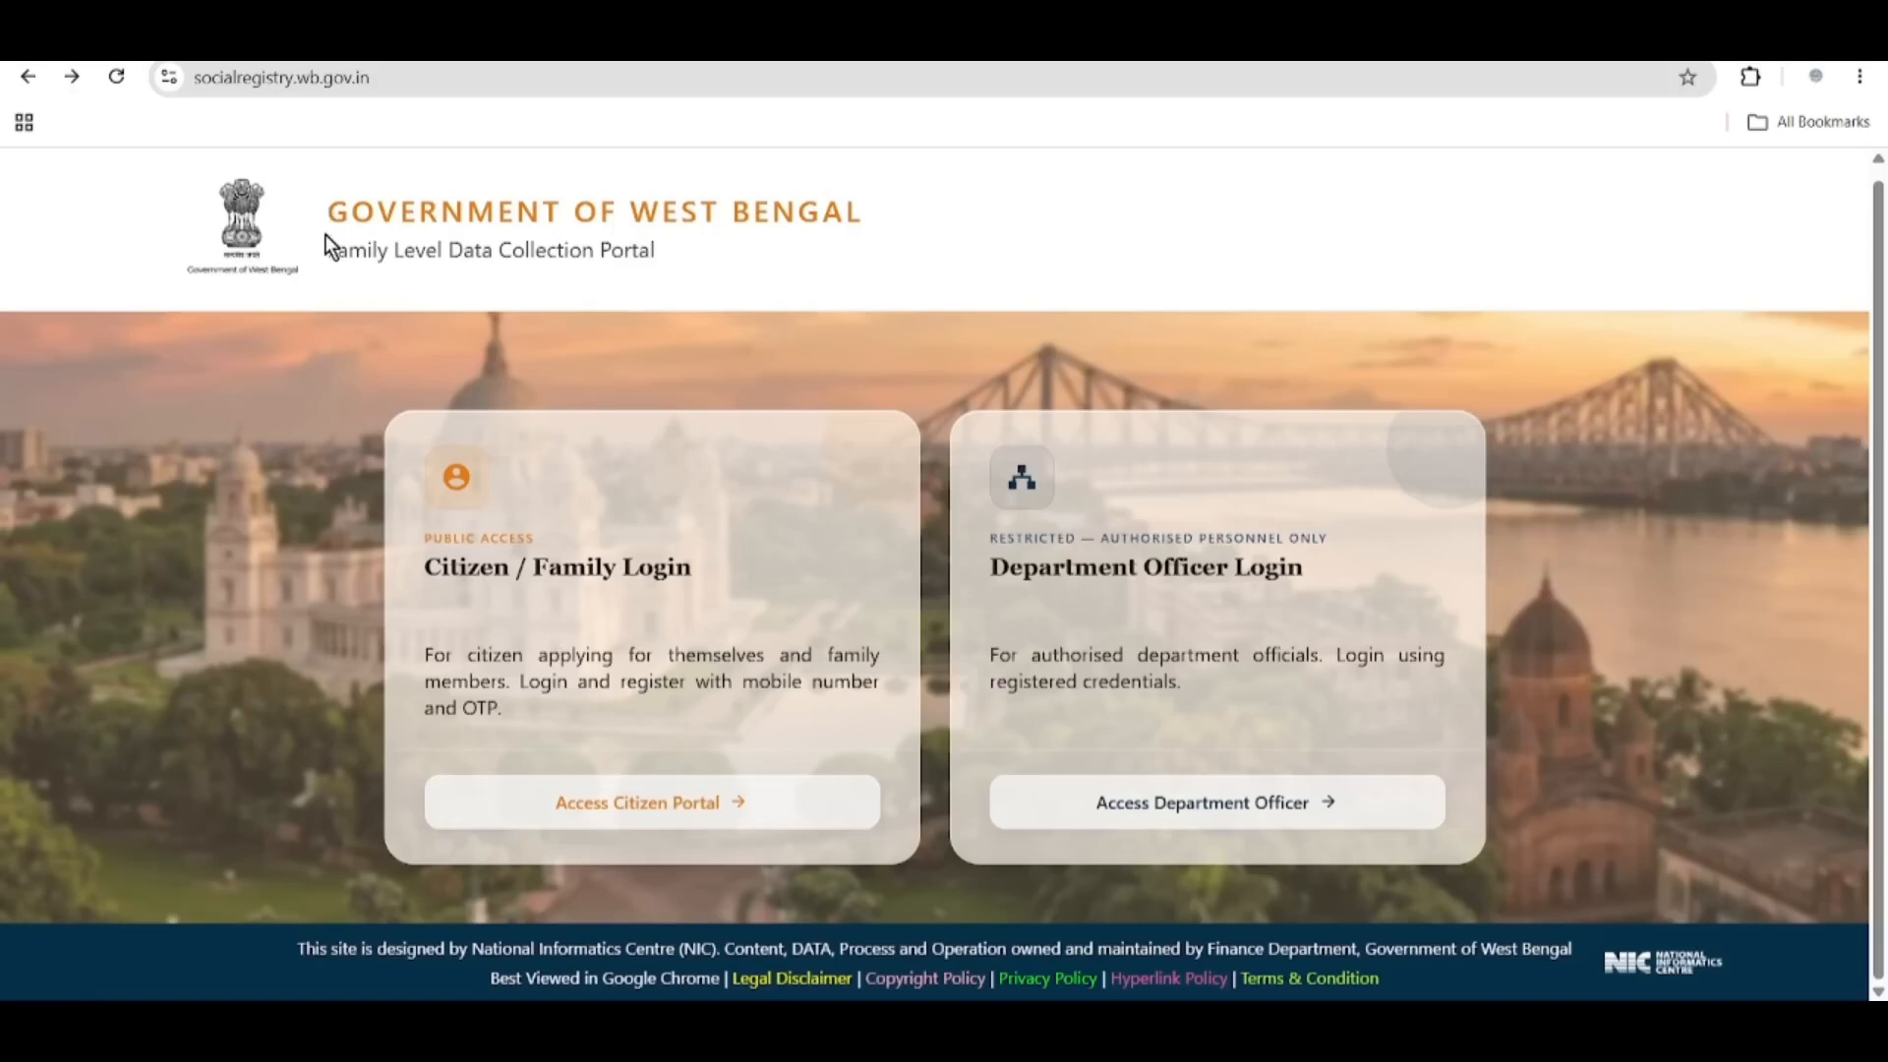
# Highlight the portal subtitle and the Citizen / Family Login heading on the home page.
pyautogui.moveTo(328, 250); pyautogui.dragTo(747, 253)
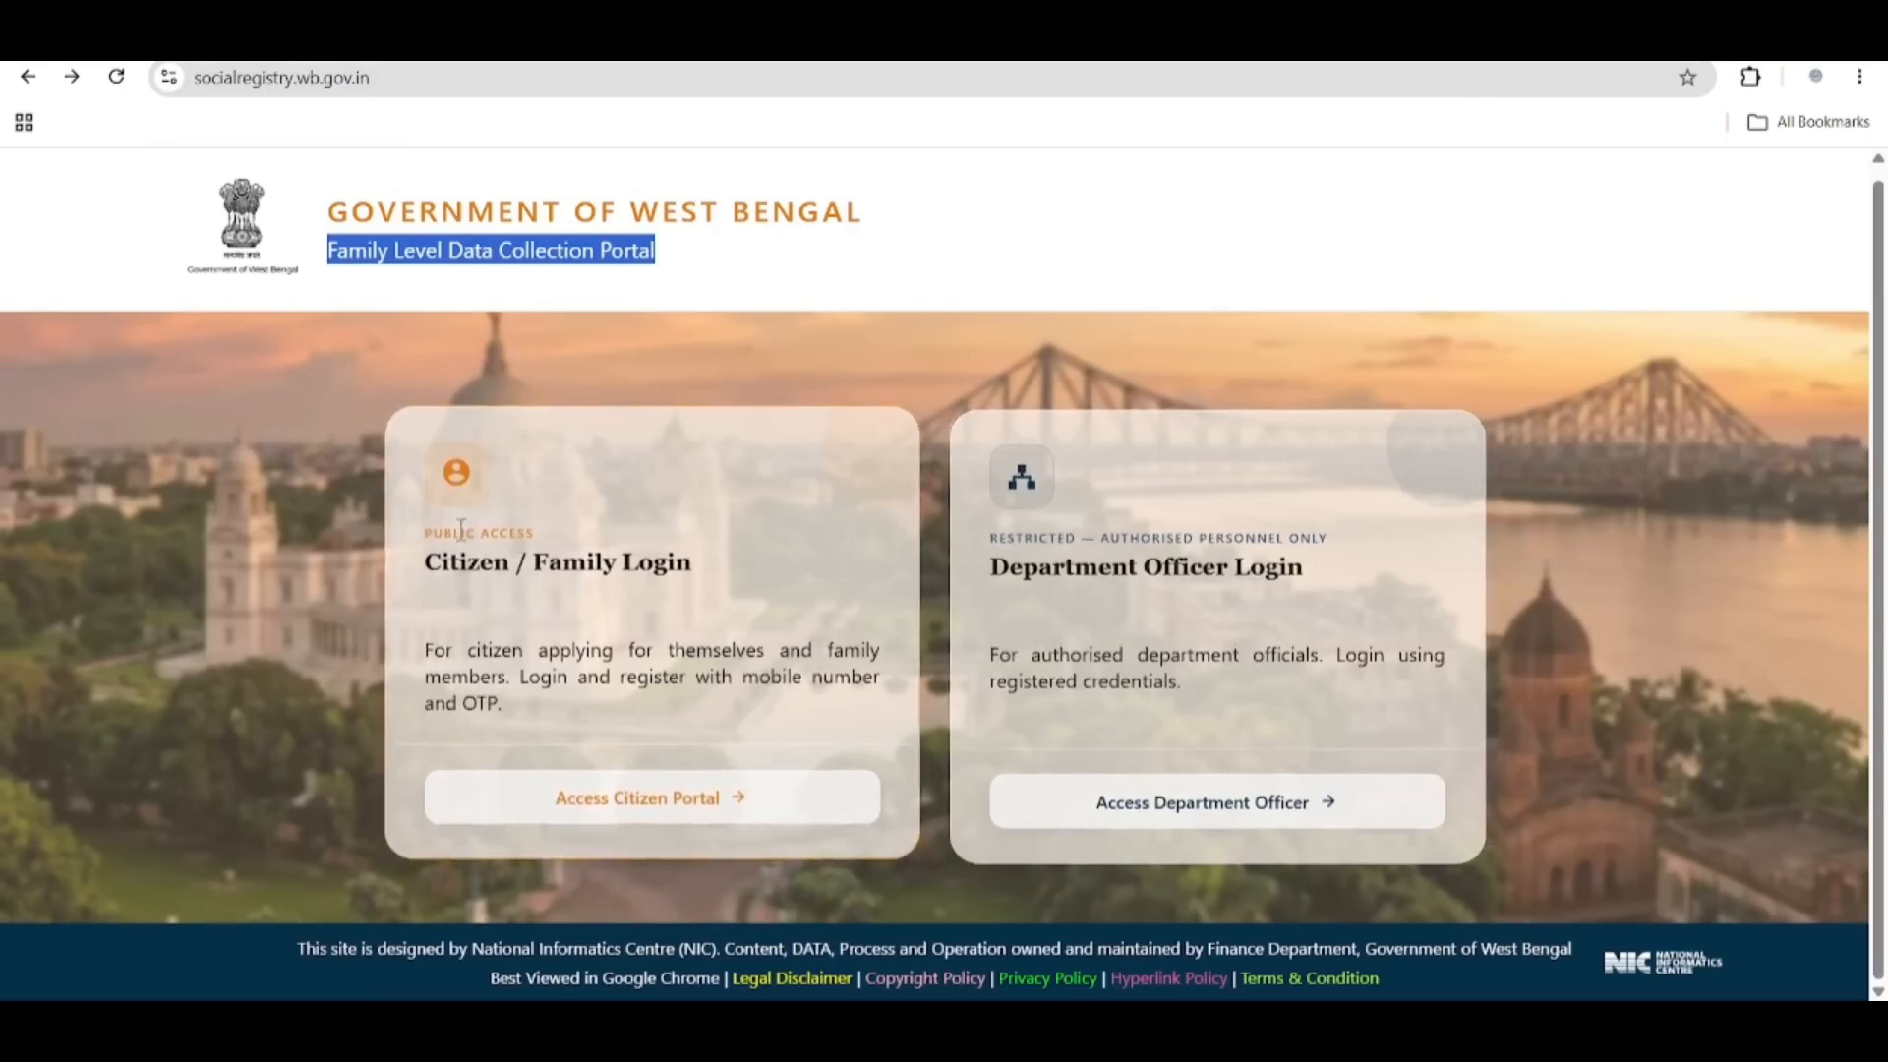
pyautogui.moveTo(423, 562); pyautogui.dragTo(754, 582)
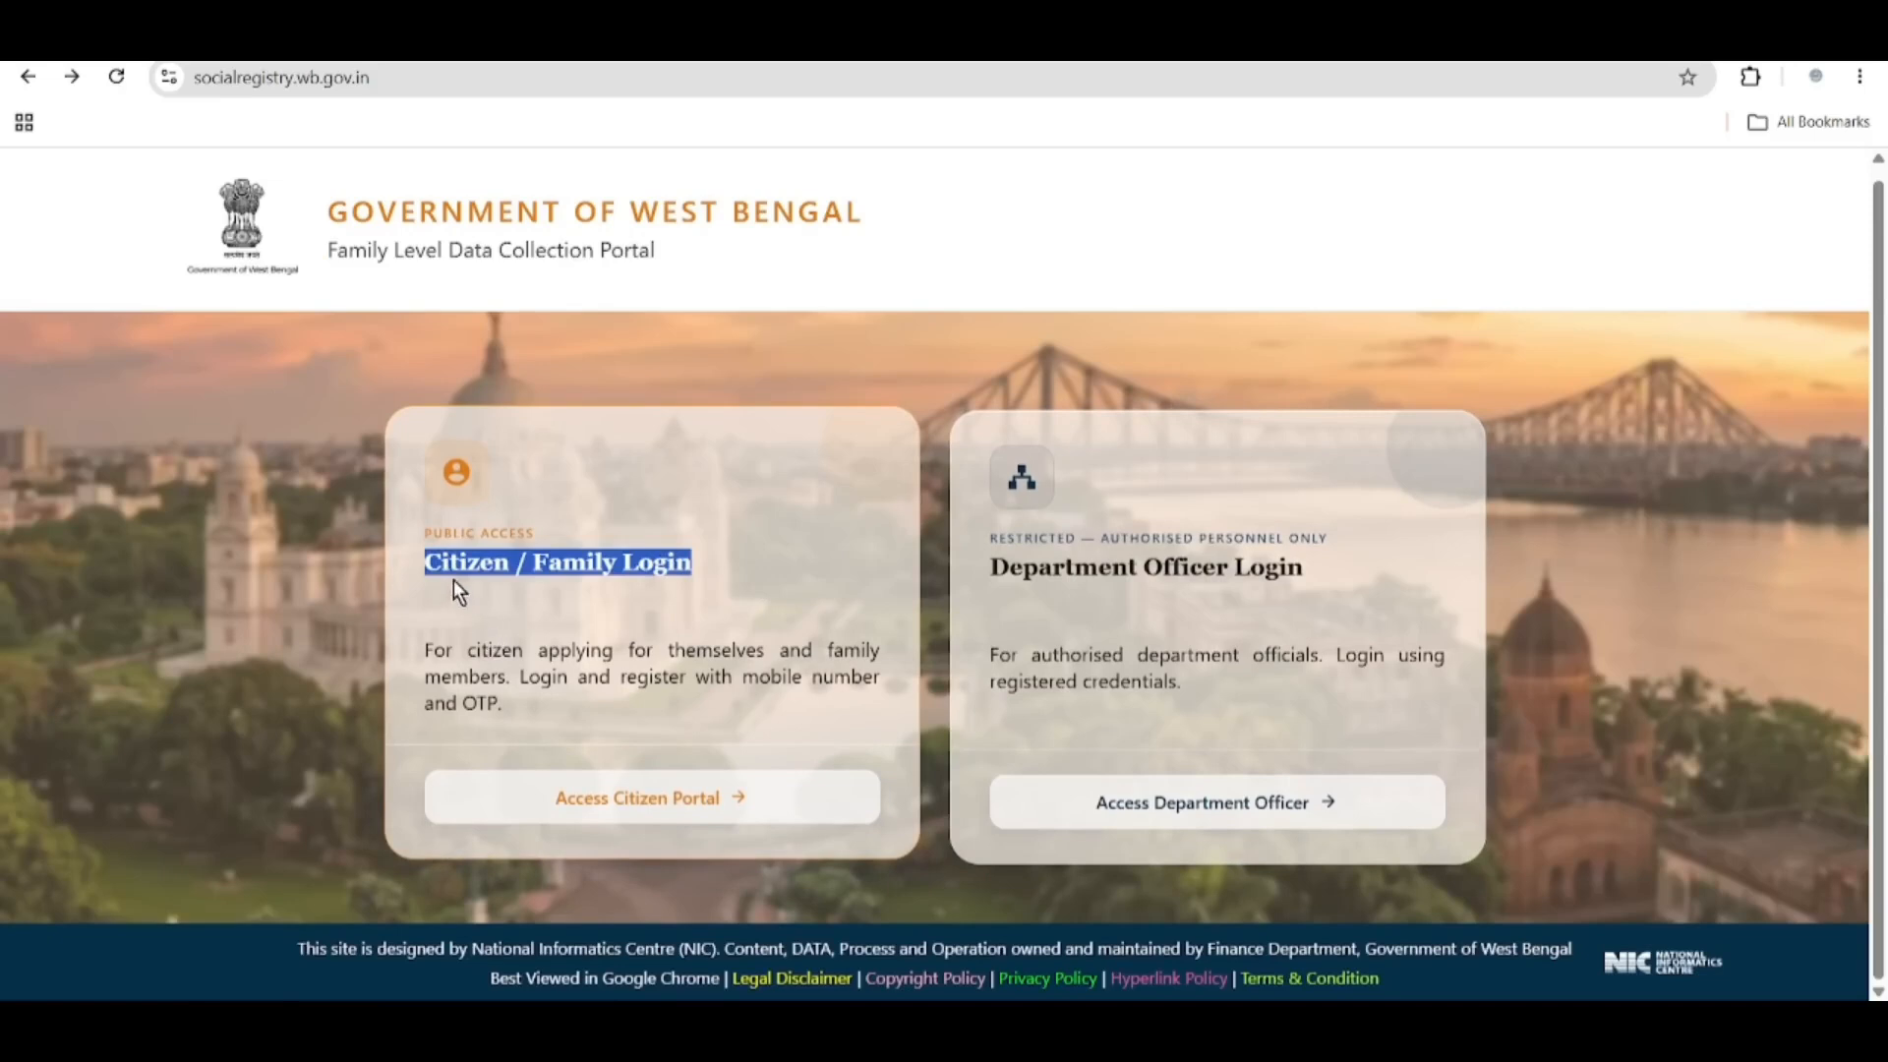
# Open the citizen Applicant Login and choose BIRBHUM as the district.
pyautogui.click(662, 812)
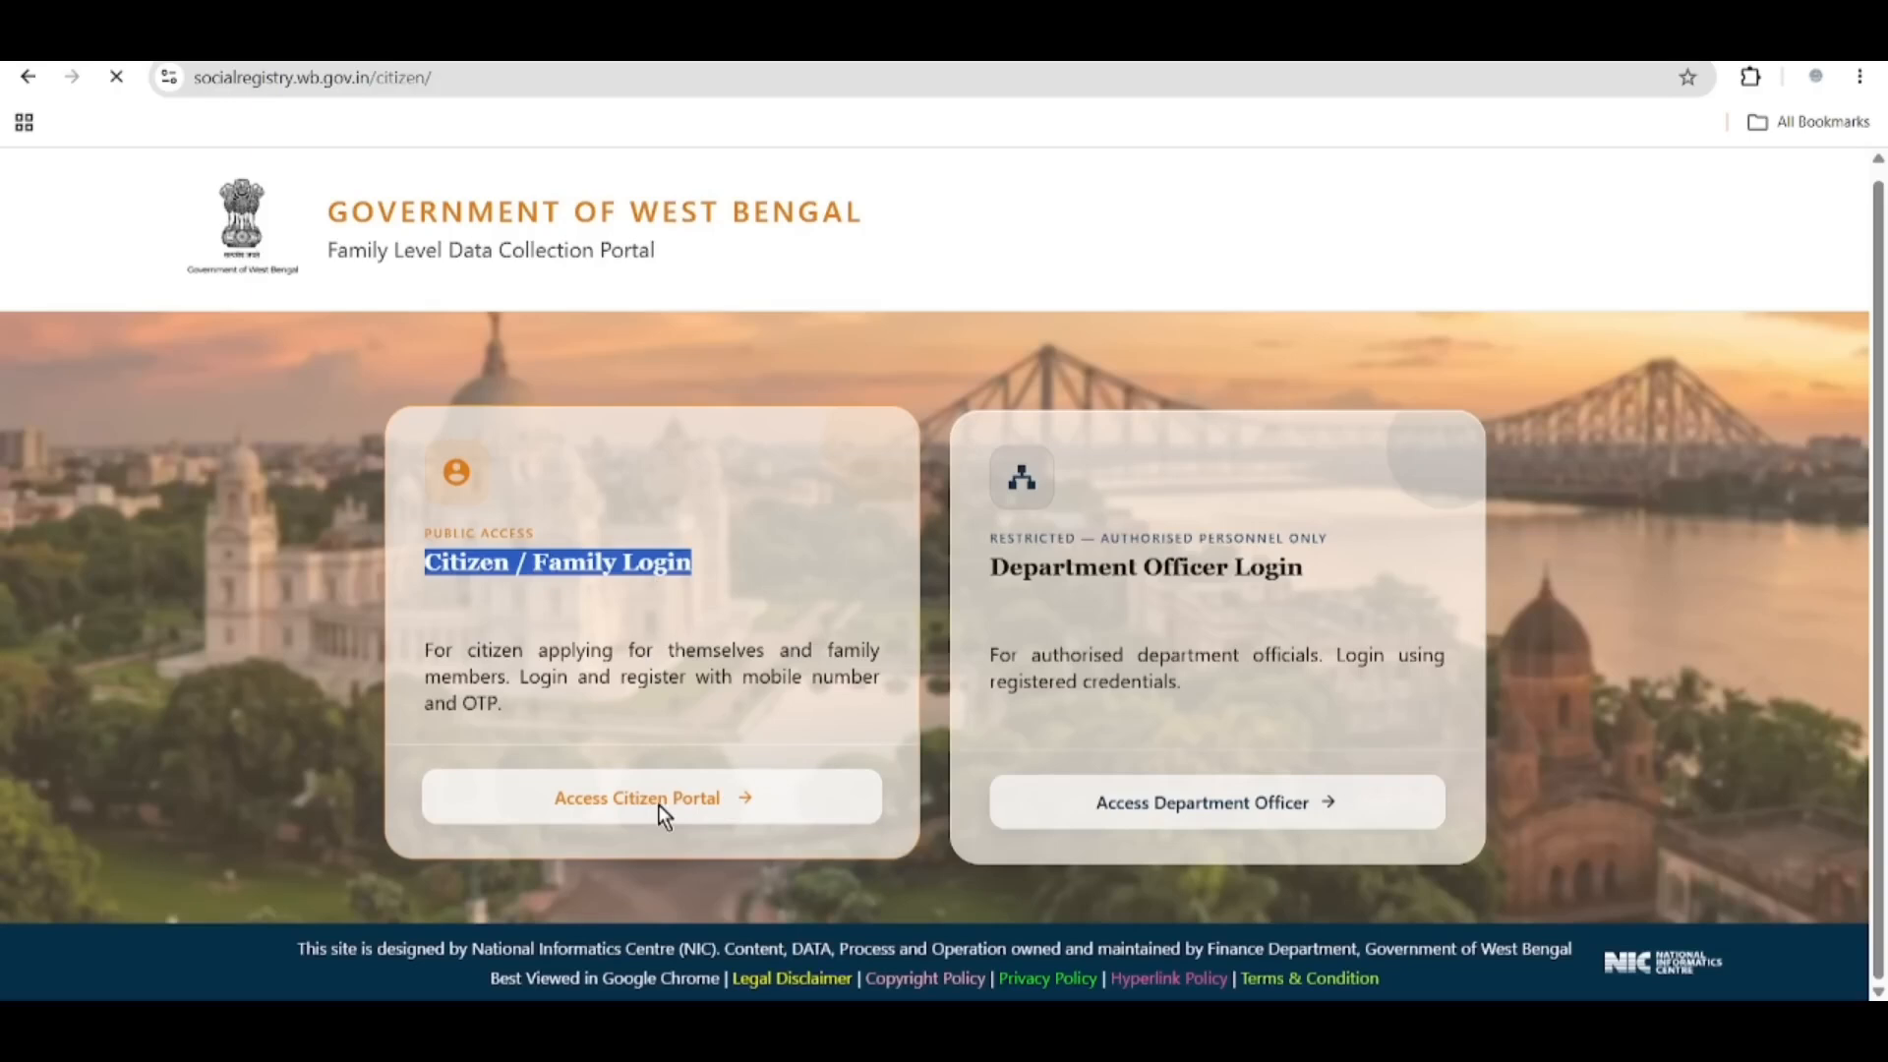
pyautogui.moveTo(506, 318); pyautogui.dragTo(706, 330)
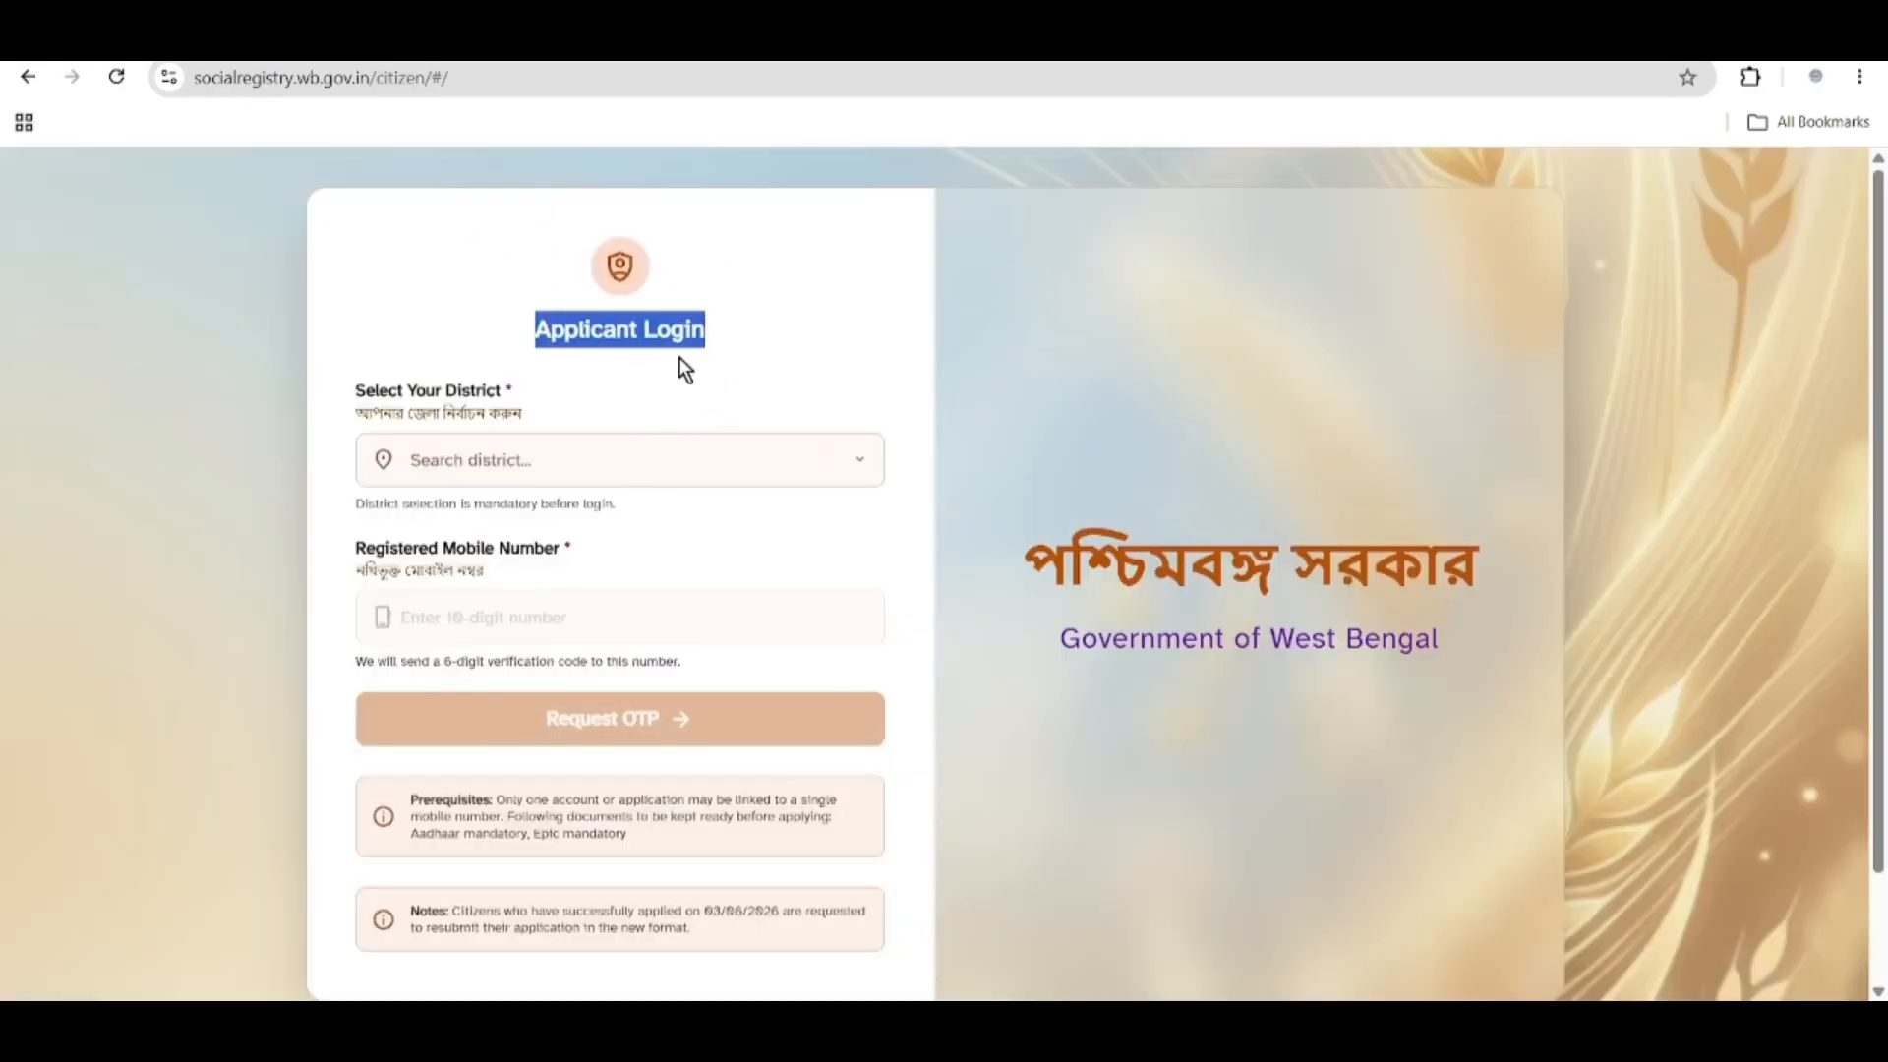
pyautogui.moveTo(367, 393); pyautogui.dragTo(514, 393)
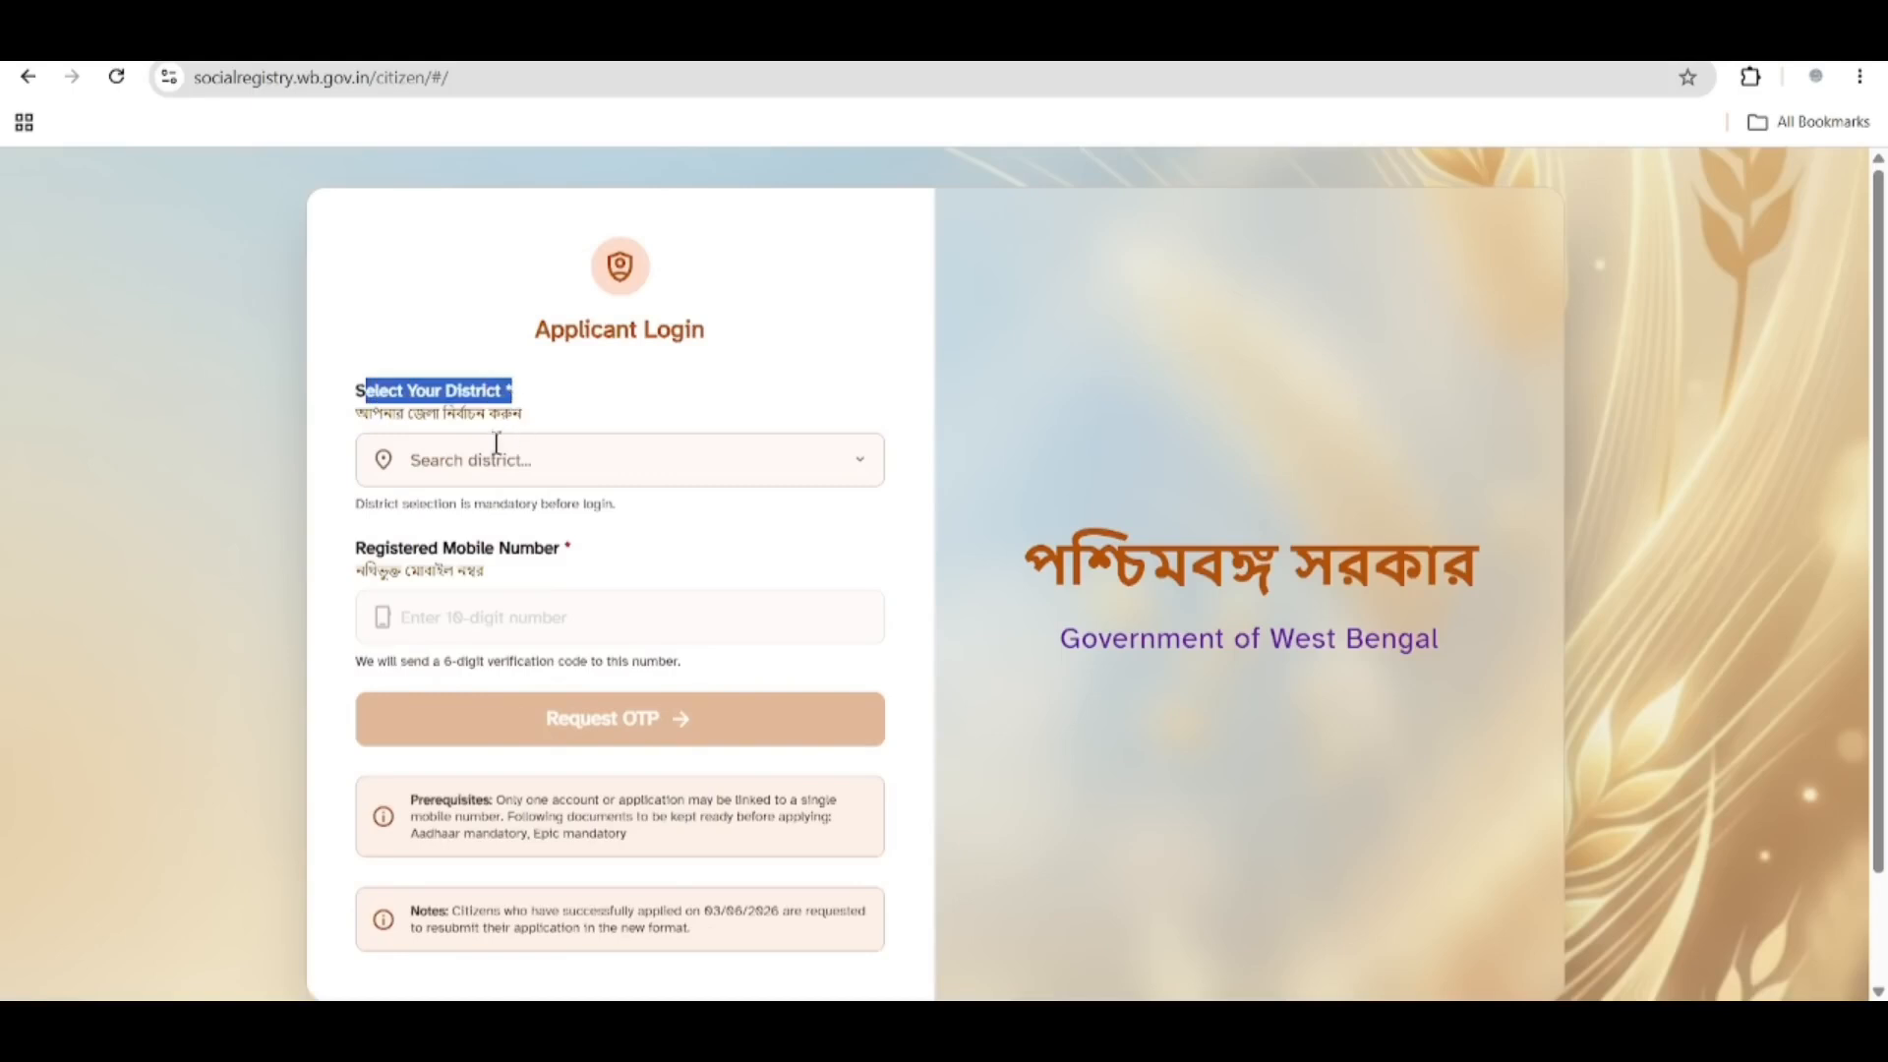
pyautogui.click(499, 455)
pyautogui.scroll(-2, 590, 610)
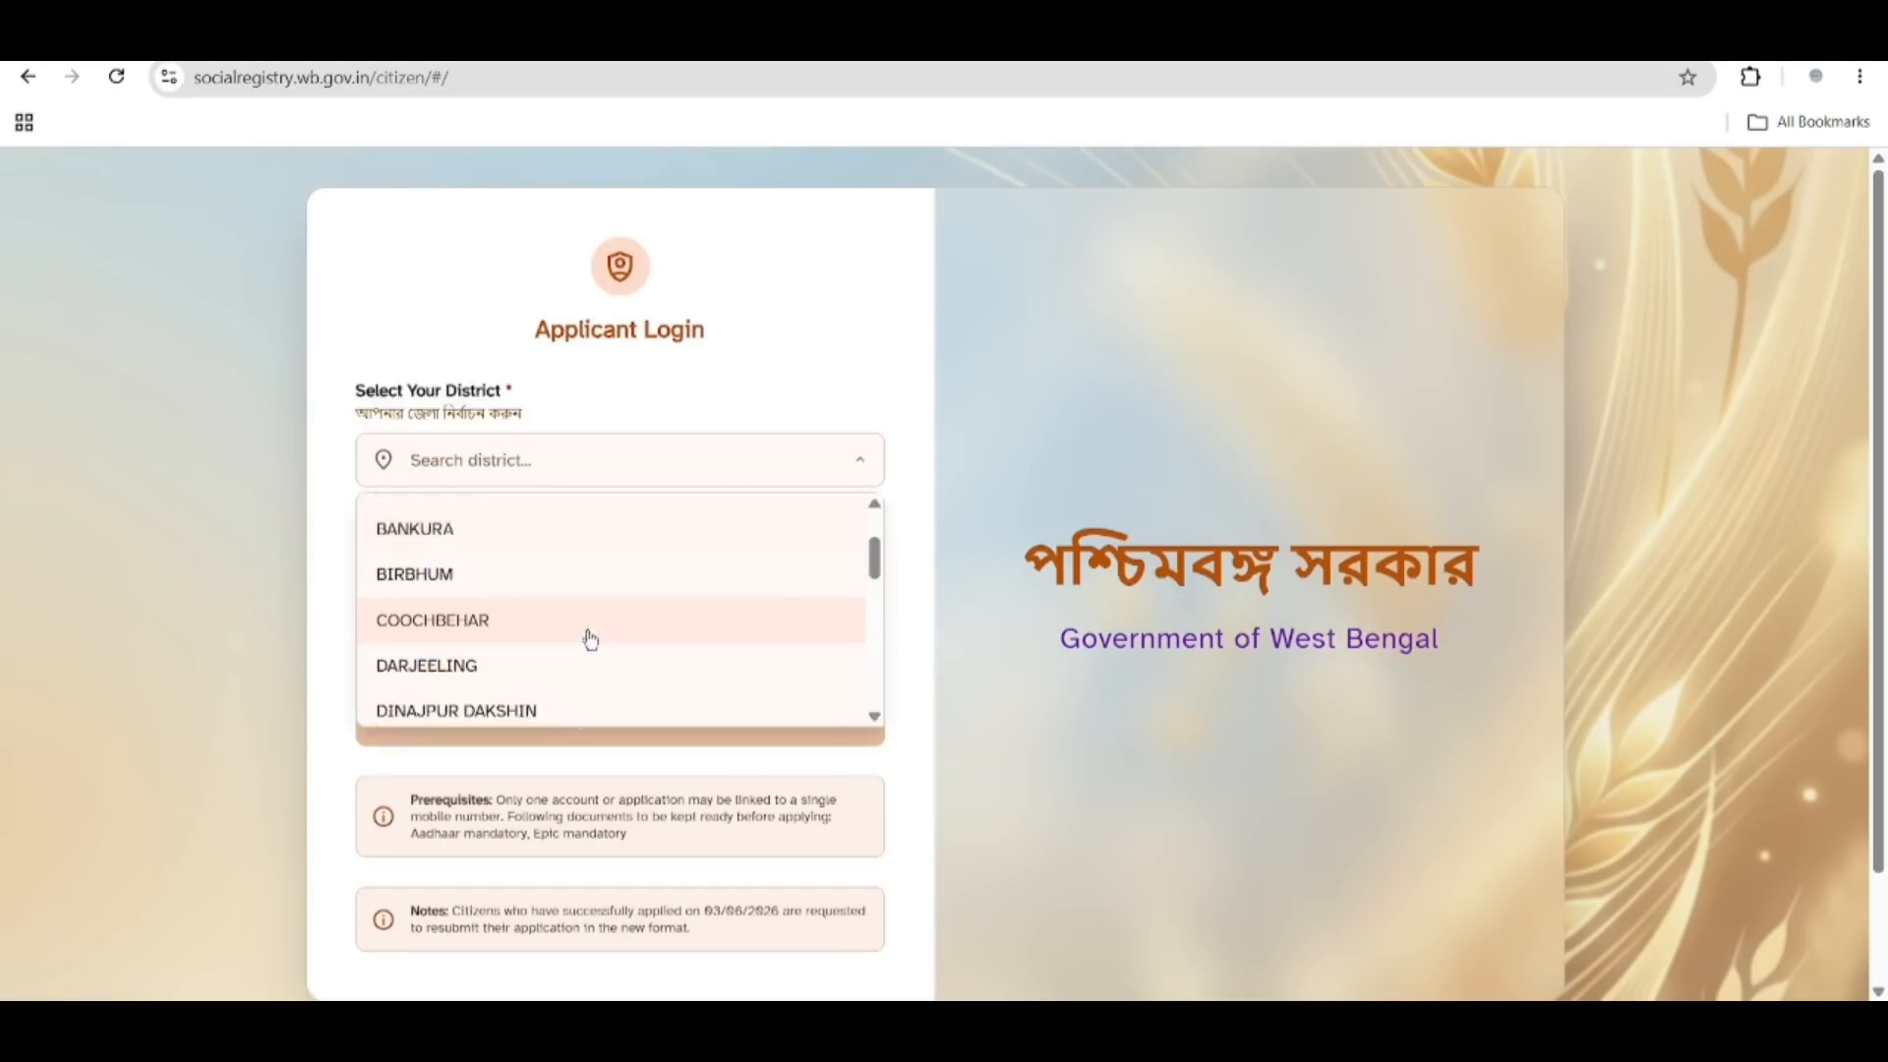
pyautogui.click(484, 575)
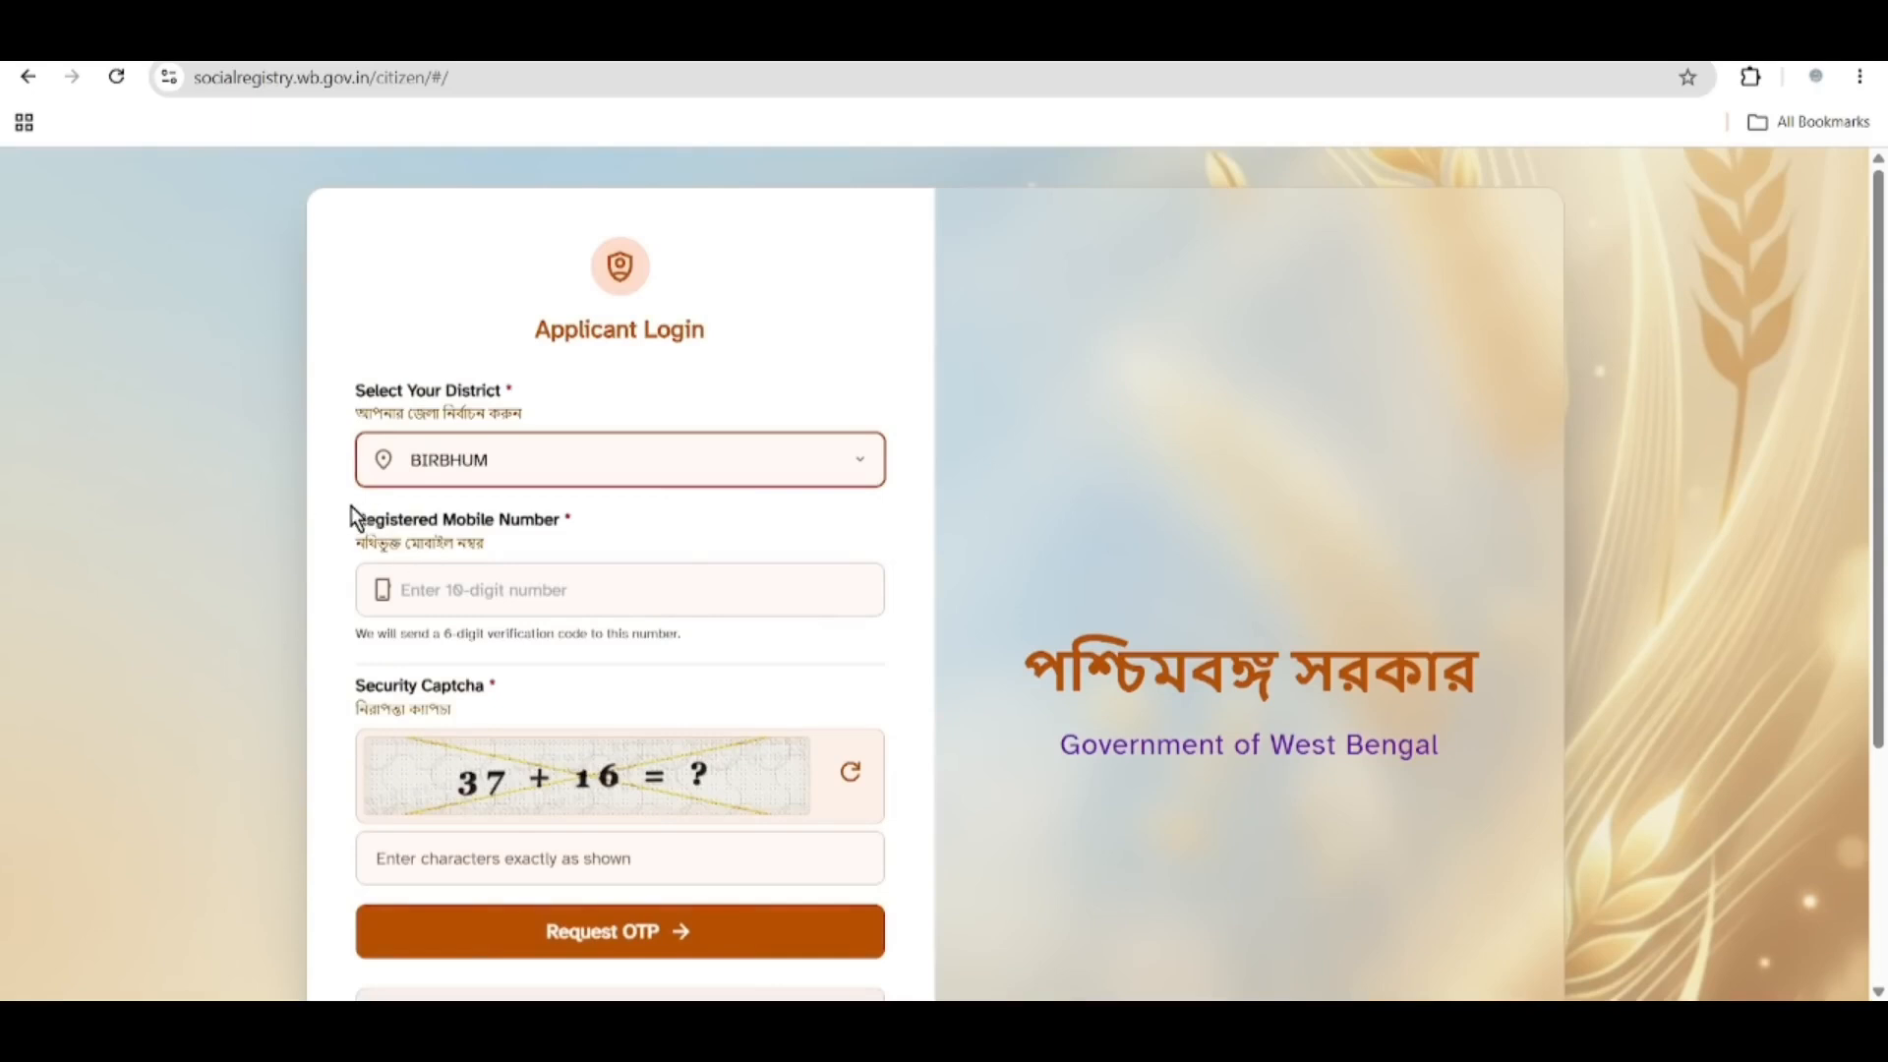
# Fill the registered mobile number and captcha fields, then request the login OTP.
pyautogui.moveTo(356, 518); pyautogui.dragTo(574, 522)
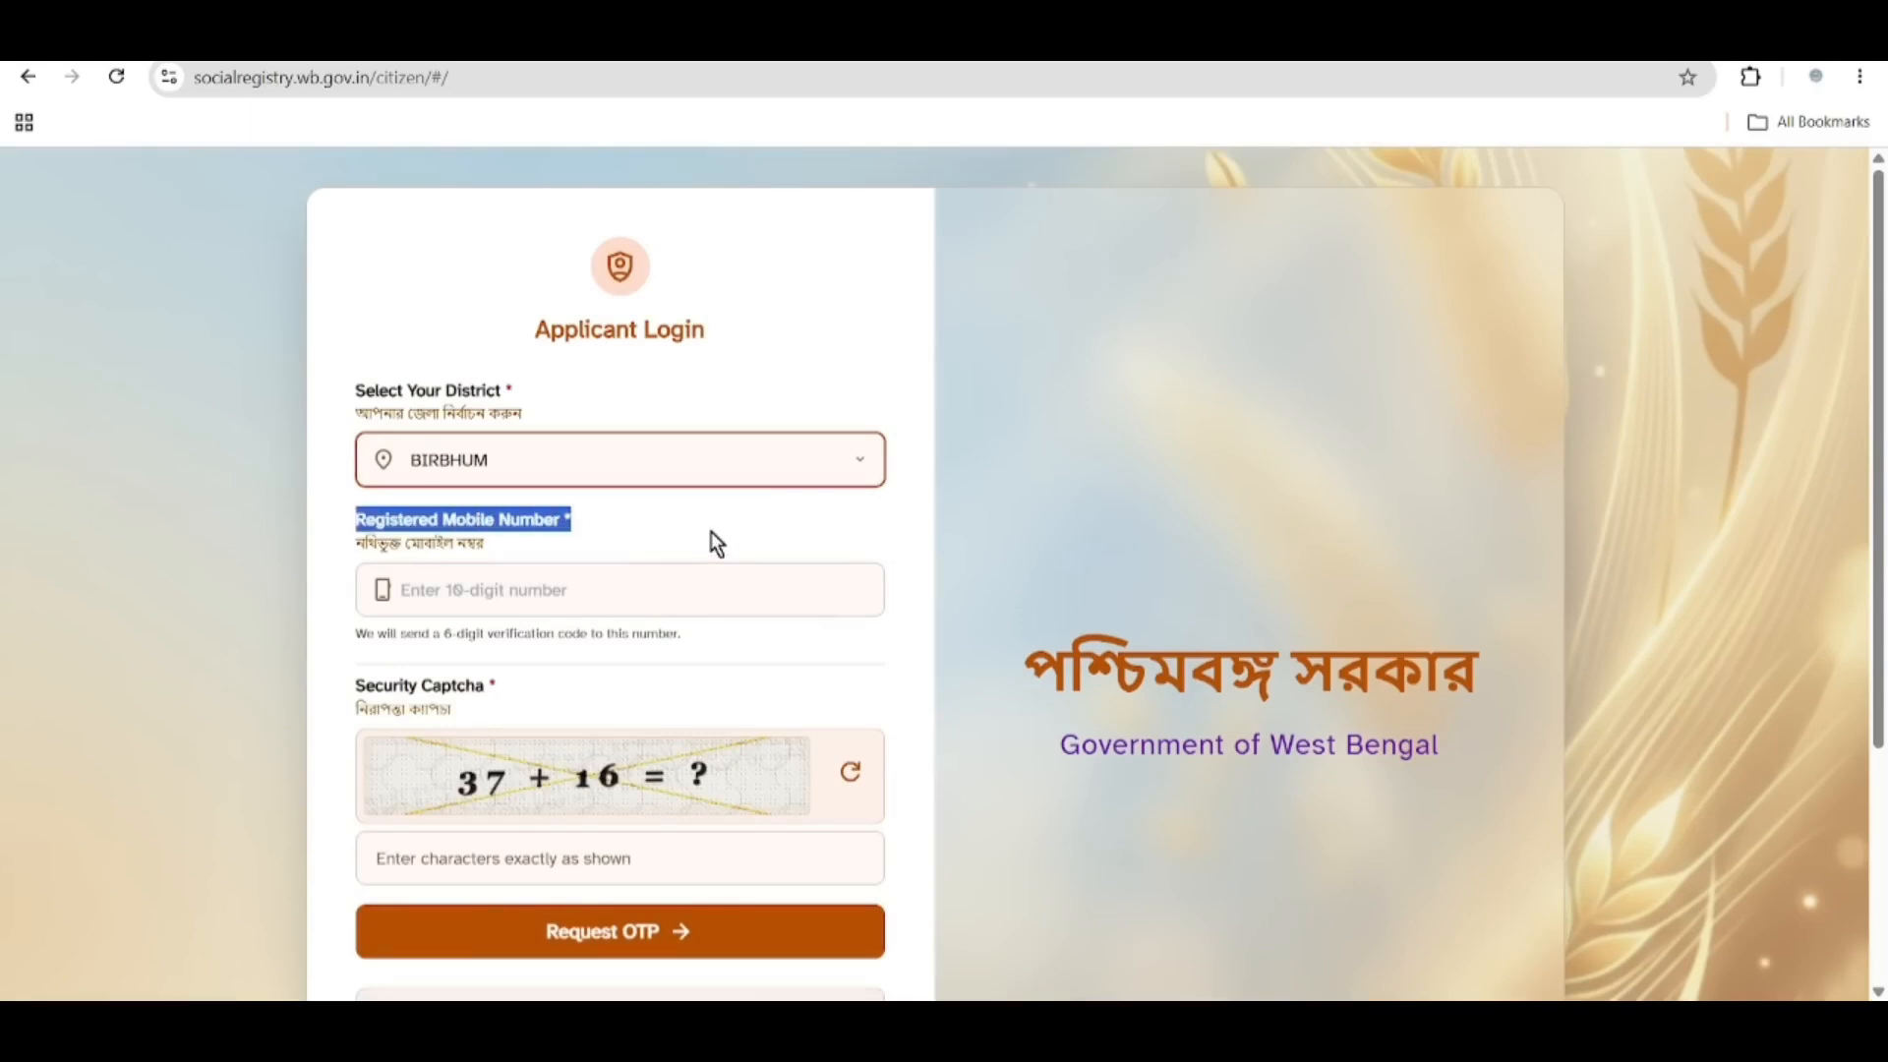
pyautogui.moveTo(366, 686); pyautogui.dragTo(489, 689)
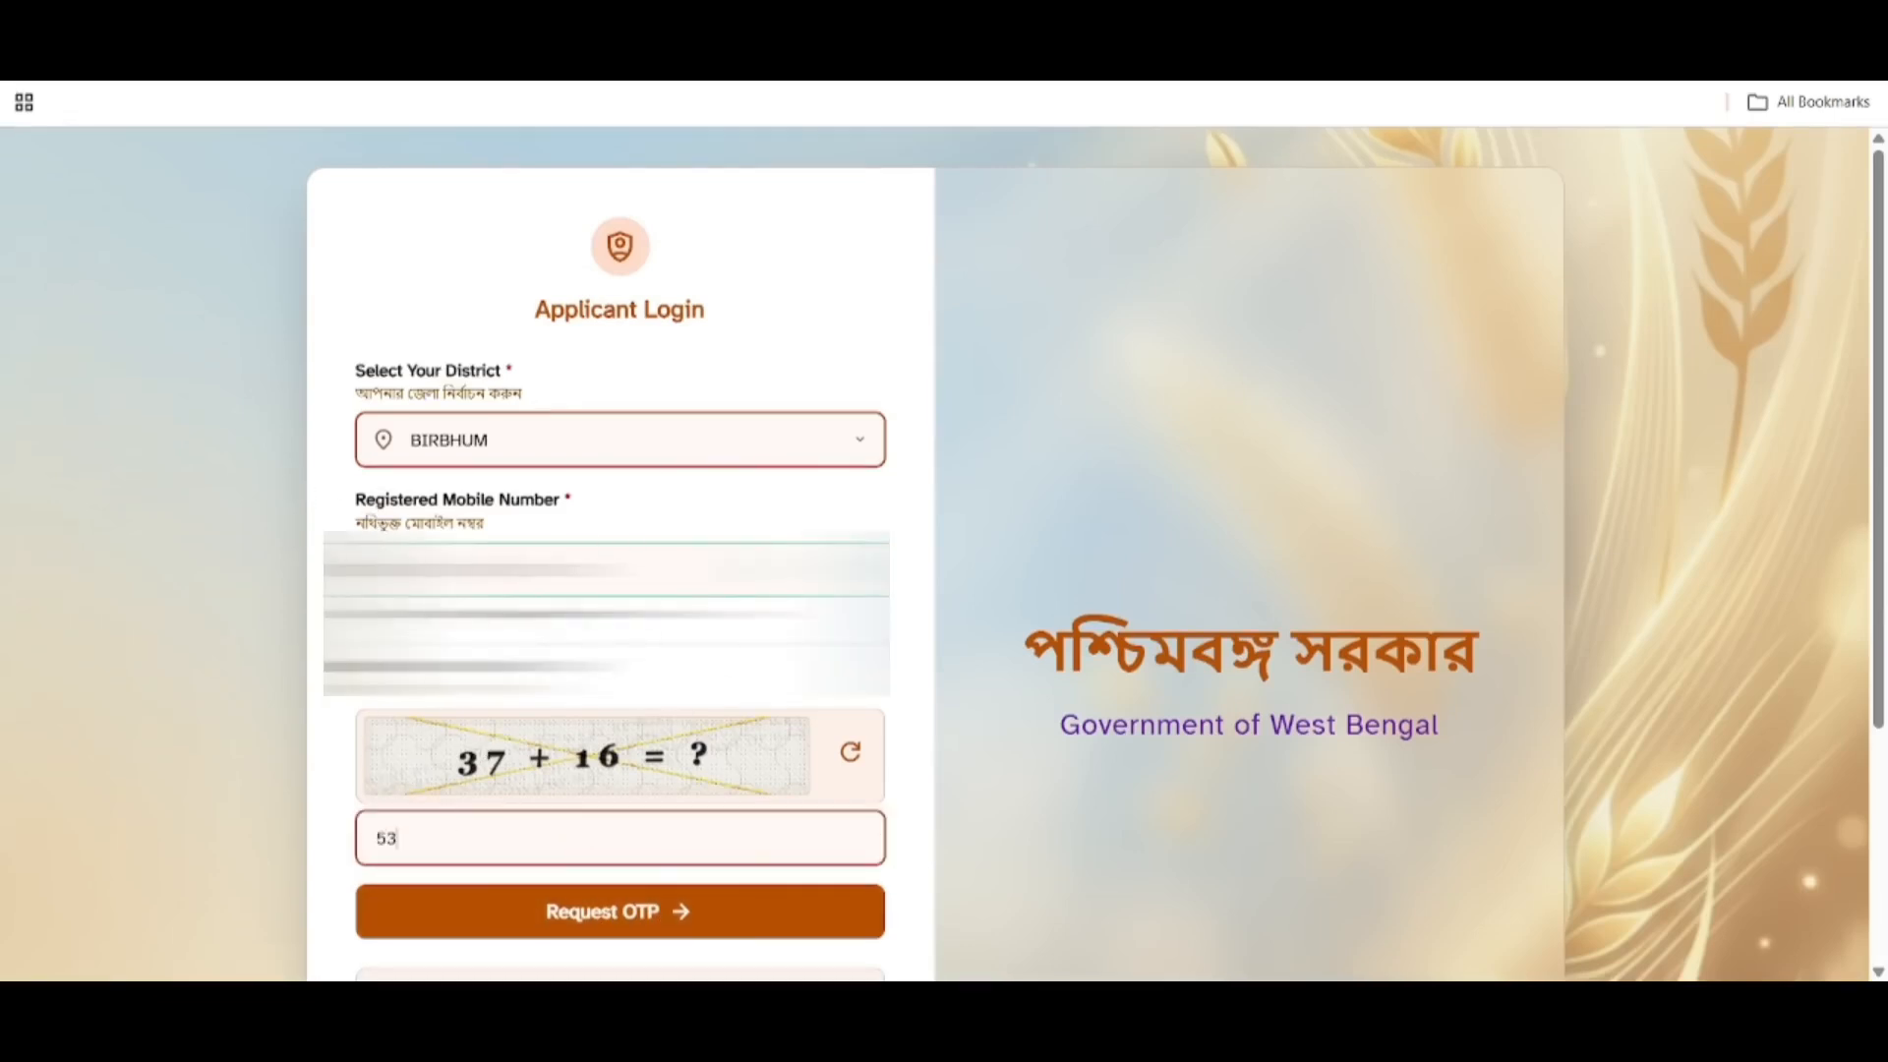
pyautogui.click(604, 931)
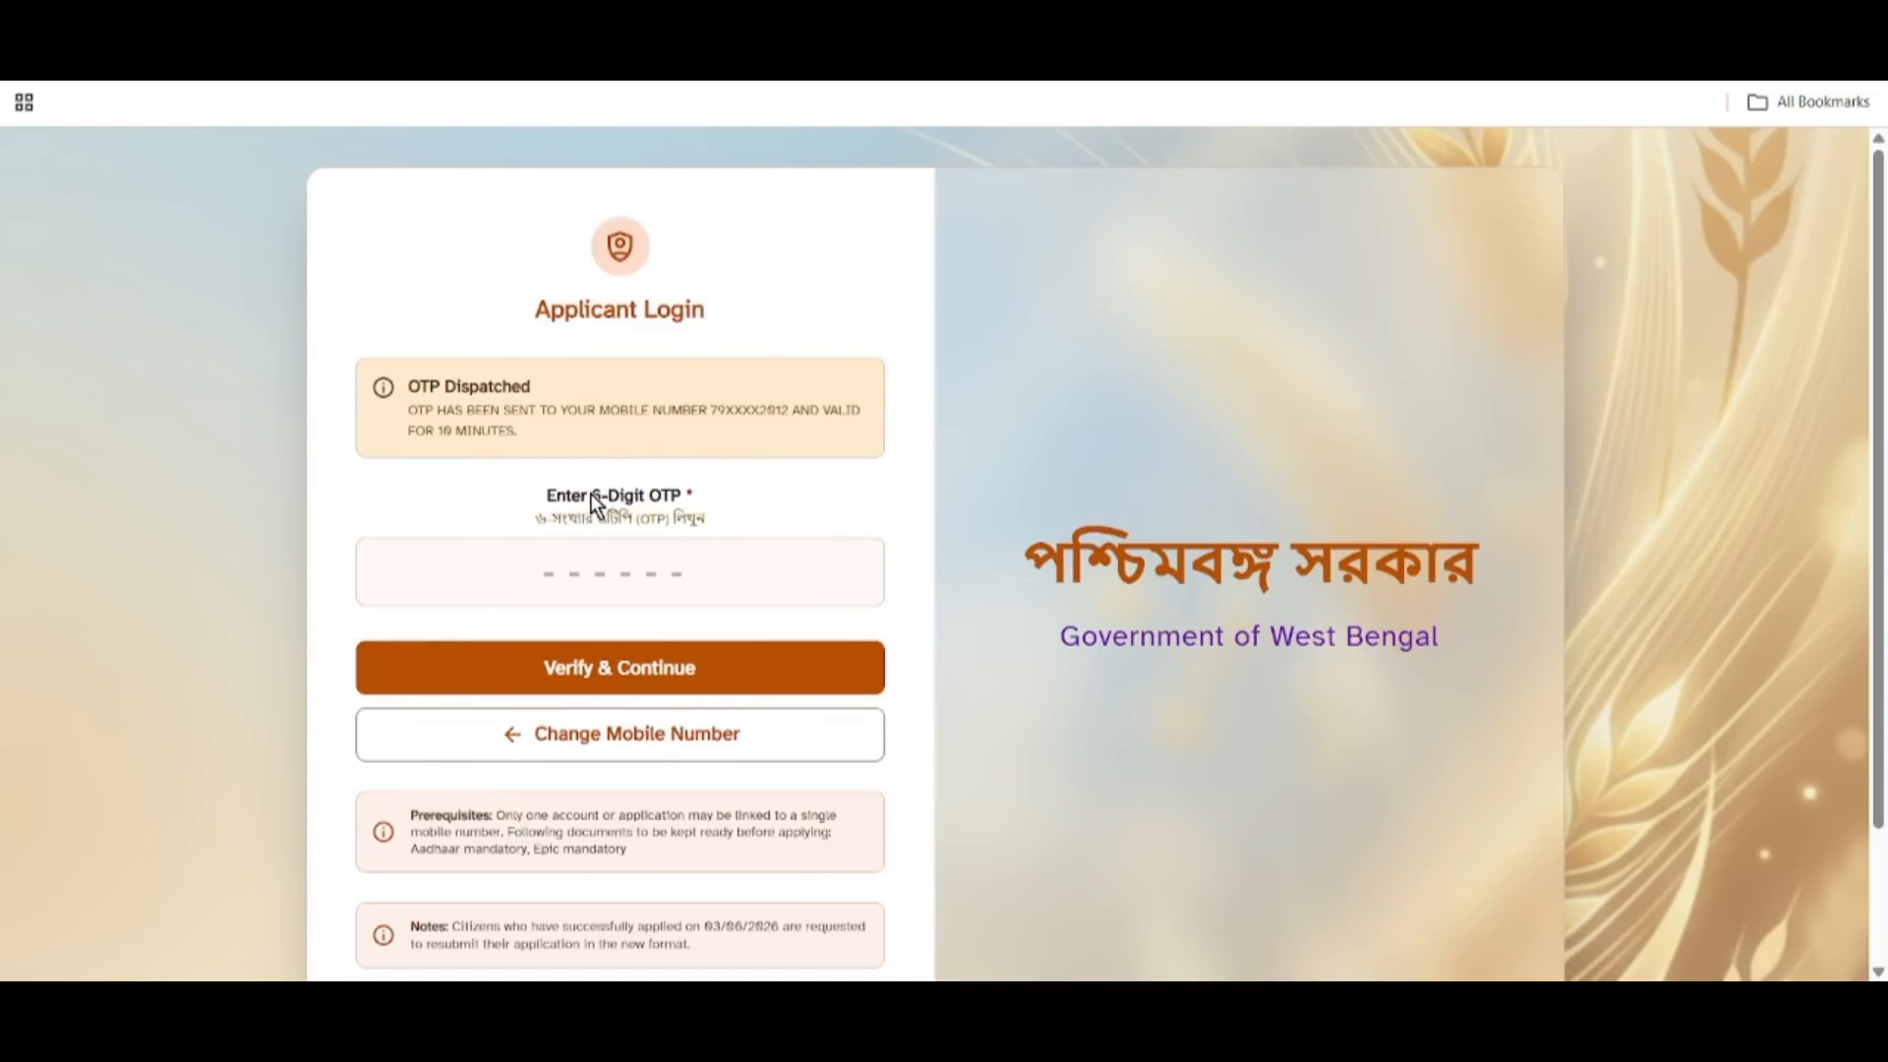
# Enter the received six-digit OTP and verify it to open the Family Data Collection form.
pyautogui.click(505, 543)
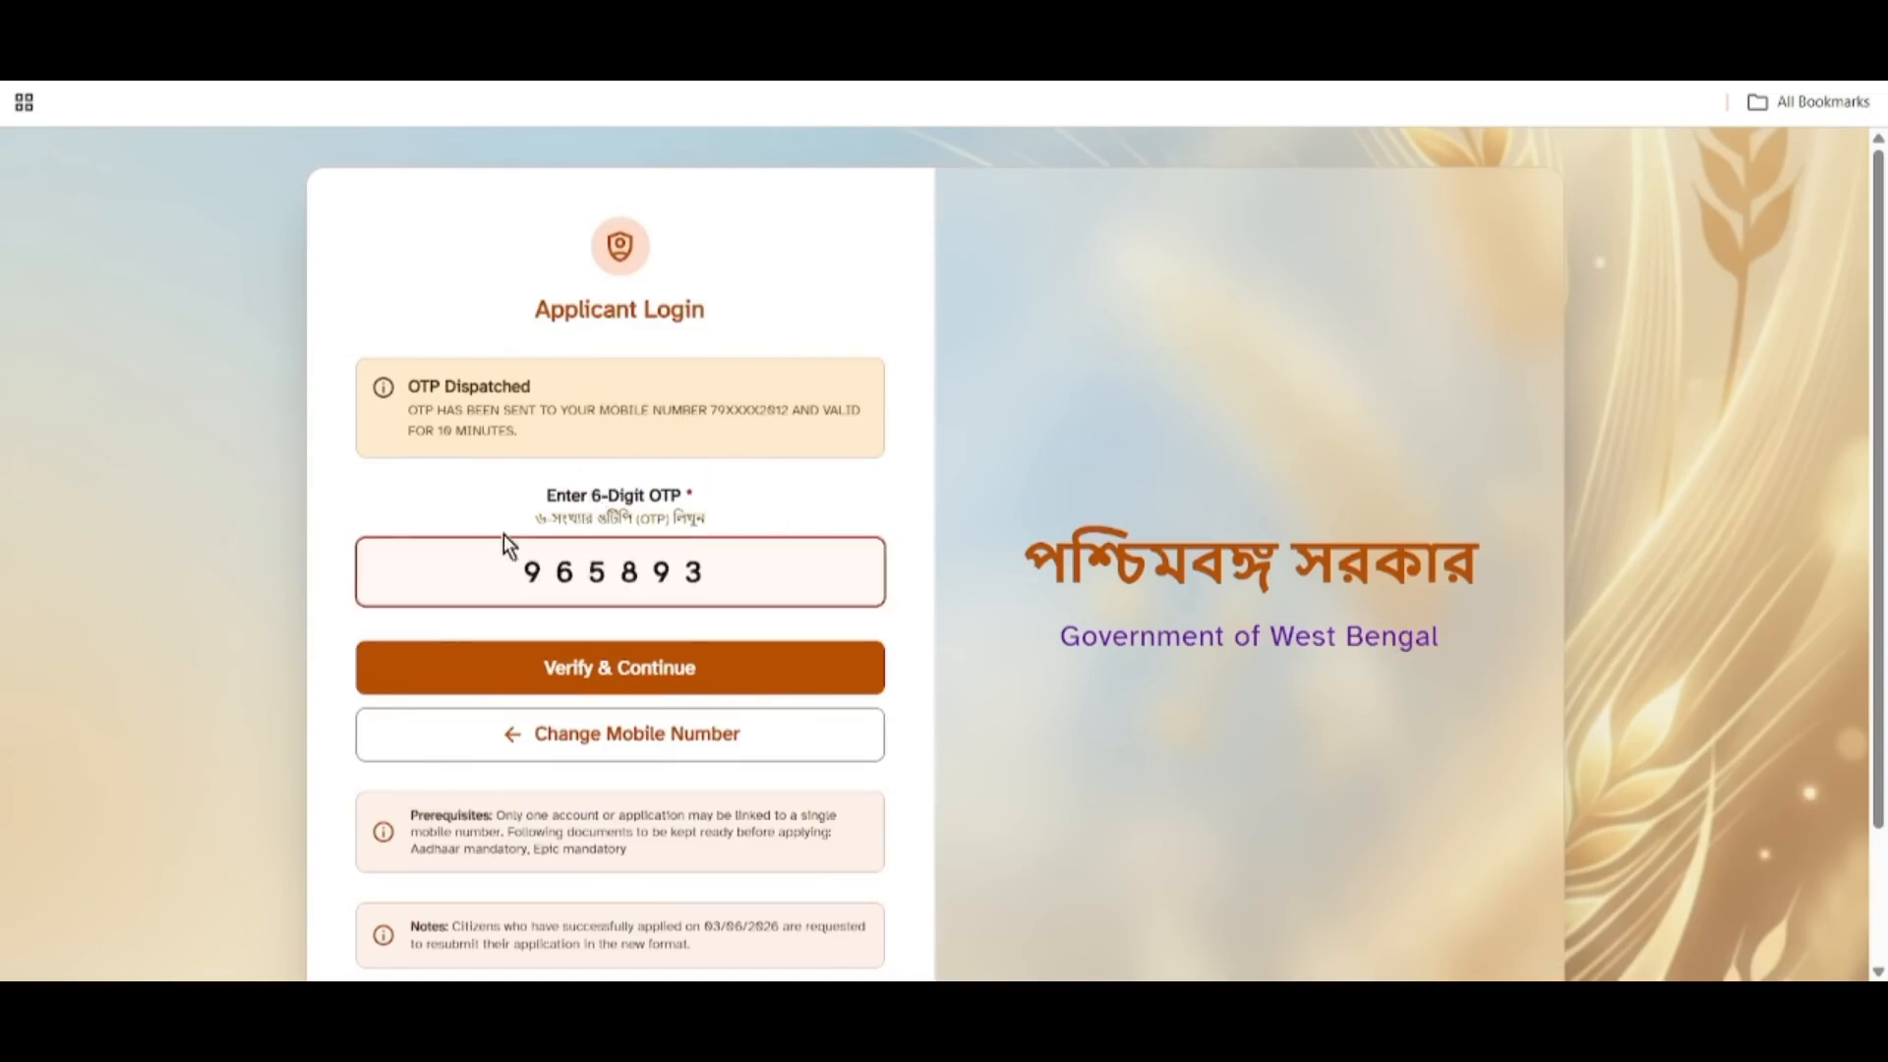
pyautogui.click(612, 678)
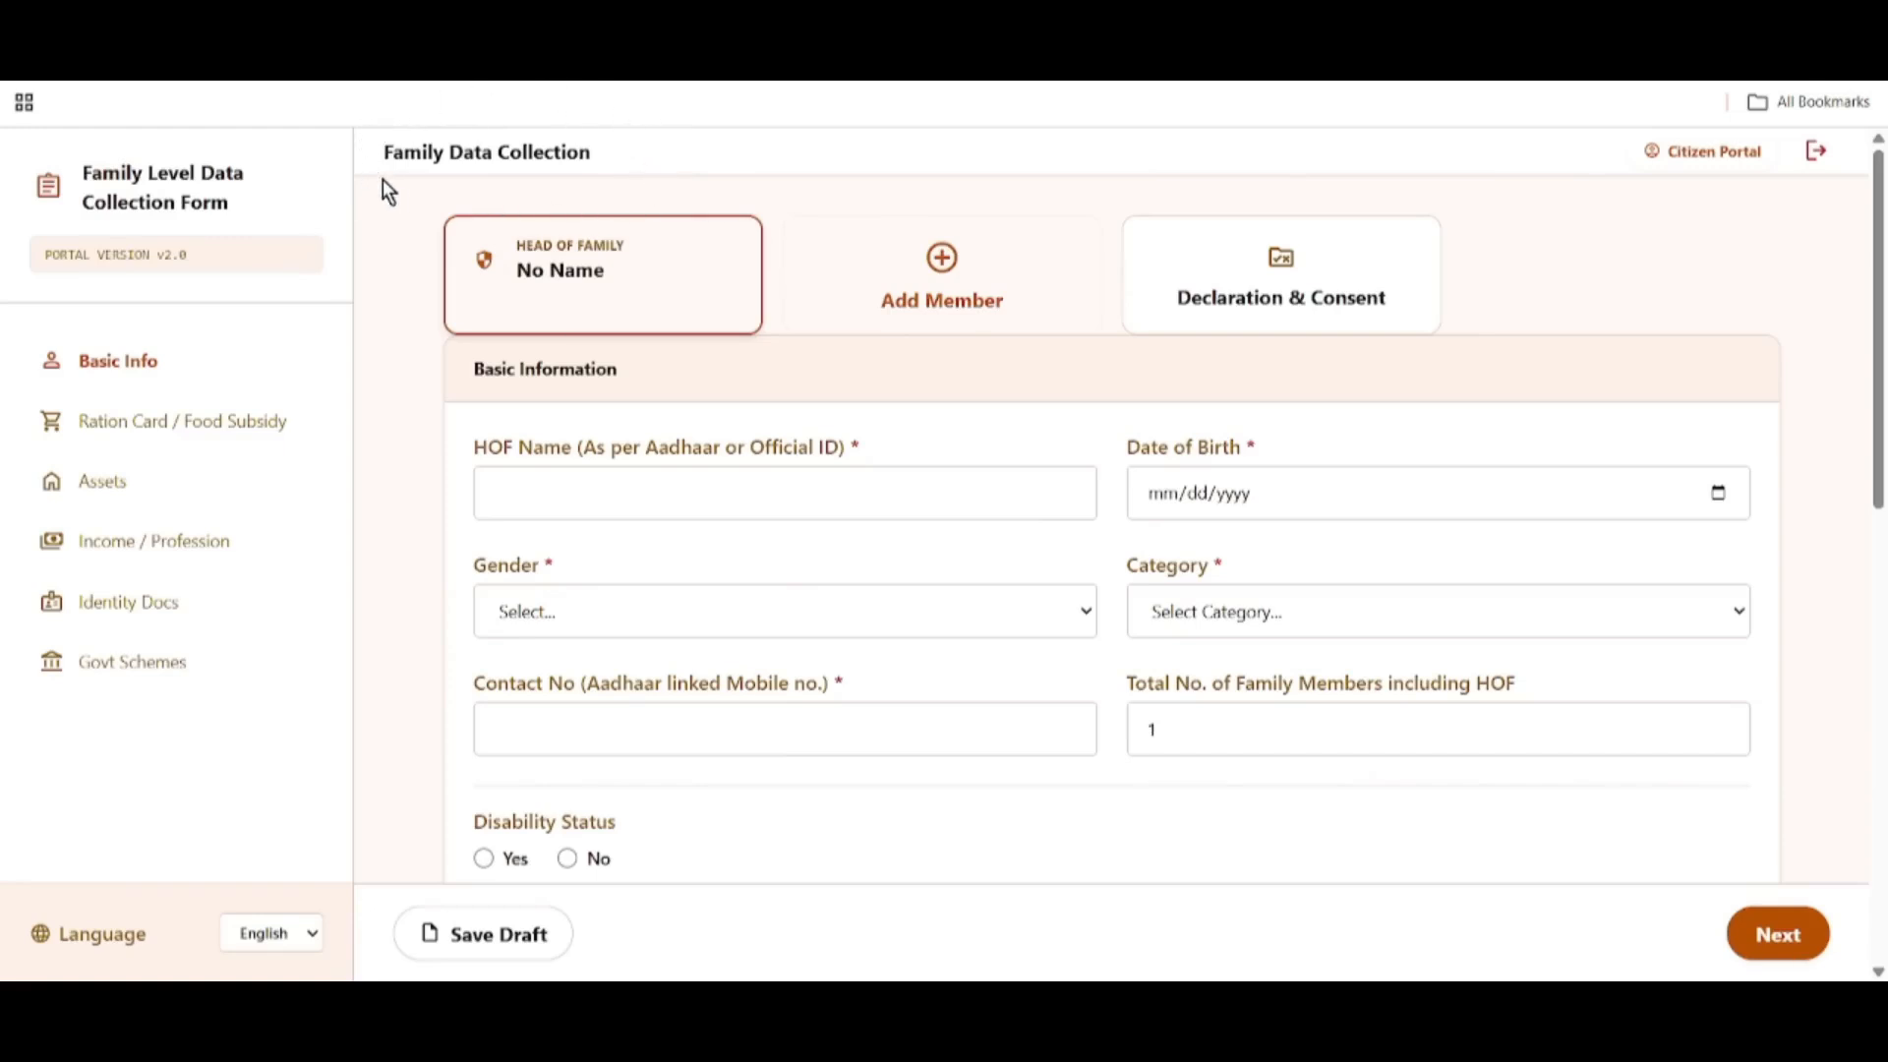
pyautogui.moveTo(379, 152); pyautogui.dragTo(605, 163)
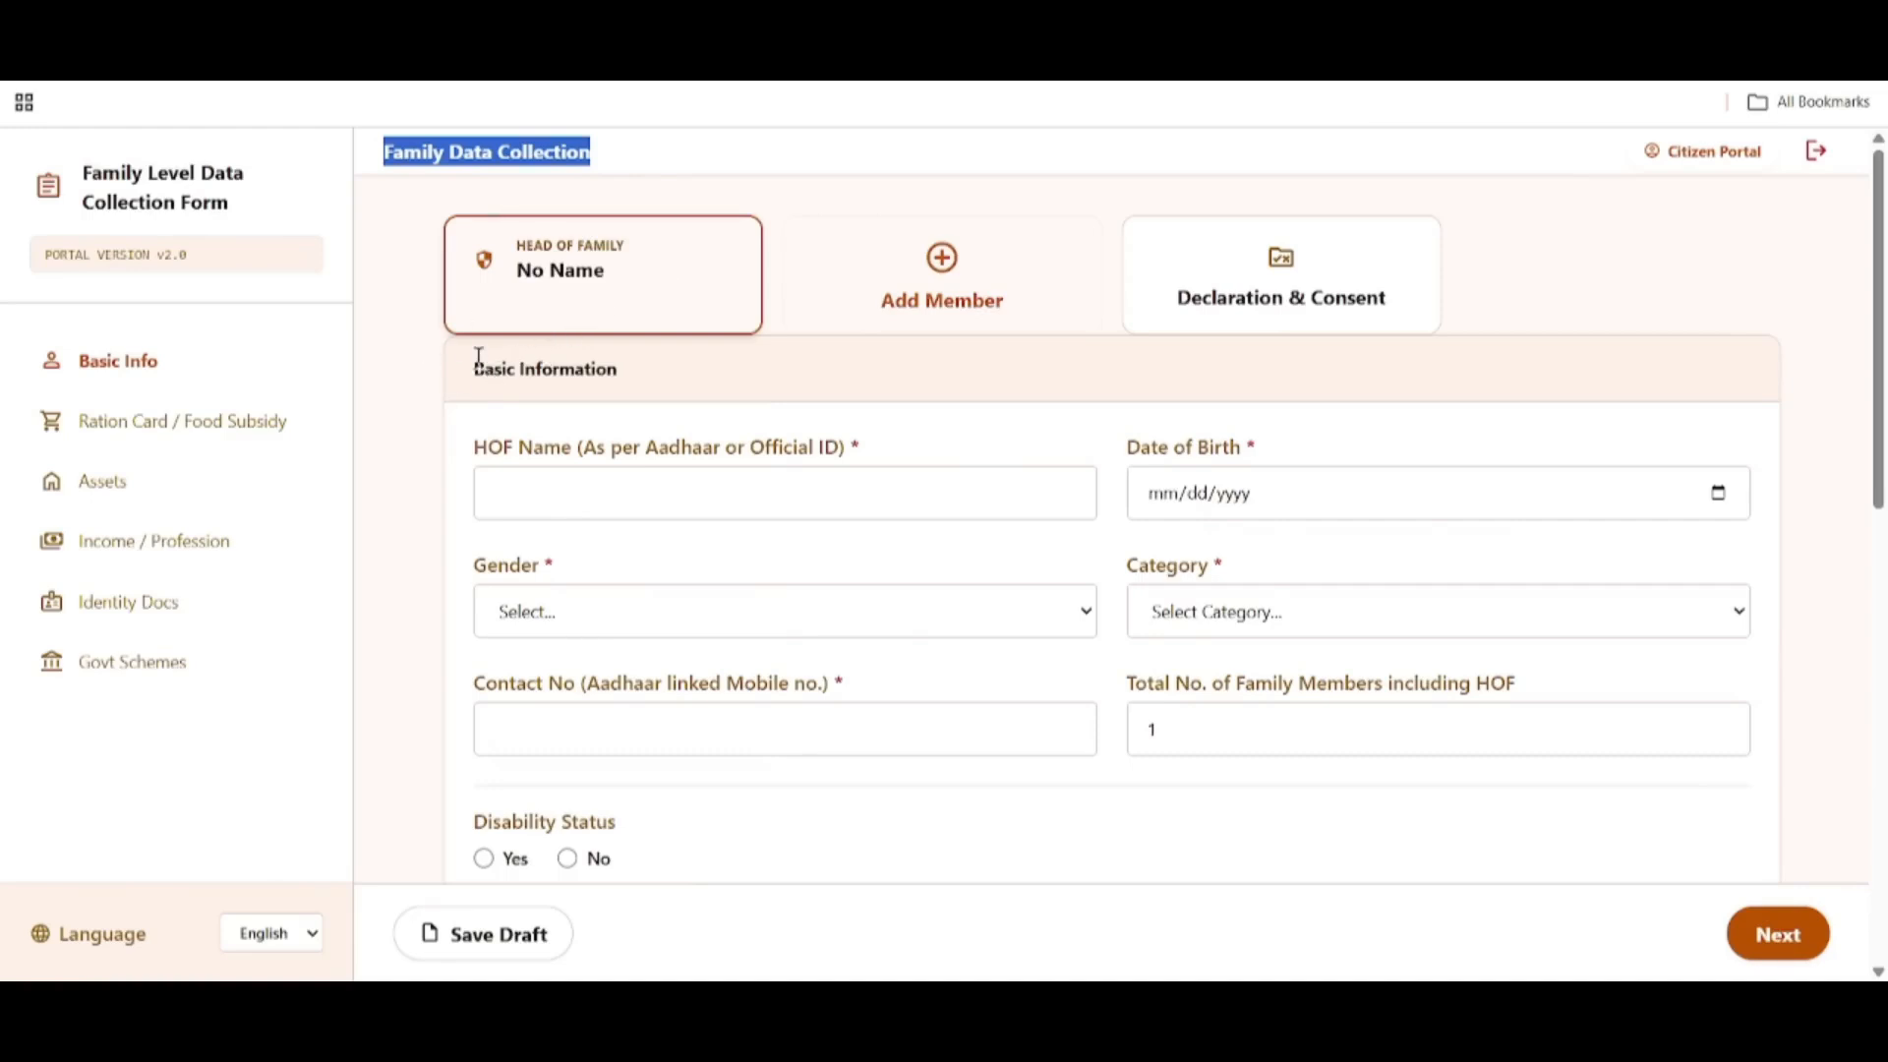
pyautogui.moveTo(476, 366); pyautogui.dragTo(632, 401)
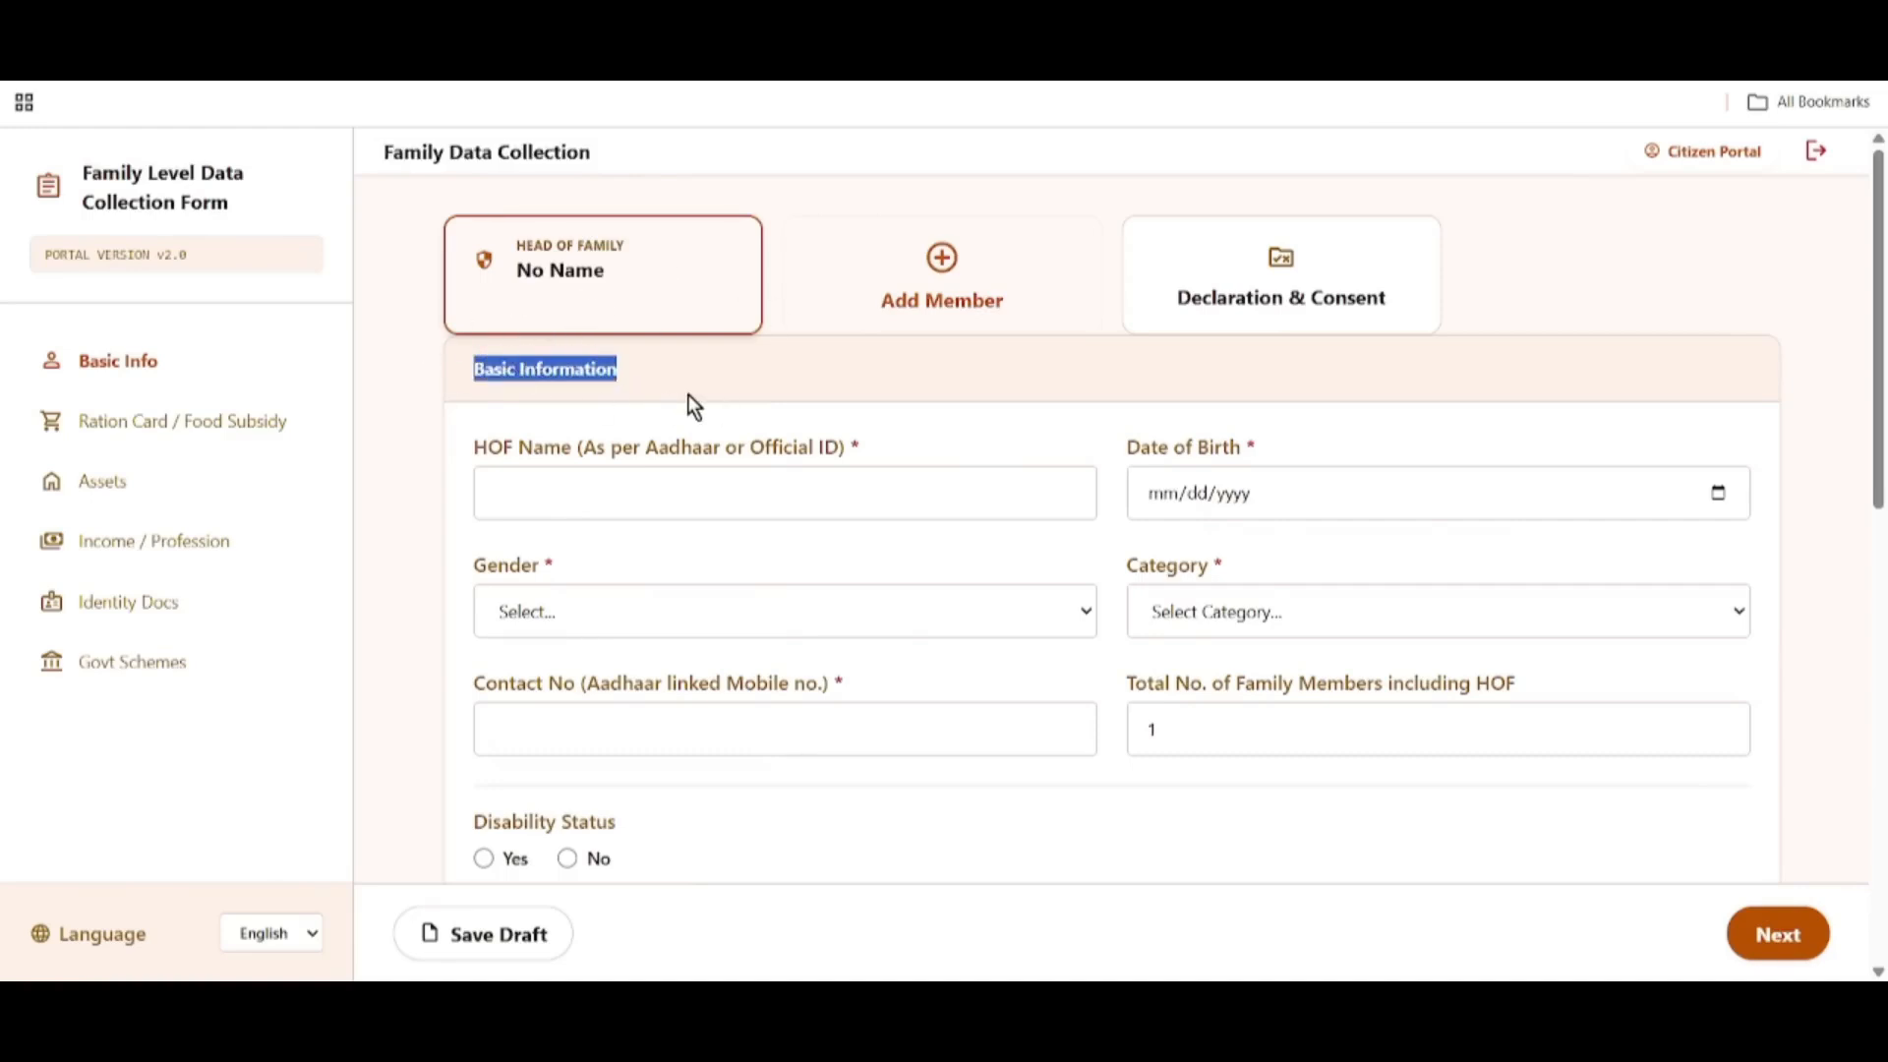
# Add four family member cards, Members 2 through 5.
pyautogui.click(952, 267)
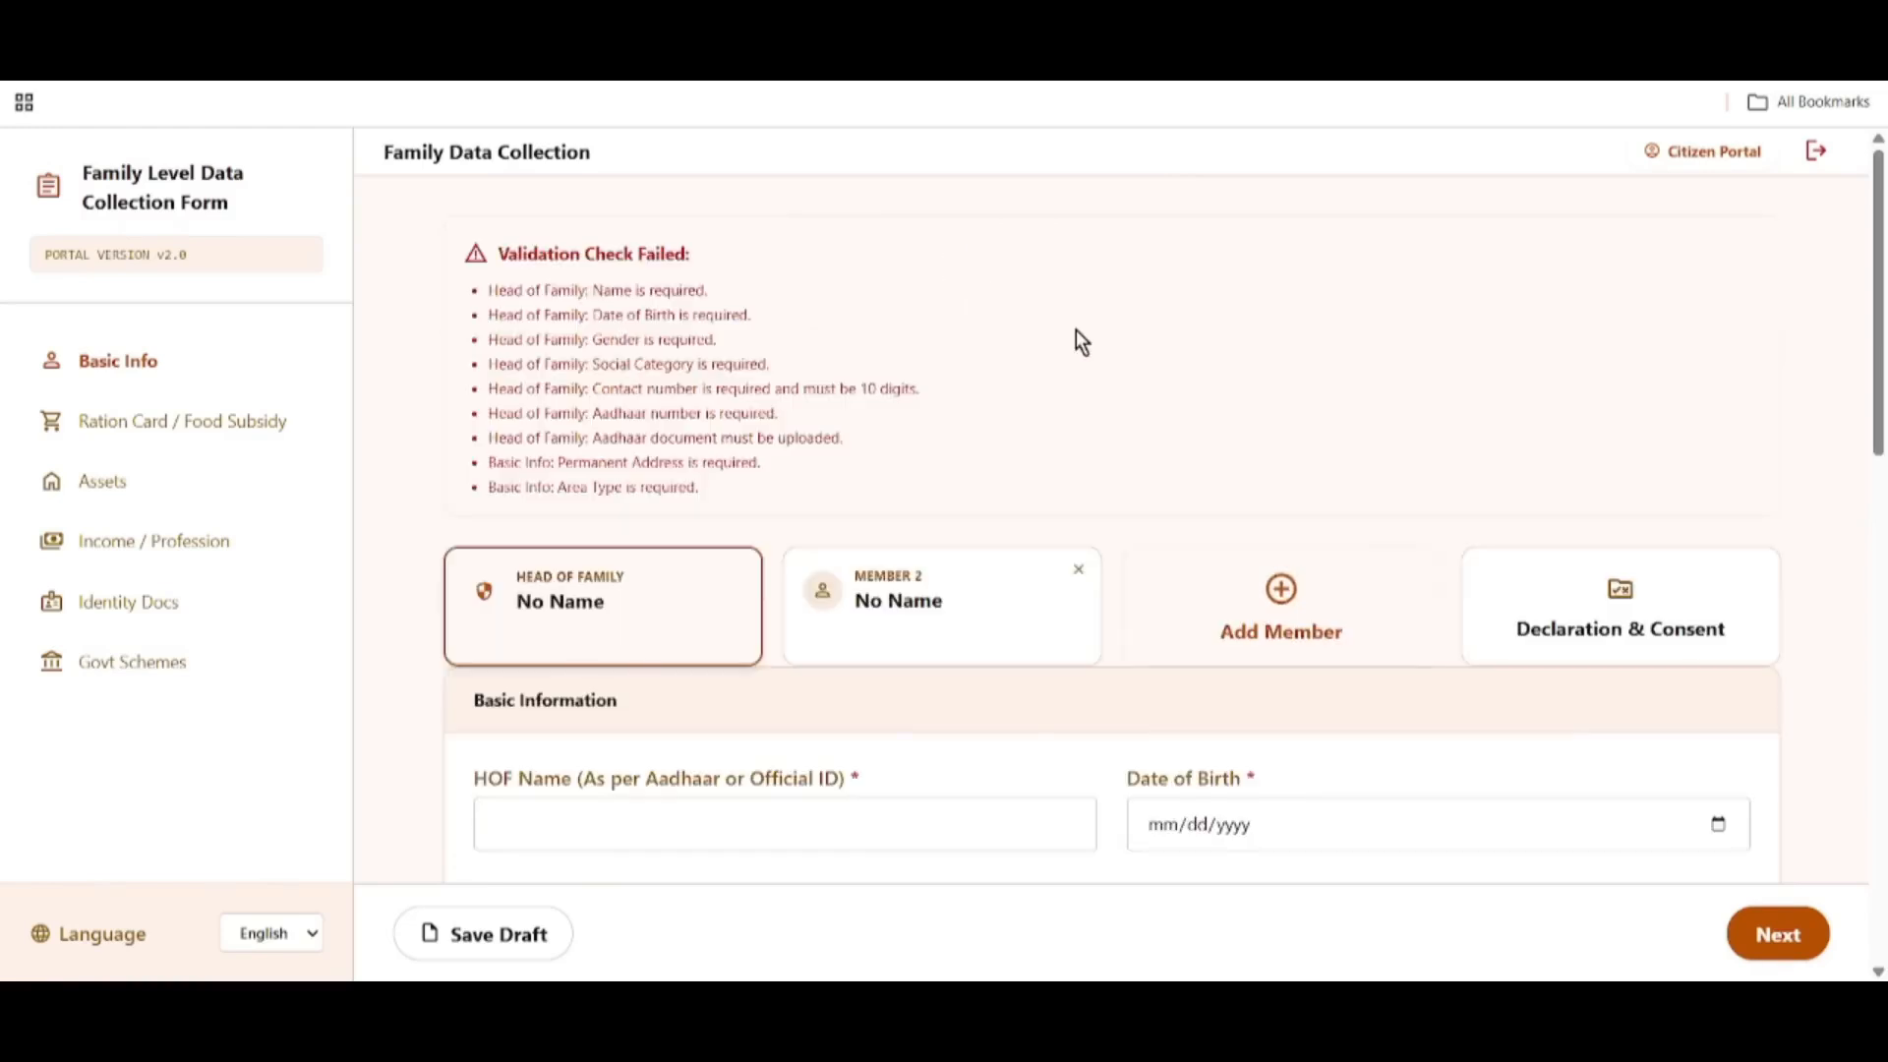
pyautogui.scroll(-3, 1614, 434)
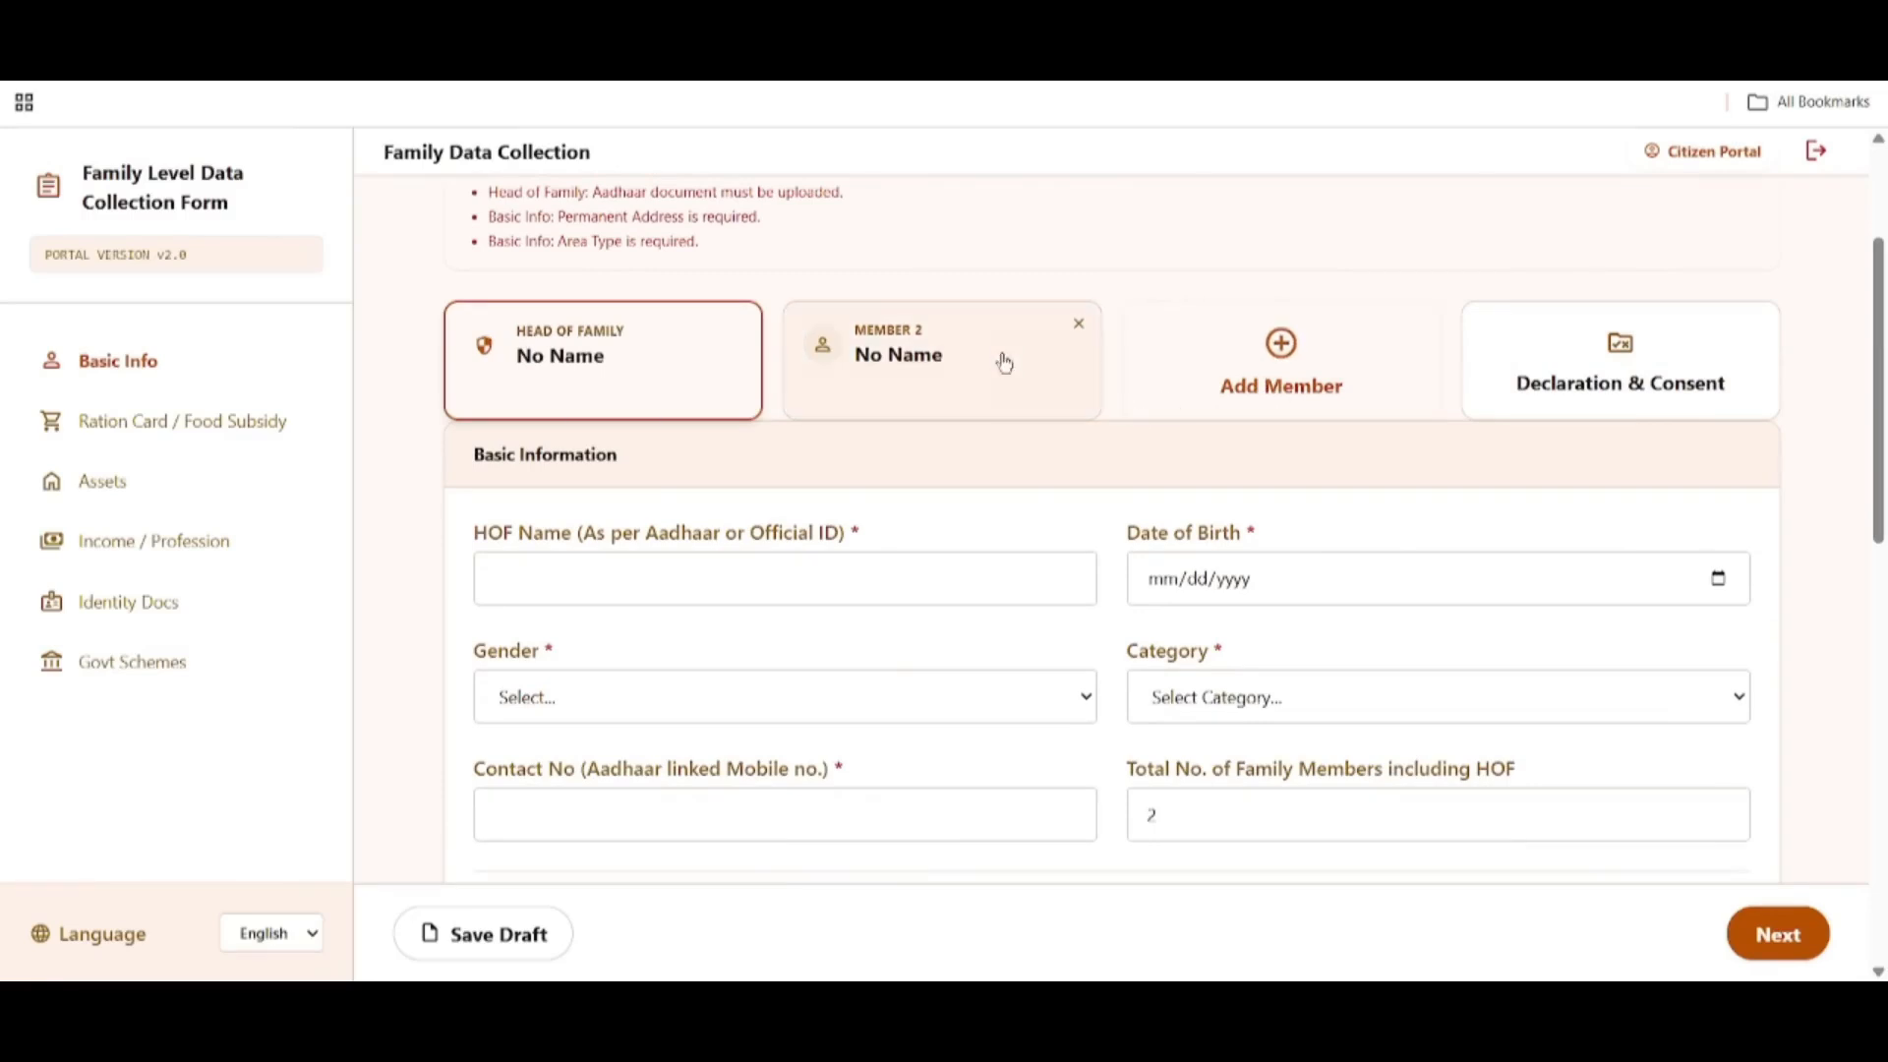
pyautogui.click(1310, 381)
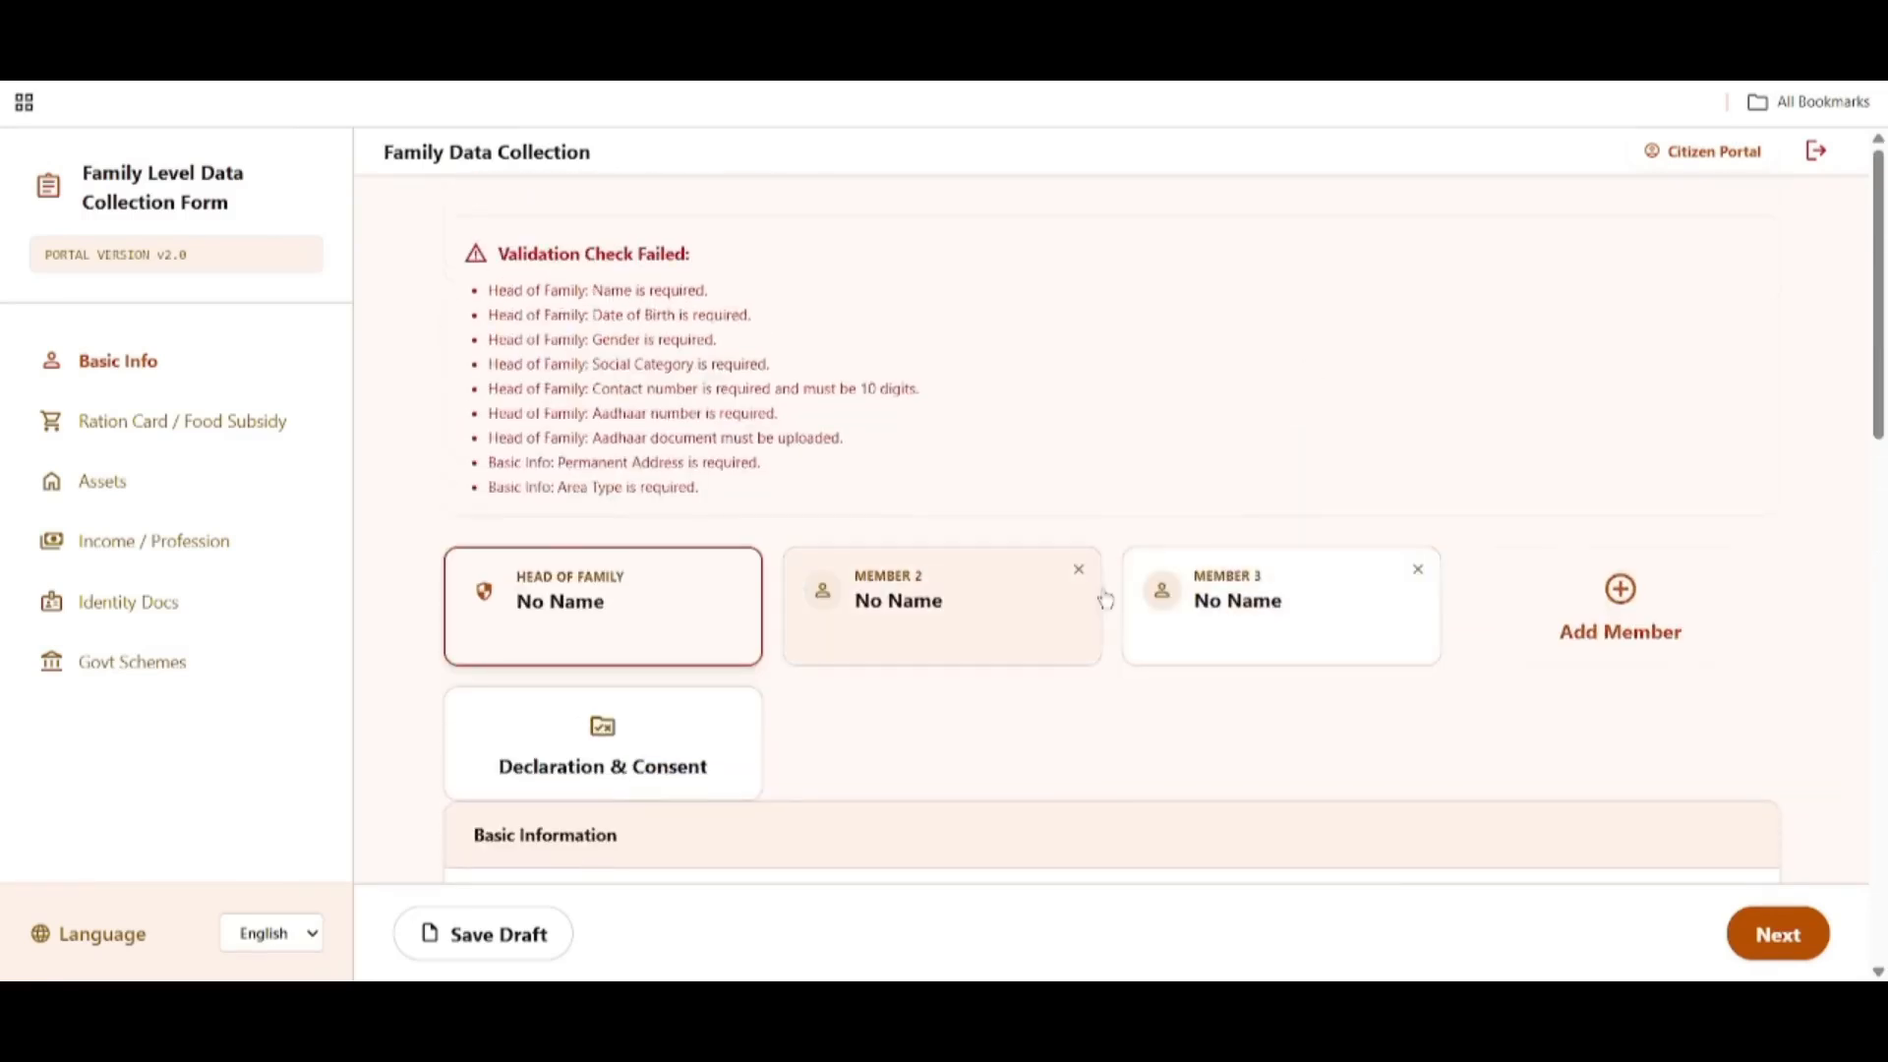
pyautogui.scroll(-3, 1104, 598)
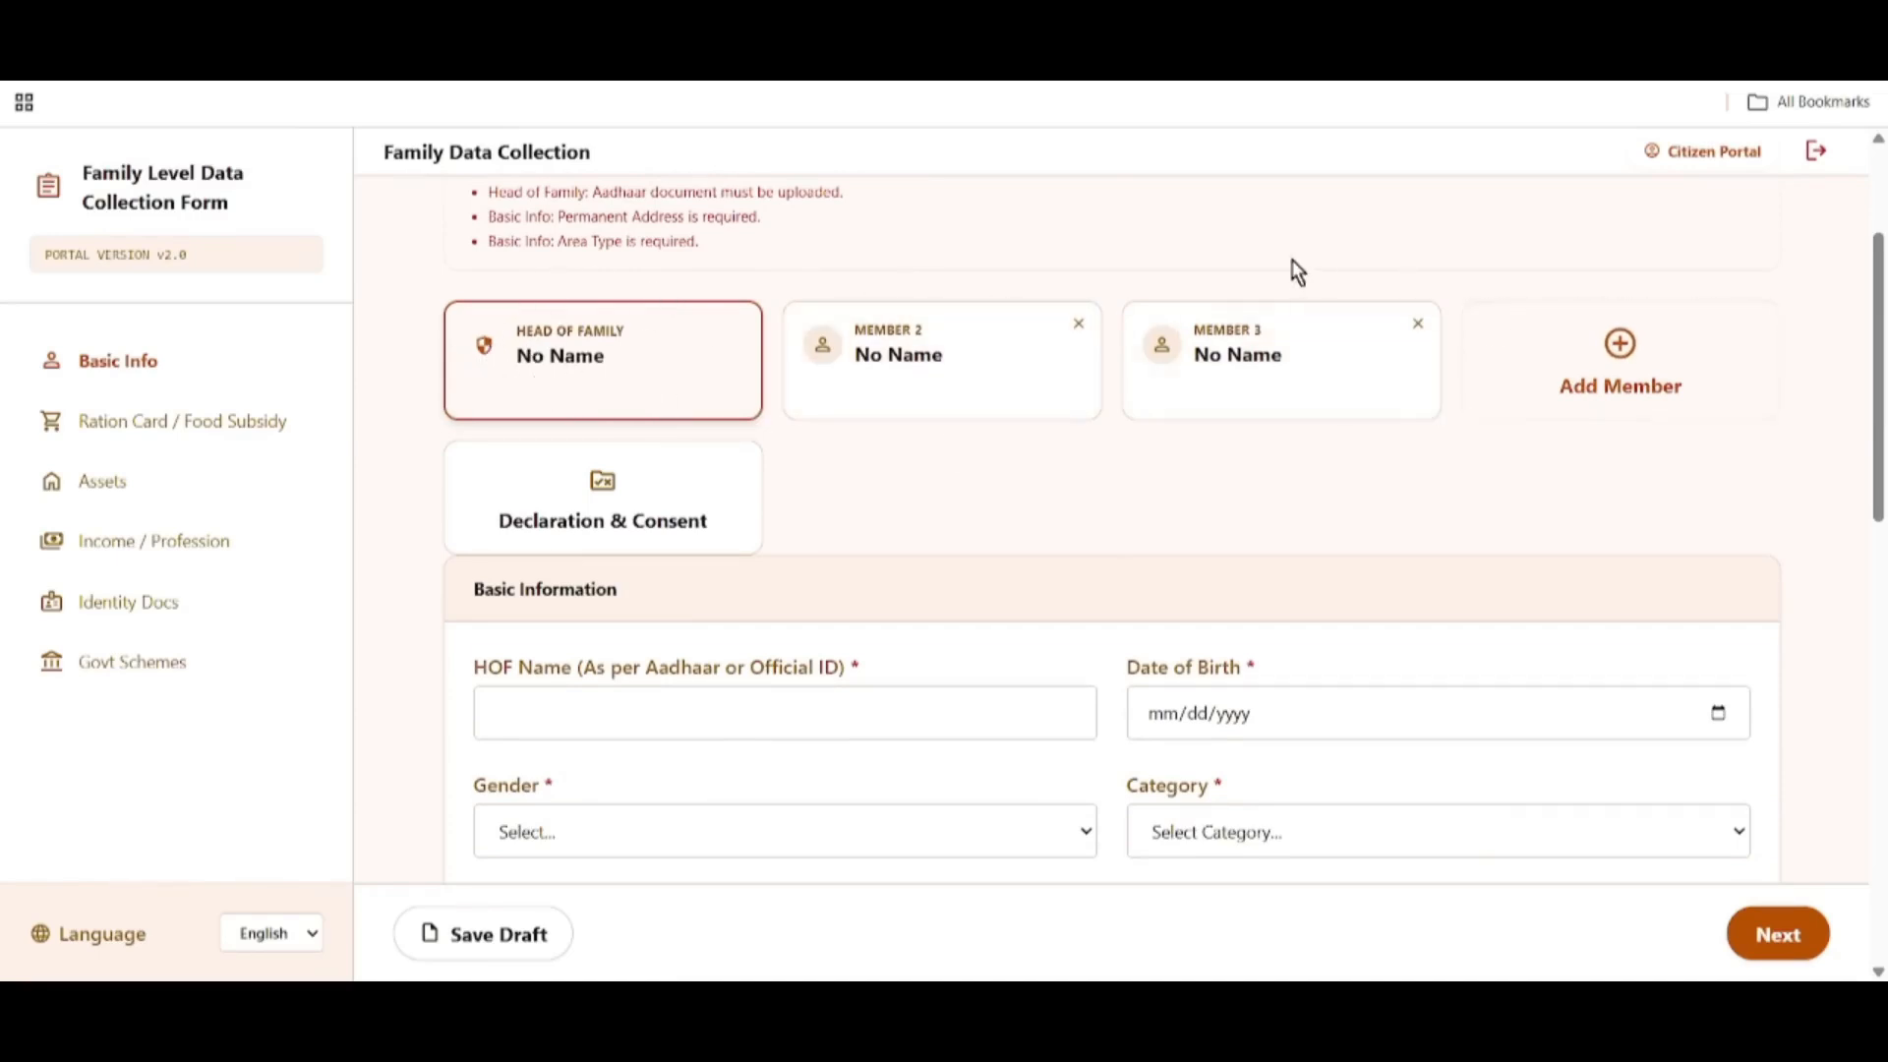
pyautogui.click(1590, 372)
pyautogui.scroll(2, 1349, 476)
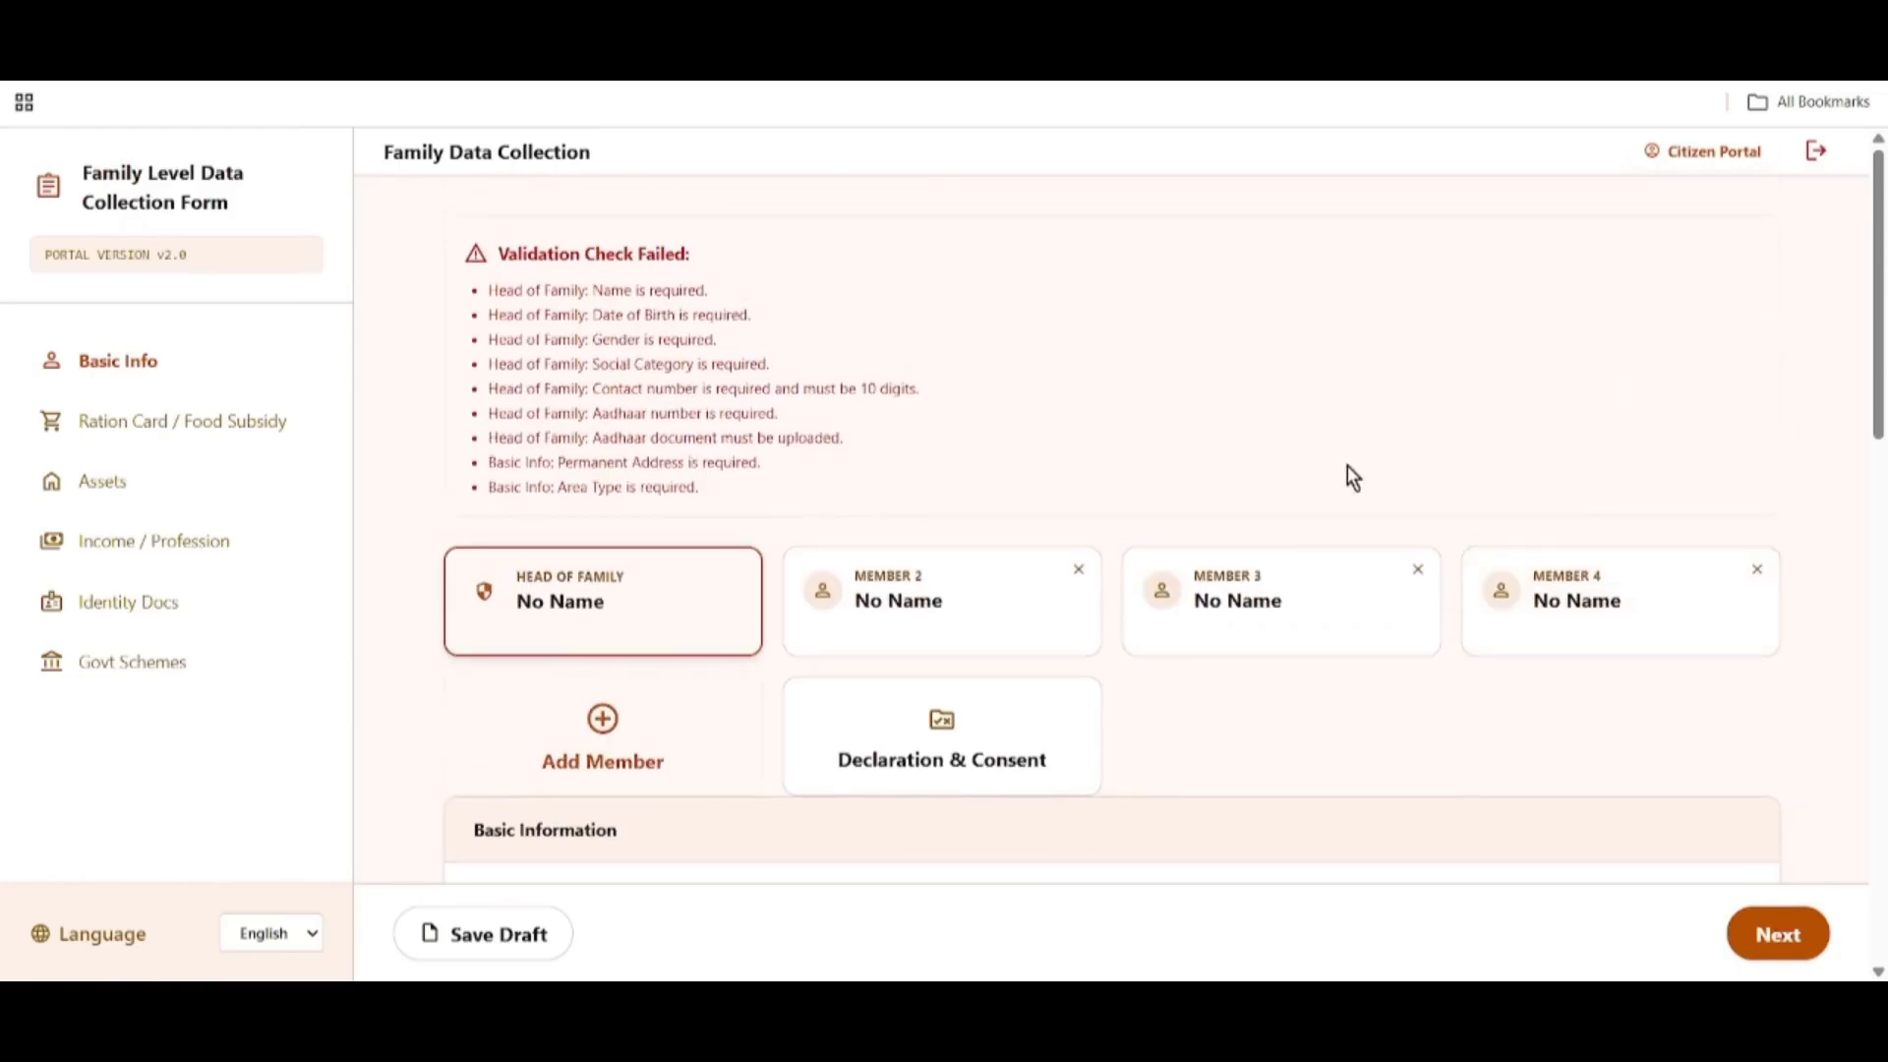
pyautogui.scroll(-1, 1547, 582)
pyautogui.scroll(-1, 1637, 472)
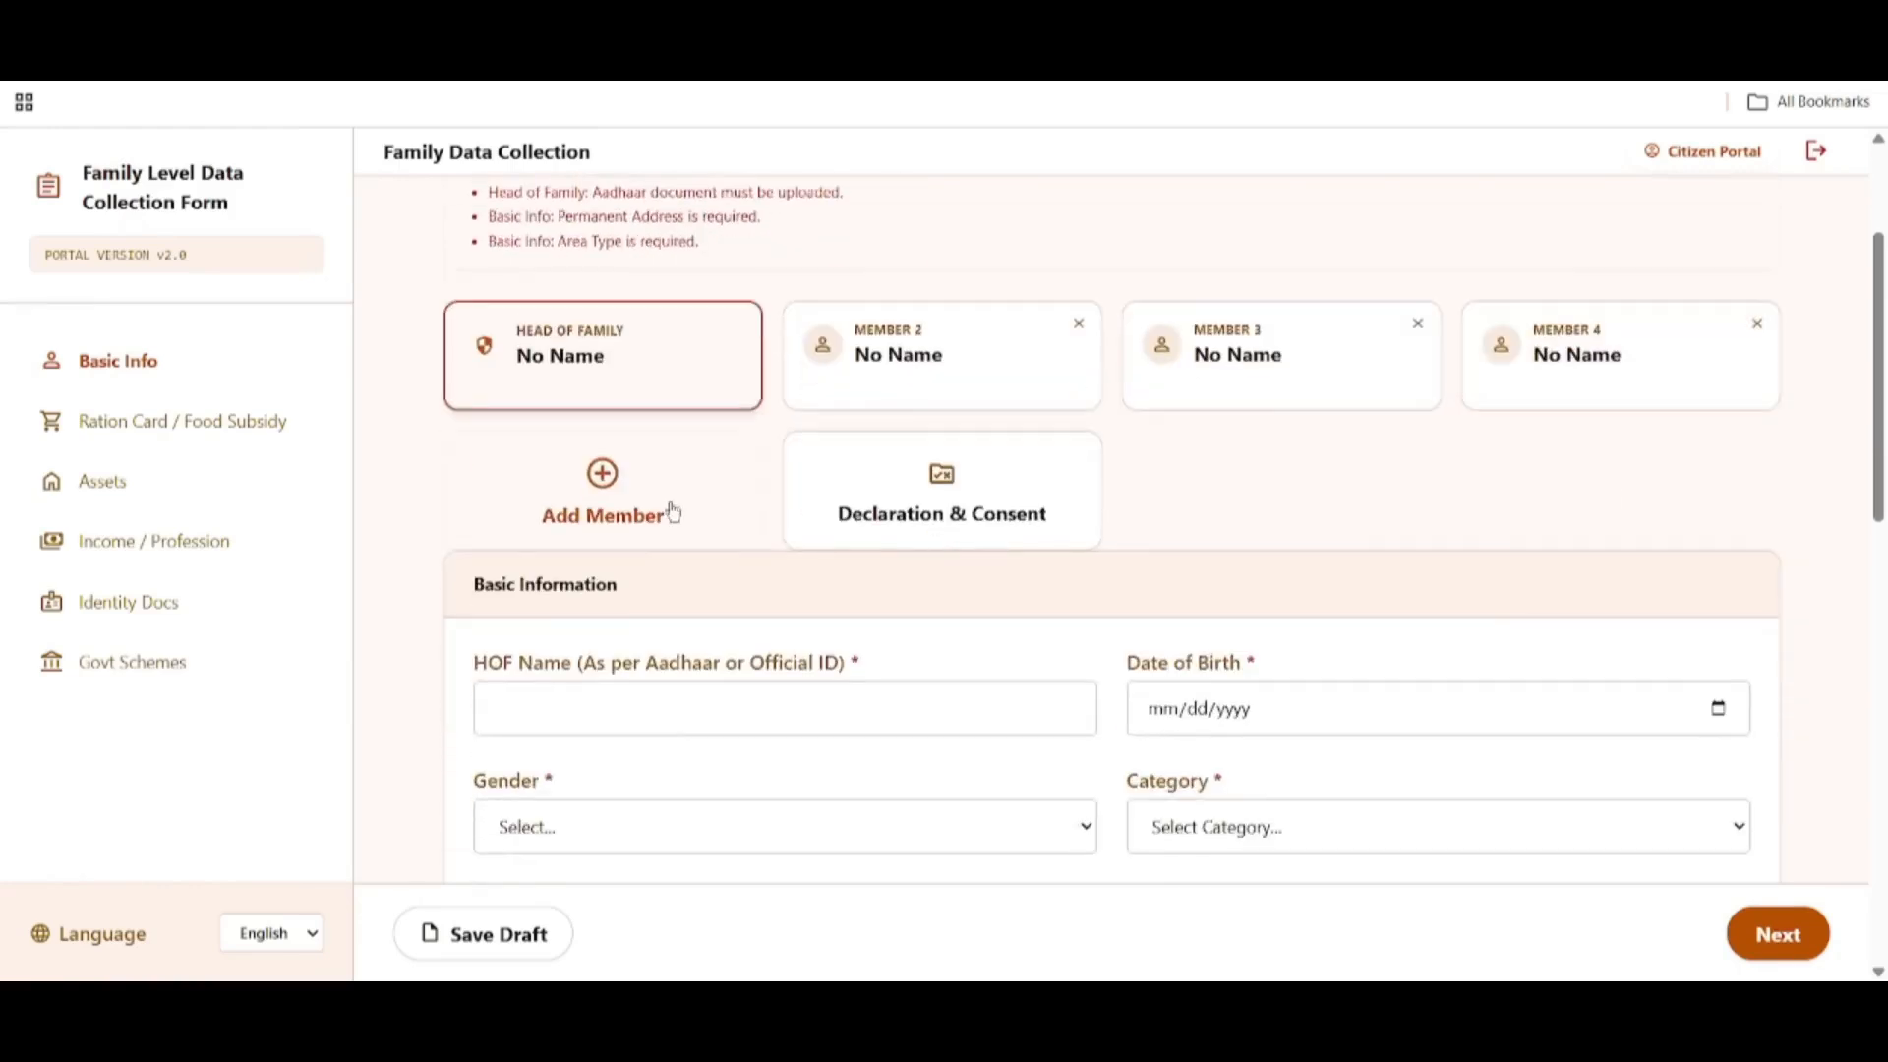
pyautogui.click(635, 506)
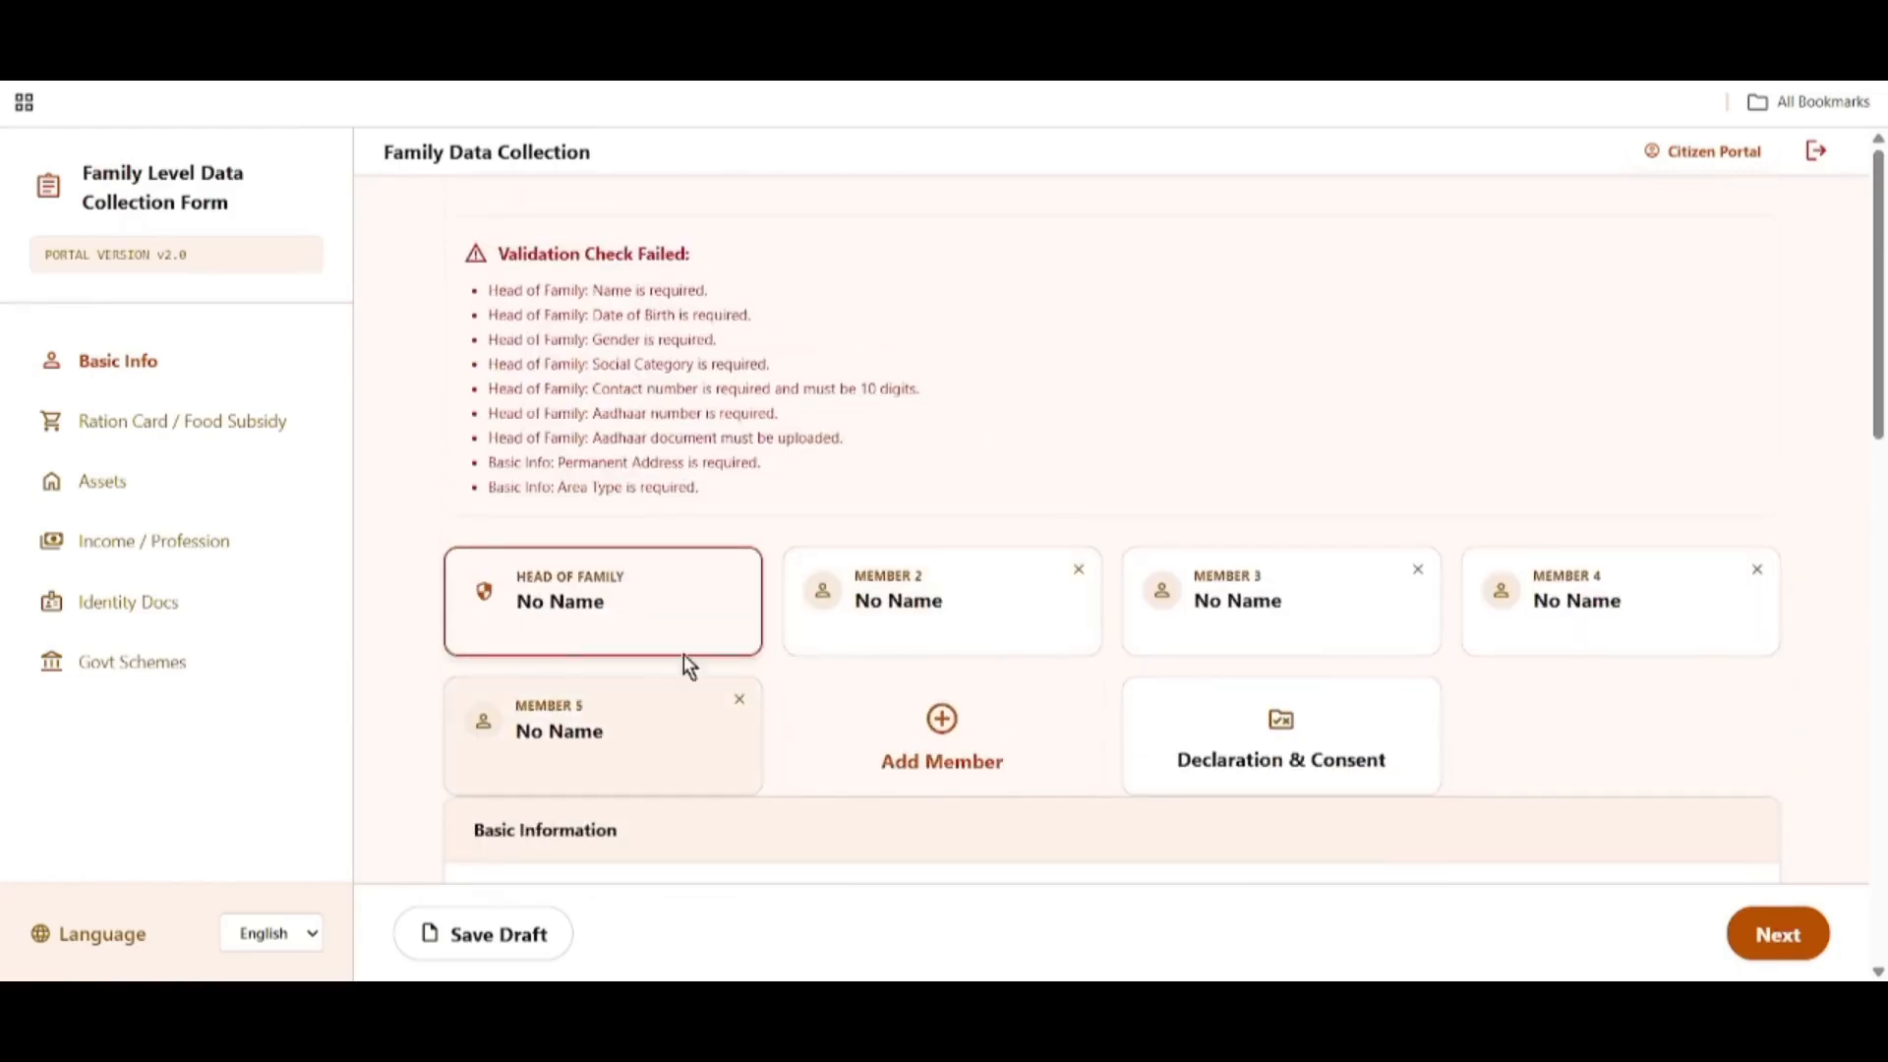
# Remove the Member 5 and Member 4 cards, leaving 3 family members in total.
pyautogui.click(739, 702)
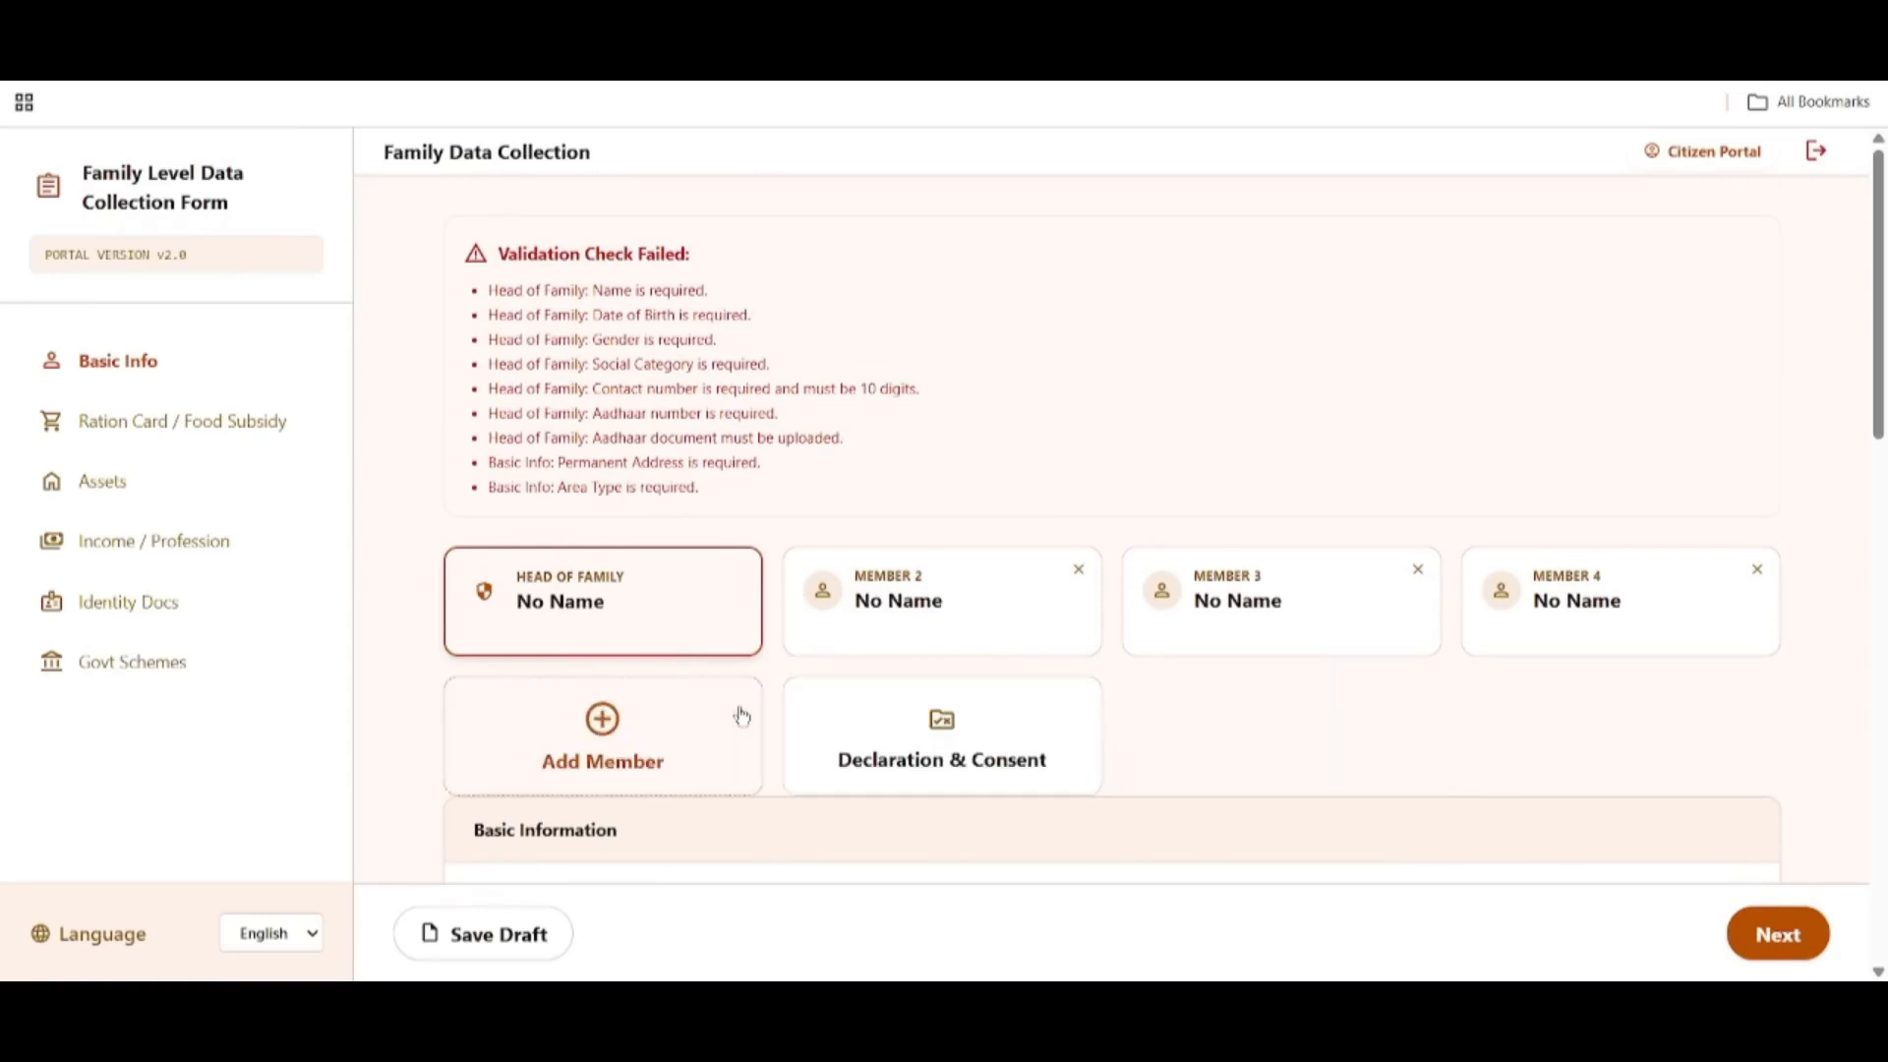
pyautogui.click(1759, 570)
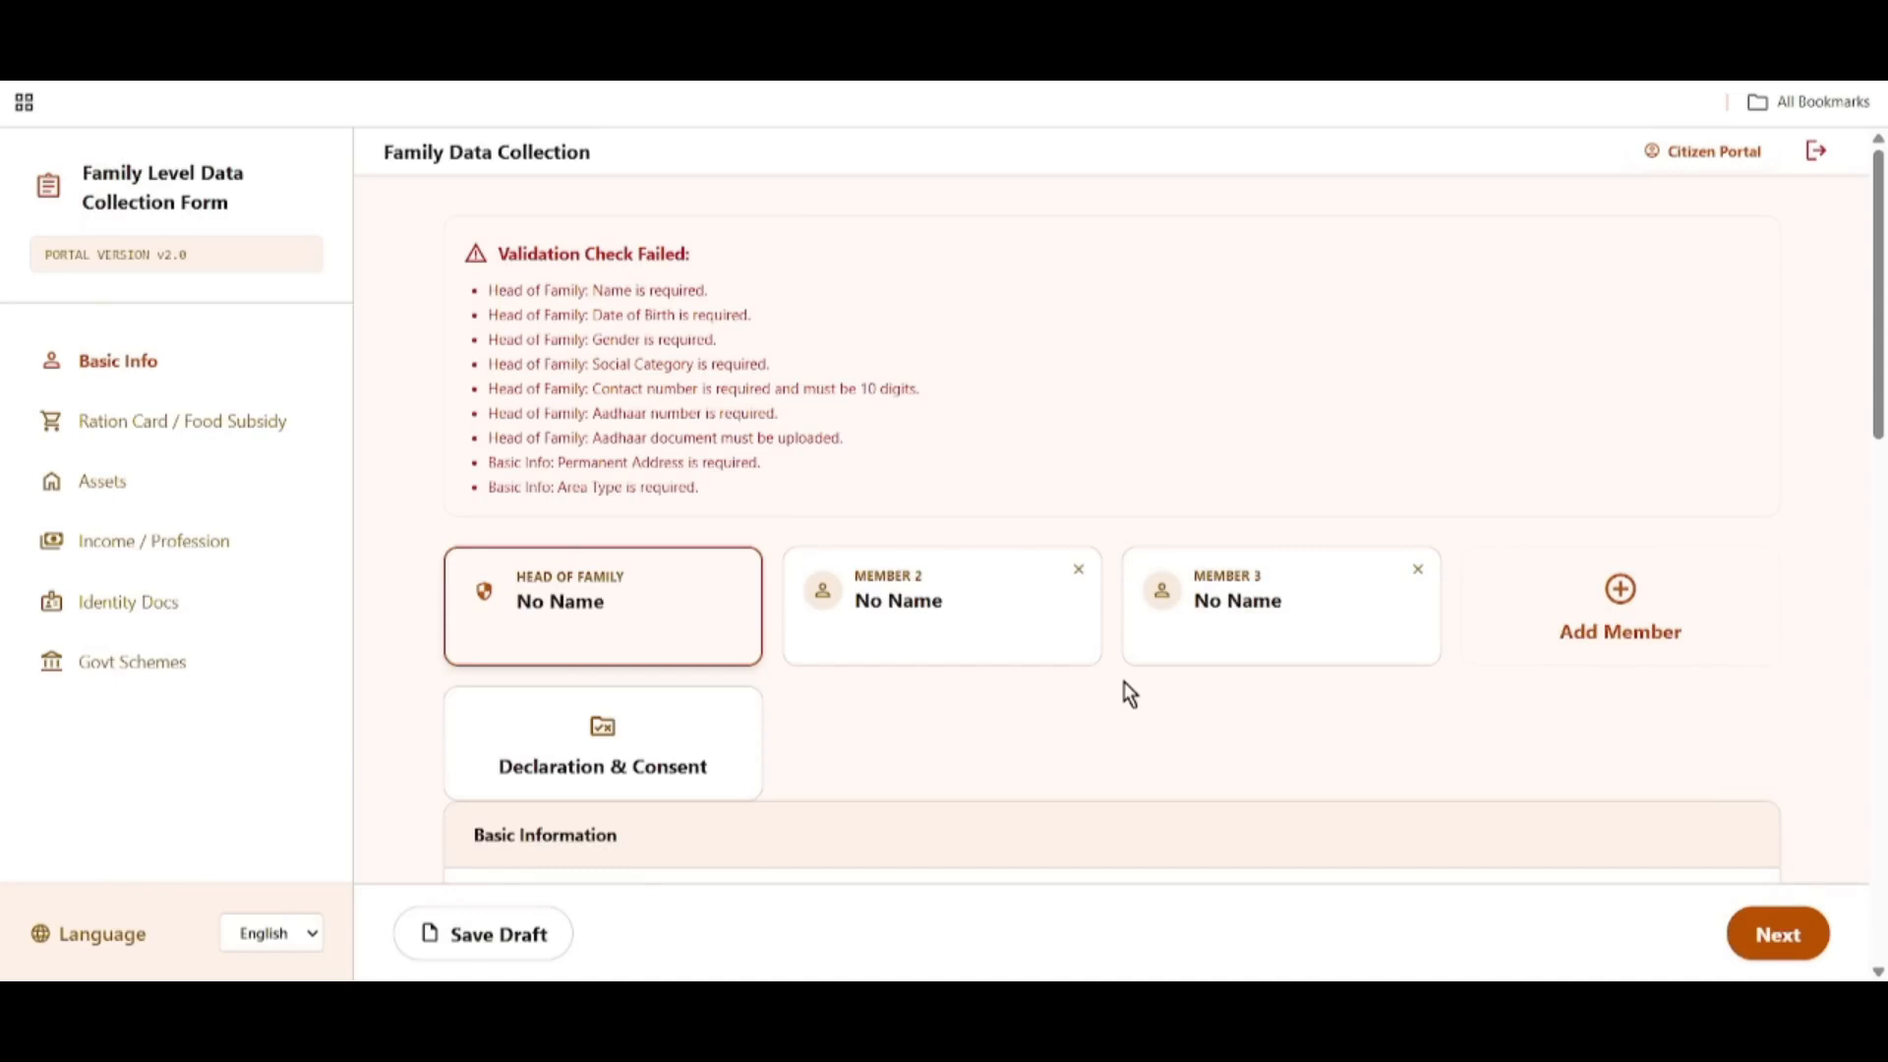
pyautogui.scroll(-1, 1121, 646)
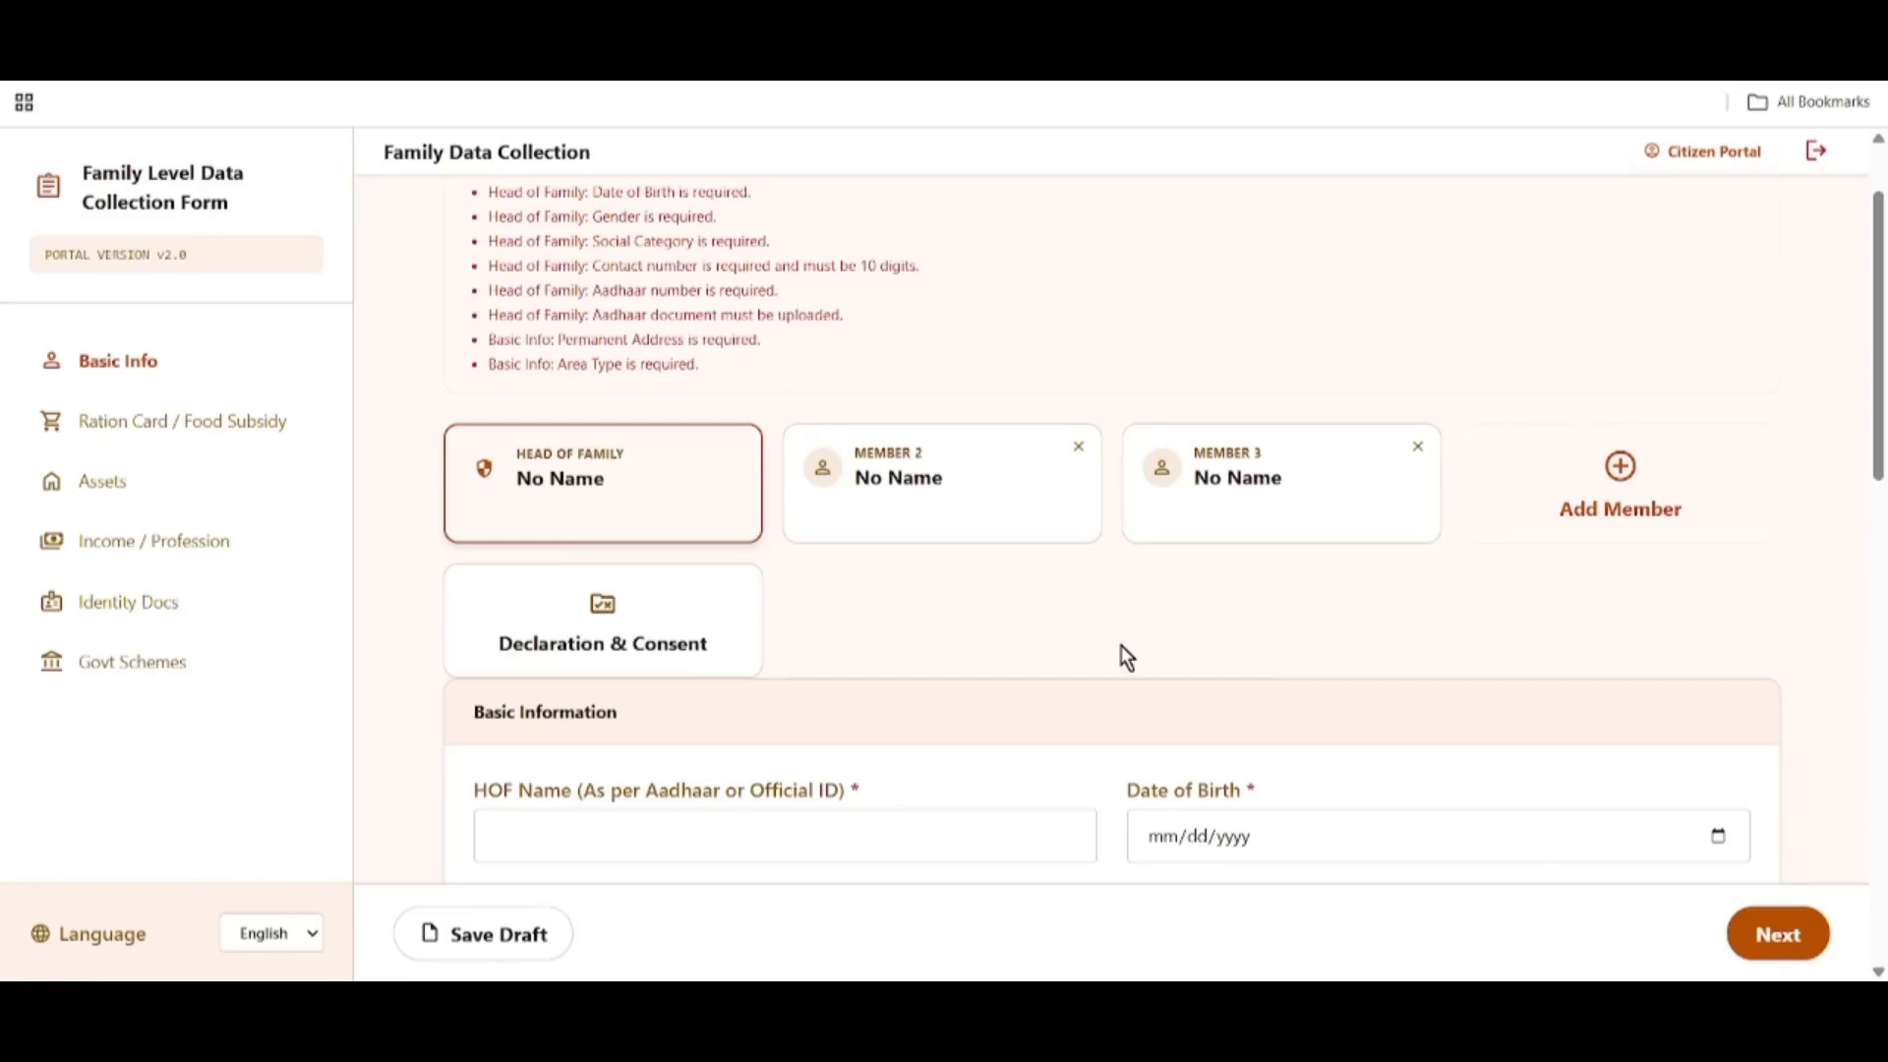
pyautogui.scroll(-4, 1121, 646)
# Enter the head of family's full name in Basic Information.
pyautogui.moveTo(469, 220); pyautogui.dragTo(620, 223)
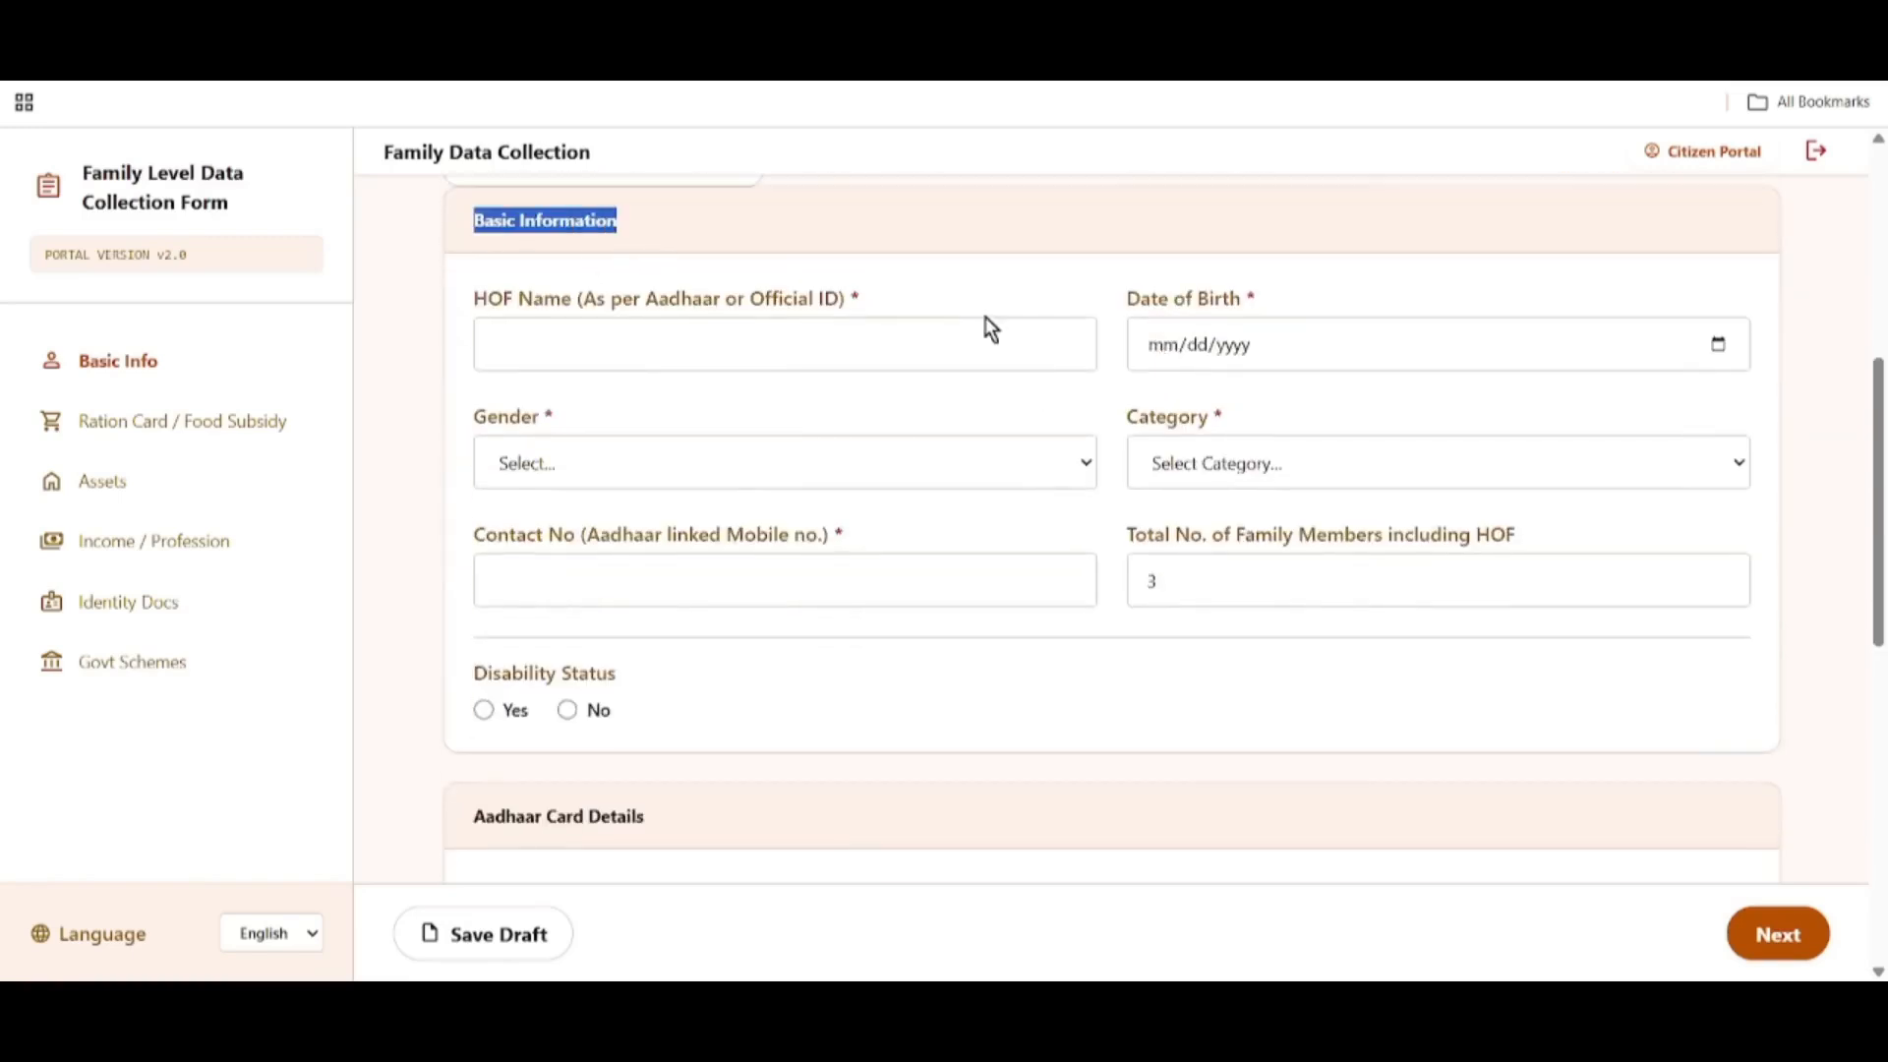
pyautogui.moveTo(466, 280); pyautogui.dragTo(716, 325)
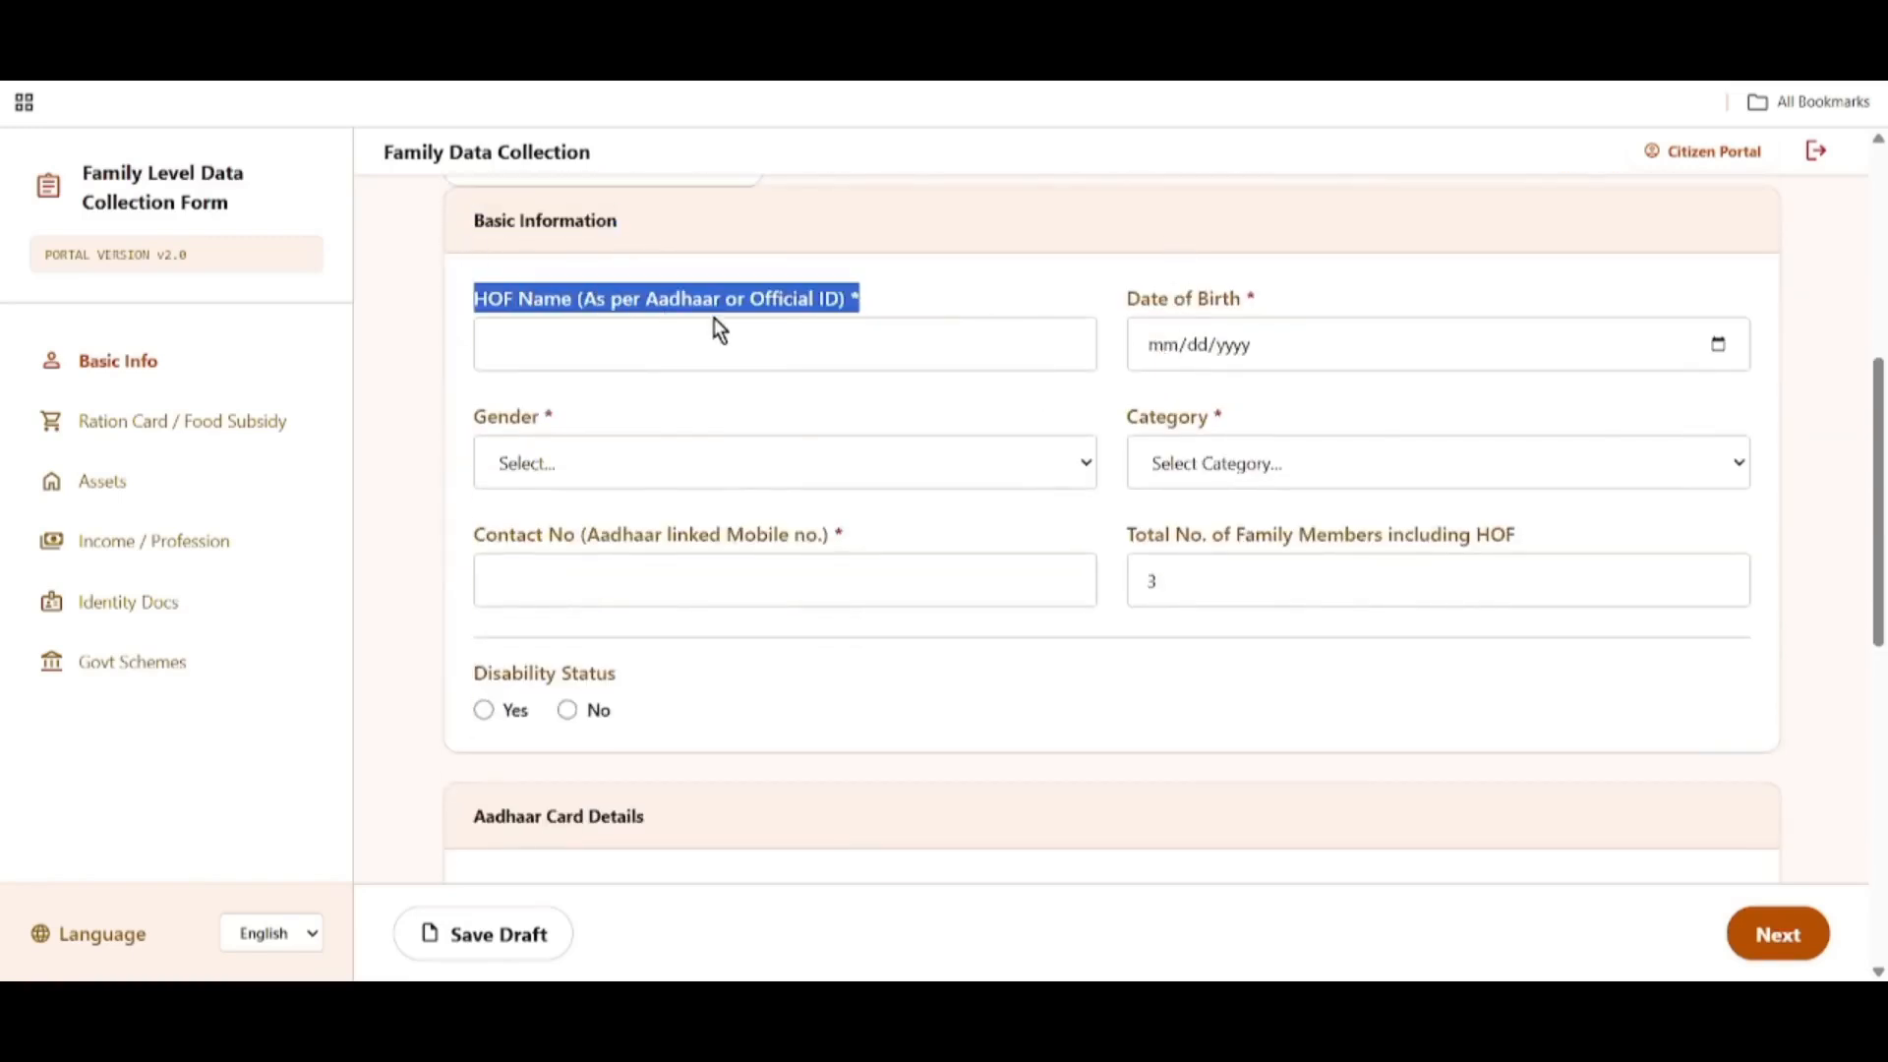
pyautogui.click(612, 353)
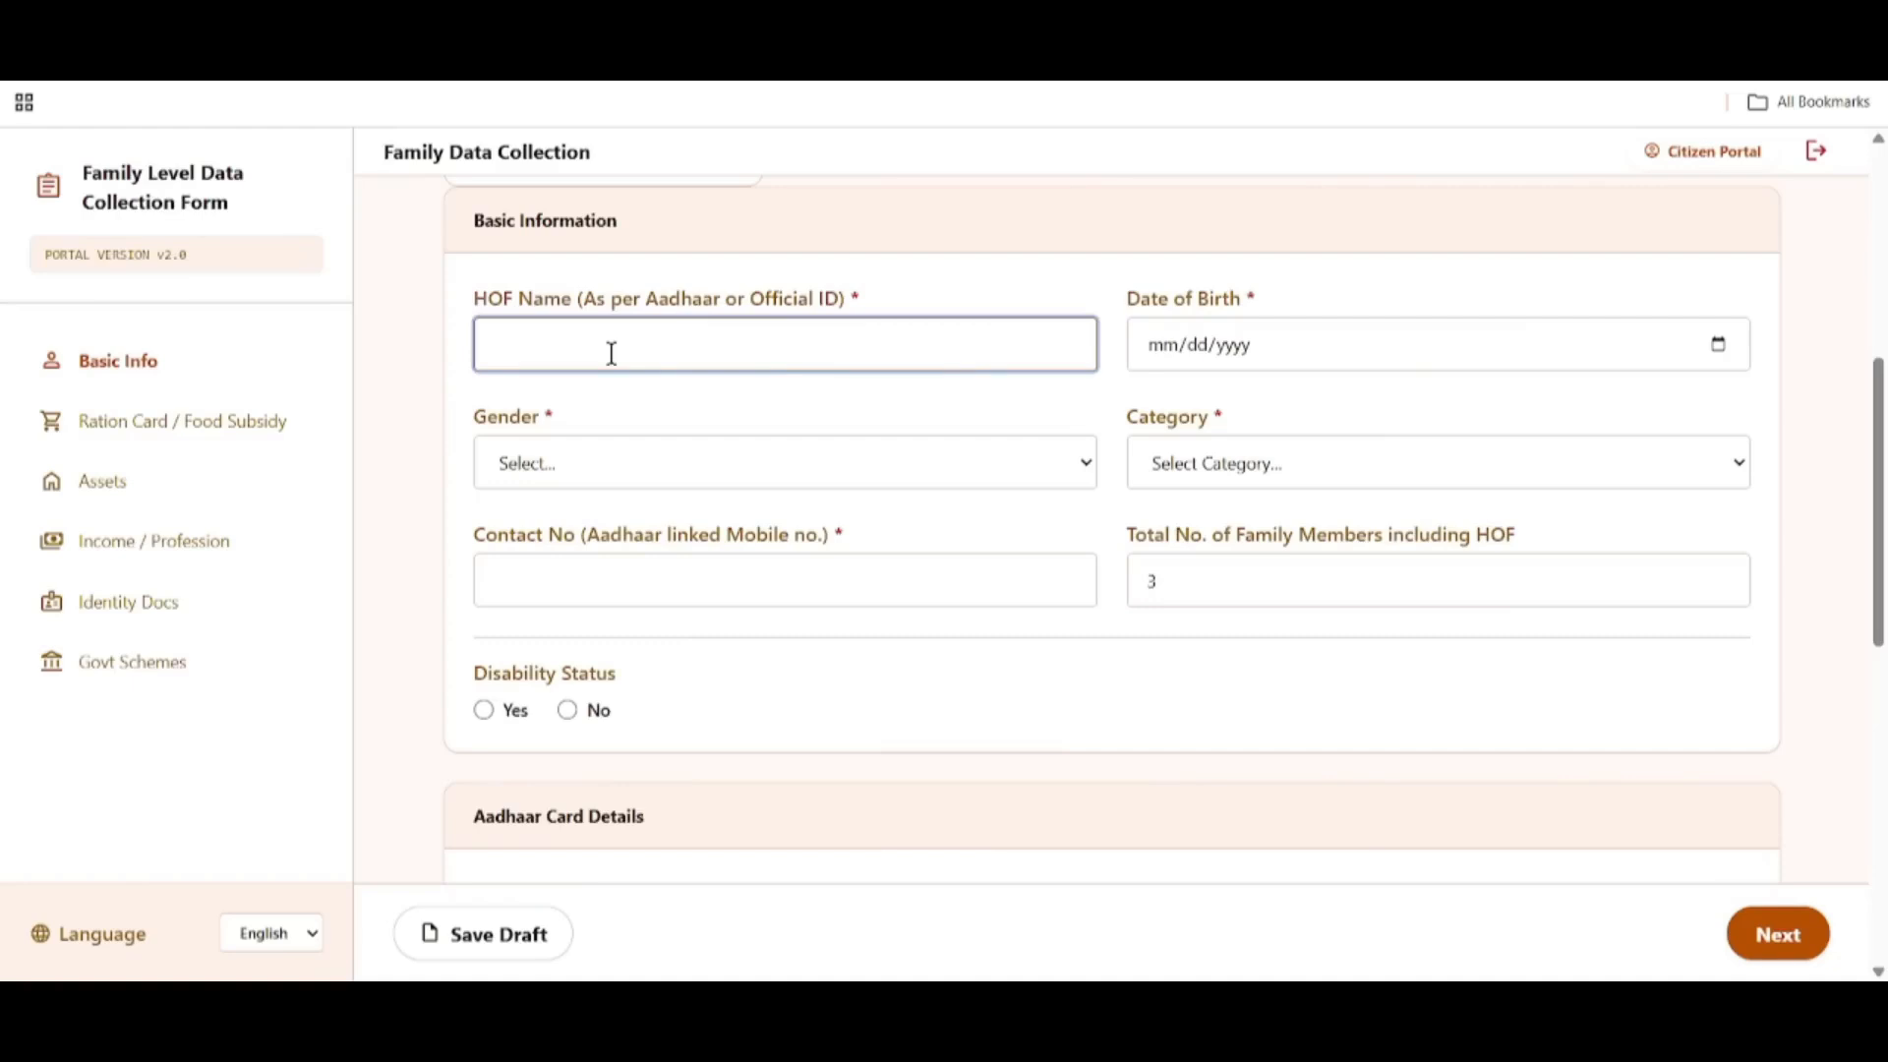
# Set the head of family's date of birth to 02/07/1990 using the calendar.
pyautogui.moveTo(1131, 304); pyautogui.dragTo(1279, 309)
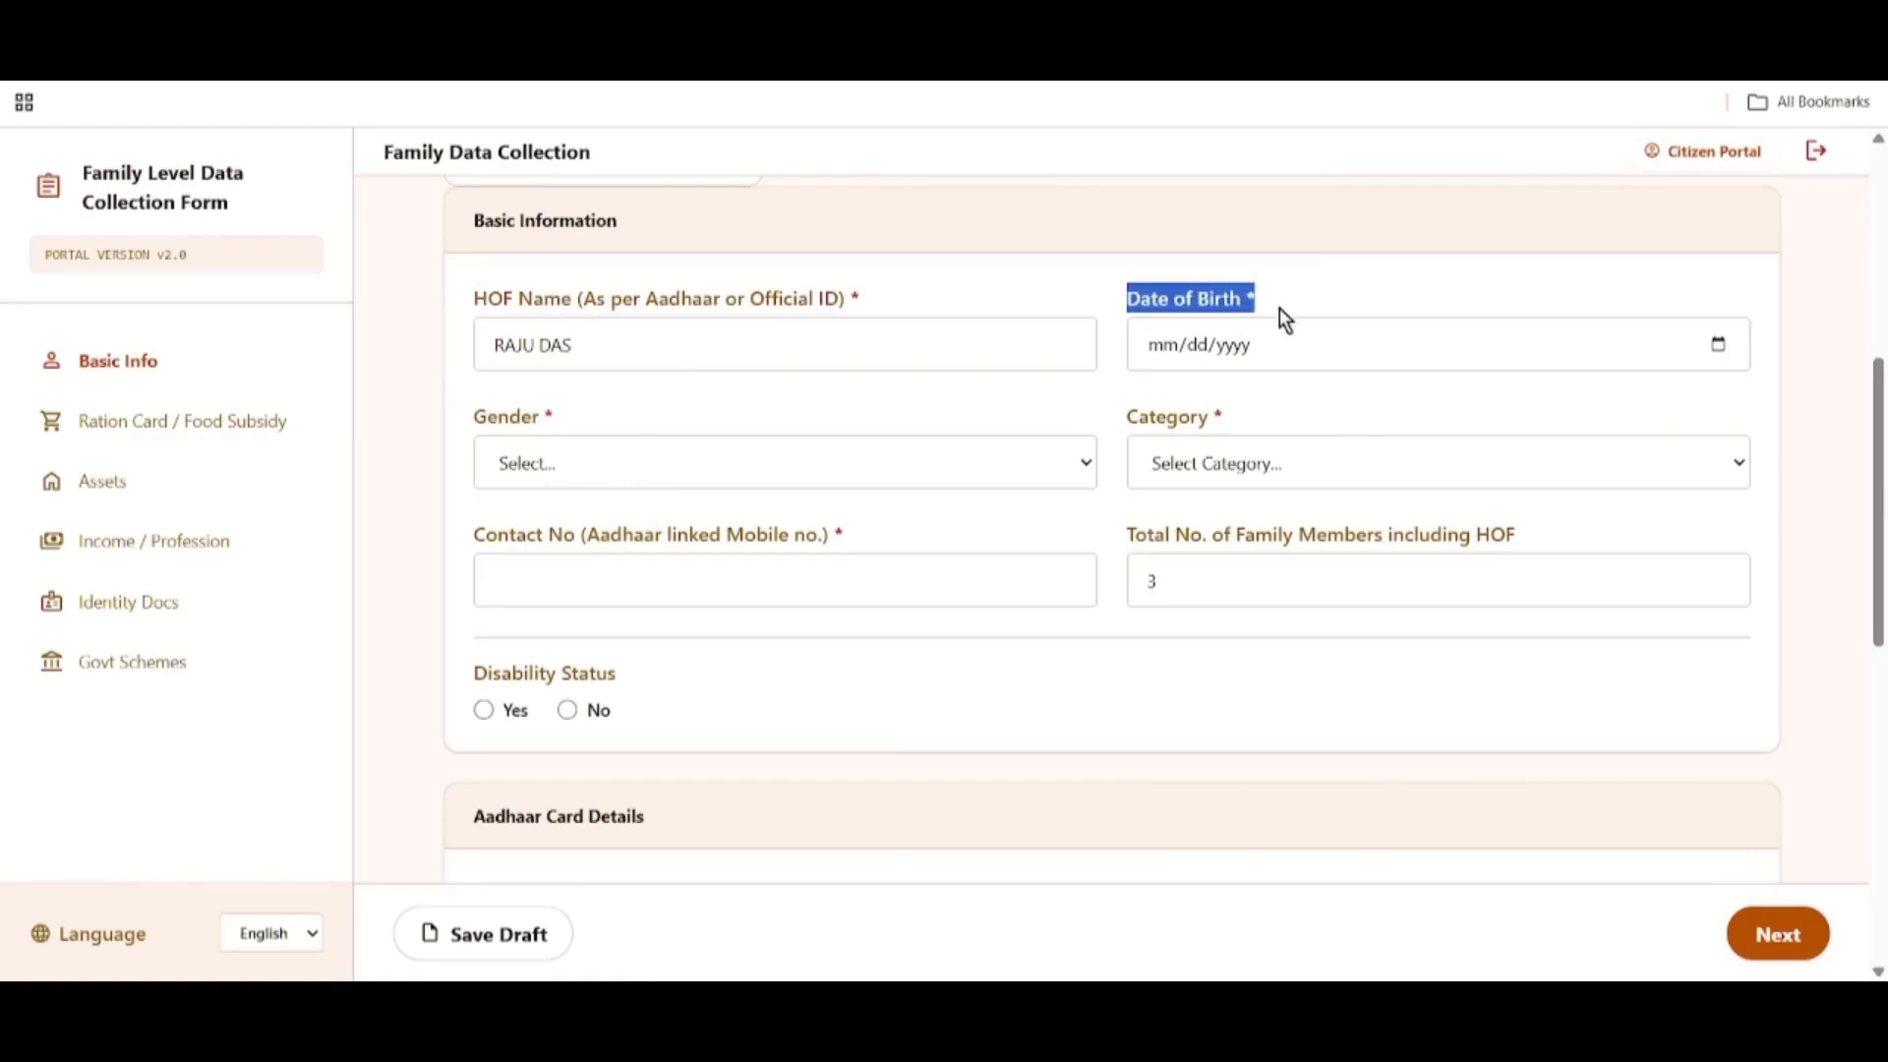
pyautogui.click(1718, 346)
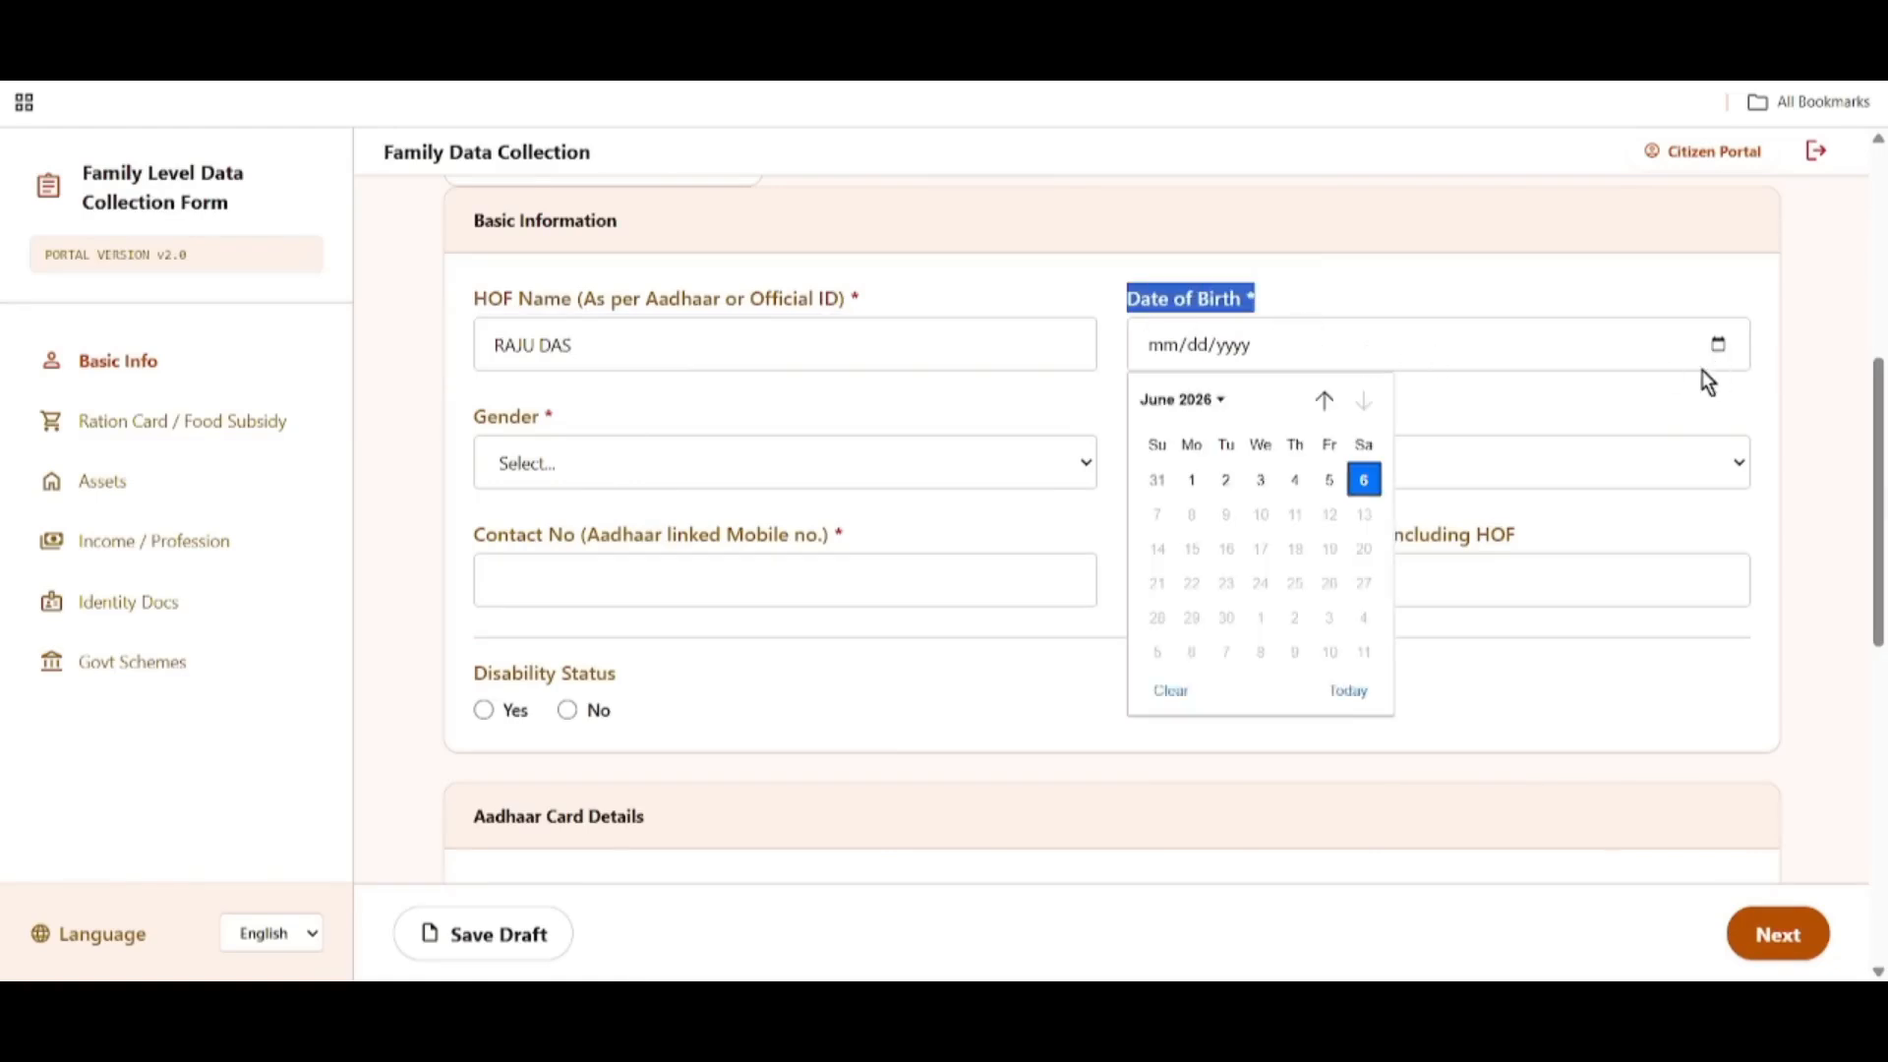
pyautogui.click(1183, 401)
pyautogui.scroll(3, 1173, 546)
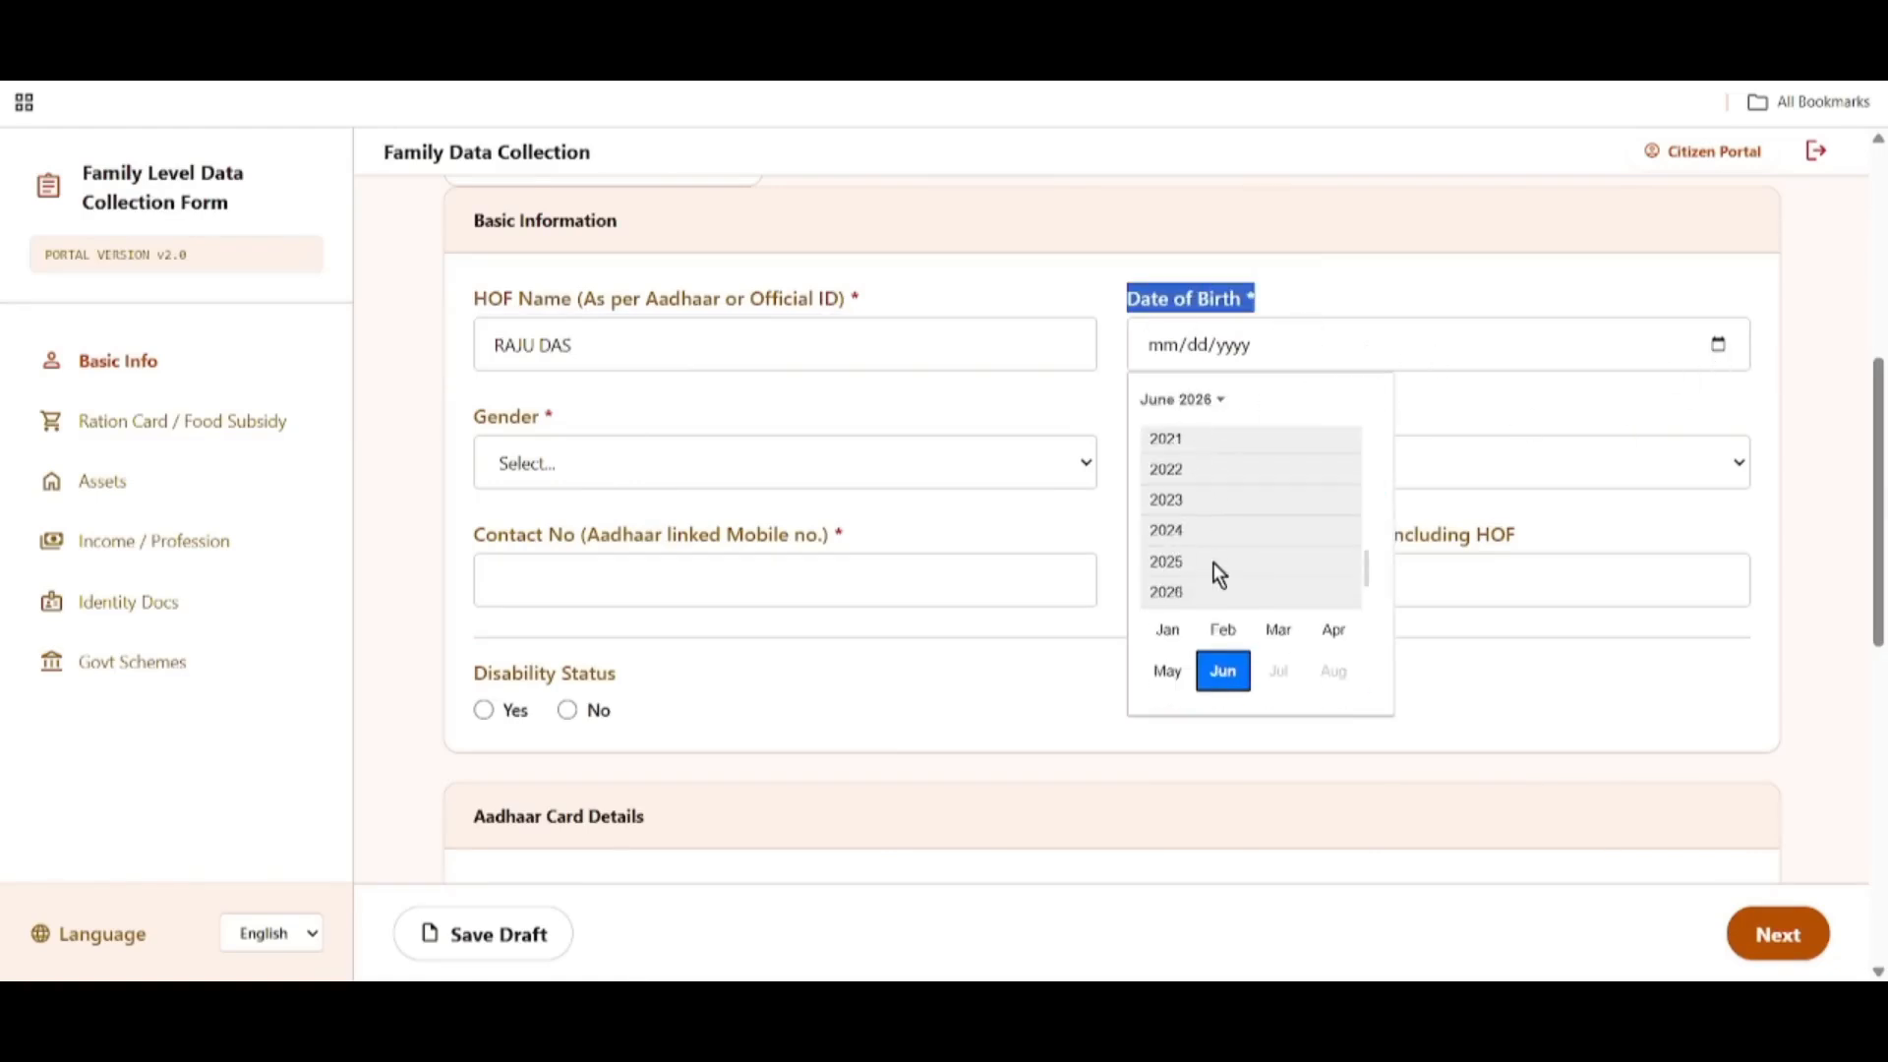
pyautogui.scroll(4, 1171, 524)
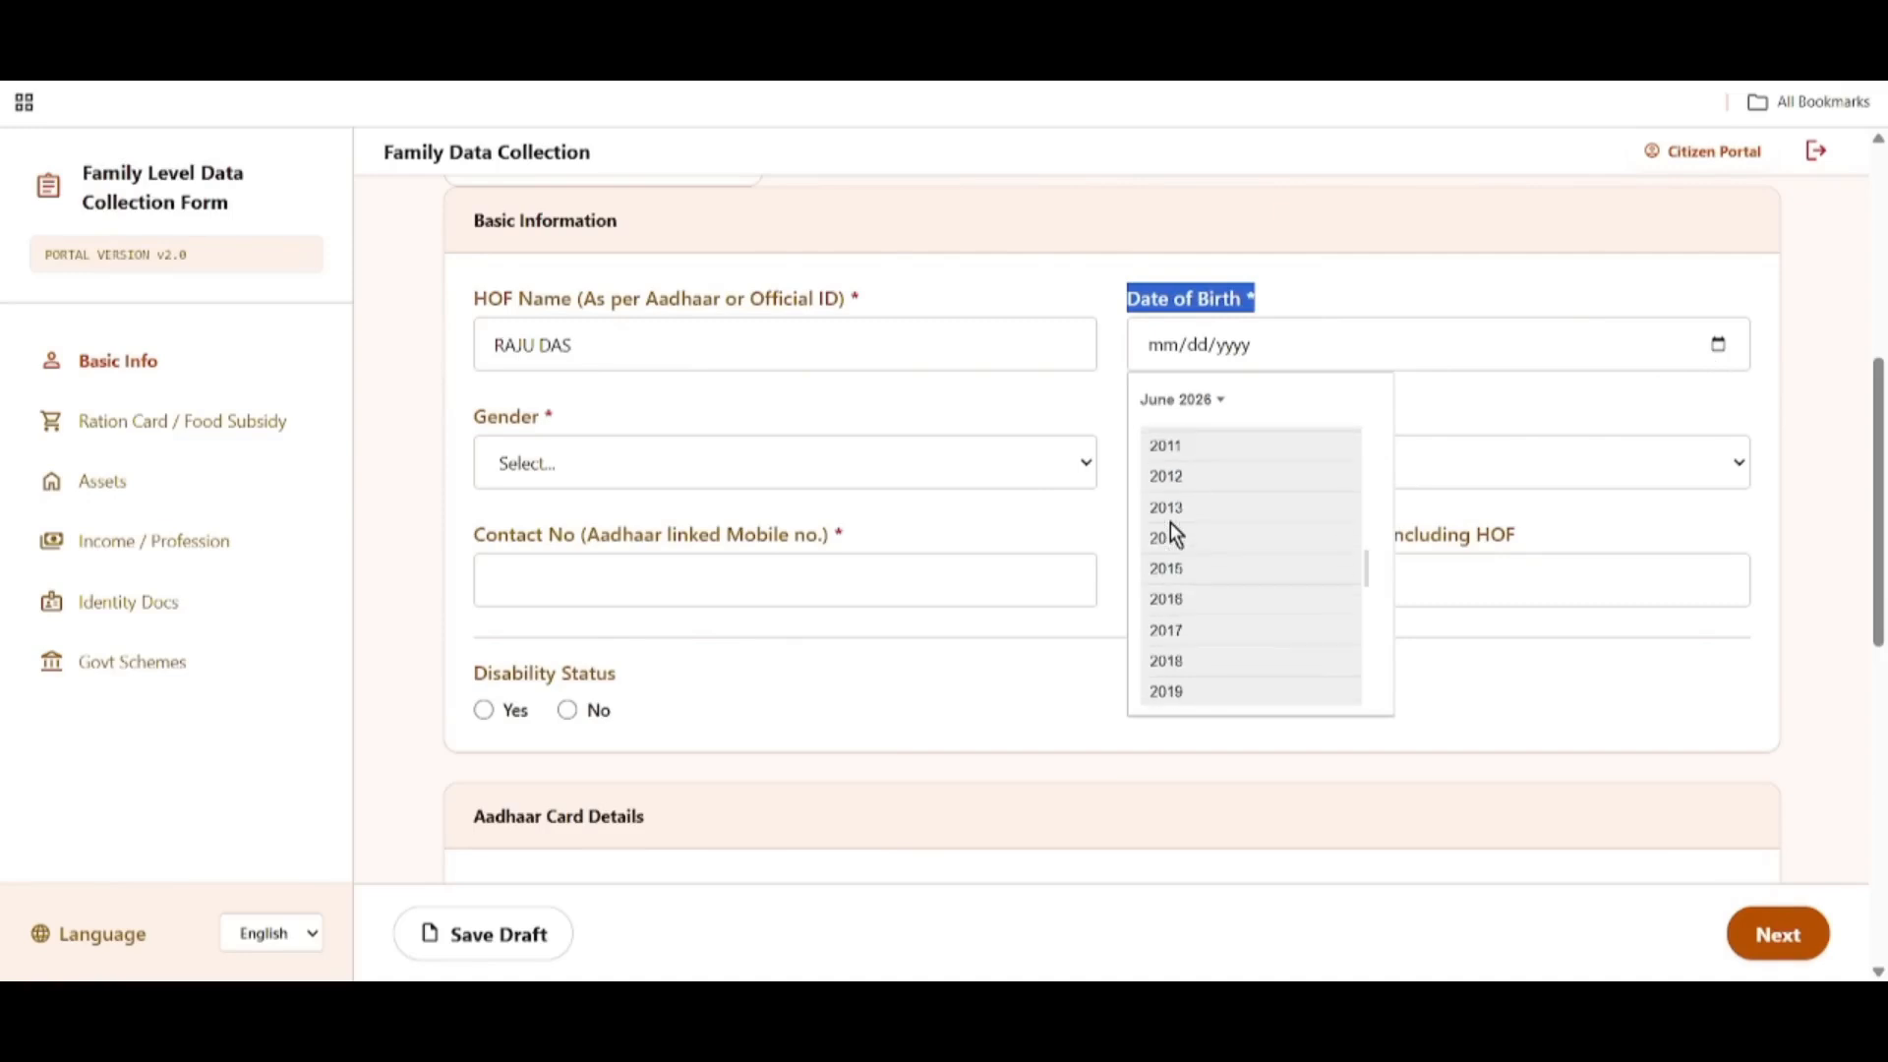
pyautogui.scroll(4, 1175, 531)
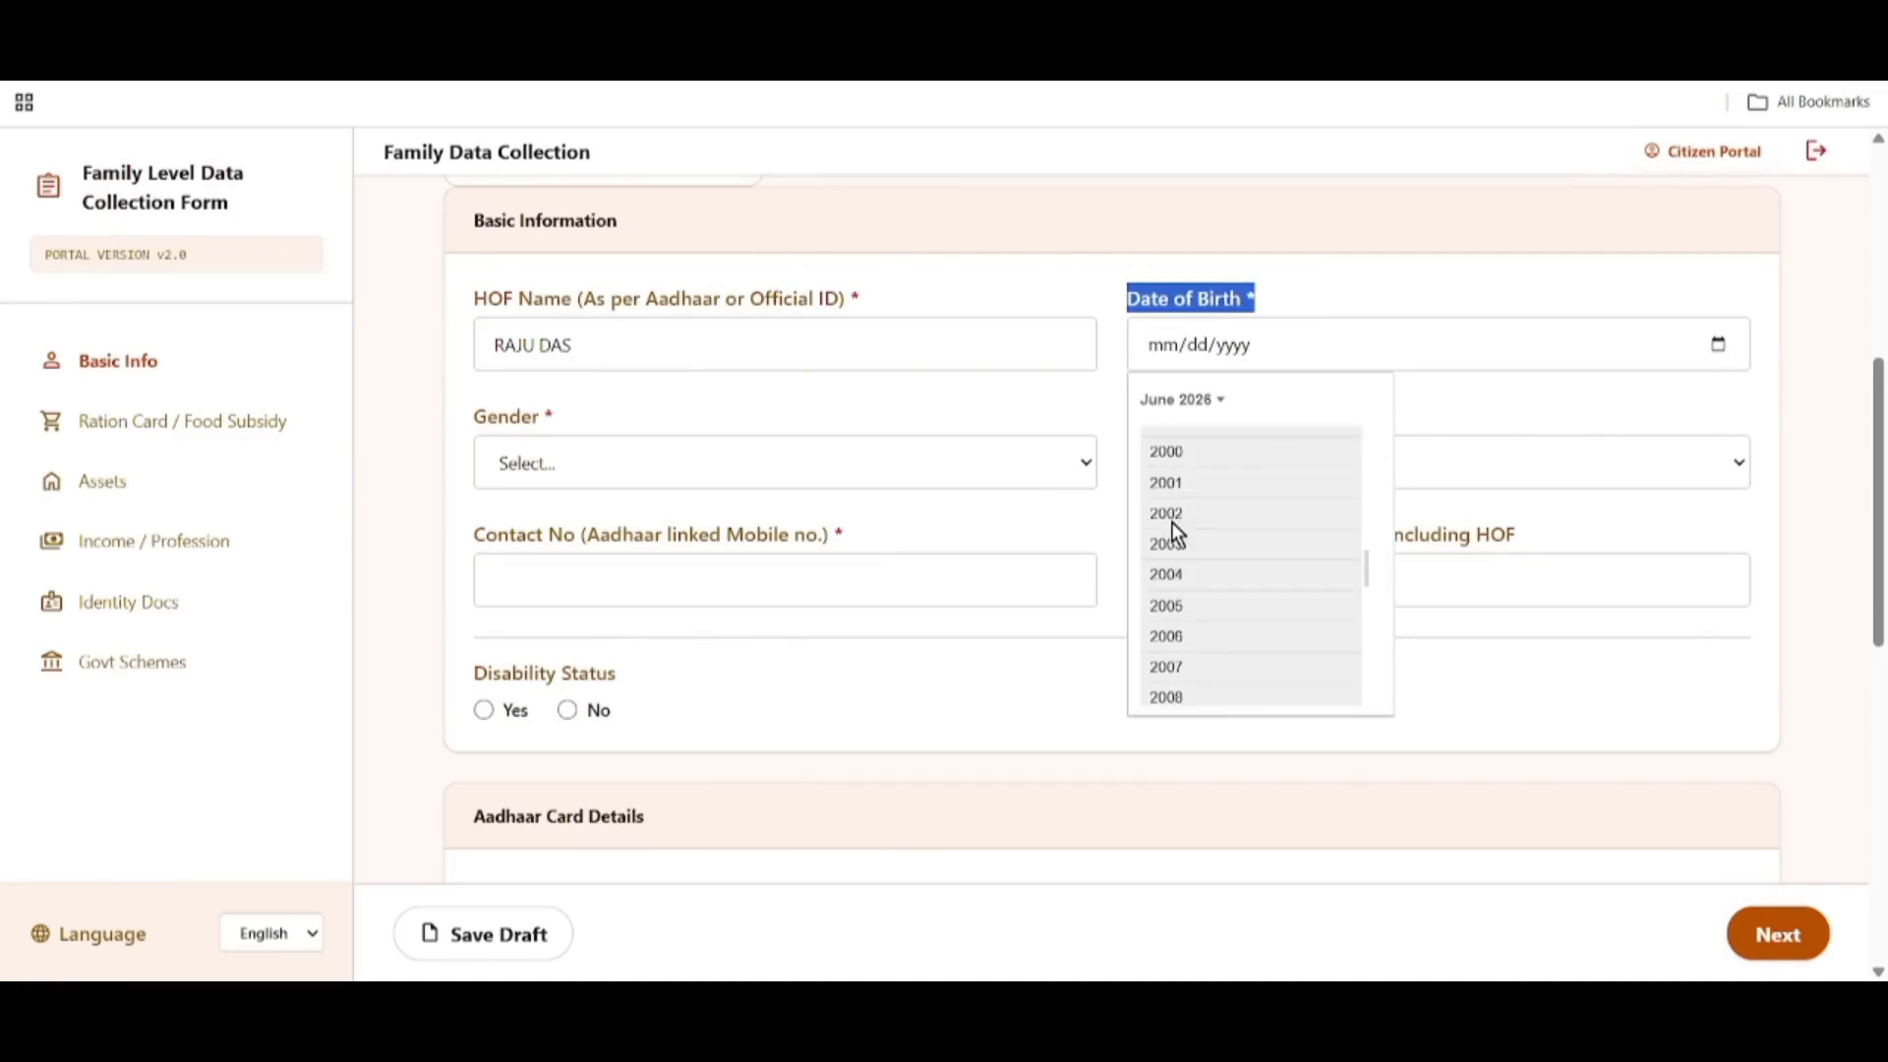
pyautogui.scroll(2, 1174, 520)
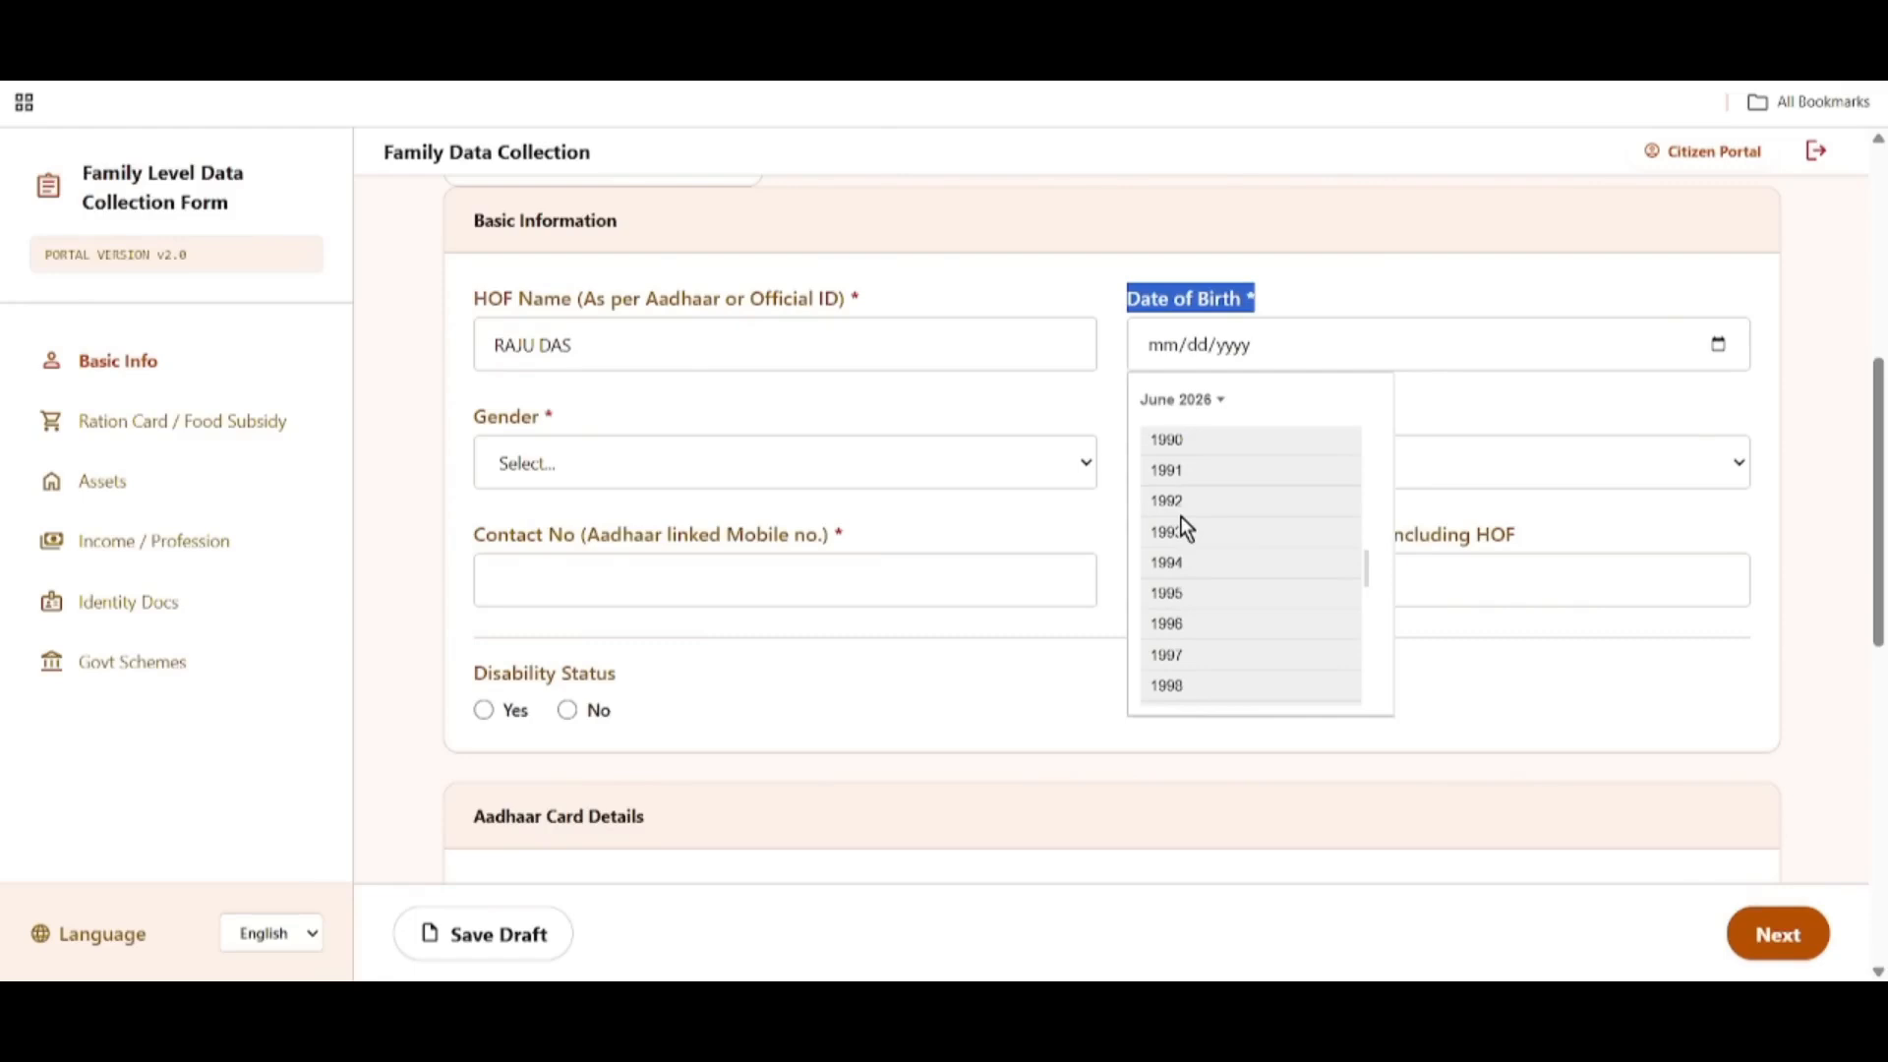
pyautogui.click(1171, 443)
pyautogui.click(699, 471)
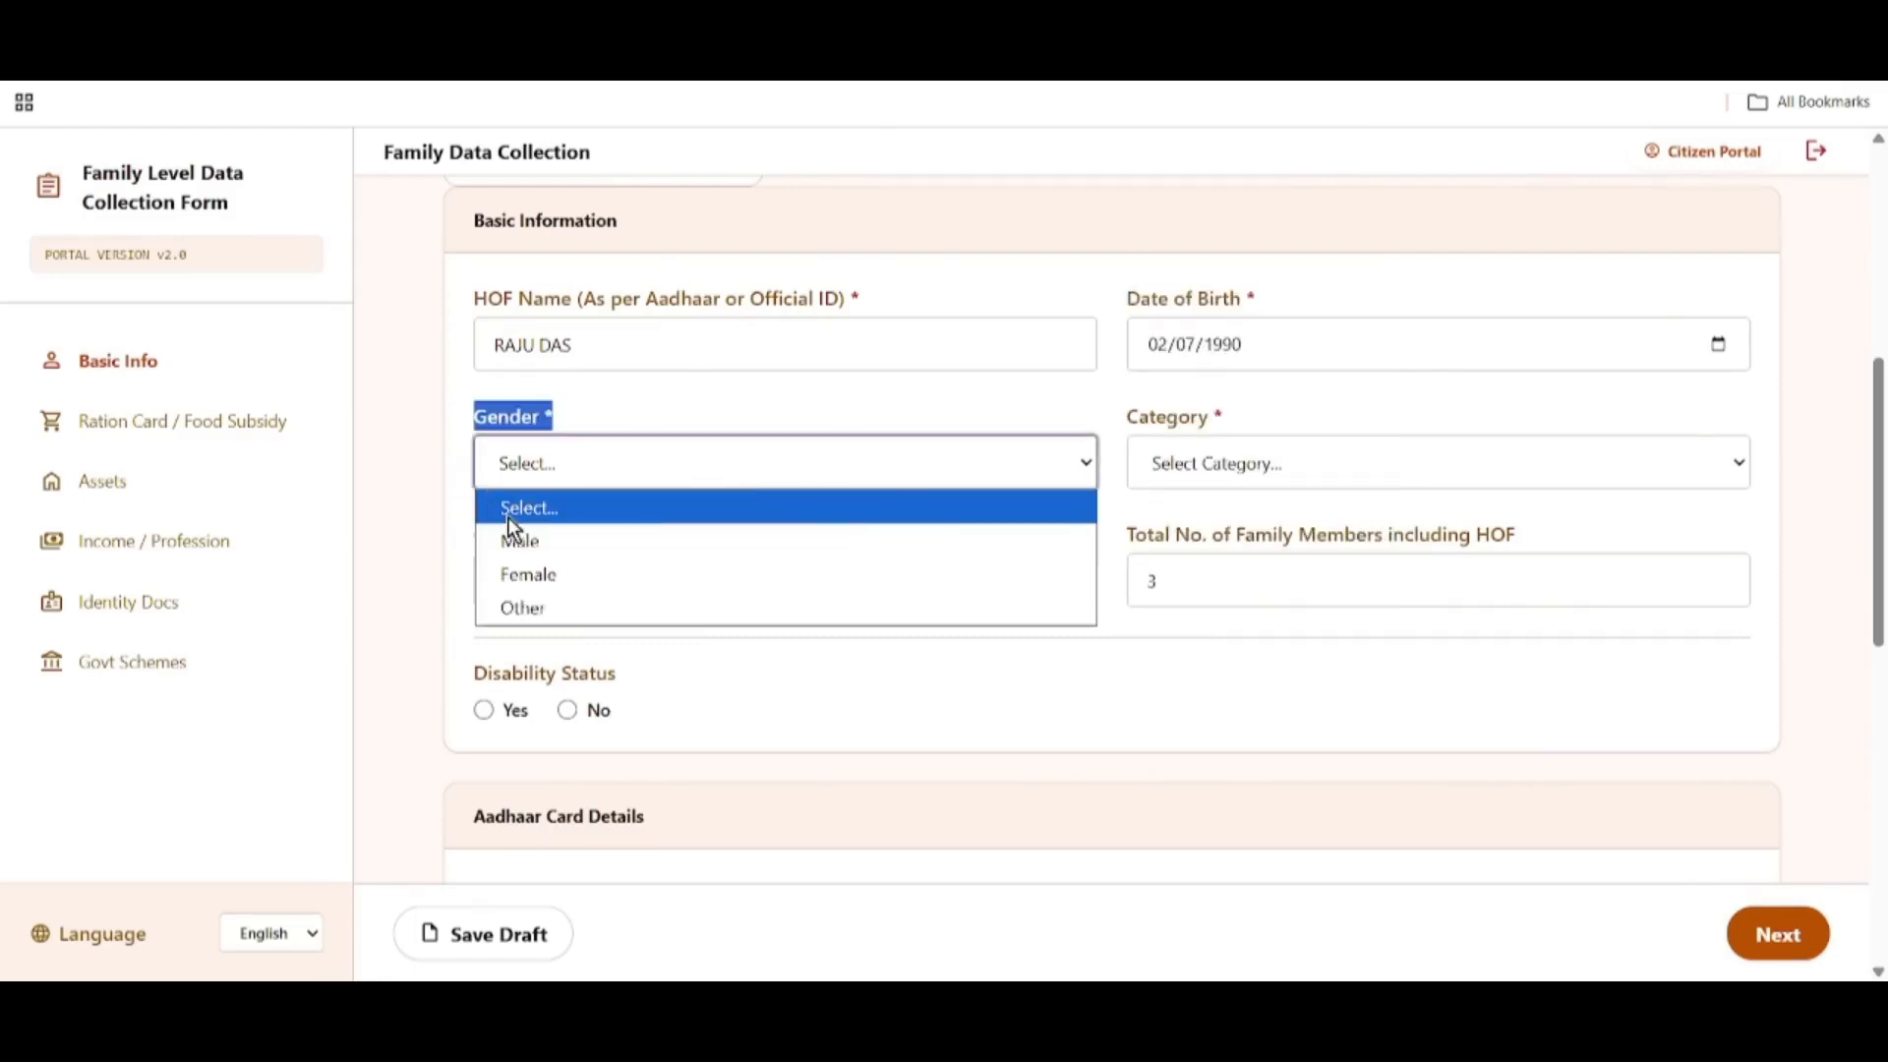
# Set gender to Male and category to UR (Unreserved Category).
pyautogui.click(540, 541)
pyautogui.click(1145, 429)
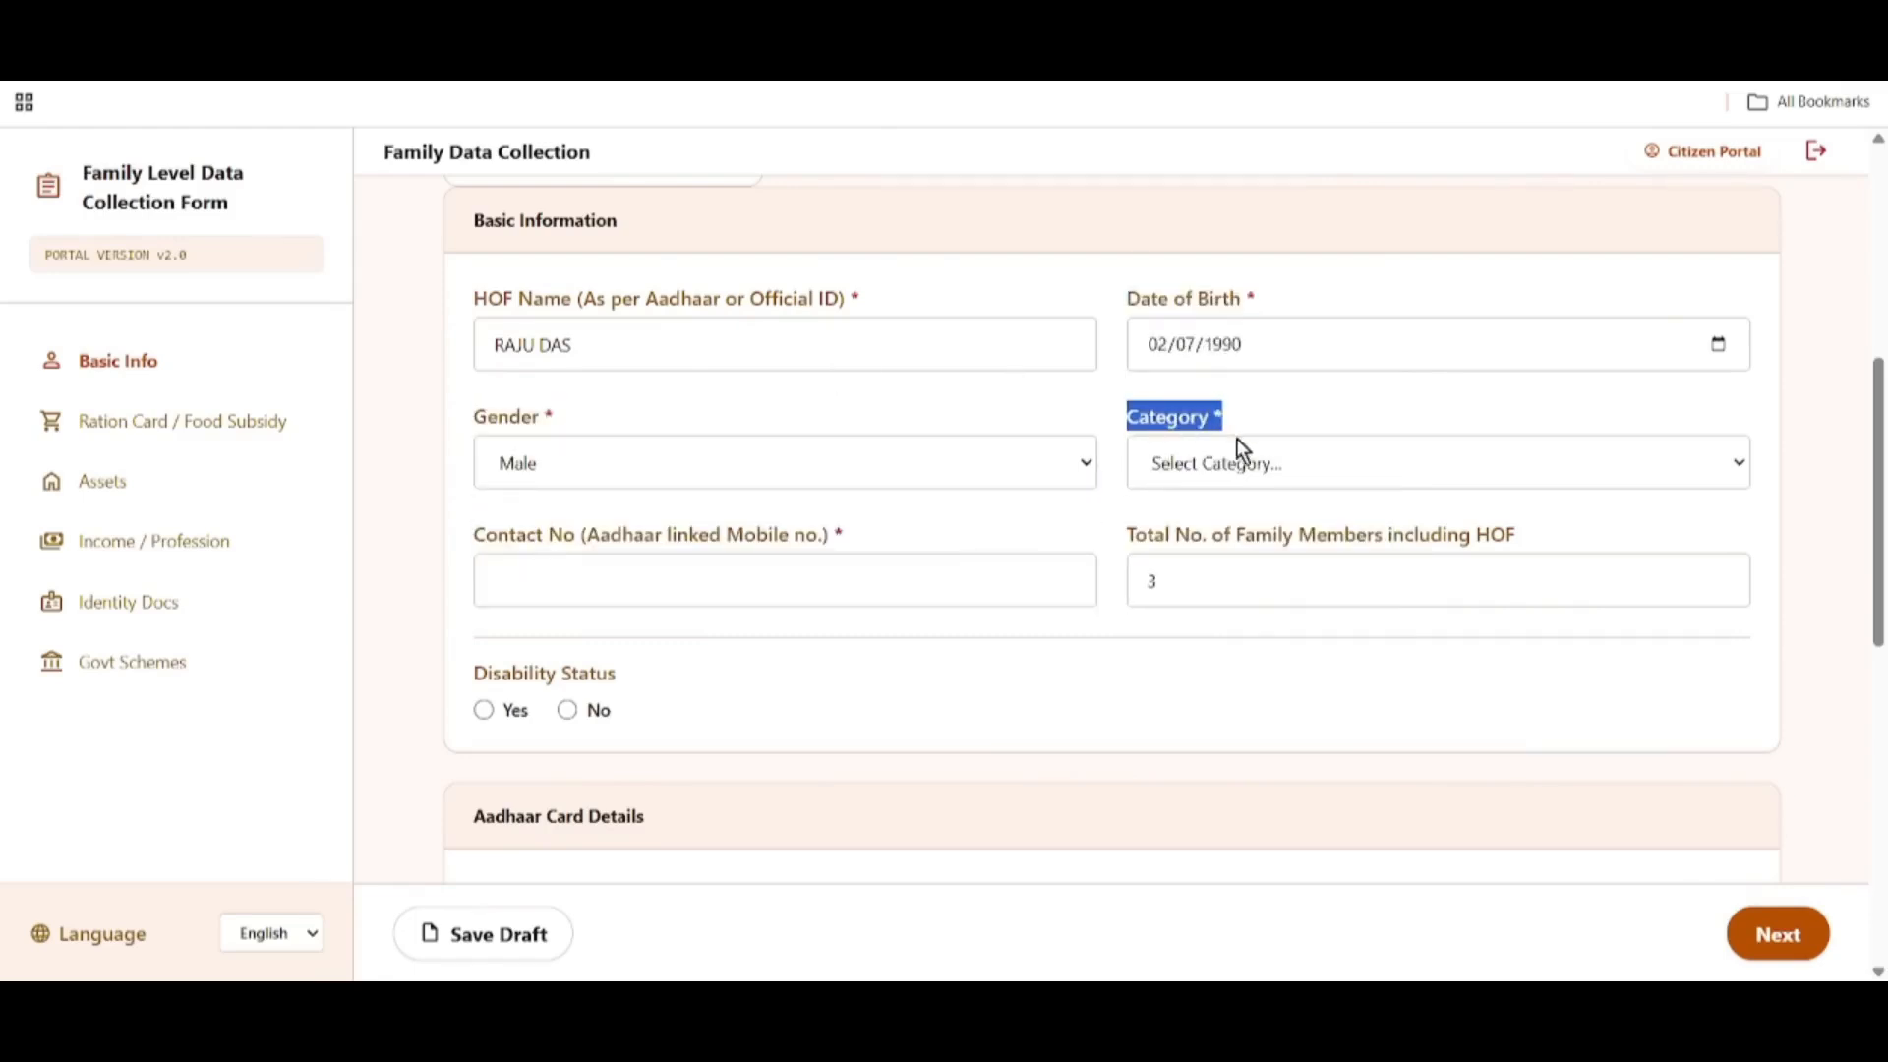
pyautogui.click(1251, 470)
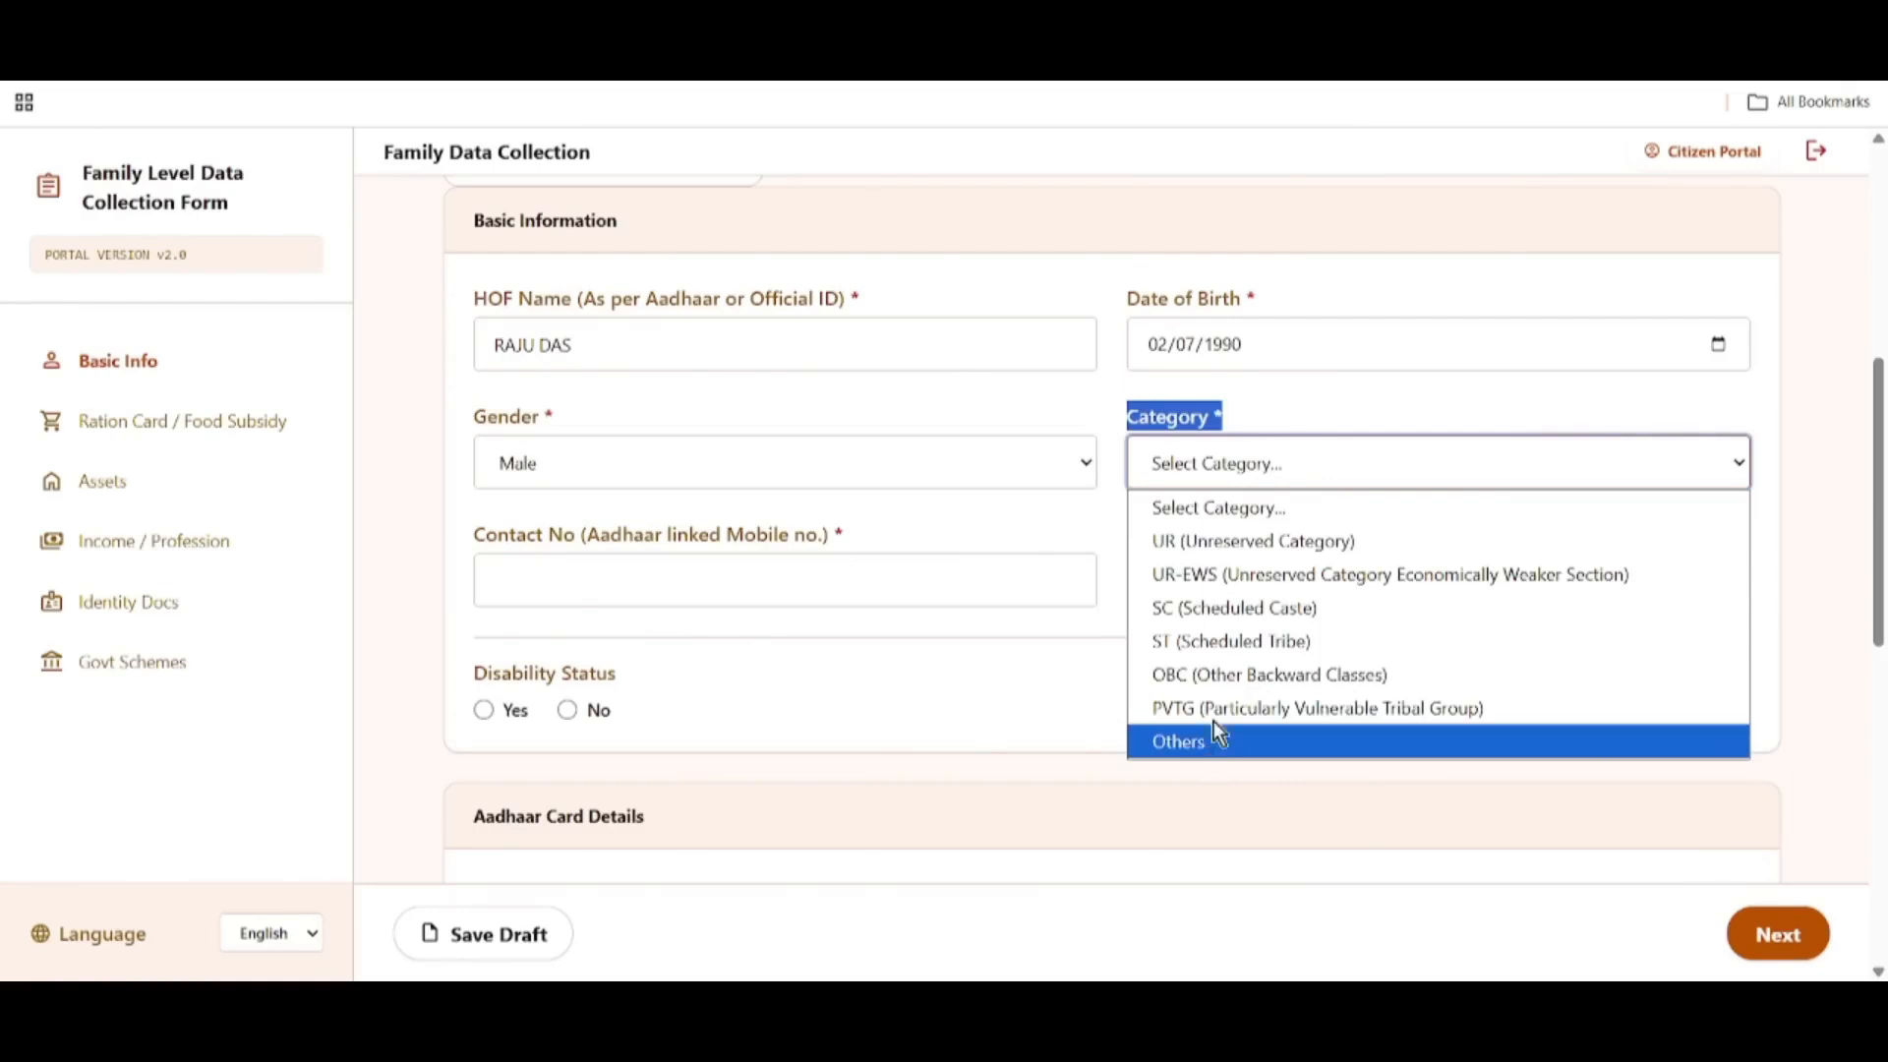
pyautogui.click(1215, 541)
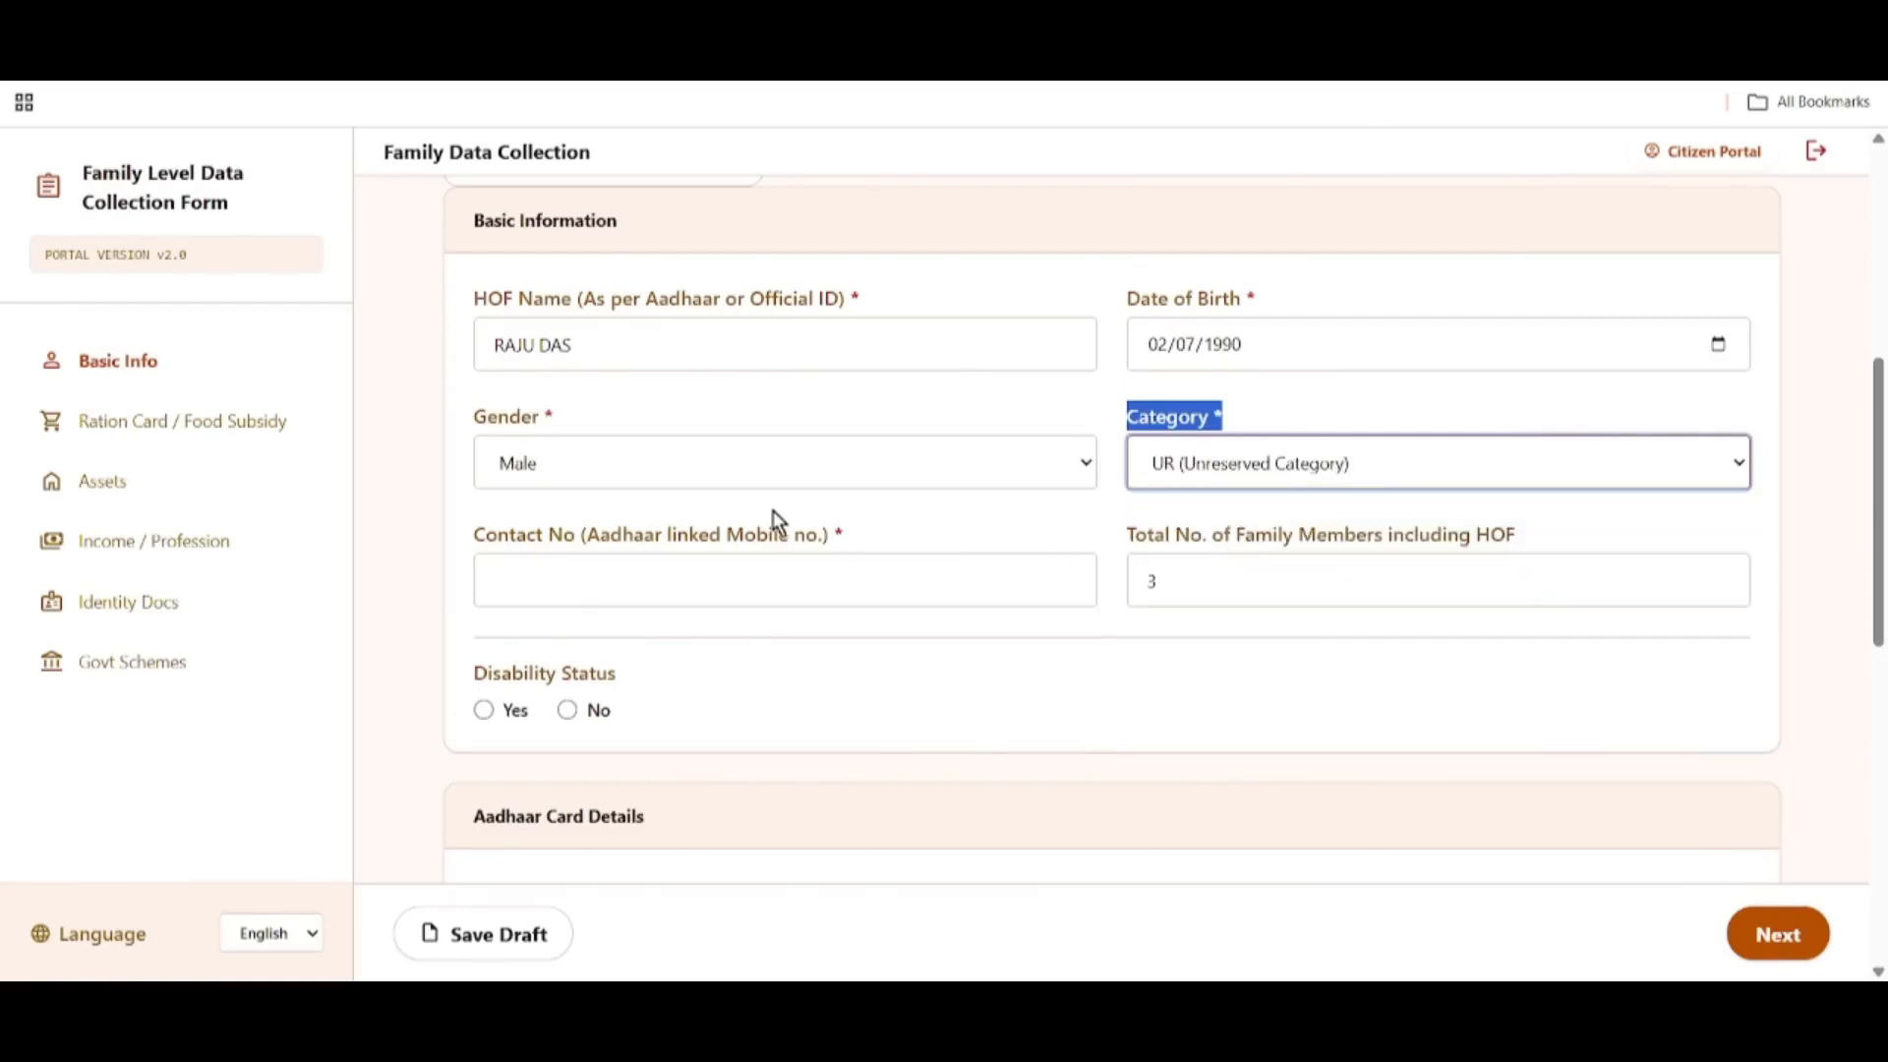
# Highlight the Contact No and total family members labels.
pyautogui.moveTo(458, 516); pyautogui.dragTo(724, 551)
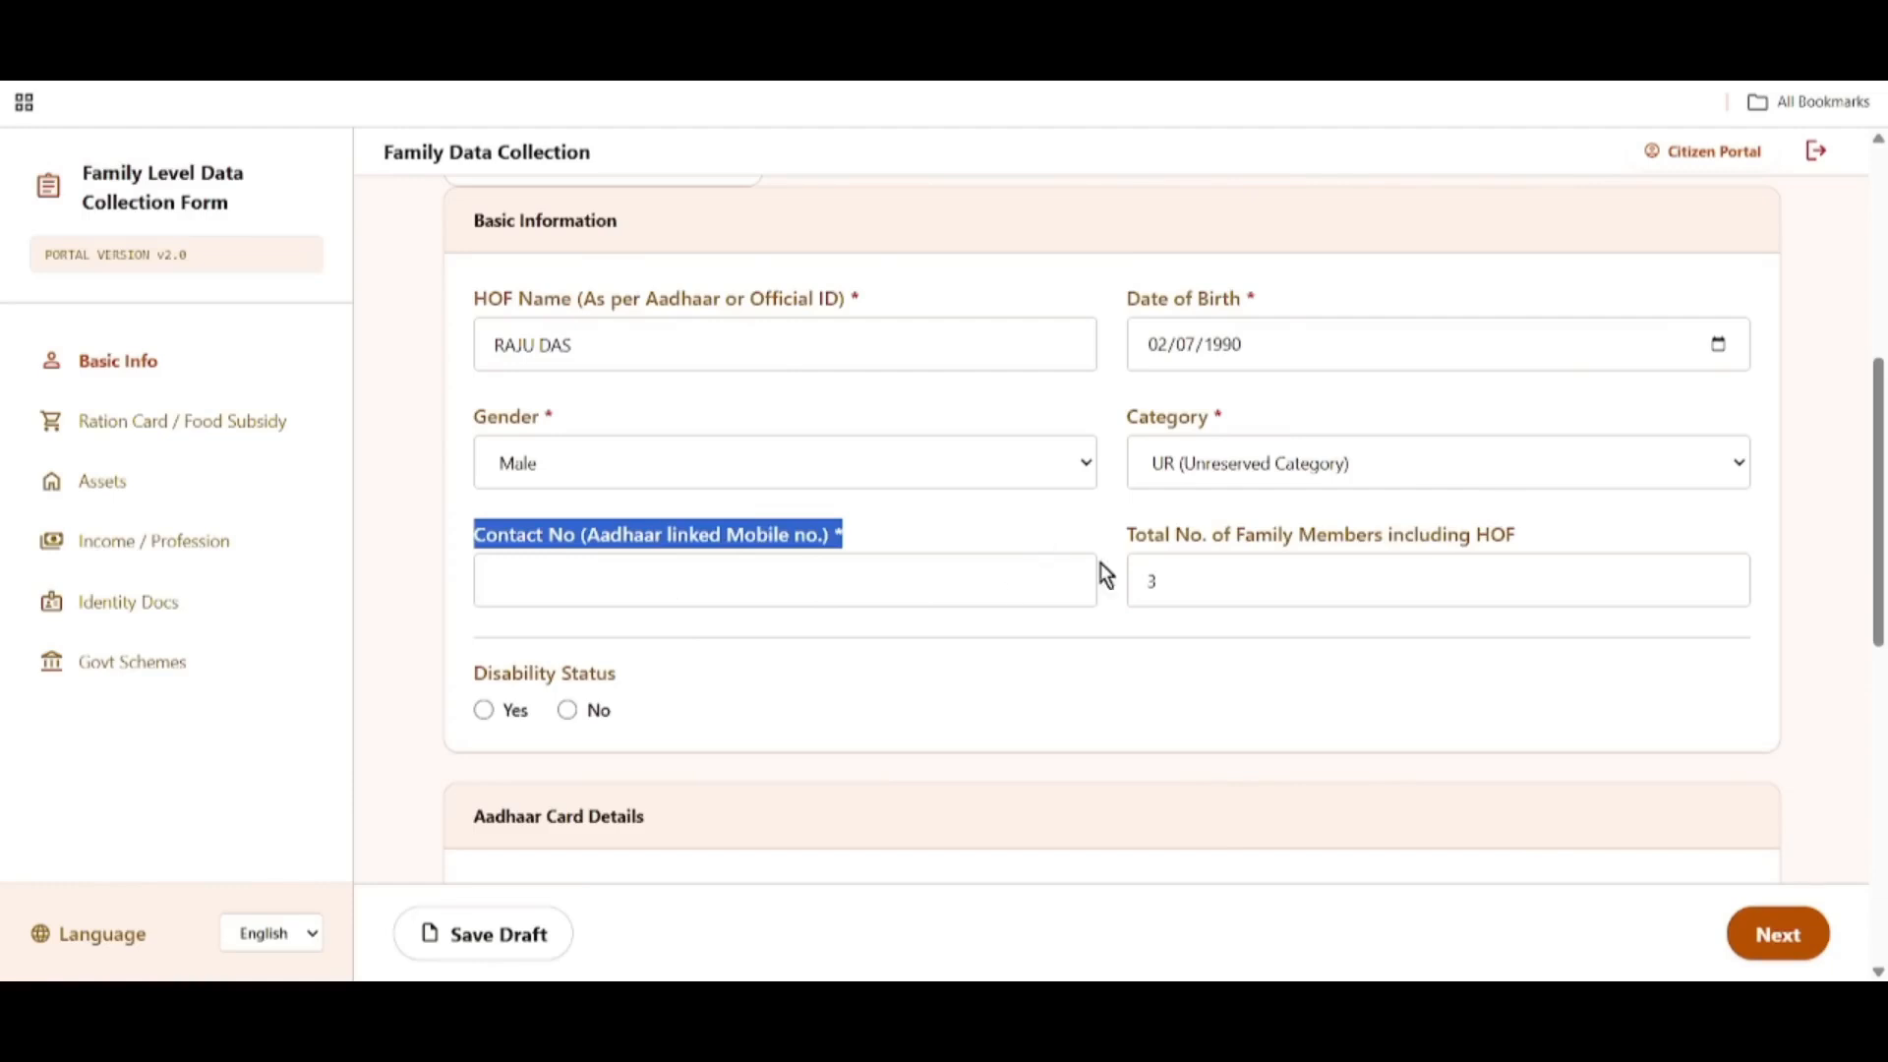
pyautogui.click(1121, 530)
pyautogui.moveTo(1432, 548); pyautogui.dragTo(1281, 565)
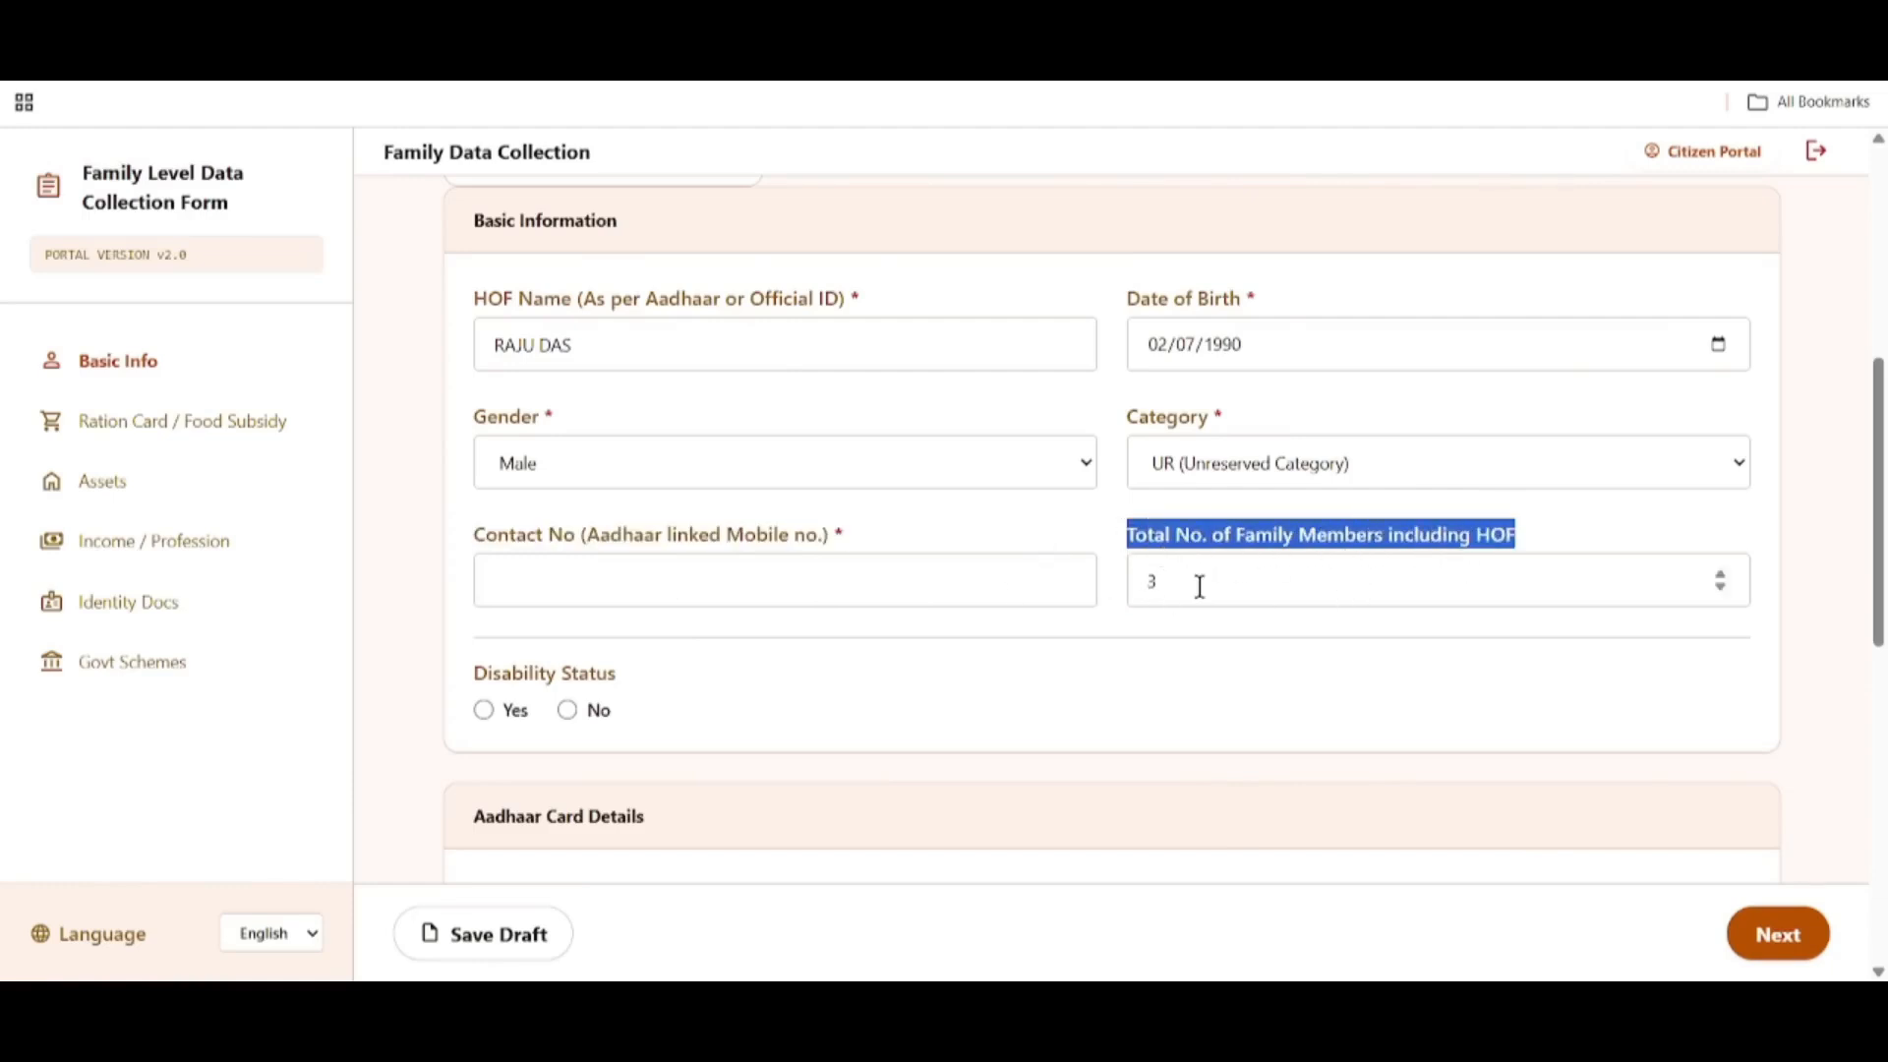
pyautogui.scroll(4, 1279, 620)
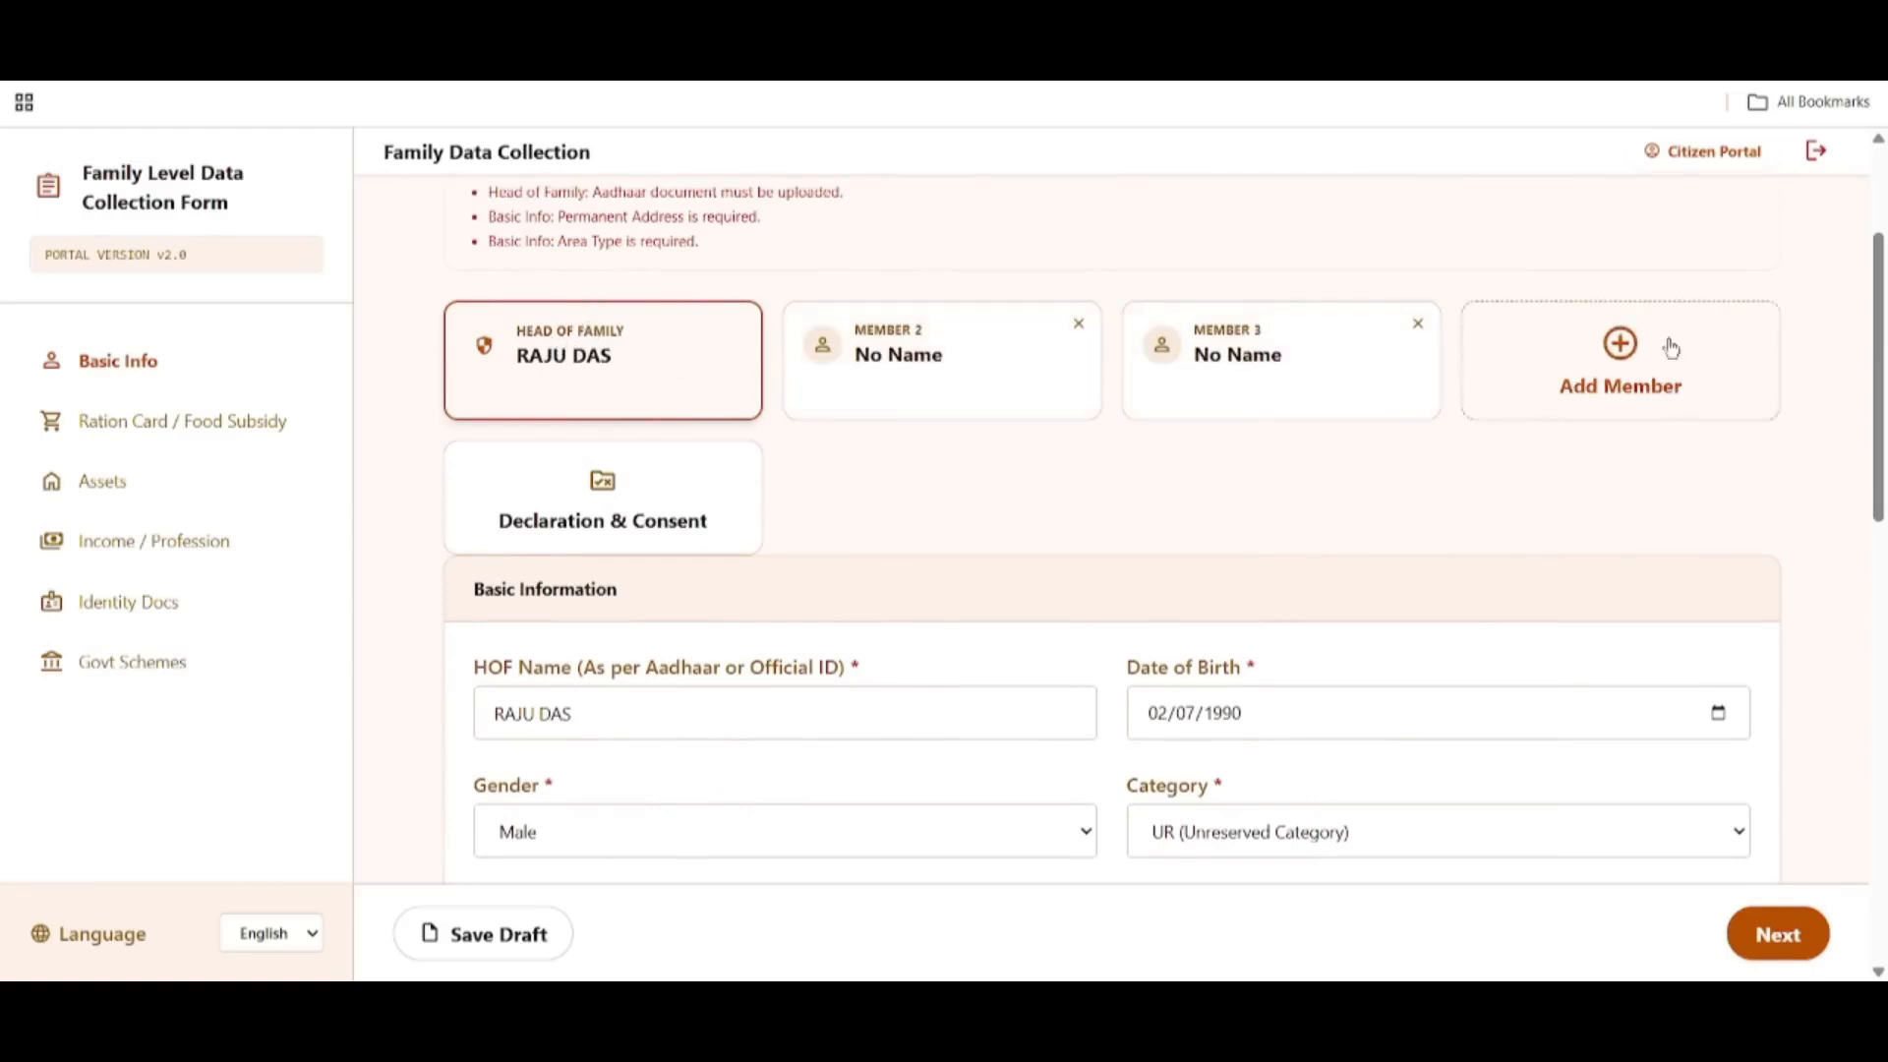
pyautogui.click(1652, 370)
pyautogui.scroll(-5, 1630, 647)
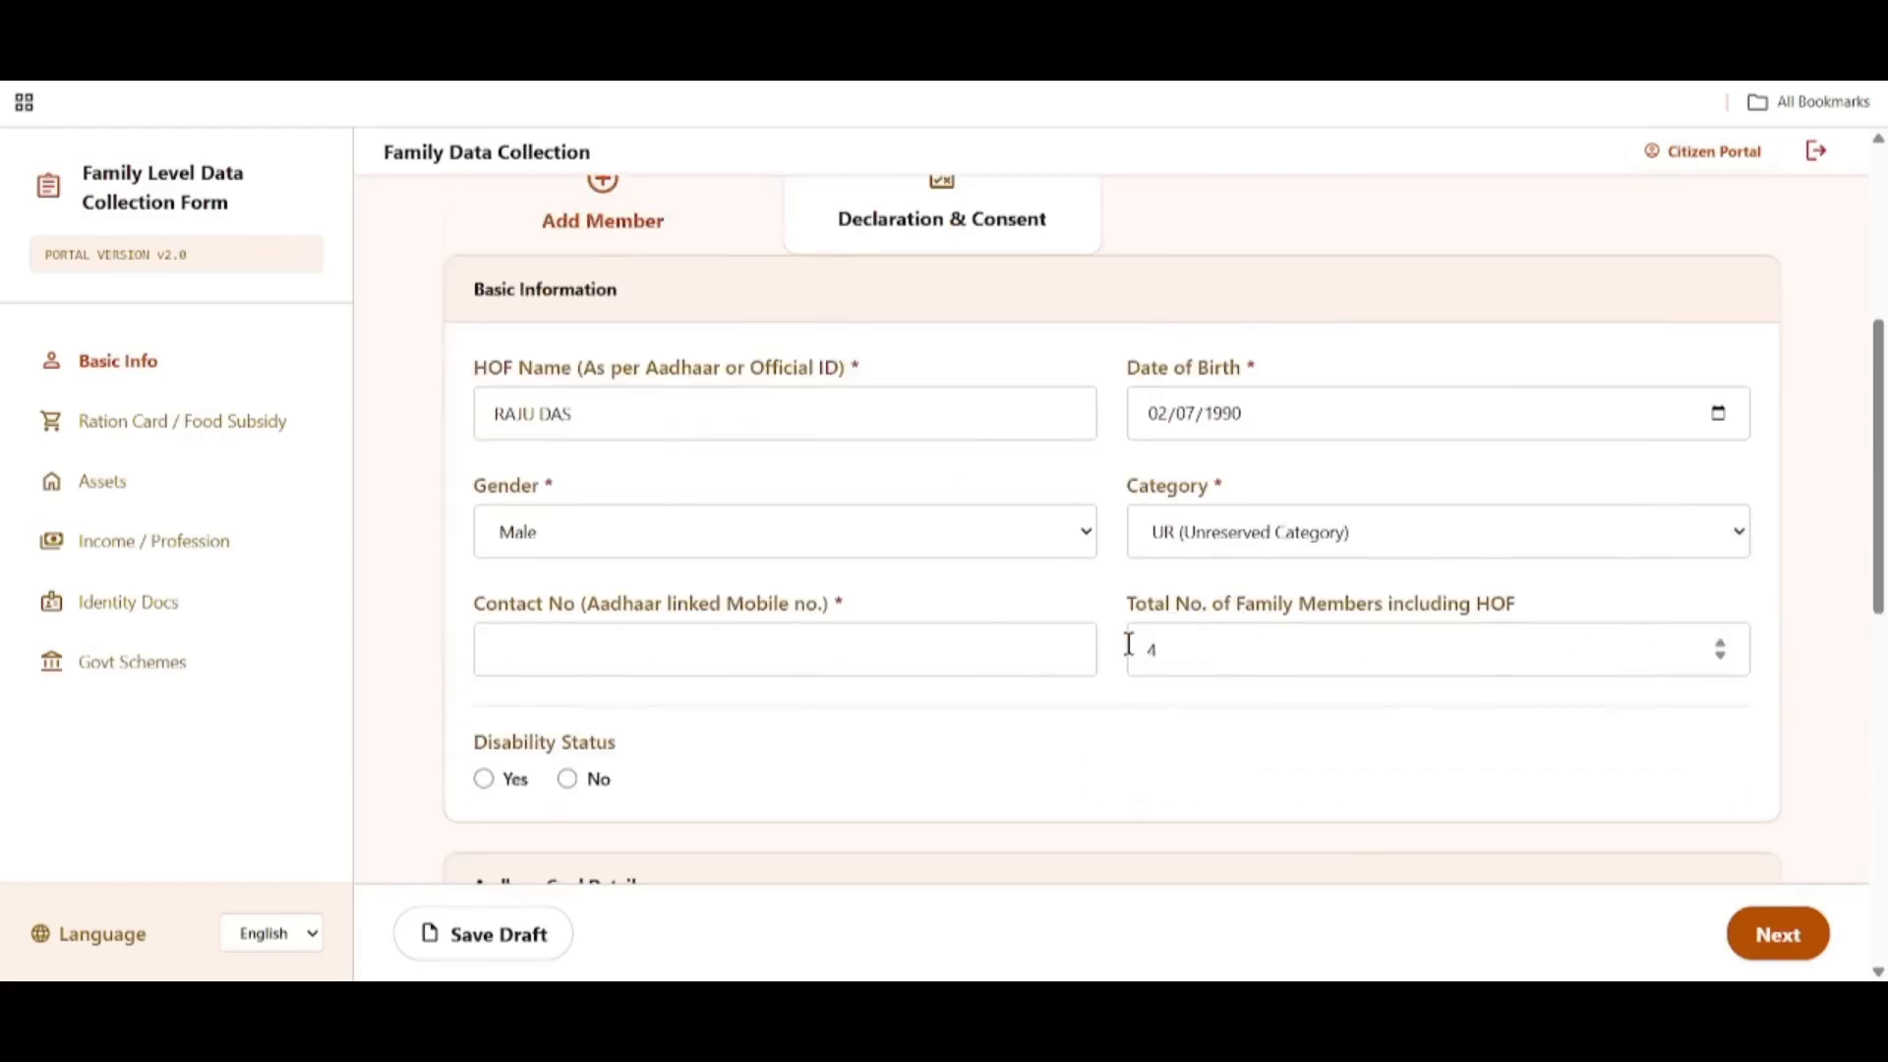
pyautogui.scroll(4, 1197, 649)
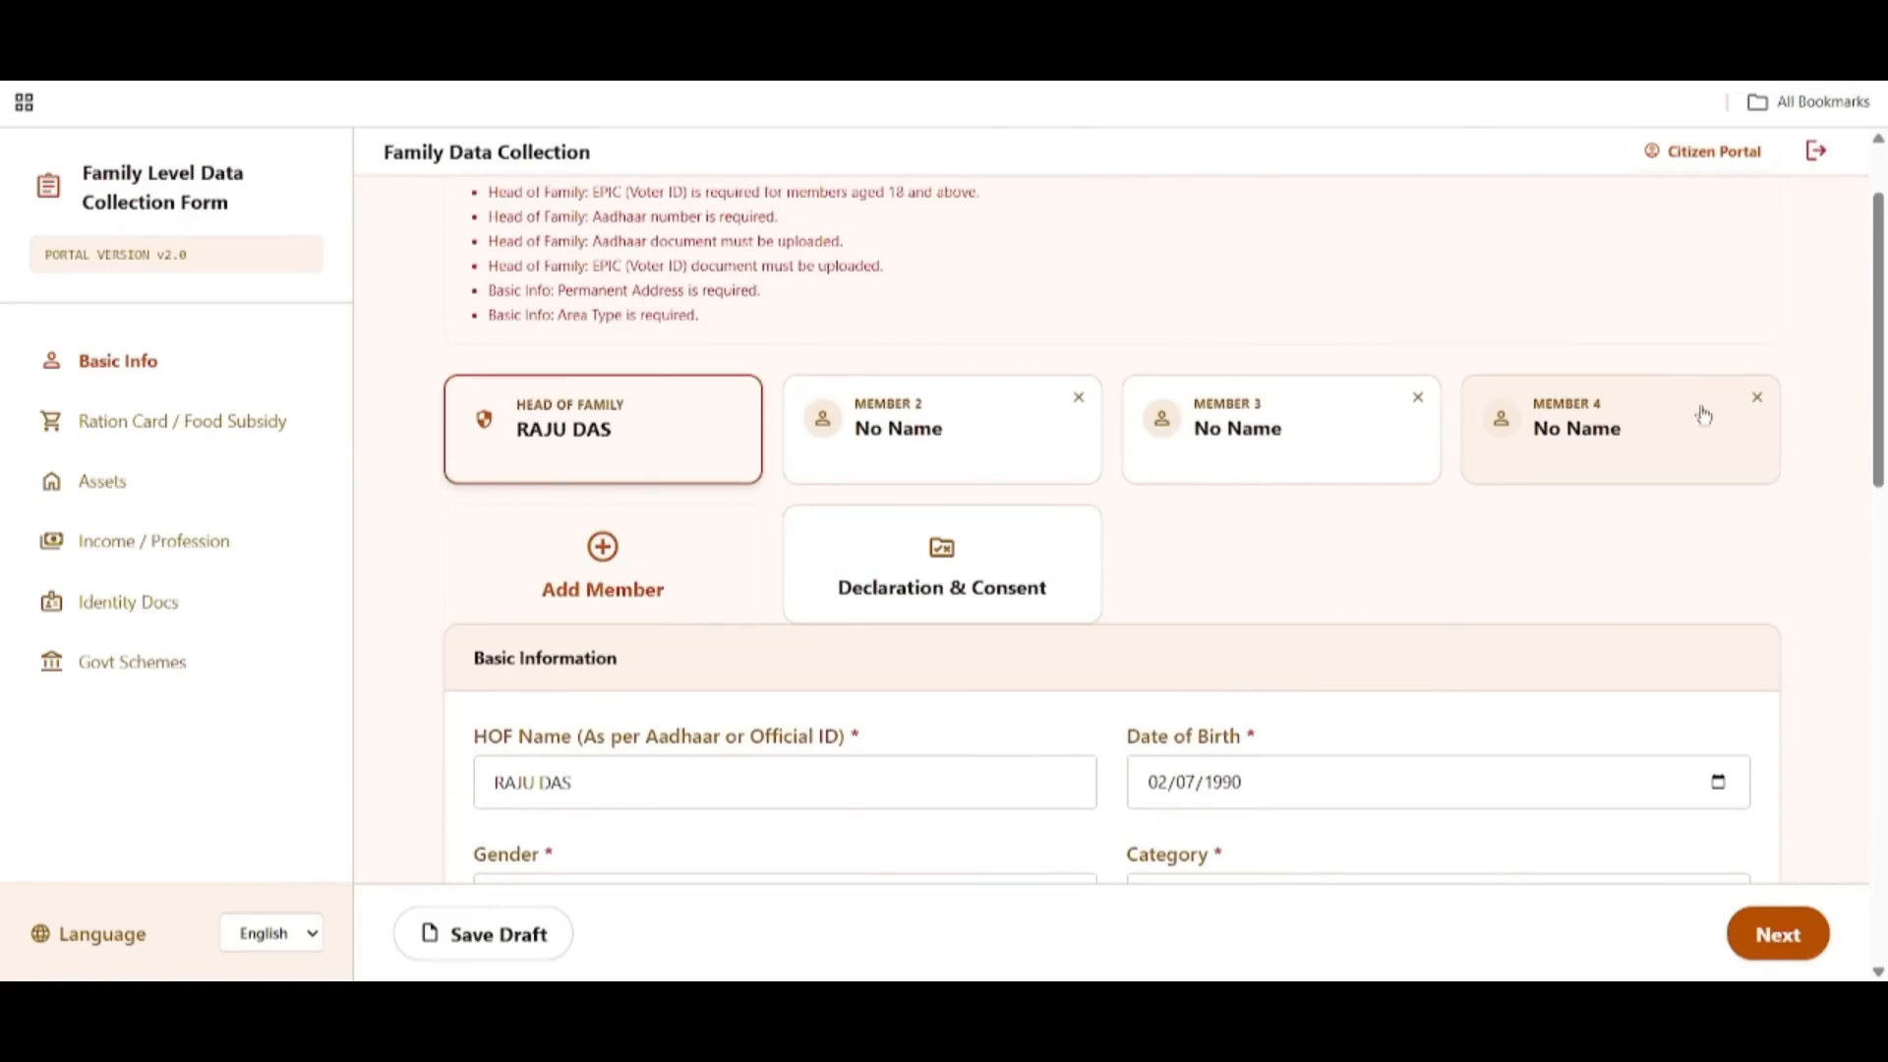
pyautogui.click(1757, 403)
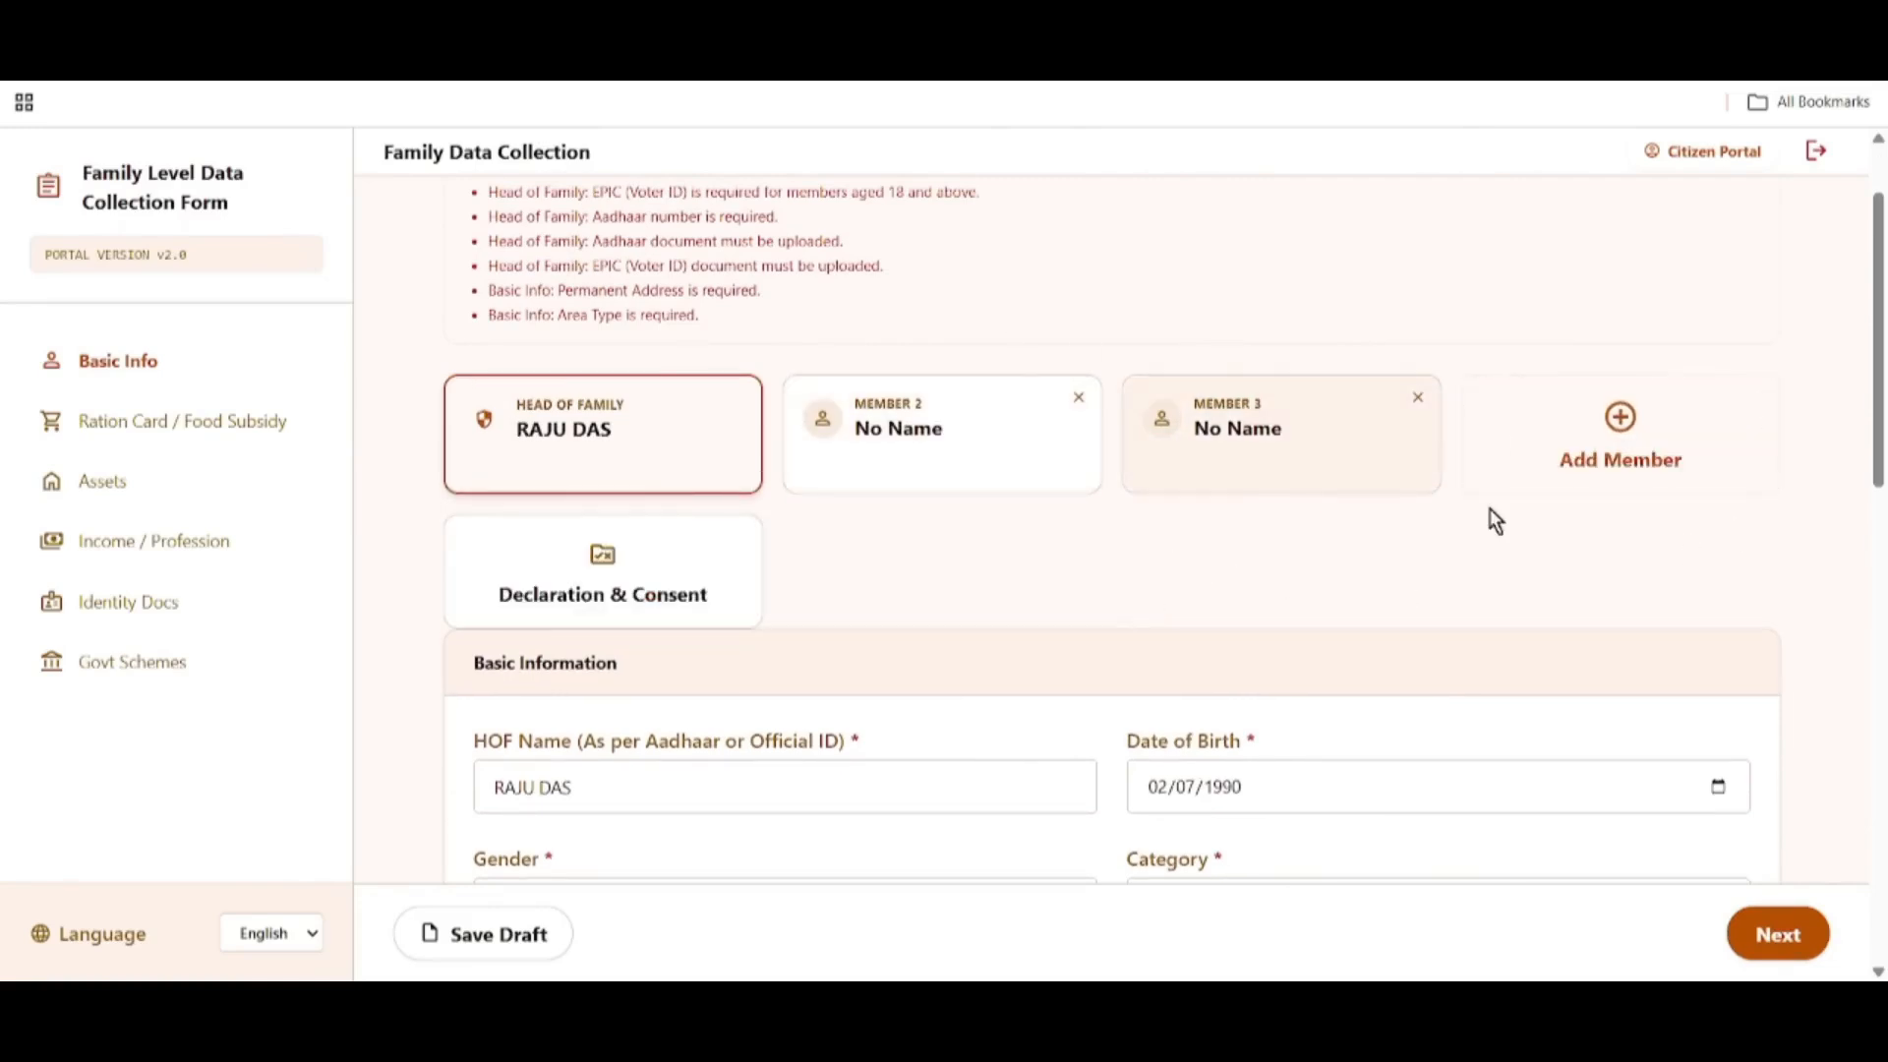
pyautogui.scroll(-3, 1279, 531)
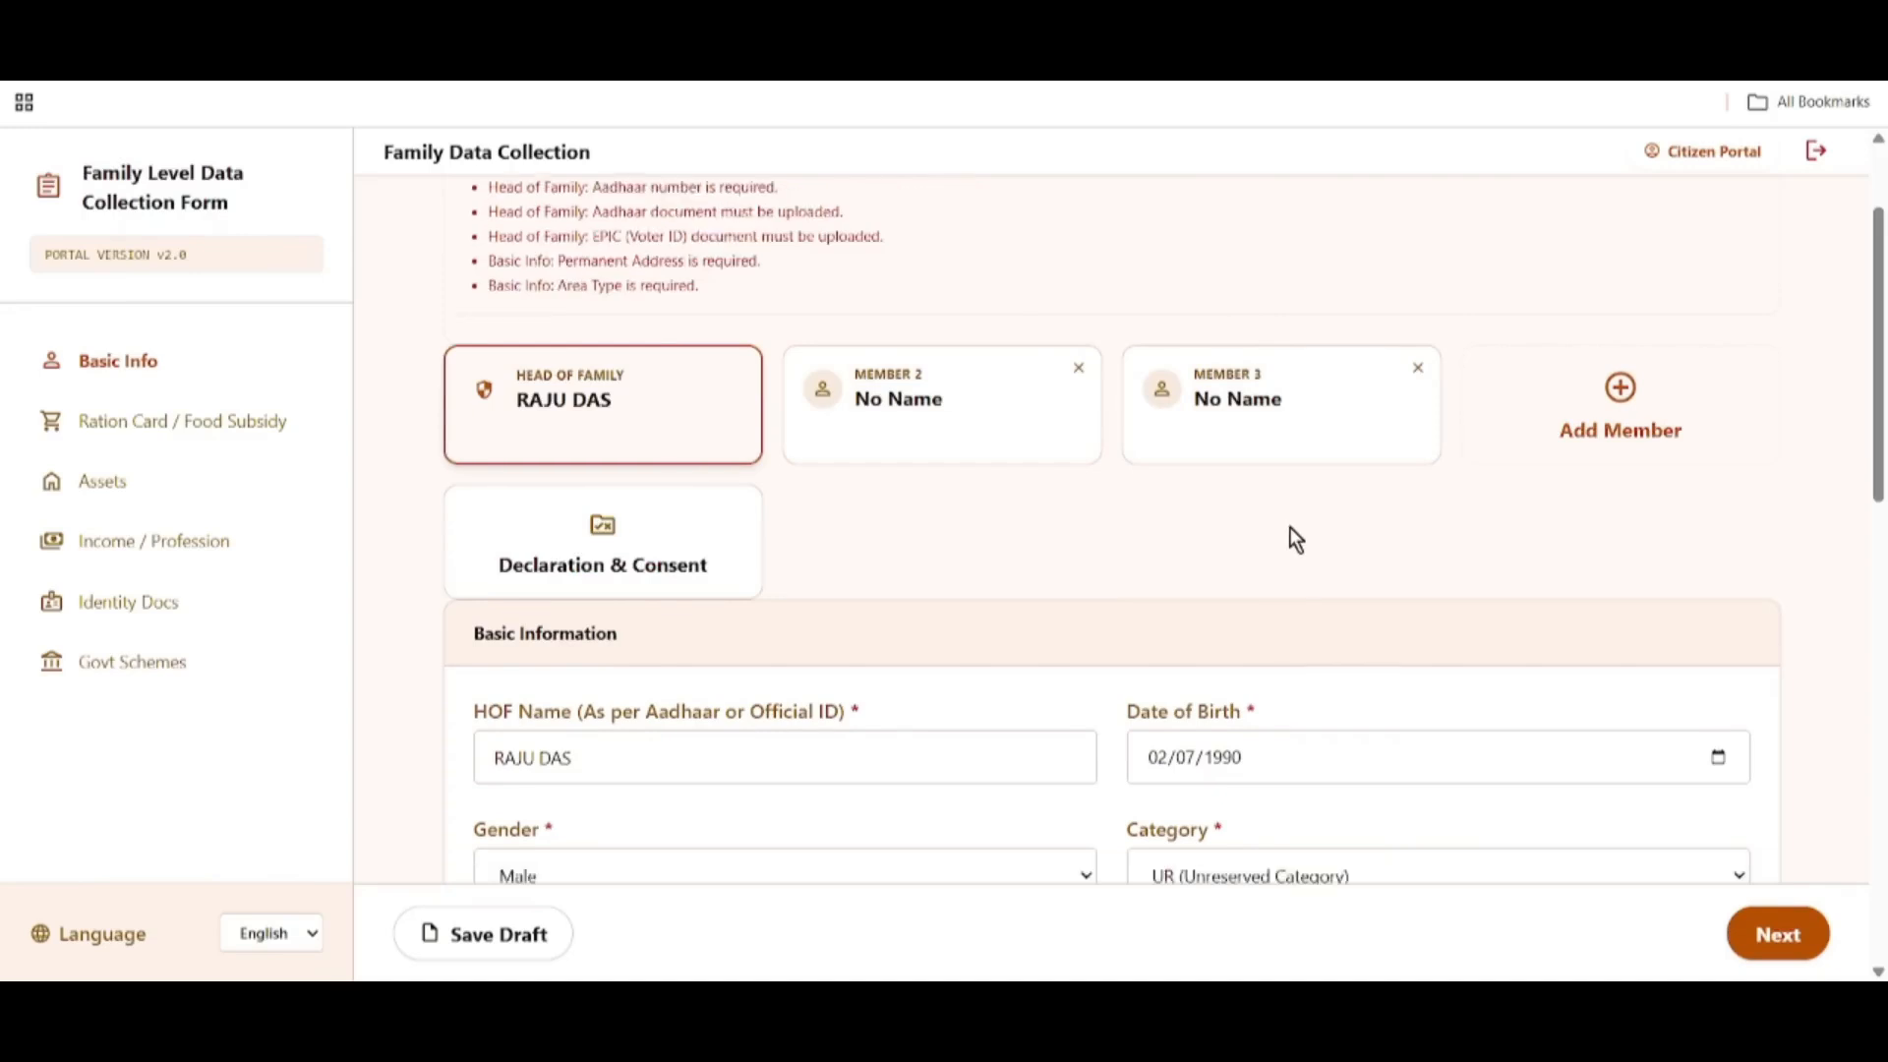
pyautogui.scroll(-2, 1278, 659)
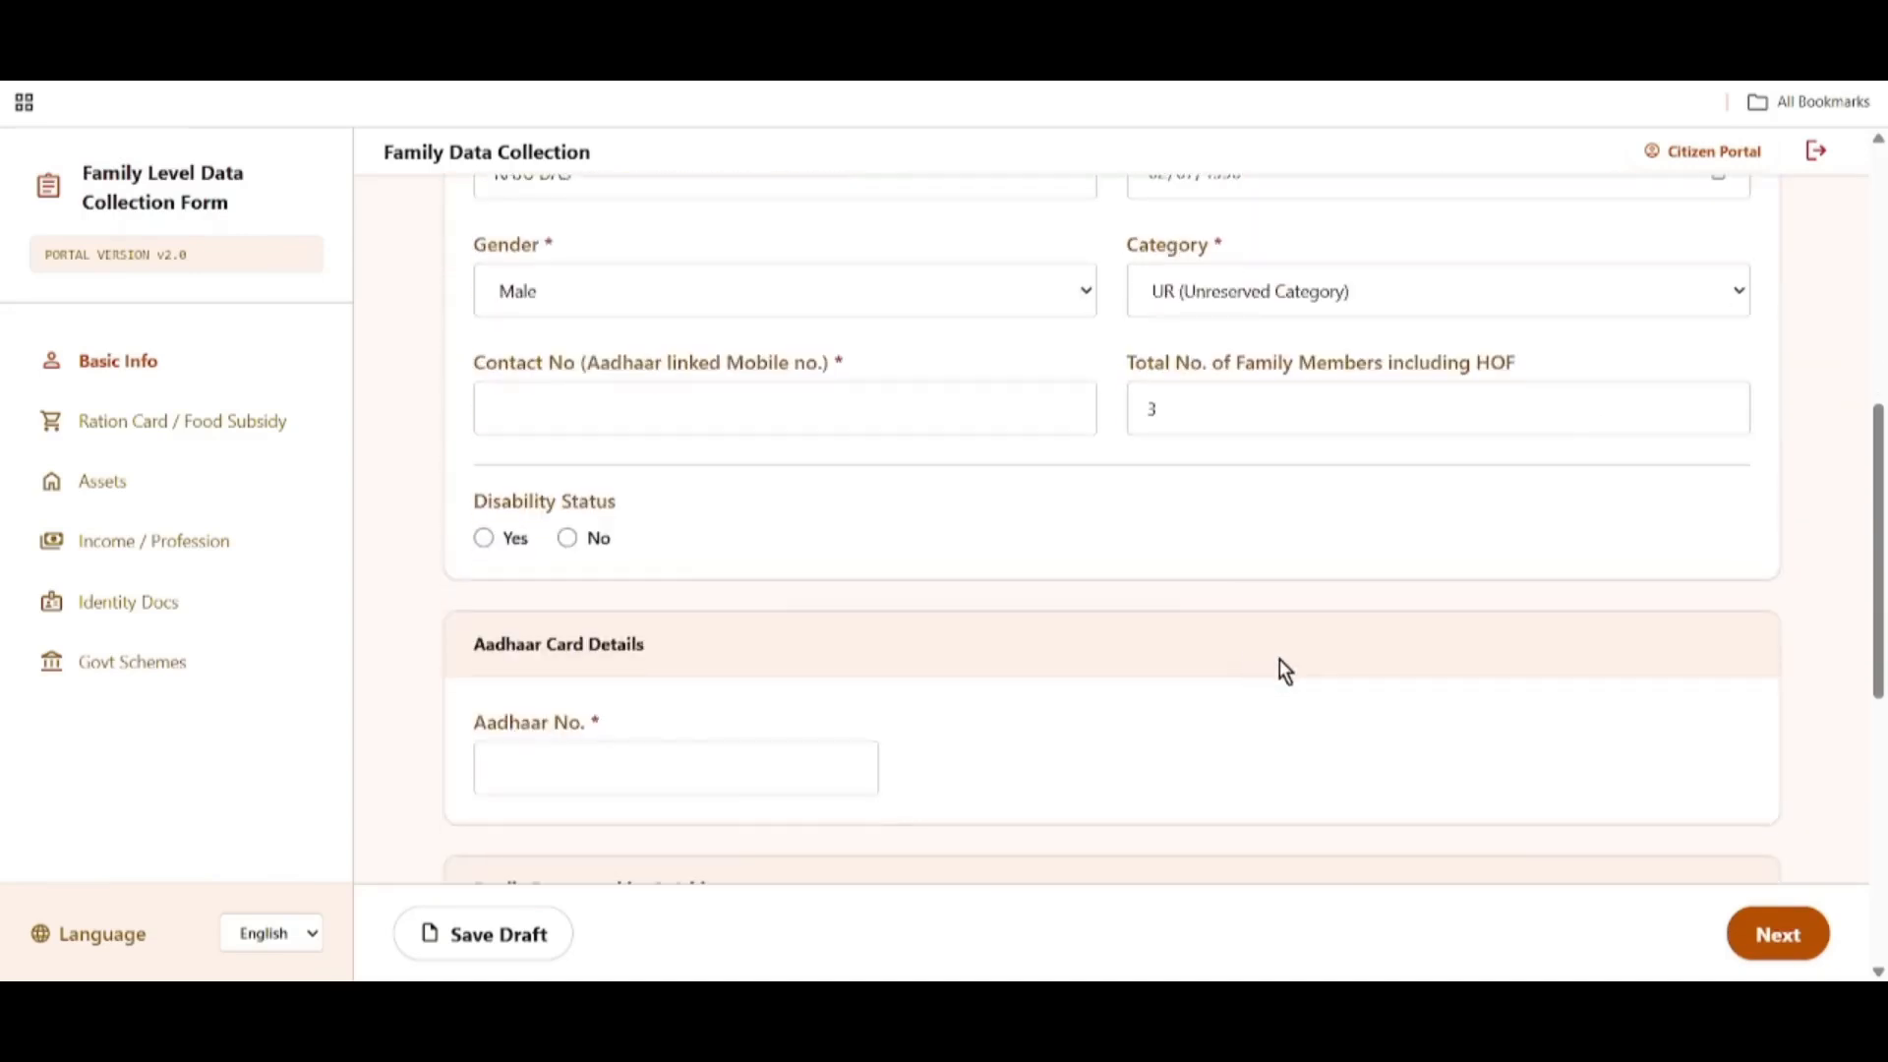
pyautogui.moveTo(476, 512); pyautogui.dragTo(639, 524)
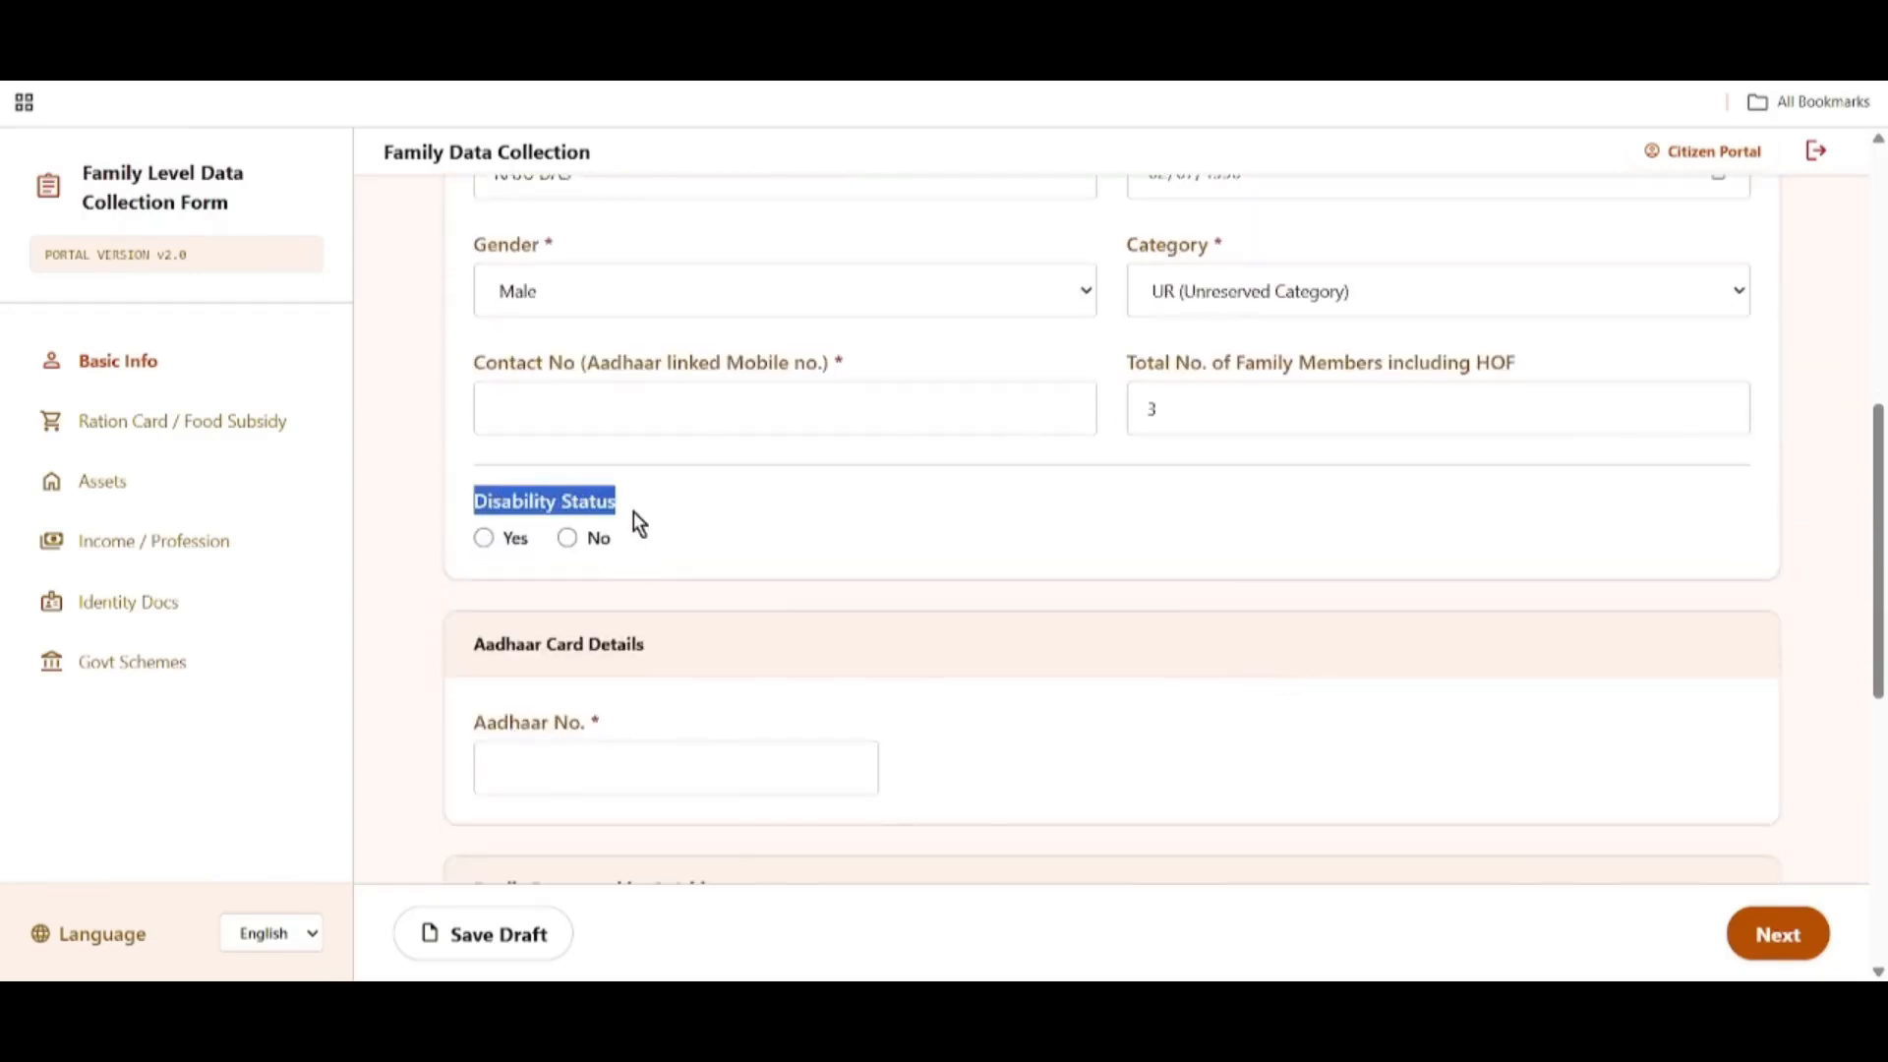
# Preview the disability certificate fields under Yes, then set Disability Status to No.
pyautogui.click(485, 540)
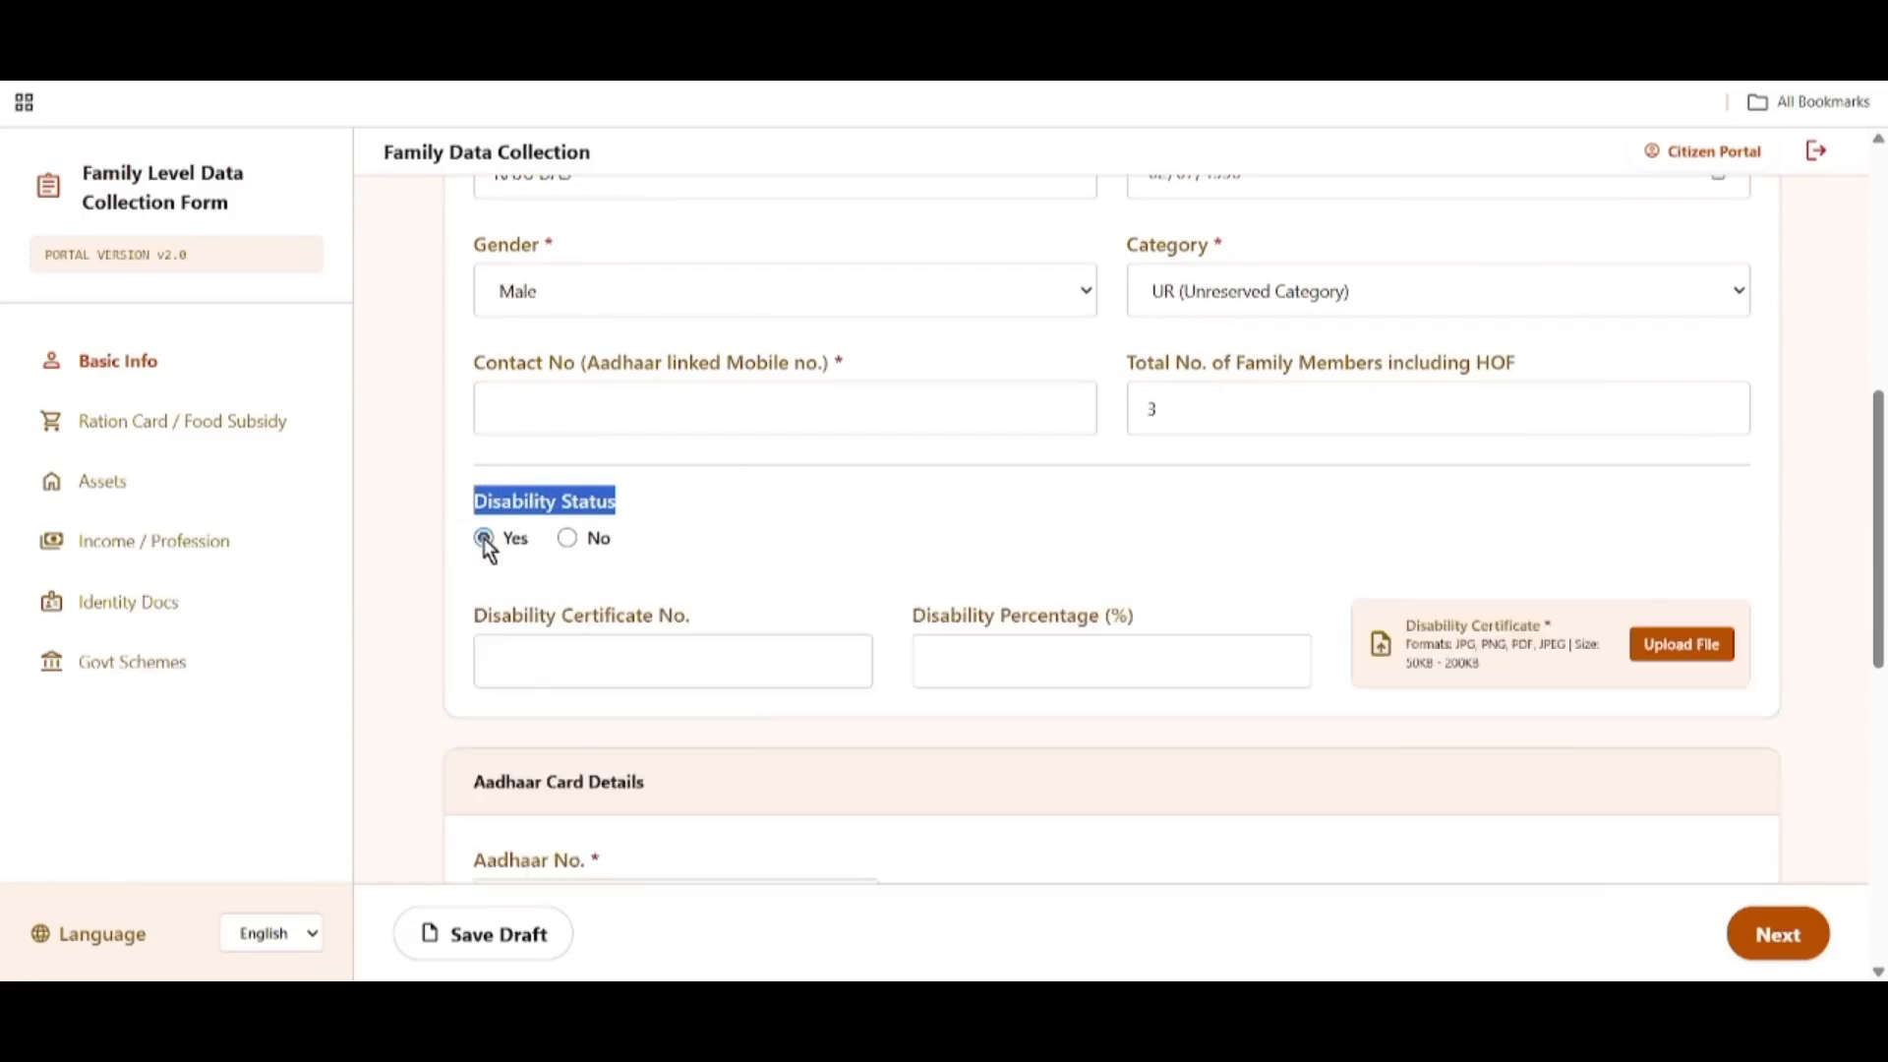
pyautogui.moveTo(476, 614); pyautogui.dragTo(732, 622)
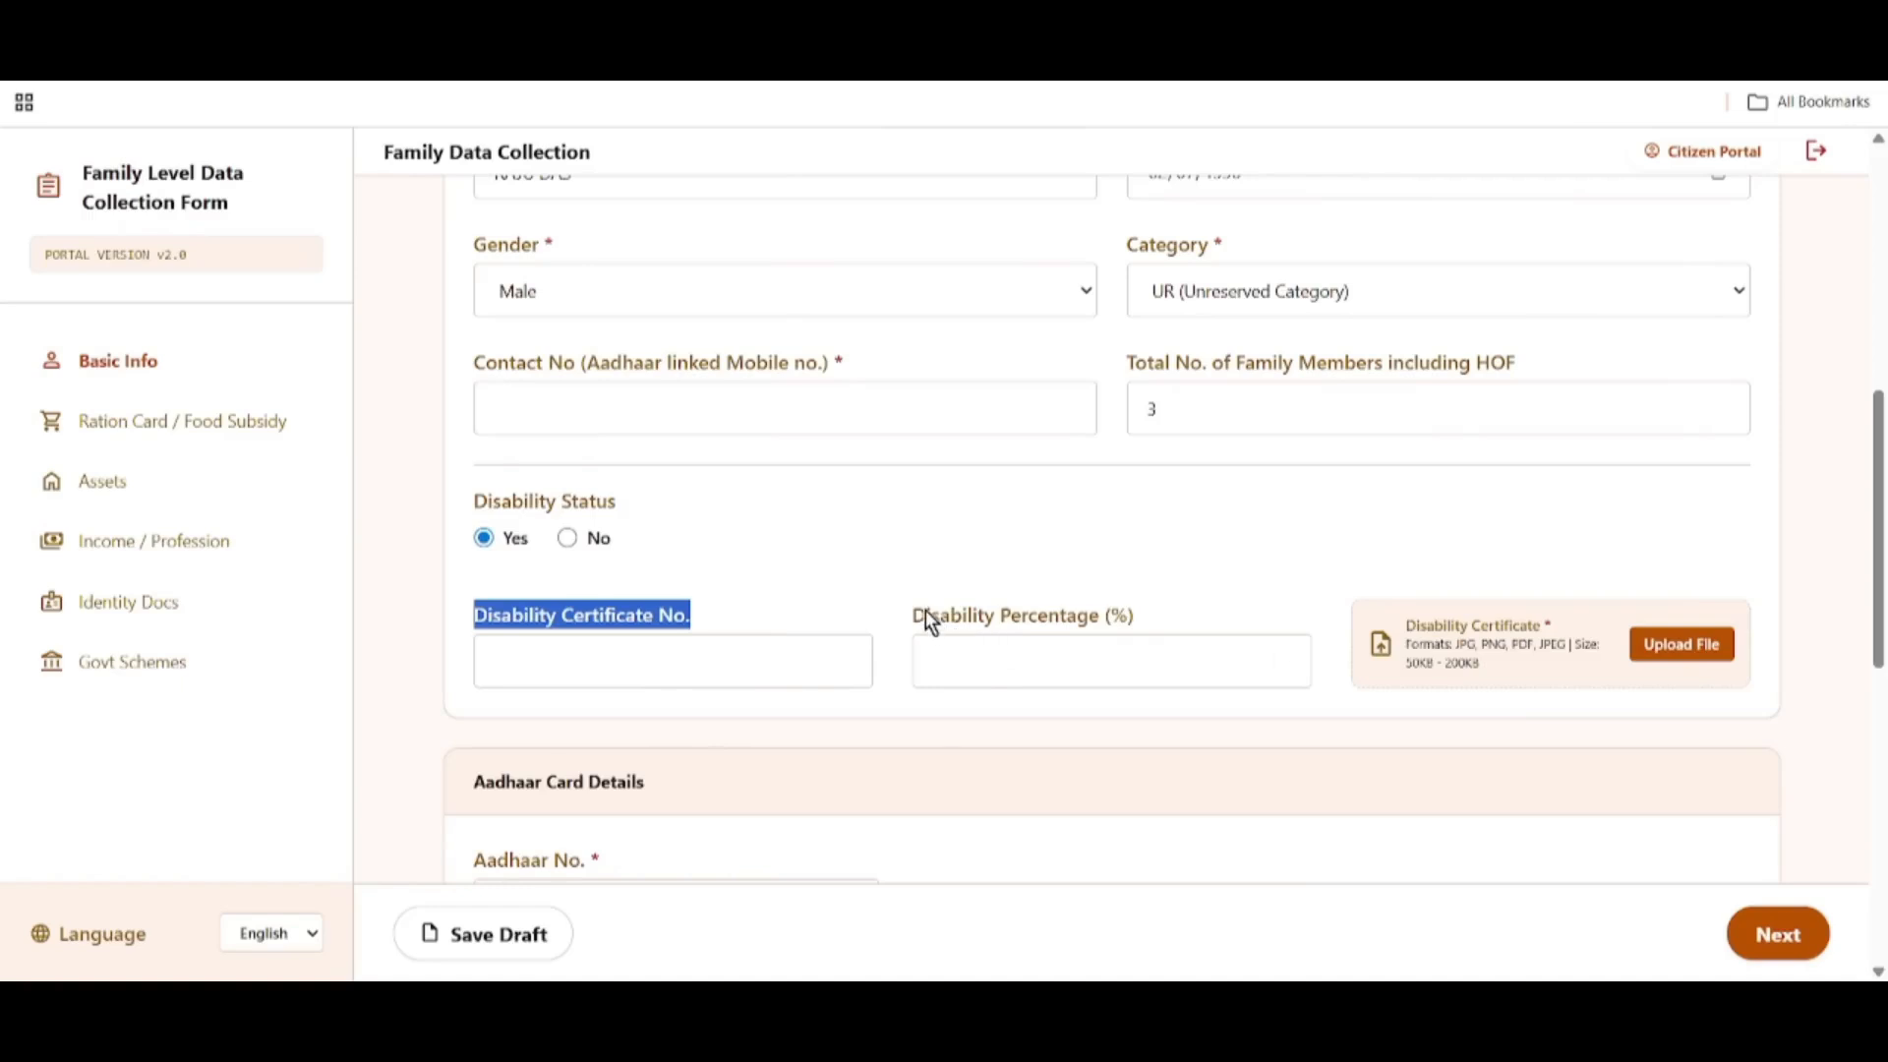
pyautogui.moveTo(925, 615); pyautogui.dragTo(1160, 617)
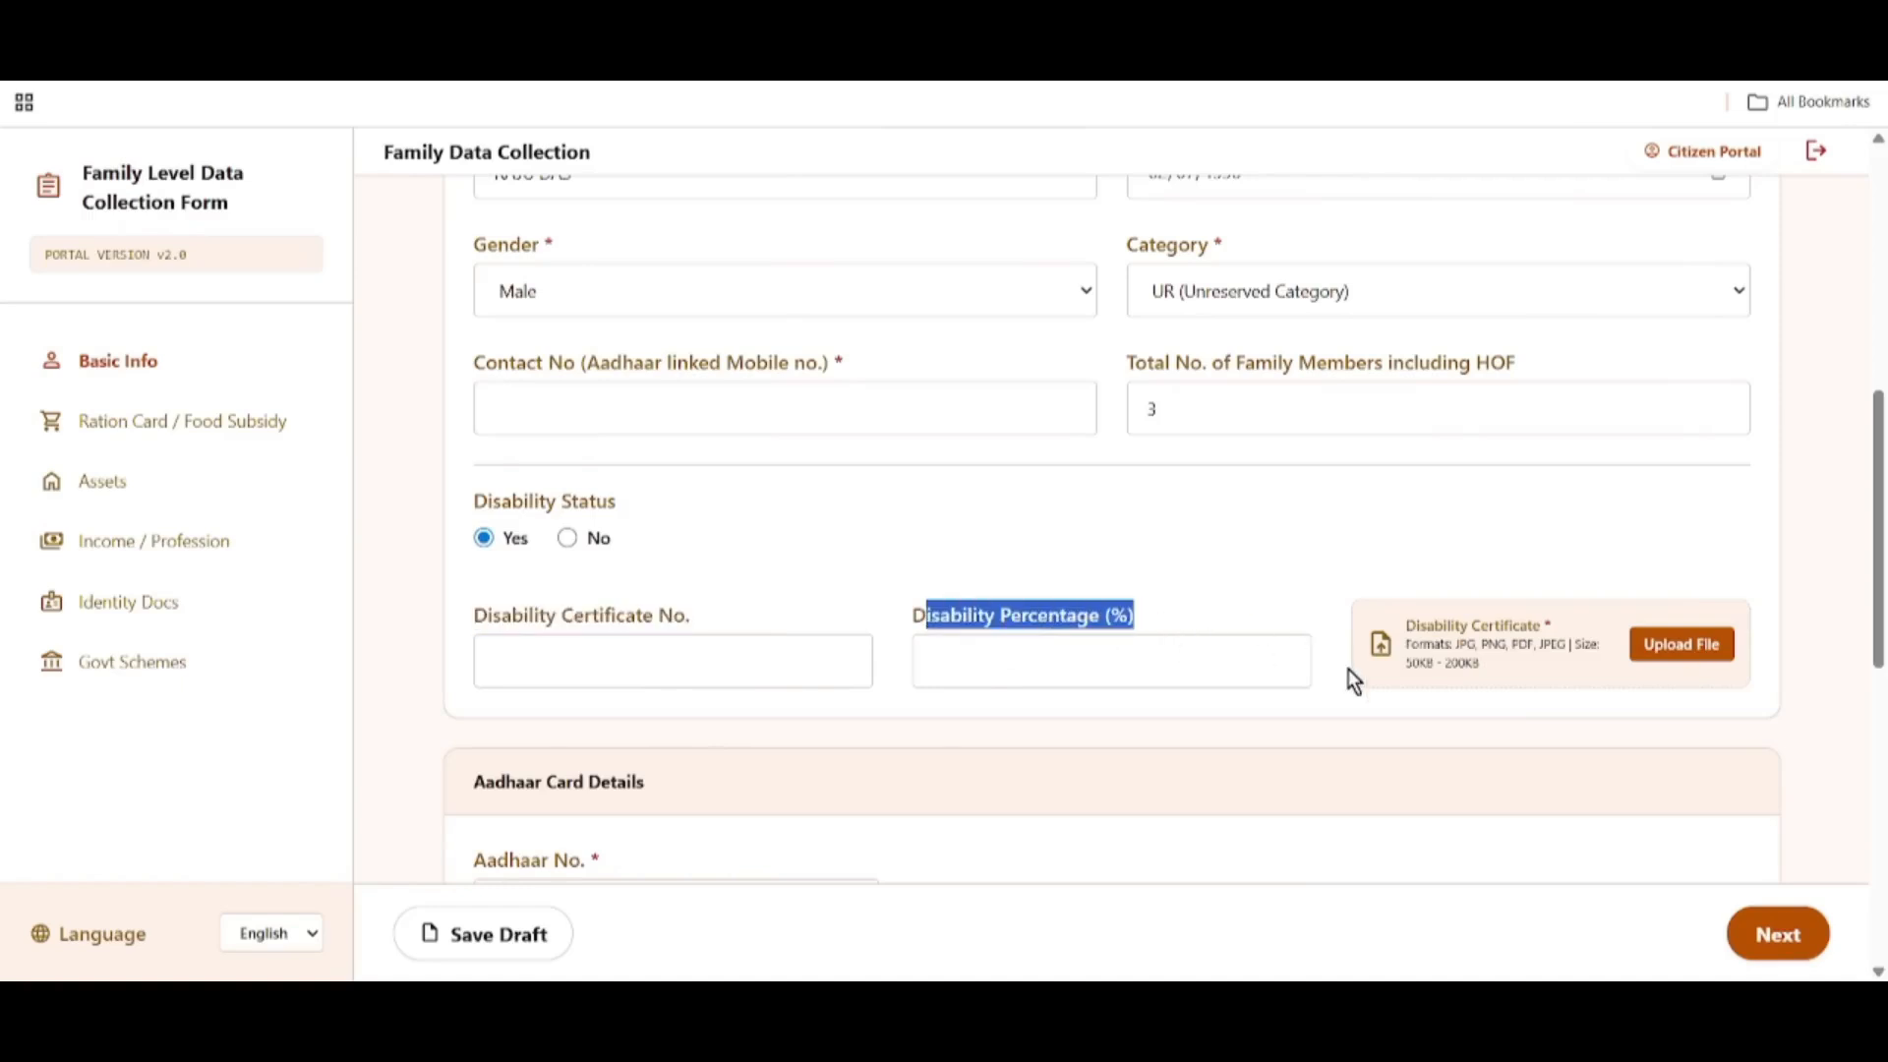
pyautogui.moveTo(1405, 626); pyautogui.dragTo(1681, 657)
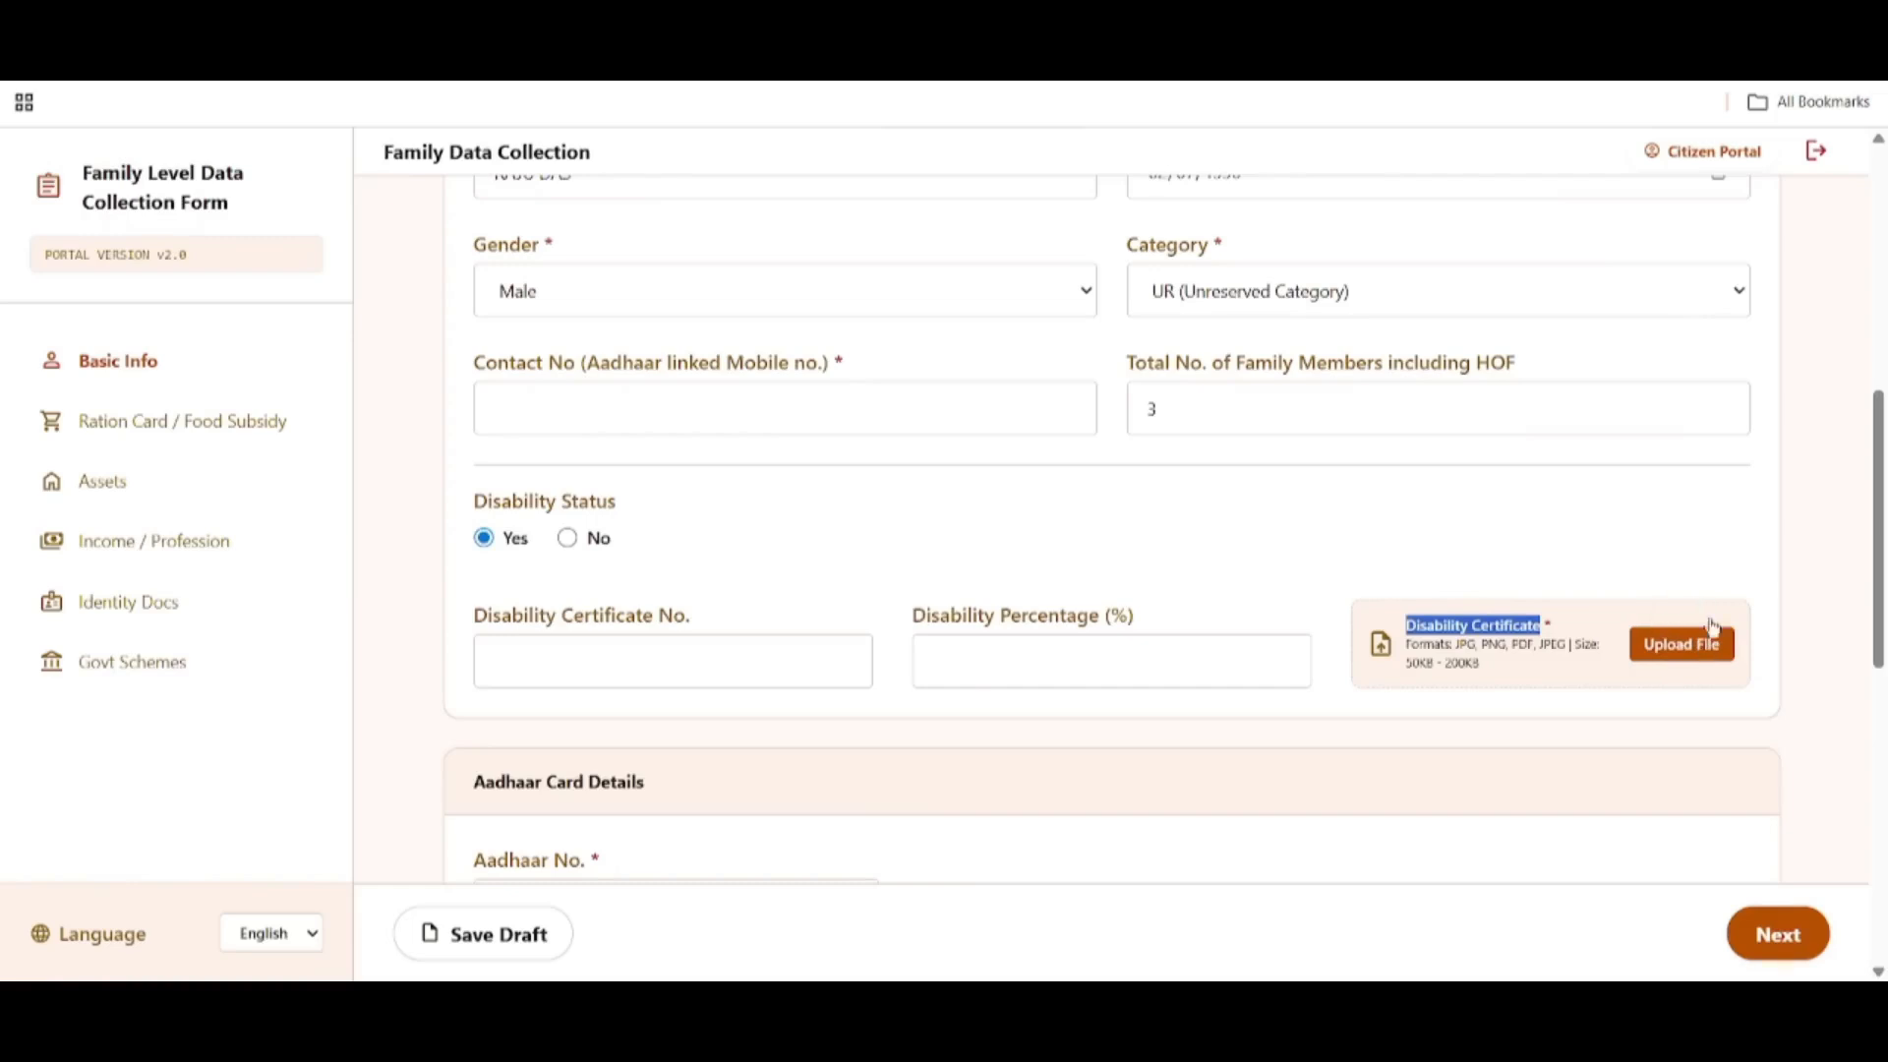
pyautogui.click(571, 541)
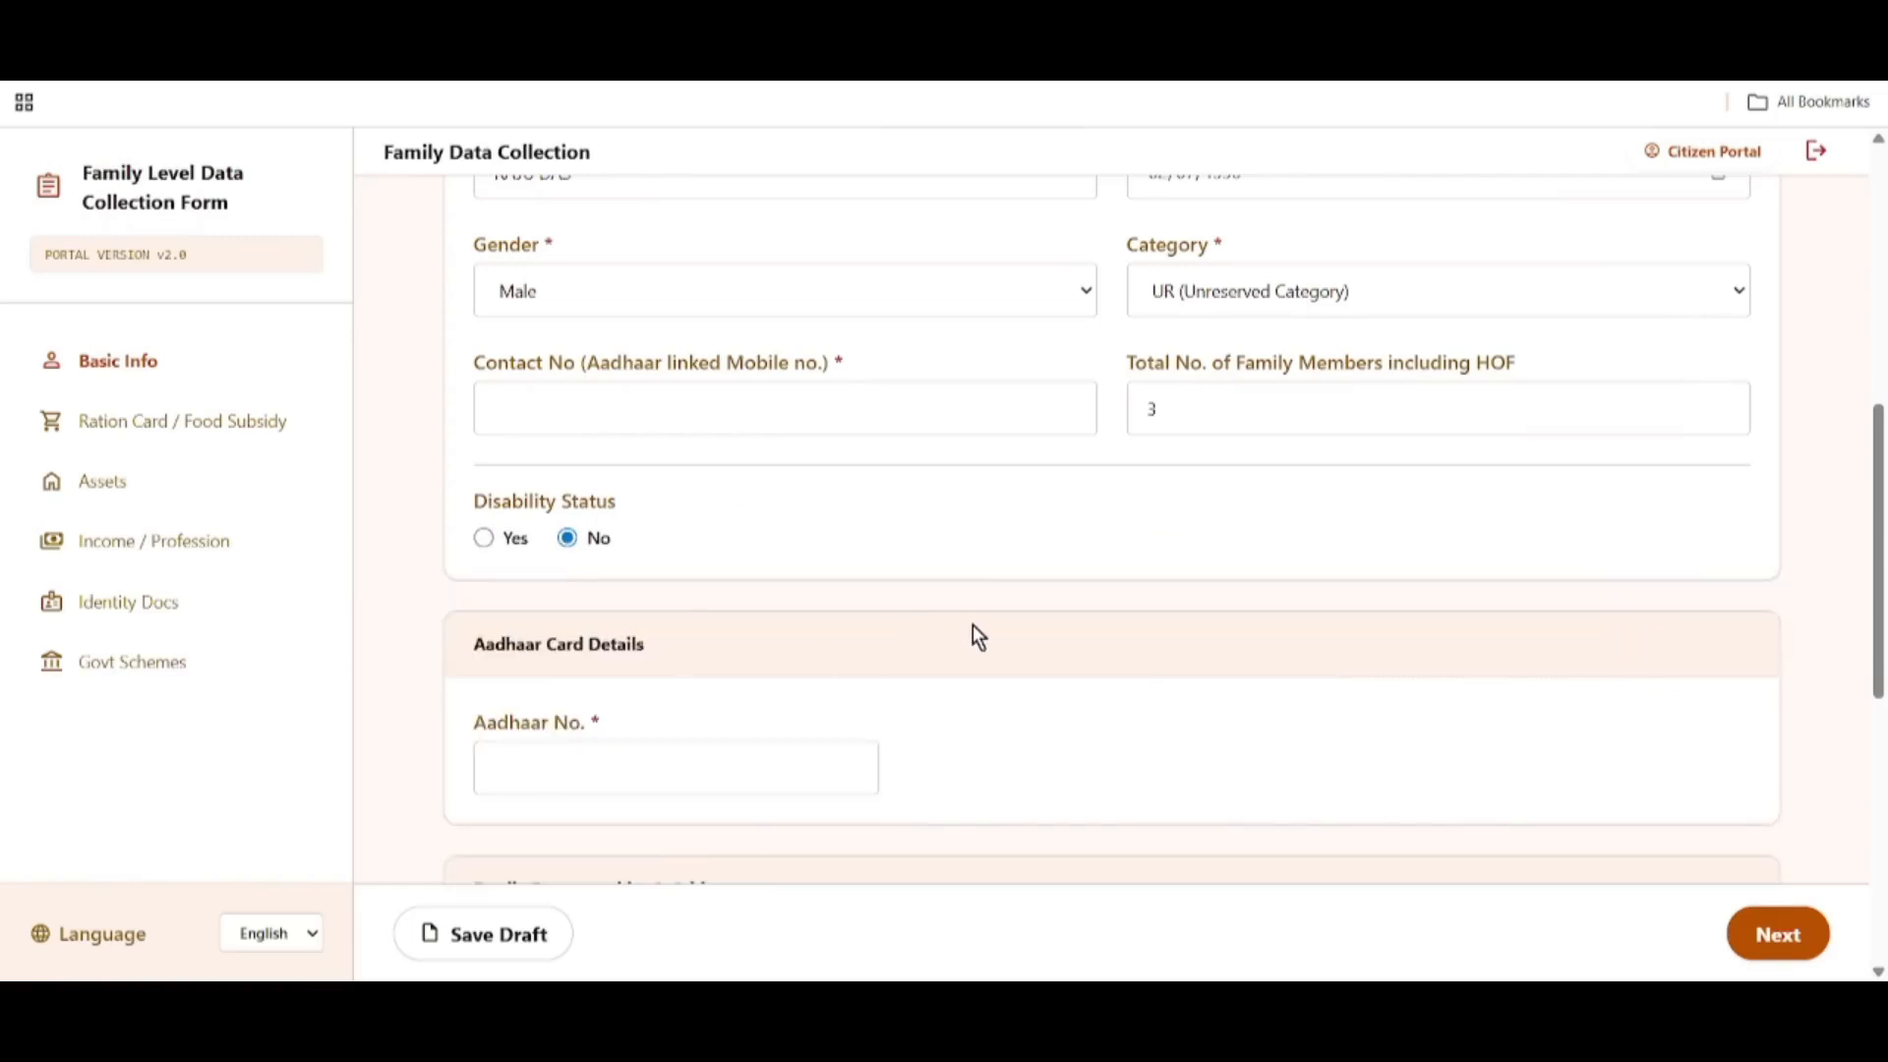
# Upload the Aadhaar card document and scroll to the Family Demographics & Address heading.
pyautogui.scroll(-3, 974, 636)
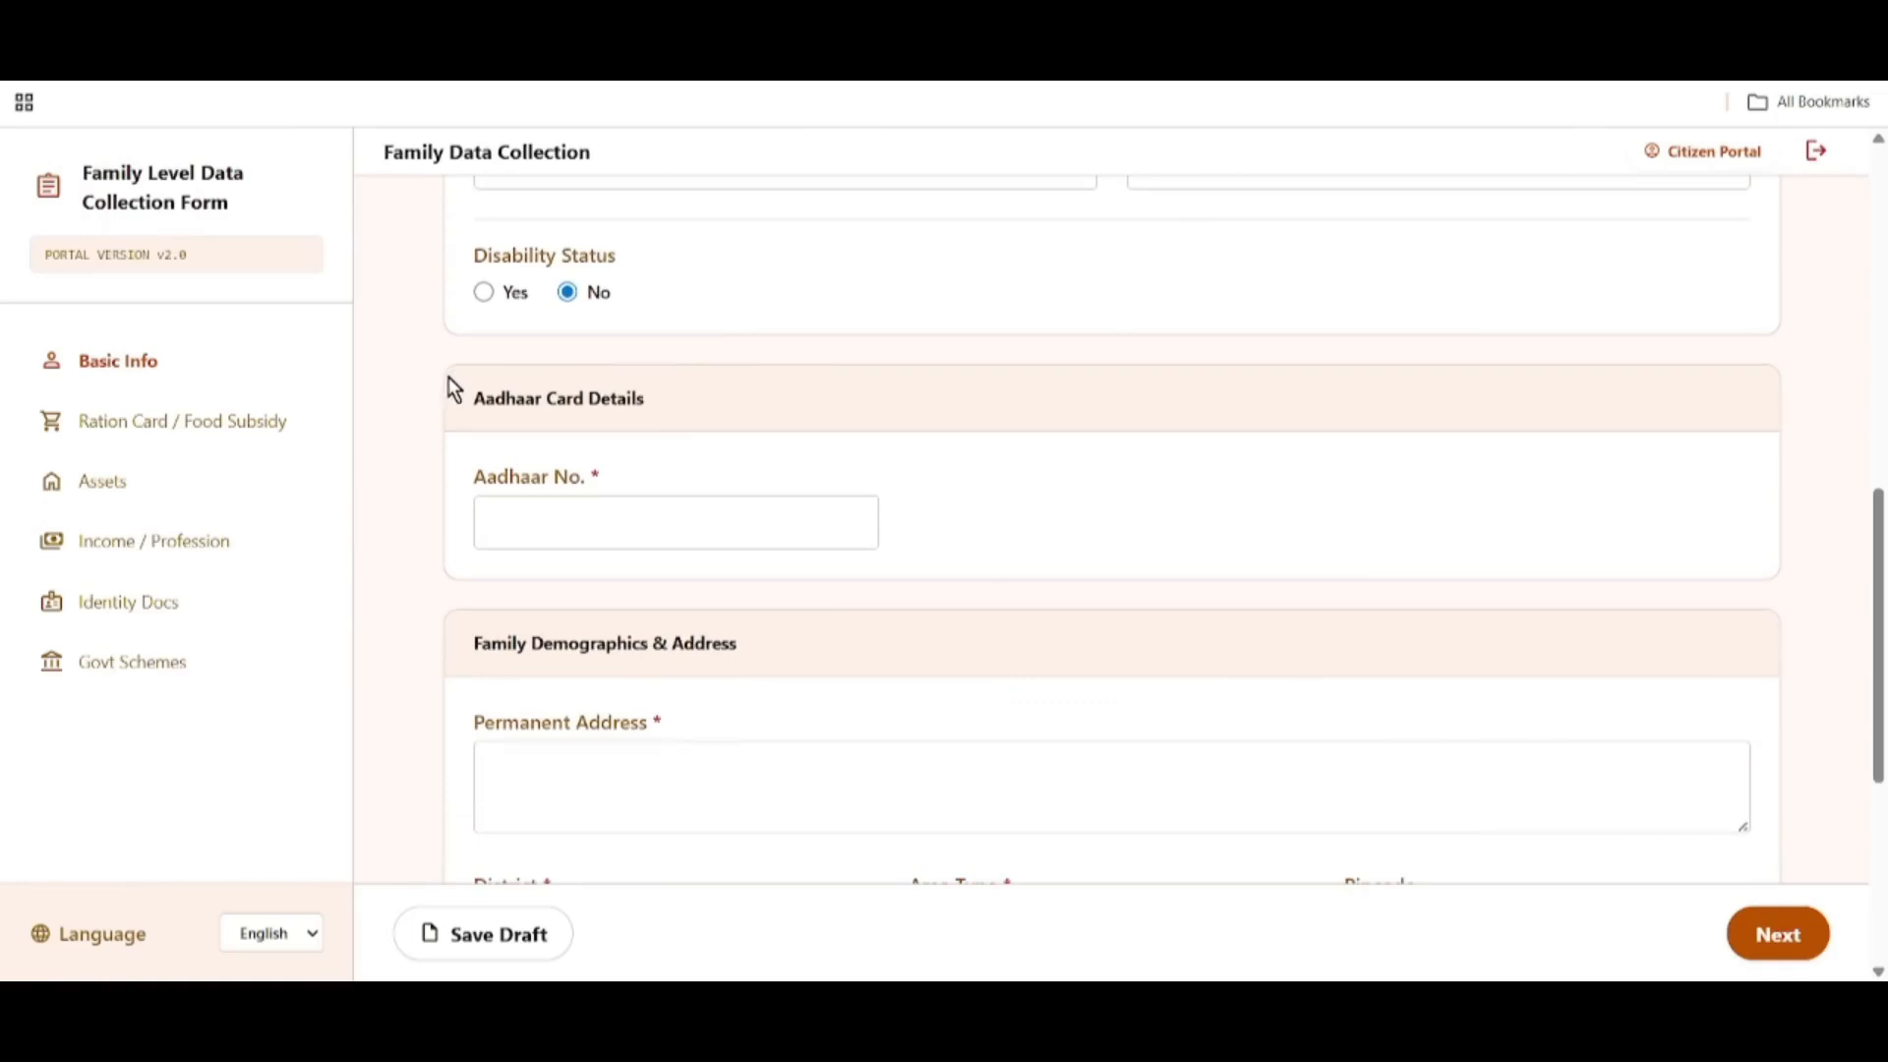
pyautogui.moveTo(450, 389); pyautogui.dragTo(738, 426)
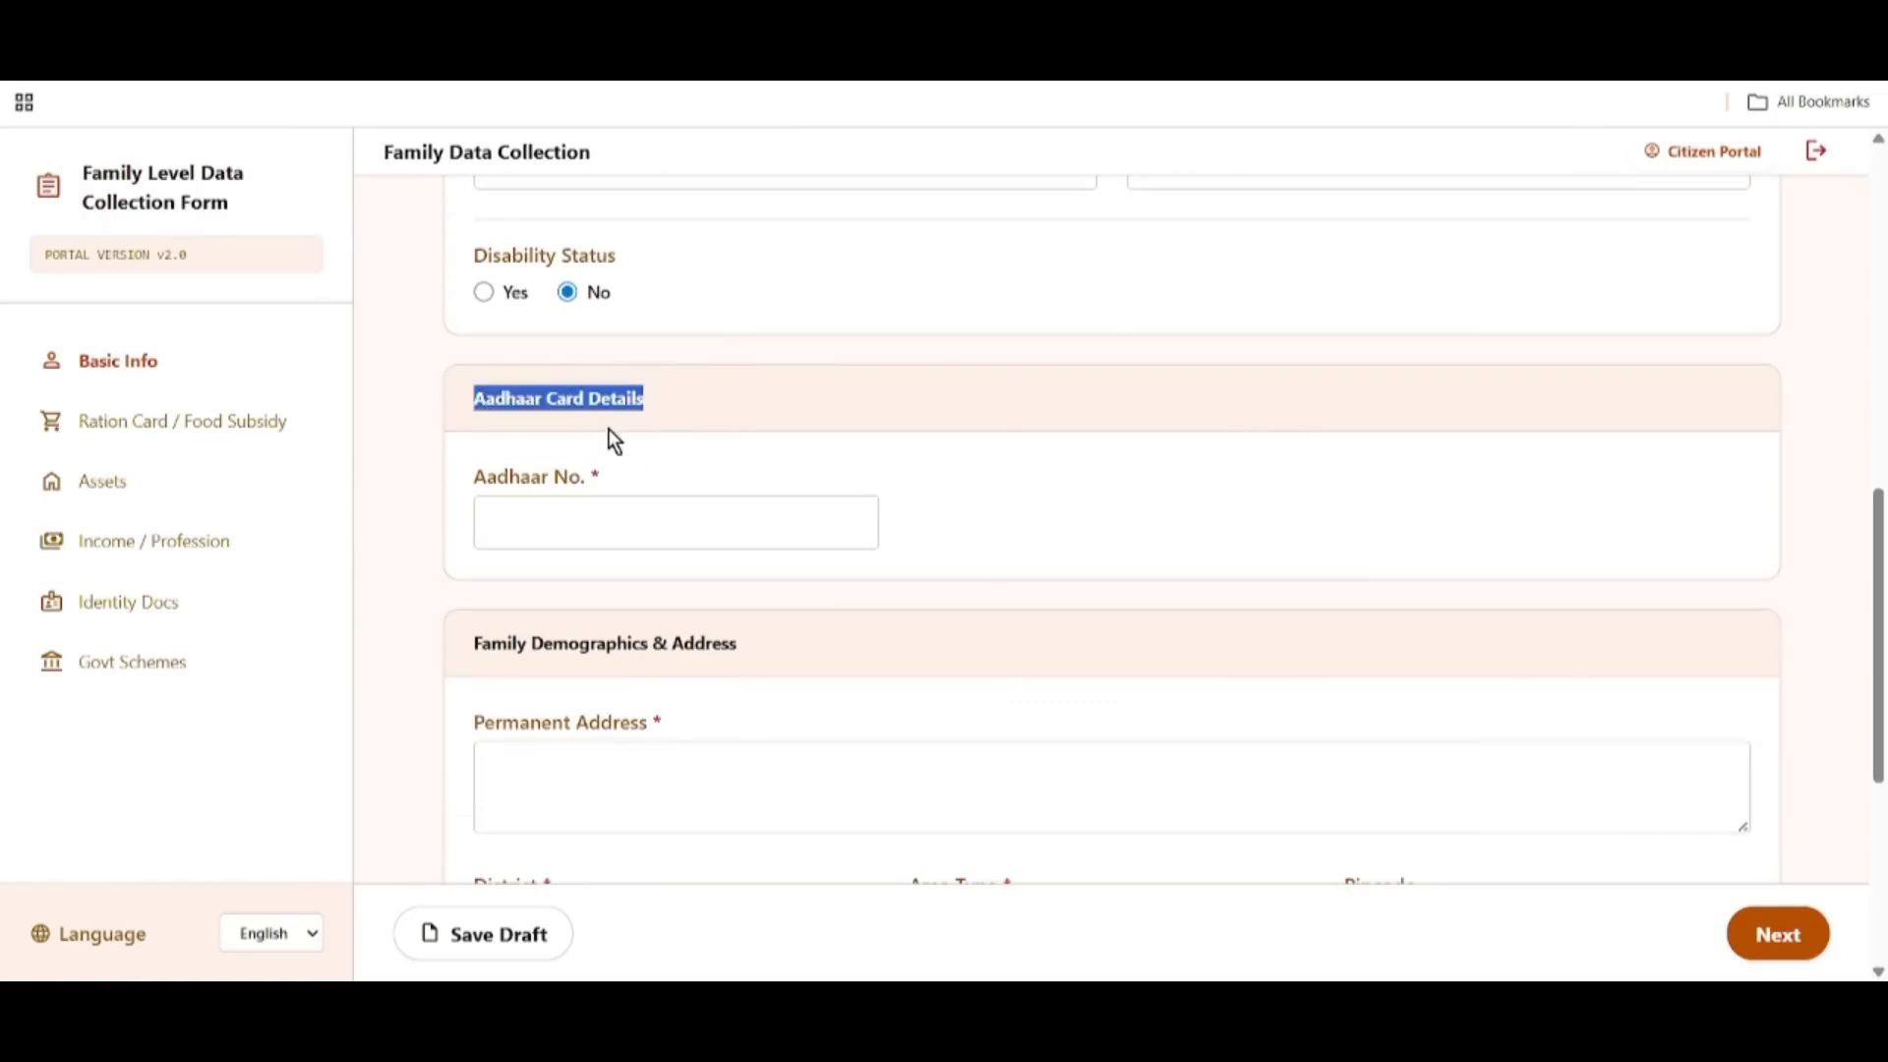
pyautogui.click(621, 490)
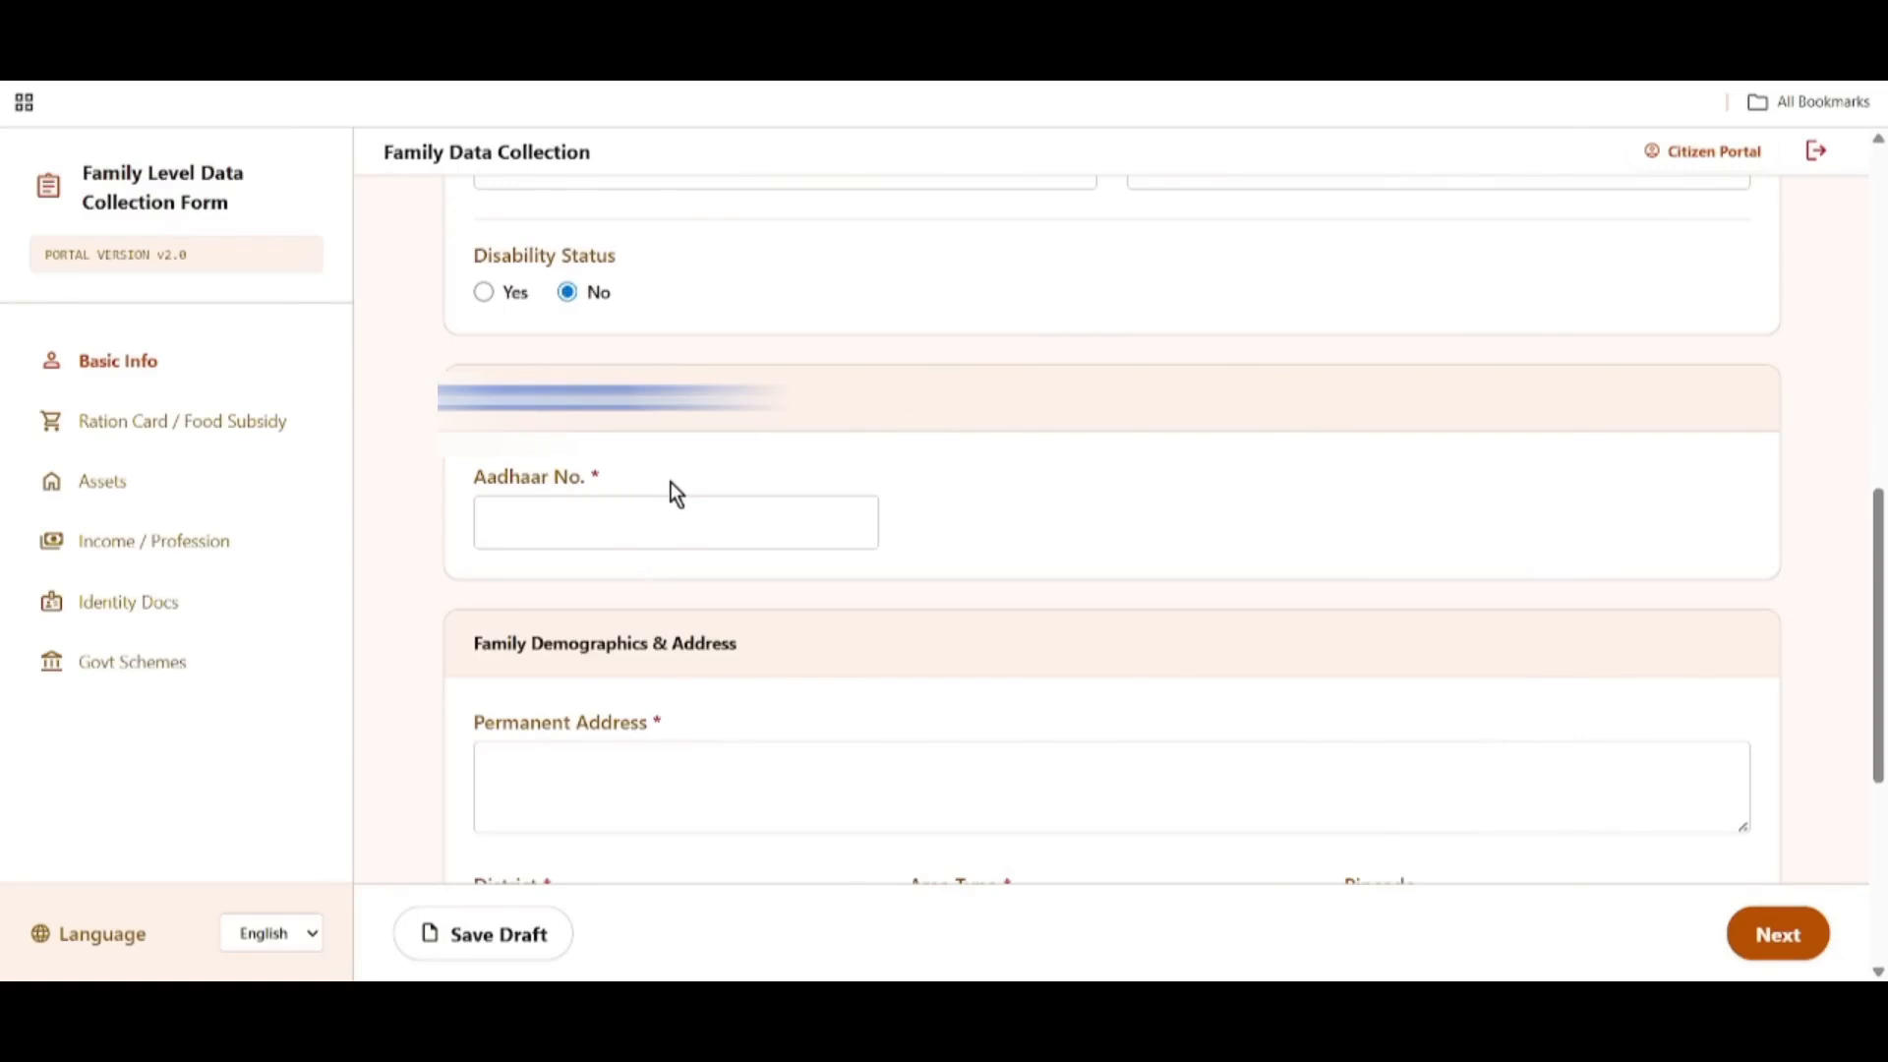
pyautogui.moveTo(474, 356); pyautogui.dragTo(630, 358)
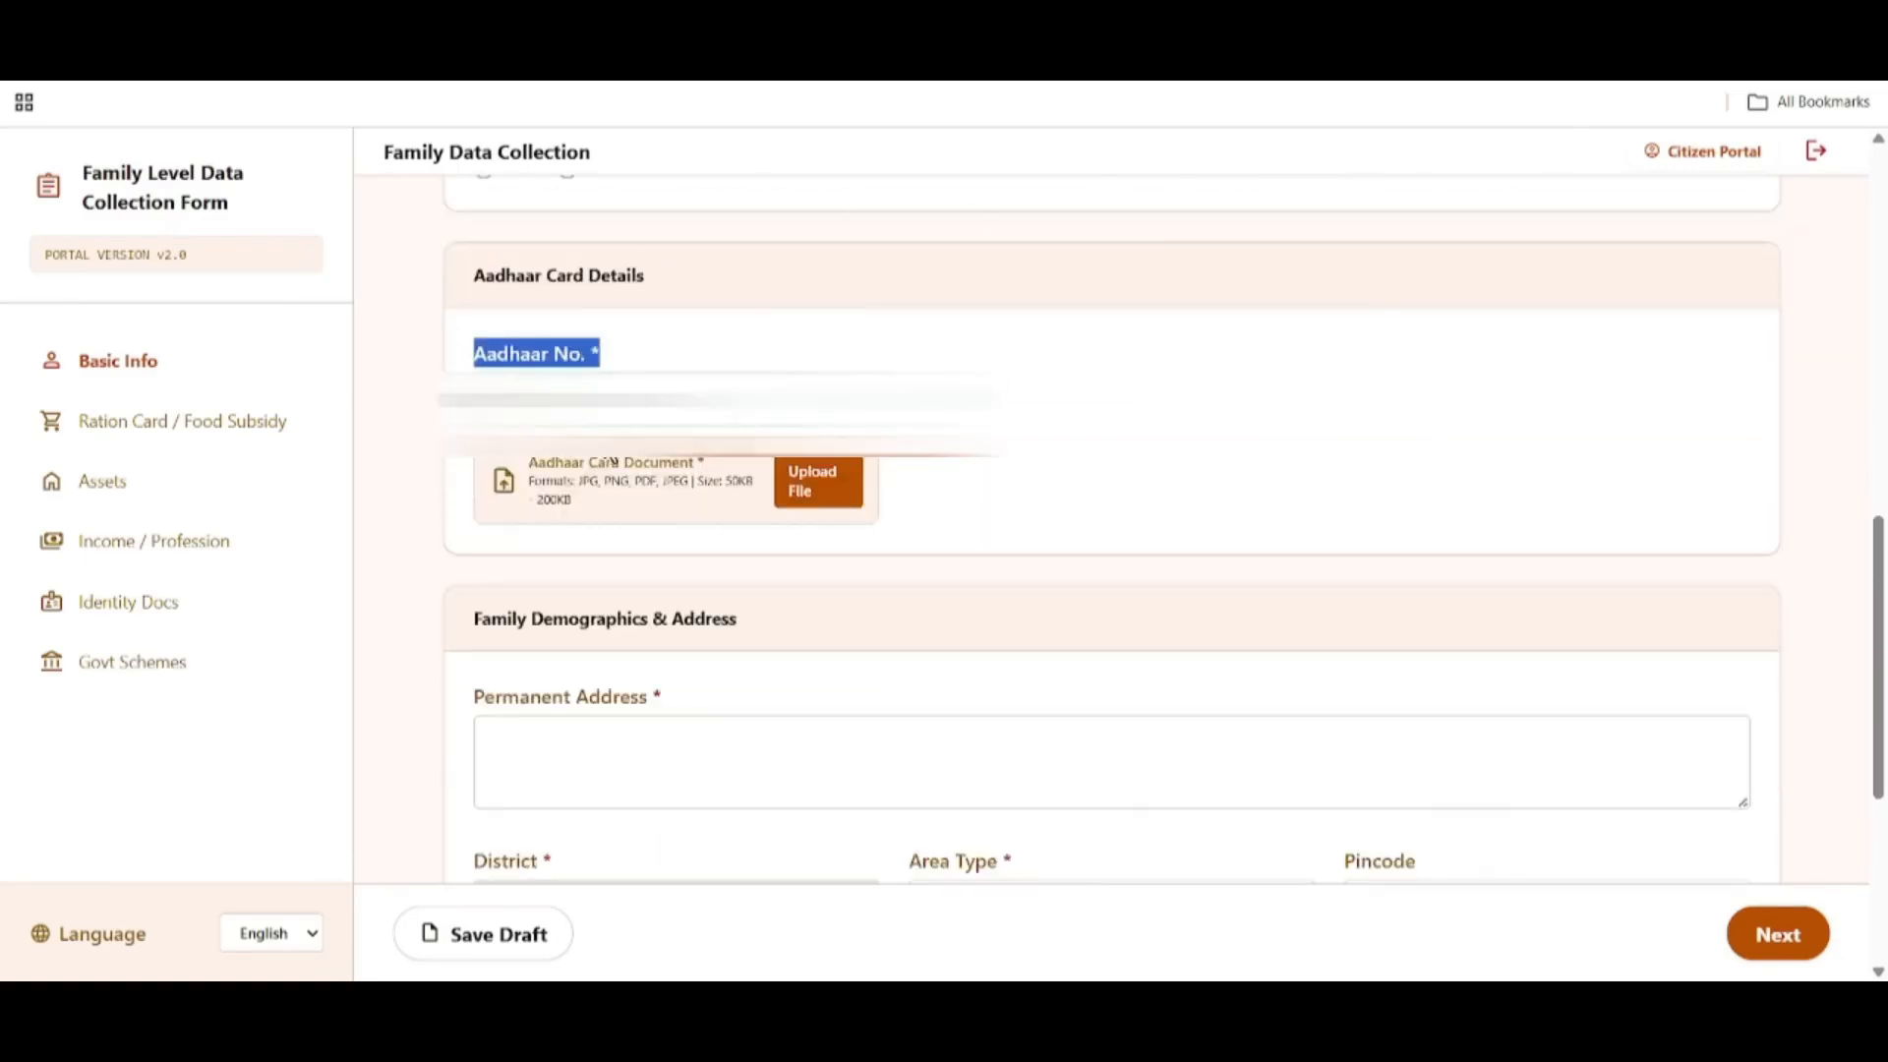
pyautogui.moveTo(529, 462); pyautogui.dragTo(710, 465)
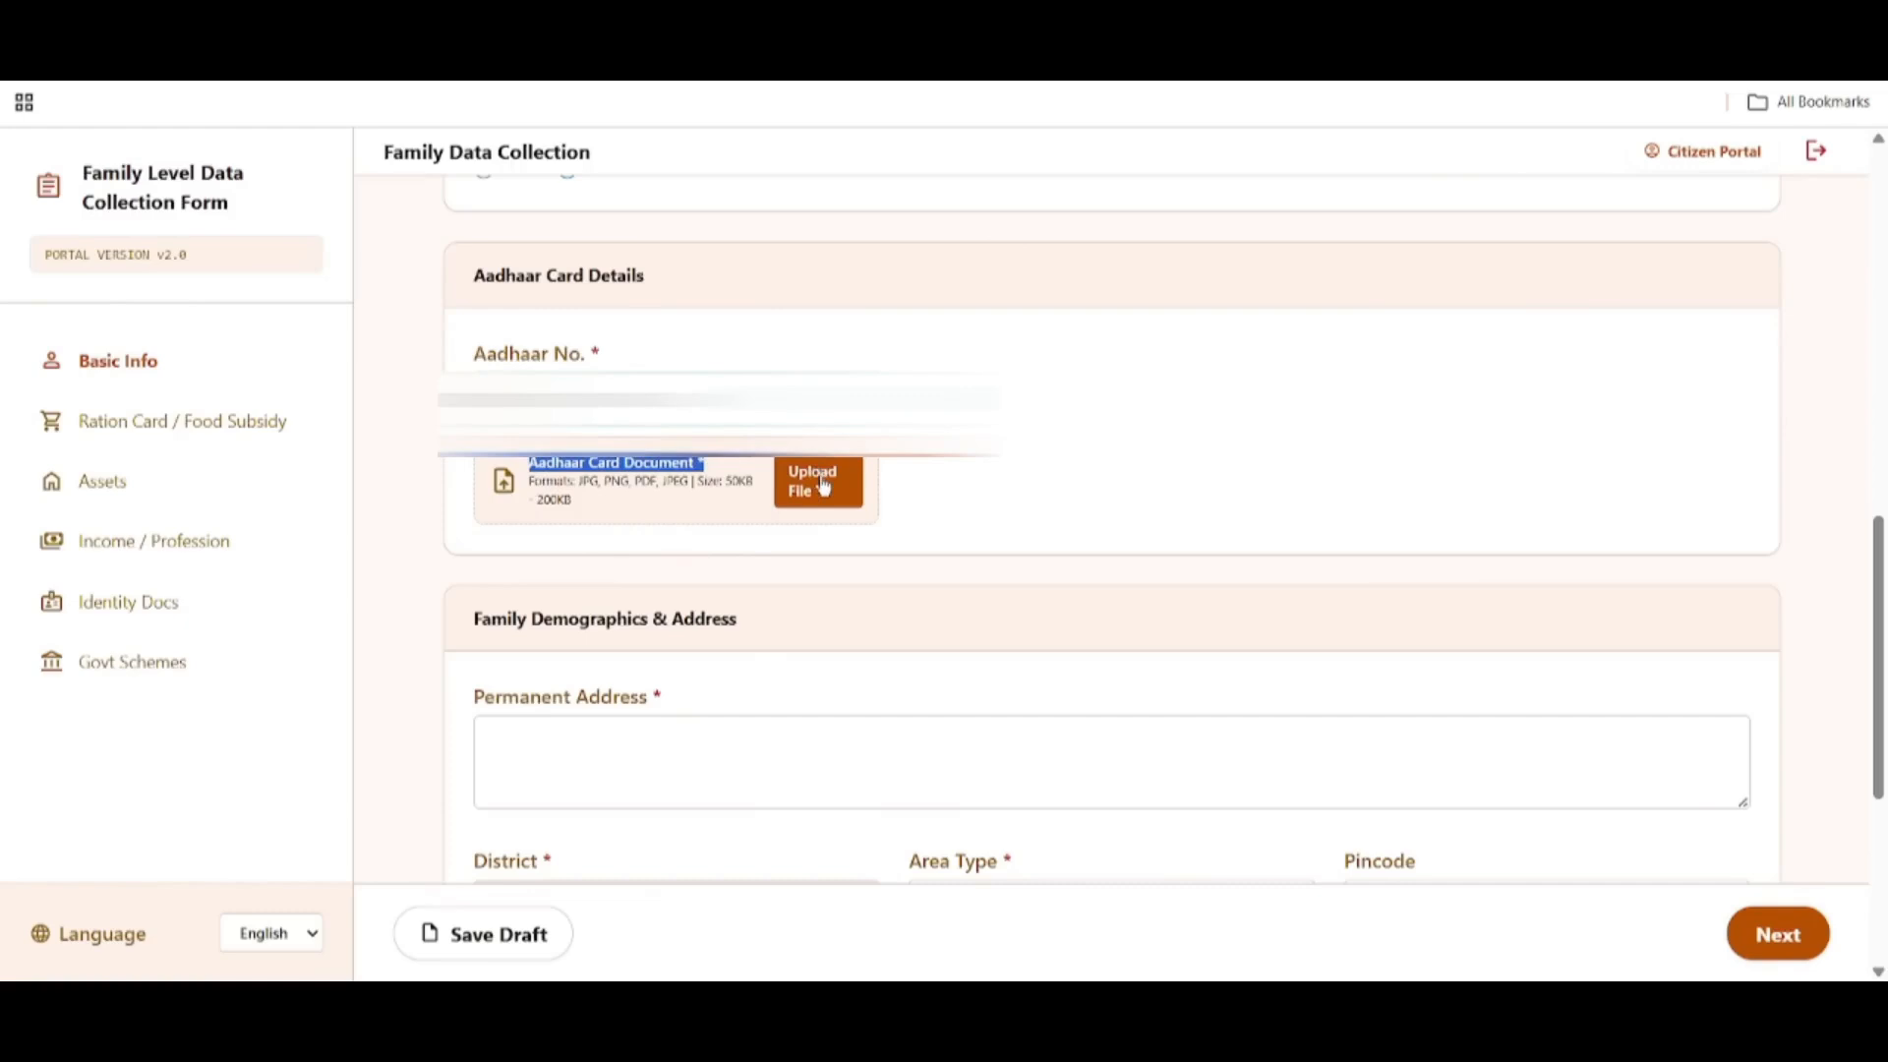
pyautogui.moveTo(573, 481); pyautogui.dragTo(767, 520)
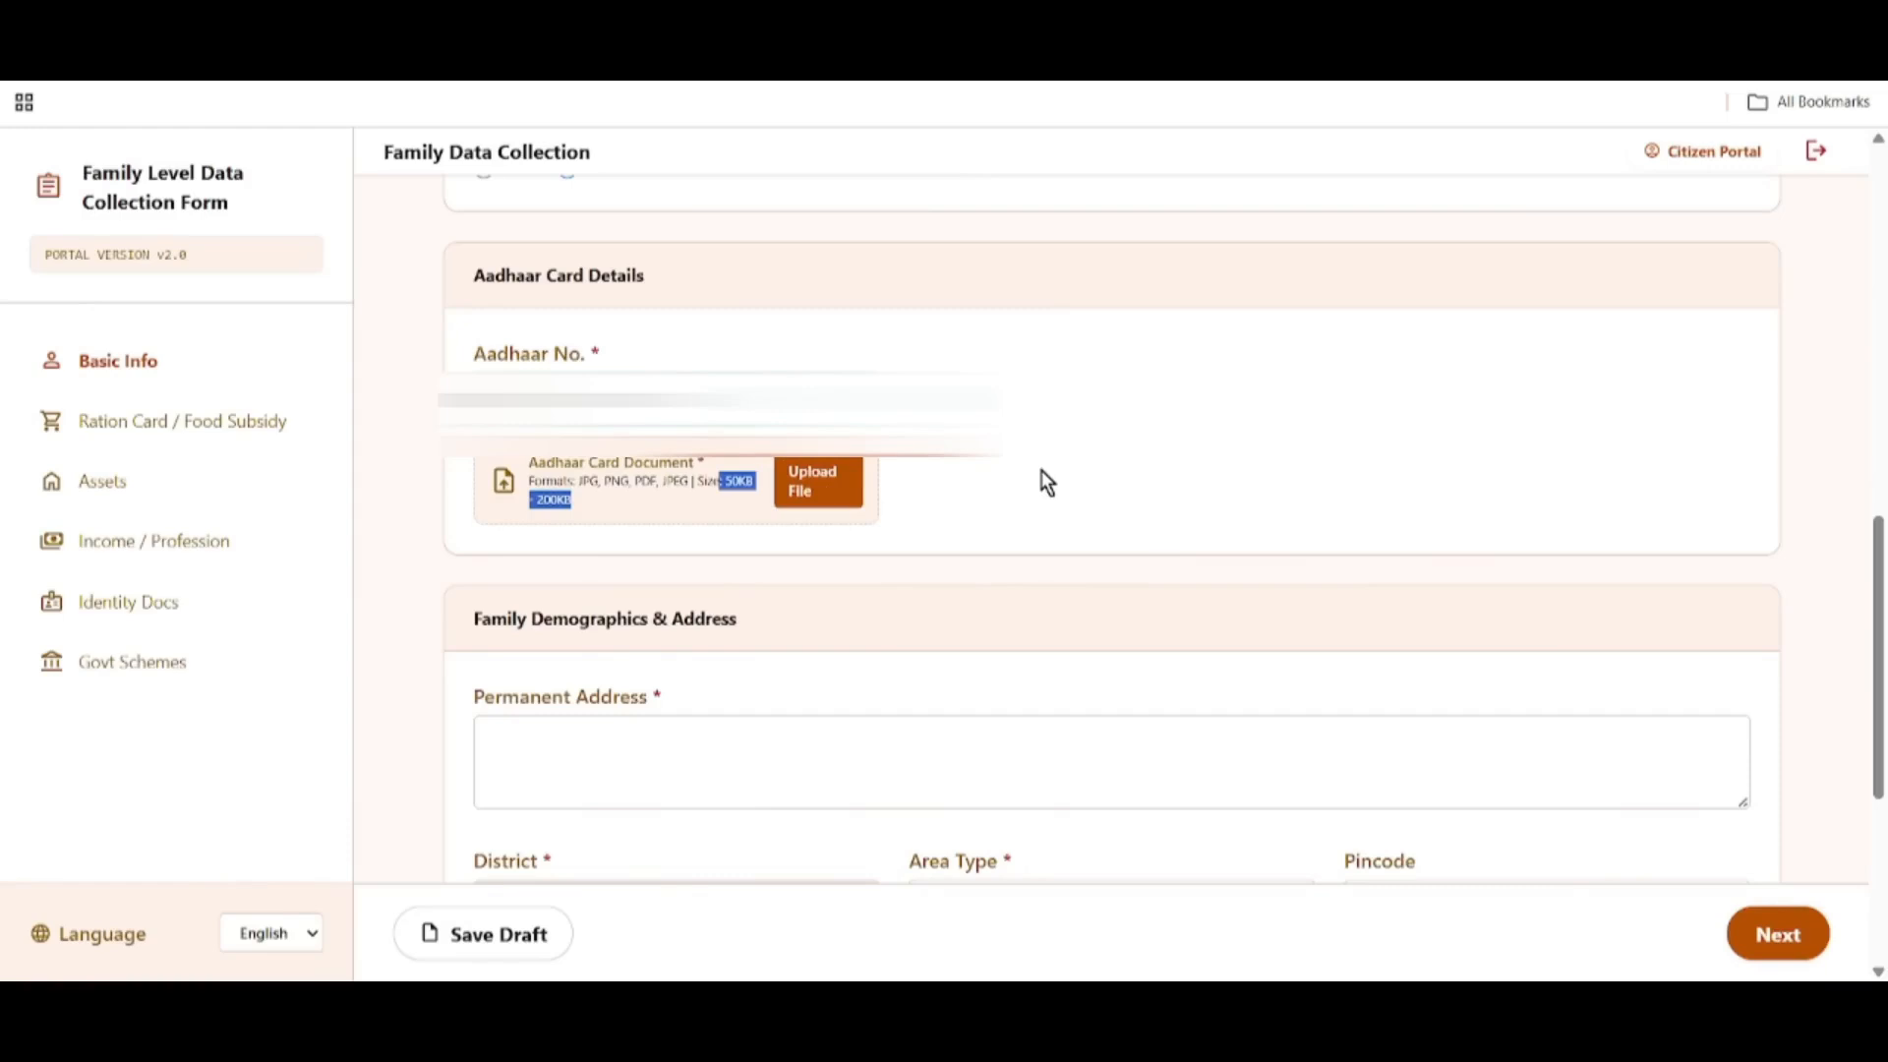
pyautogui.click(841, 503)
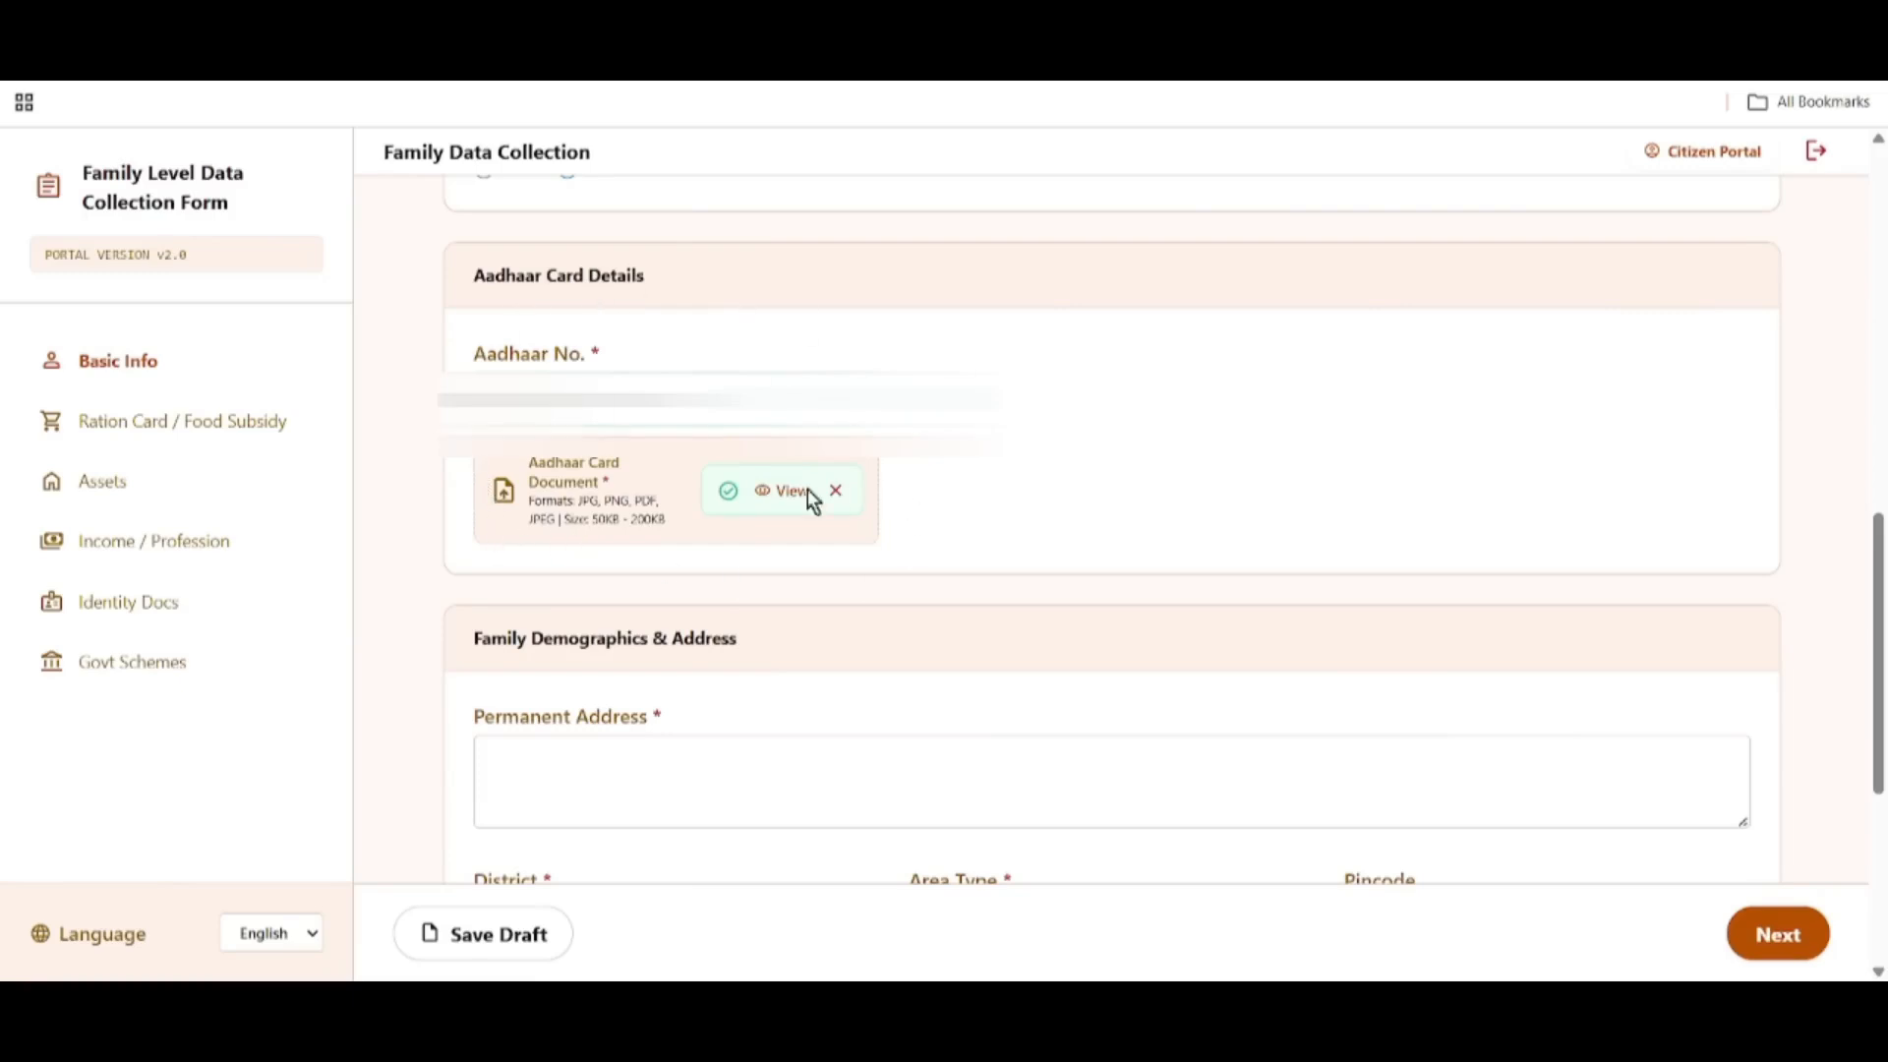
pyautogui.scroll(-3, 477, 393)
pyautogui.moveTo(477, 392); pyautogui.dragTo(774, 411)
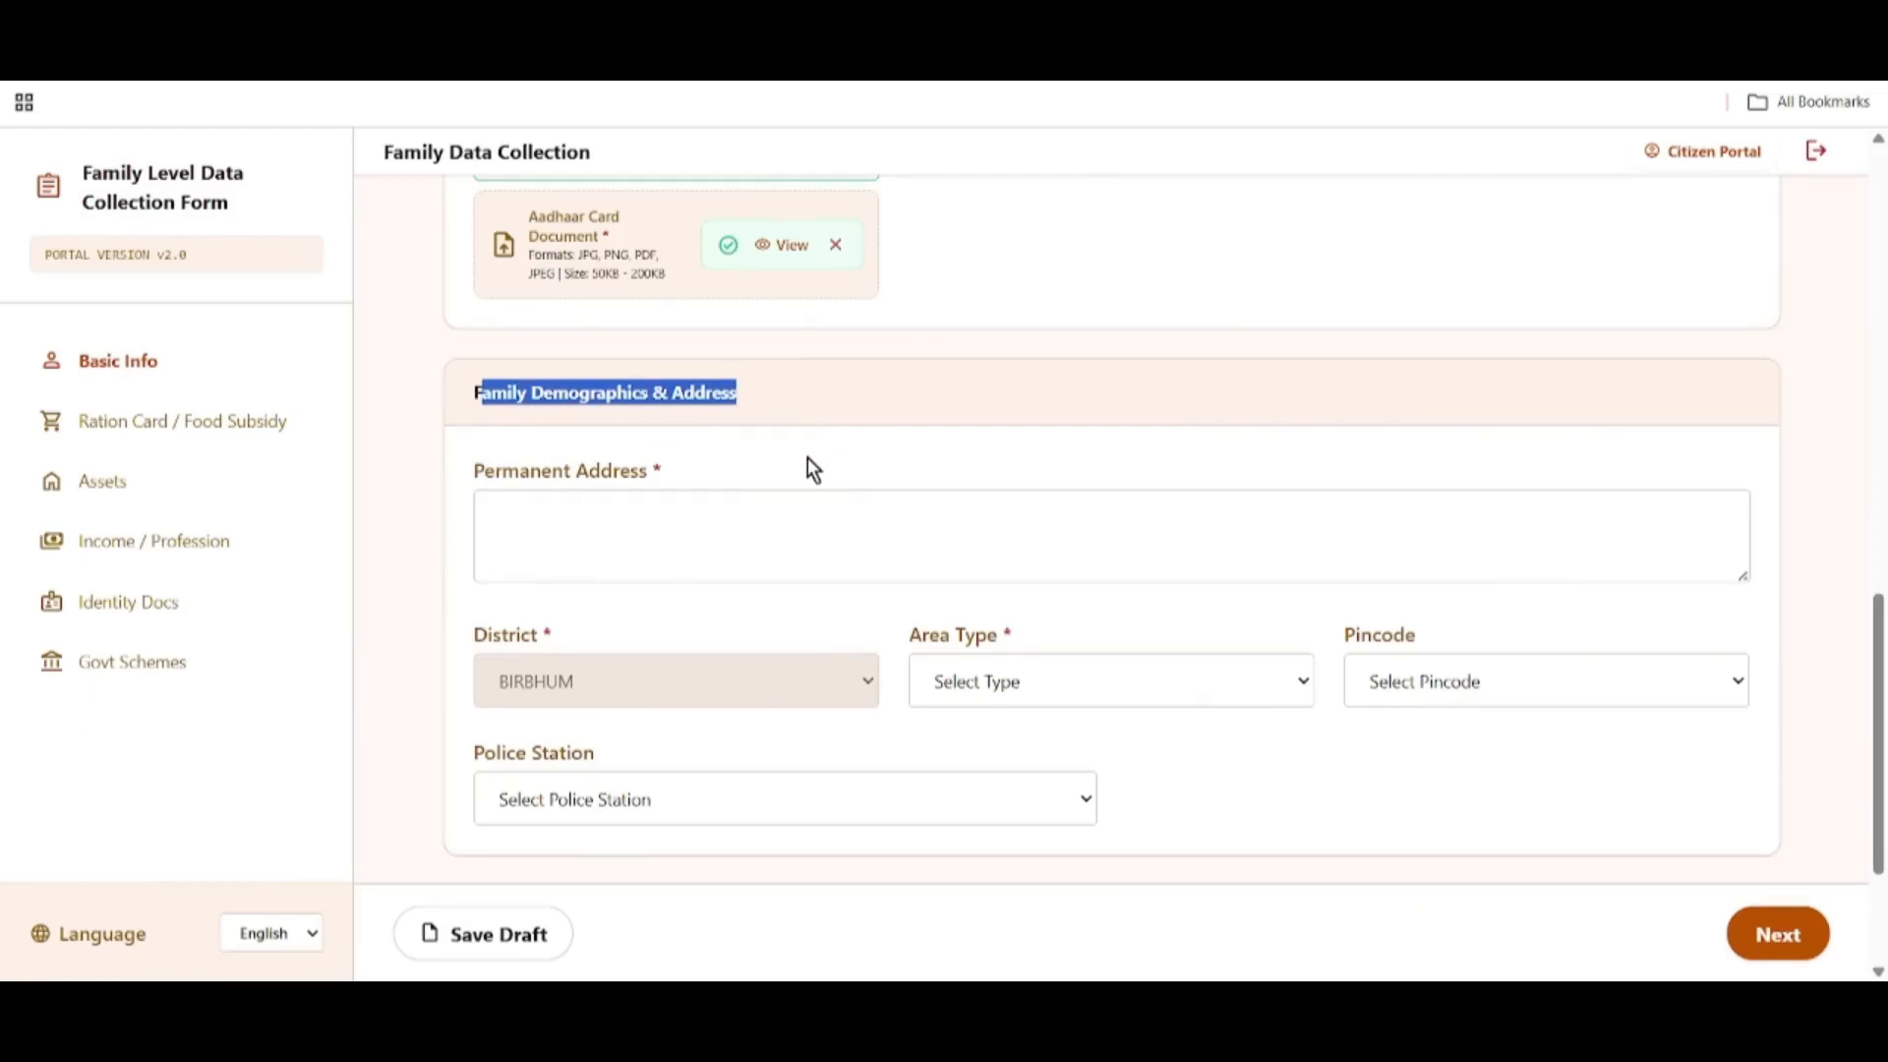
# Set the permanent address Area Type to Rural, leaving the pincode unselected.
pyautogui.moveTo(464, 470); pyautogui.dragTo(593, 472)
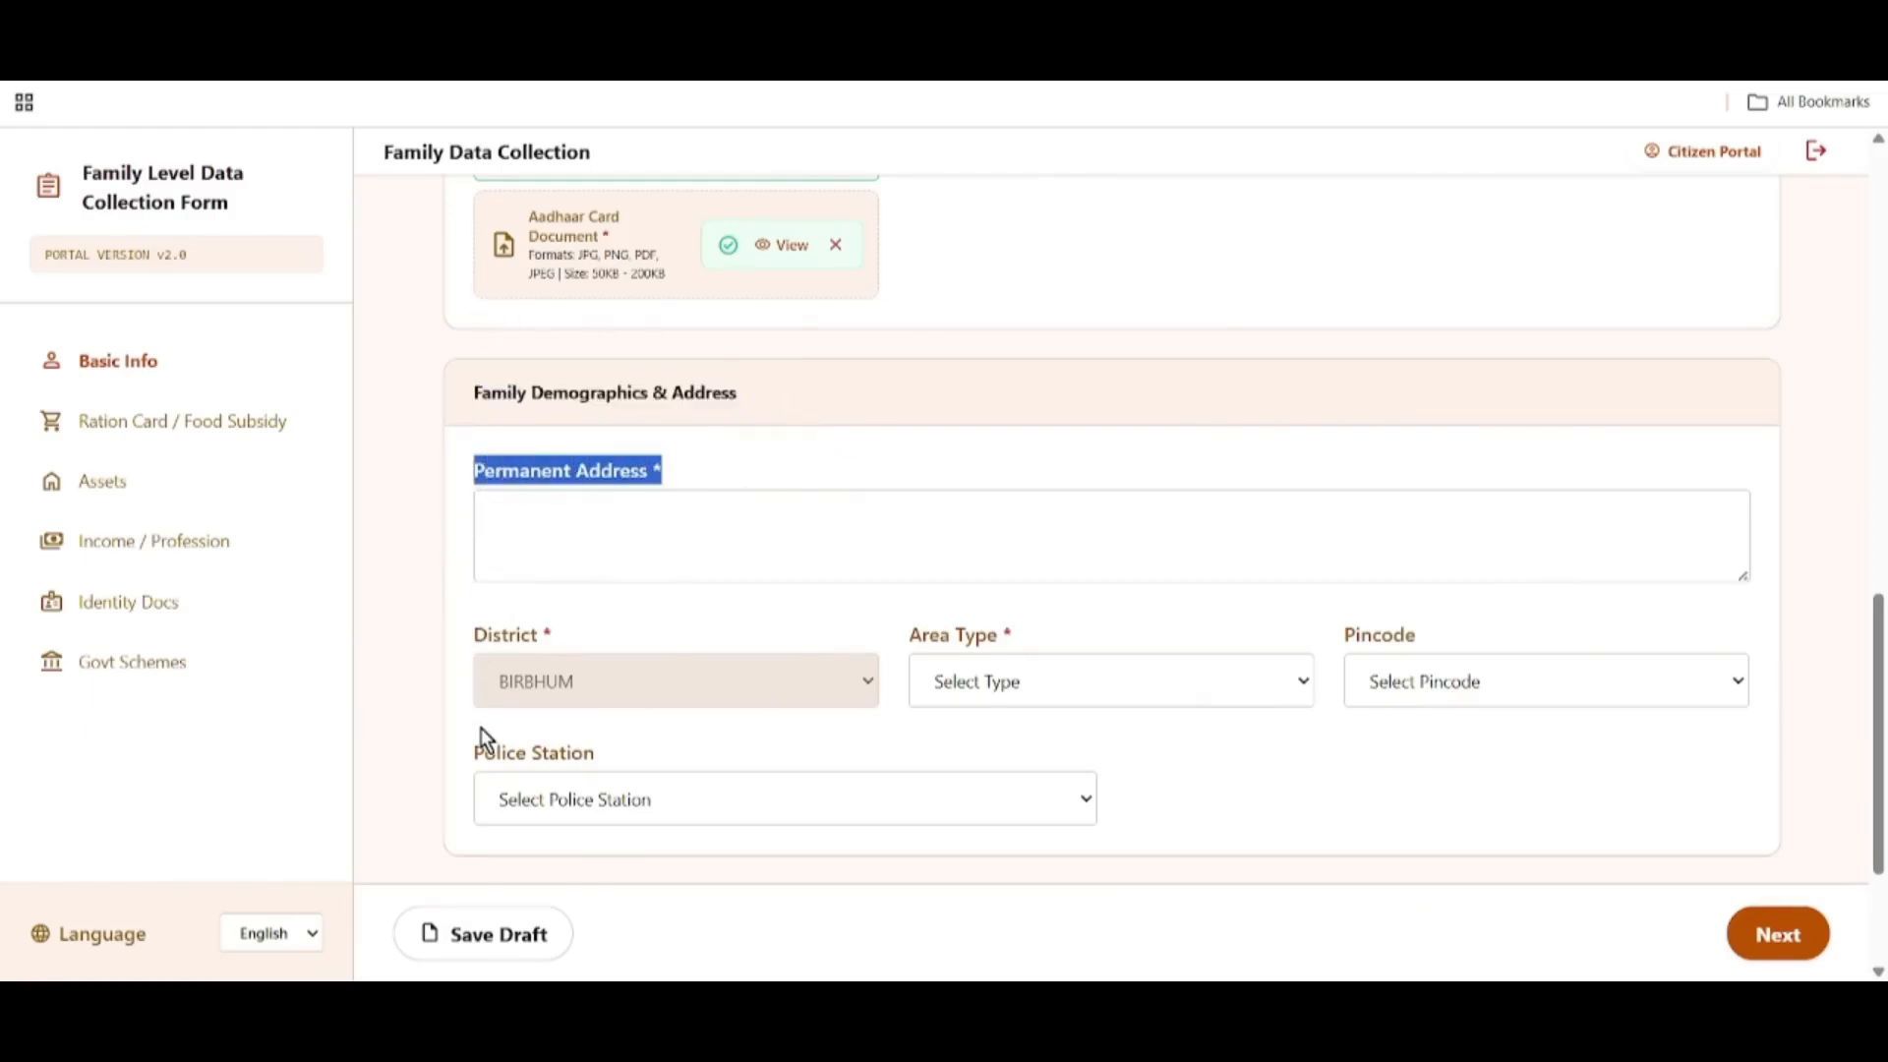
pyautogui.doubleClick(474, 634)
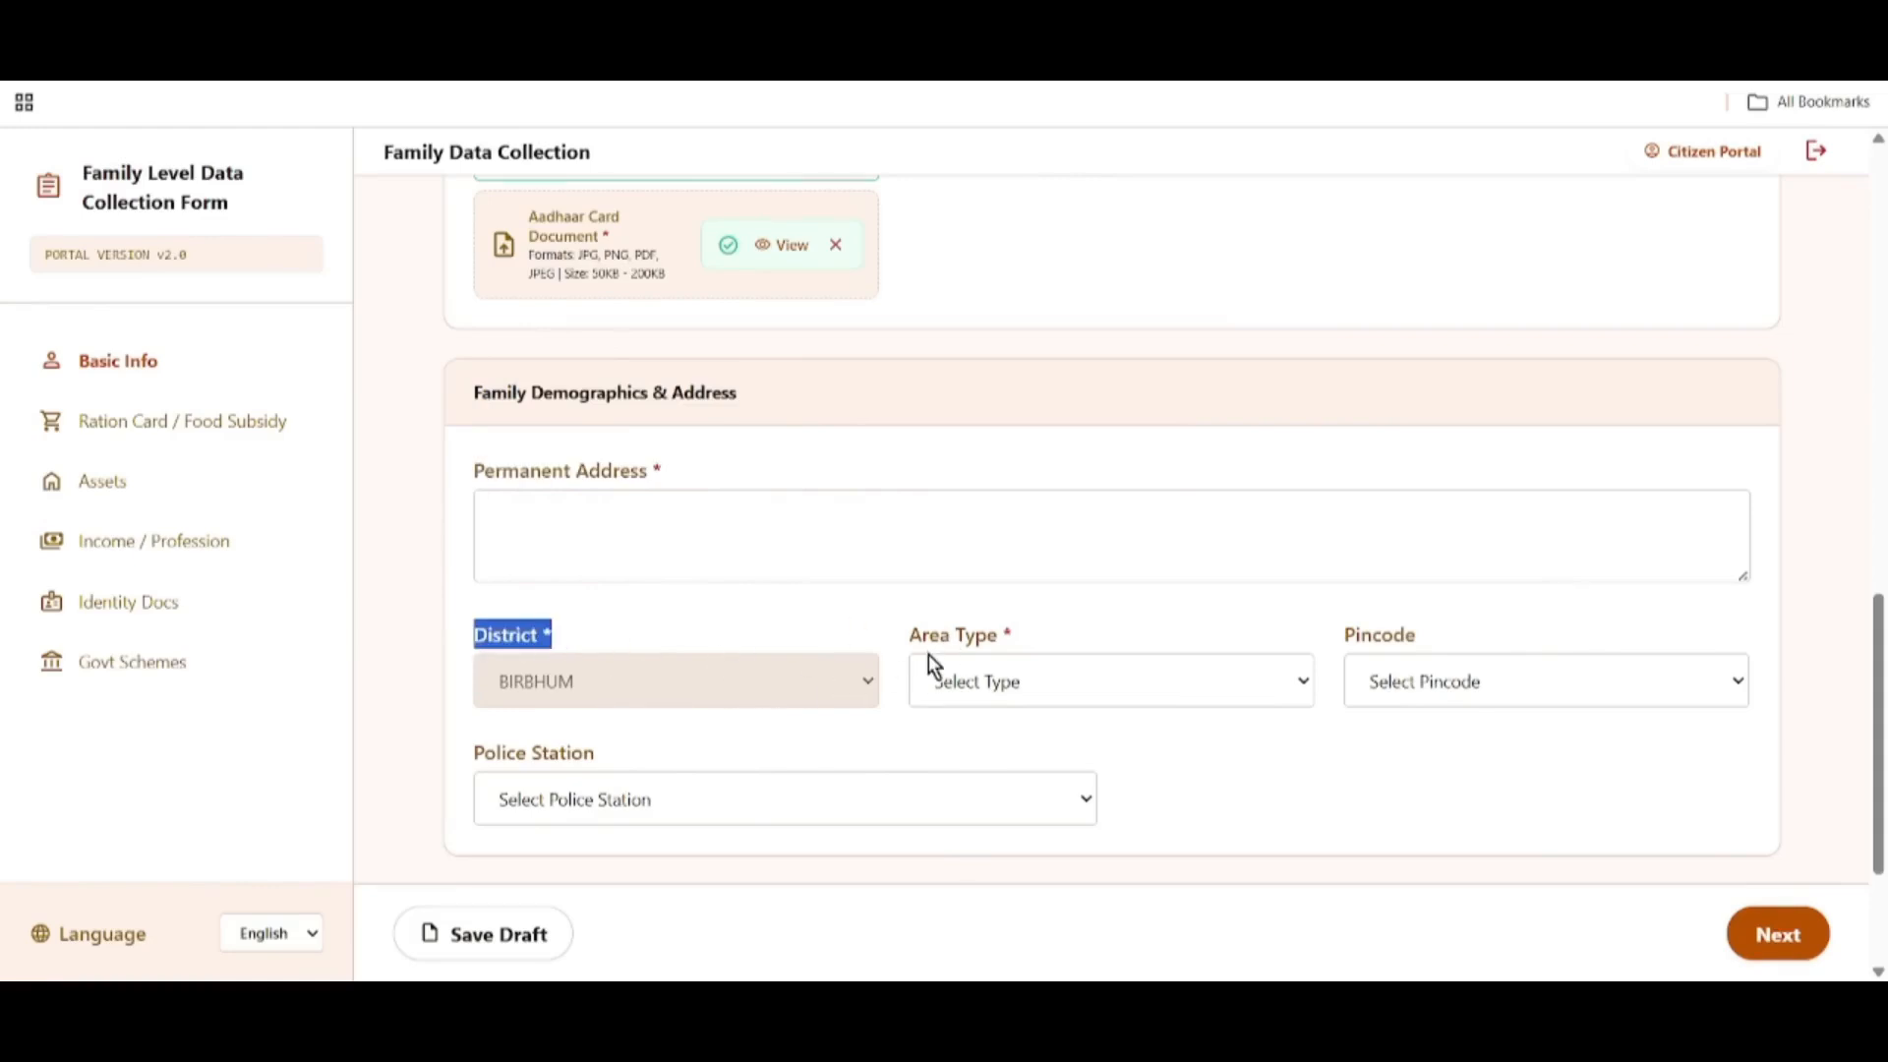
pyautogui.moveTo(909, 635); pyautogui.dragTo(930, 634)
pyautogui.click(1053, 680)
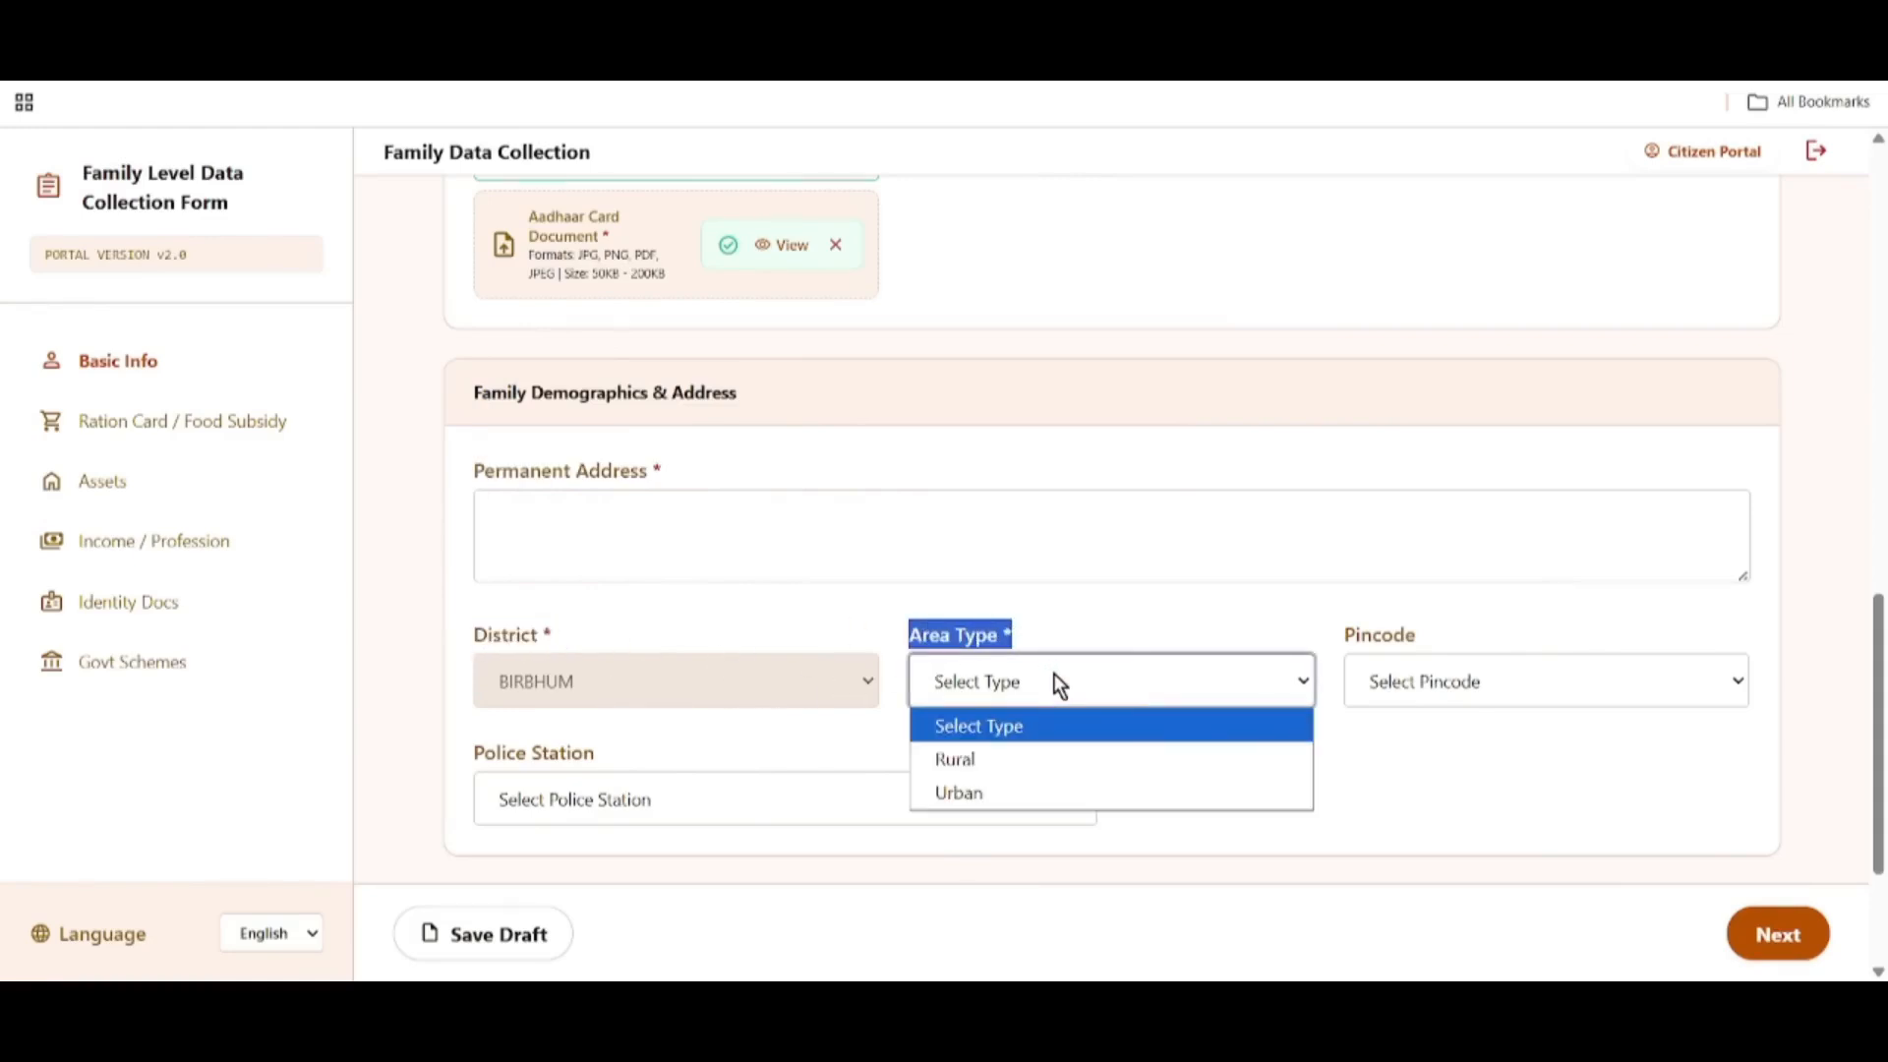
pyautogui.click(1007, 760)
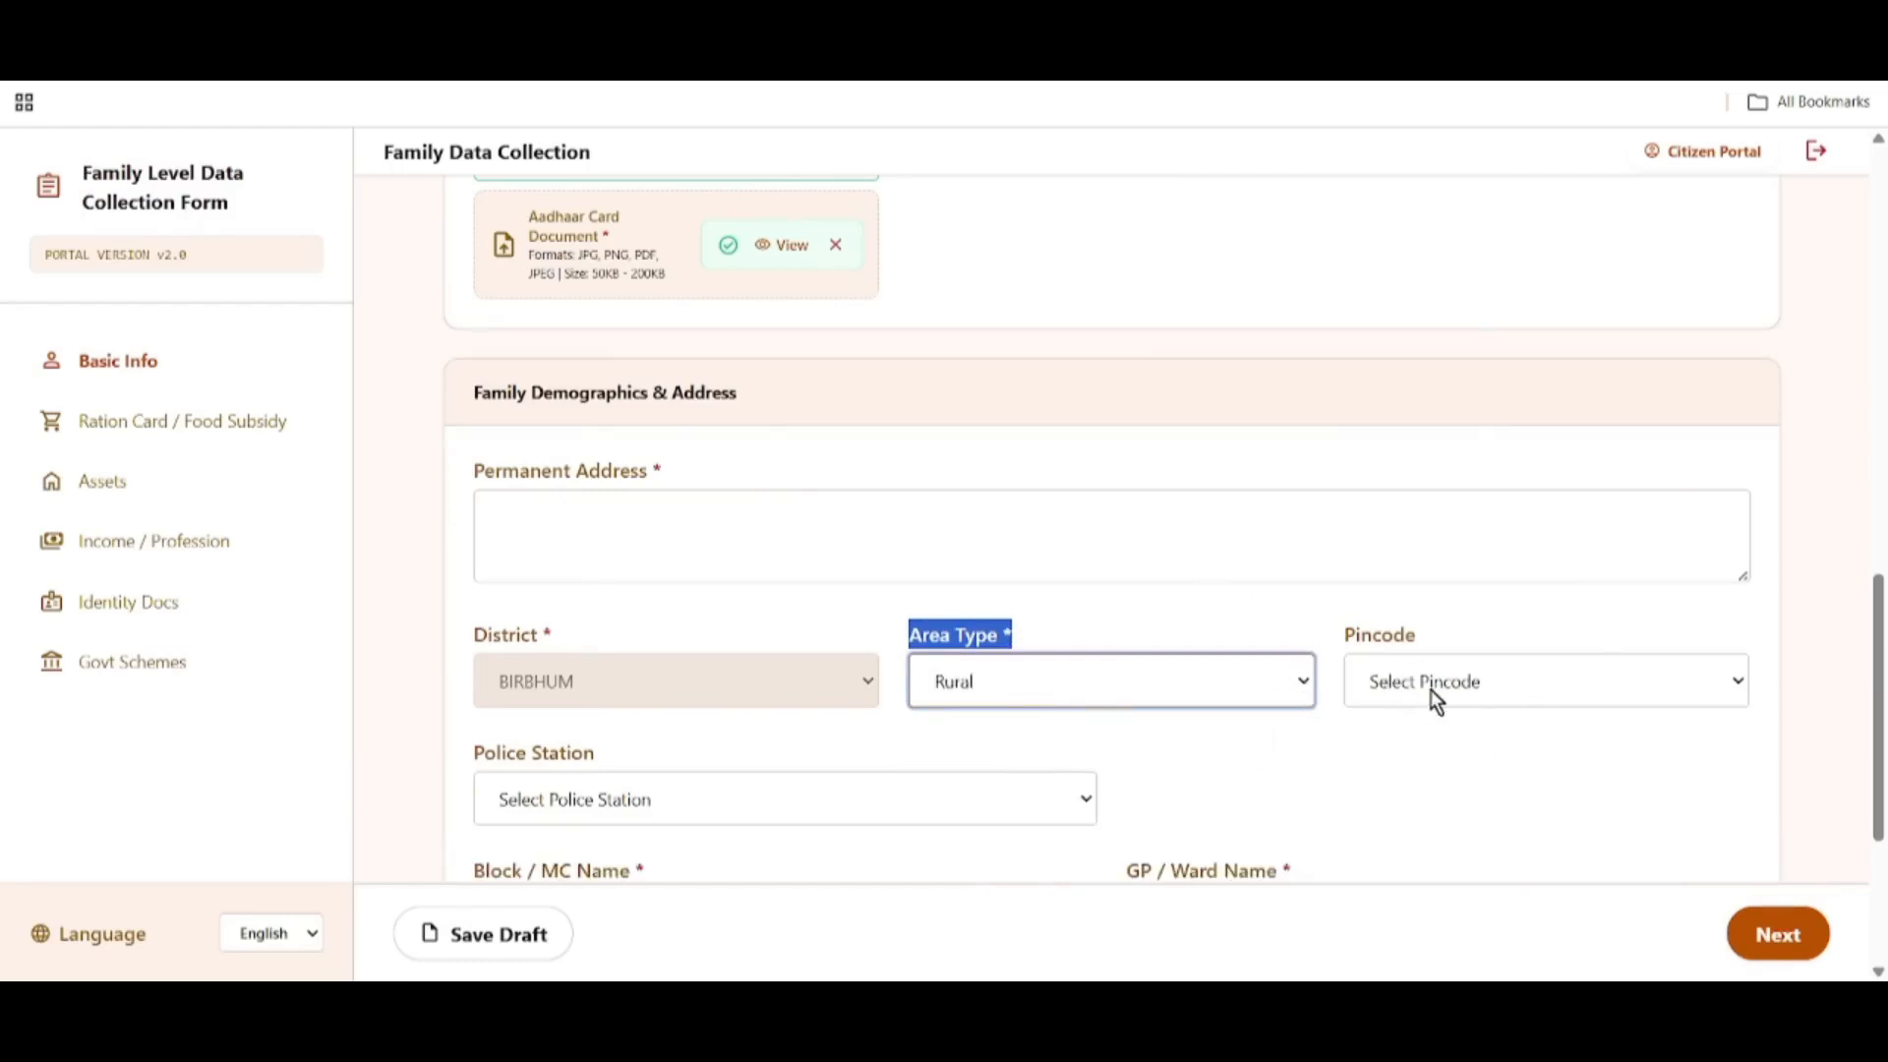
pyautogui.click(1472, 687)
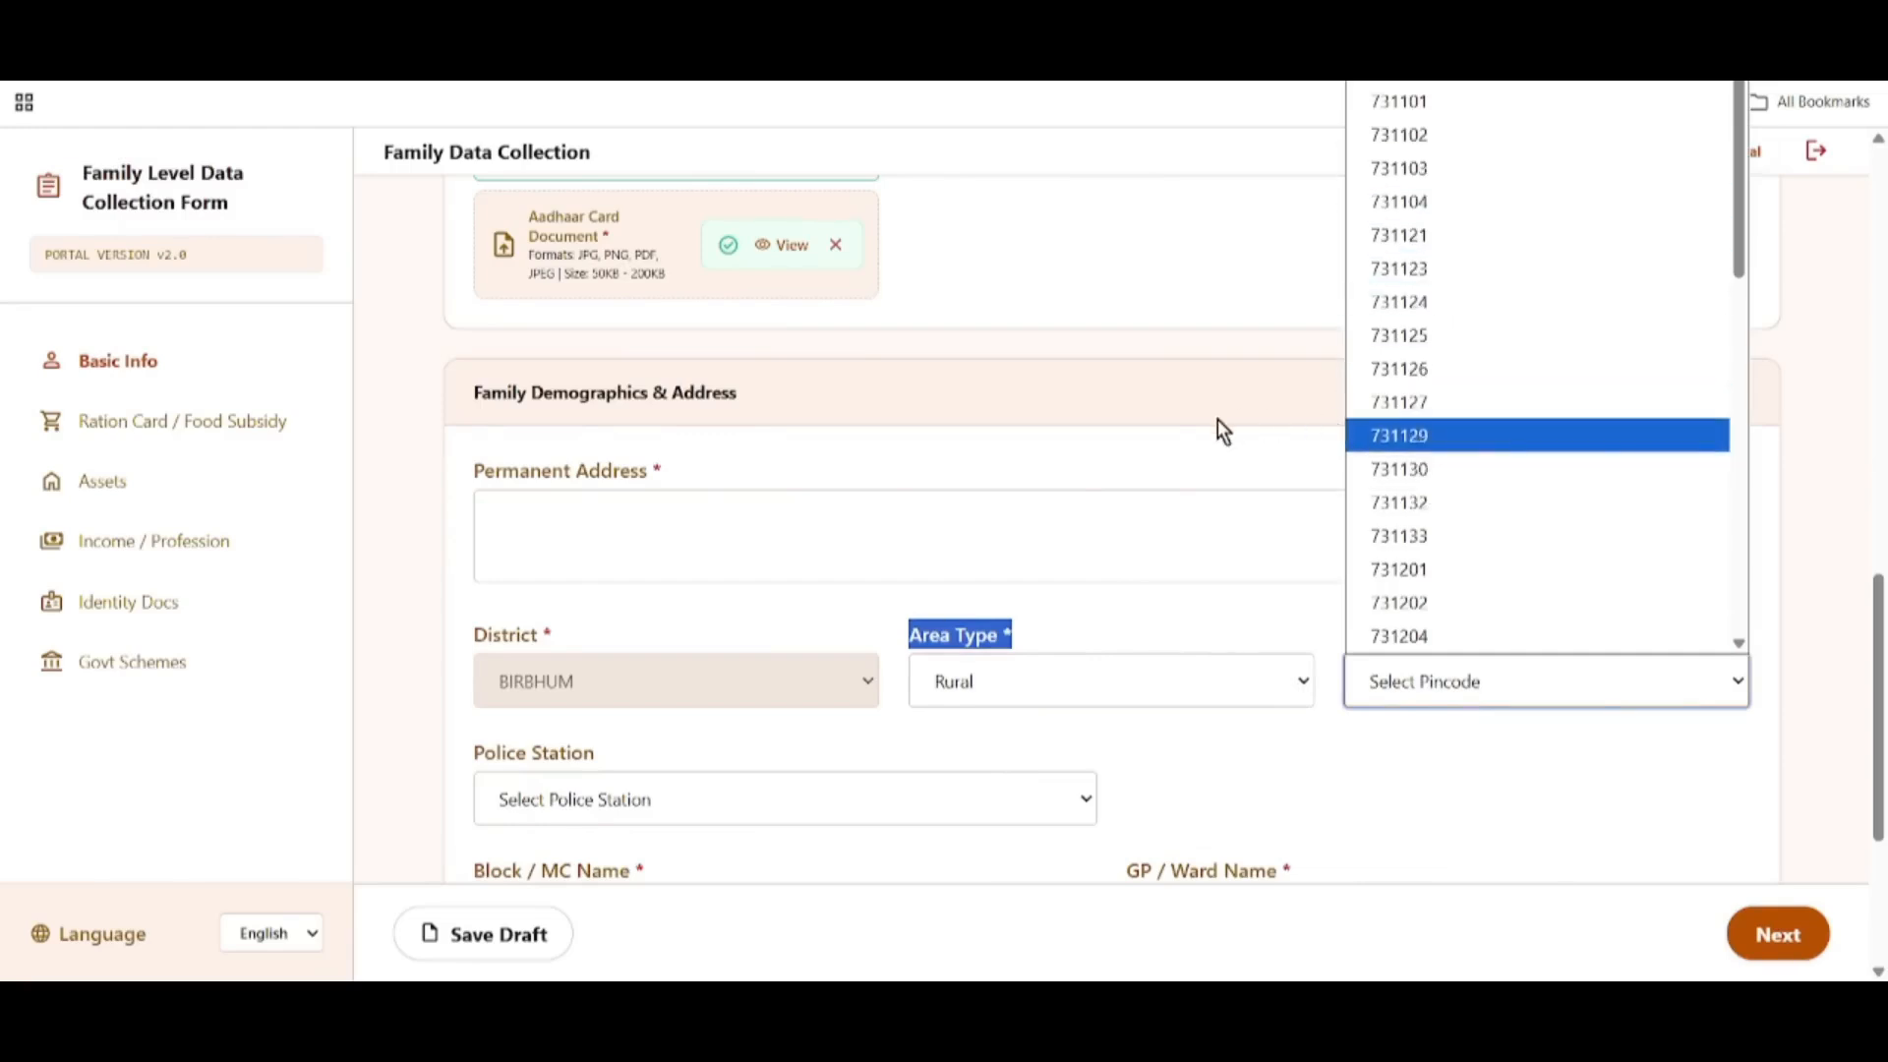
pyautogui.click(1341, 434)
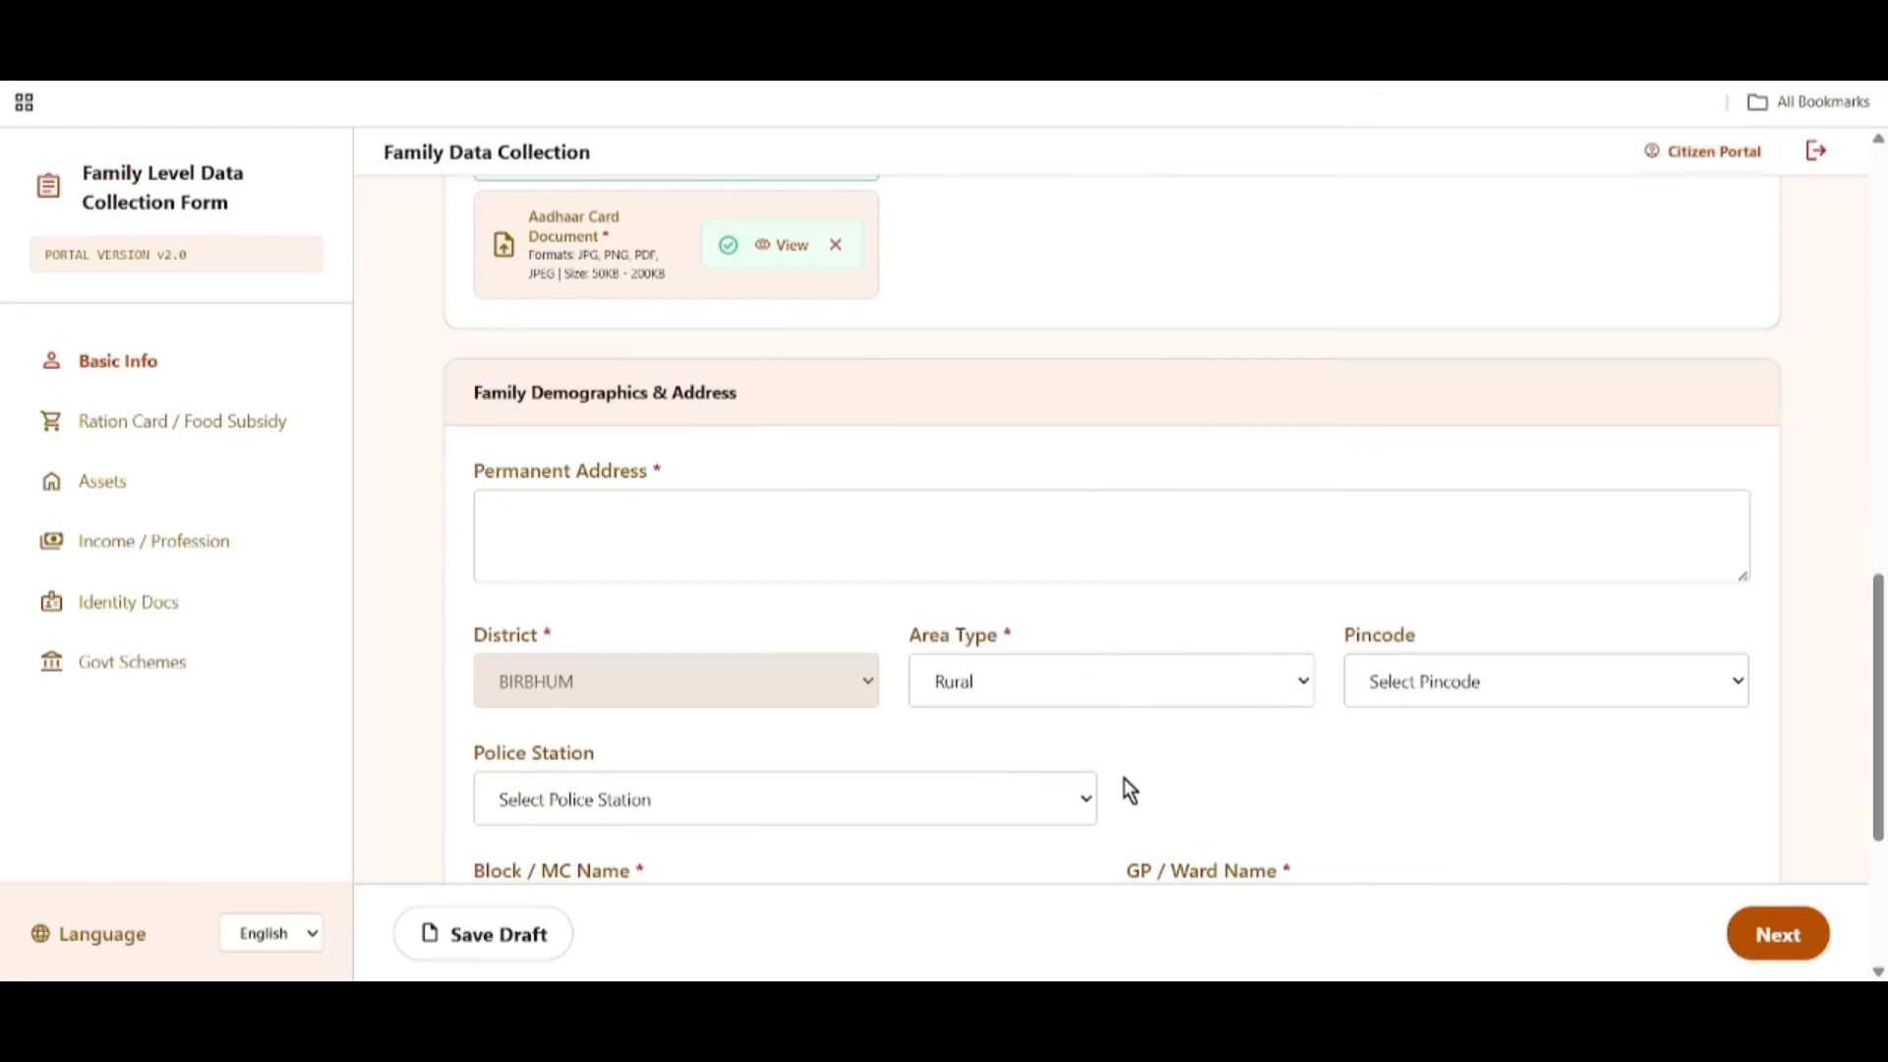
# Choose Illambazar PS as police station and MAYURESWAR-II as the block.
pyautogui.scroll(-1, 1129, 790)
pyautogui.moveTo(476, 639); pyautogui.dragTo(636, 636)
pyautogui.click(672, 679)
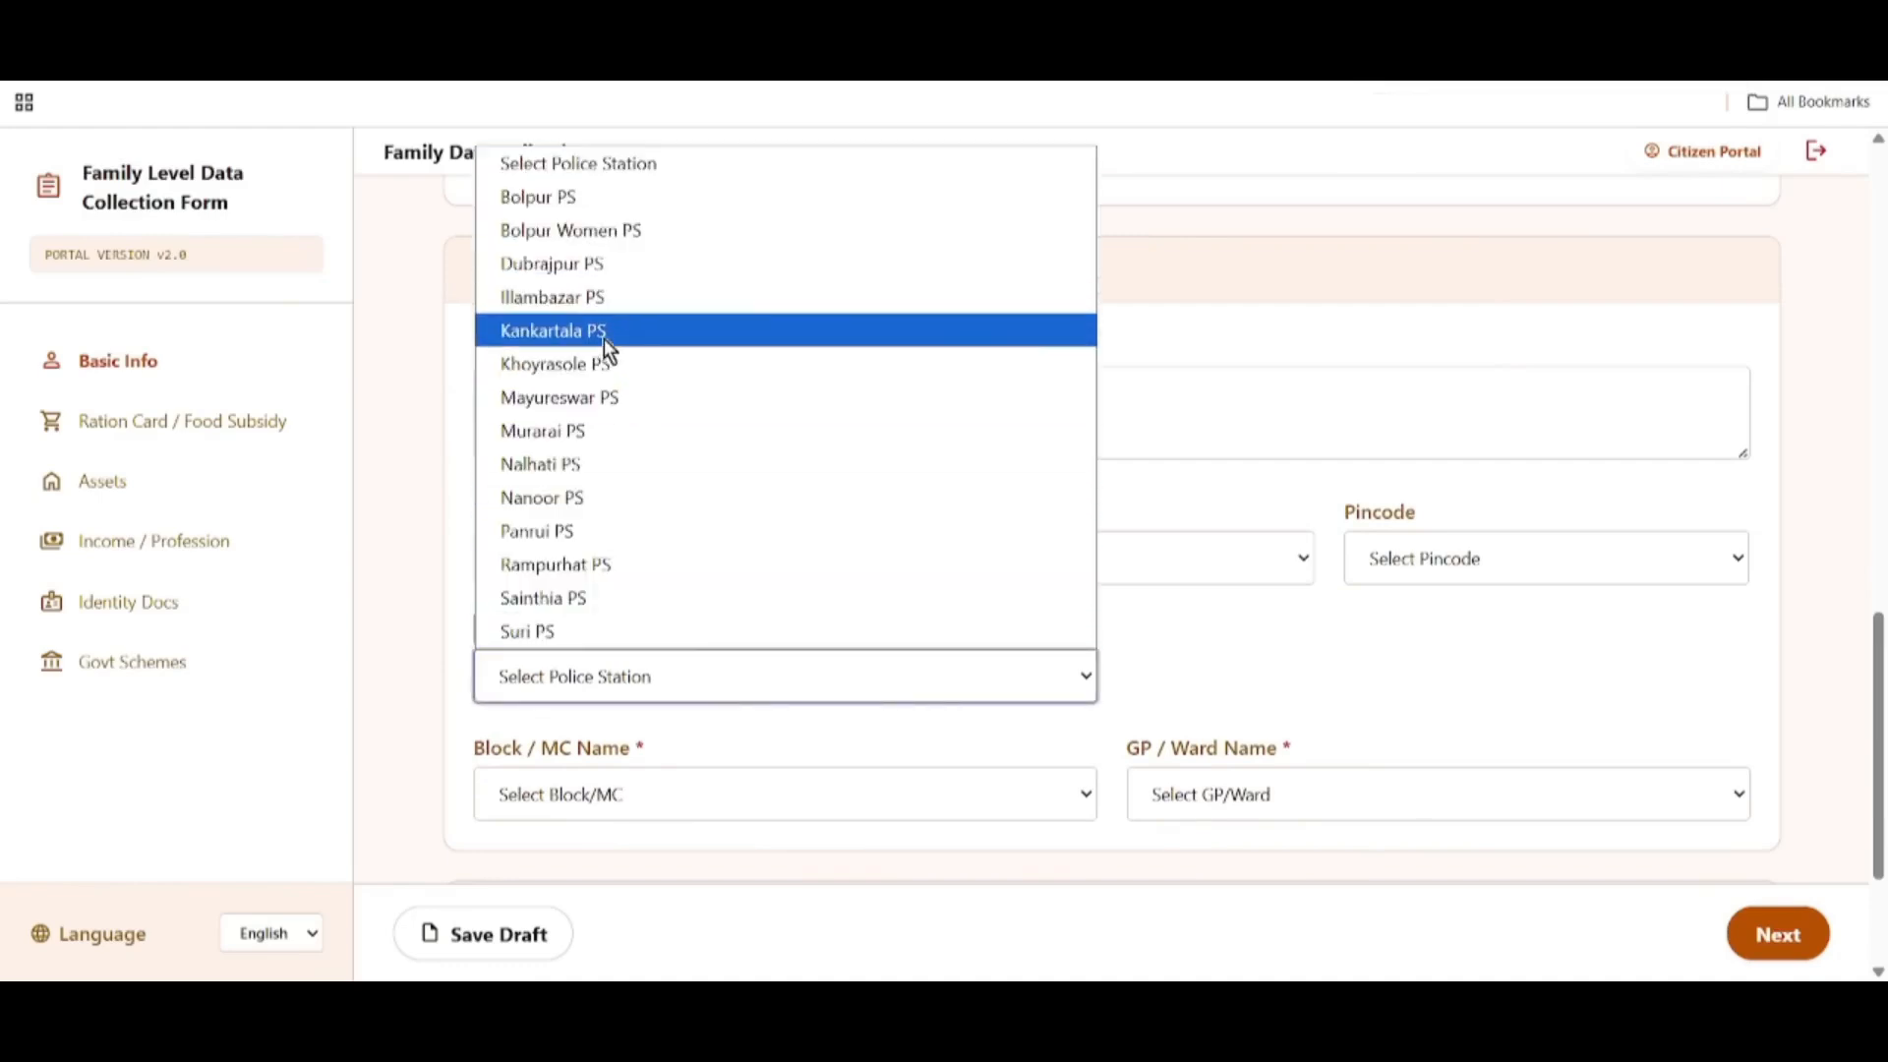
pyautogui.click(603, 308)
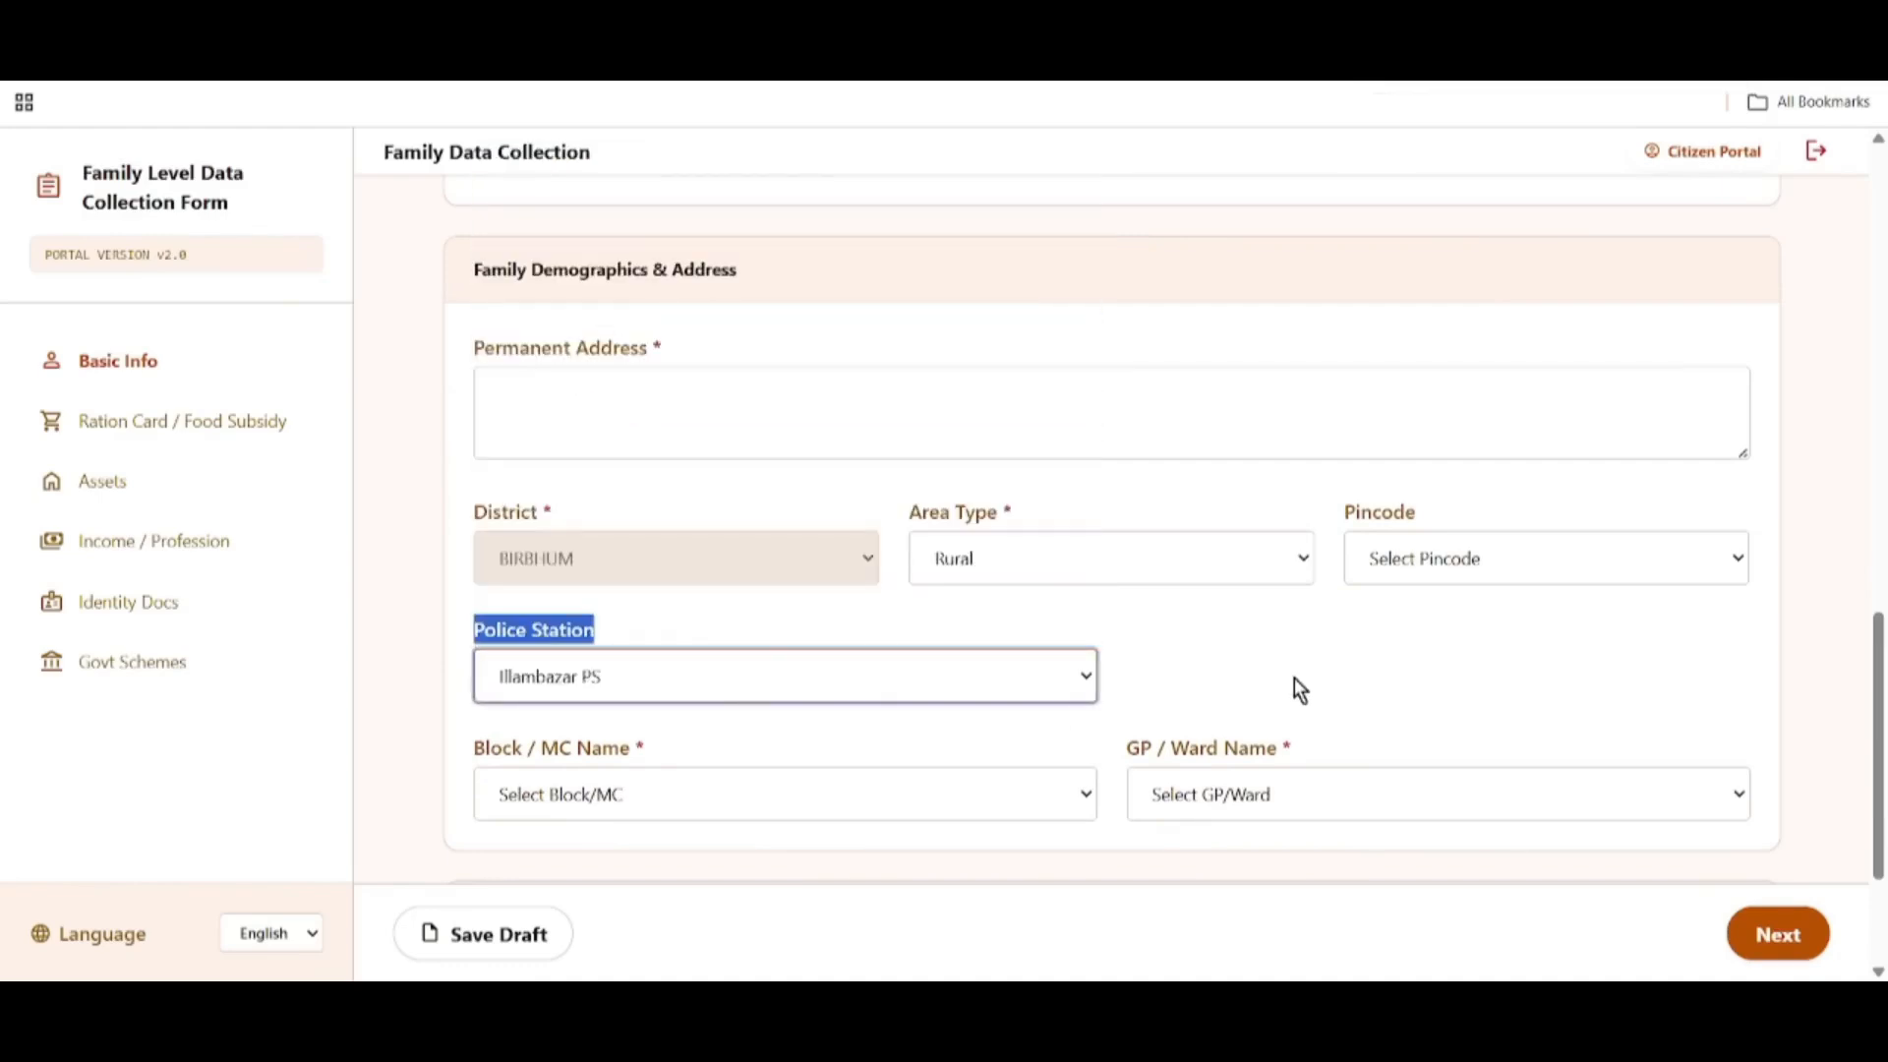
pyautogui.scroll(-2, 1295, 679)
pyautogui.moveTo(483, 512); pyautogui.dragTo(645, 495)
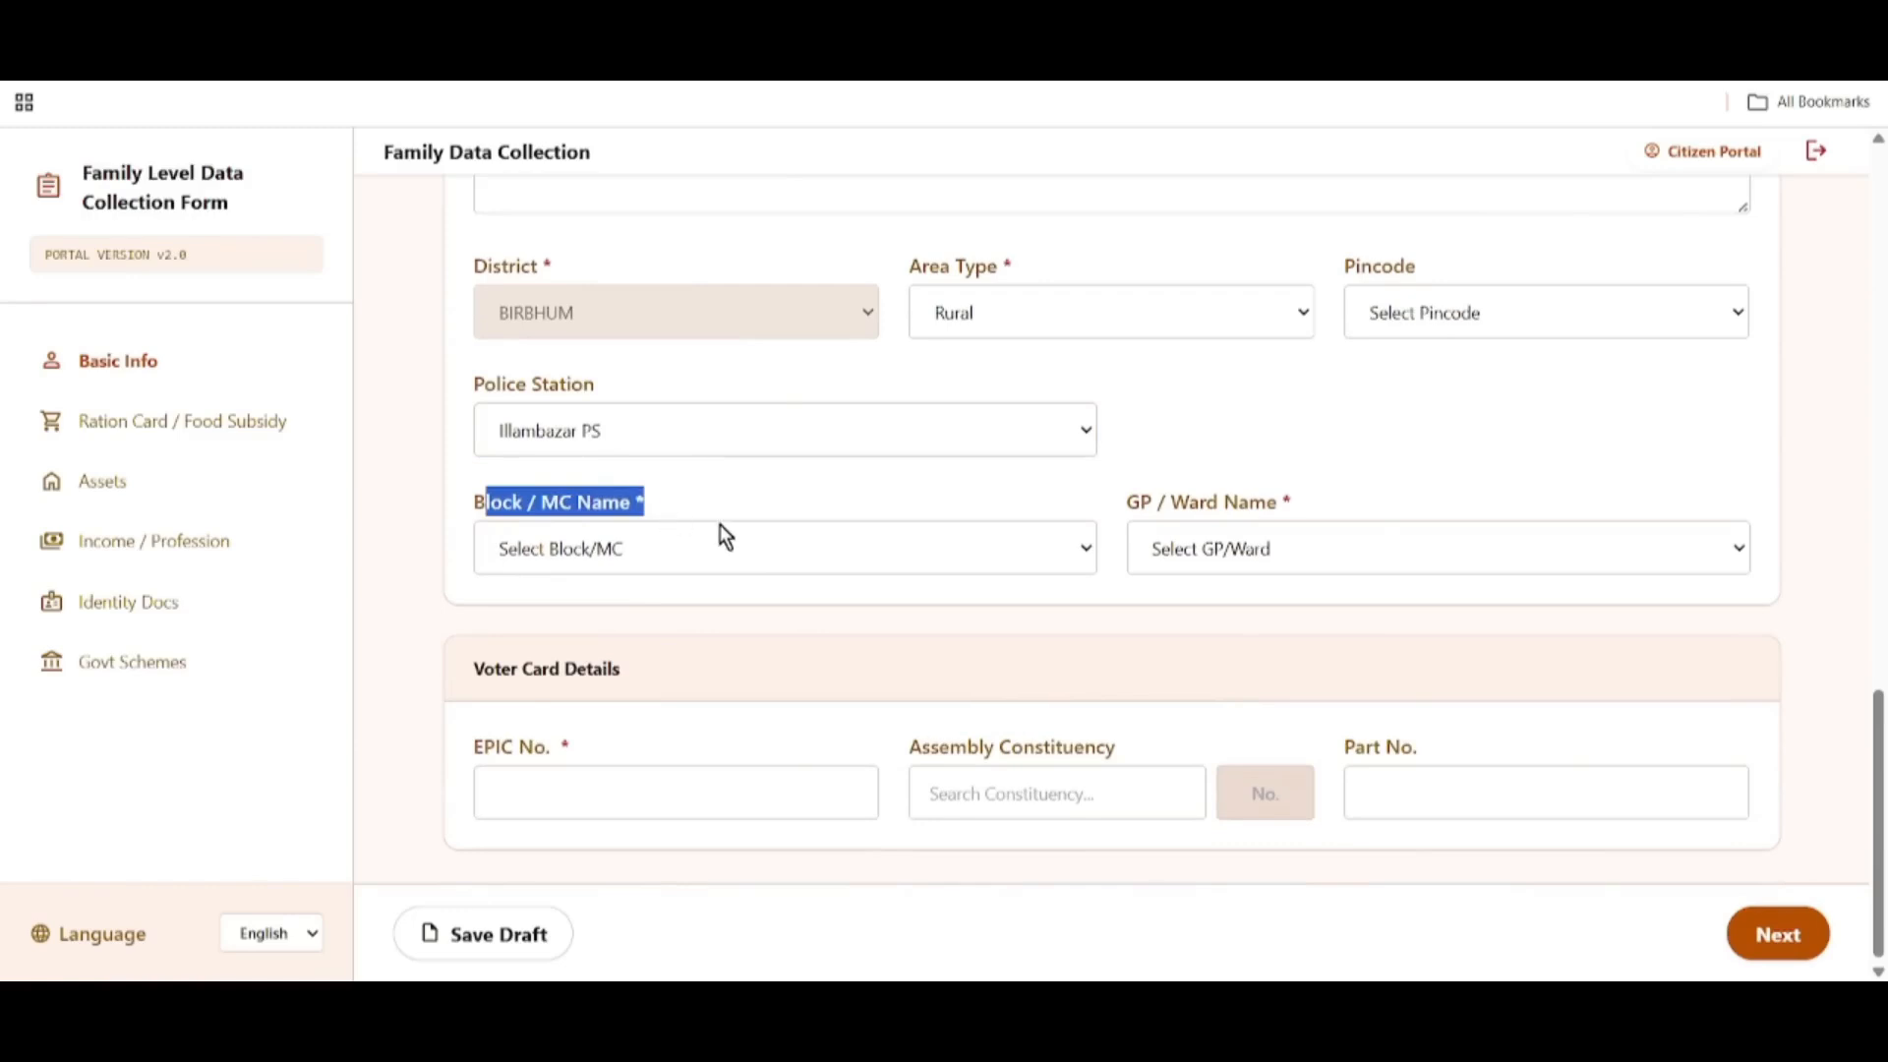
pyautogui.click(615, 548)
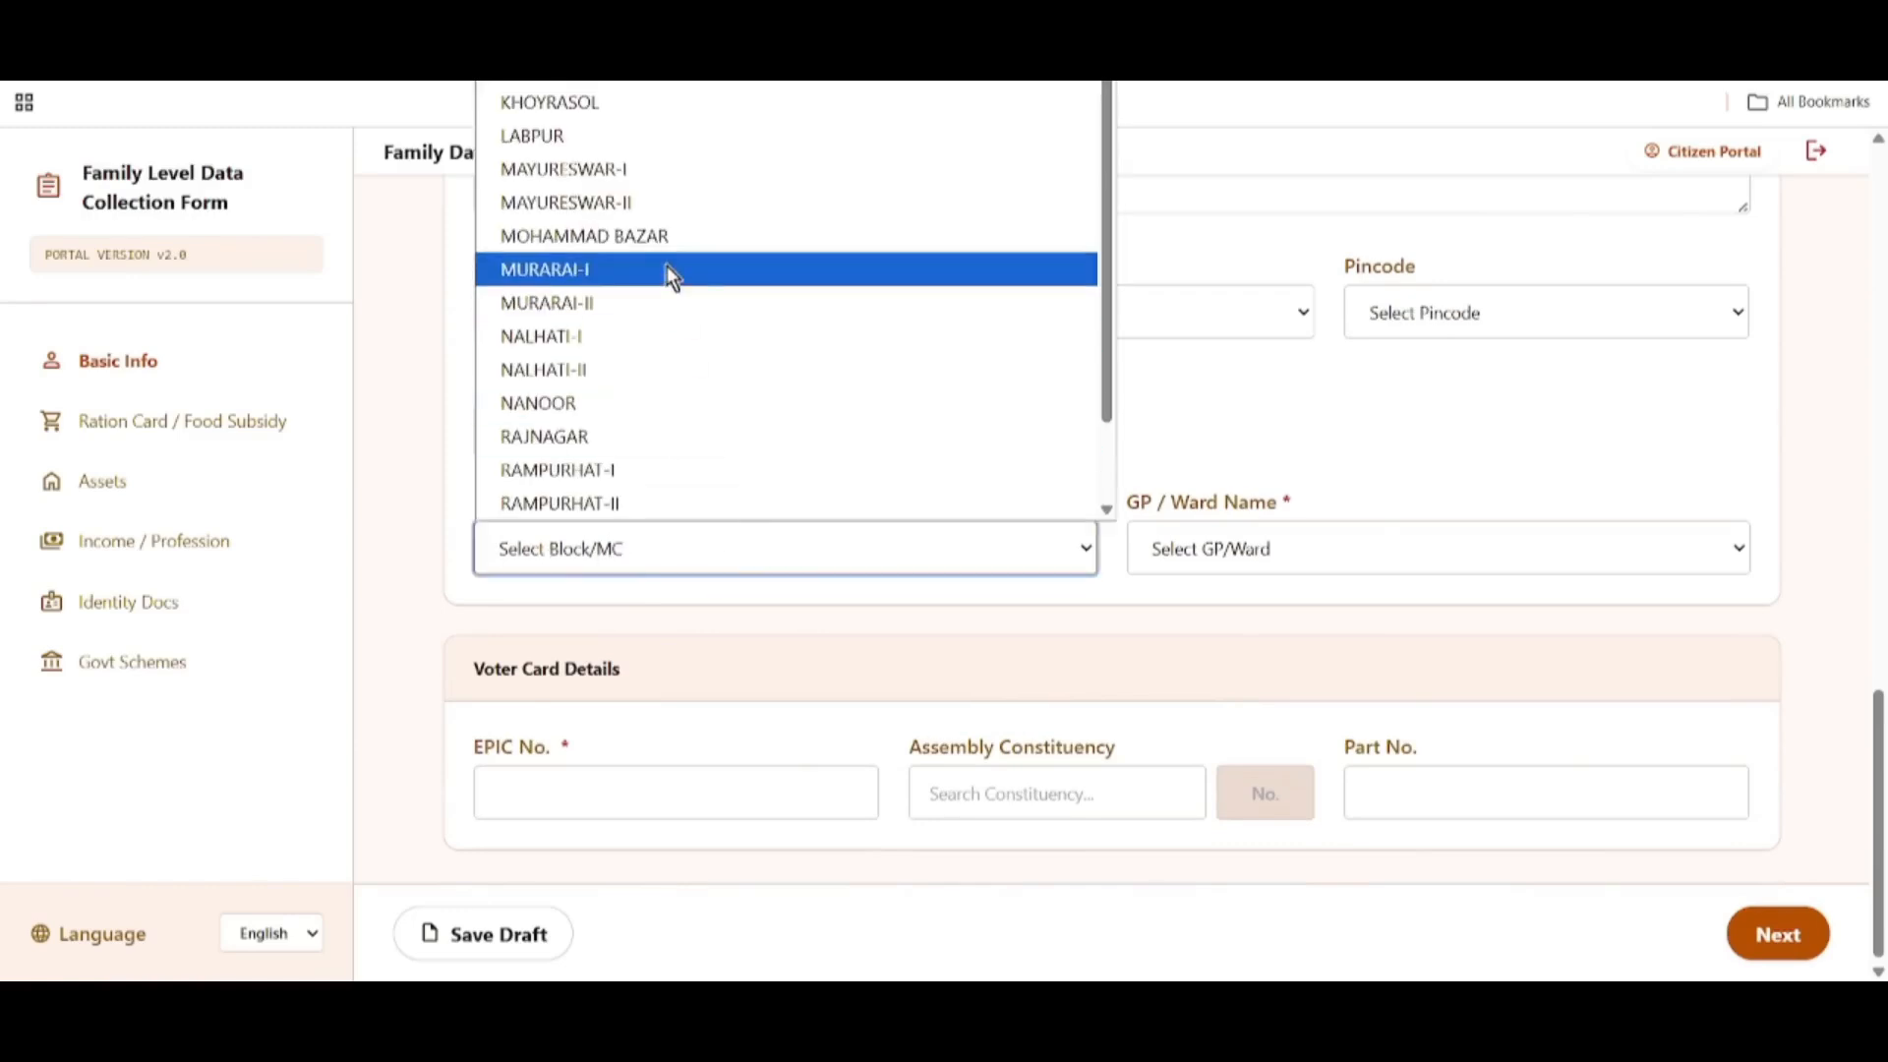
pyautogui.click(635, 199)
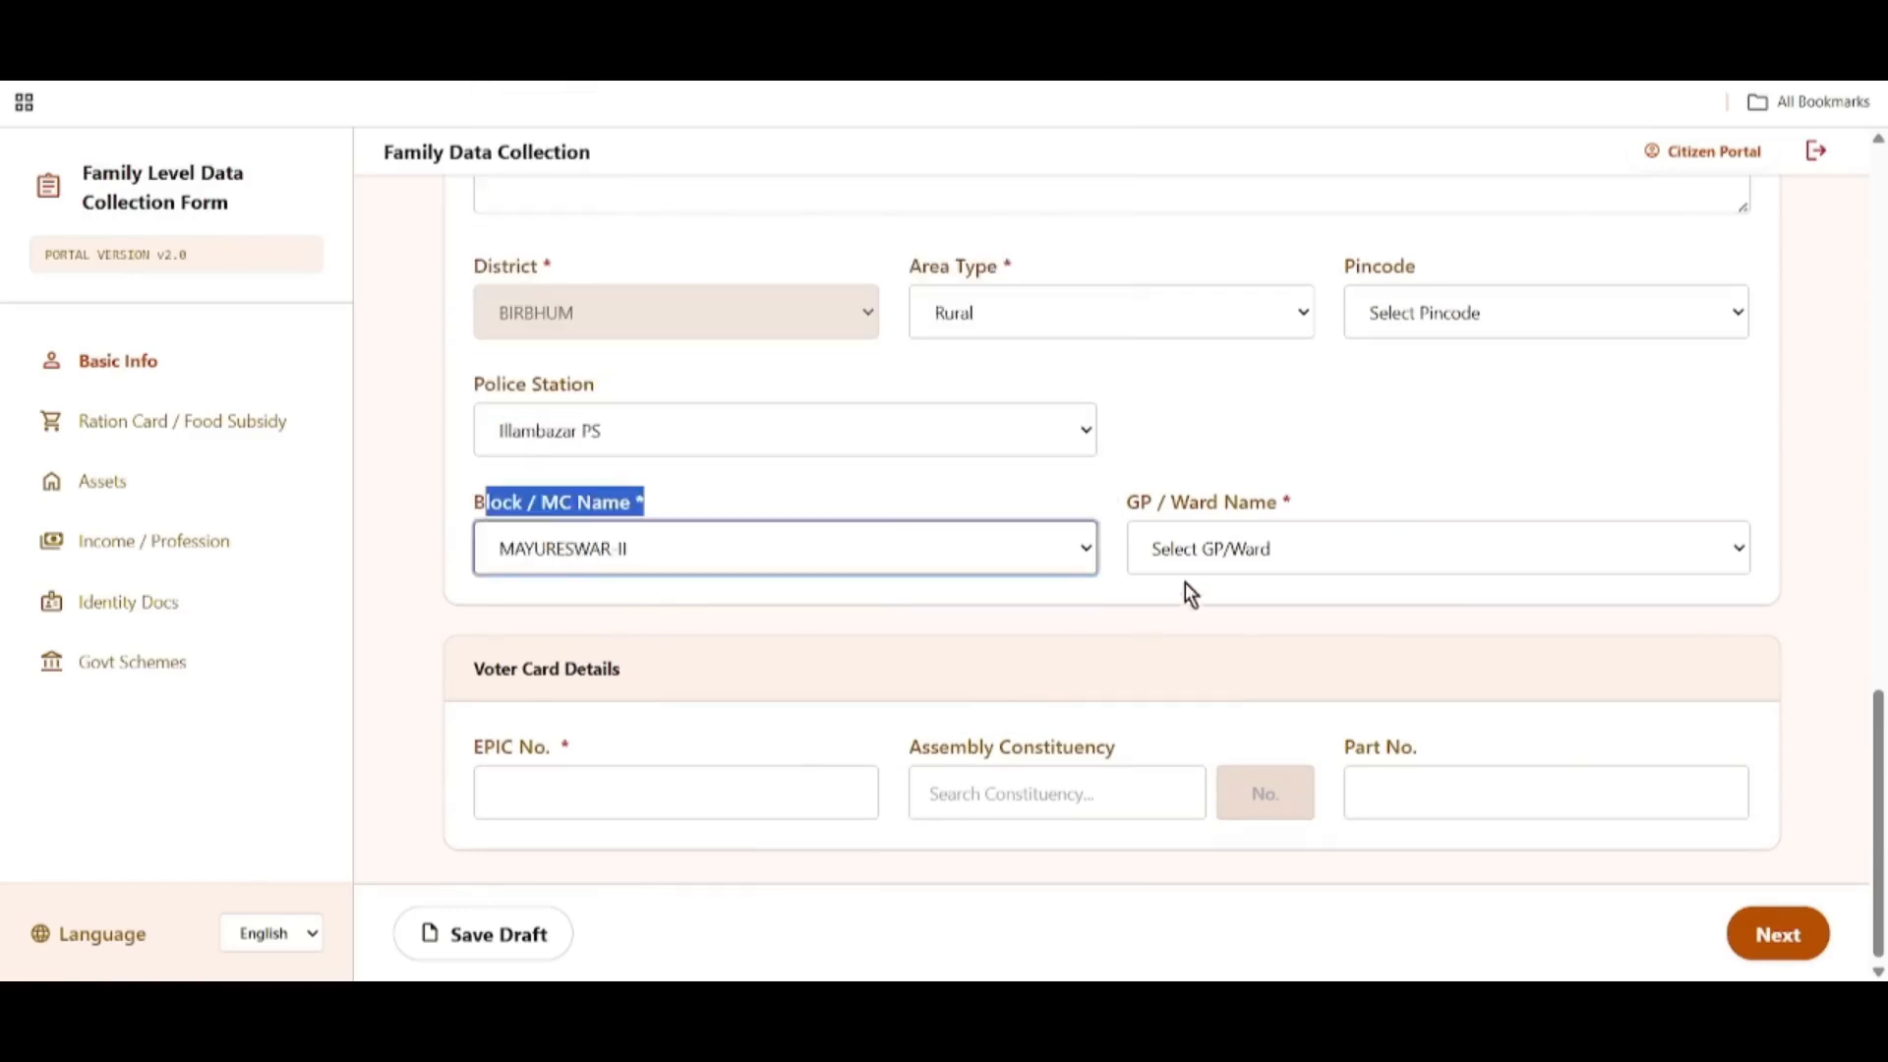
# Set the GP / Ward to KALESWAR.
pyautogui.moveTo(1119, 500); pyautogui.dragTo(1308, 509)
pyautogui.click(1272, 541)
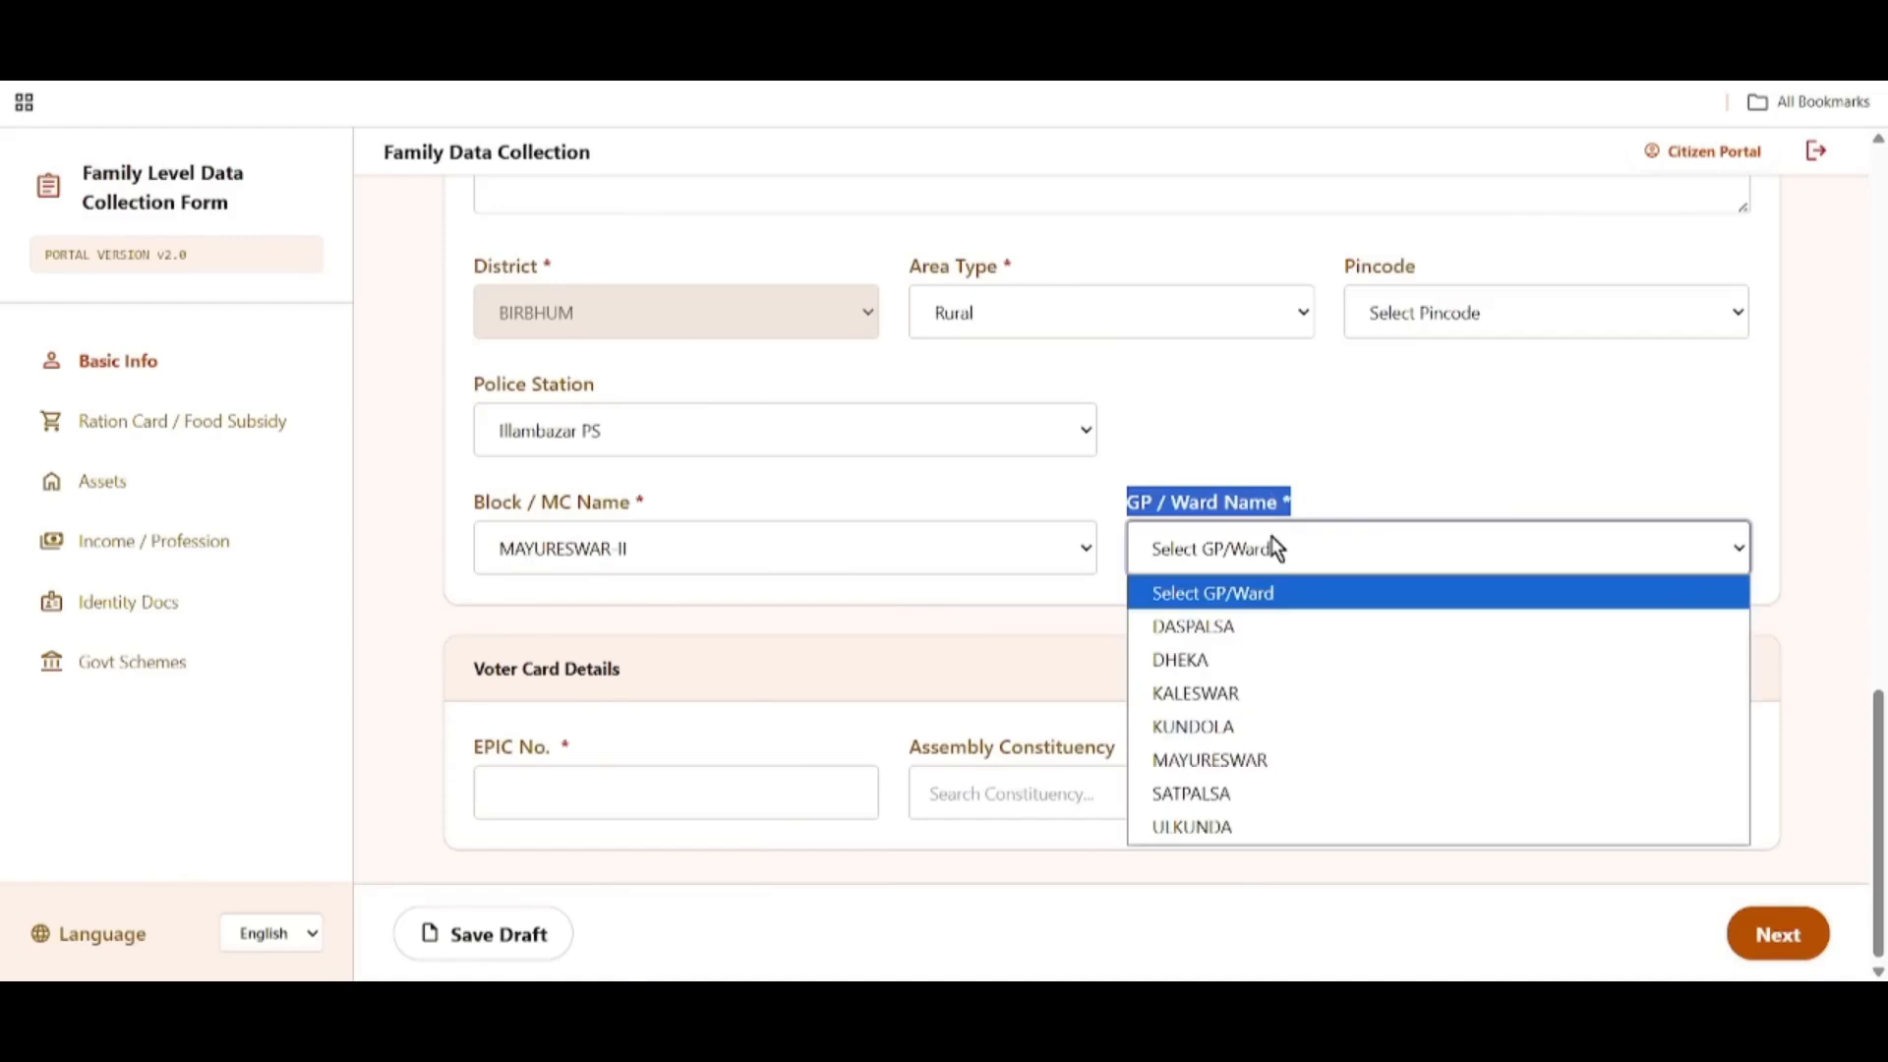
pyautogui.click(1241, 695)
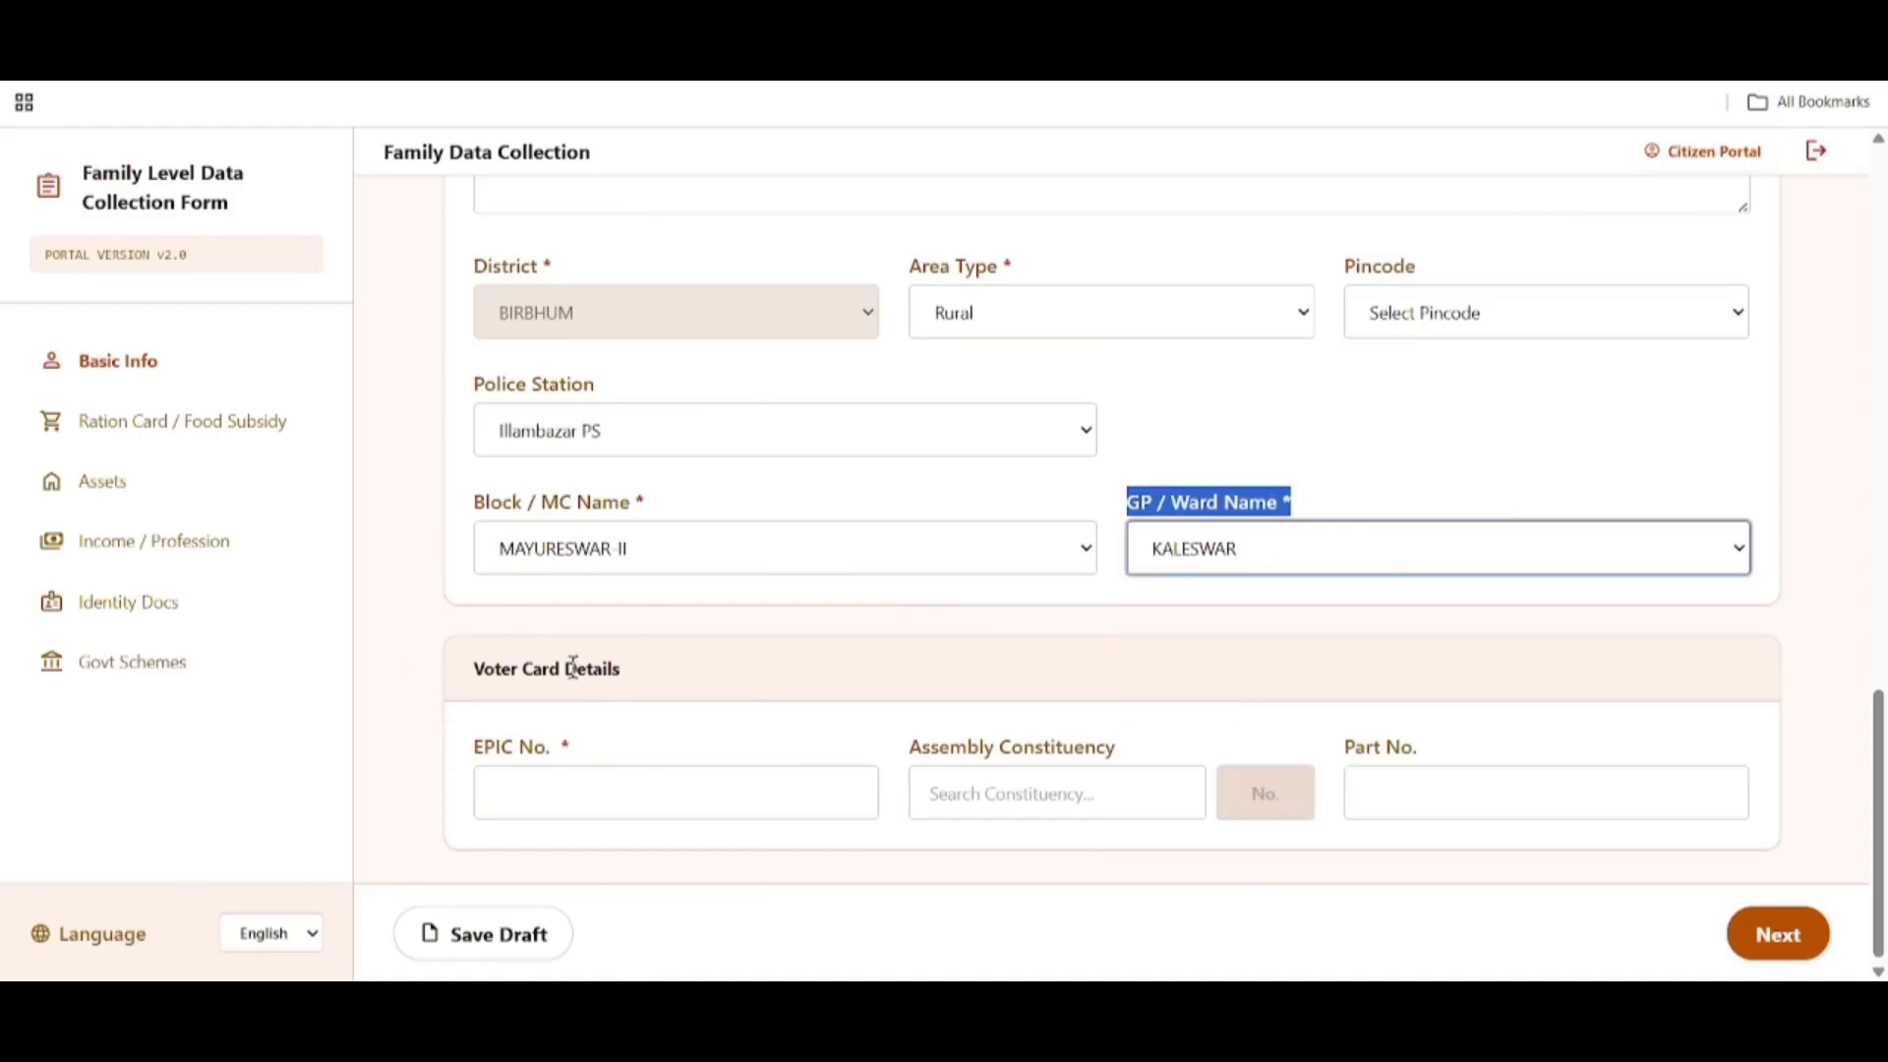
pyautogui.scroll(2, 953, 554)
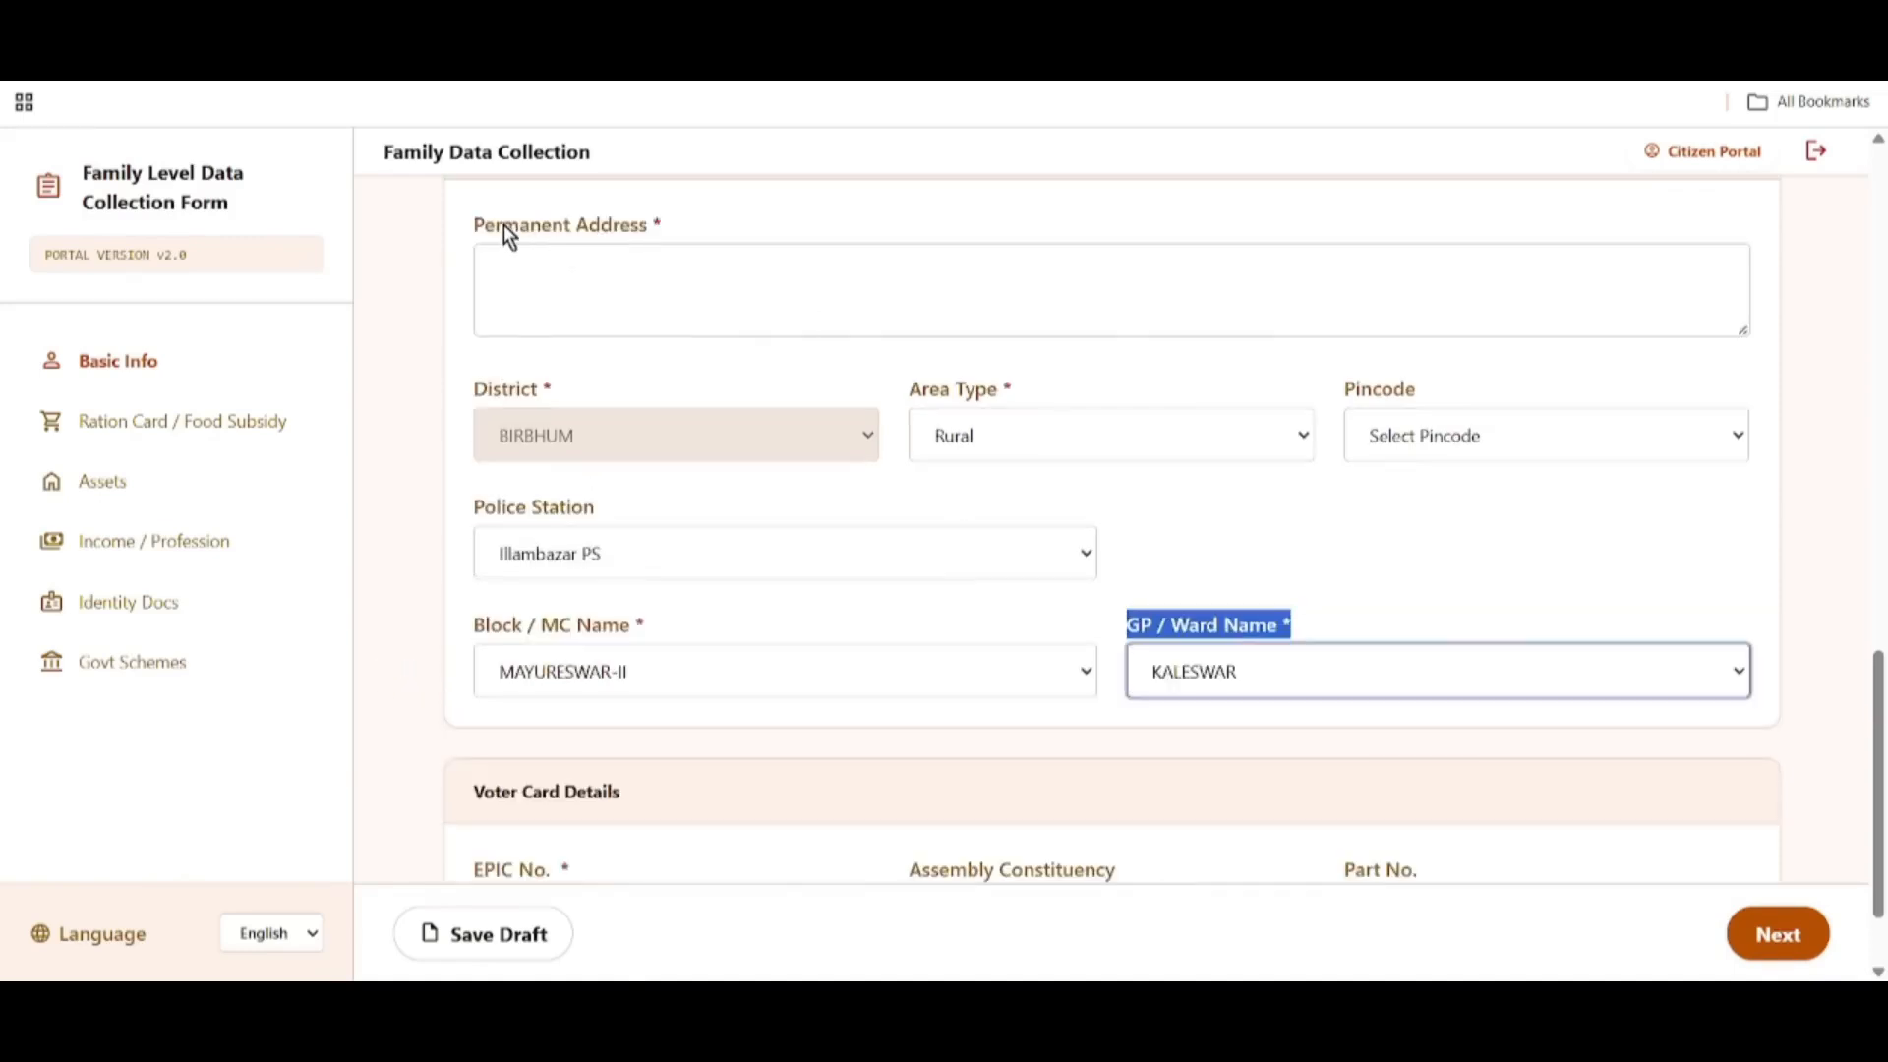
pyautogui.moveTo(489, 224); pyautogui.dragTo(754, 312)
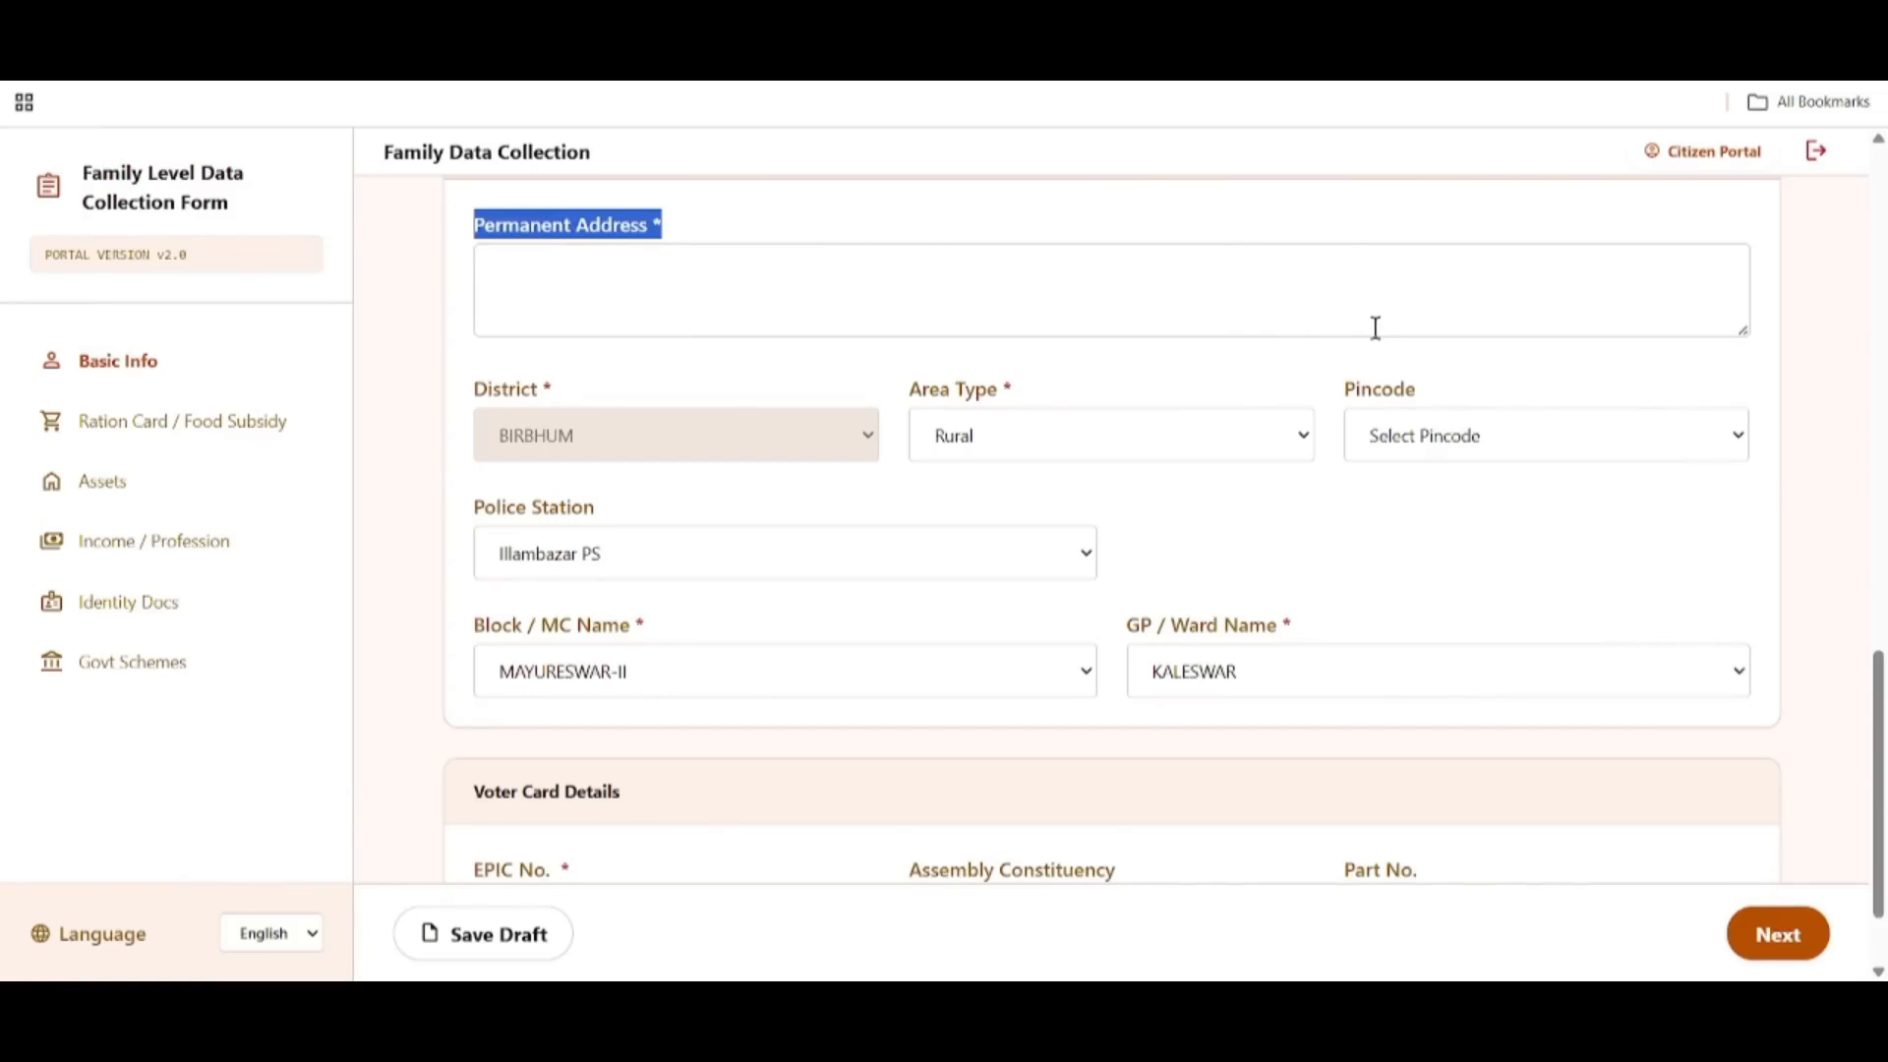
pyautogui.moveTo(473, 662); pyautogui.dragTo(617, 663)
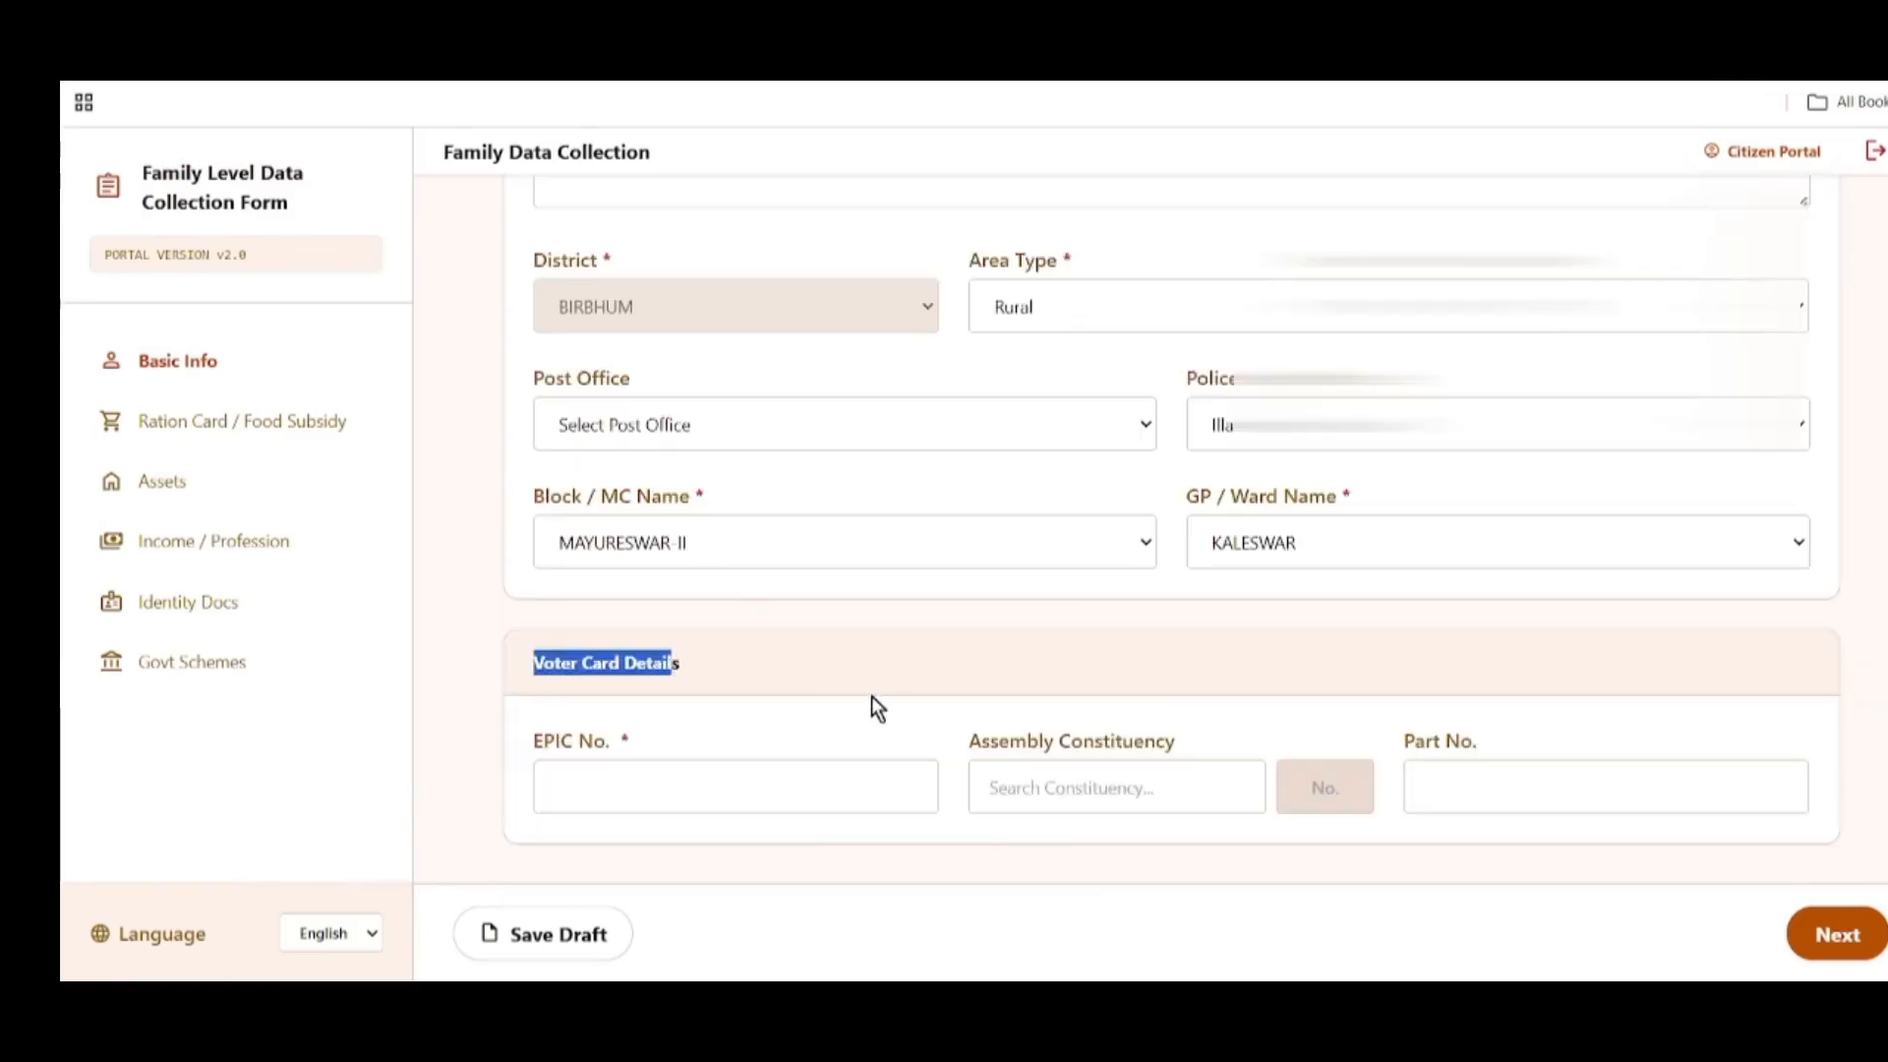
pyautogui.click(532, 752)
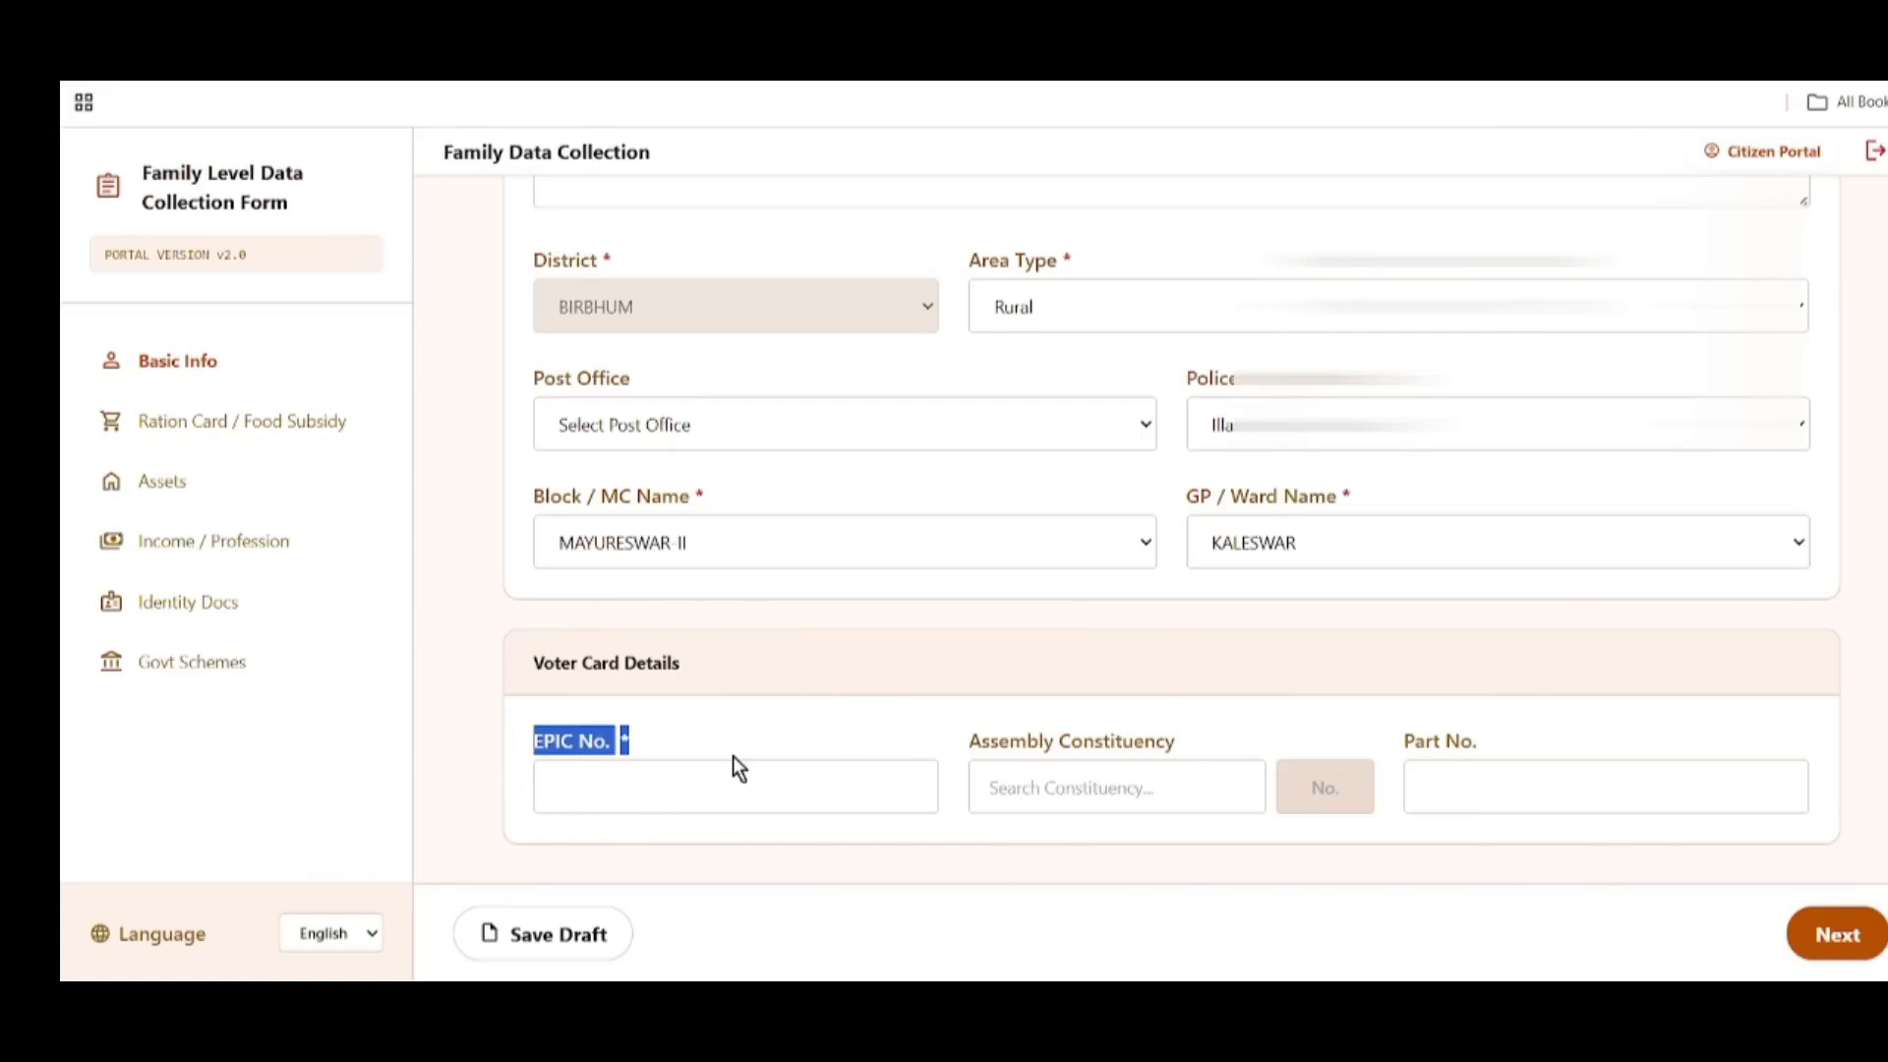
pyautogui.moveTo(974, 744); pyautogui.dragTo(1172, 753)
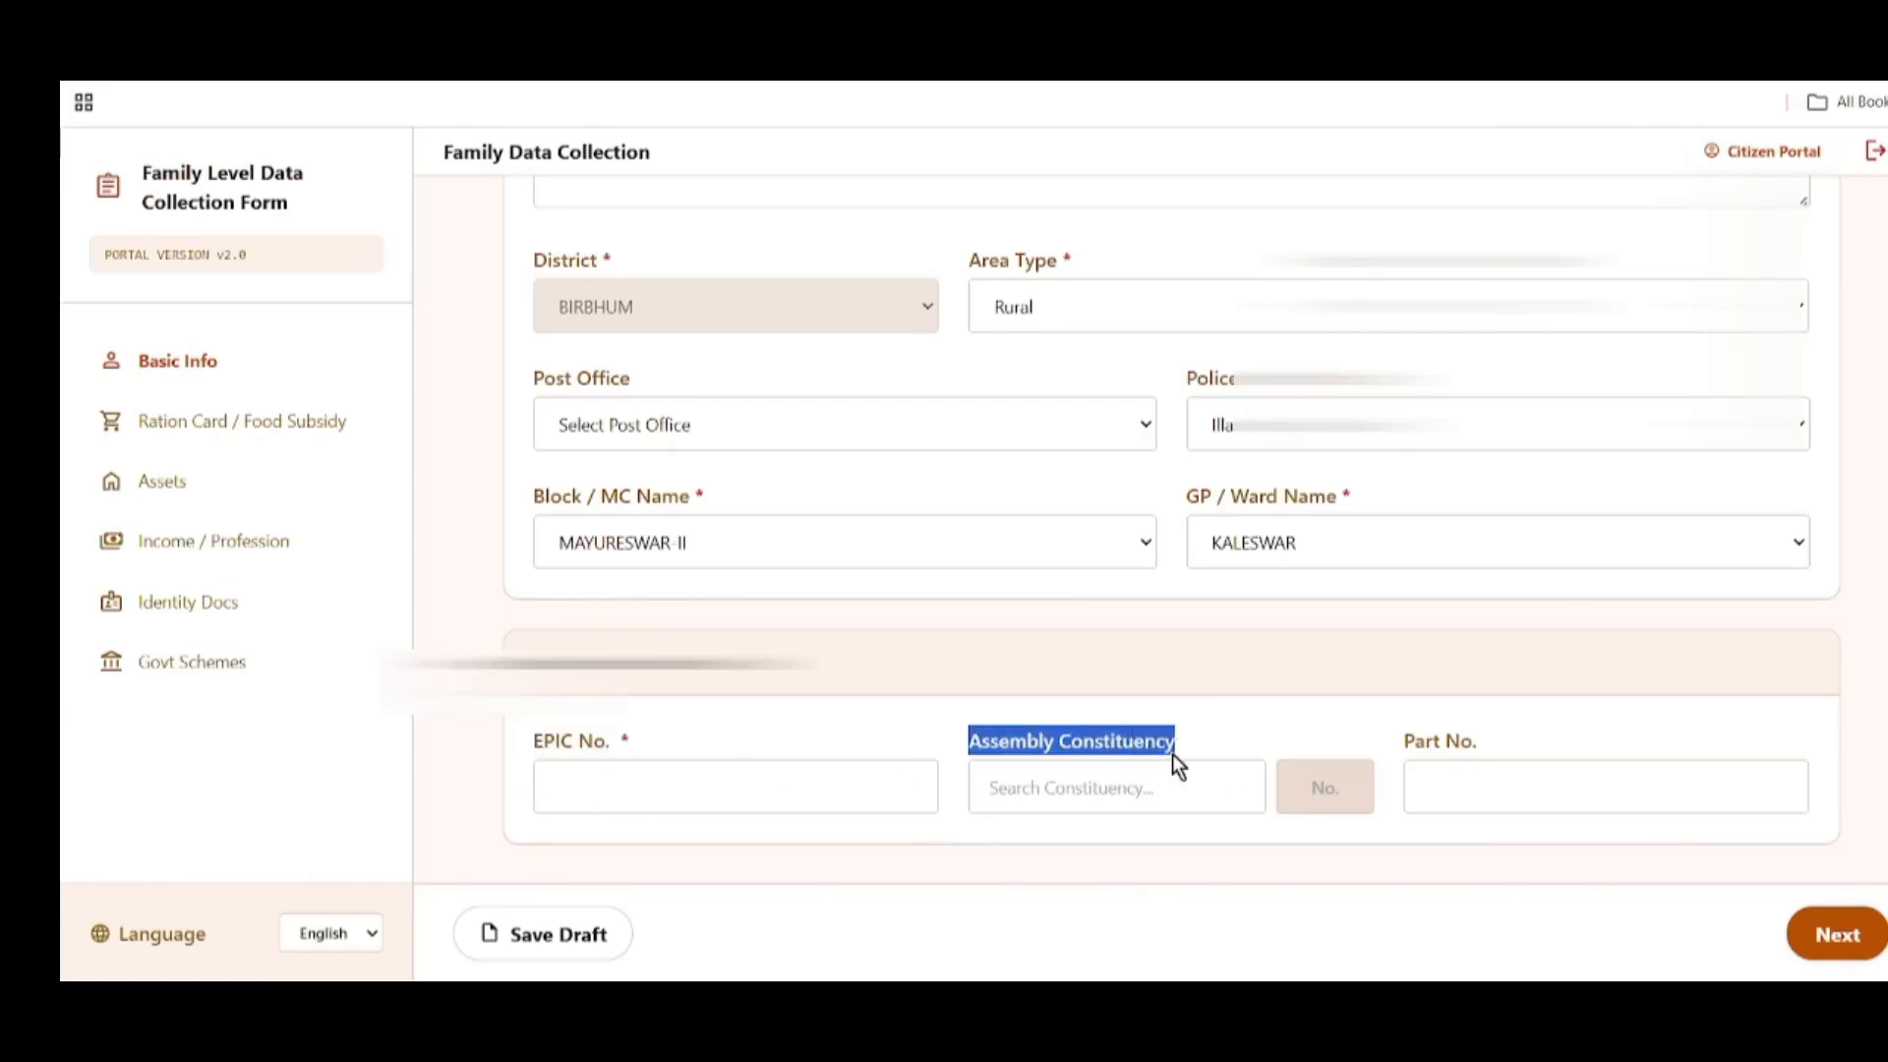
pyautogui.moveTo(1403, 738); pyautogui.dragTo(1495, 765)
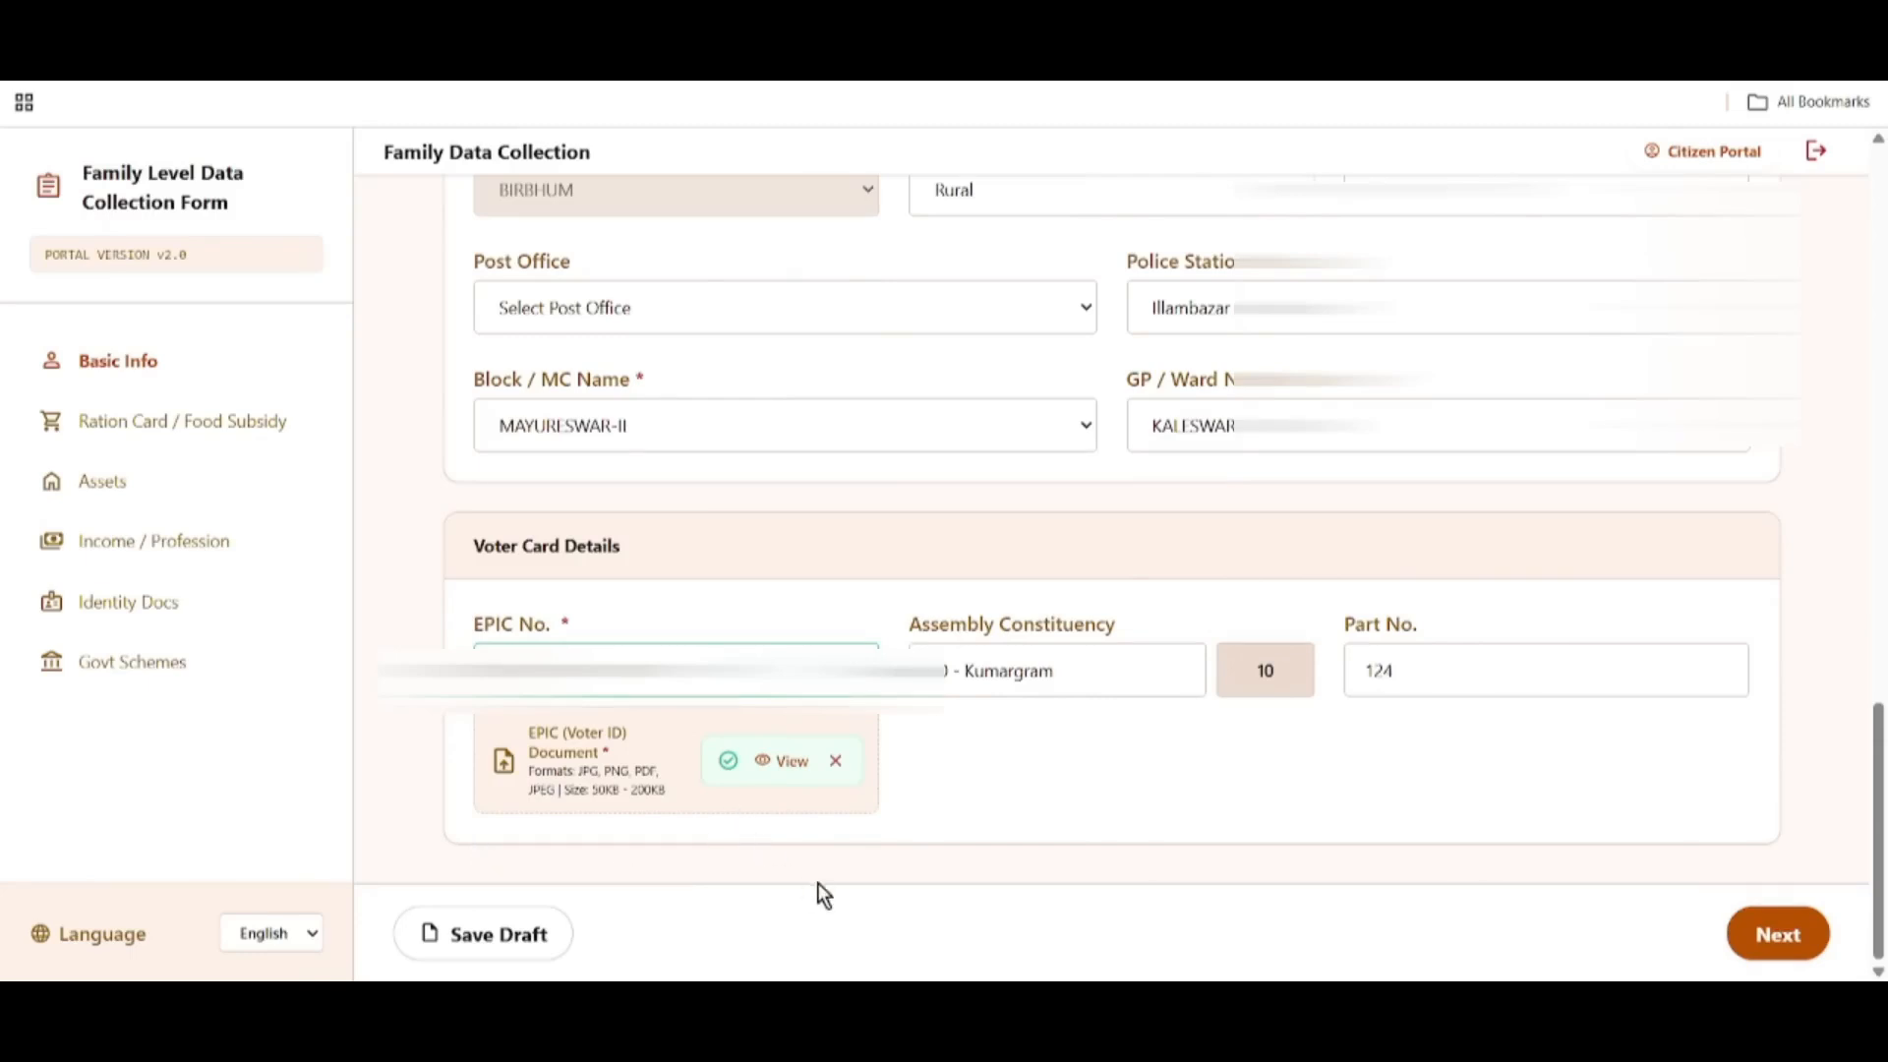
pyautogui.click(497, 943)
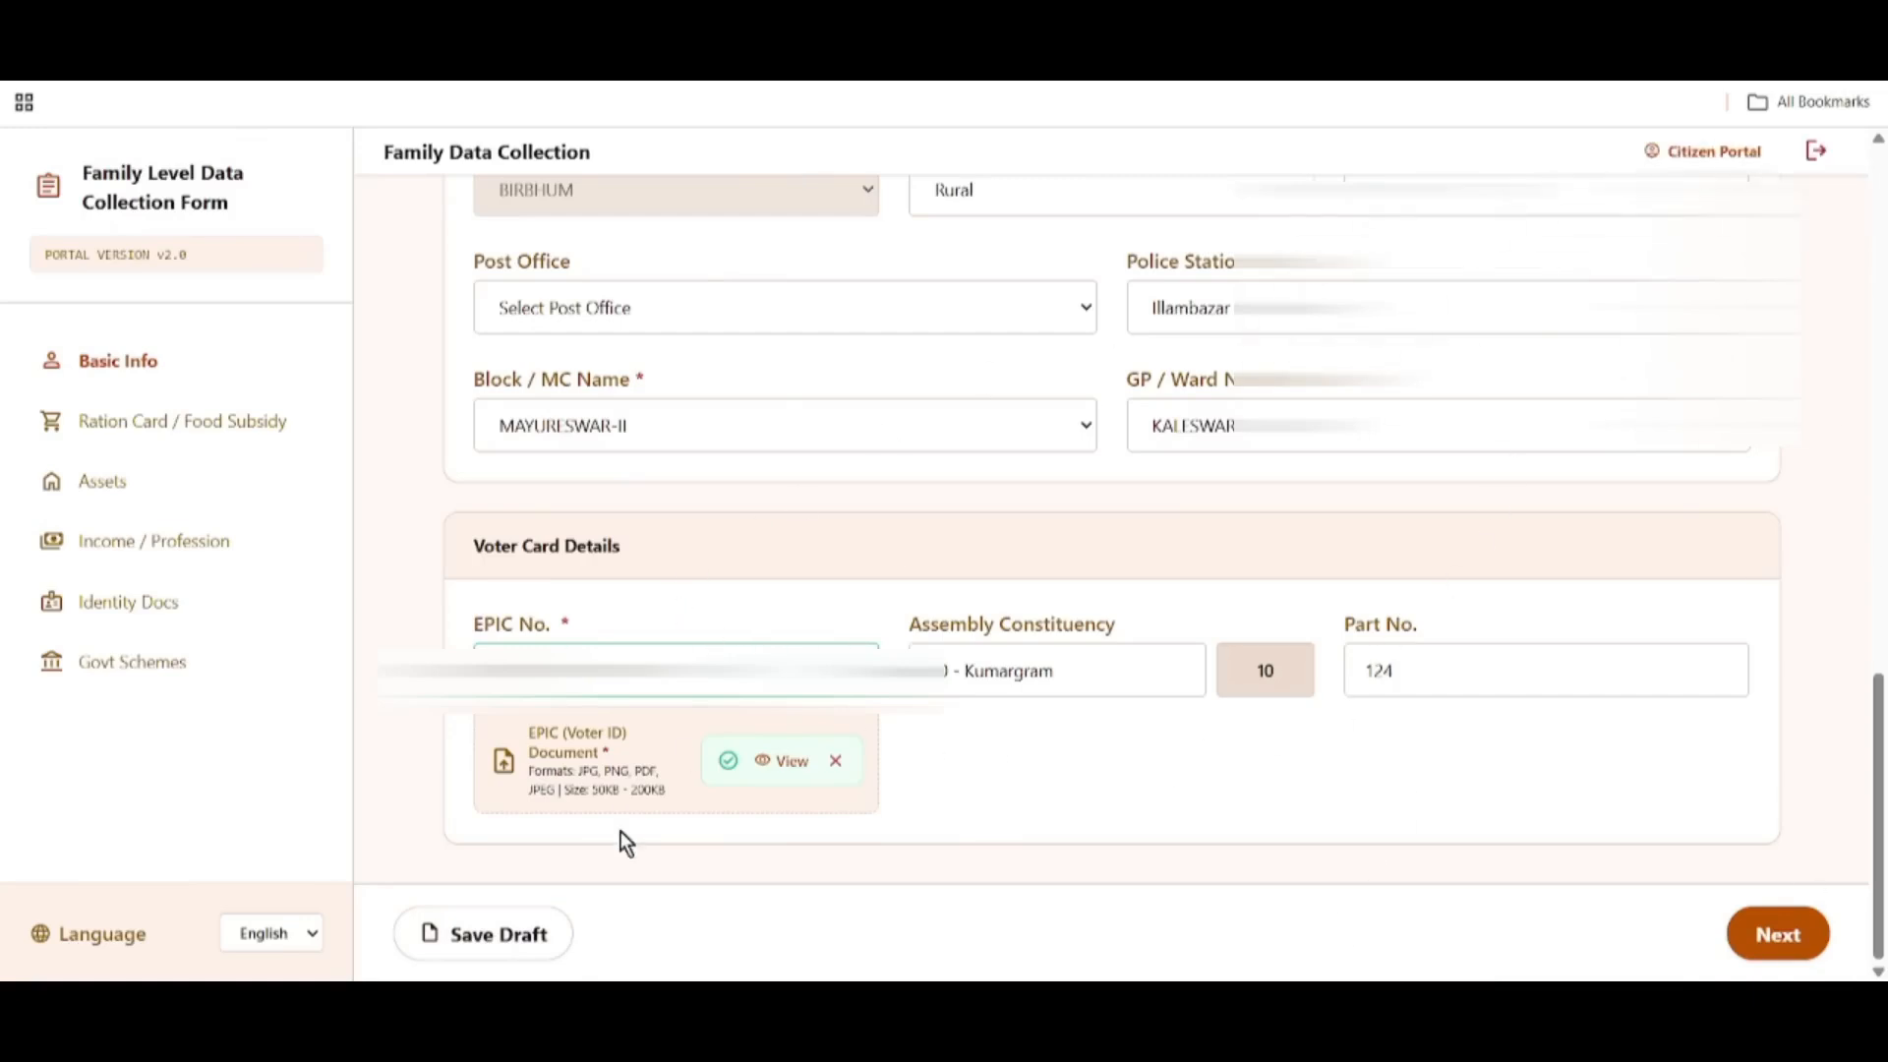
# Go to the Ration Card / Food Subsidy step and answer Yes to having a digital ration card.
pyautogui.click(1782, 935)
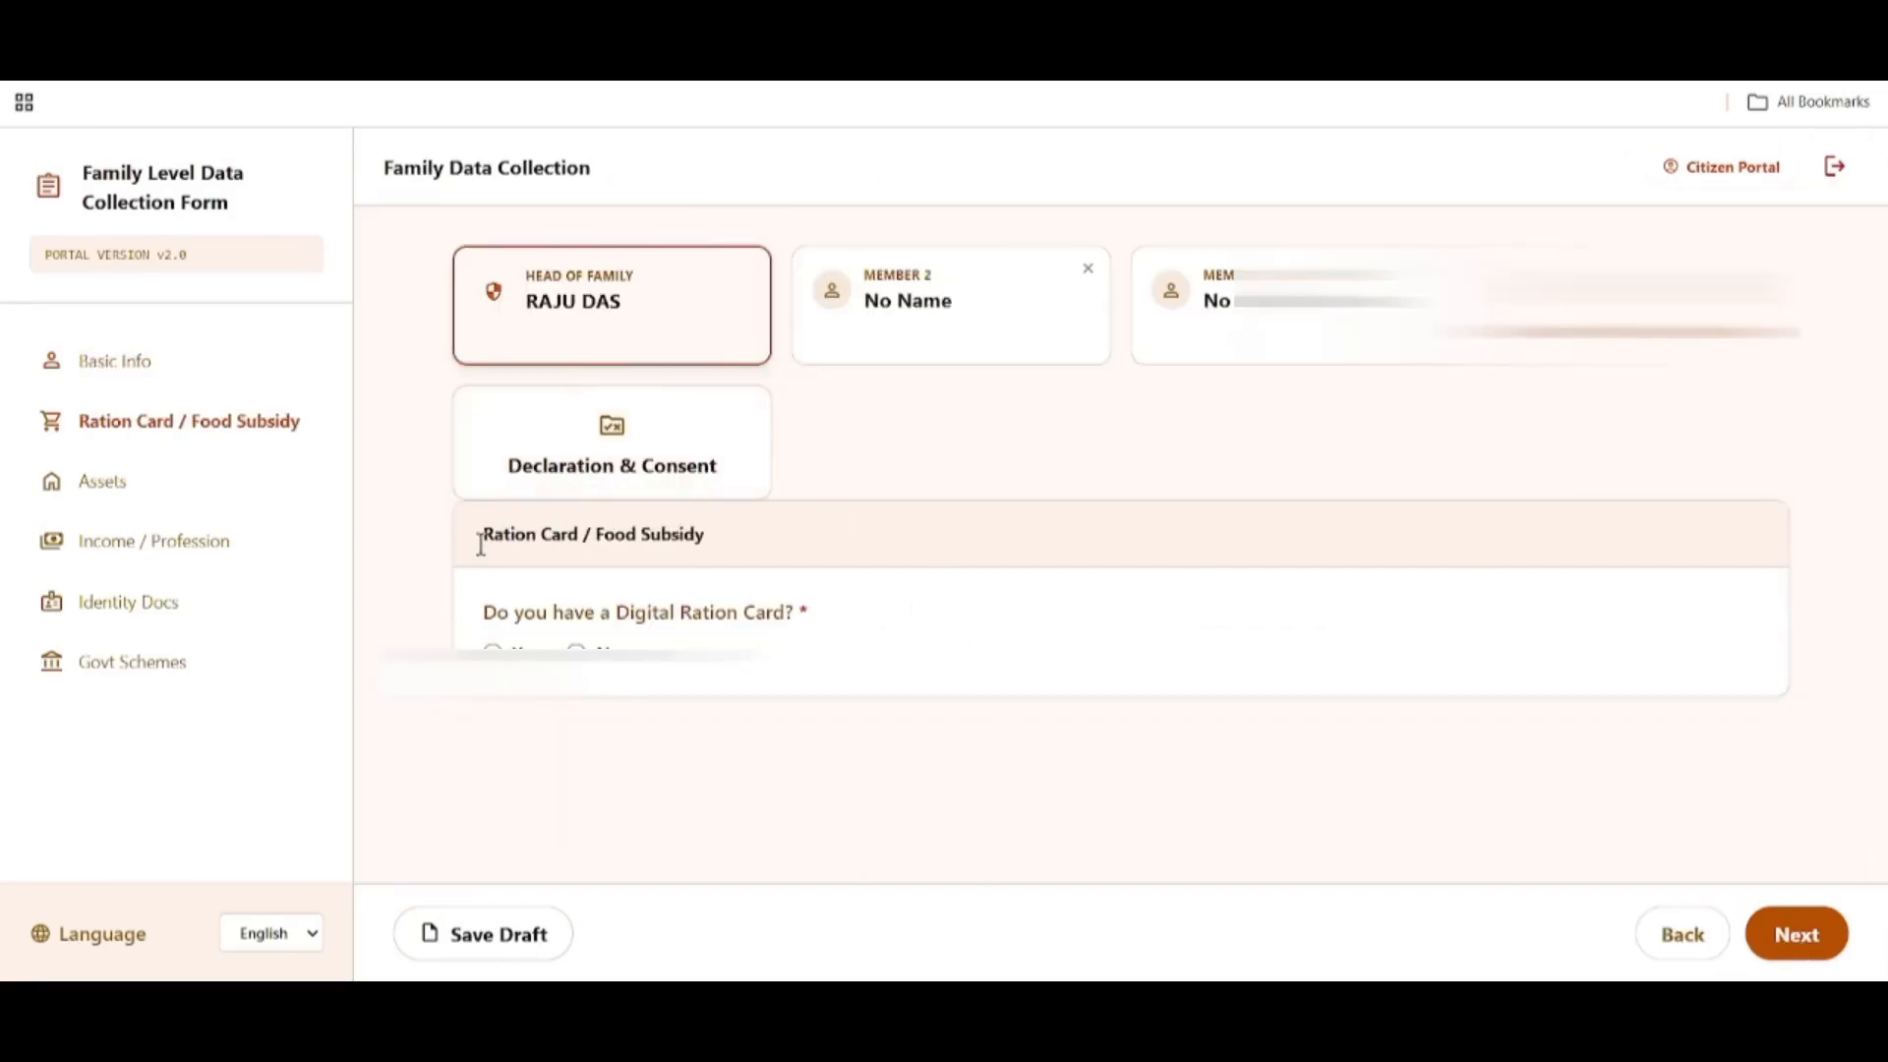
pyautogui.moveTo(479, 536); pyautogui.dragTo(729, 546)
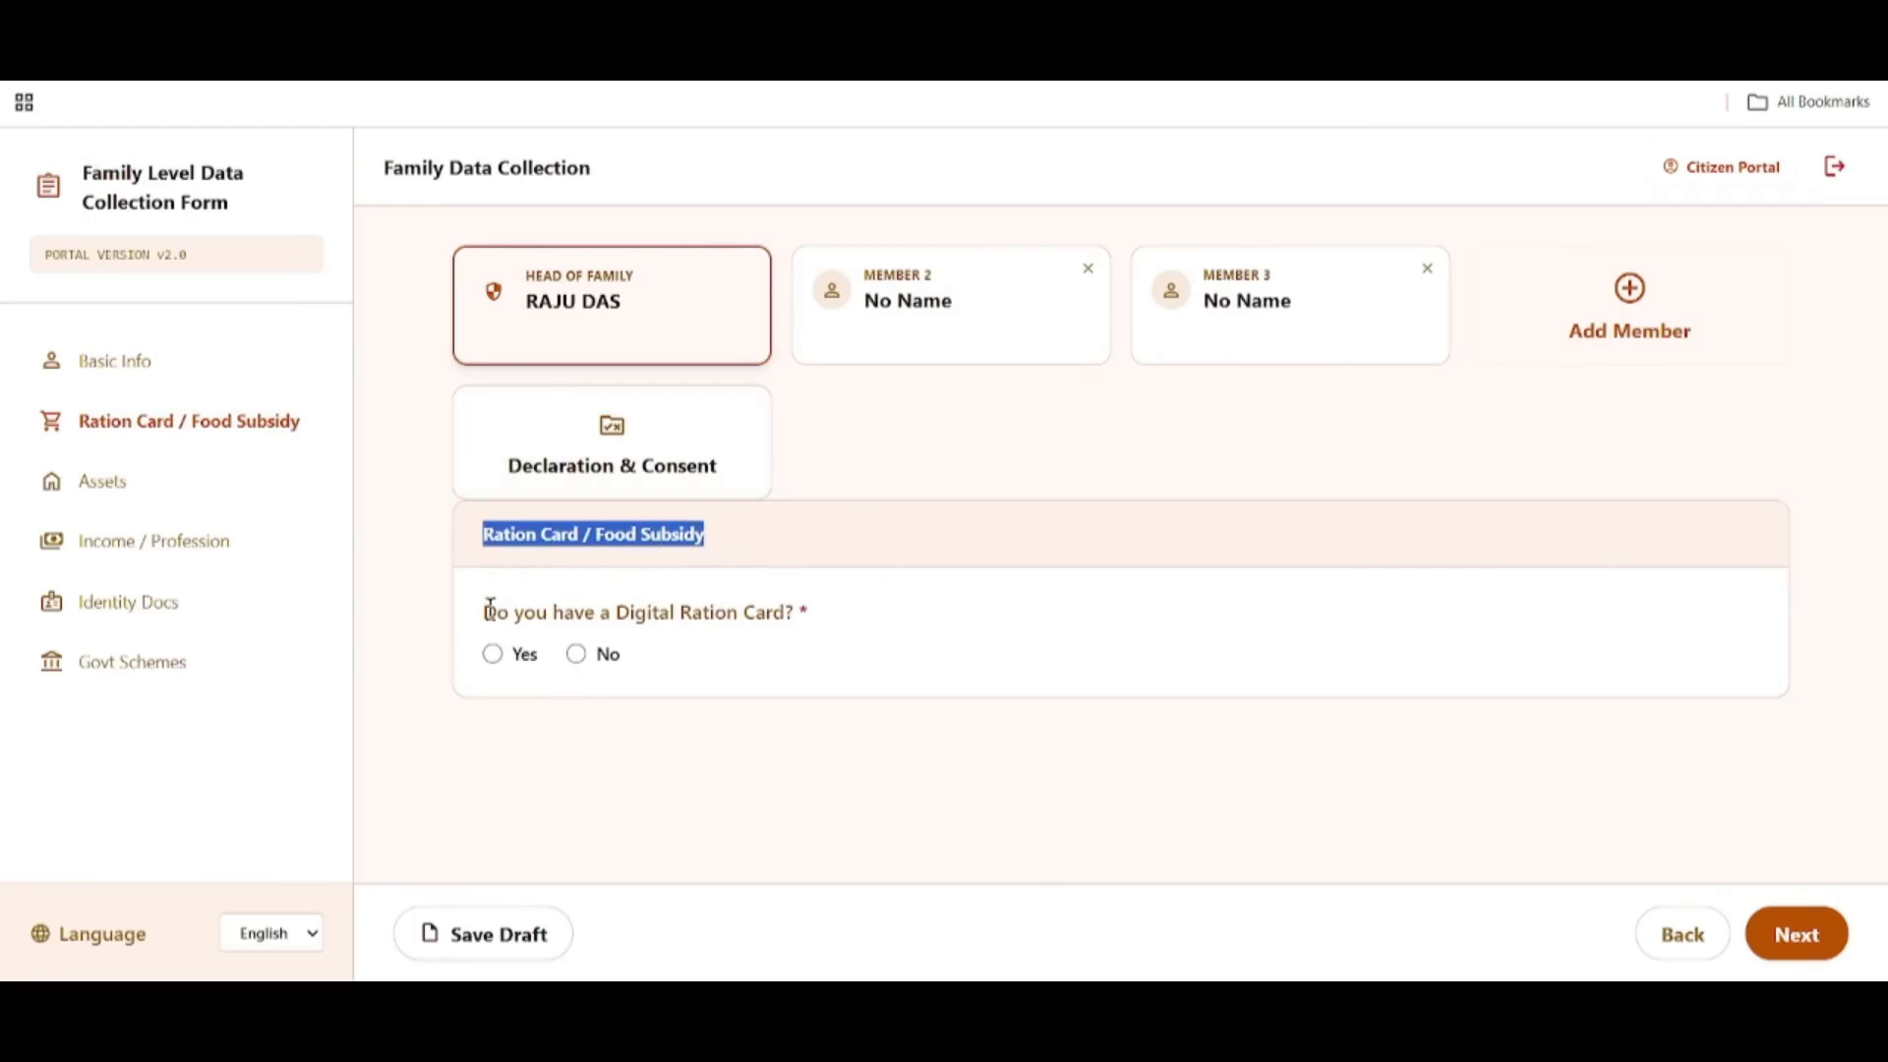
pyautogui.moveTo(473, 615); pyautogui.dragTo(802, 615)
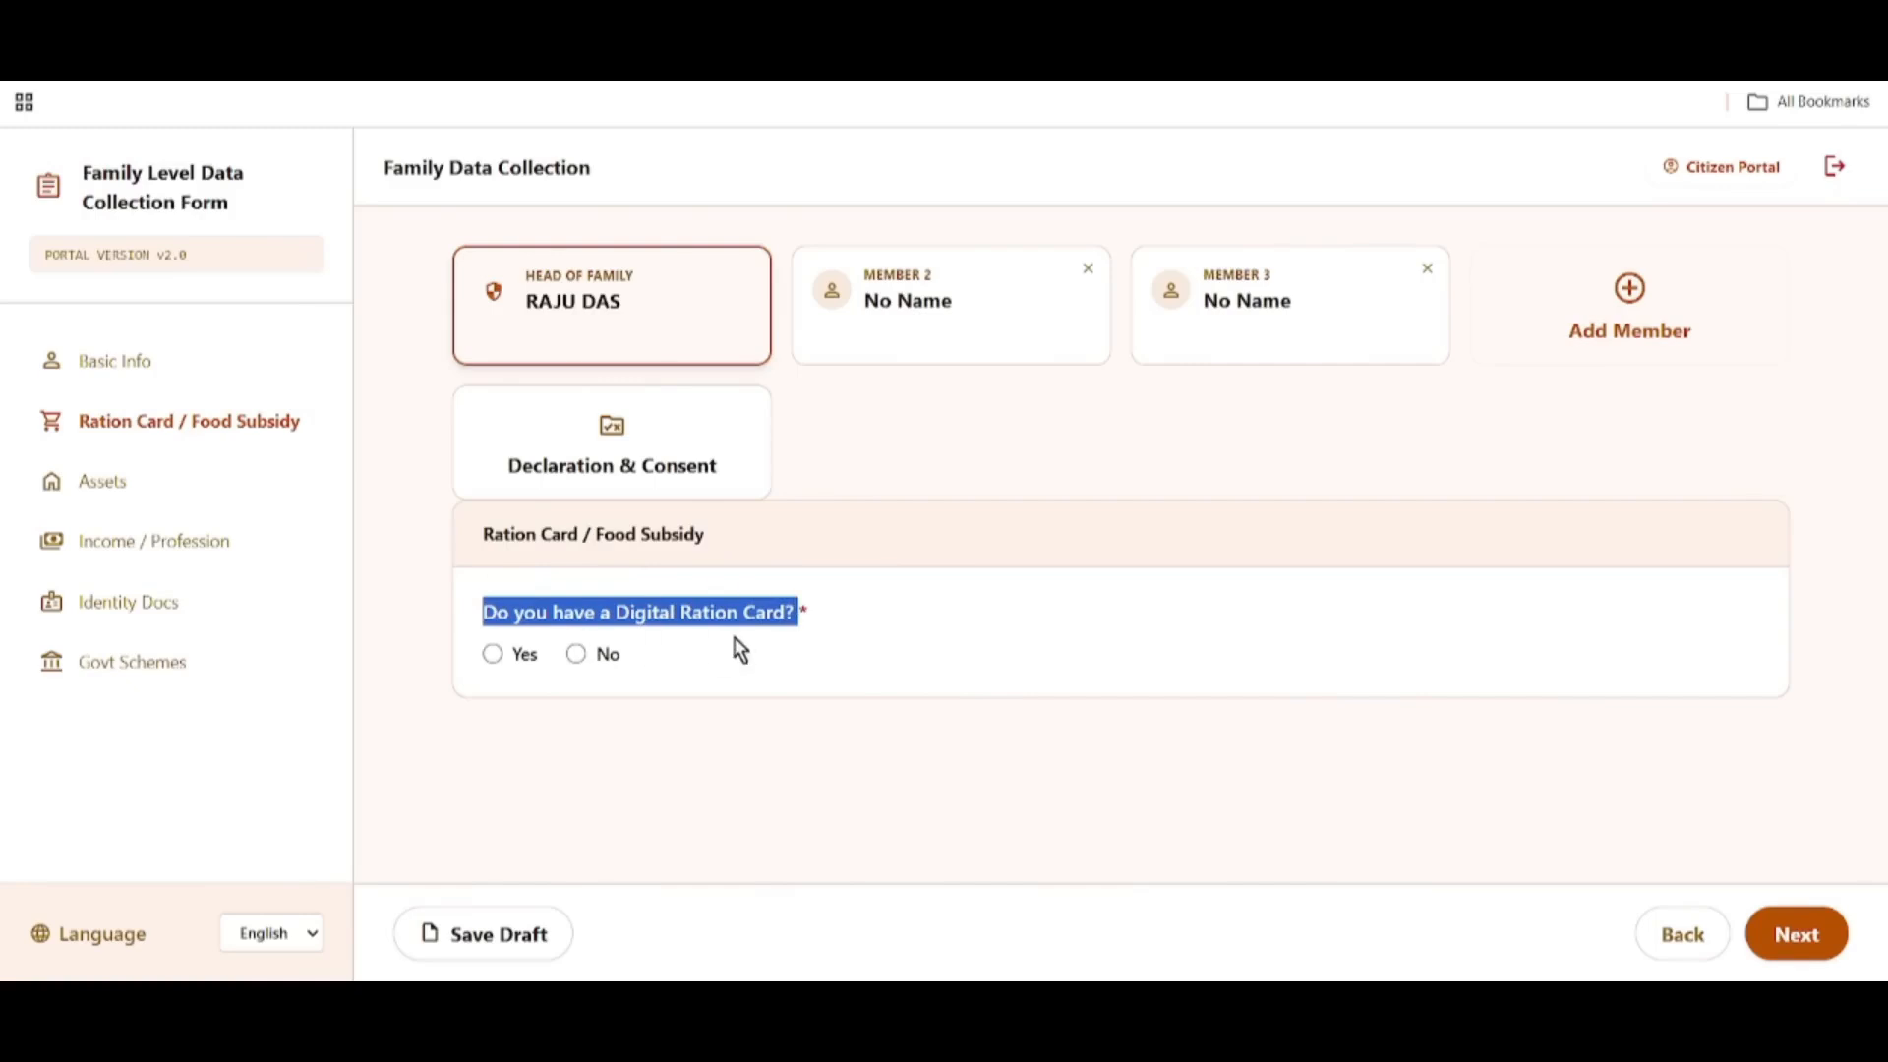
pyautogui.click(495, 655)
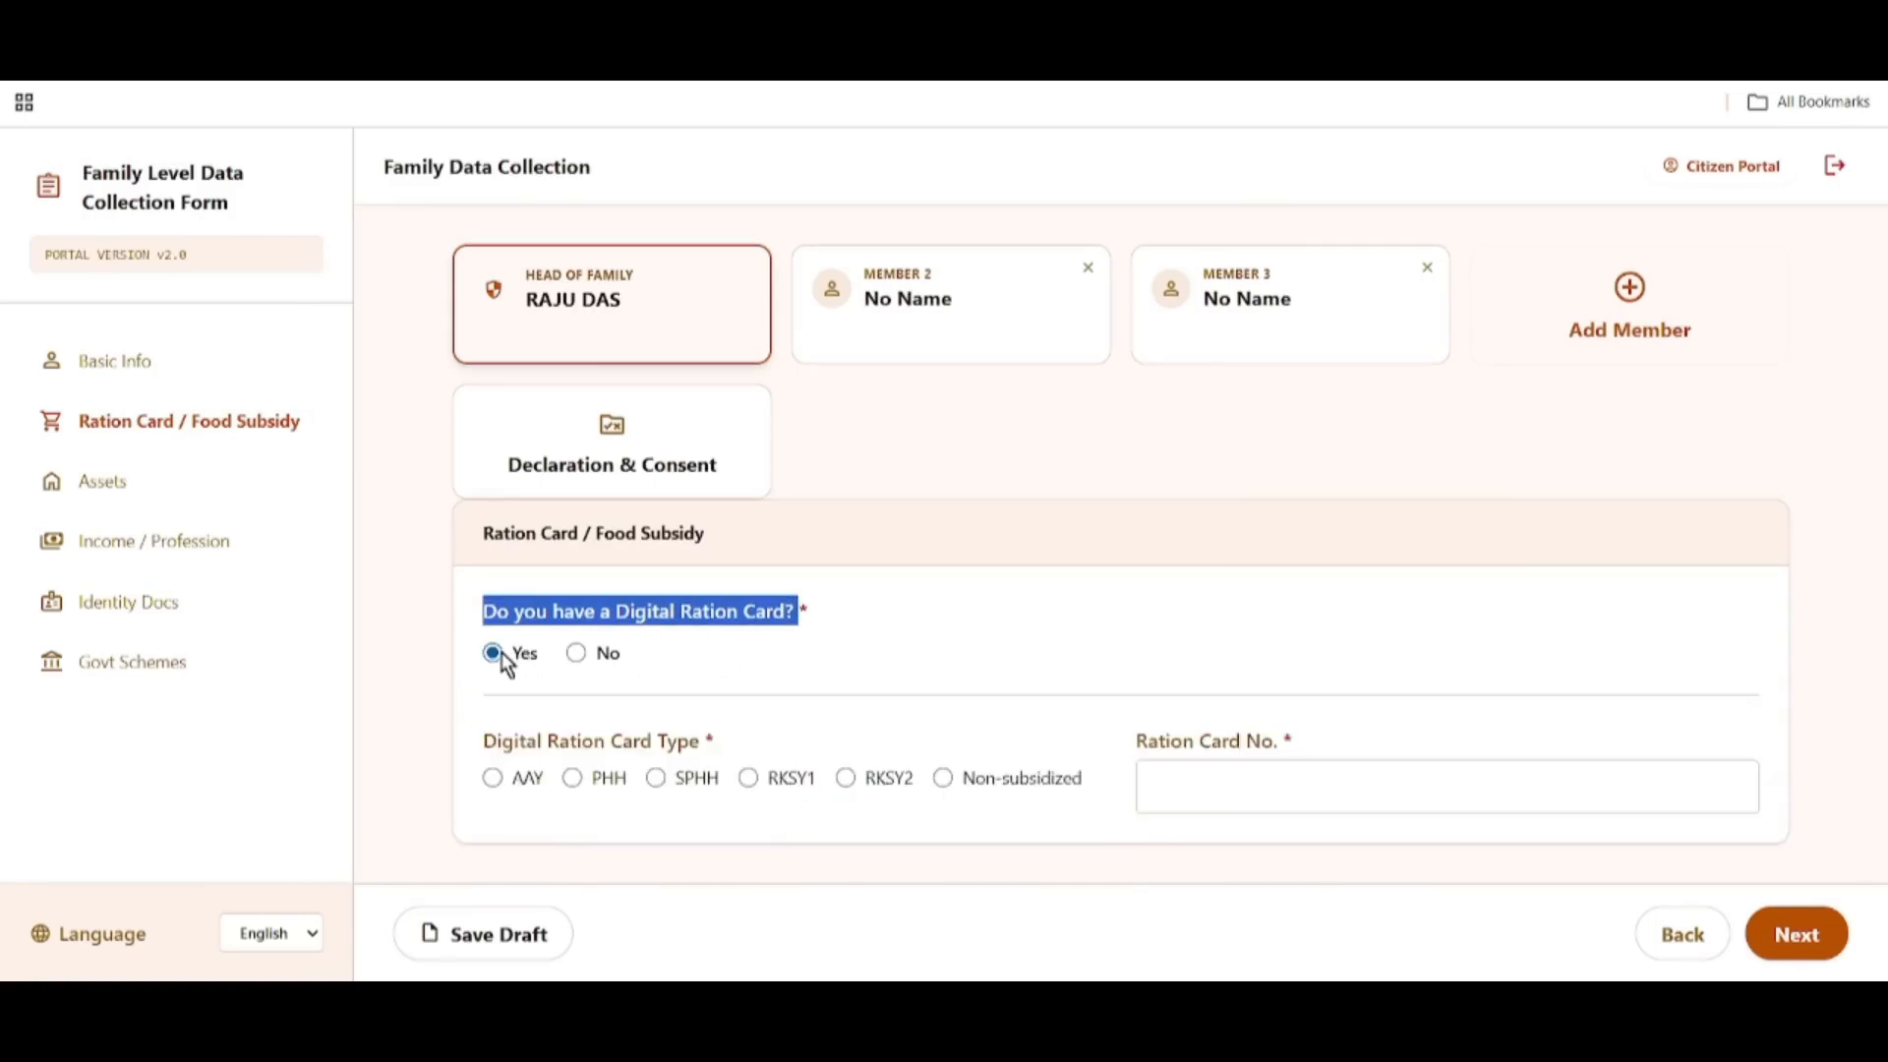
pyautogui.click(579, 654)
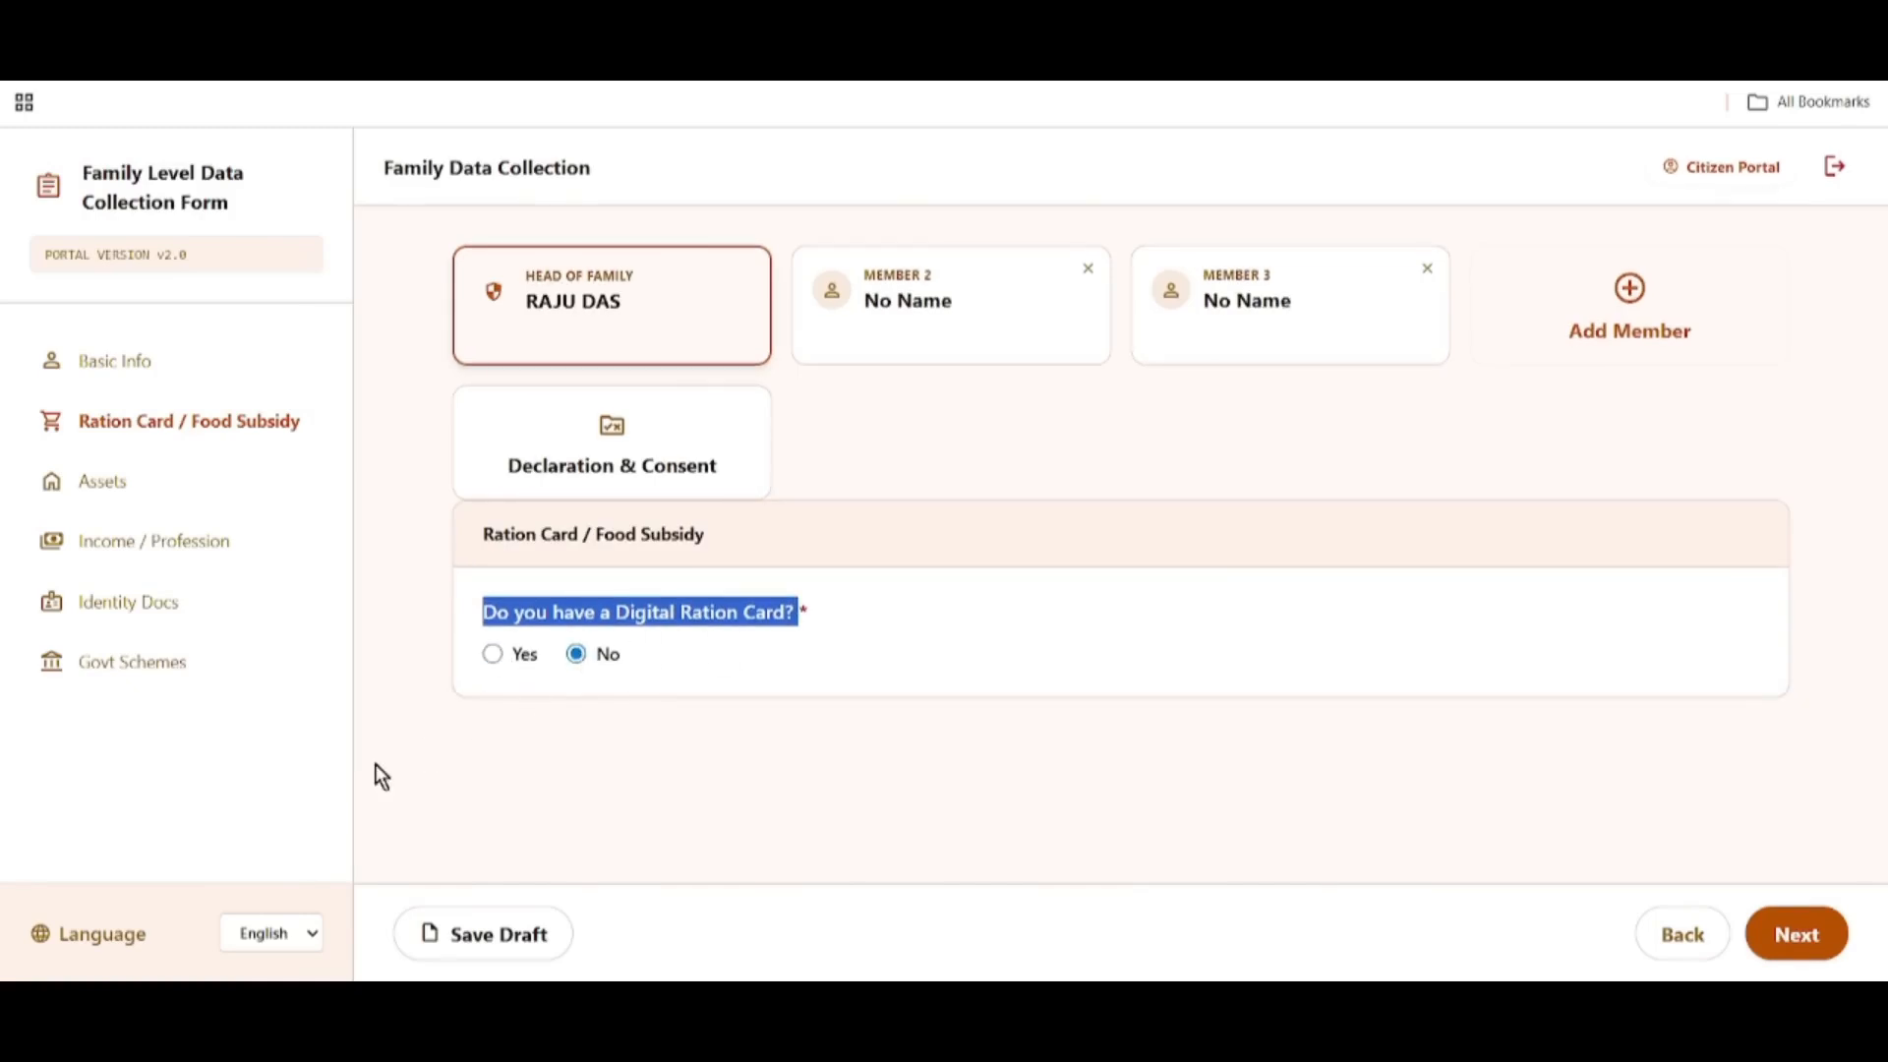
pyautogui.click(499, 655)
# Record ration card type RKSY1 and its number, save a draft, and continue to Assets.
pyautogui.moveTo(489, 744); pyautogui.dragTo(718, 742)
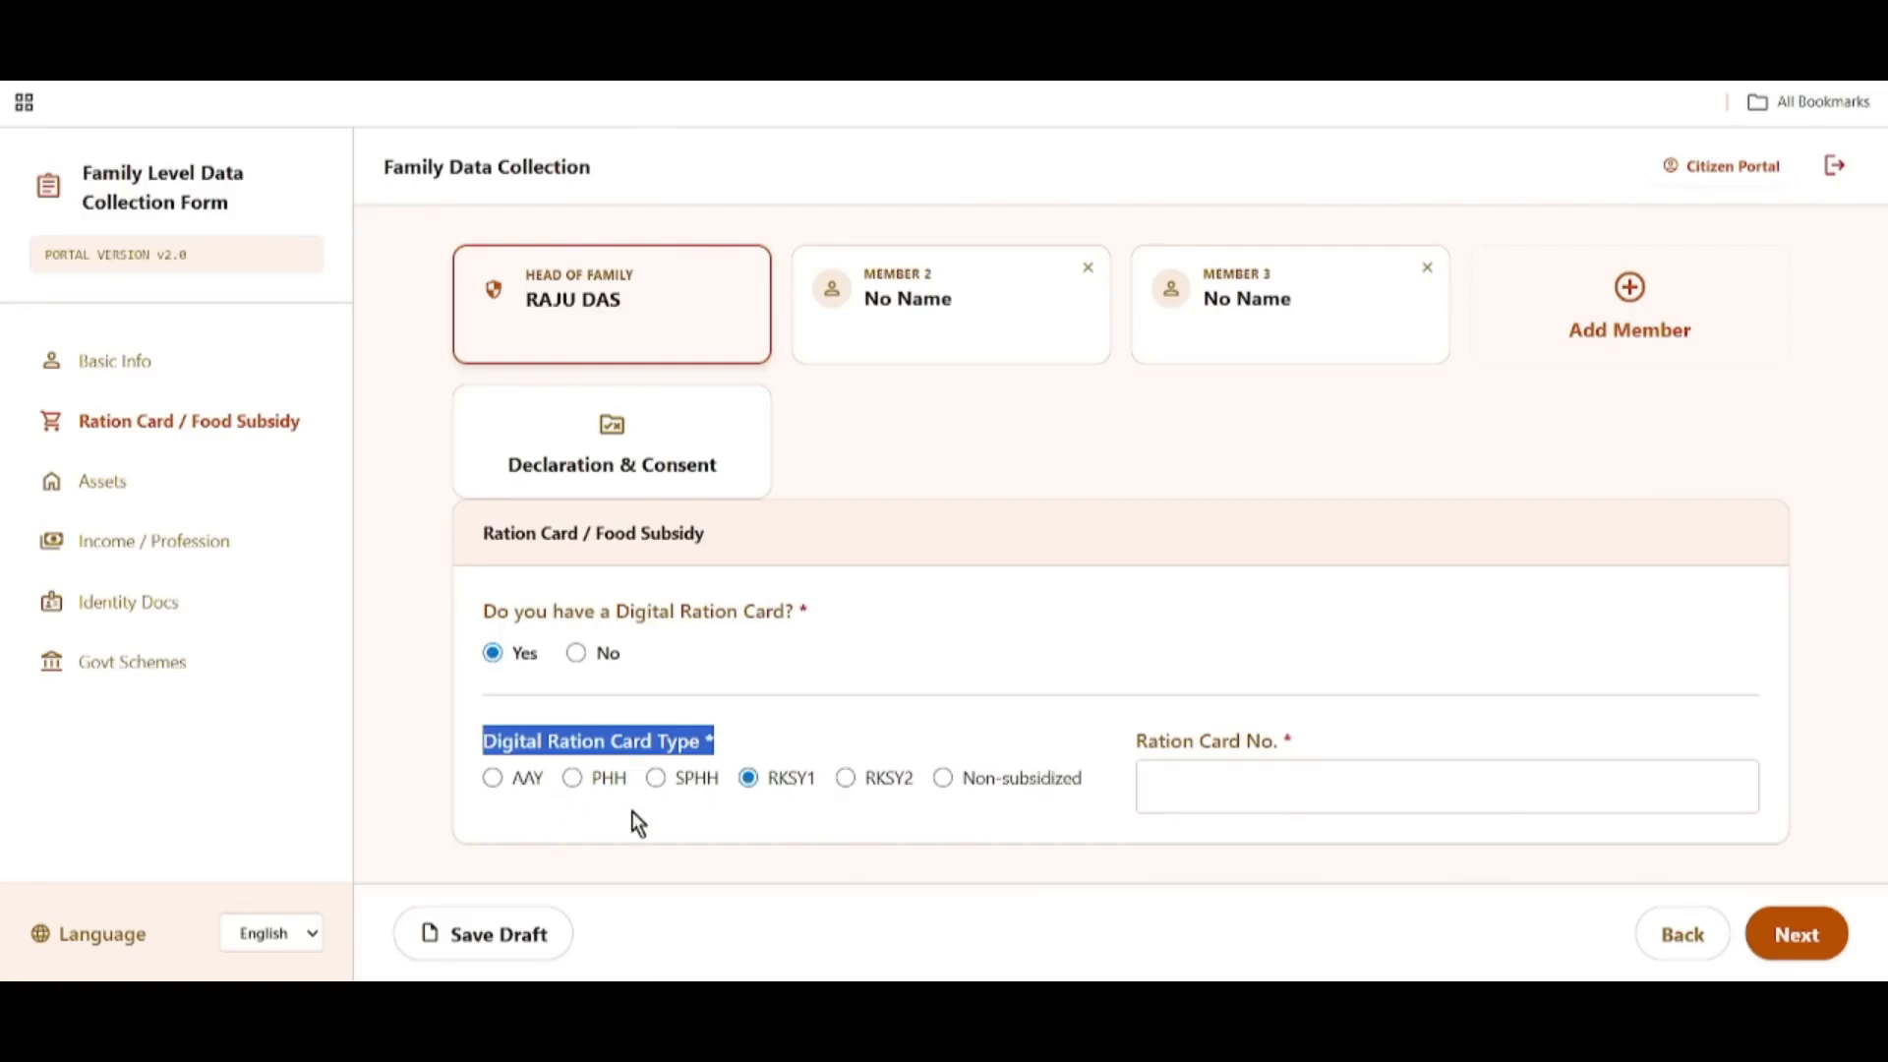
pyautogui.moveTo(1138, 742); pyautogui.dragTo(1308, 742)
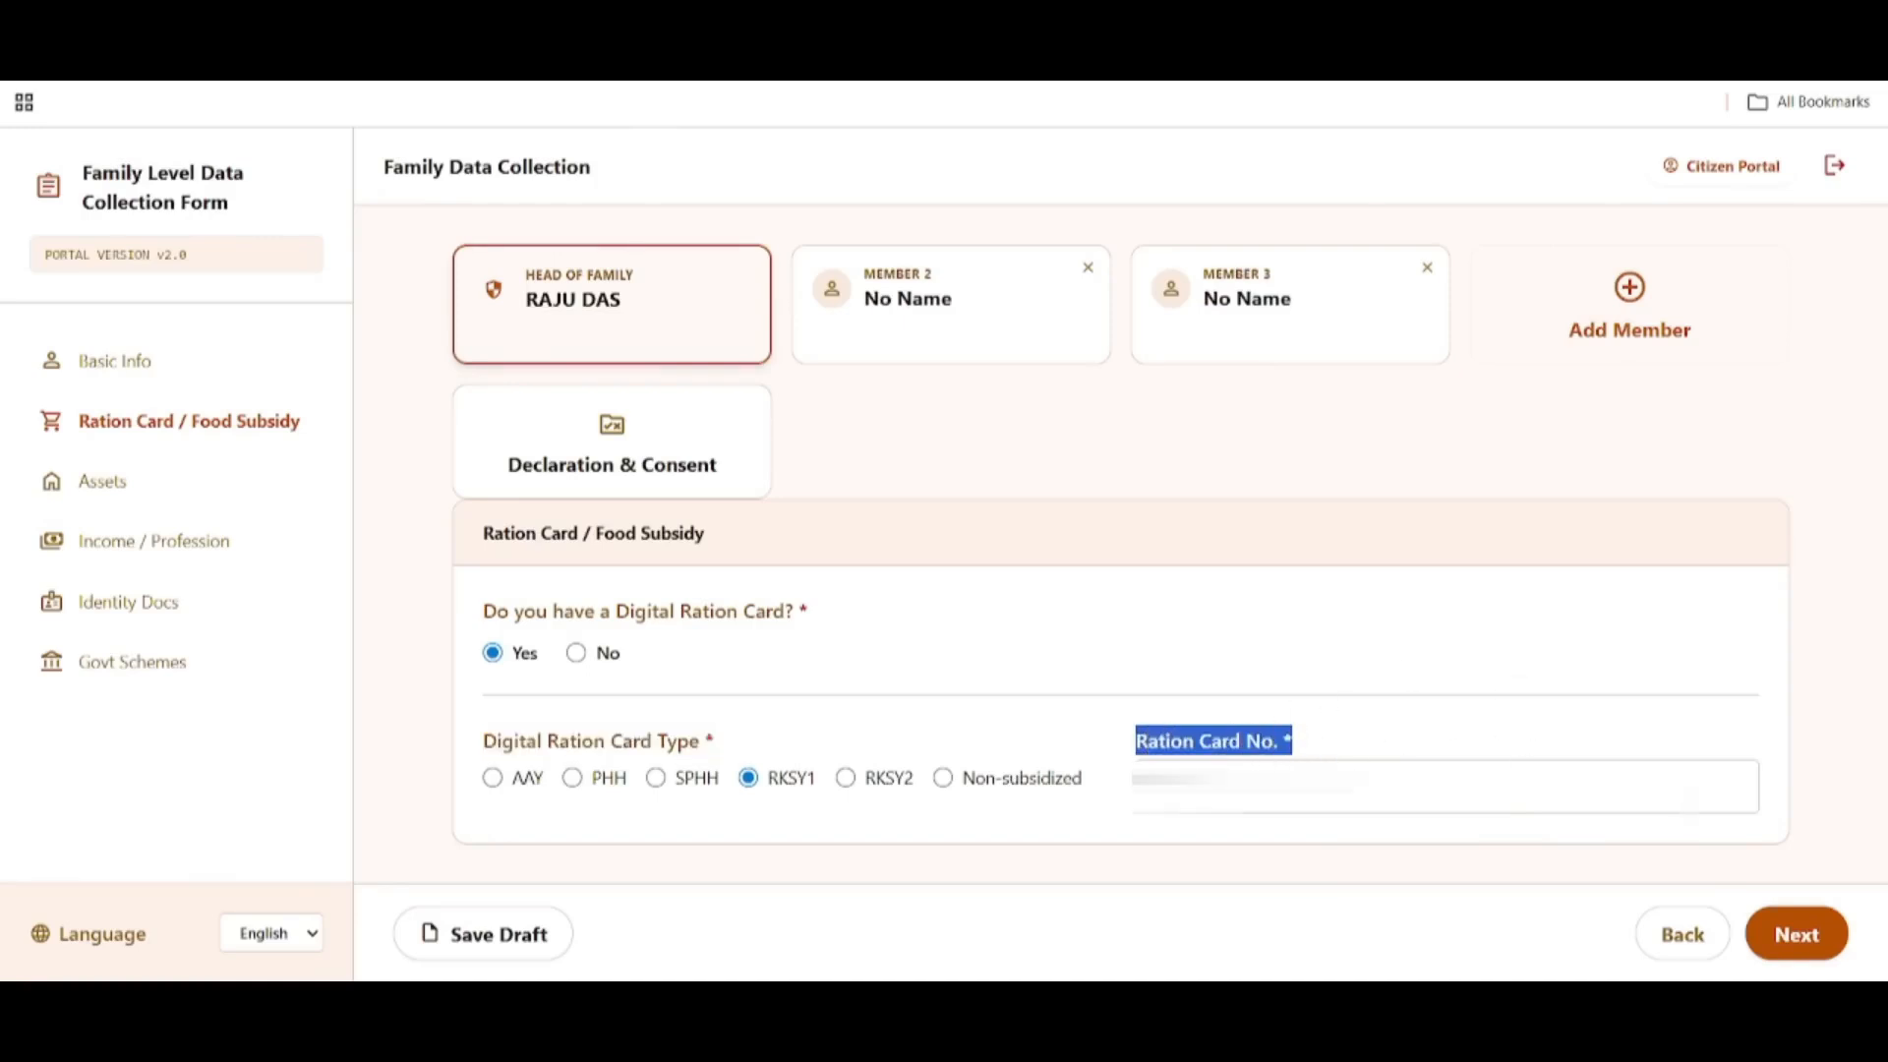
pyautogui.click(556, 930)
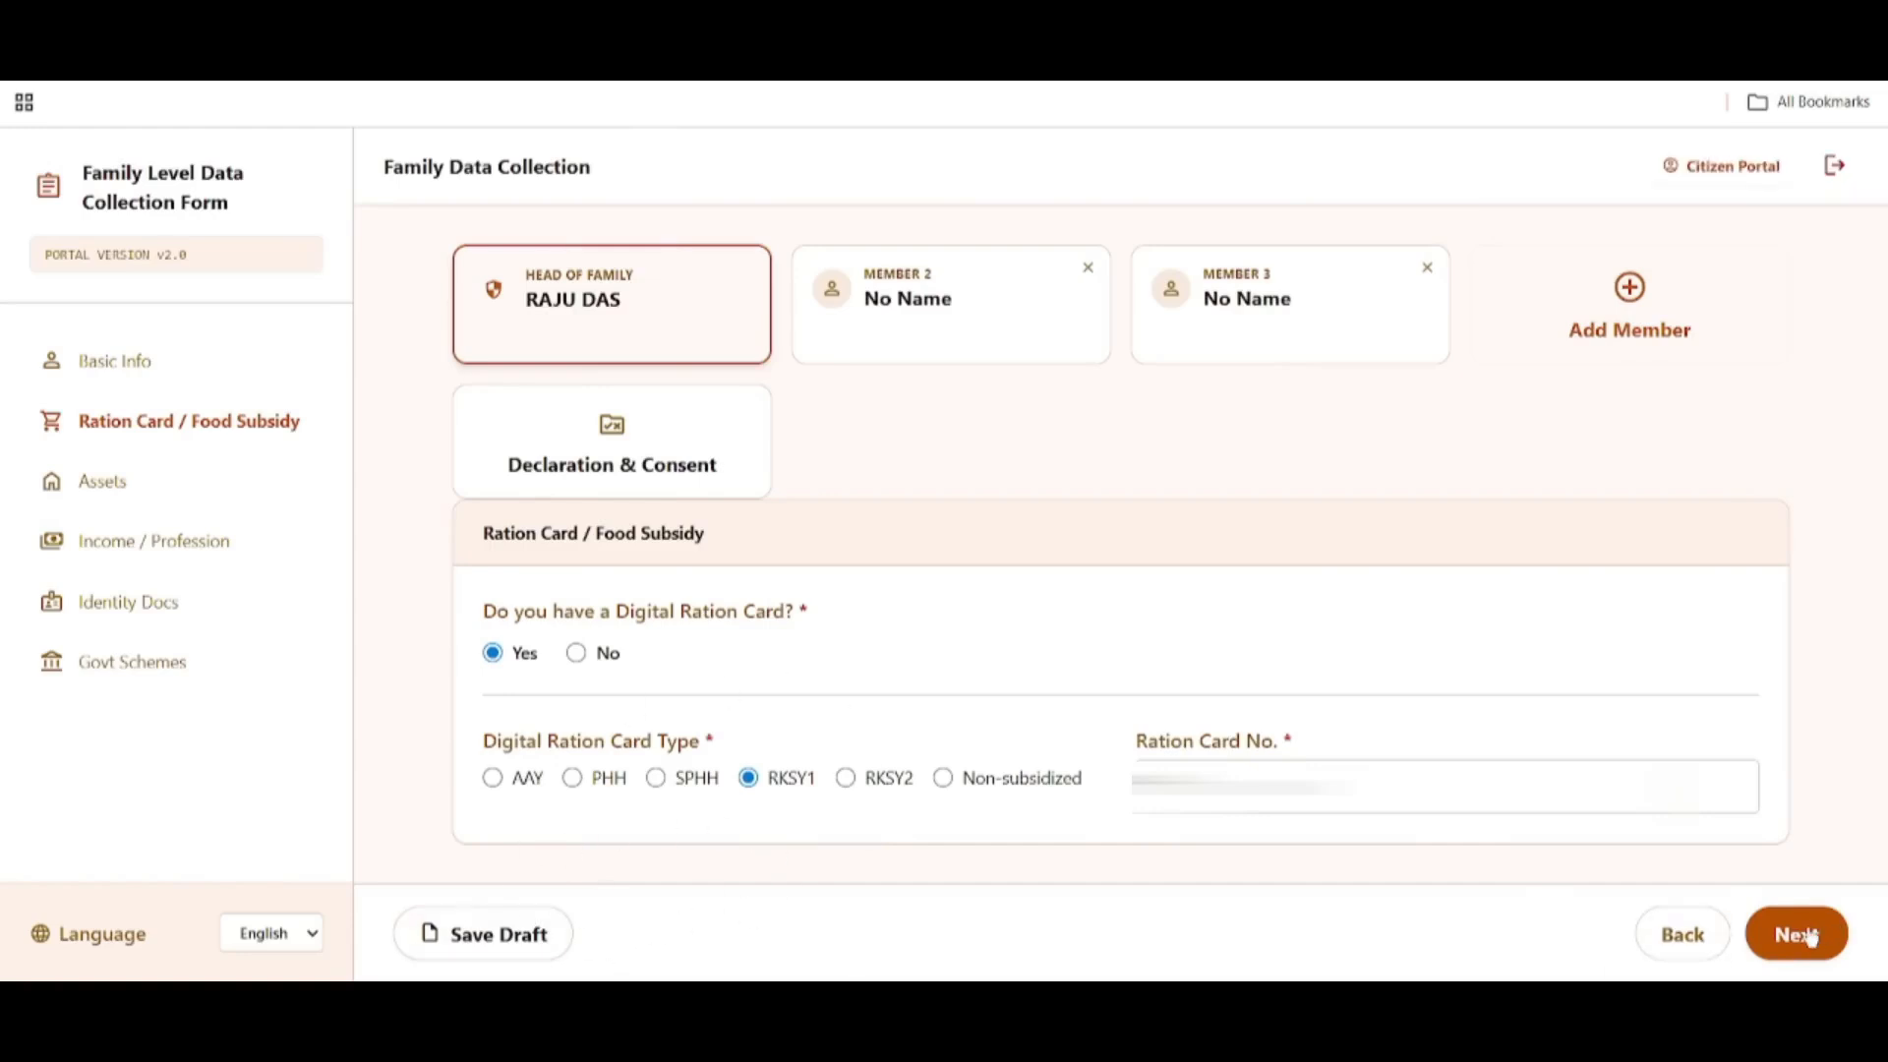
pyautogui.click(1812, 937)
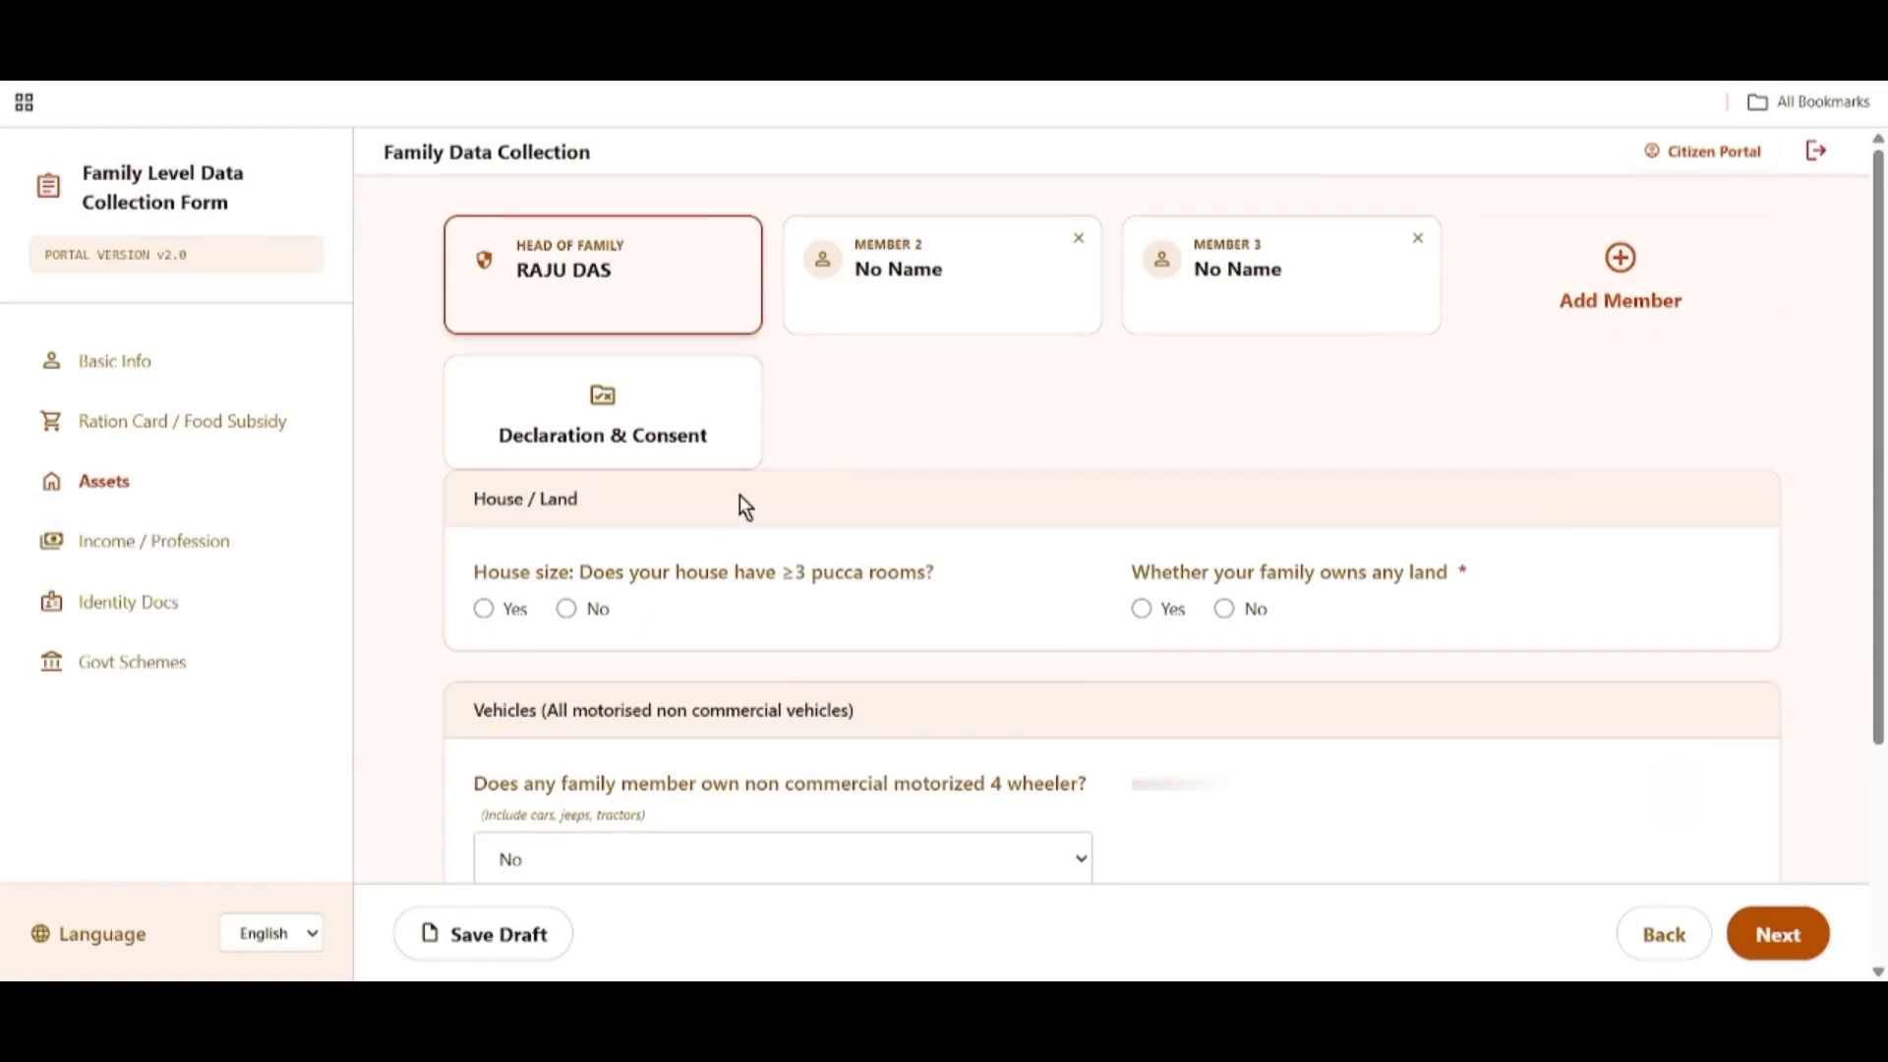
# Answer No to having three pucca rooms and Yes to the family owning land.
pyautogui.moveTo(472, 500); pyautogui.dragTo(576, 498)
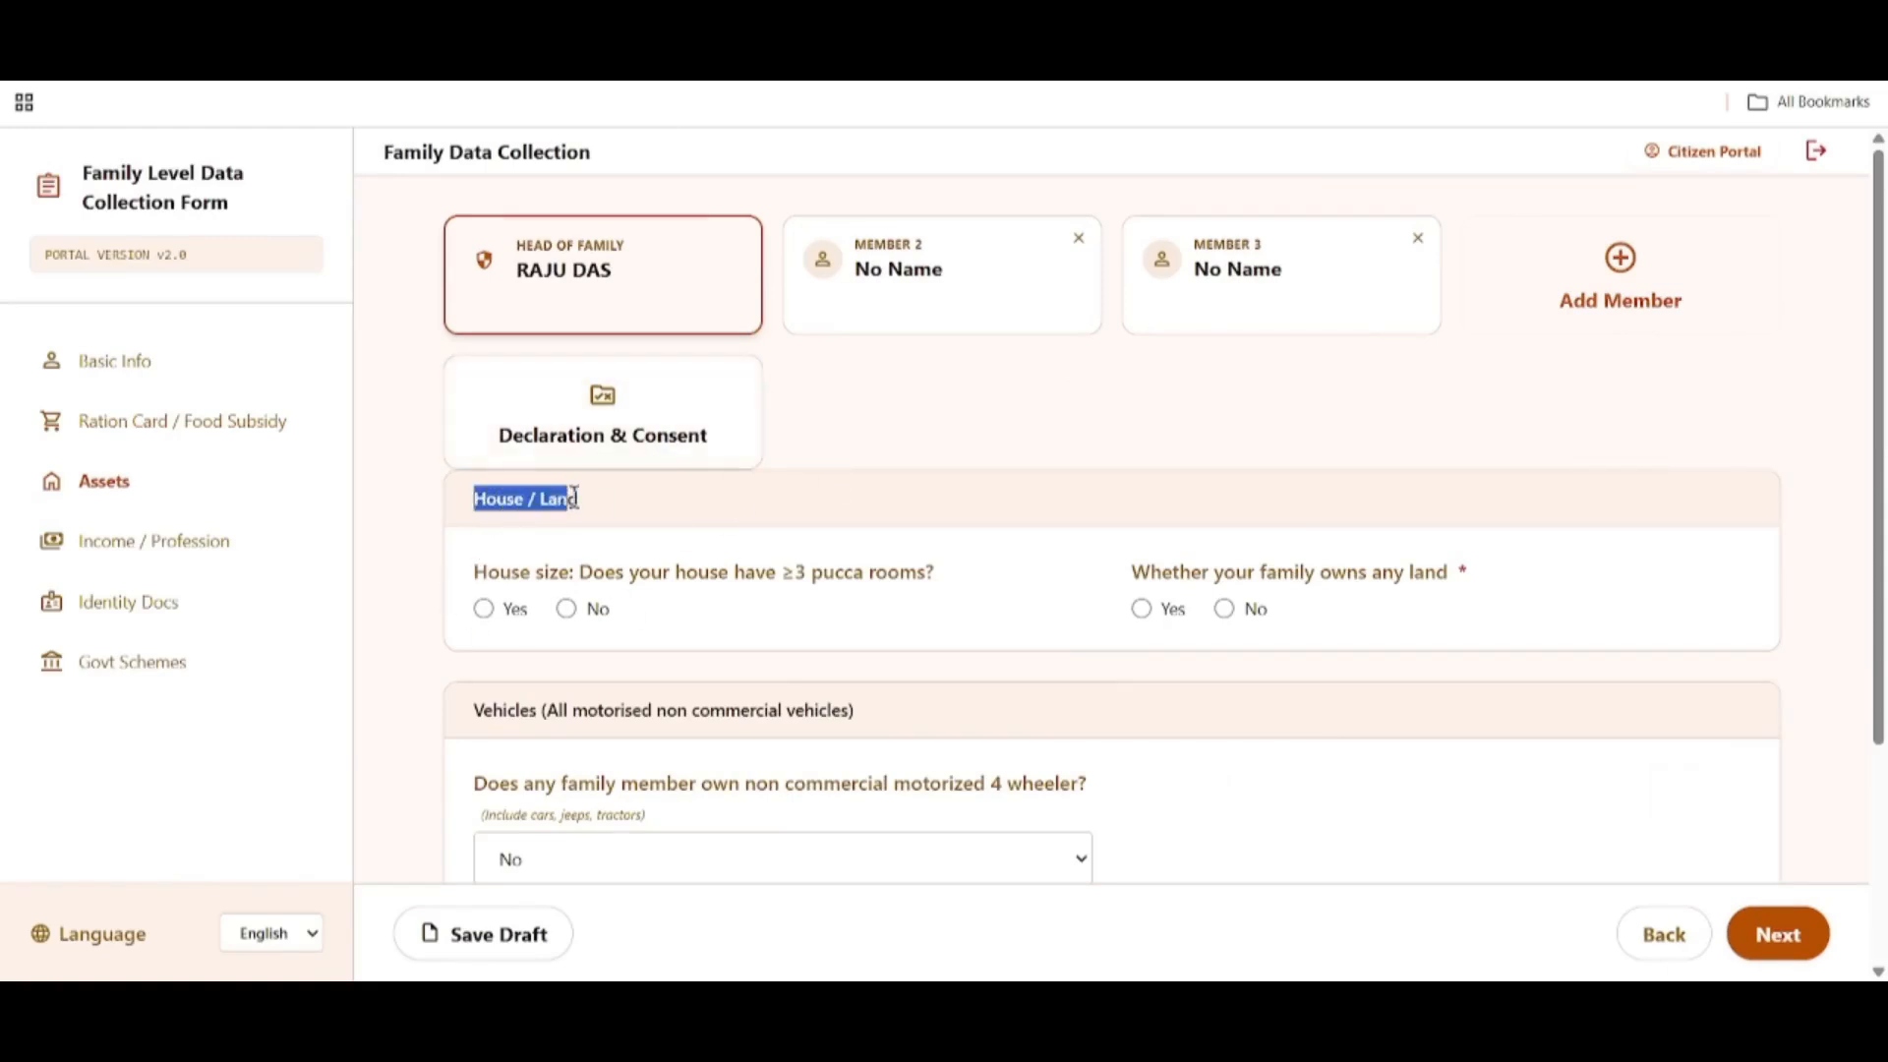
pyautogui.moveTo(473, 573); pyautogui.dragTo(560, 574)
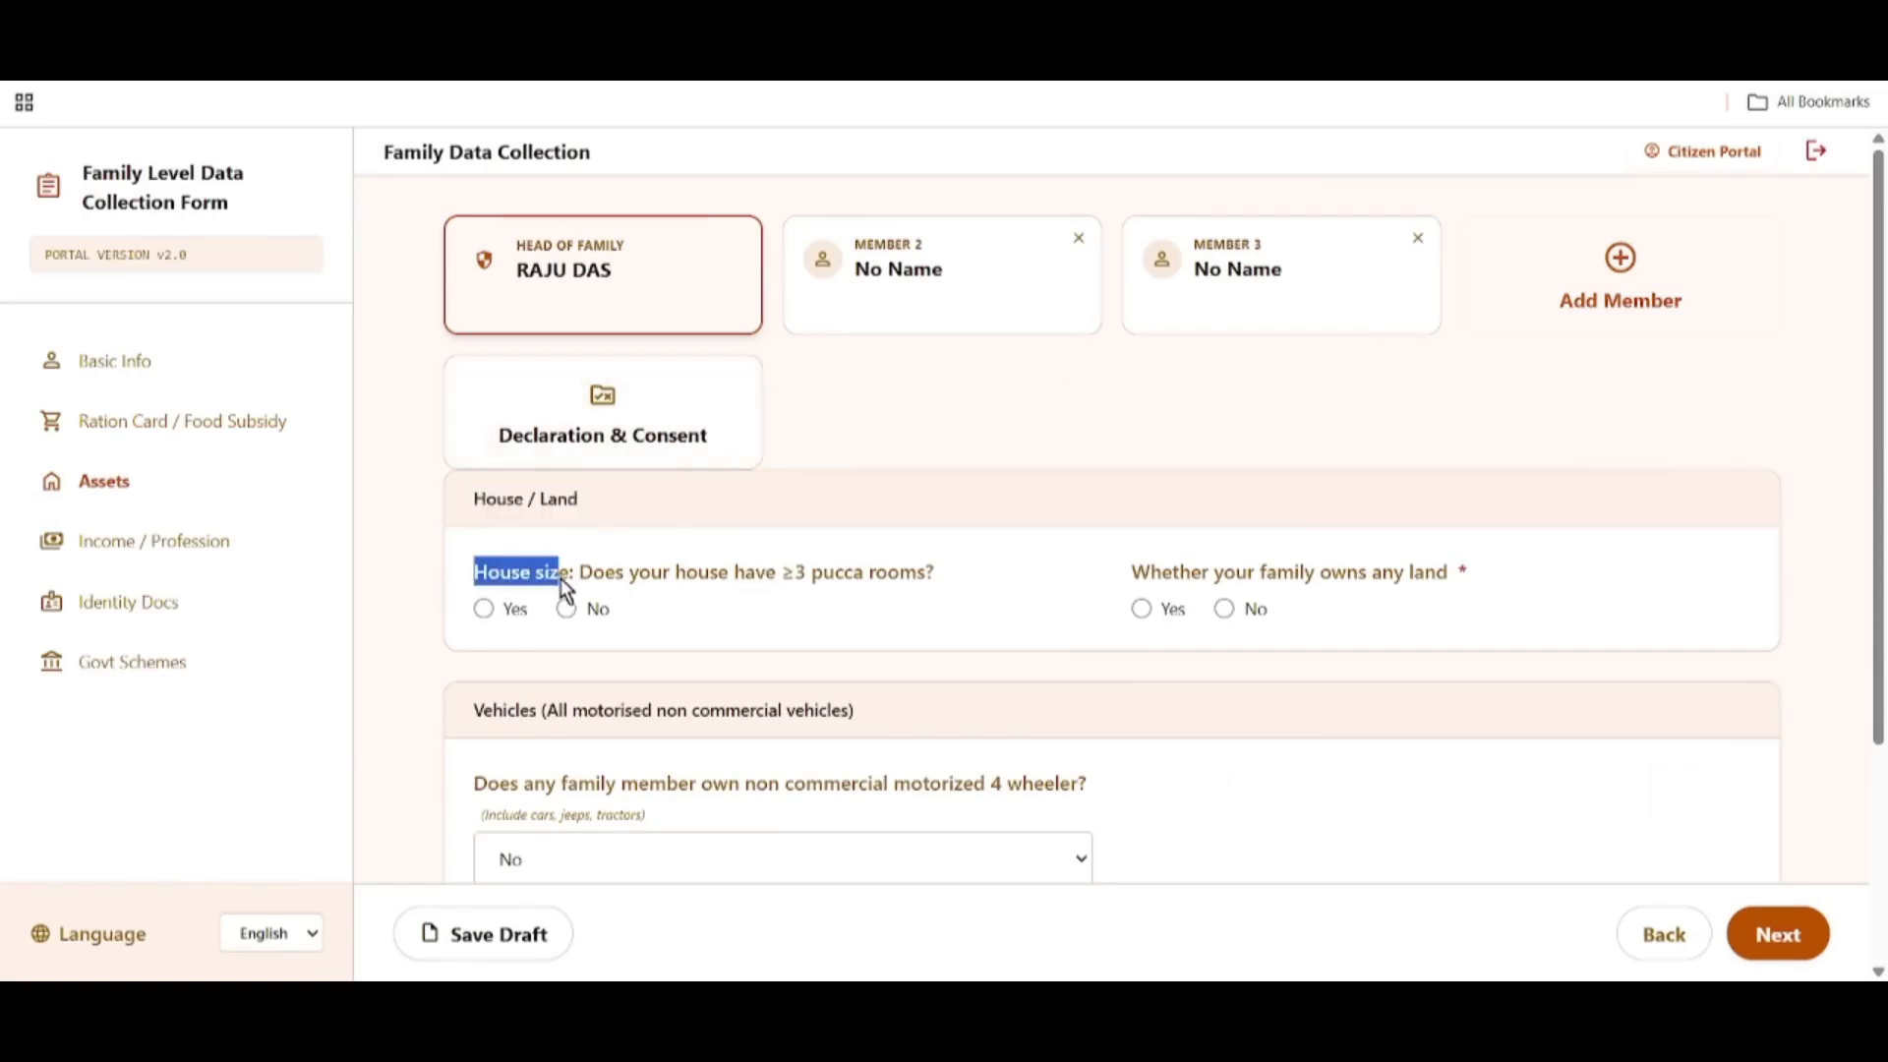
pyautogui.click(570, 575)
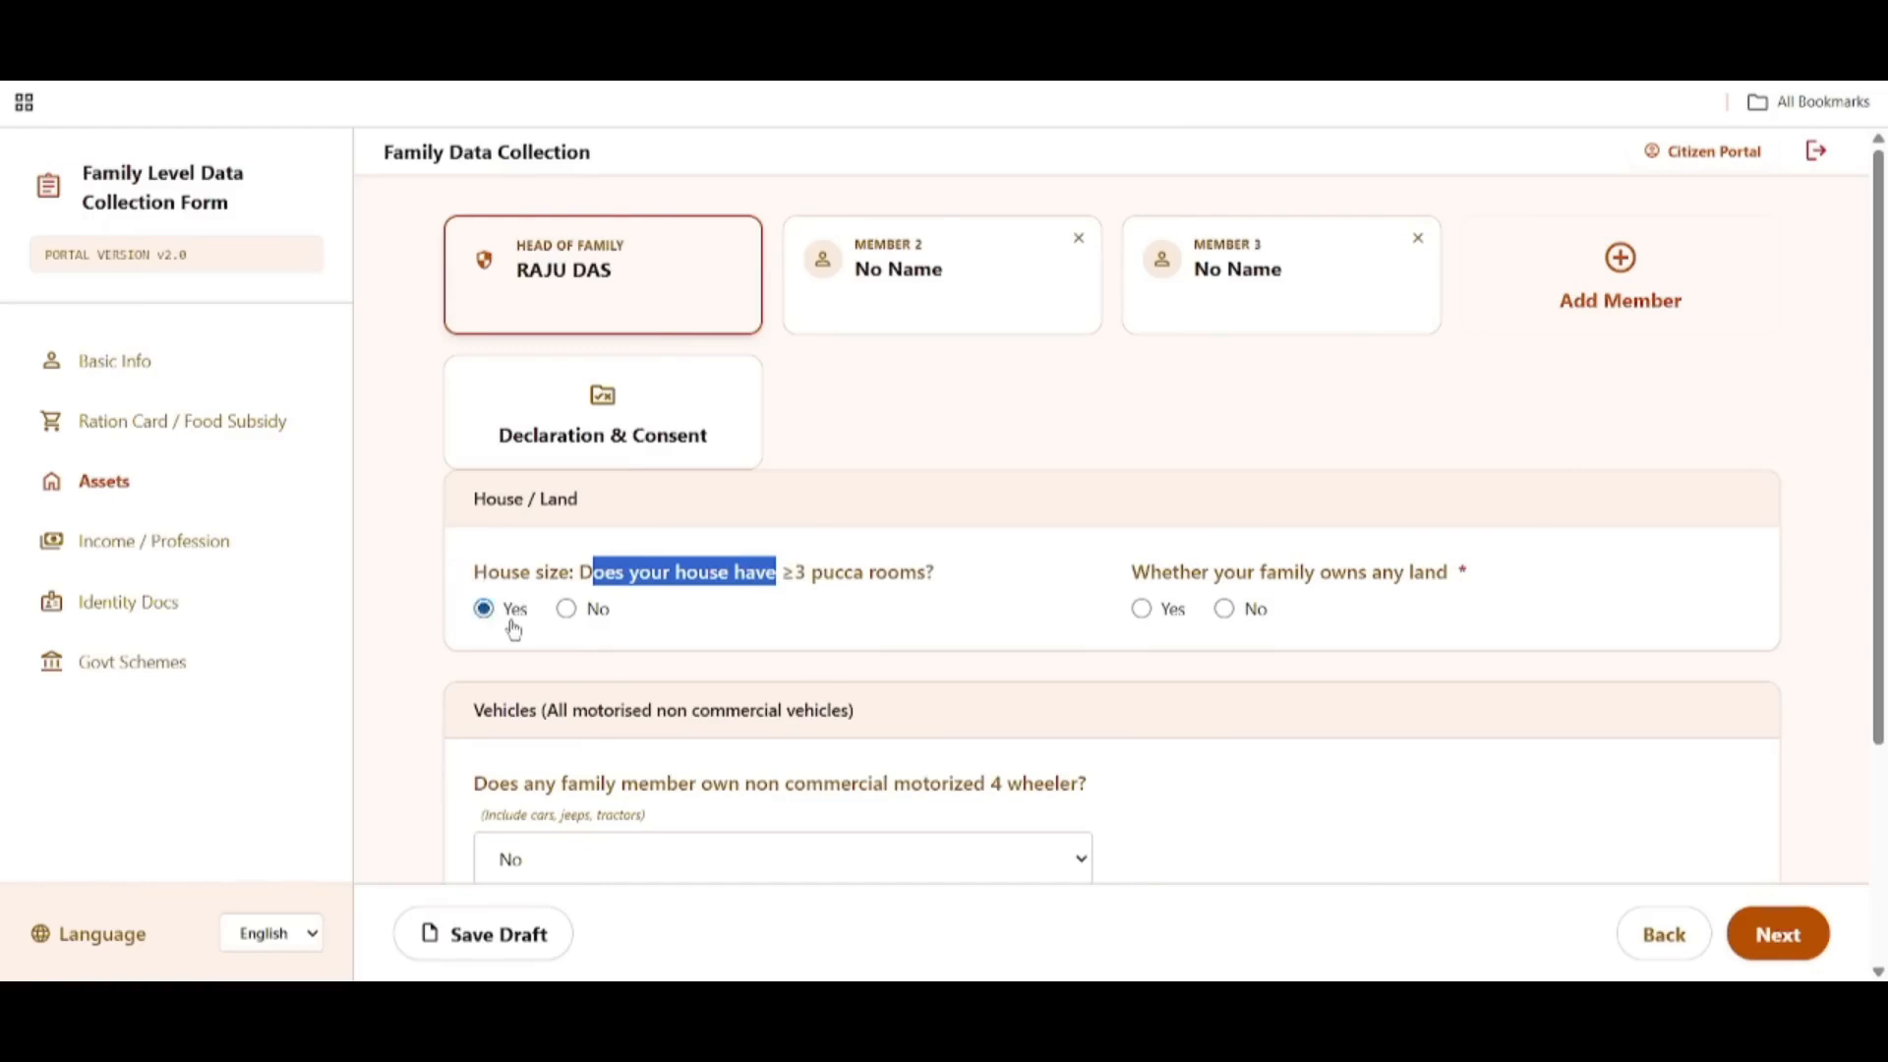
pyautogui.click(563, 609)
pyautogui.moveTo(1139, 578); pyautogui.dragTo(1248, 582)
pyautogui.moveTo(1419, 588); pyautogui.dragTo(1457, 589)
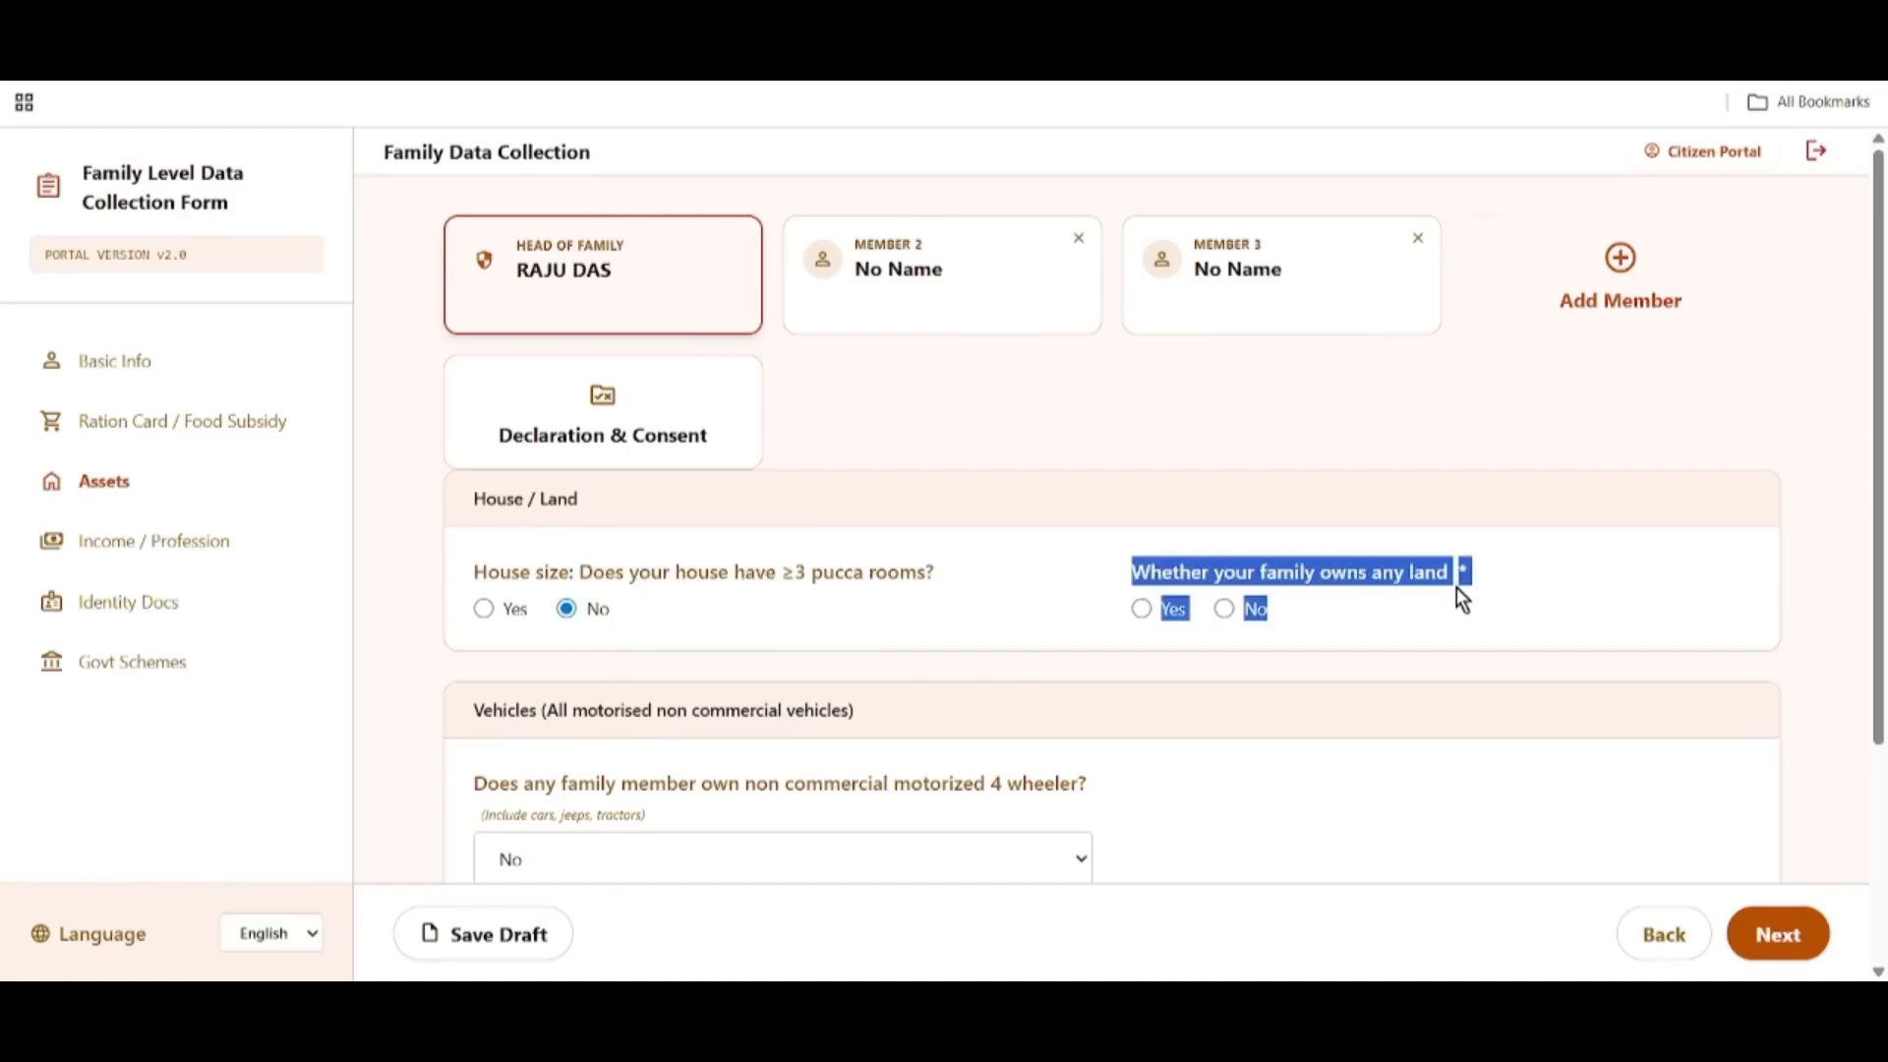
pyautogui.click(1495, 628)
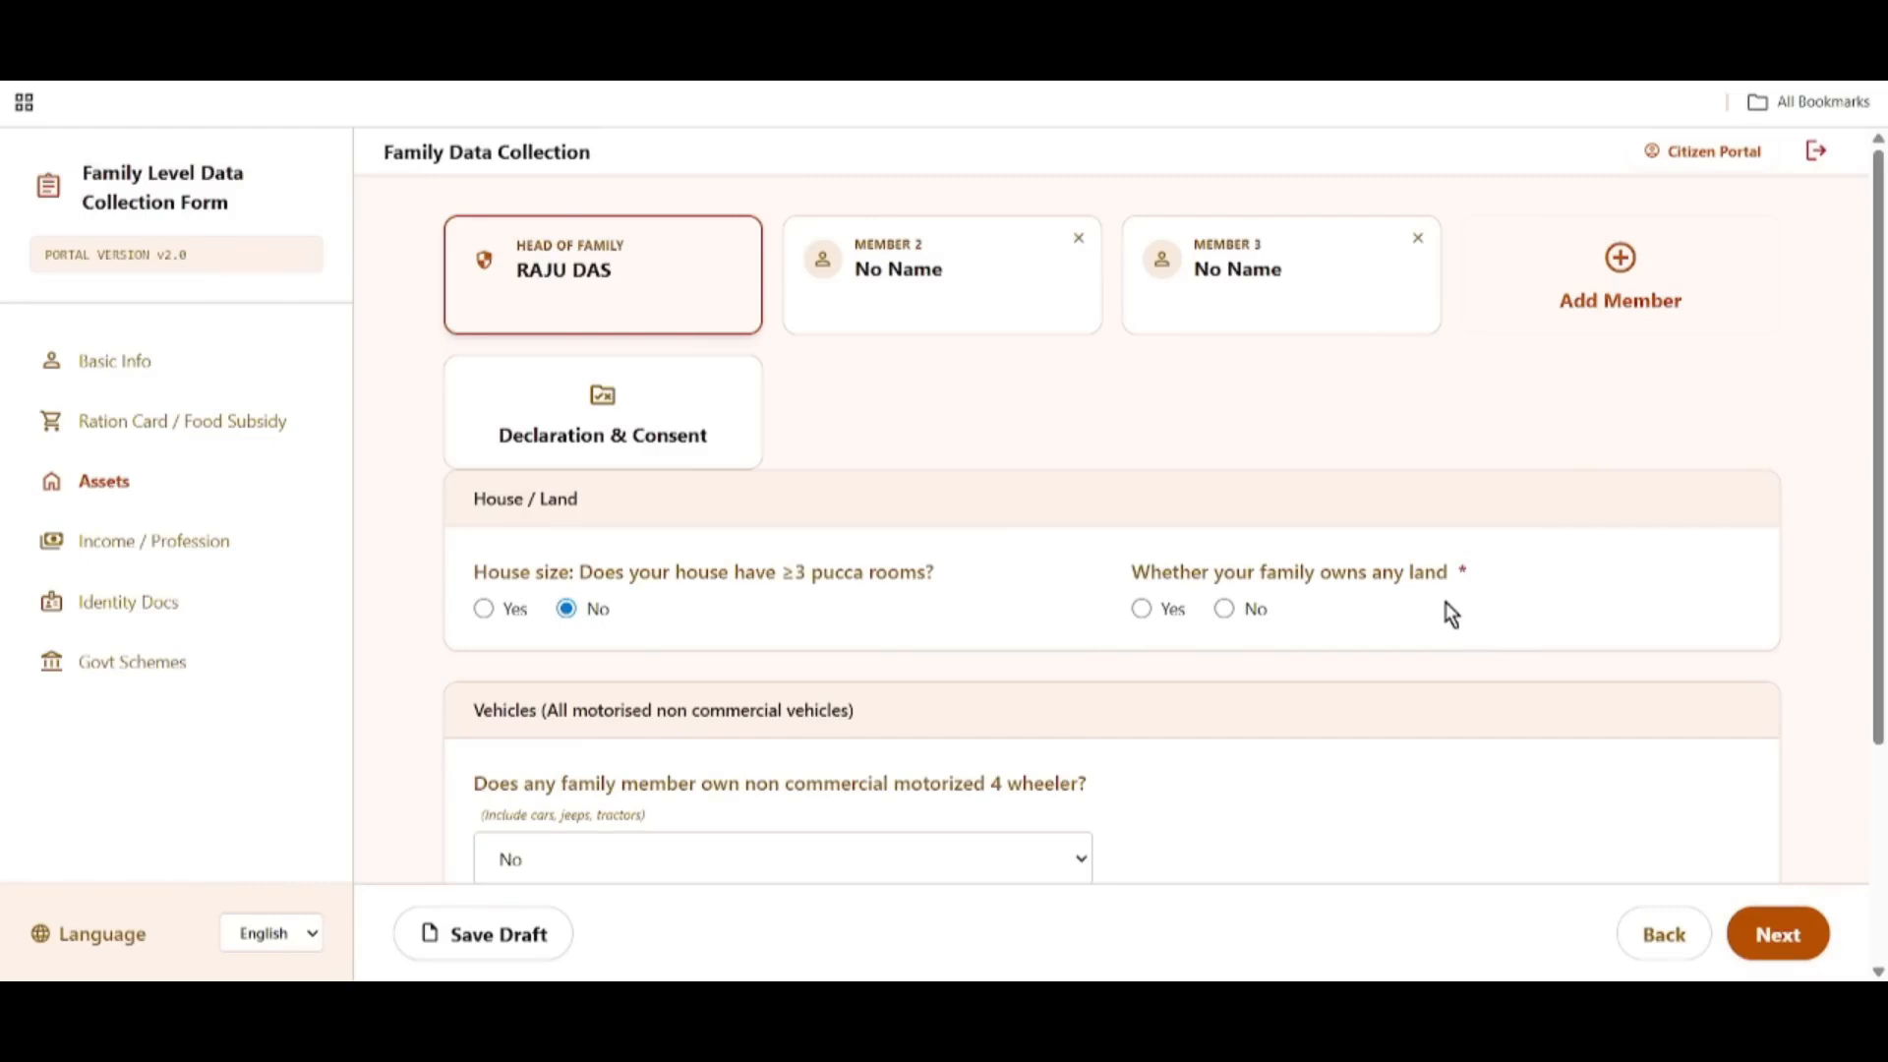
pyautogui.click(1141, 609)
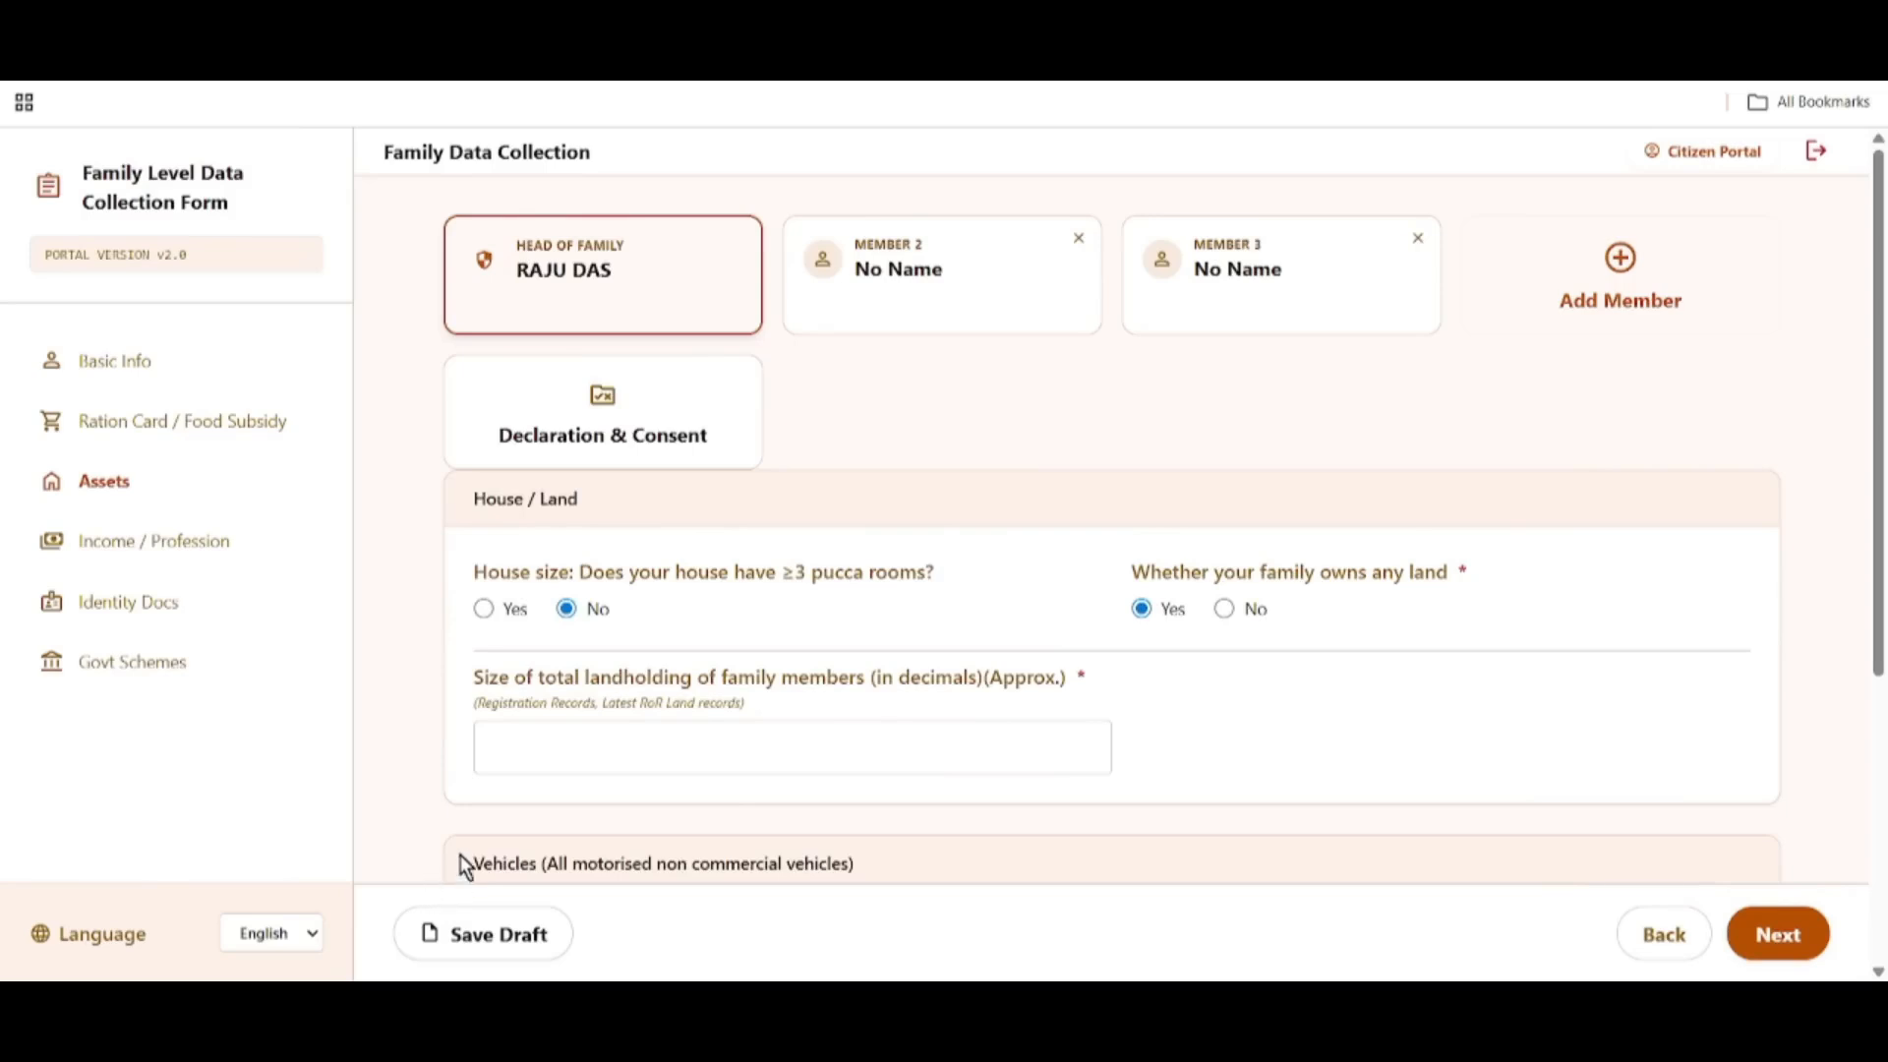
# Enter 20 decimals as the landholding size.
pyautogui.moveTo(484, 681); pyautogui.dragTo(687, 661)
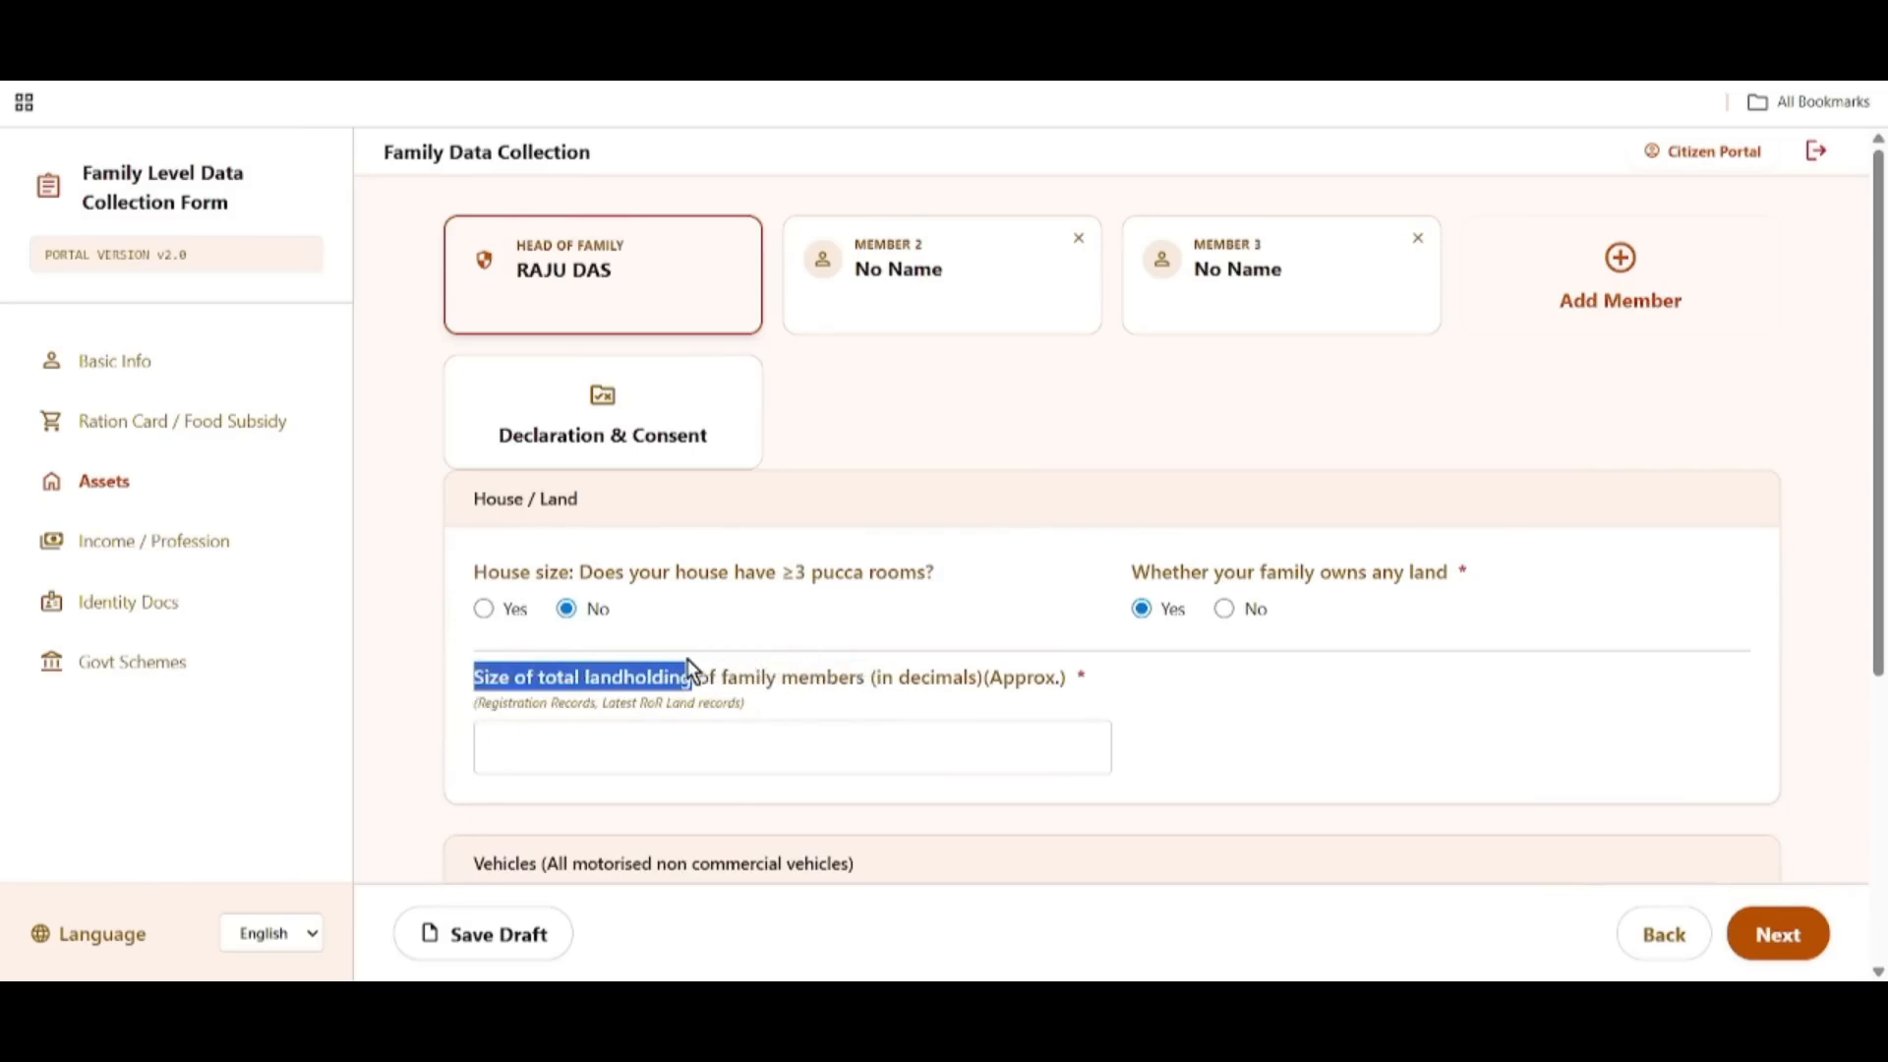
pyautogui.click(532, 744)
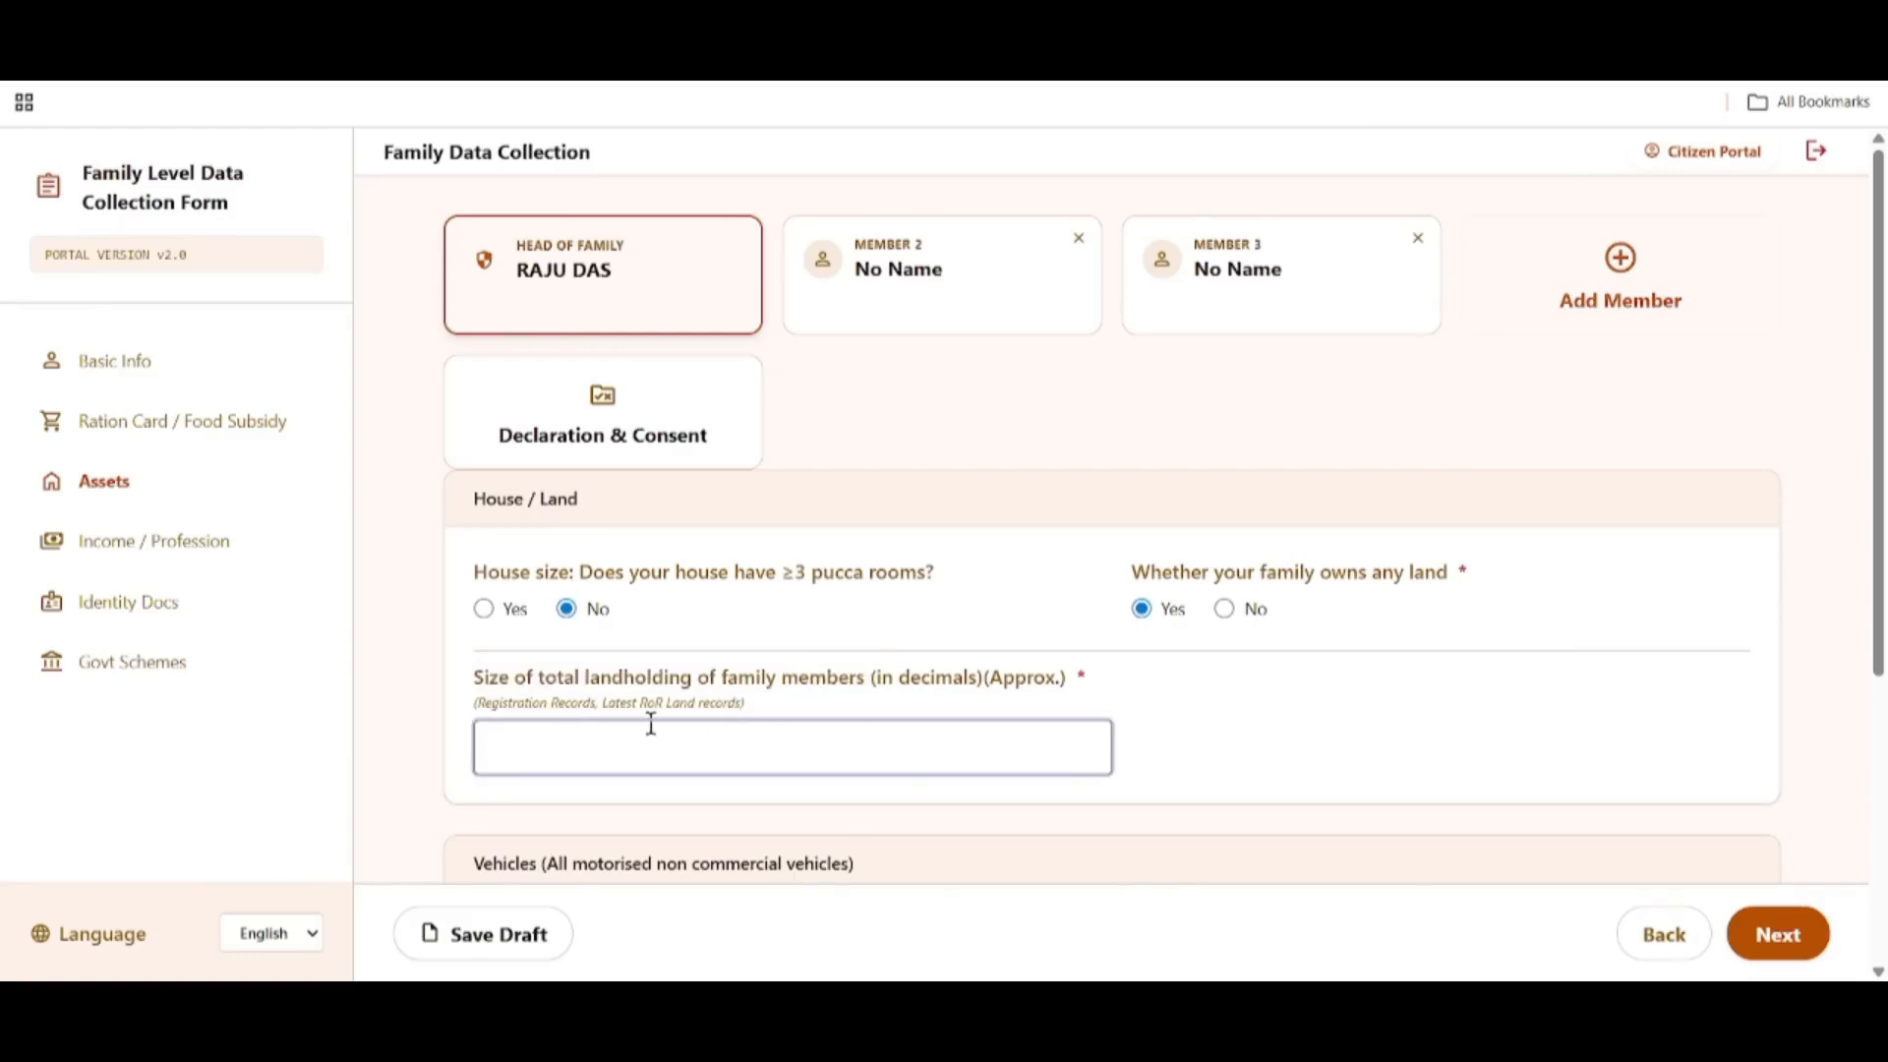
pyautogui.write('20')
pyautogui.scroll(-5, 1134, 763)
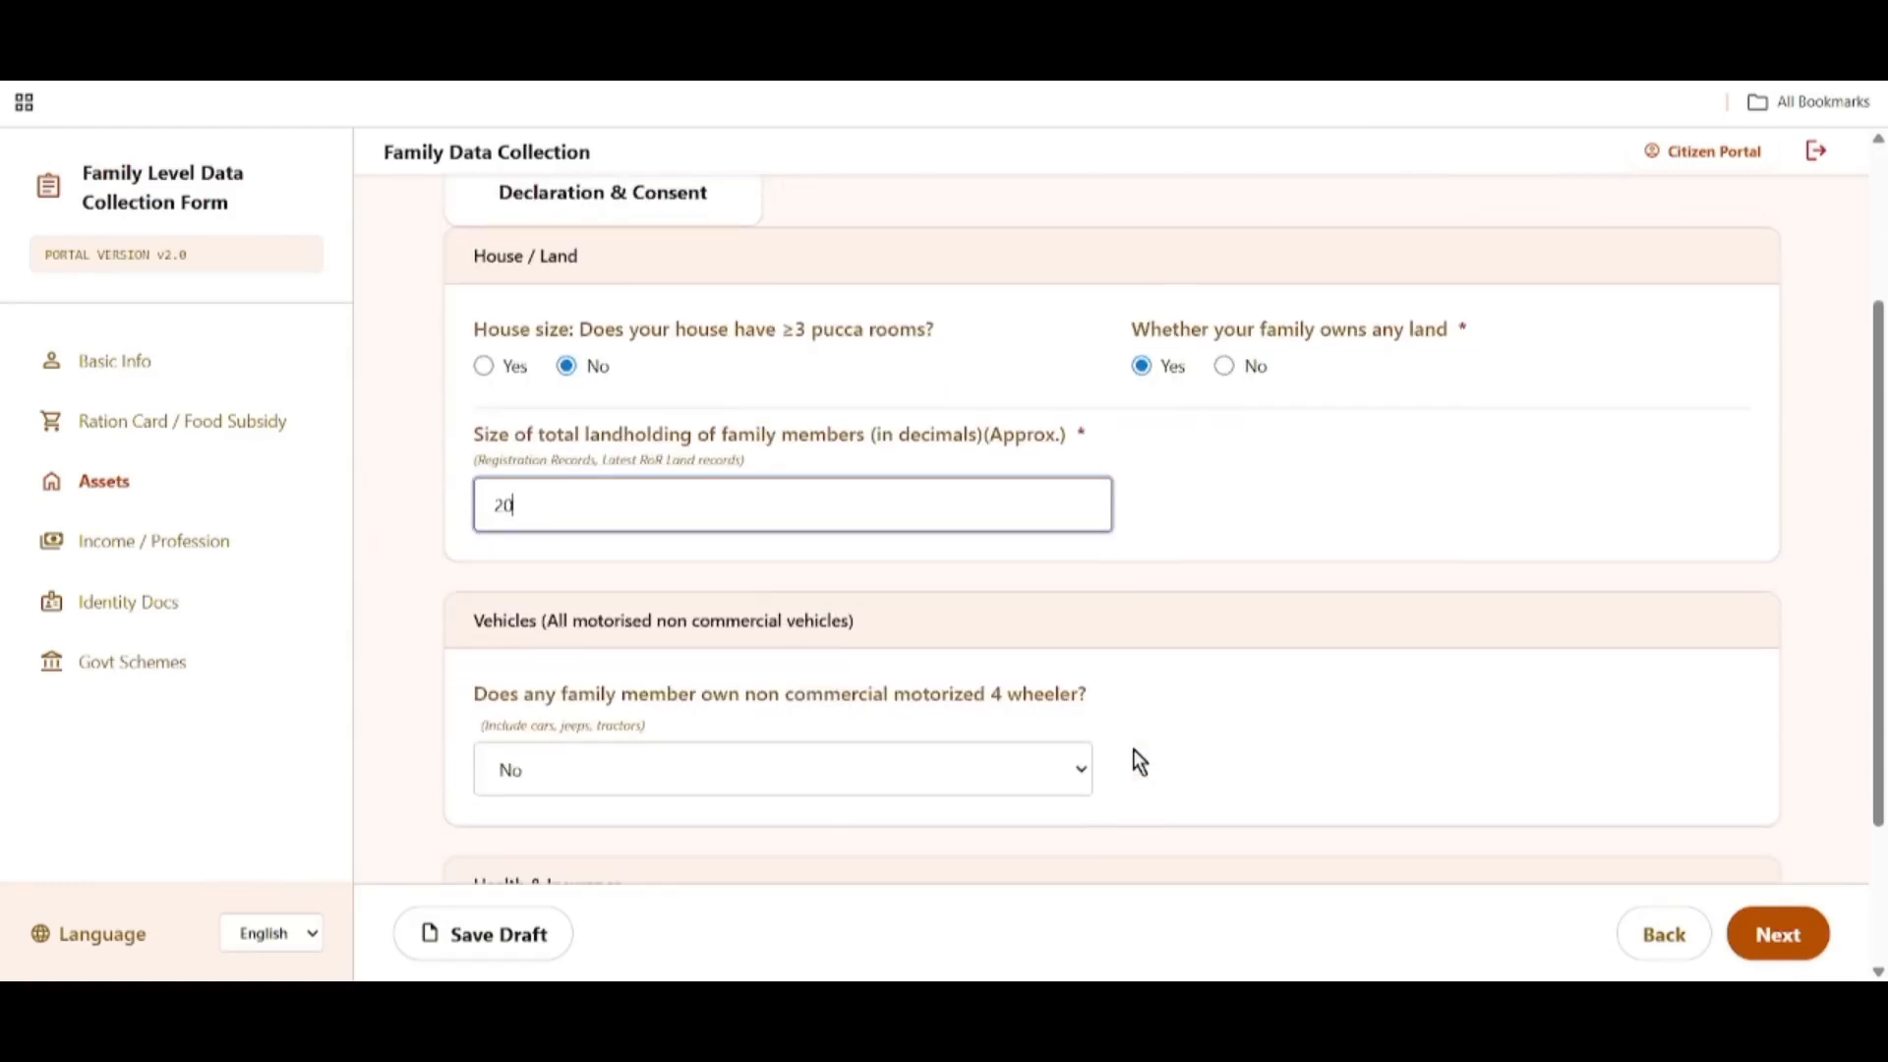
pyautogui.moveTo(456, 402); pyautogui.dragTo(738, 417)
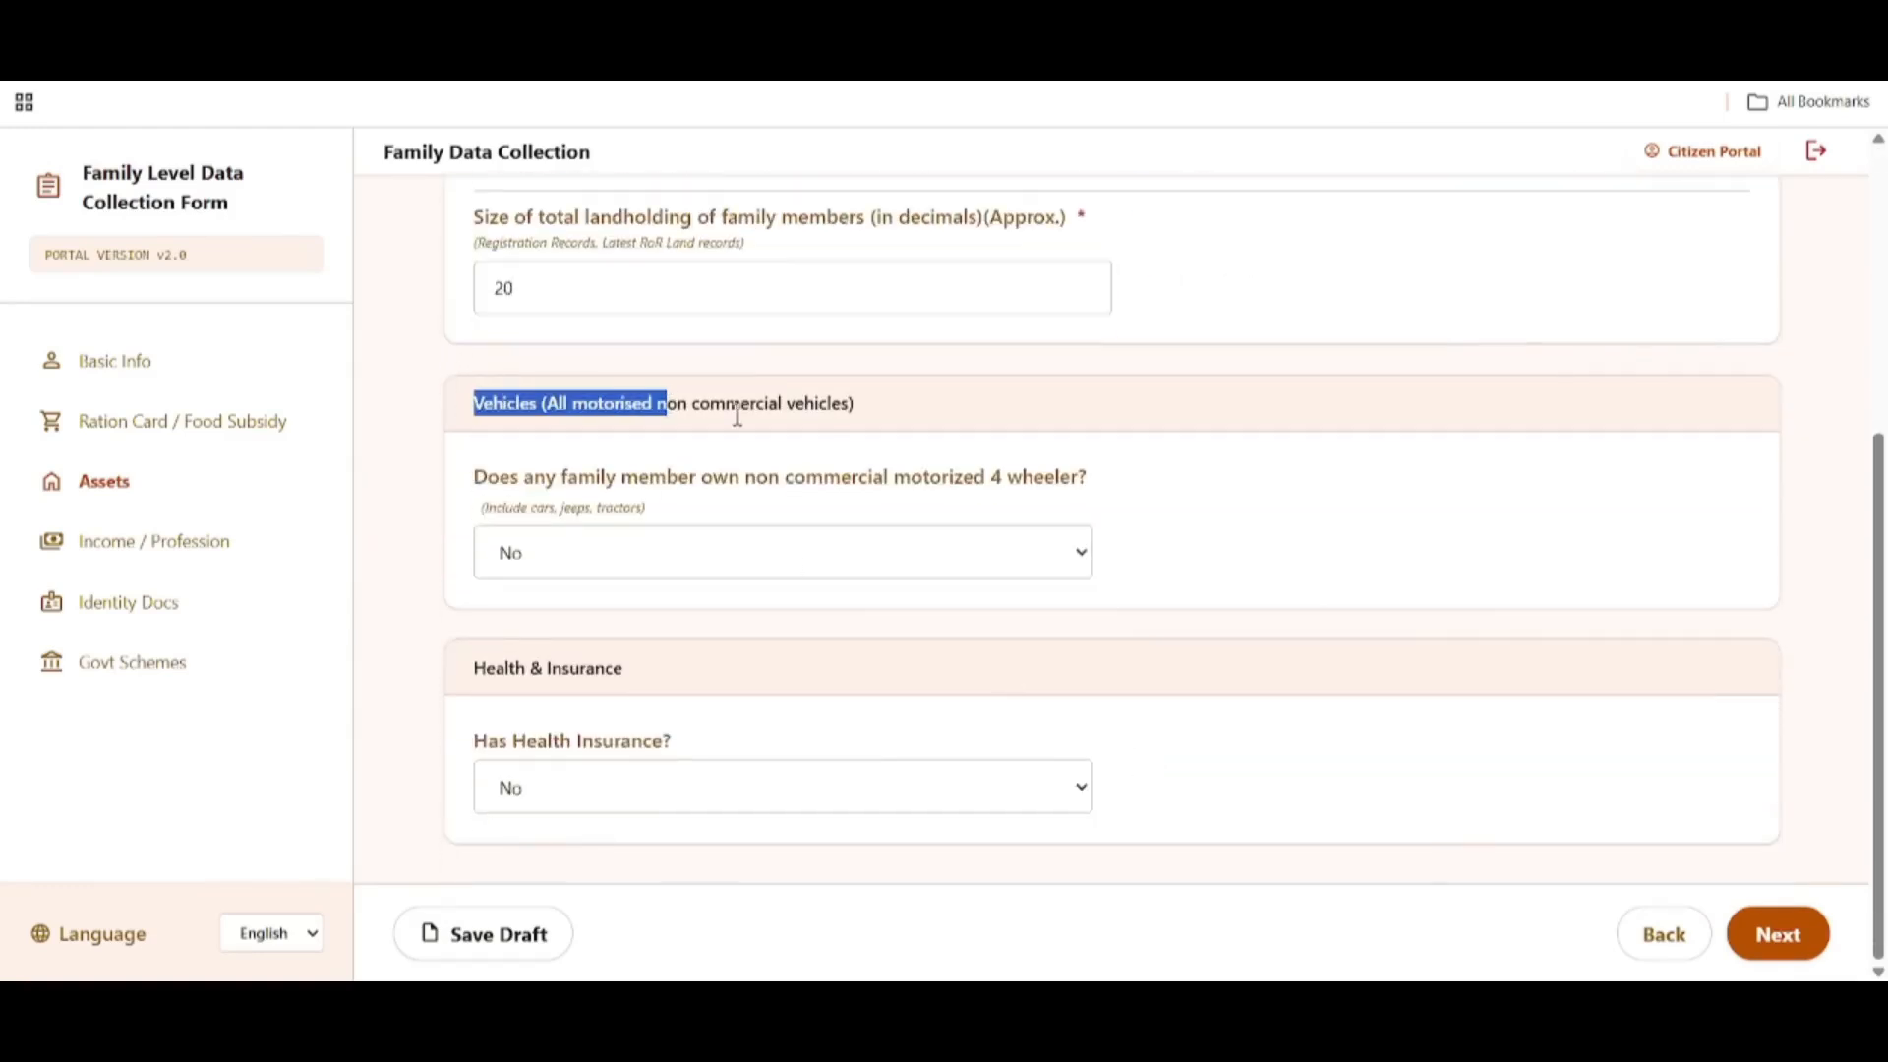
pyautogui.moveTo(452, 466); pyautogui.dragTo(1113, 478)
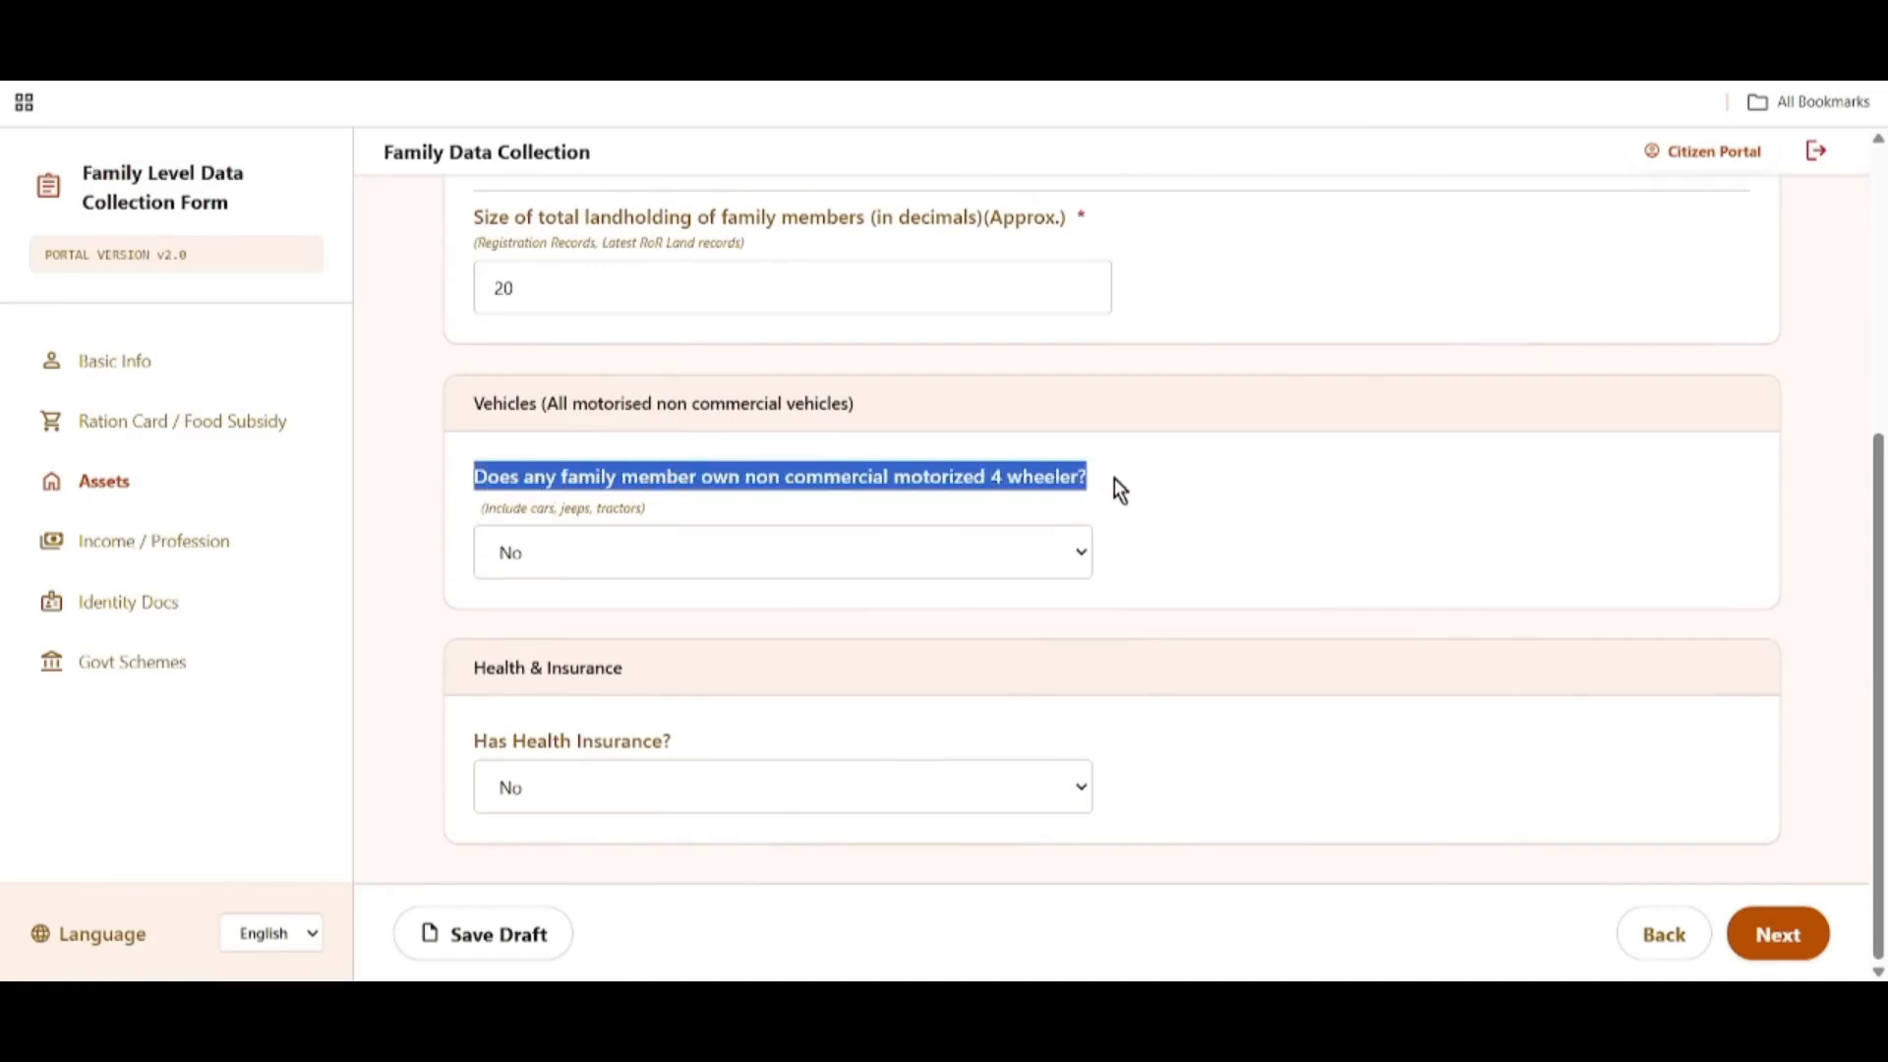
pyautogui.click(513, 565)
pyautogui.click(542, 628)
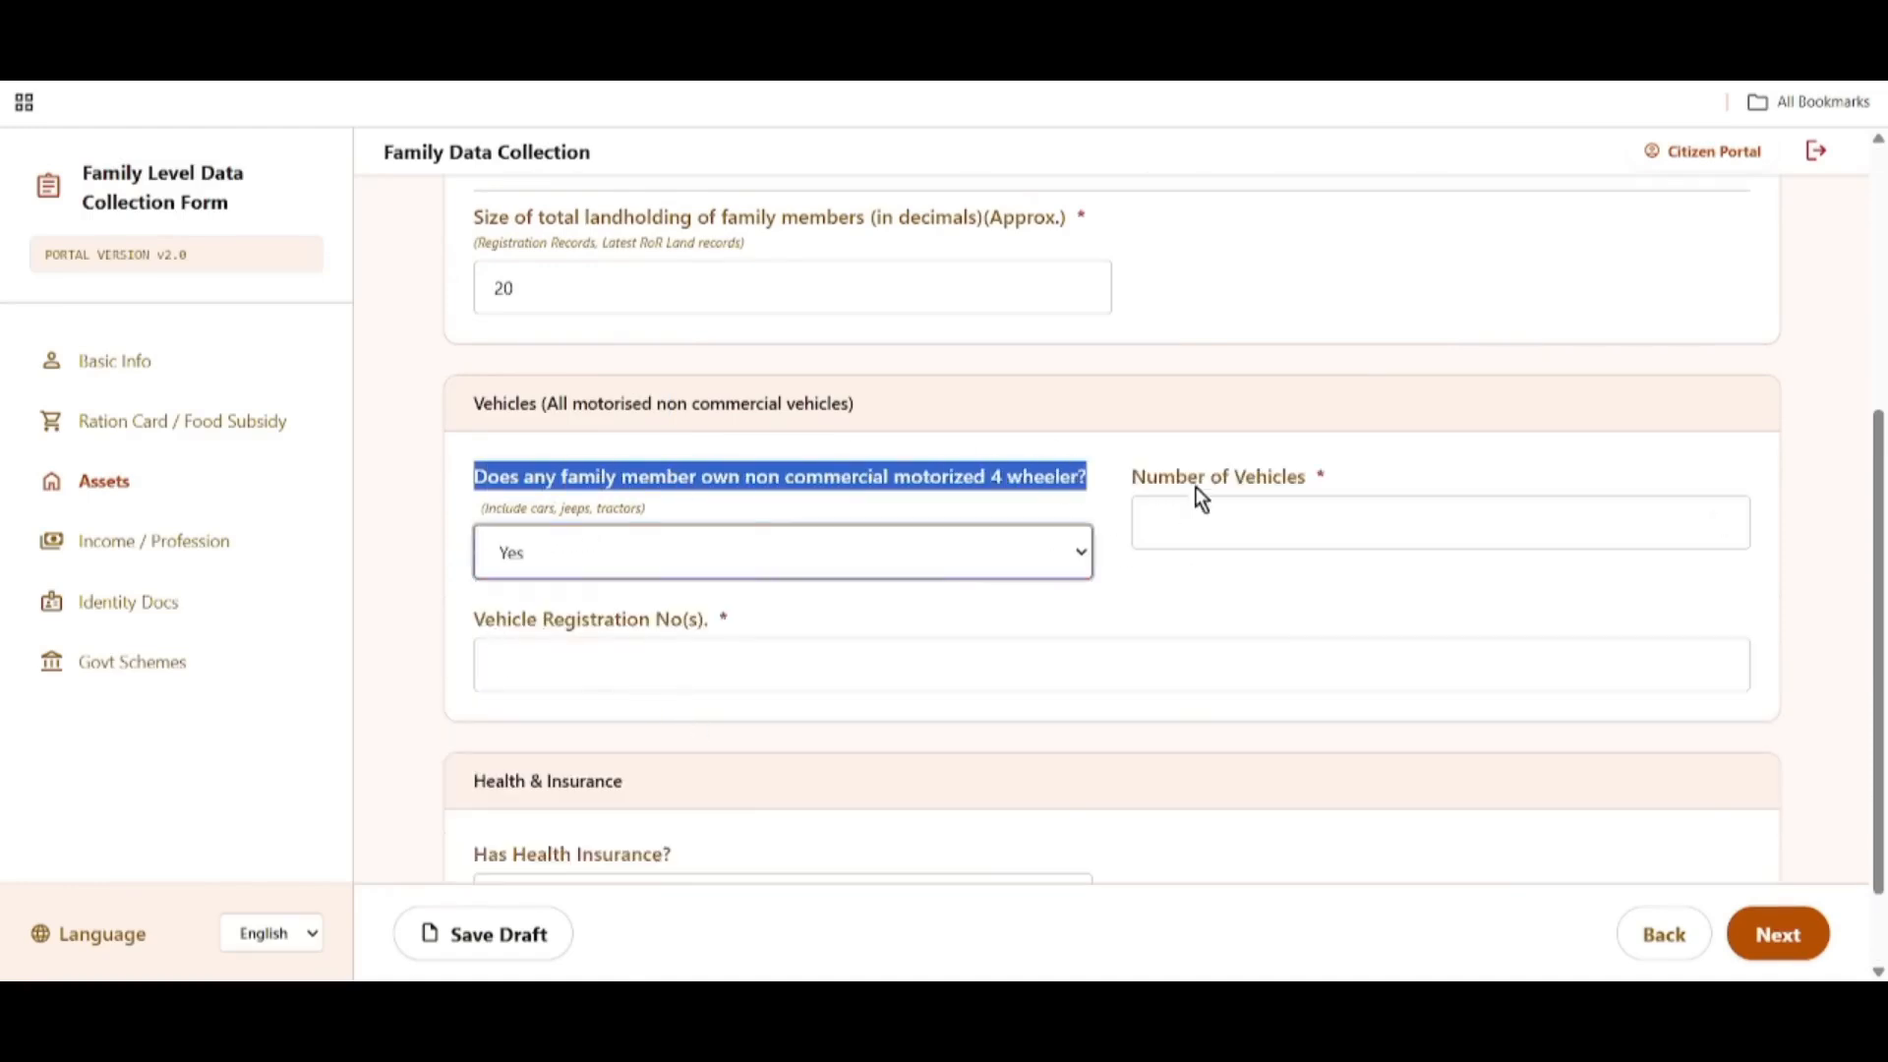
pyautogui.moveTo(1125, 471); pyautogui.dragTo(1343, 474)
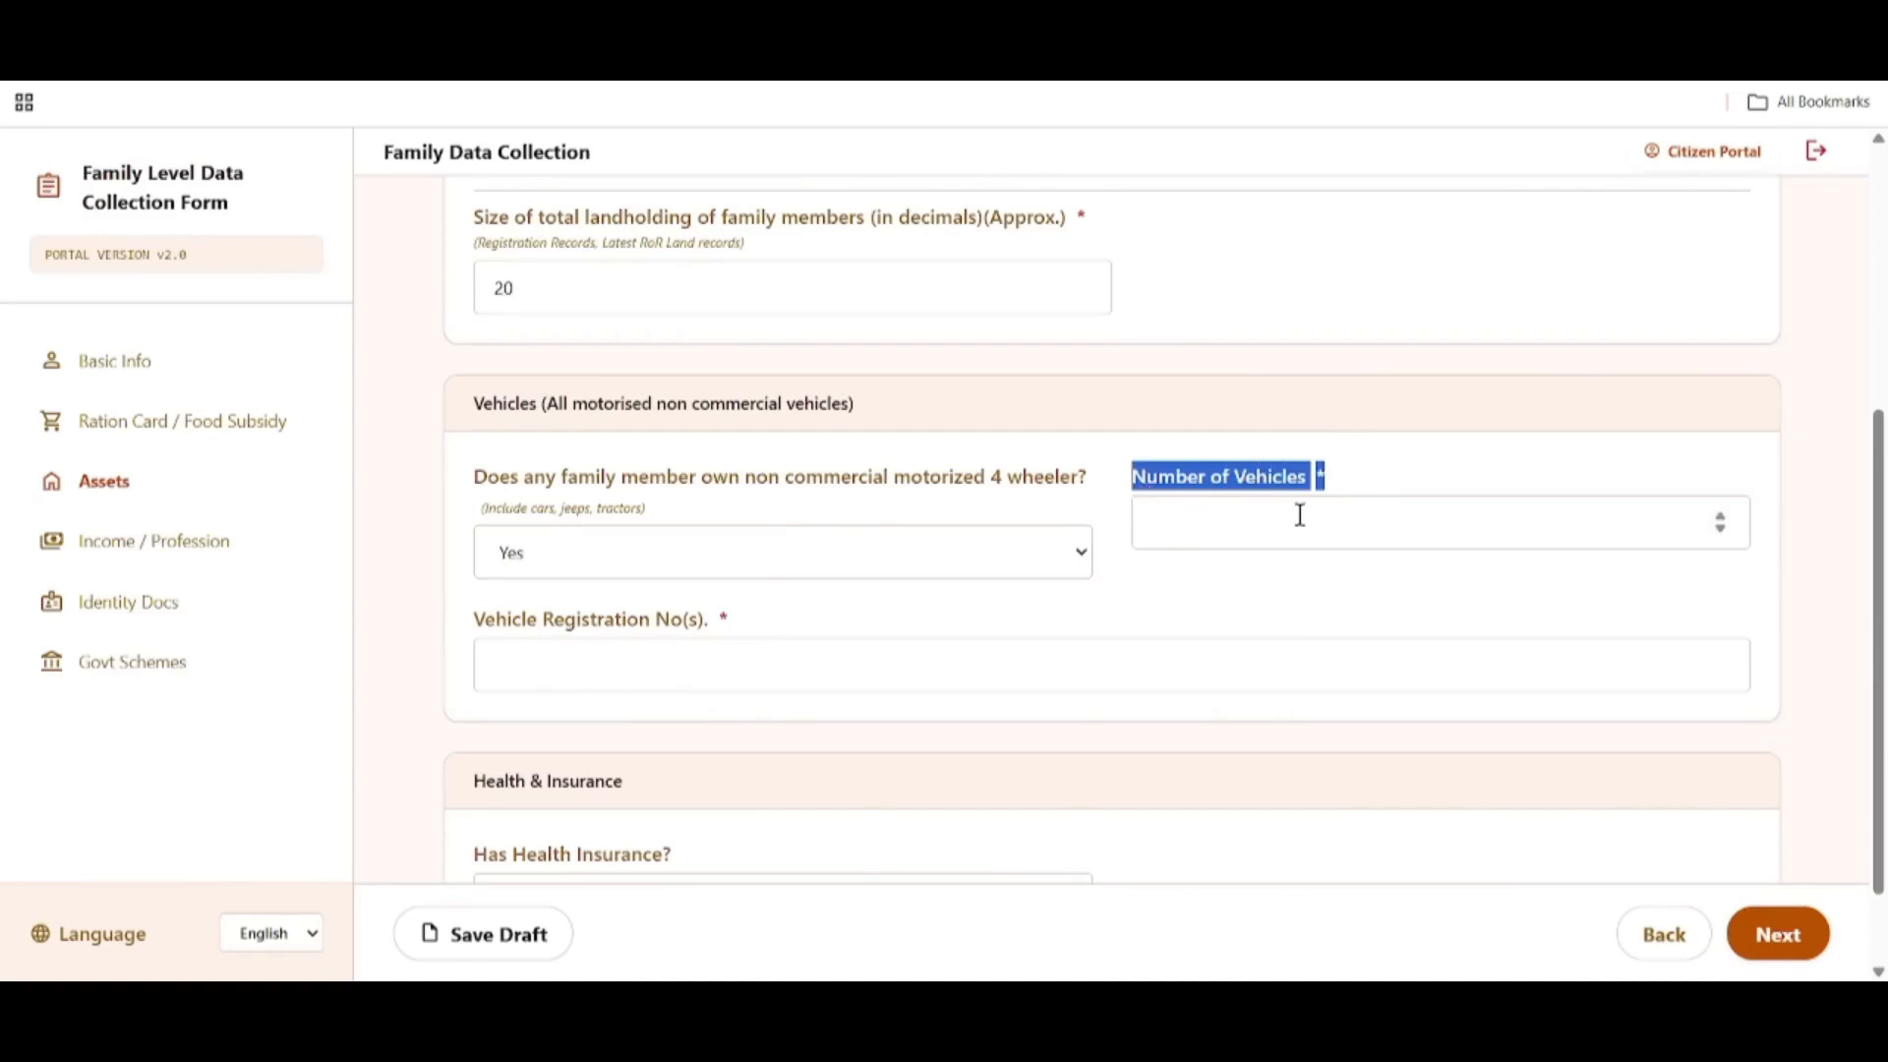
pyautogui.moveTo(484, 610); pyautogui.dragTo(733, 615)
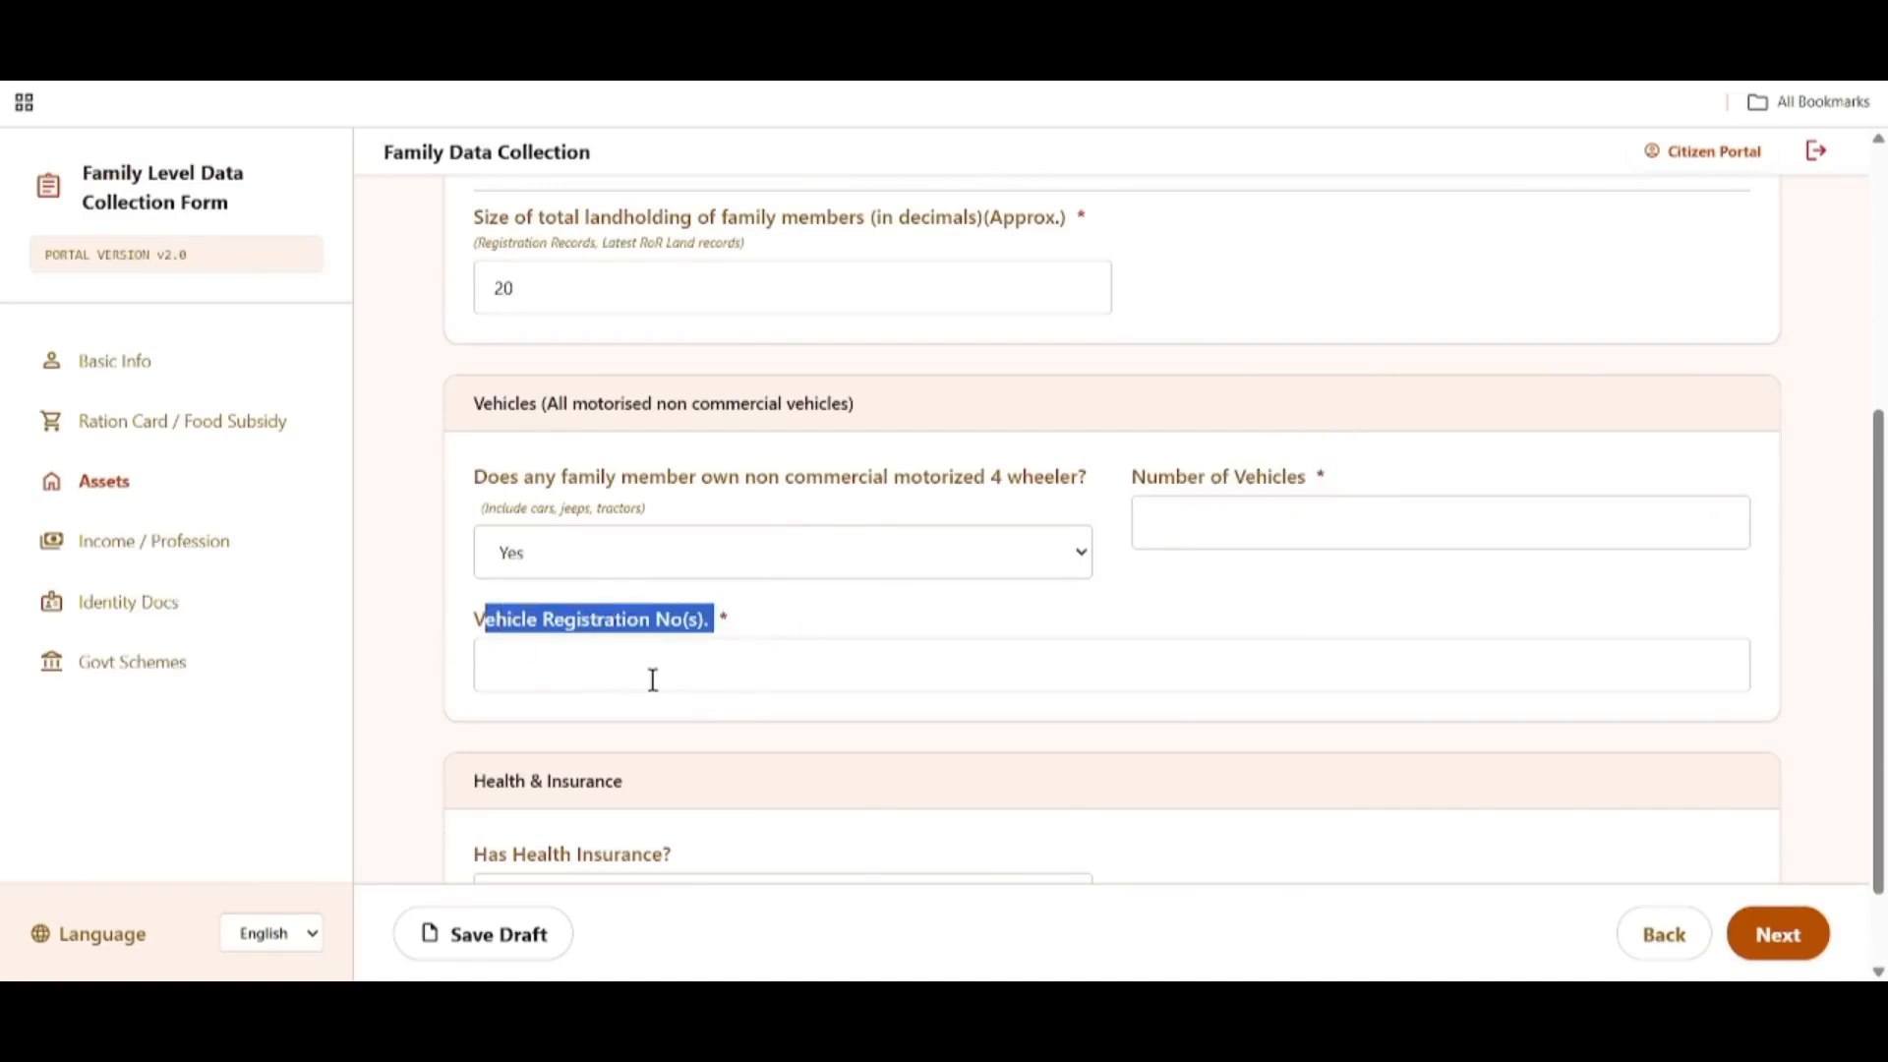
pyautogui.click(694, 553)
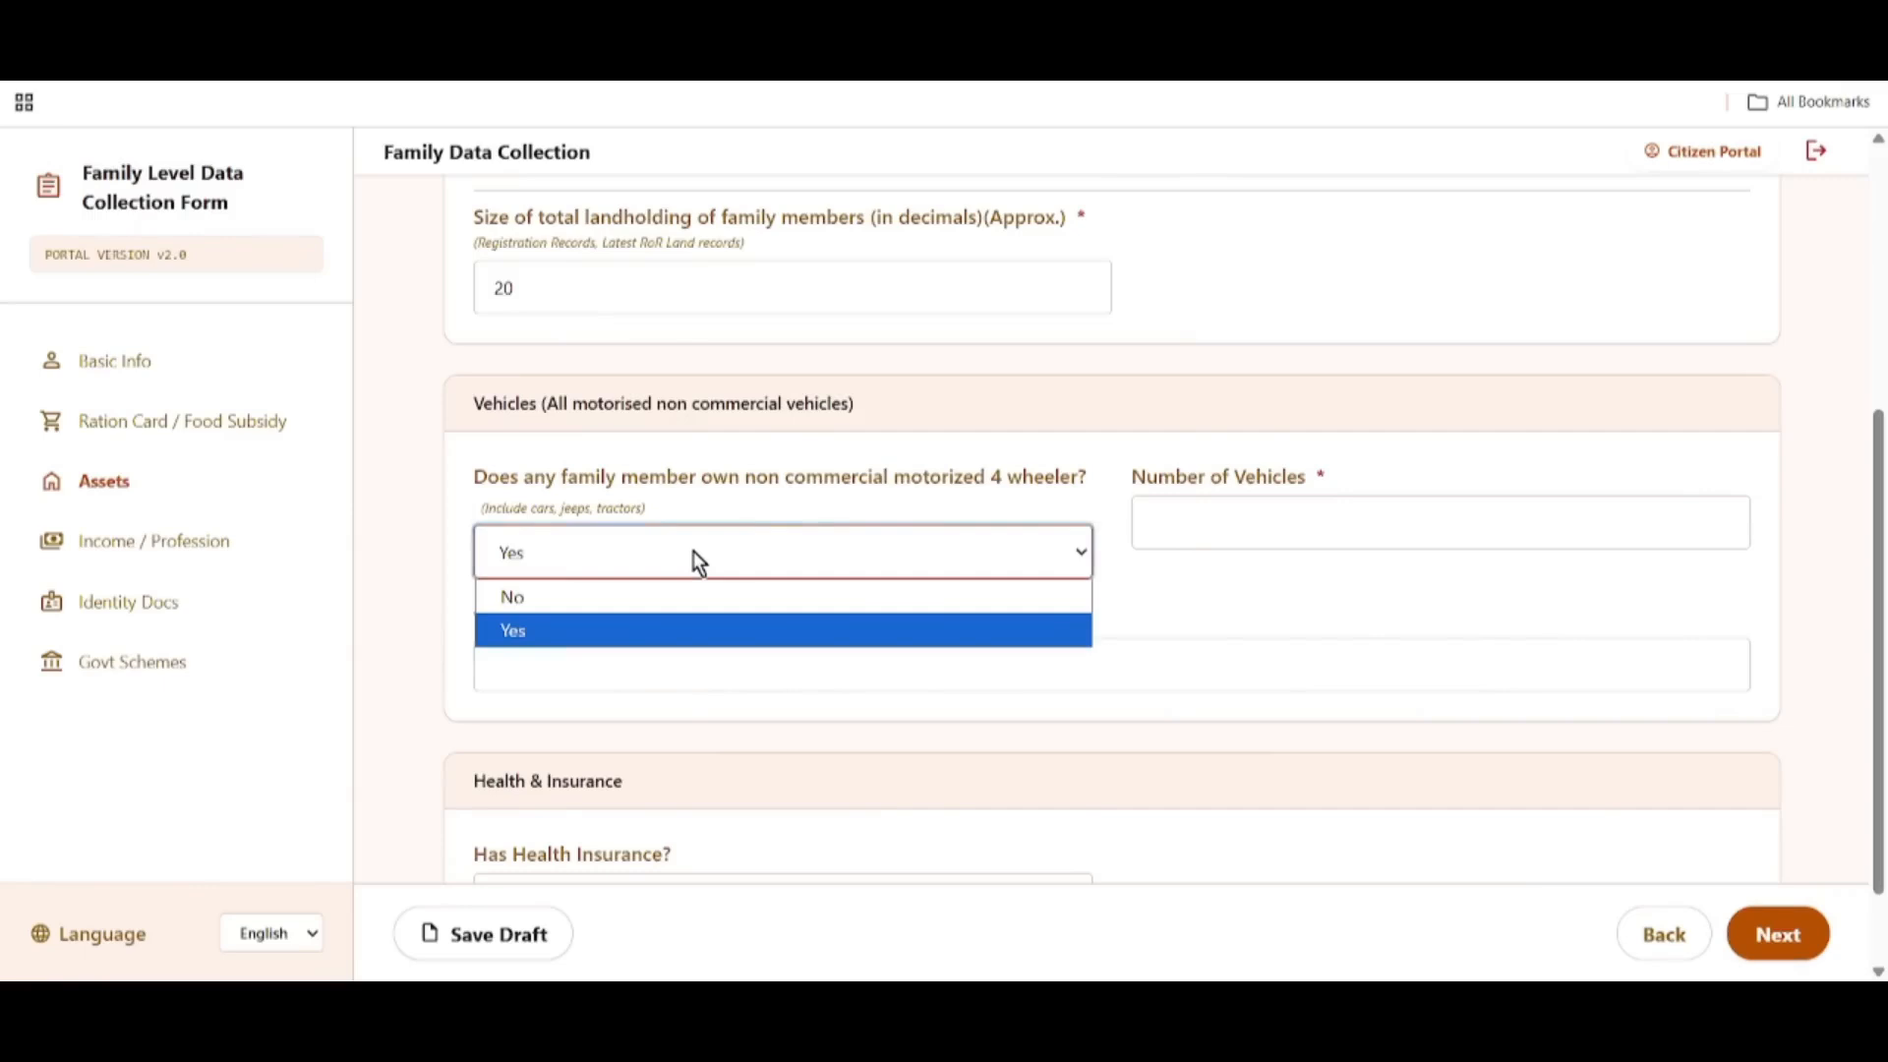
pyautogui.click(563, 597)
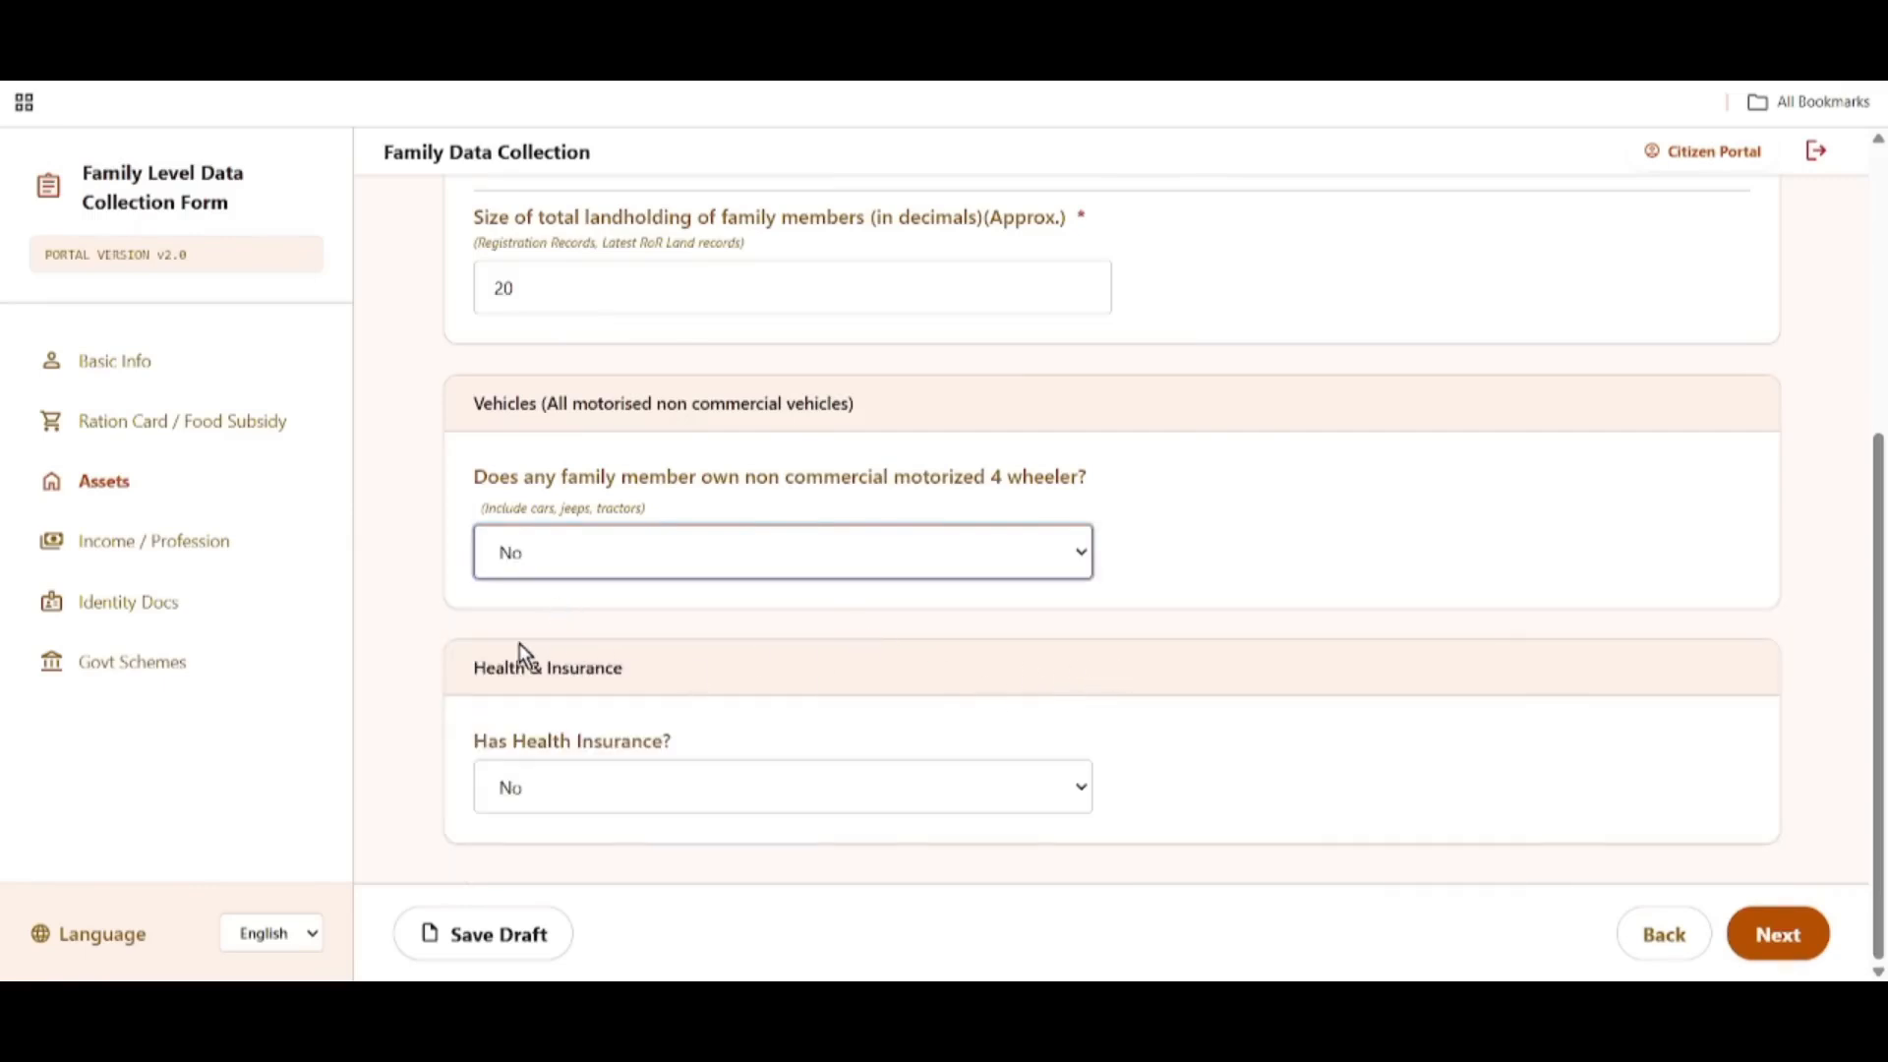
pyautogui.moveTo(468, 662); pyautogui.dragTo(655, 683)
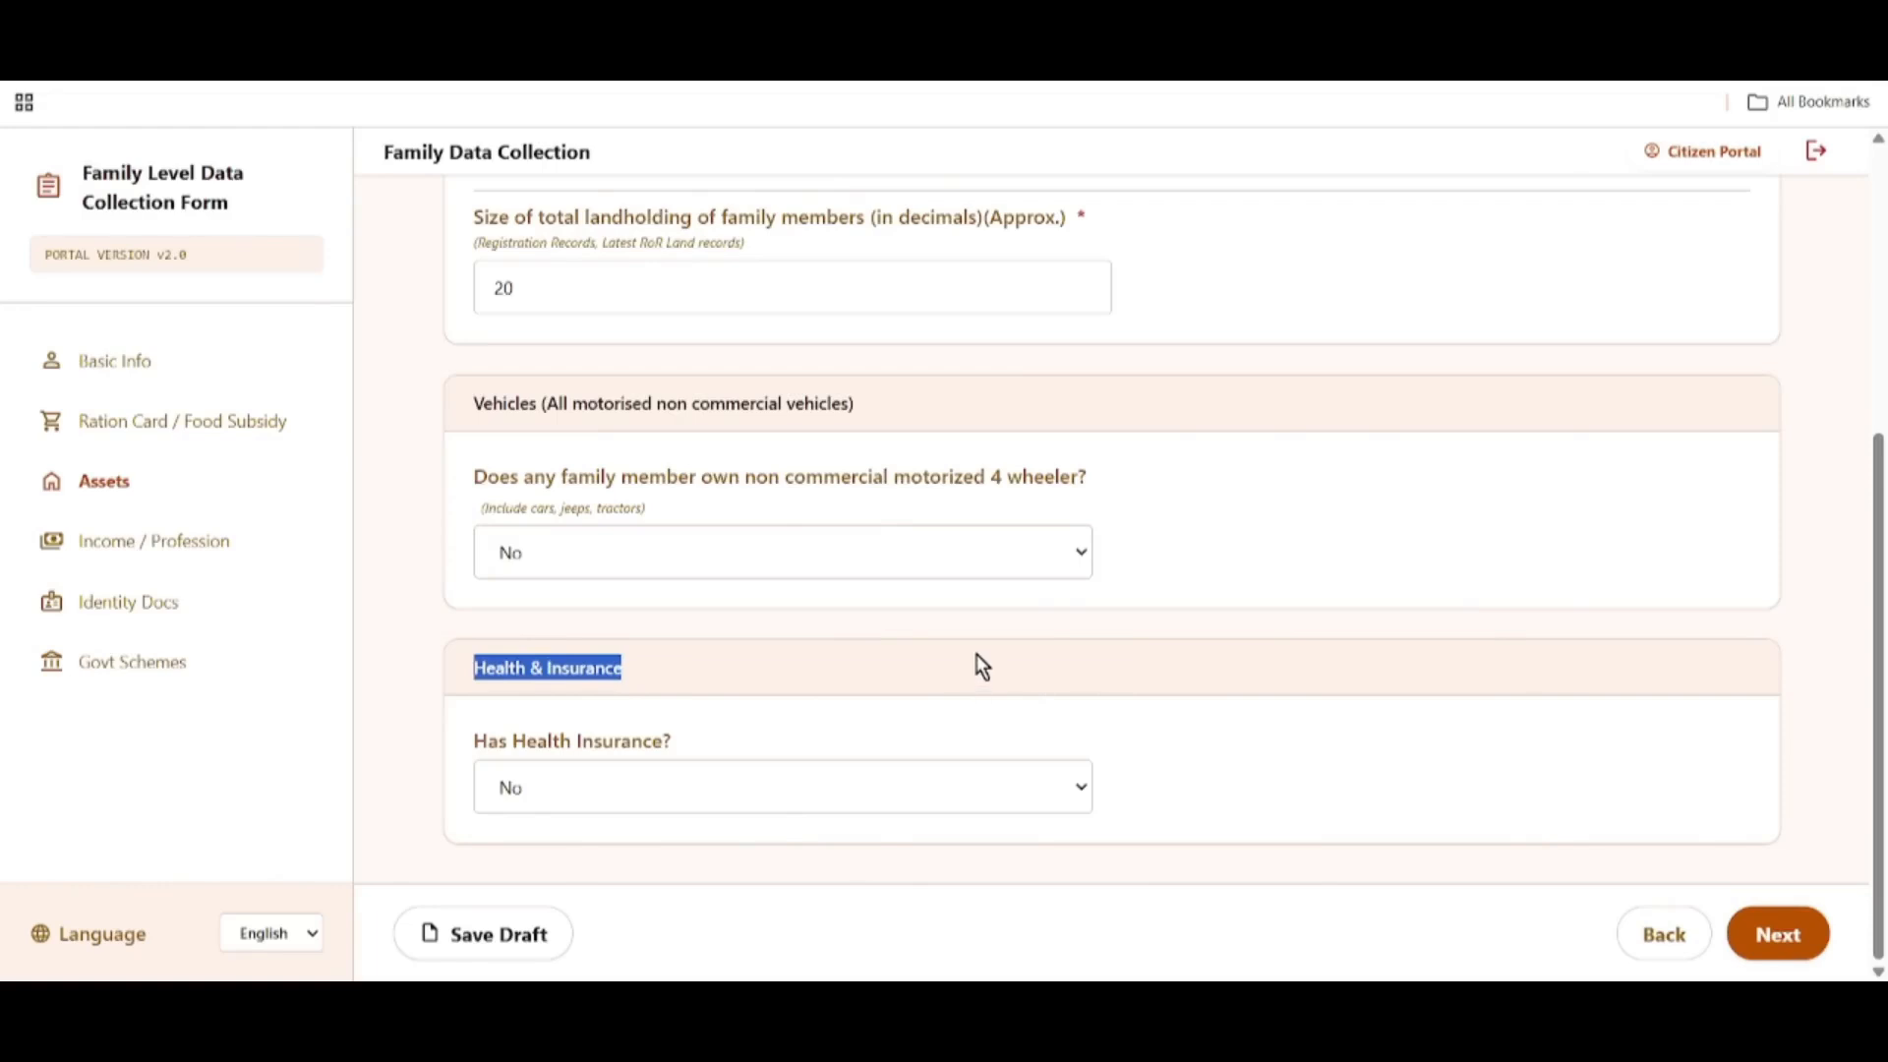
pyautogui.moveTo(474, 749); pyautogui.dragTo(554, 752)
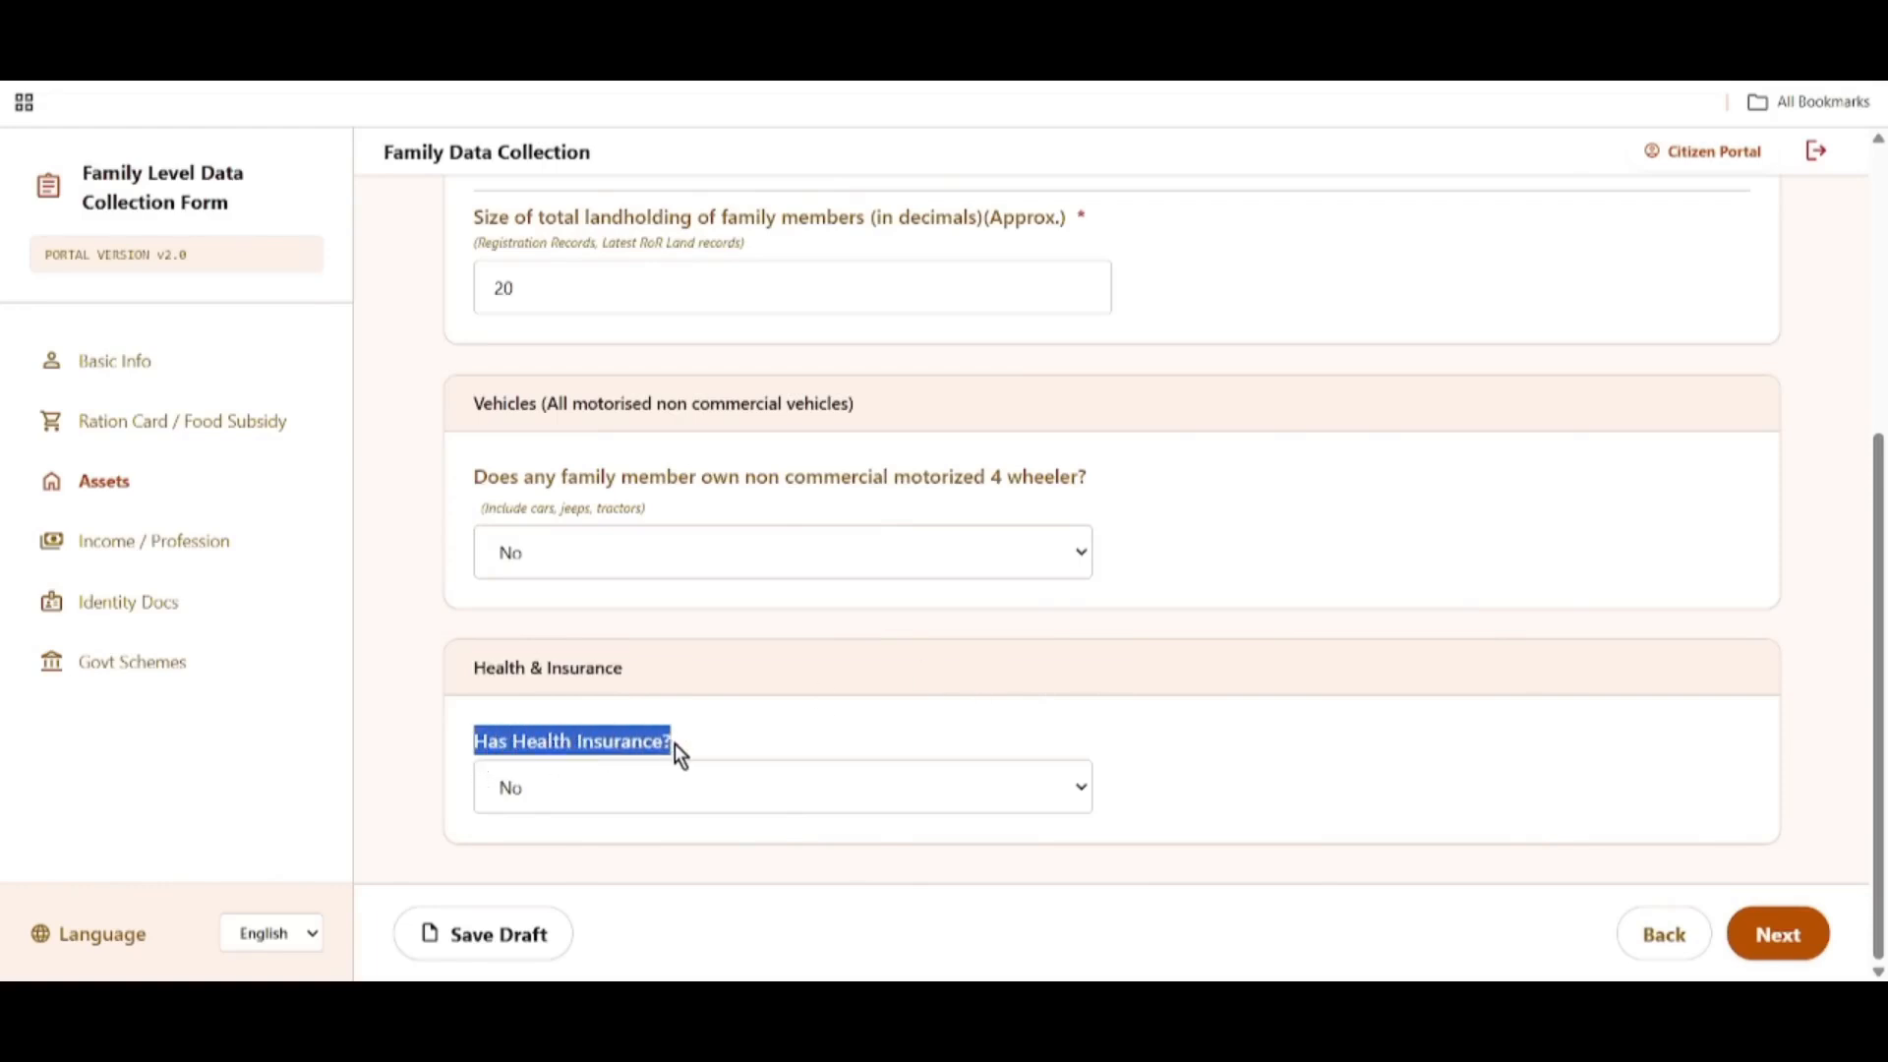
# Set Has Health Insurance to Yes with insurance type Government.
pyautogui.click(638, 783)
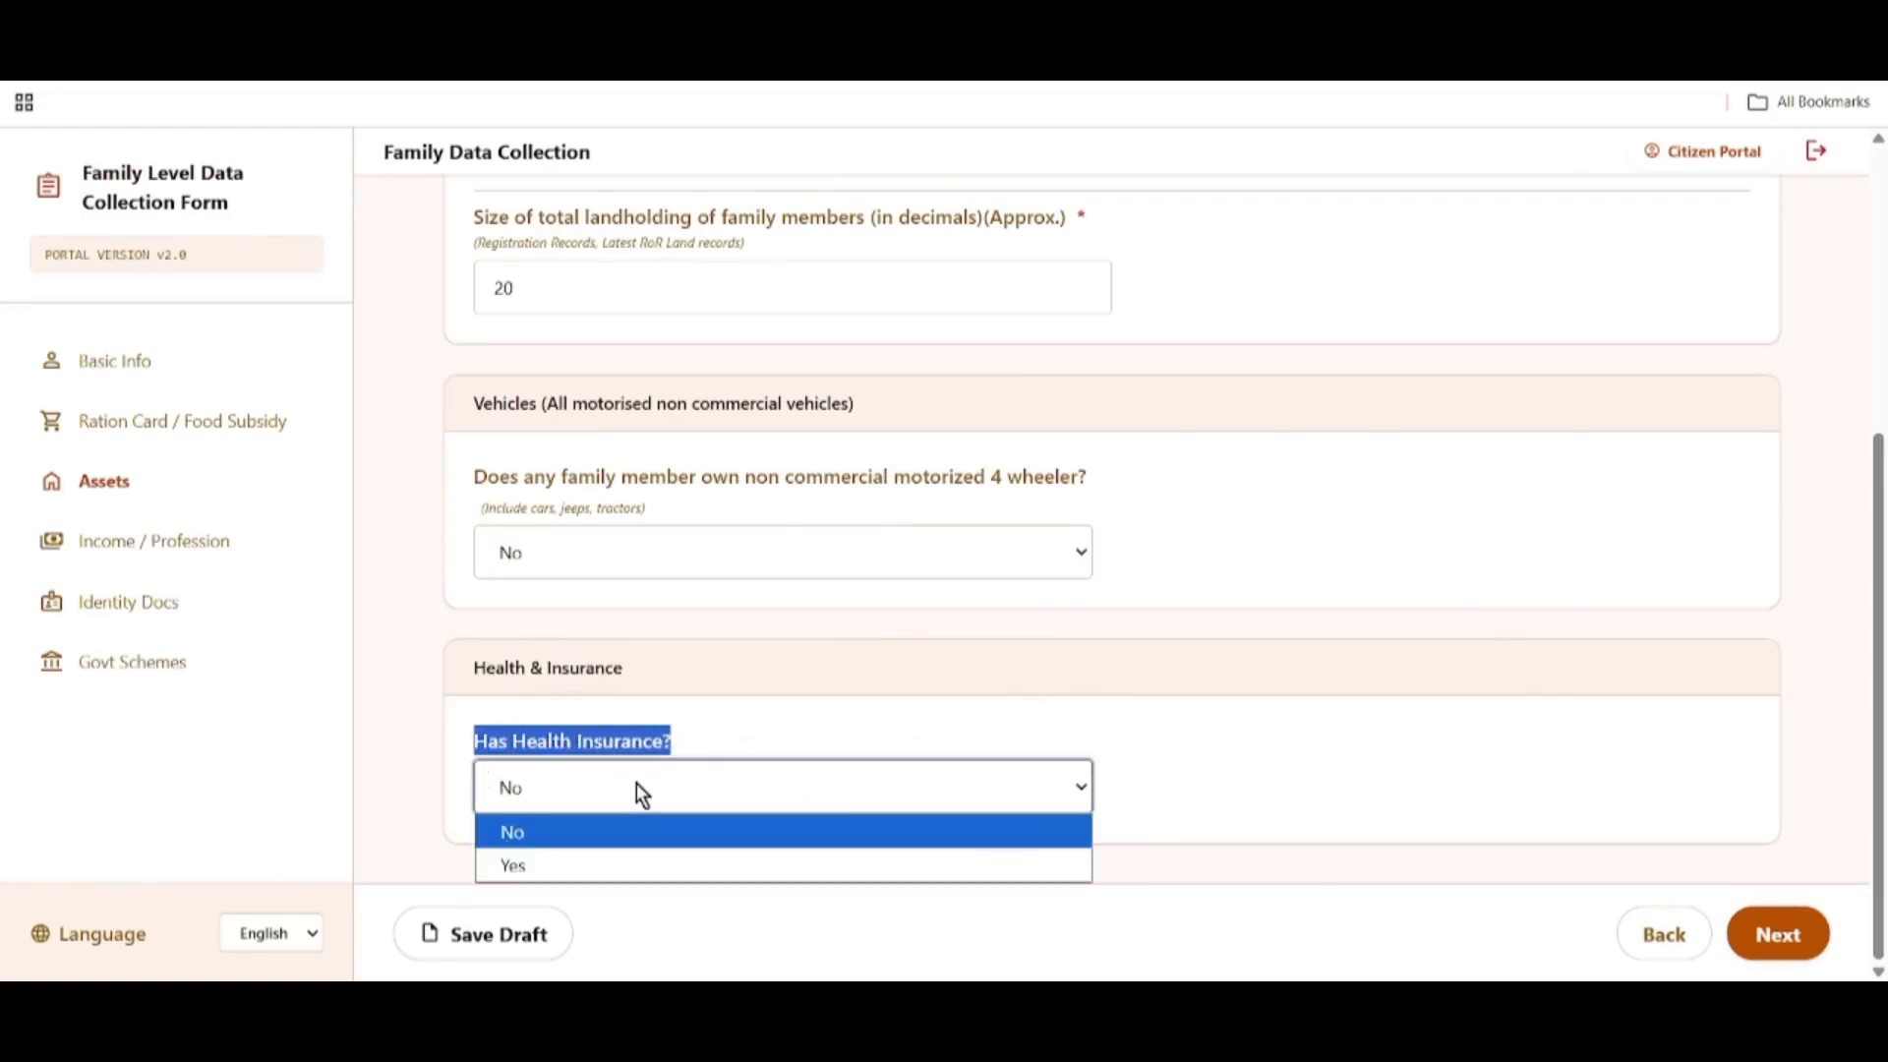
pyautogui.click(585, 866)
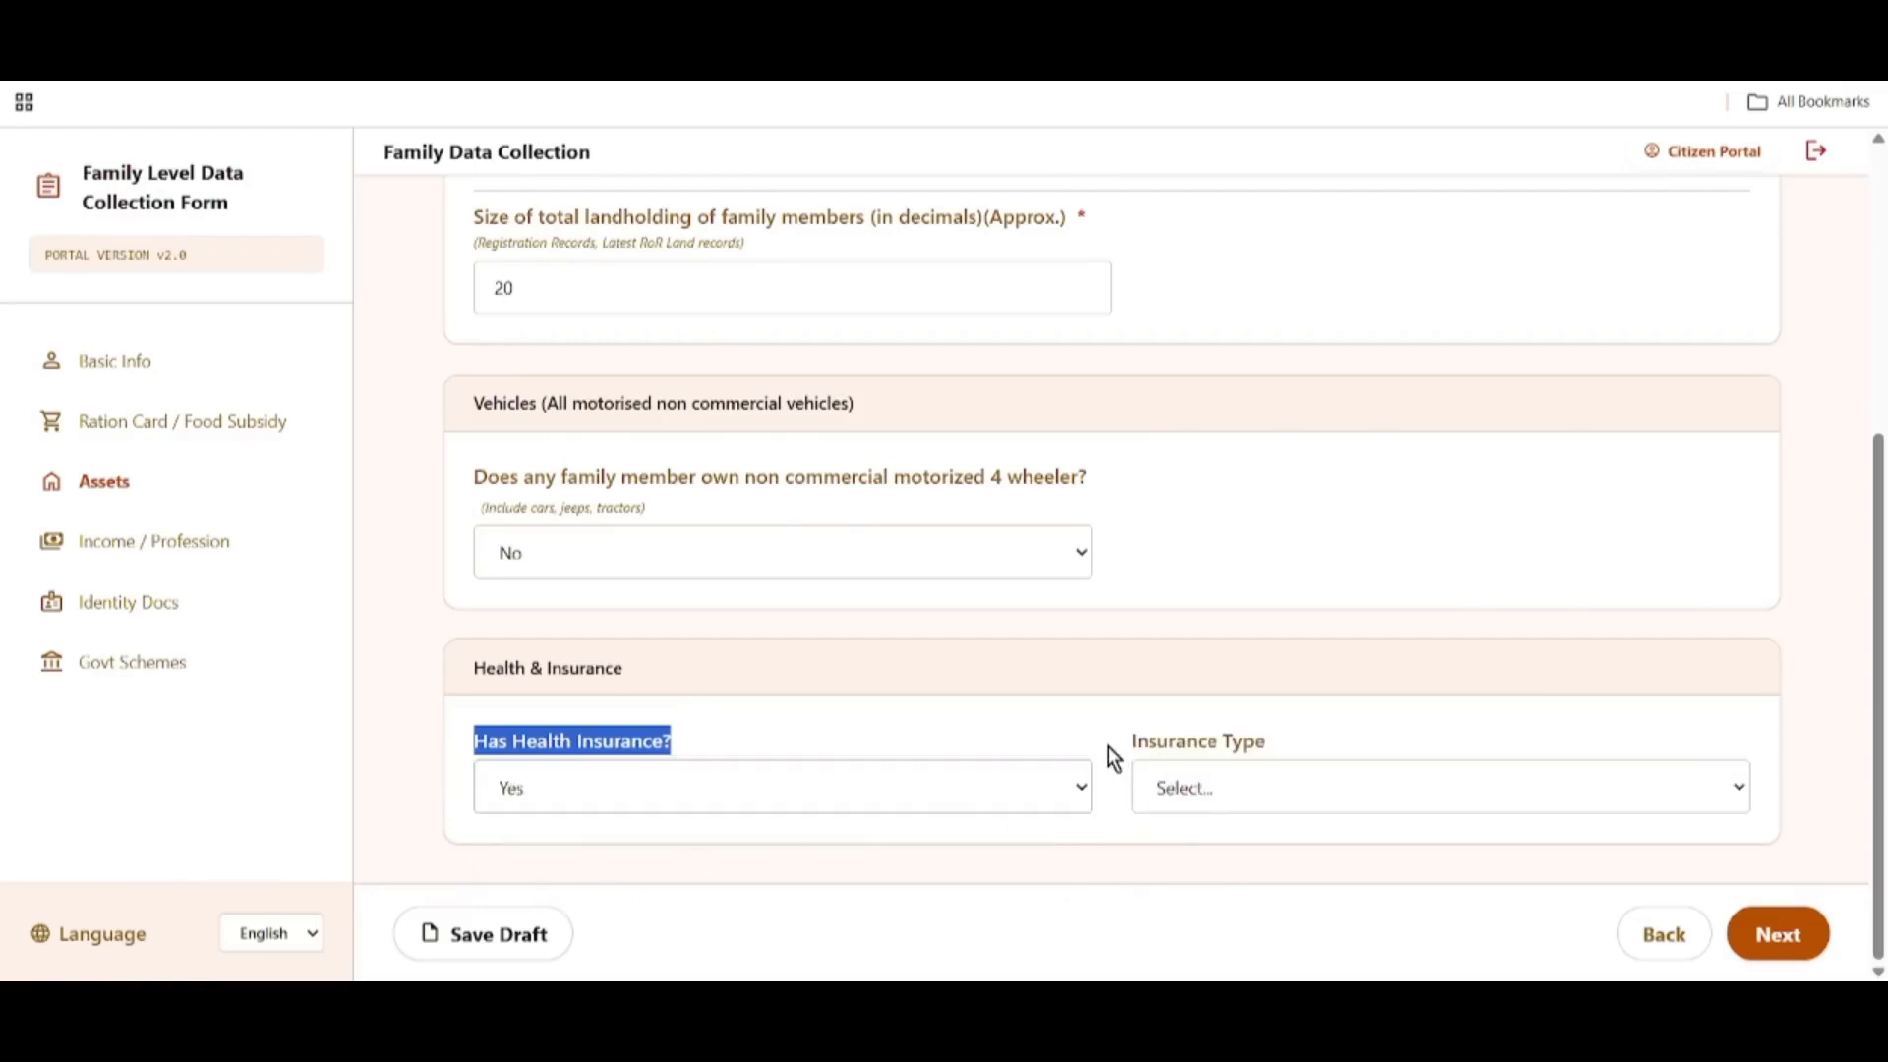
pyautogui.click(1233, 793)
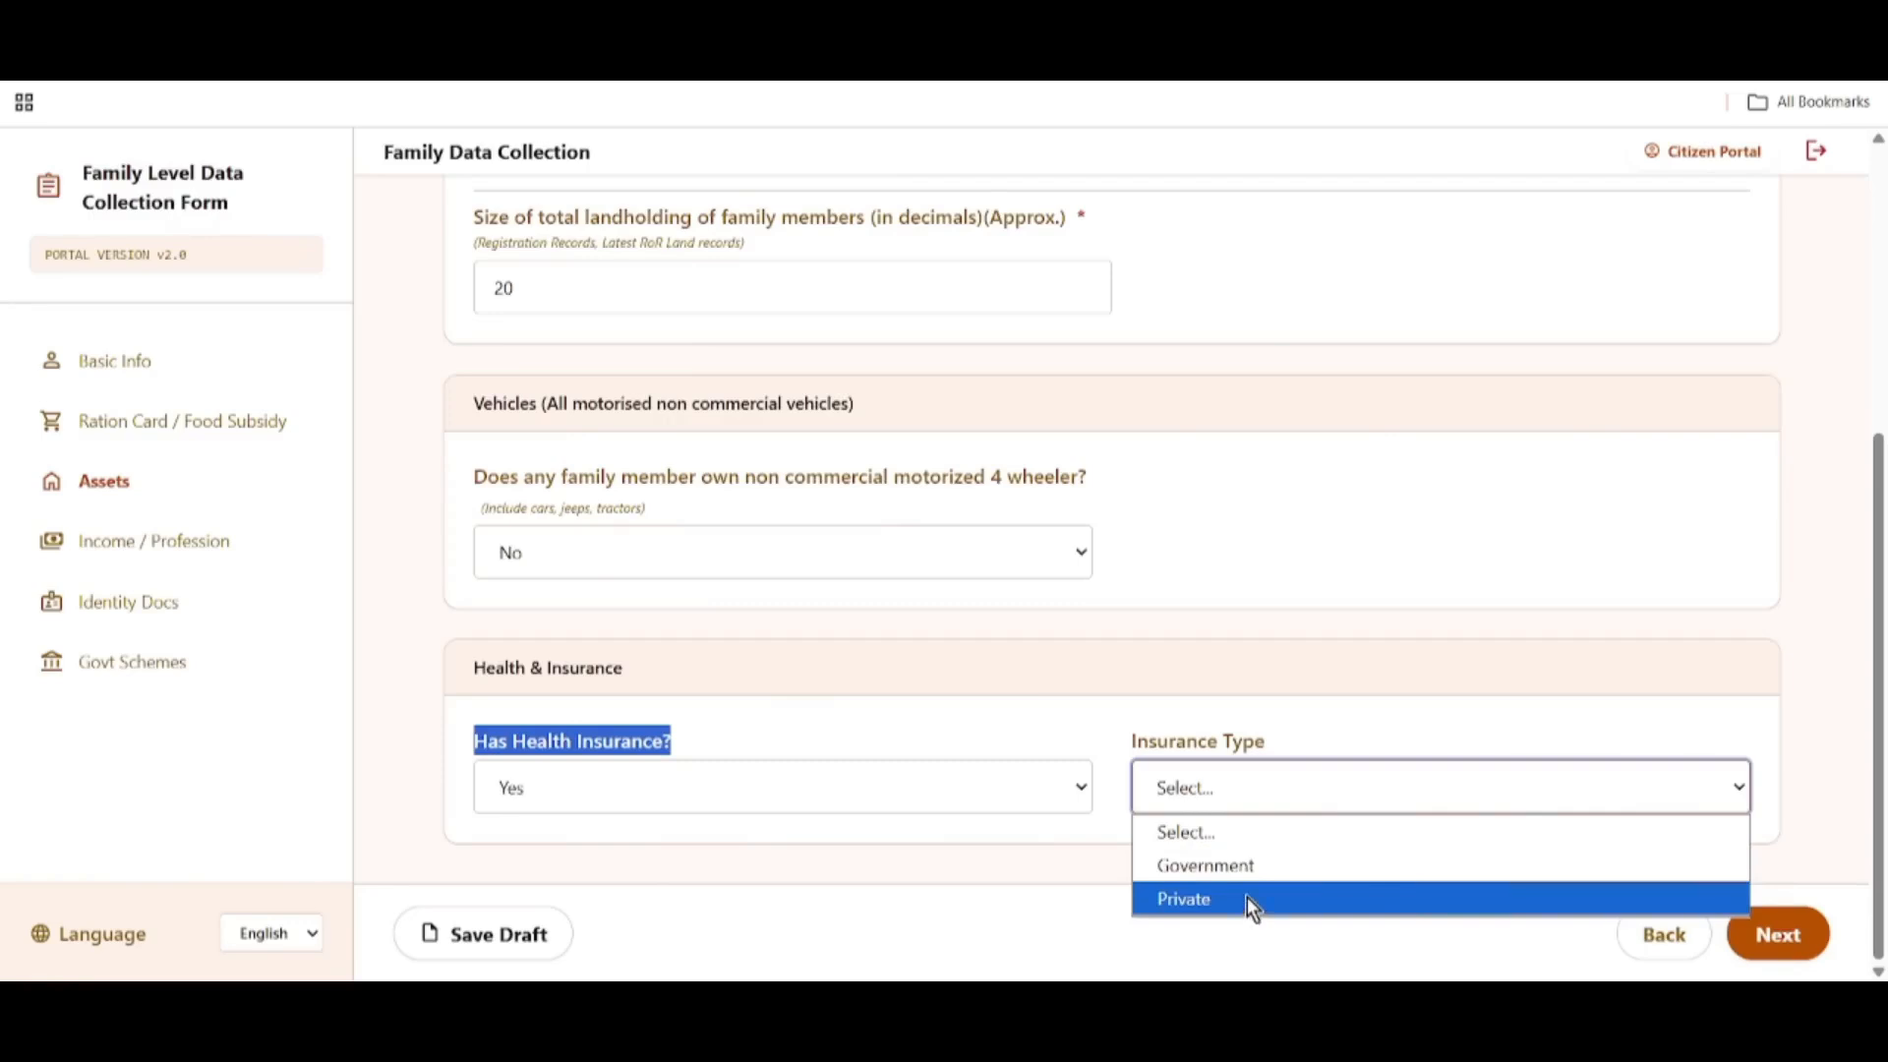
pyautogui.click(1244, 866)
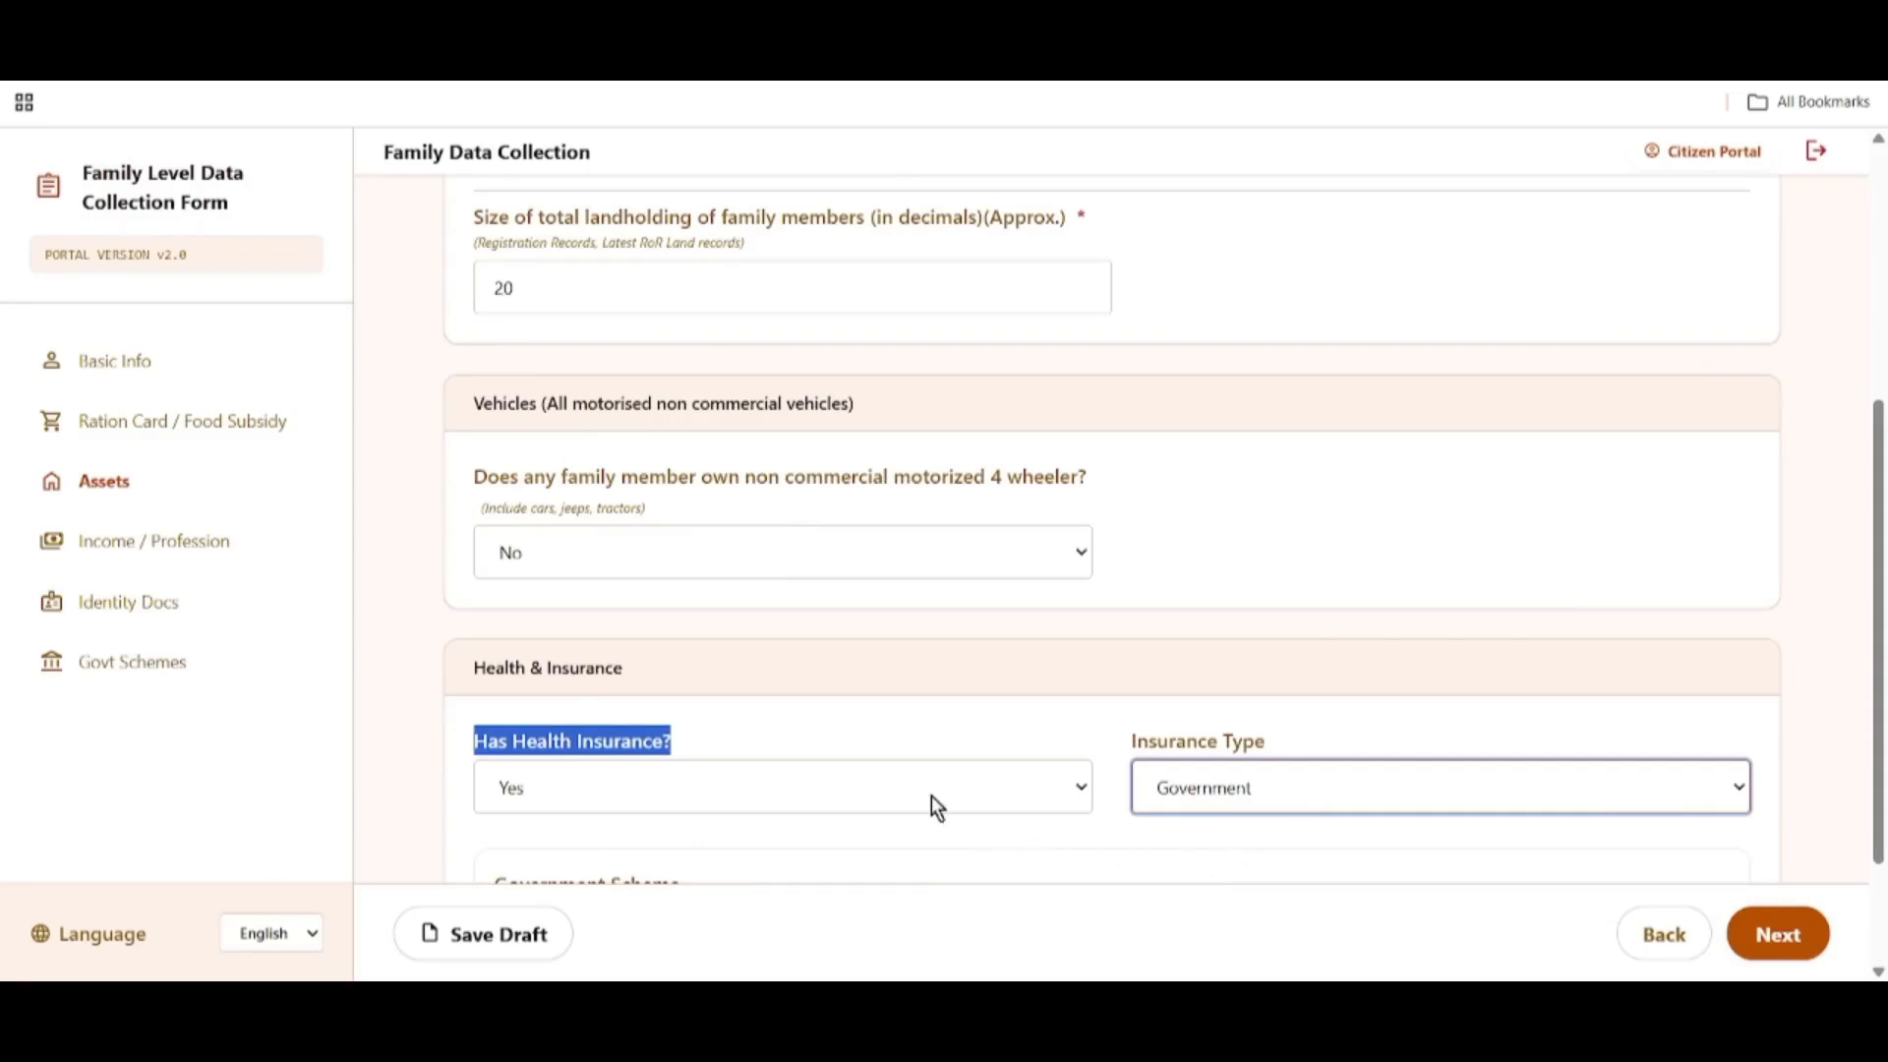
# Choose the Swasthya Sathi scheme, fill in the URN number, and save the draft.
pyautogui.scroll(-2, 885, 708)
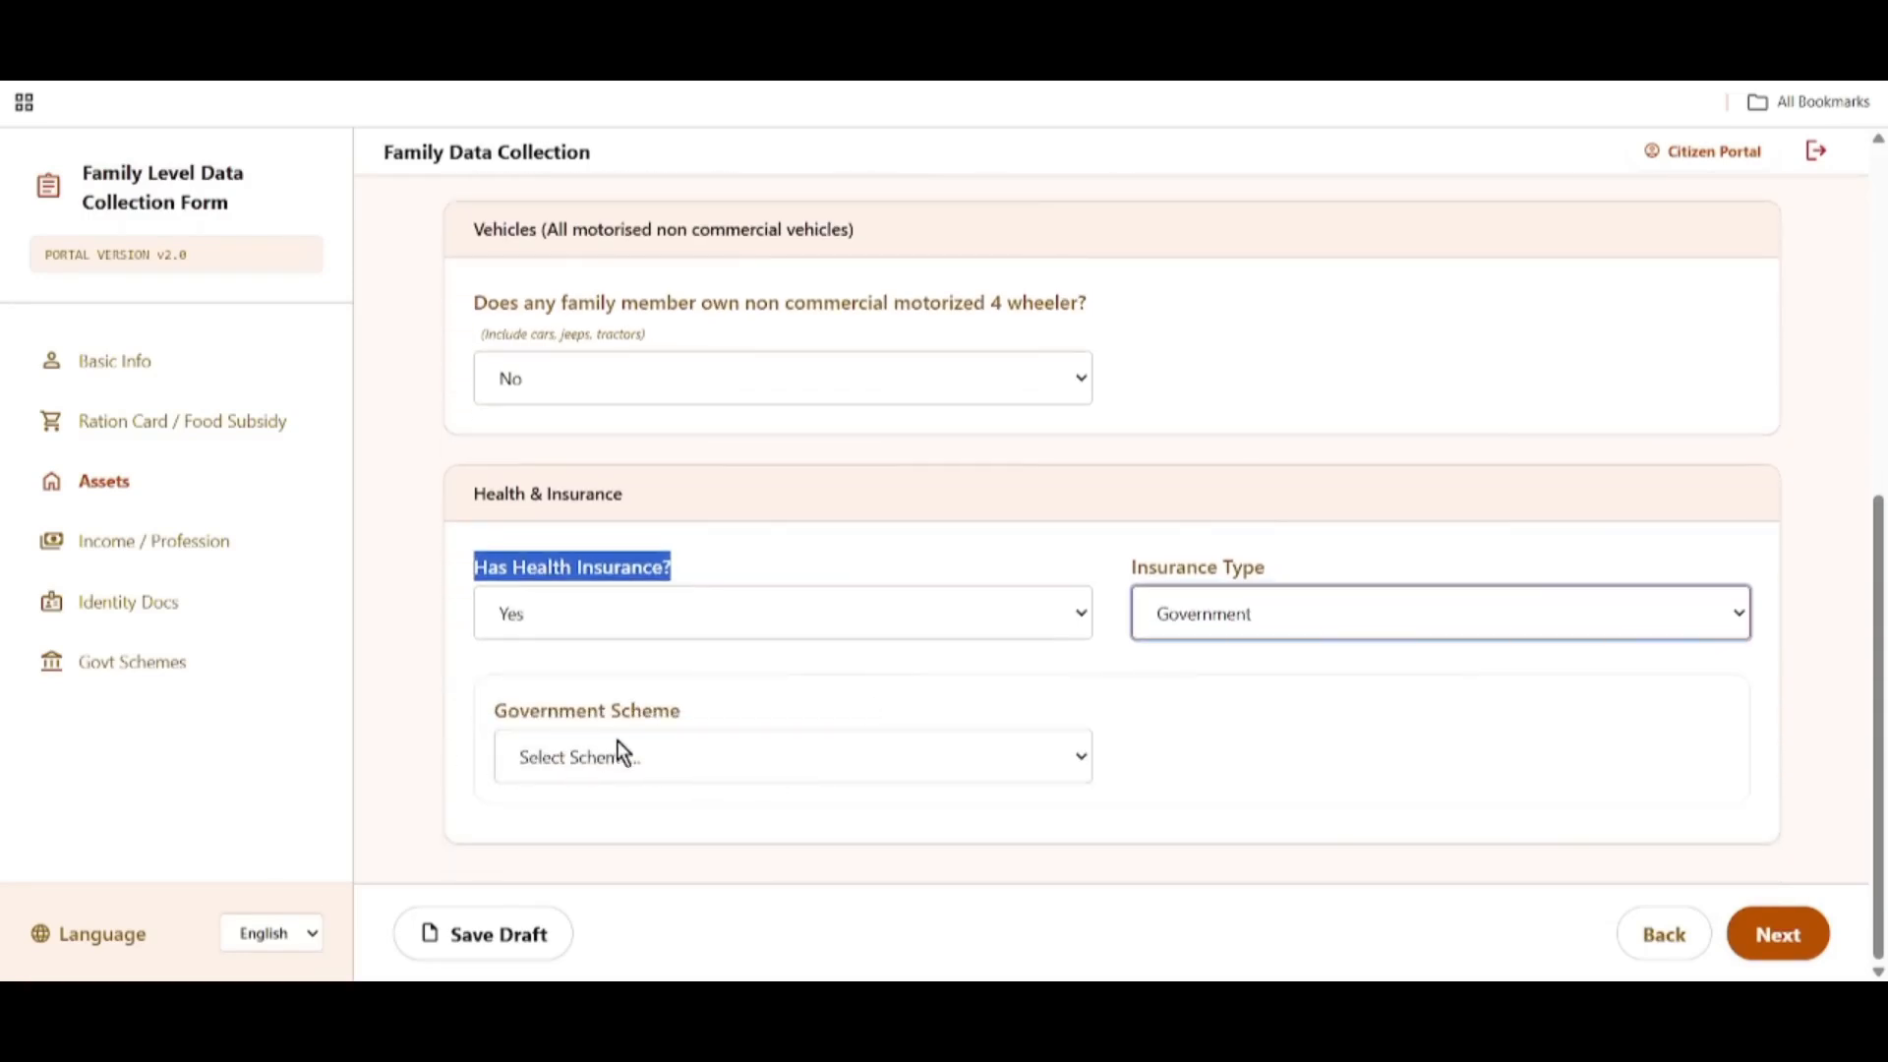
pyautogui.moveTo(493, 708); pyautogui.dragTo(717, 742)
pyautogui.click(728, 752)
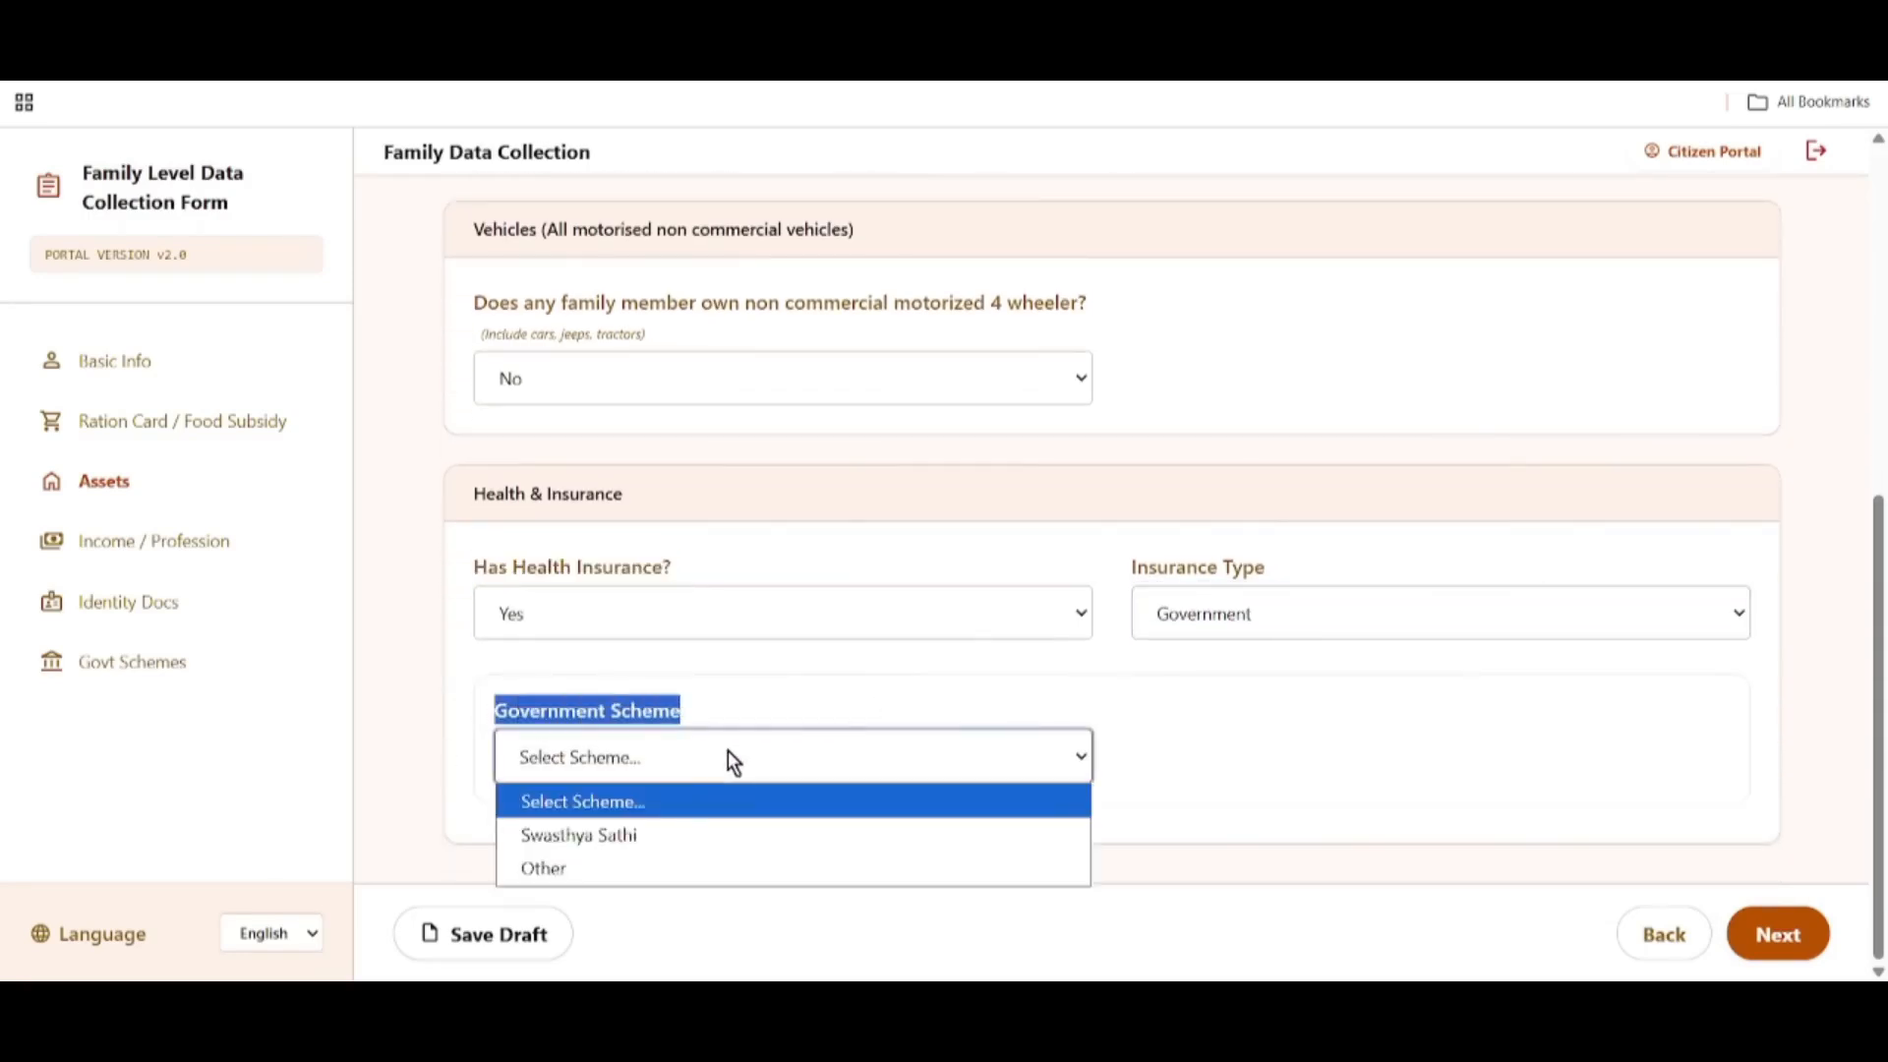
pyautogui.click(618, 838)
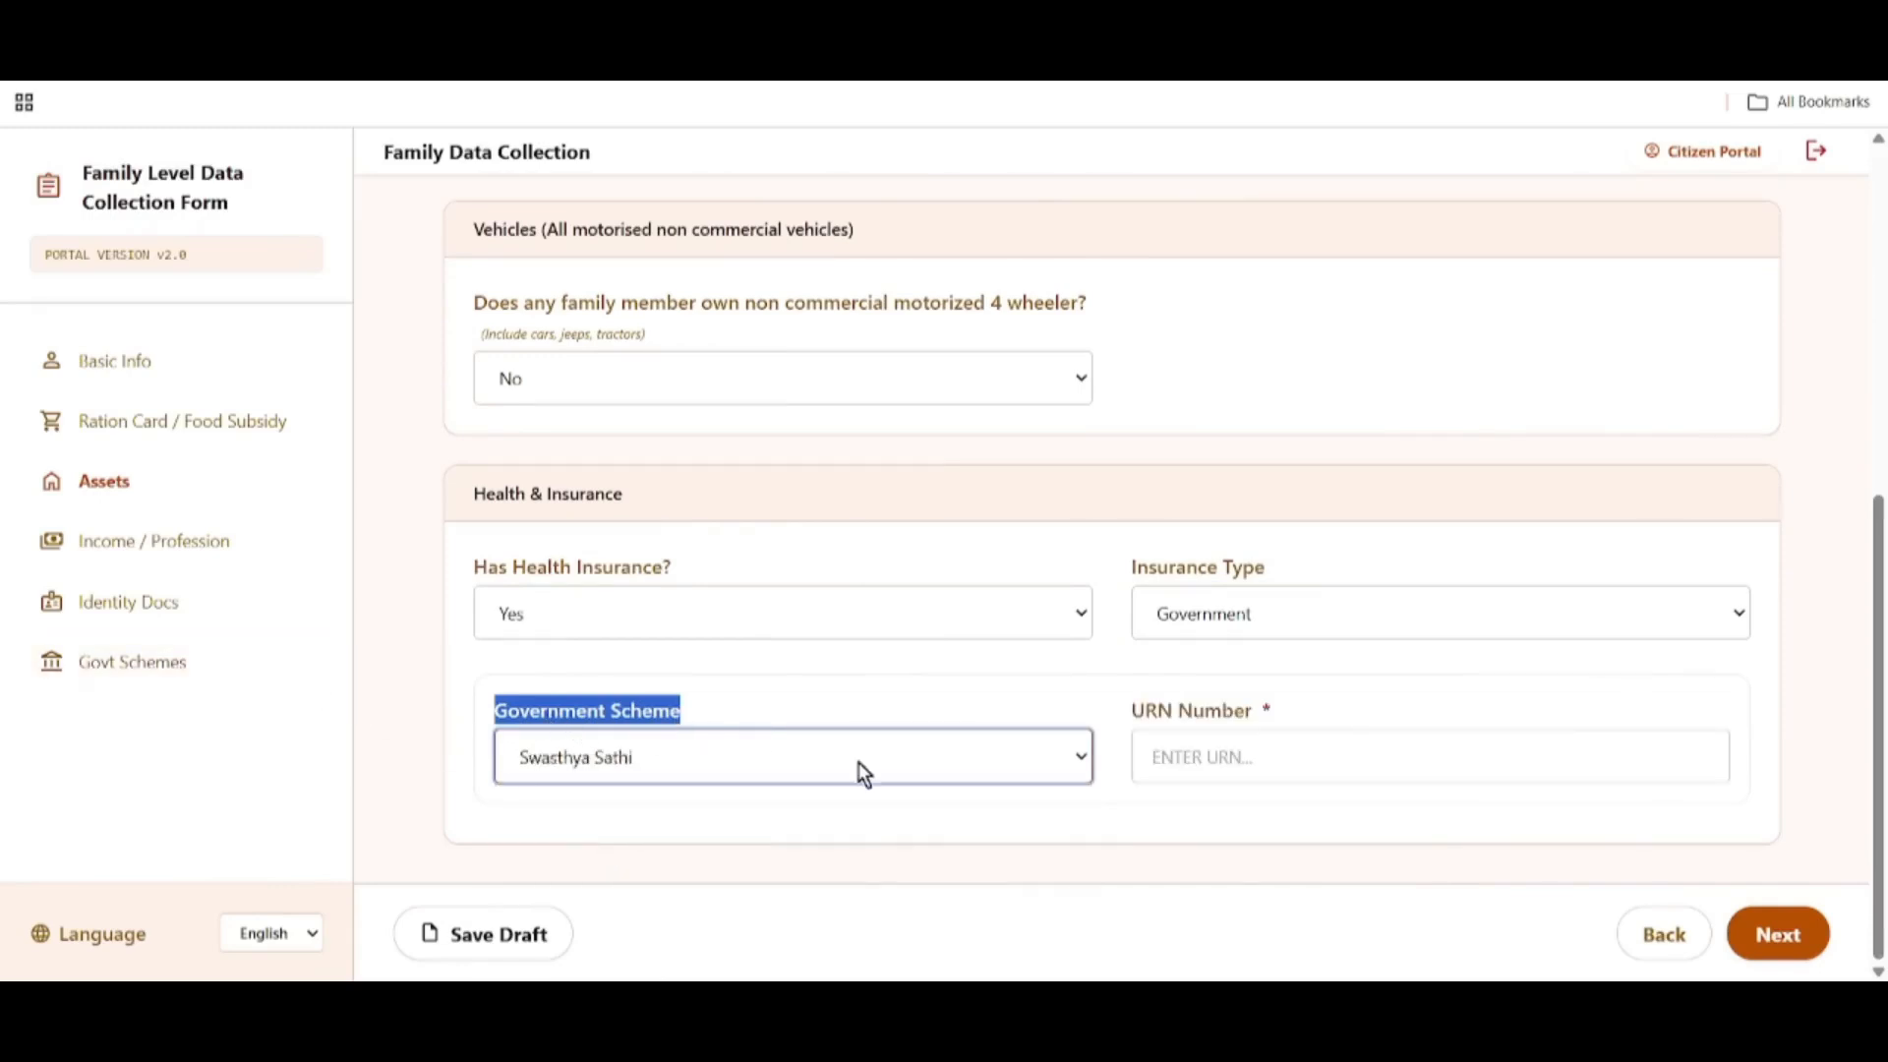
pyautogui.moveTo(1133, 710); pyautogui.dragTo(1242, 721)
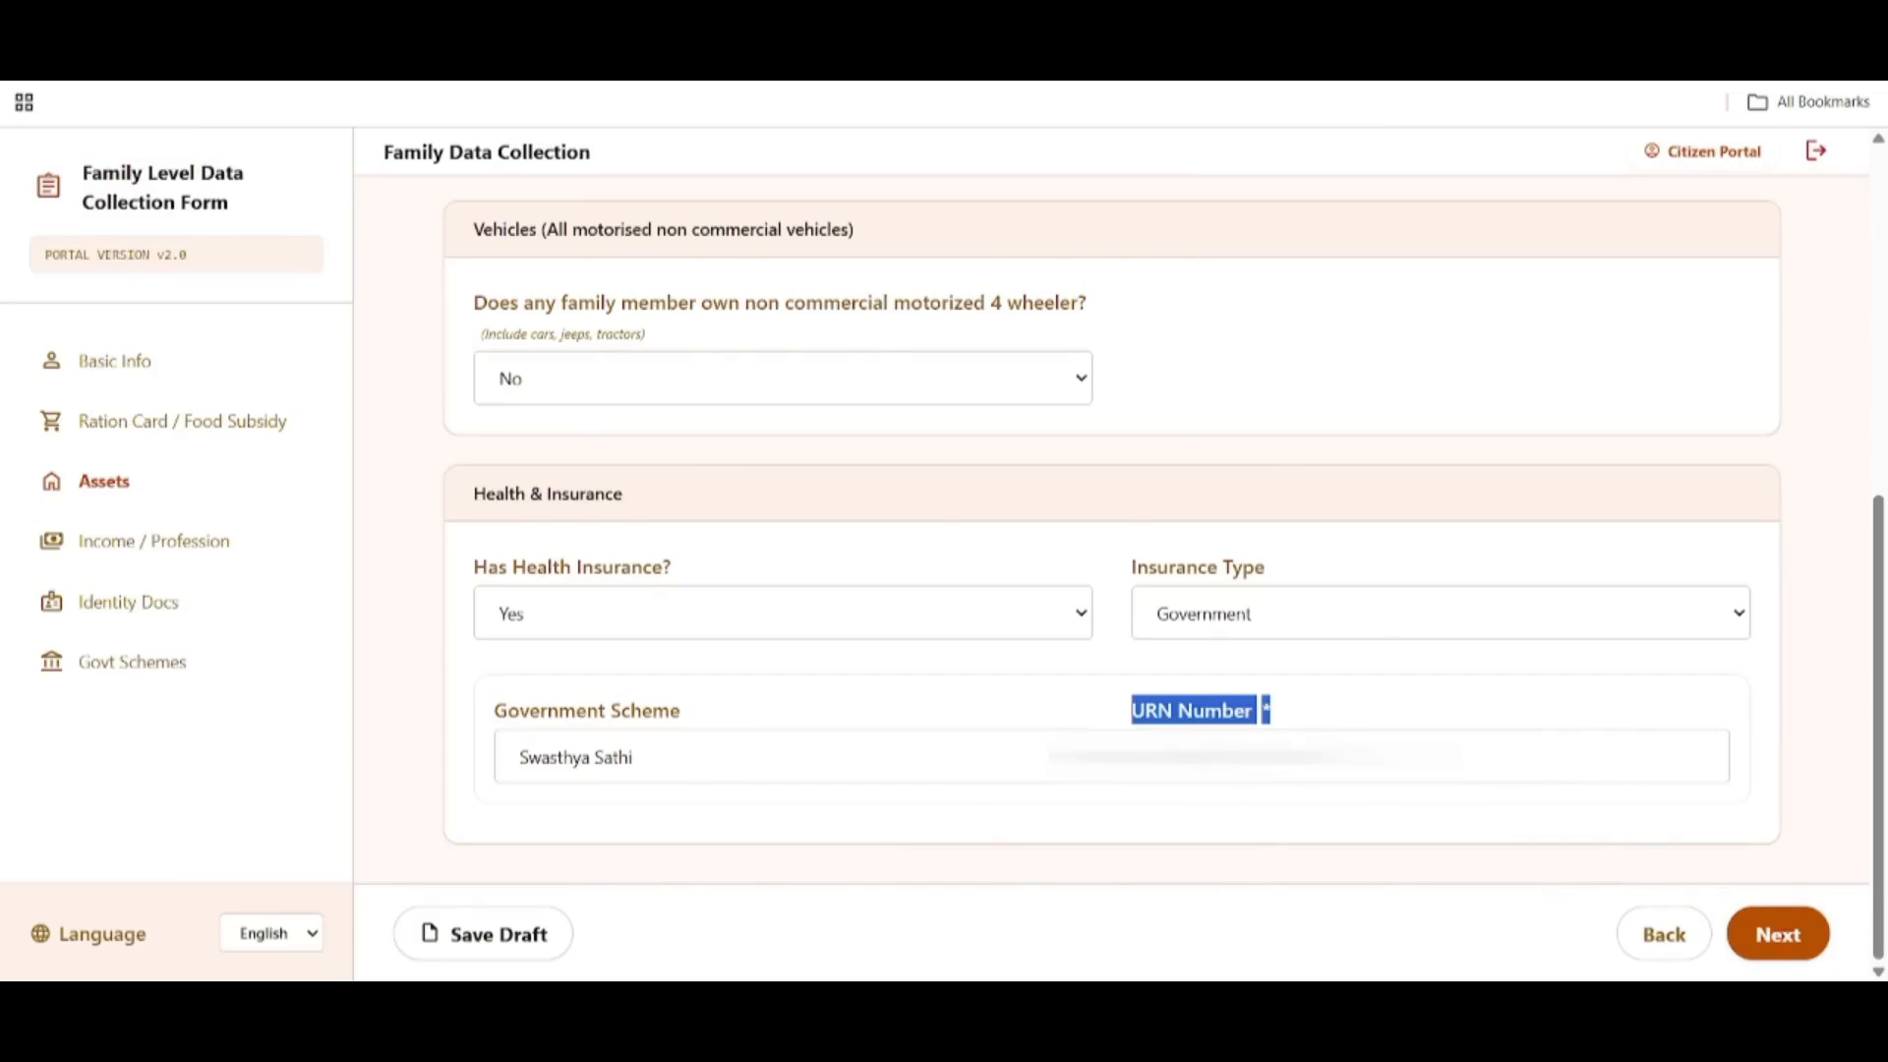
pyautogui.click(1249, 757)
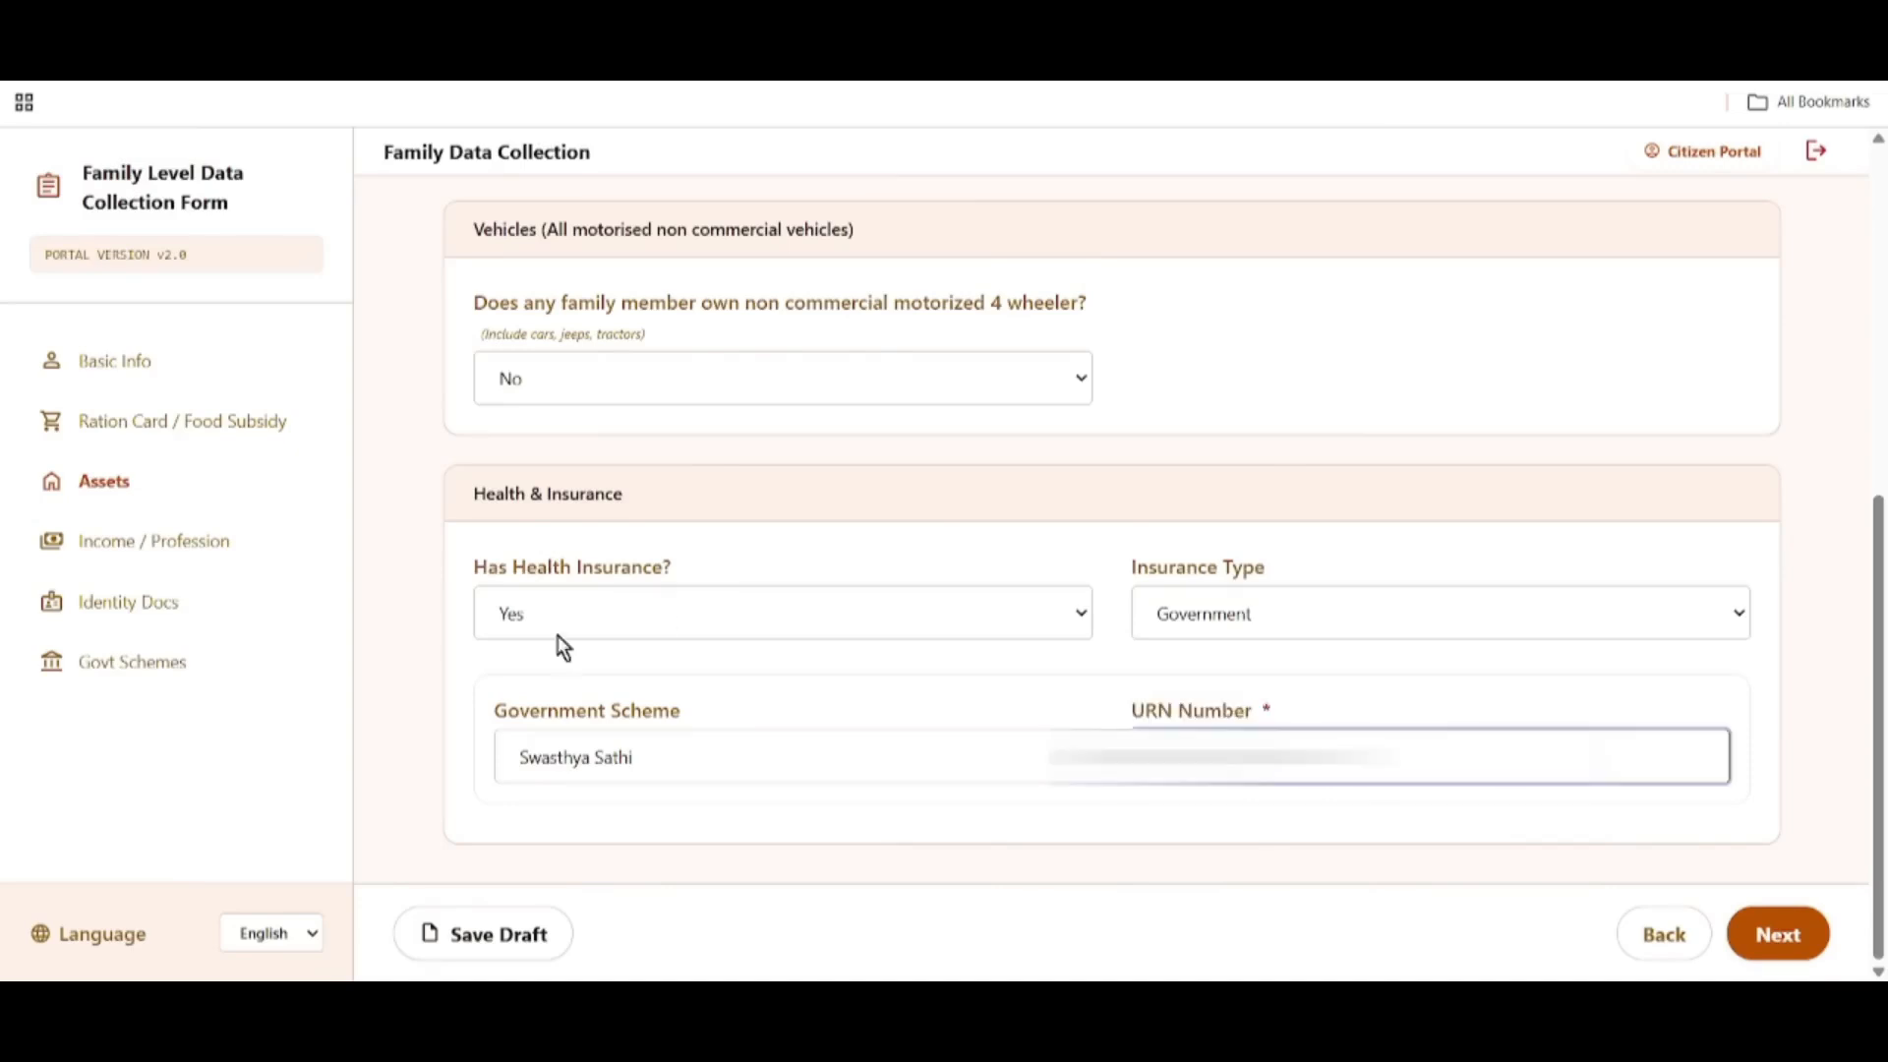
pyautogui.click(500, 937)
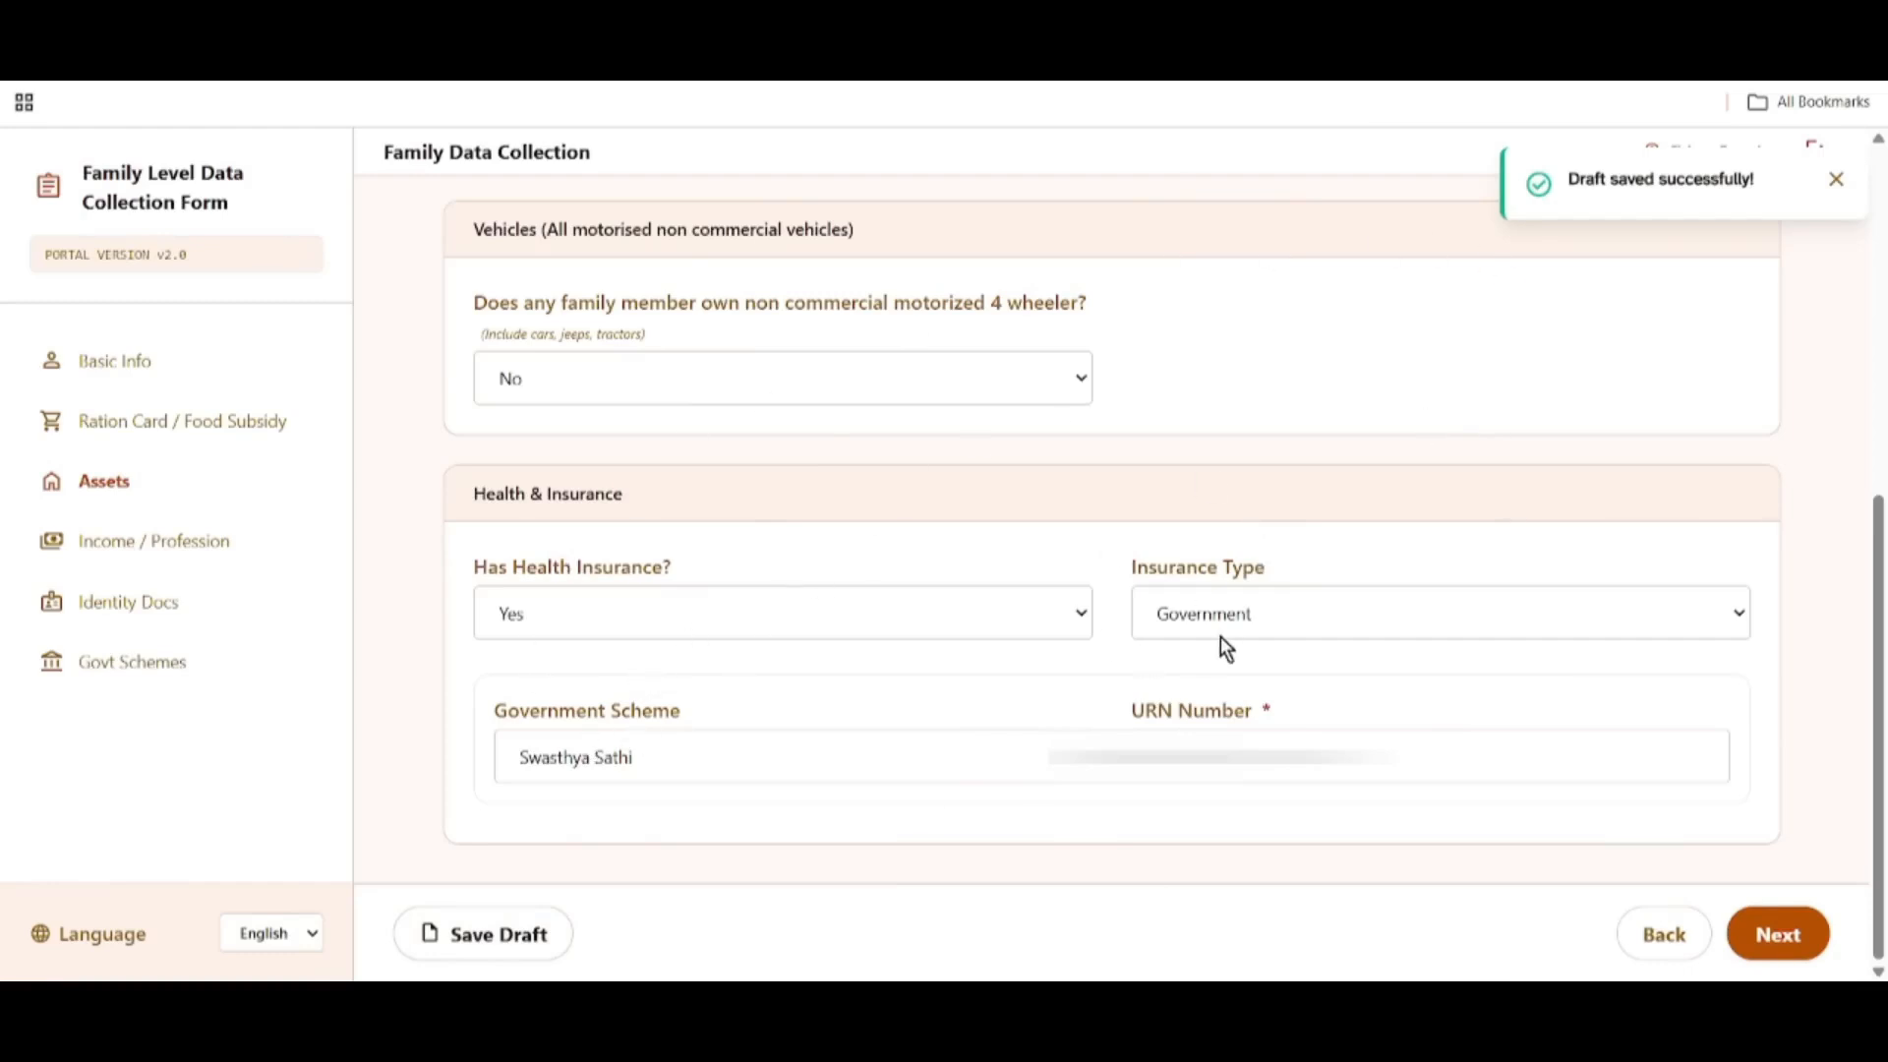
# In the Income / Profession section, answer No to income tax and No to PAN card.
pyautogui.click(1786, 944)
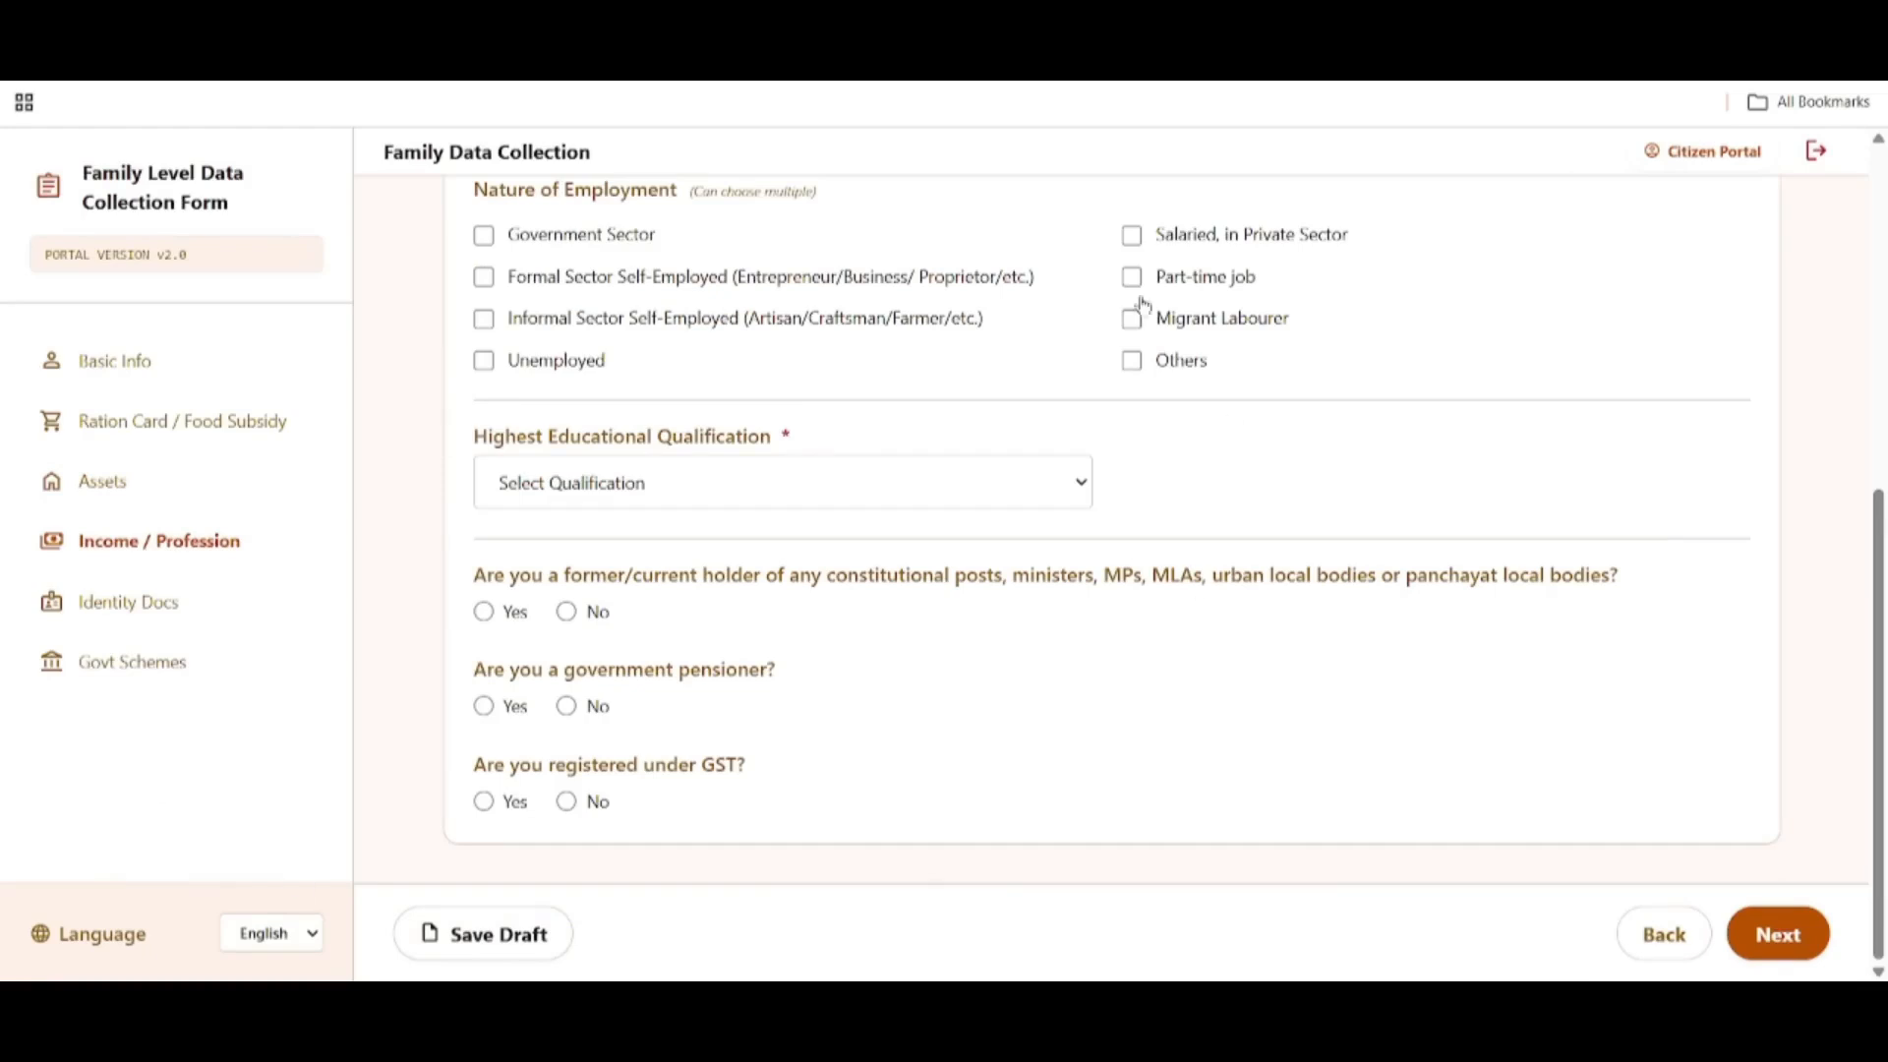
pyautogui.scroll(6, 539, 236)
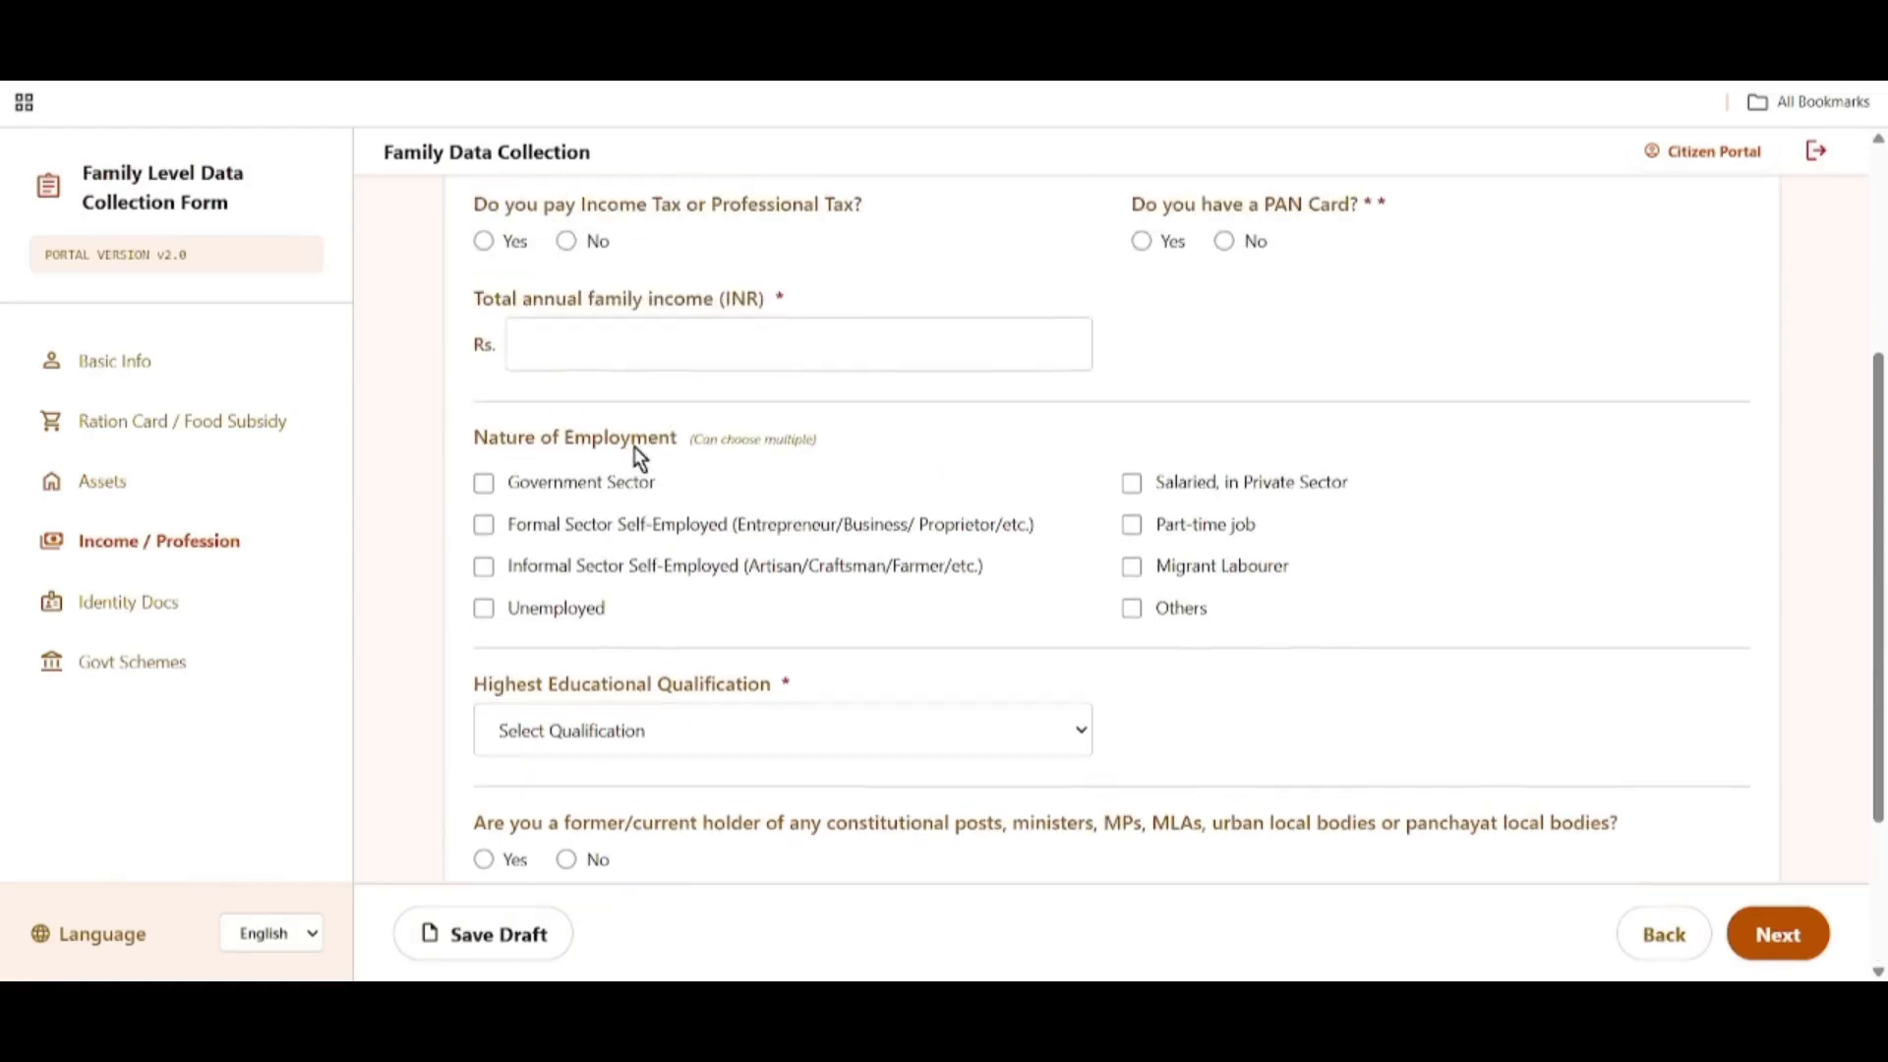
pyautogui.scroll(-1, 638, 399)
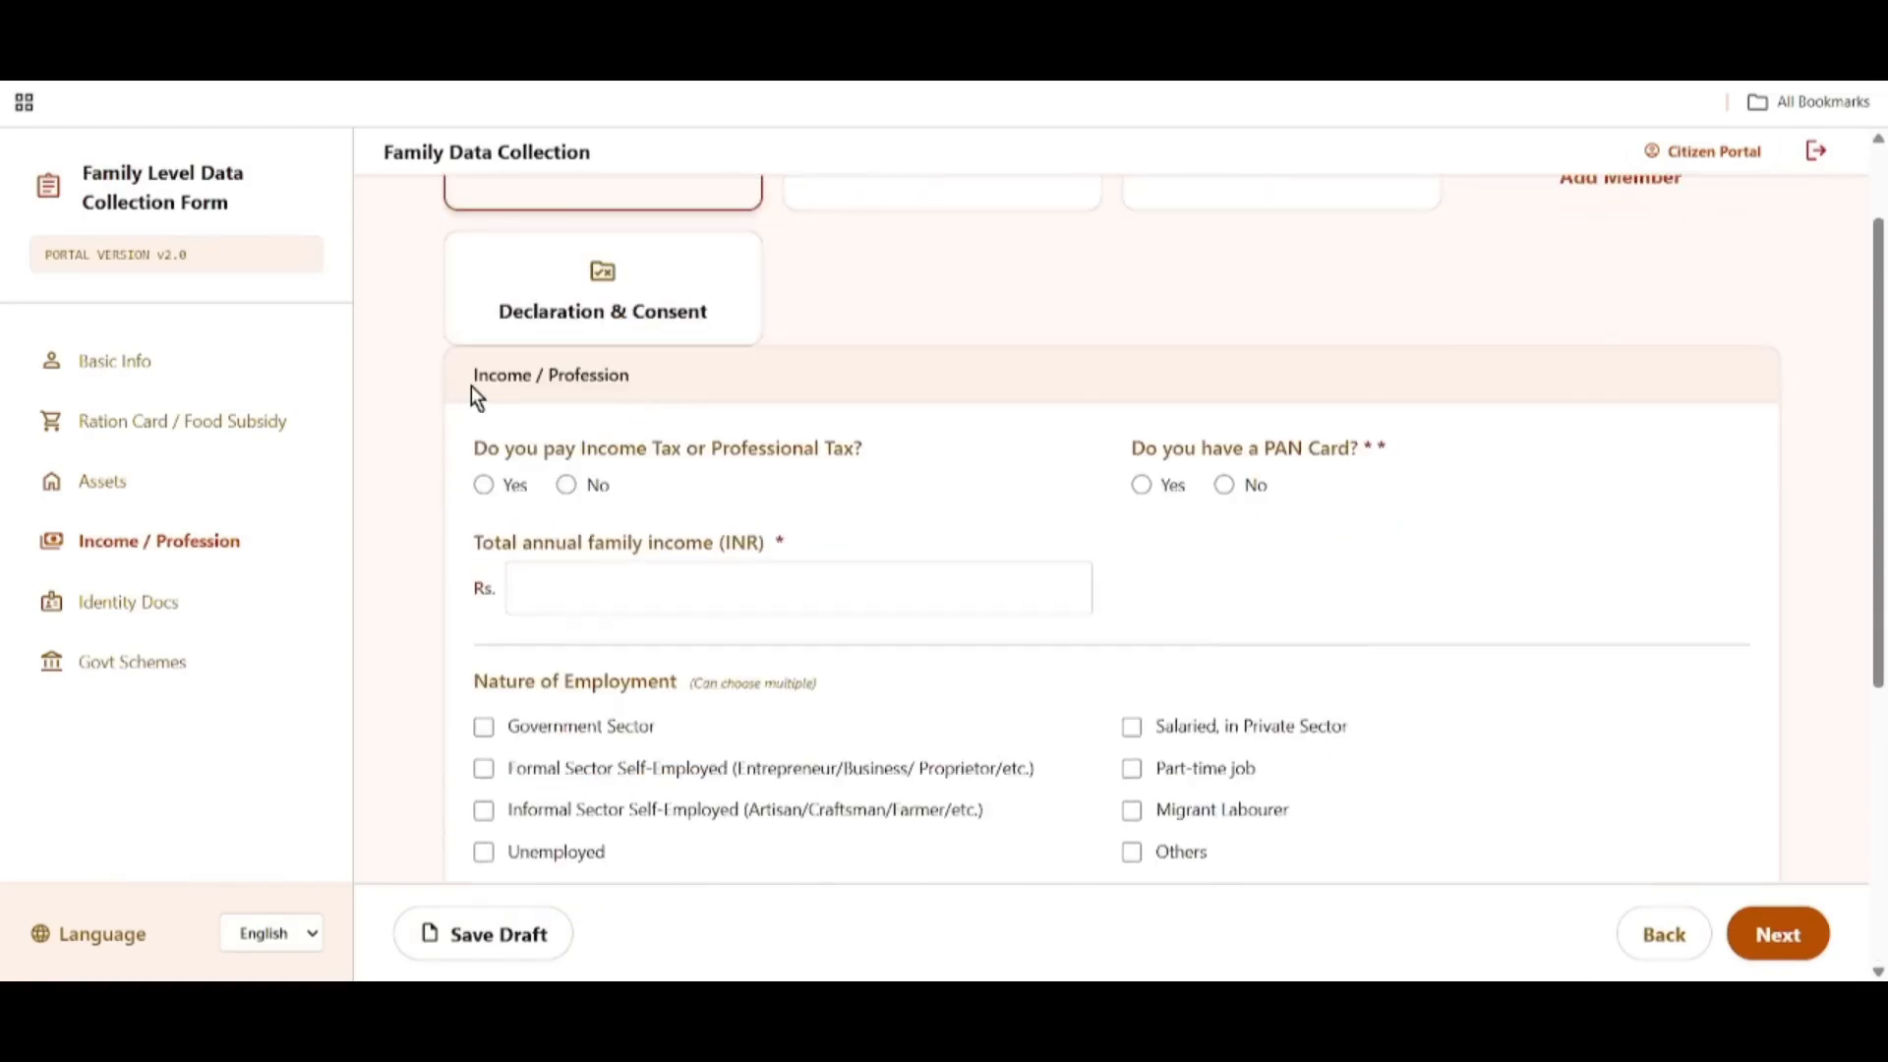
pyautogui.moveTo(468, 392); pyautogui.dragTo(652, 401)
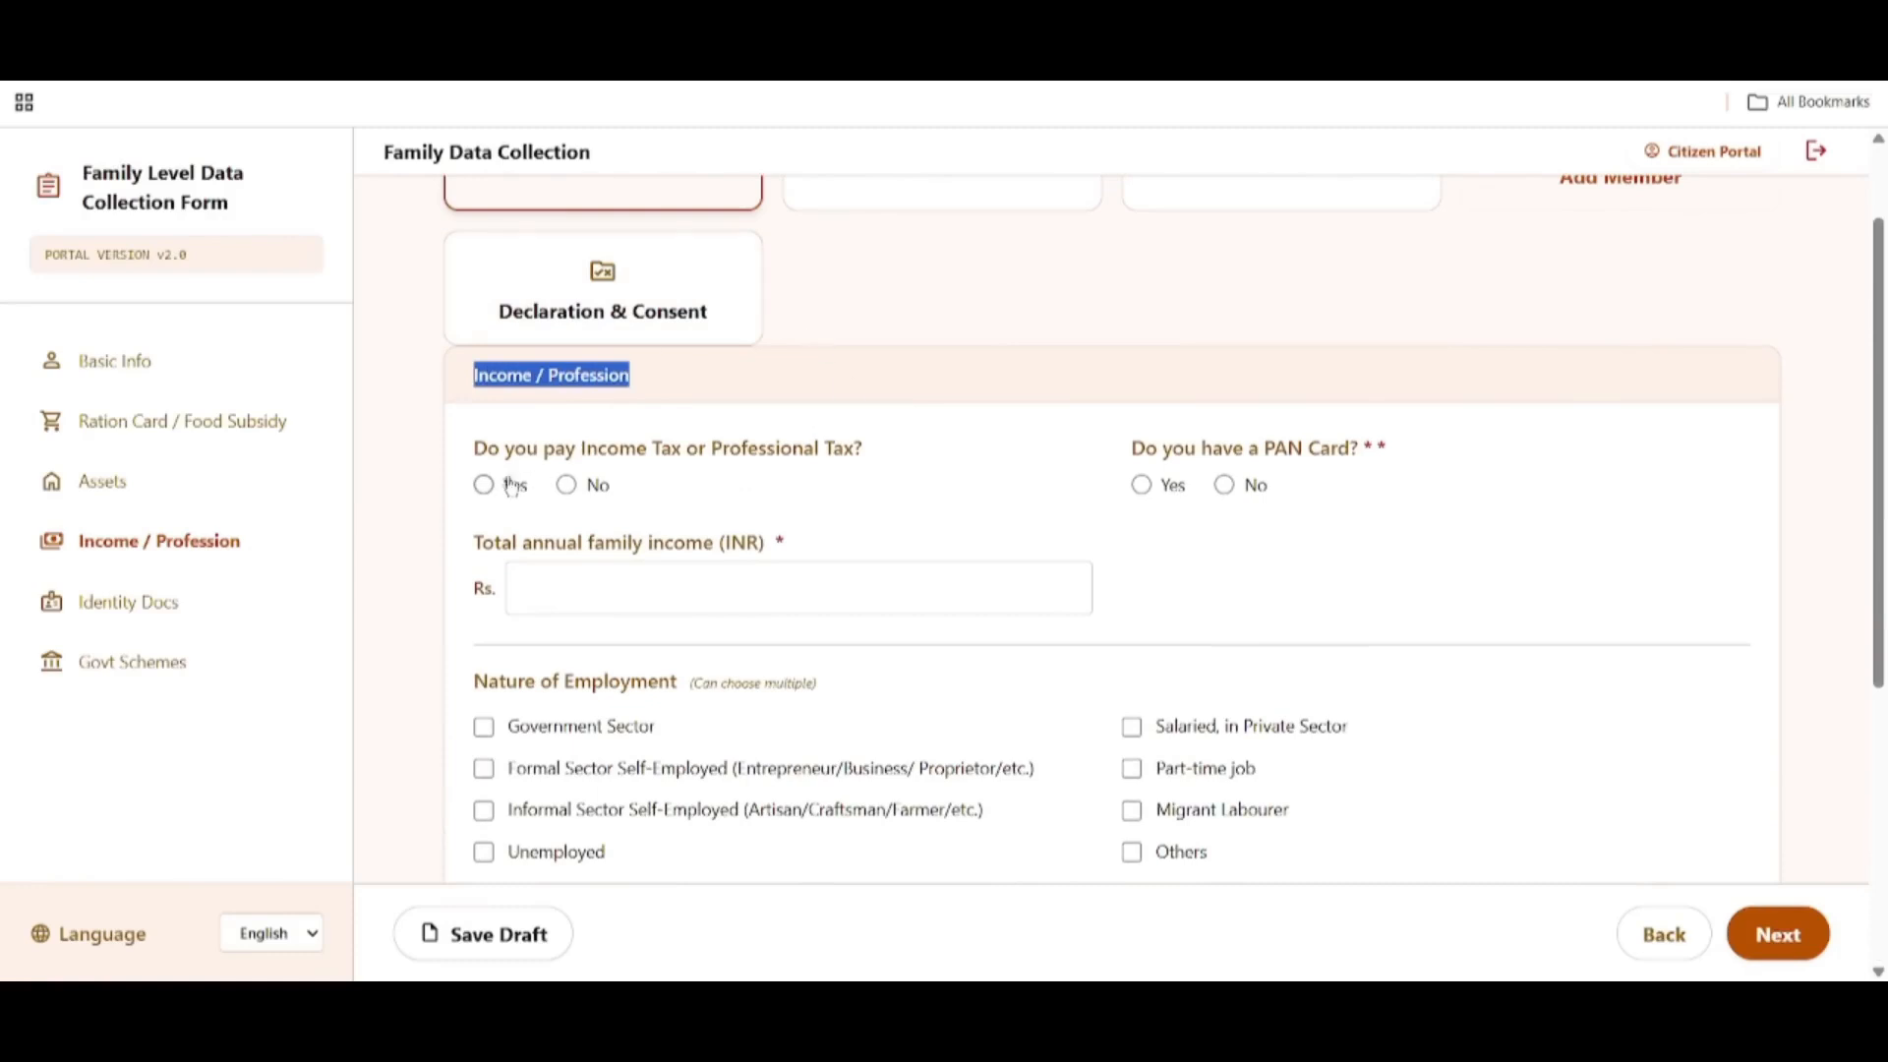
pyautogui.moveTo(476, 448); pyautogui.dragTo(799, 470)
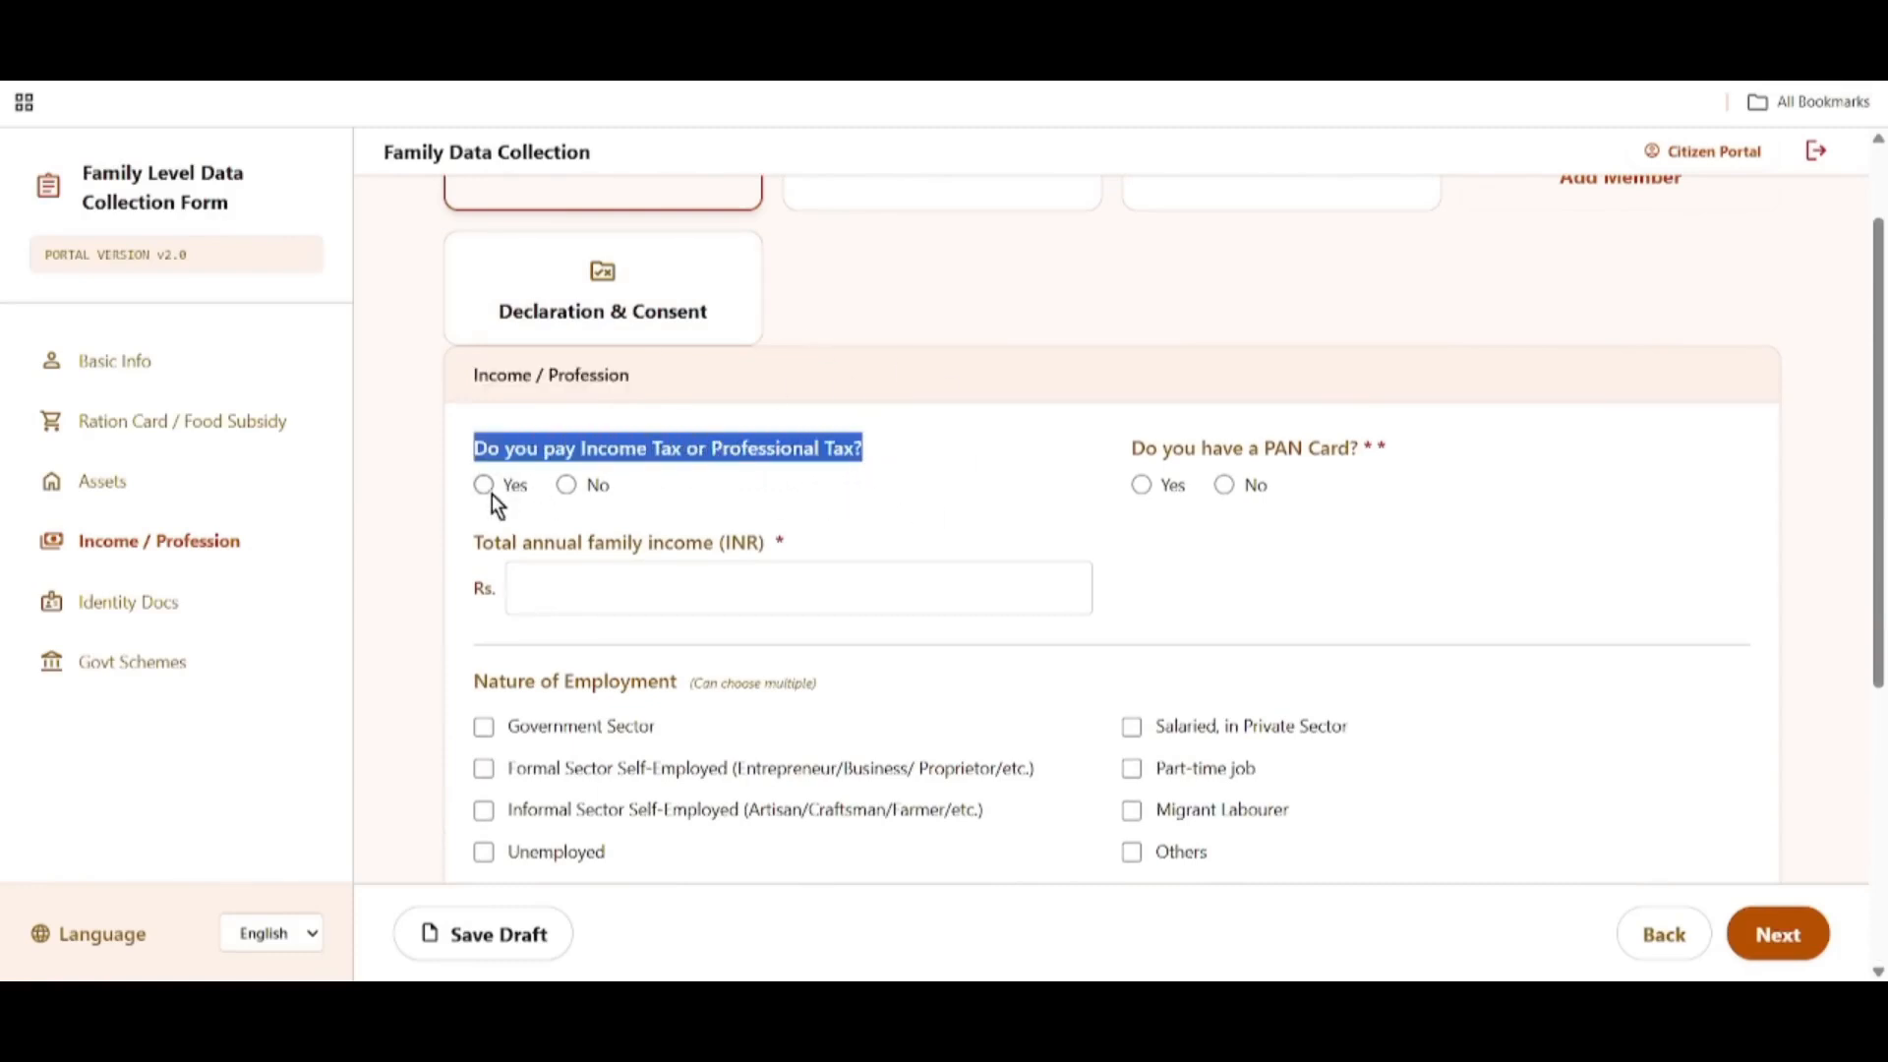
pyautogui.click(568, 485)
pyautogui.moveTo(1129, 448); pyautogui.dragTo(1349, 452)
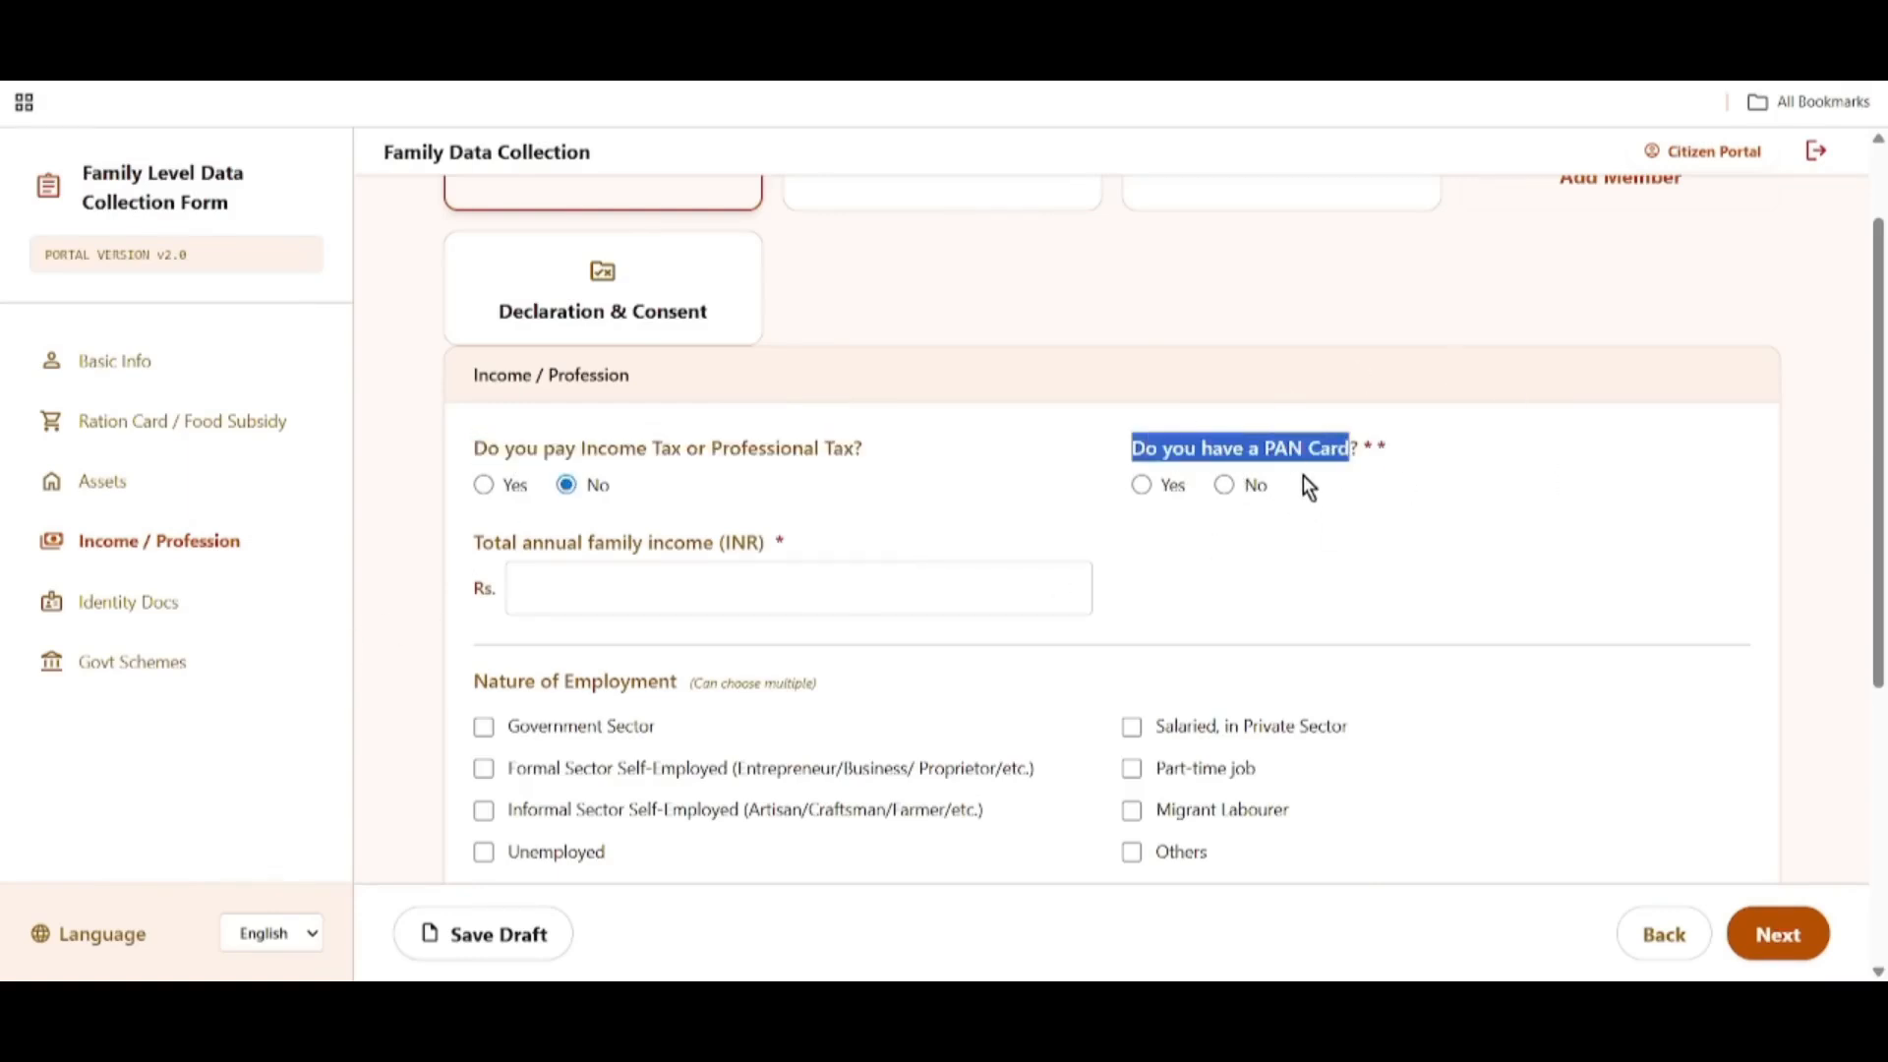
pyautogui.click(1143, 486)
pyautogui.moveTo(440, 564); pyautogui.dragTo(628, 550)
pyautogui.moveTo(1165, 450); pyautogui.dragTo(1285, 489)
pyautogui.click(1224, 486)
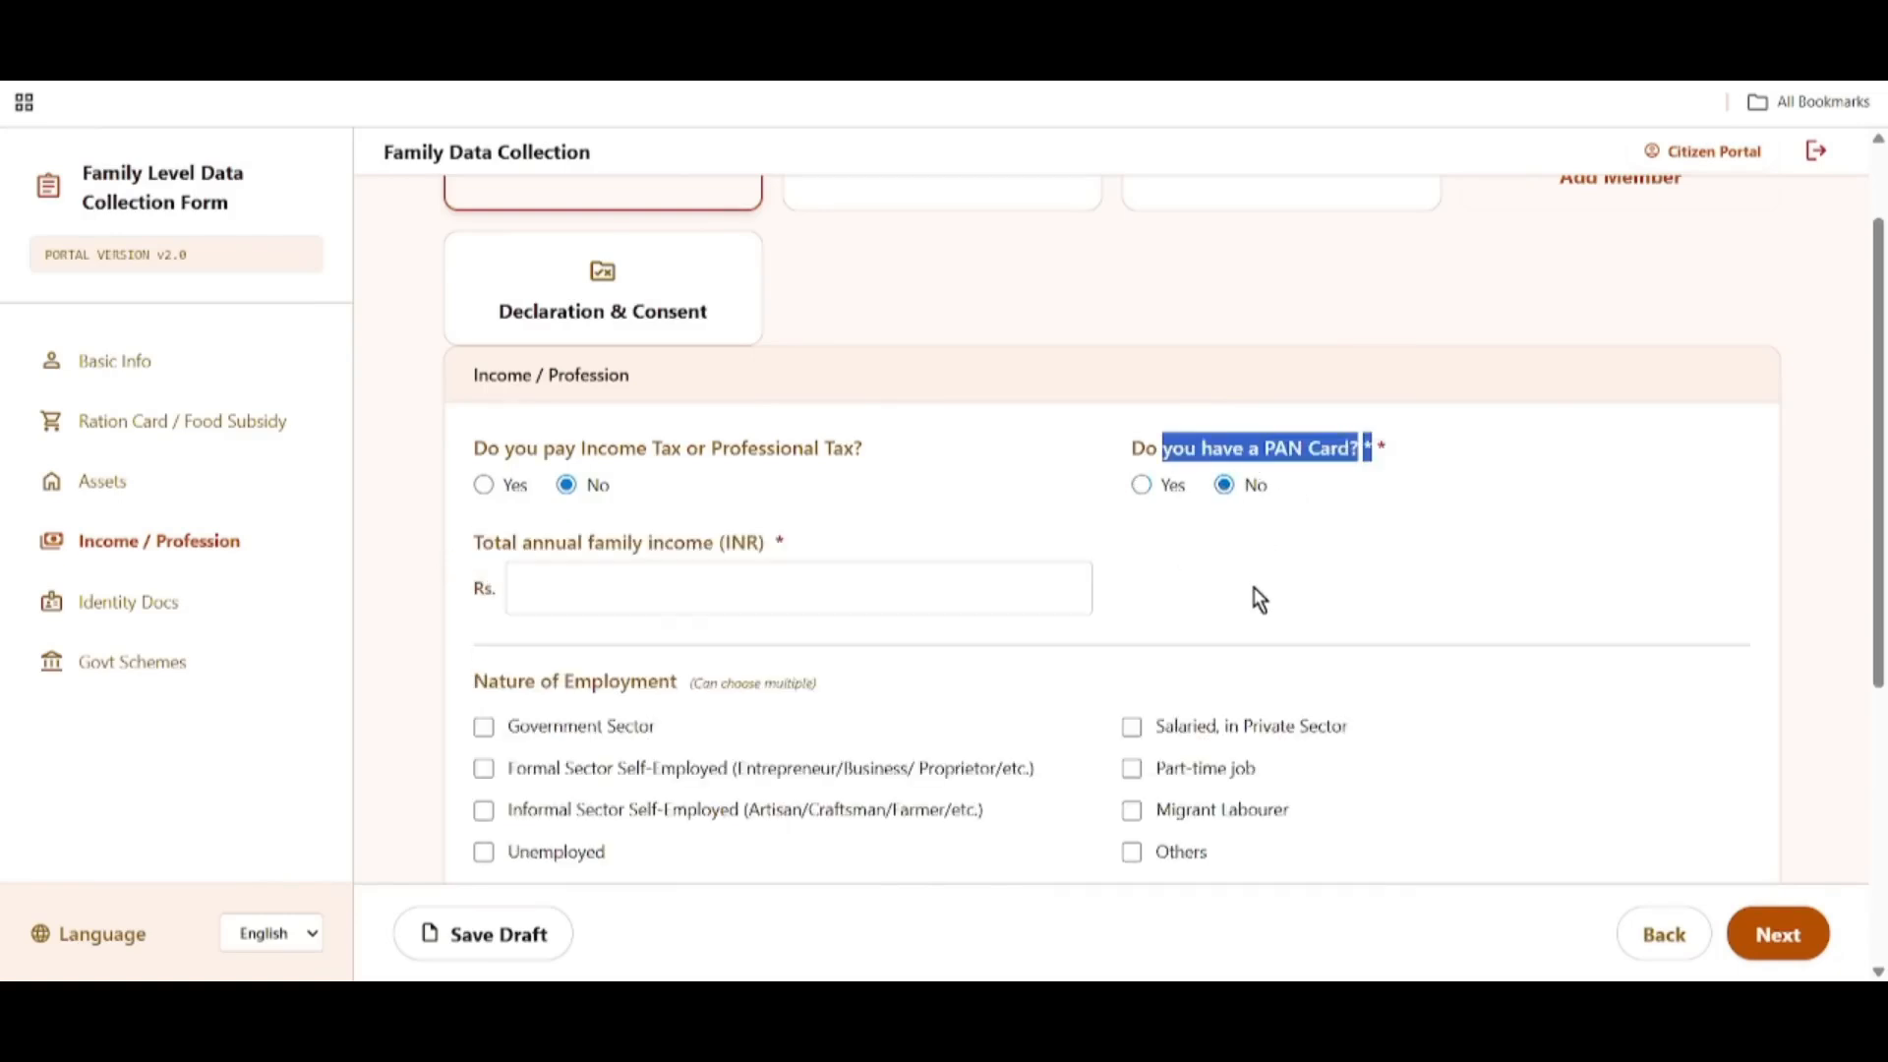
# Enter 150000 as the total annual family income.
pyautogui.moveTo(476, 543); pyautogui.dragTo(774, 551)
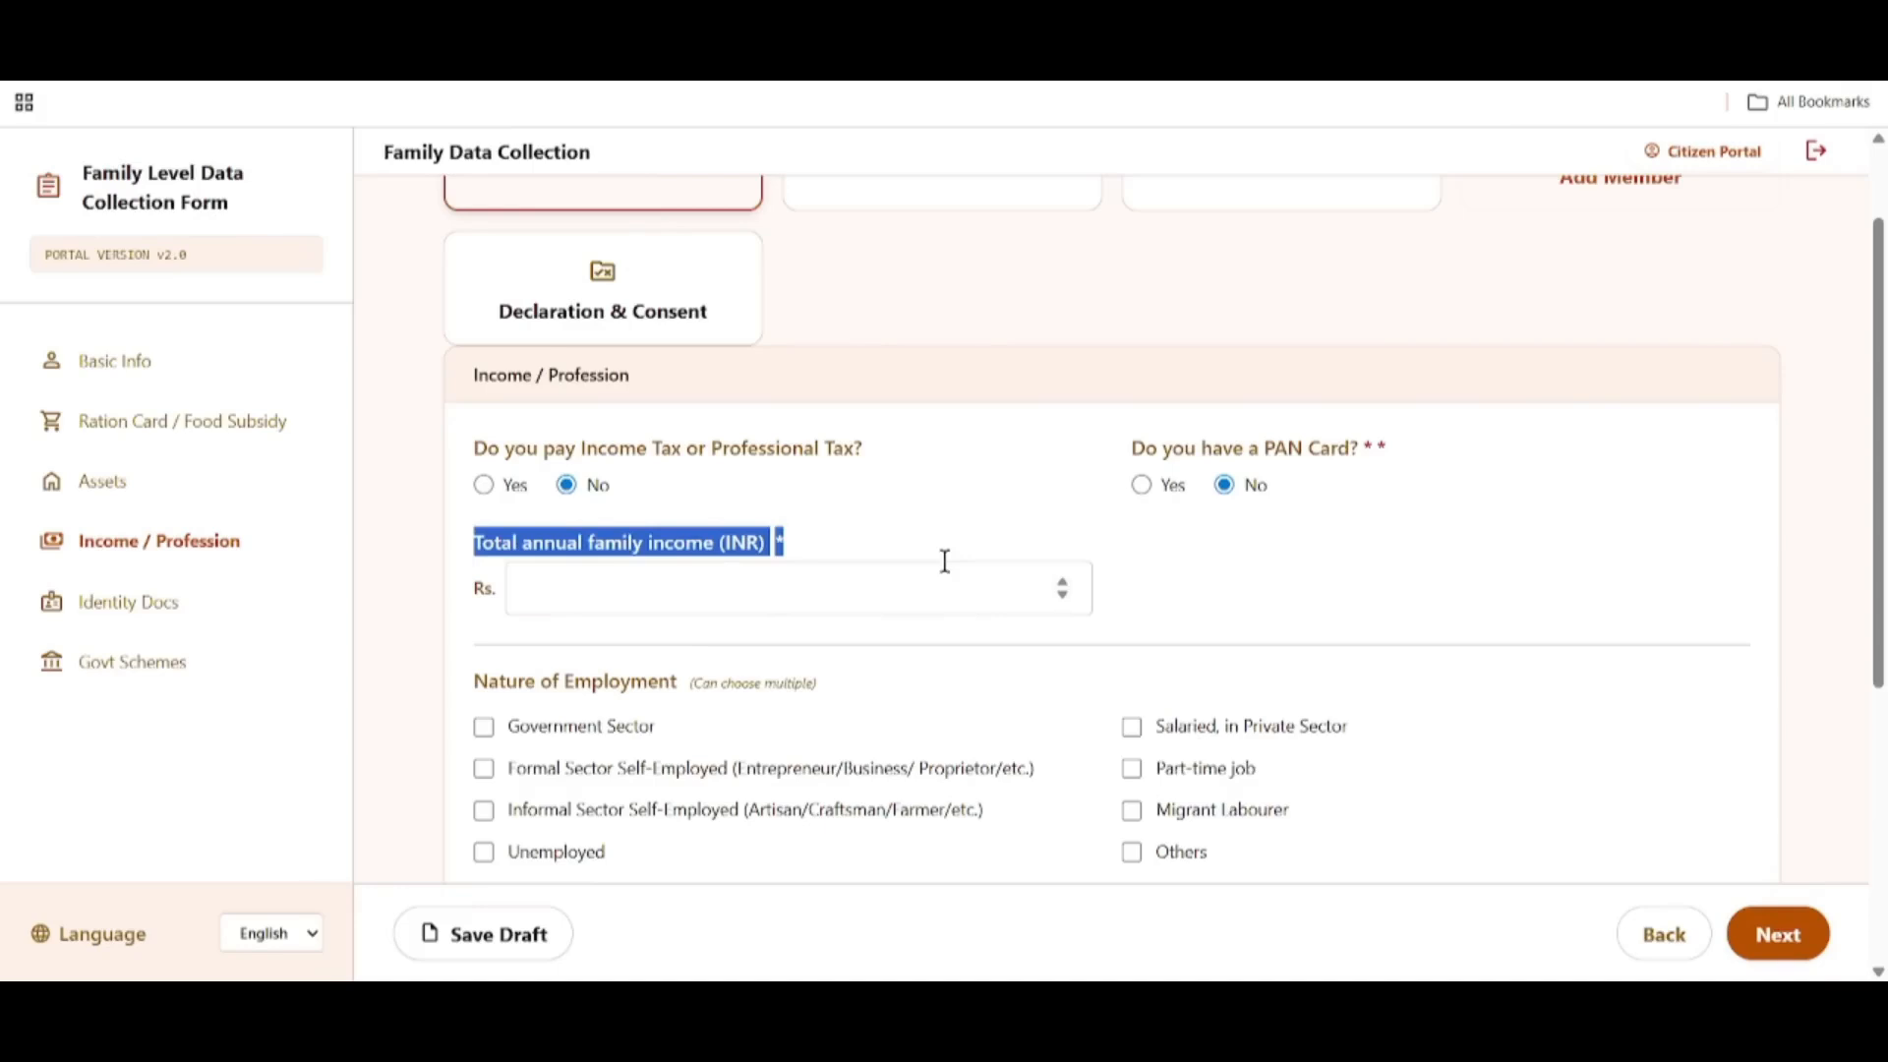
pyautogui.click(624, 599)
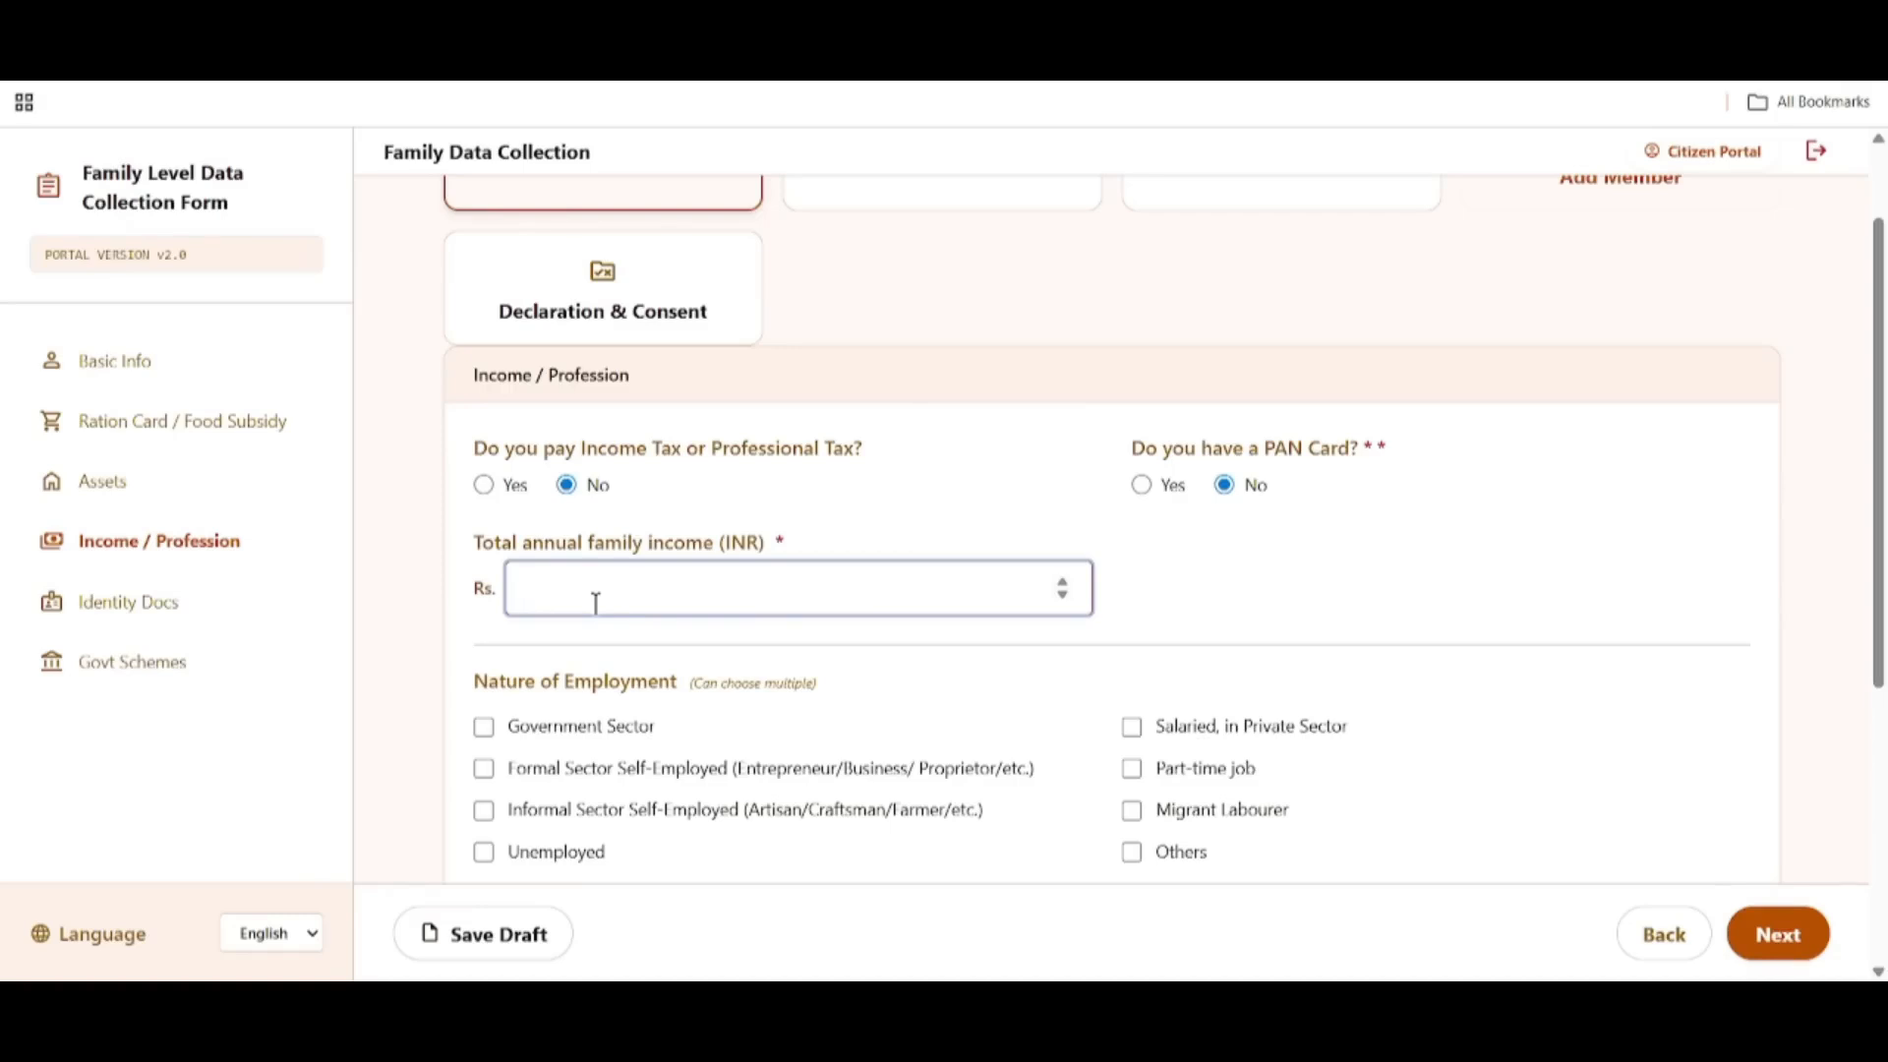
pyautogui.write('150000')
pyautogui.scroll(-3, 789, 644)
pyautogui.moveTo(476, 315); pyautogui.dragTo(649, 317)
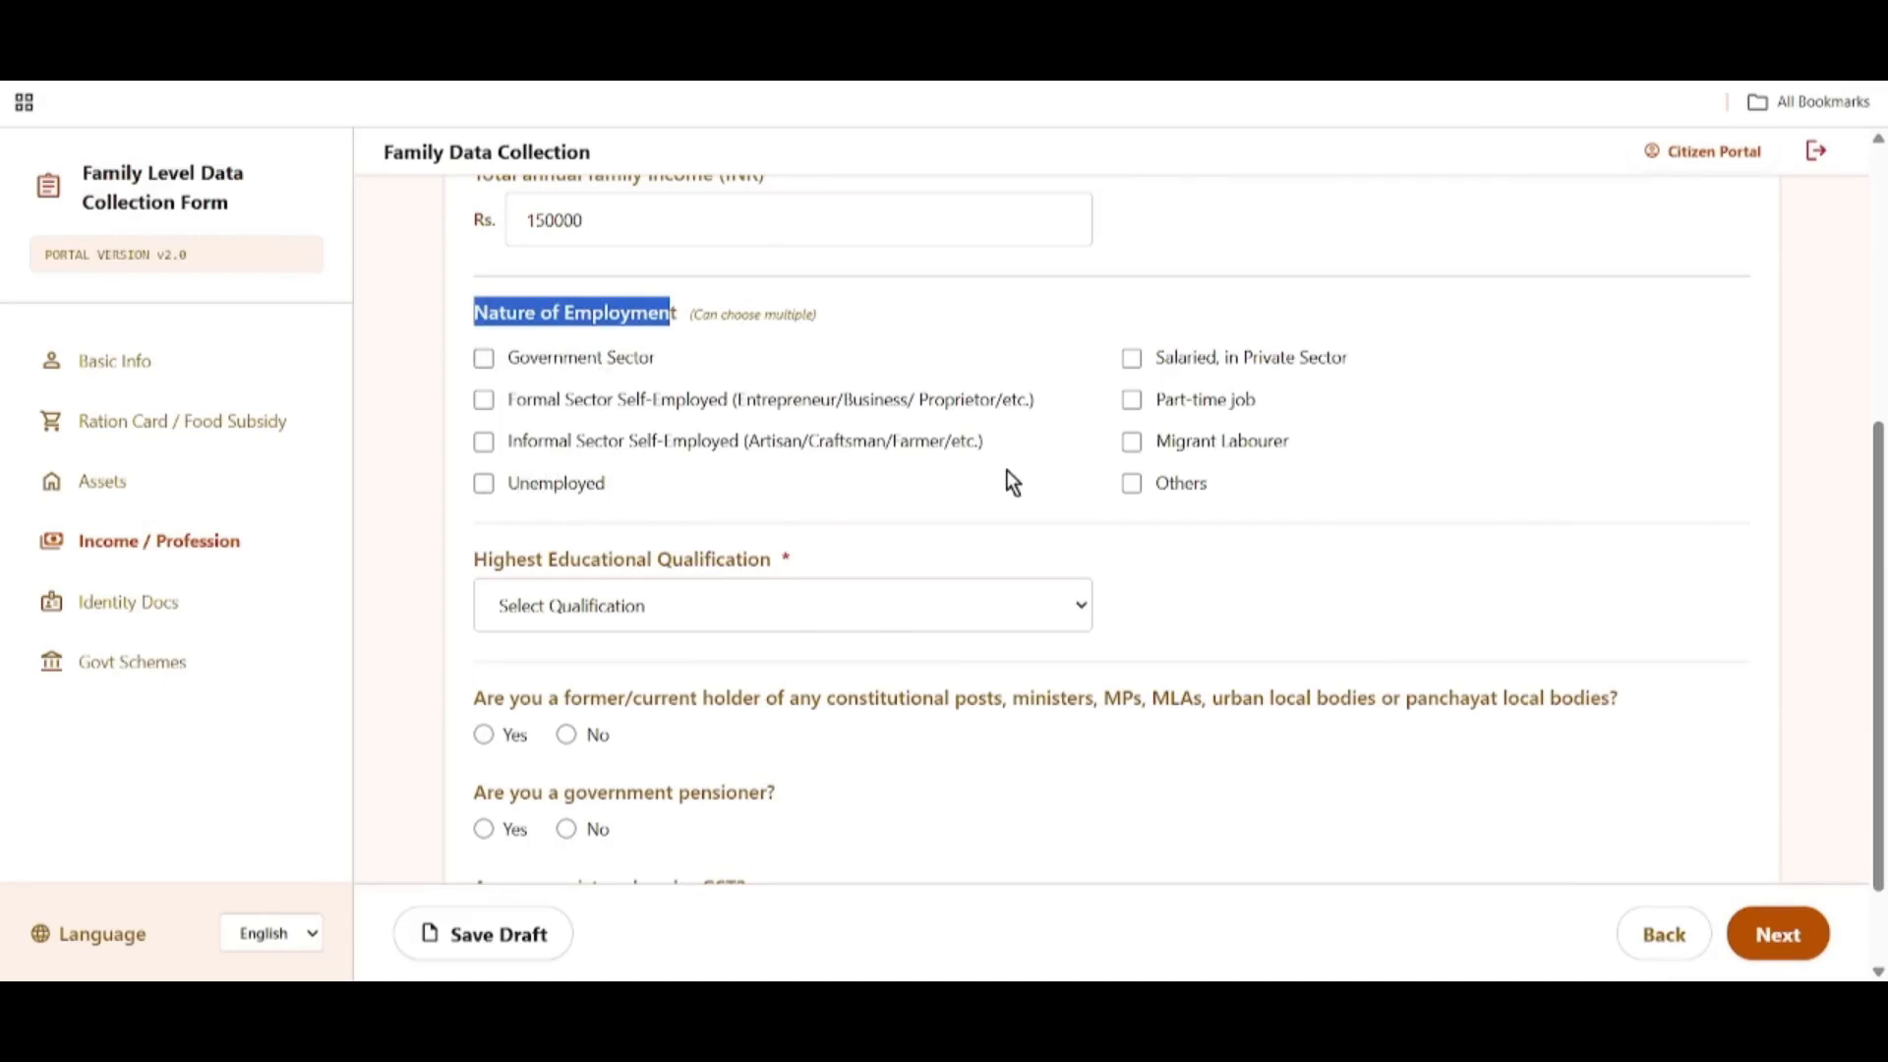
# Tick Others for nature of employment and choose Lower than 10th as highest qualification.
pyautogui.click(1132, 484)
pyautogui.moveTo(456, 577); pyautogui.dragTo(844, 544)
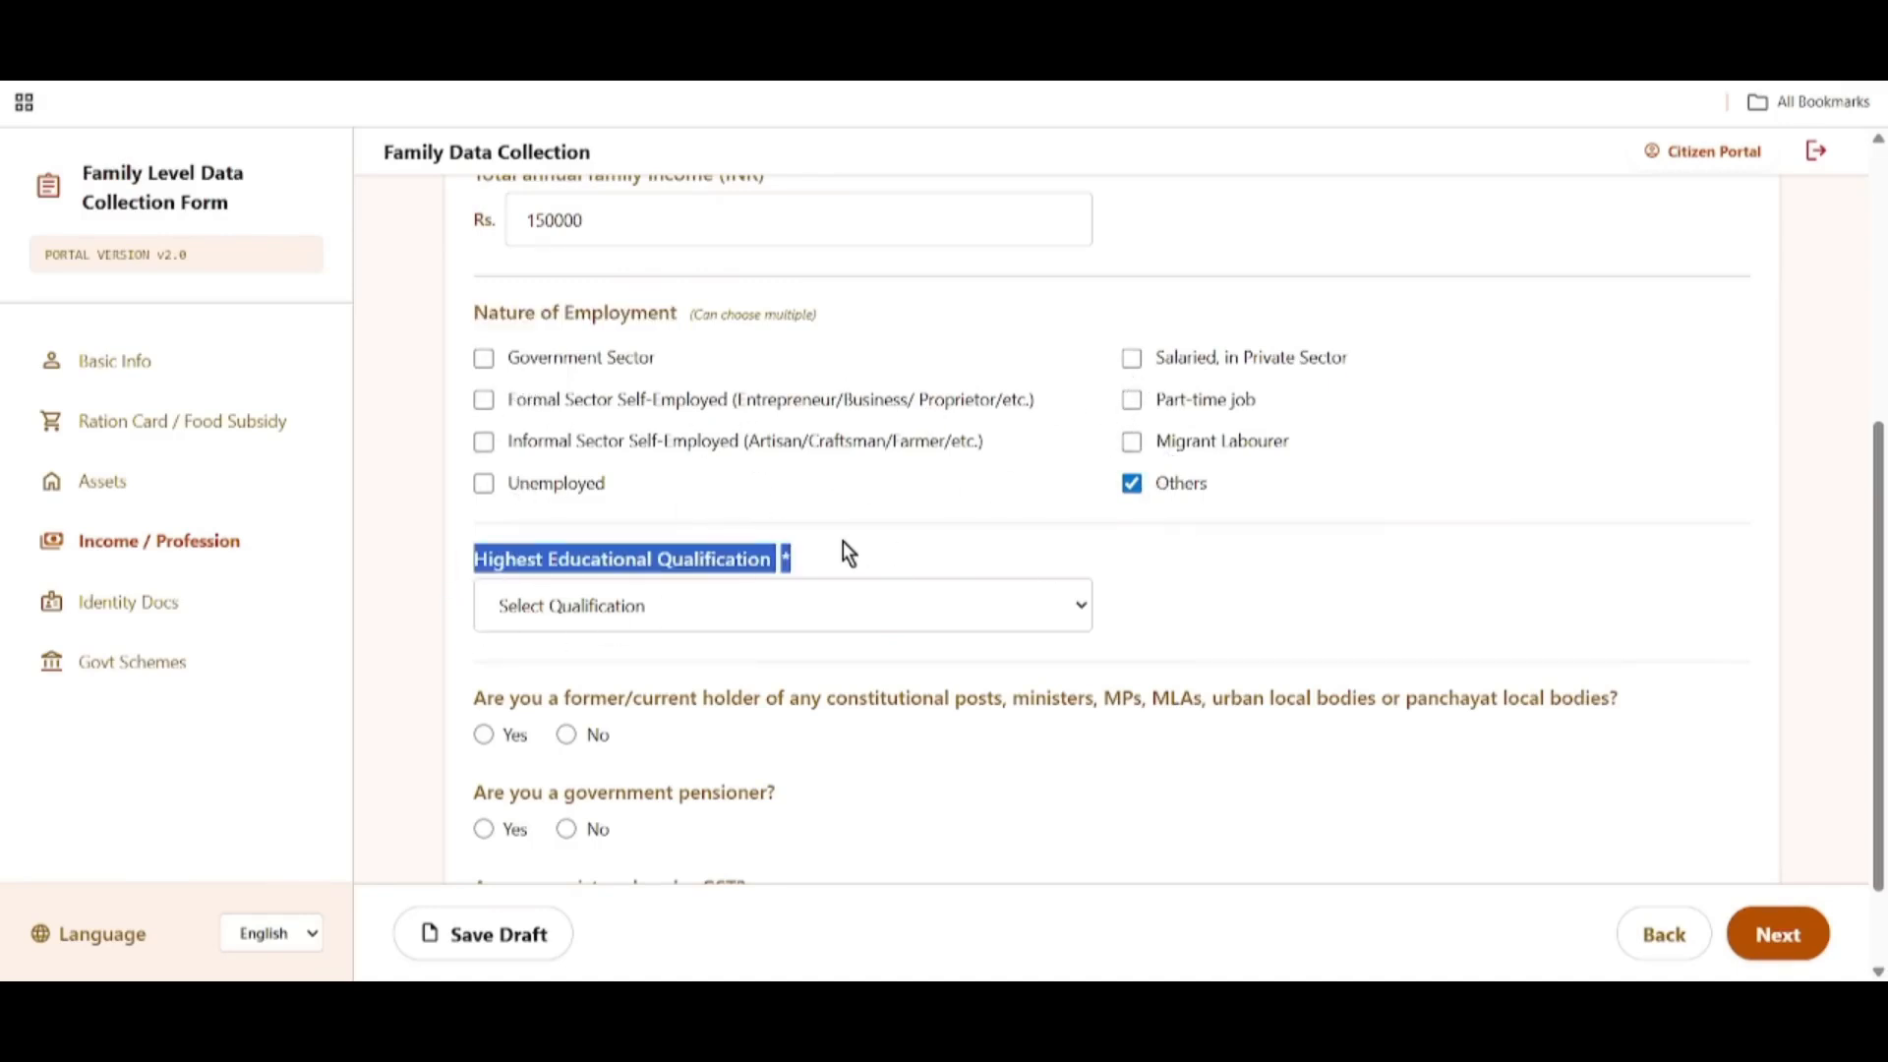
pyautogui.click(741, 602)
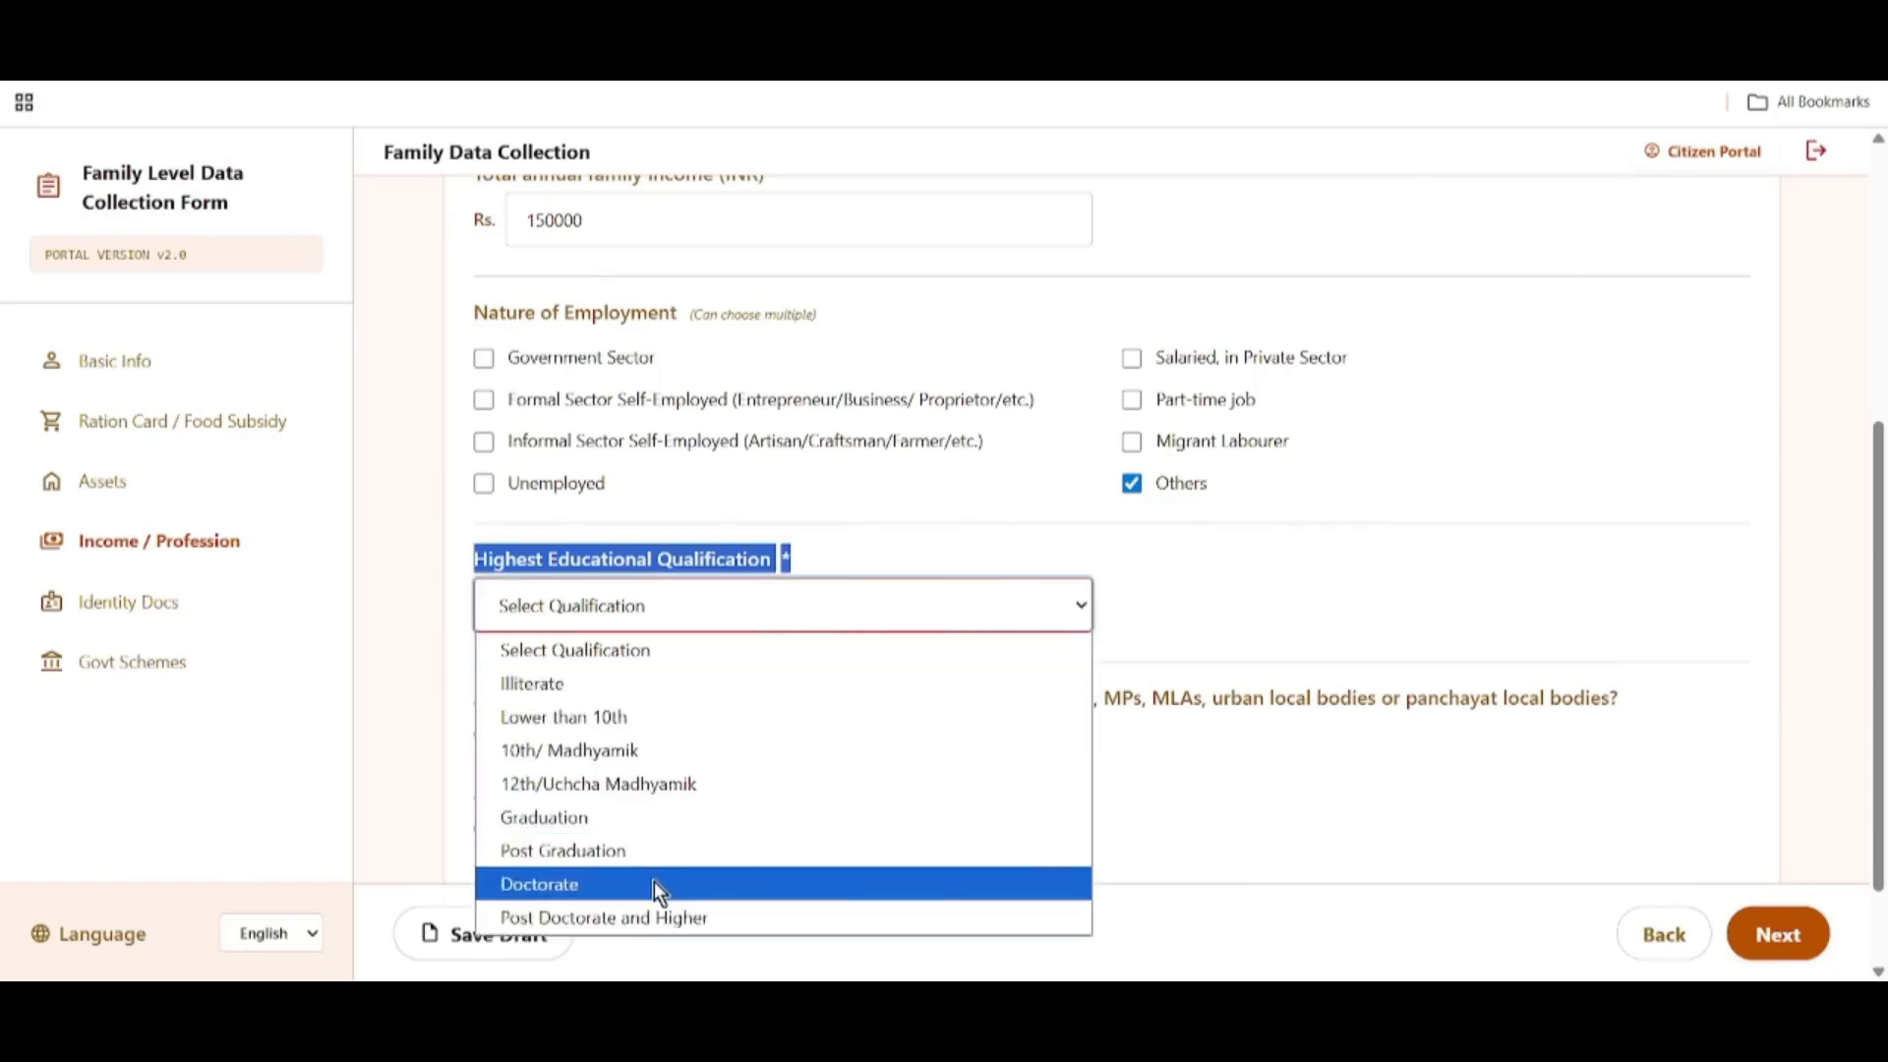
pyautogui.click(602, 723)
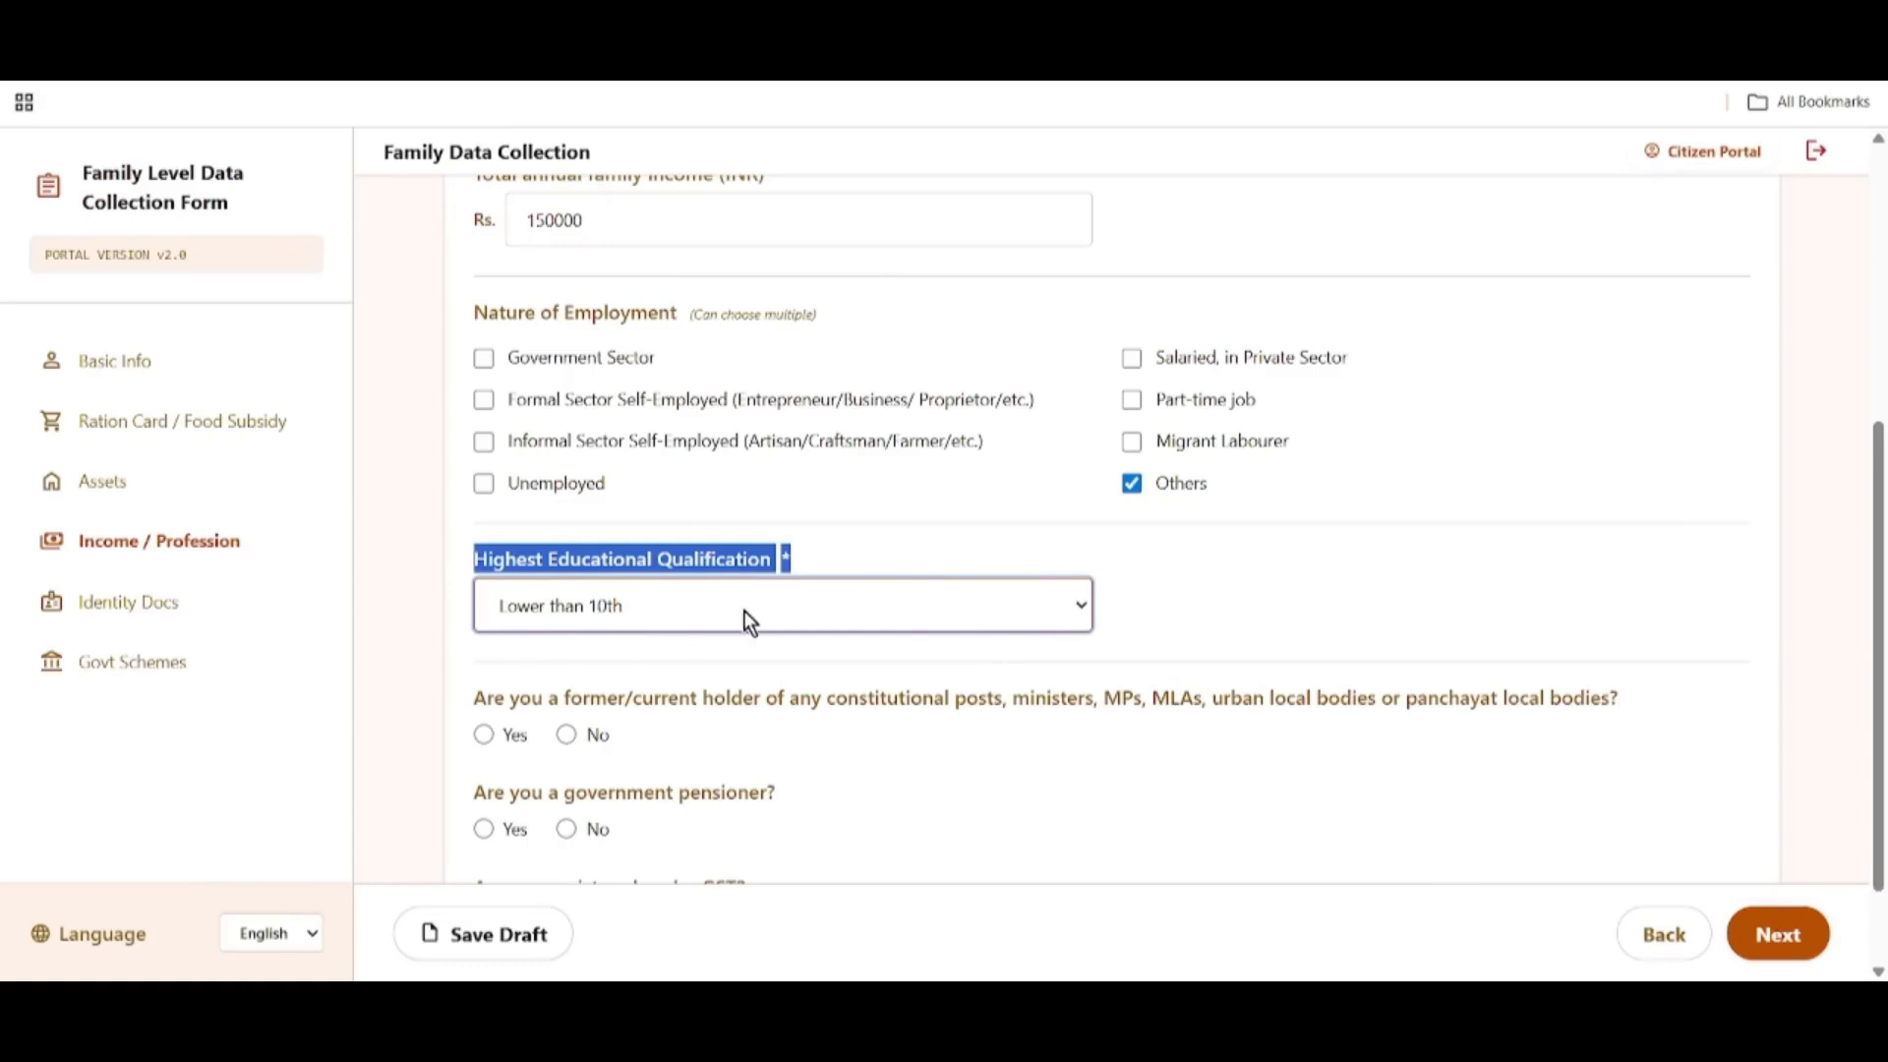
pyautogui.scroll(-1, 988, 684)
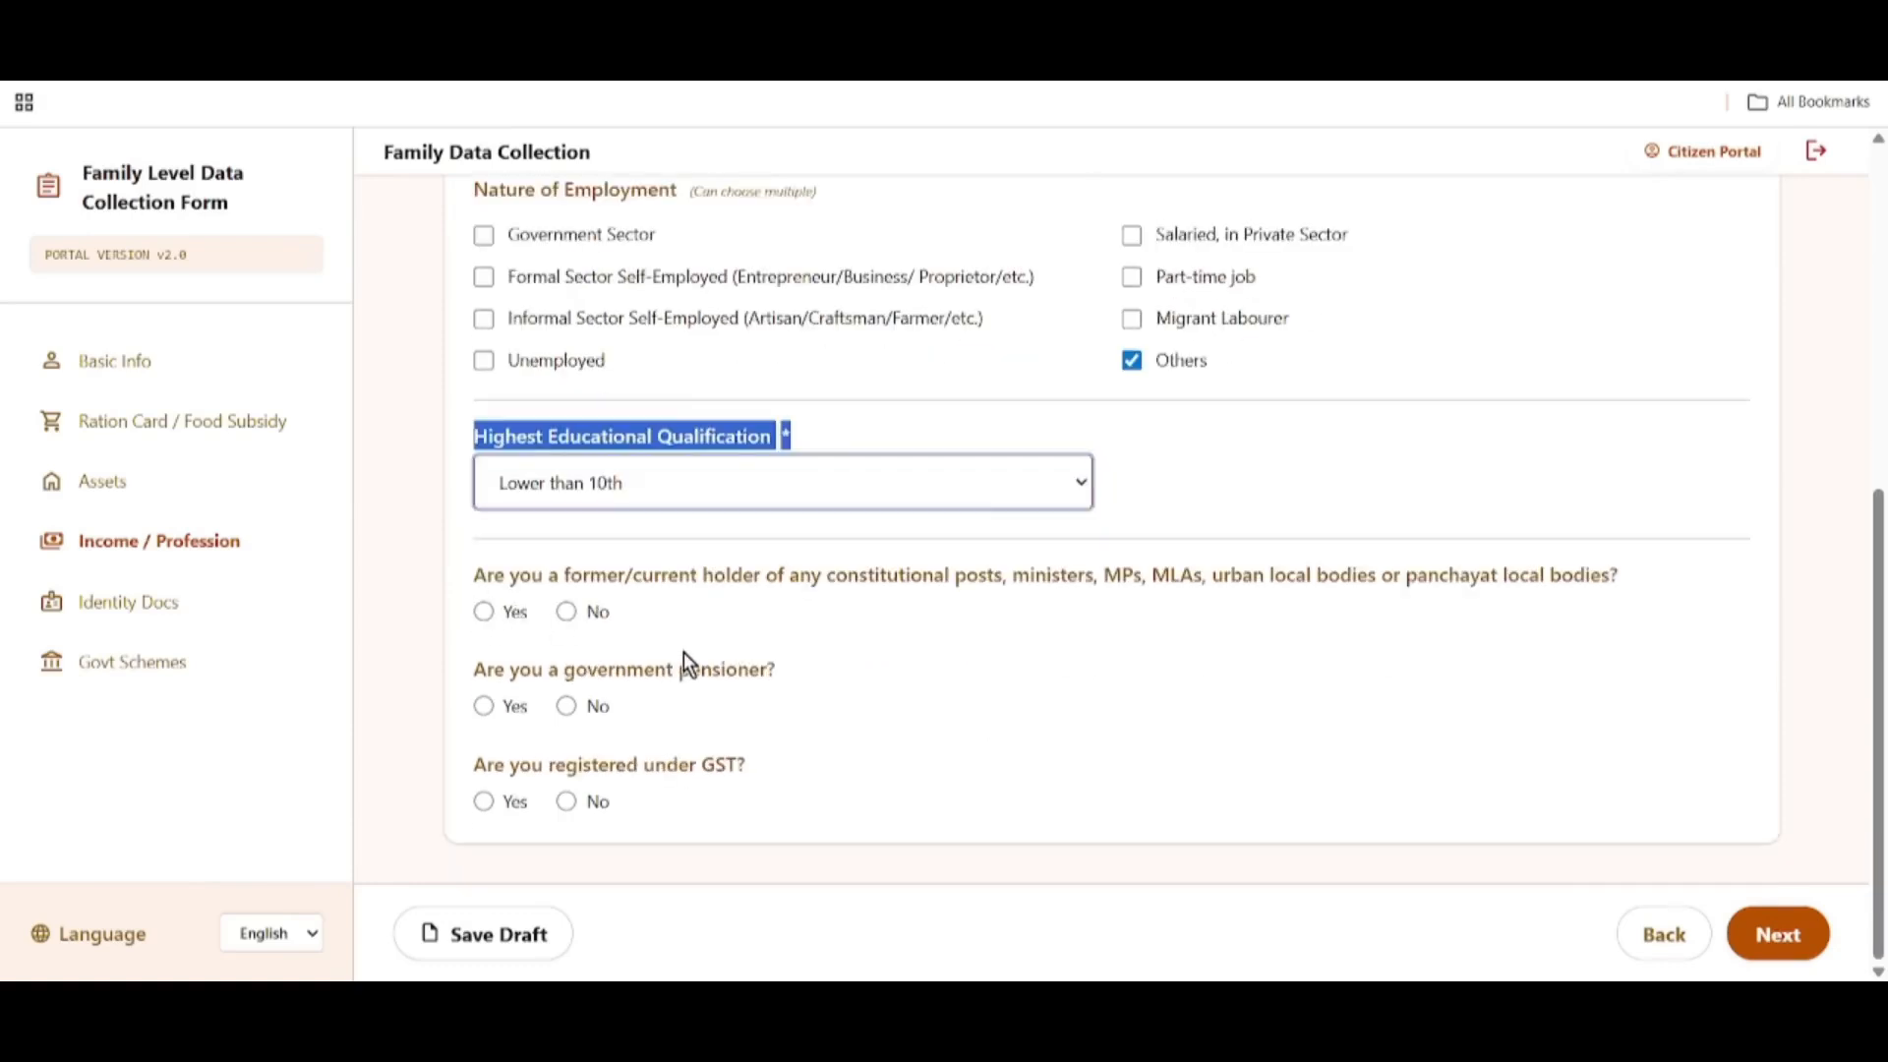
# Answer No to the constitutional post and government pensioner questions.
pyautogui.moveTo(560, 583); pyautogui.dragTo(747, 592)
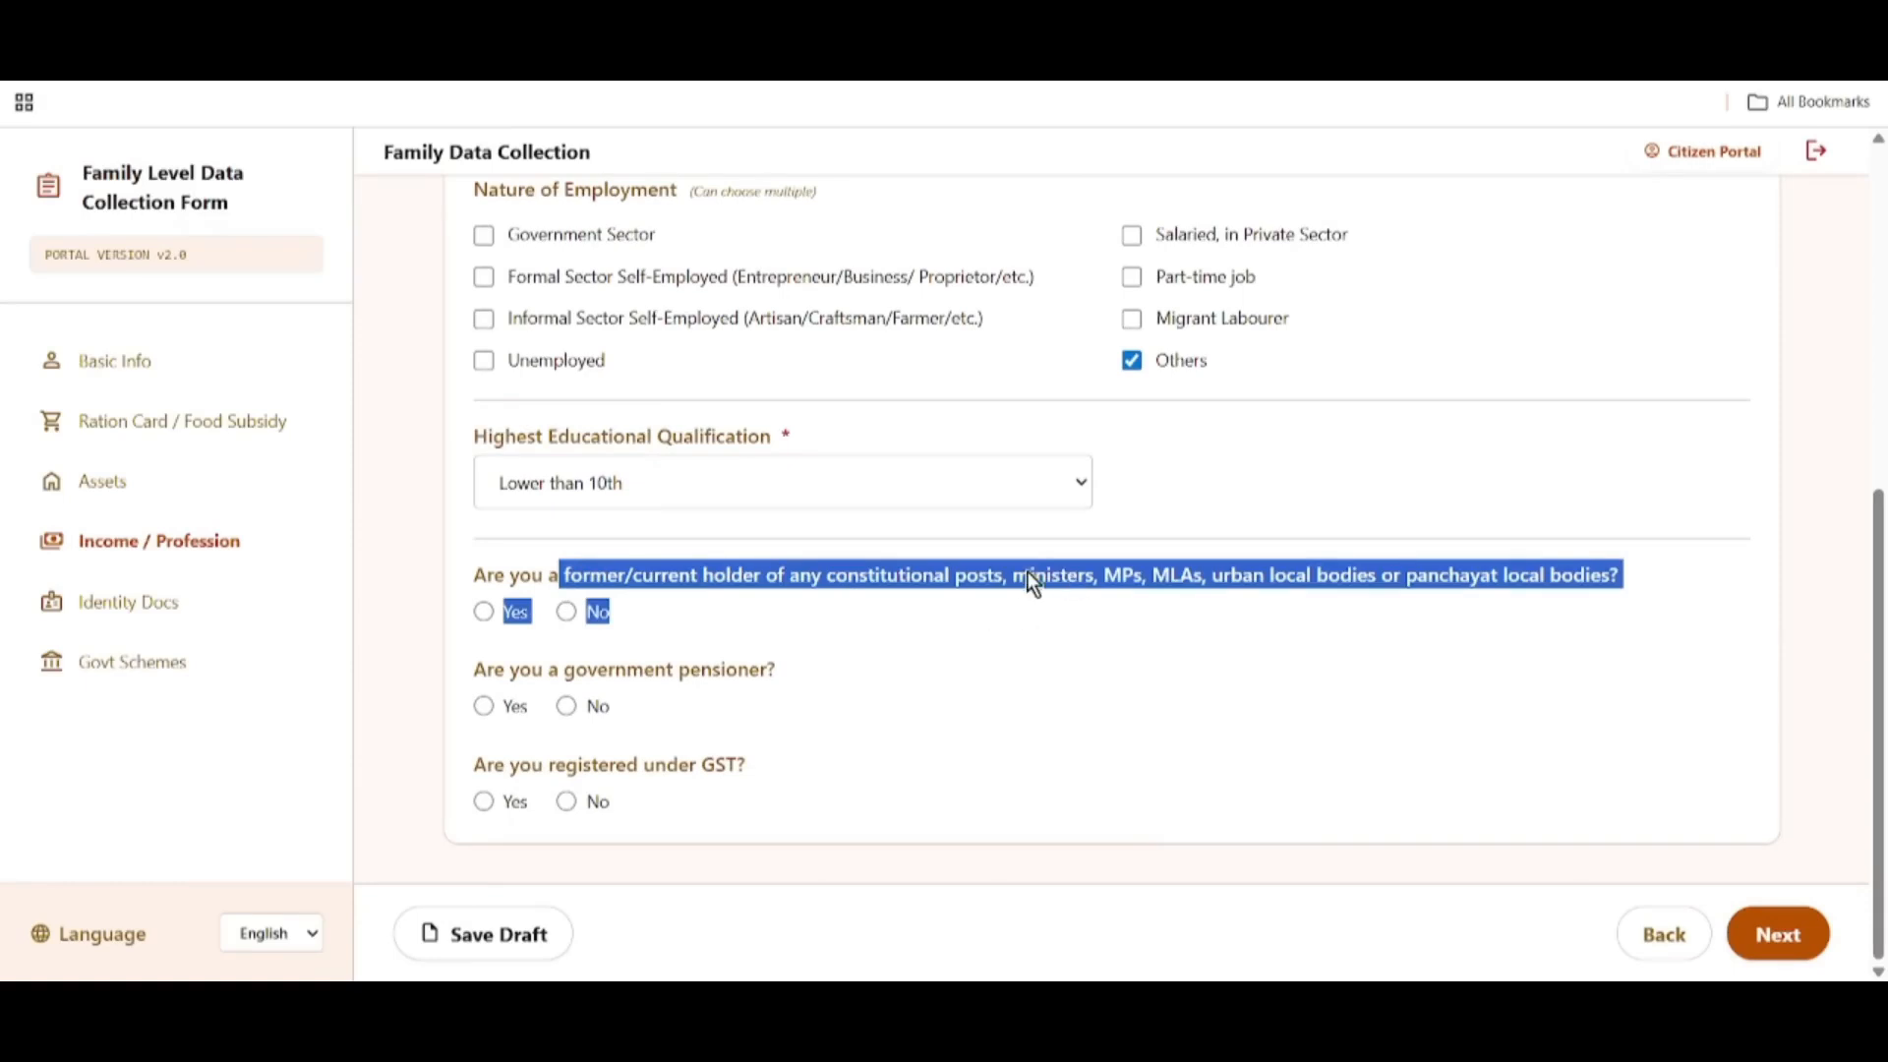
pyautogui.click(1099, 610)
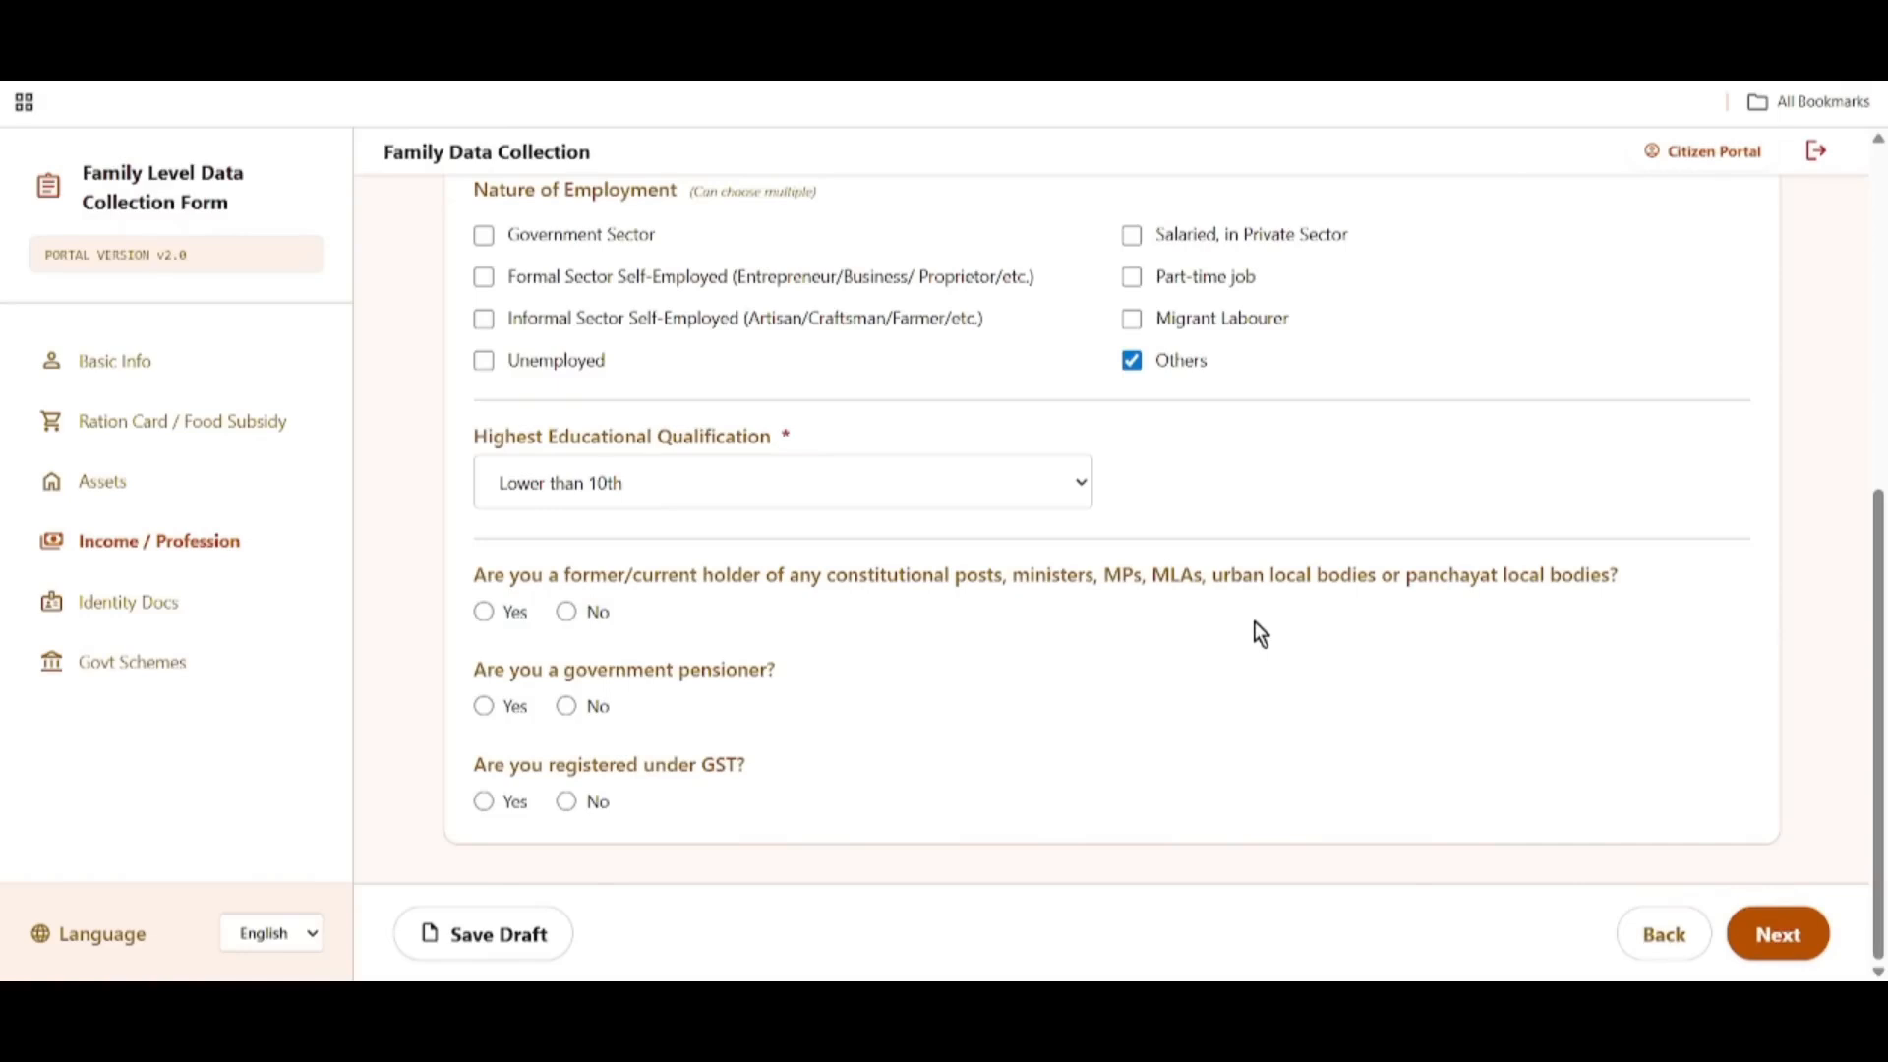
pyautogui.click(483, 612)
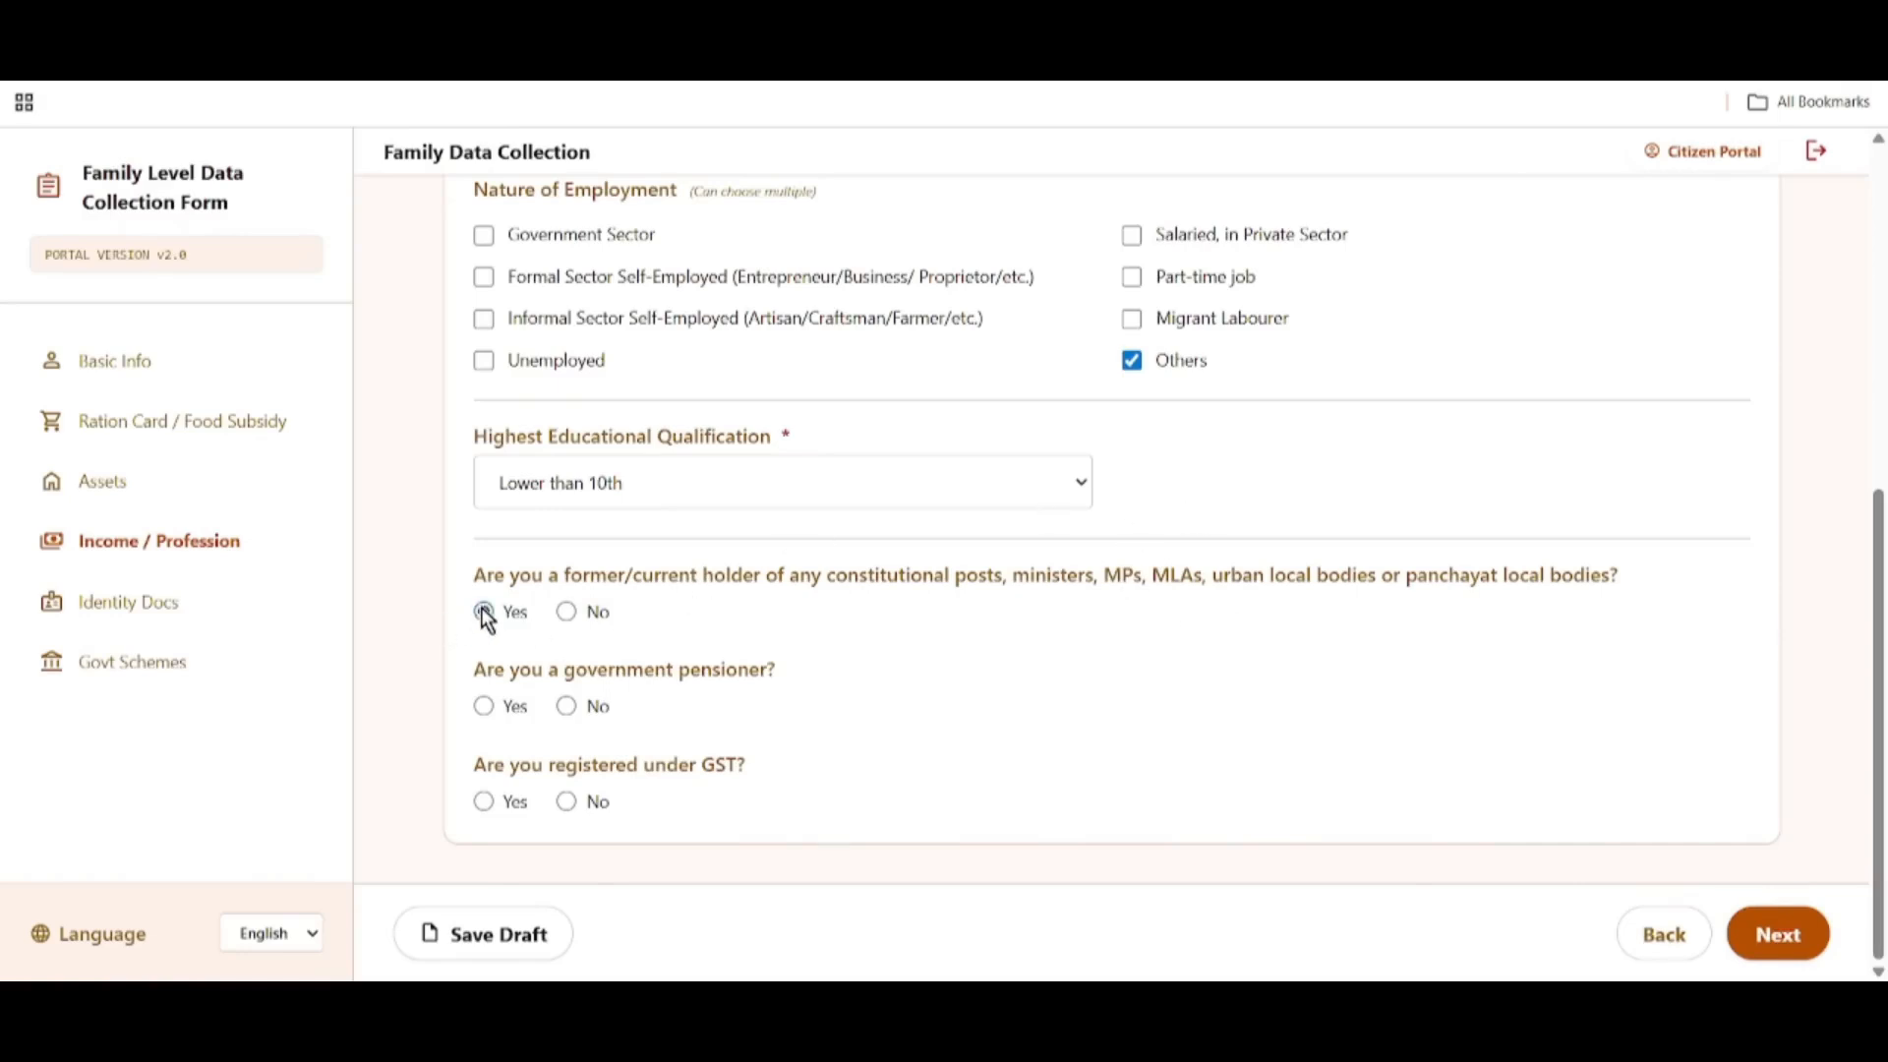
pyautogui.click(565, 615)
pyautogui.moveTo(521, 672); pyautogui.dragTo(752, 682)
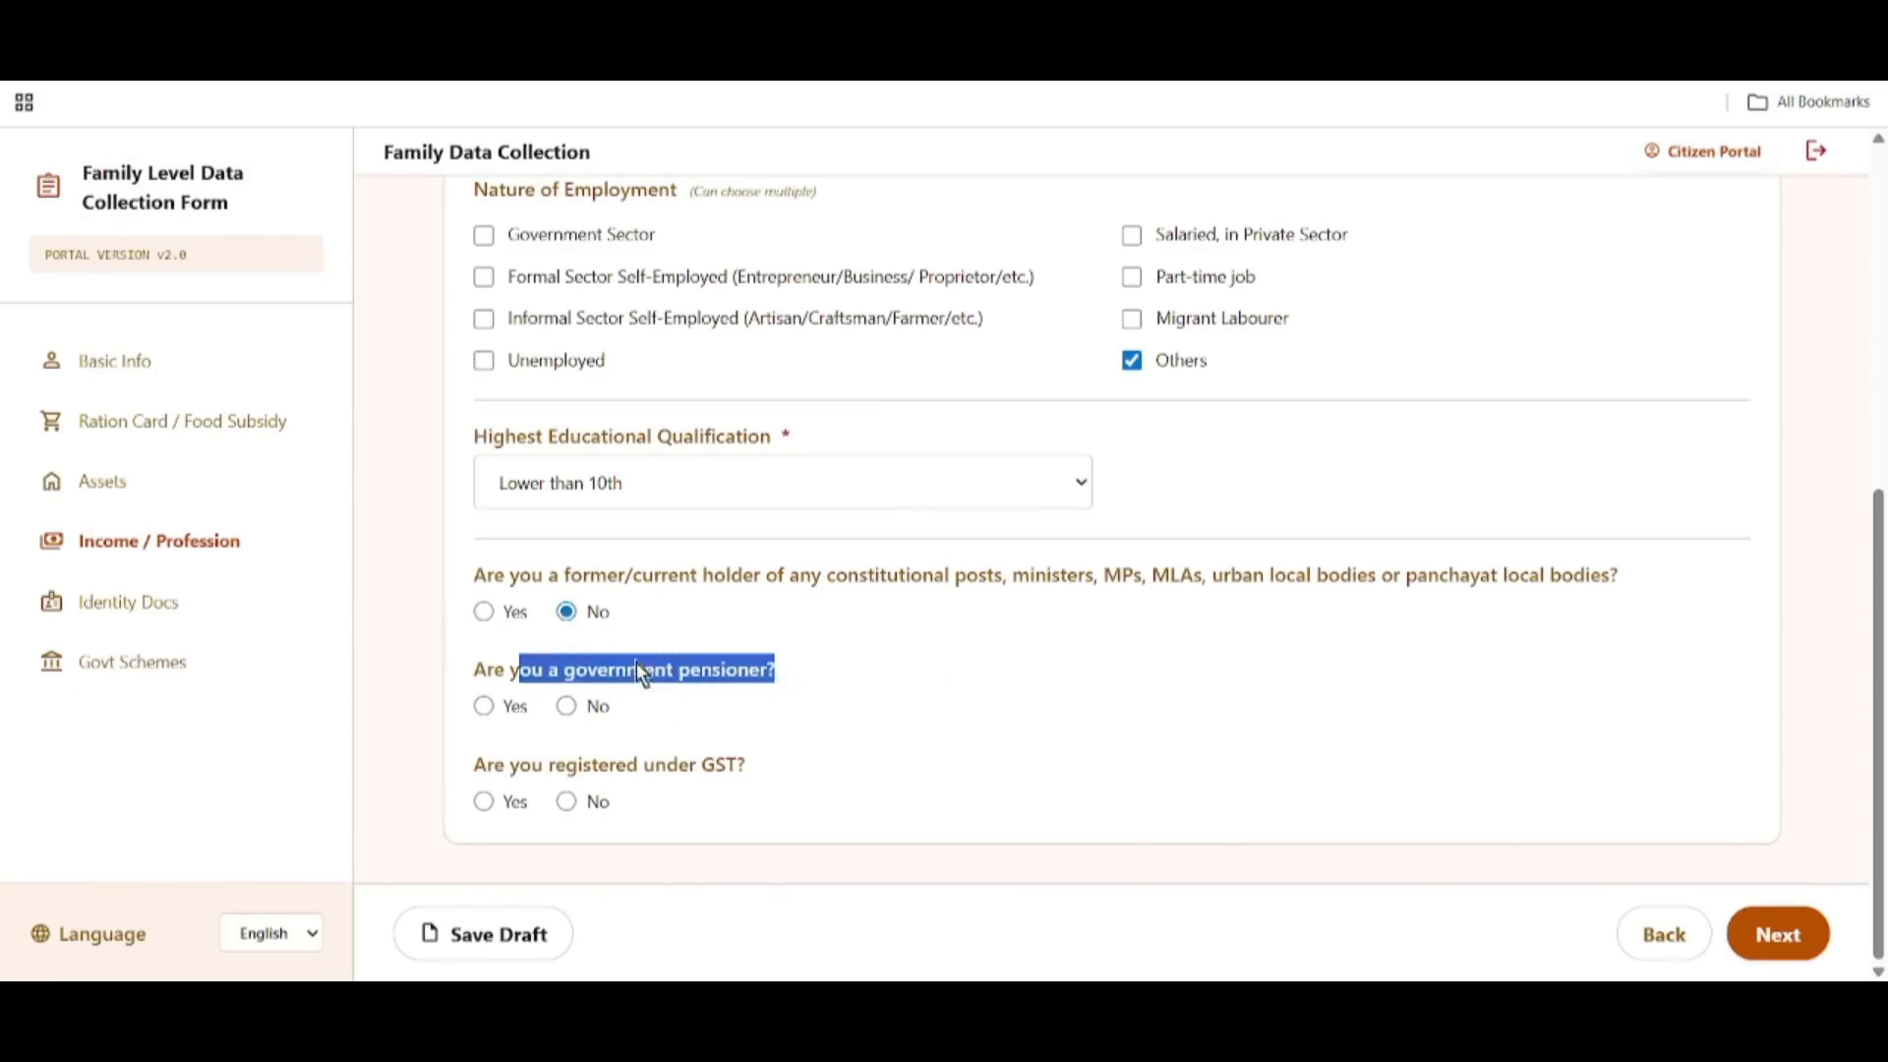
pyautogui.moveTo(485, 670); pyautogui.dragTo(757, 679)
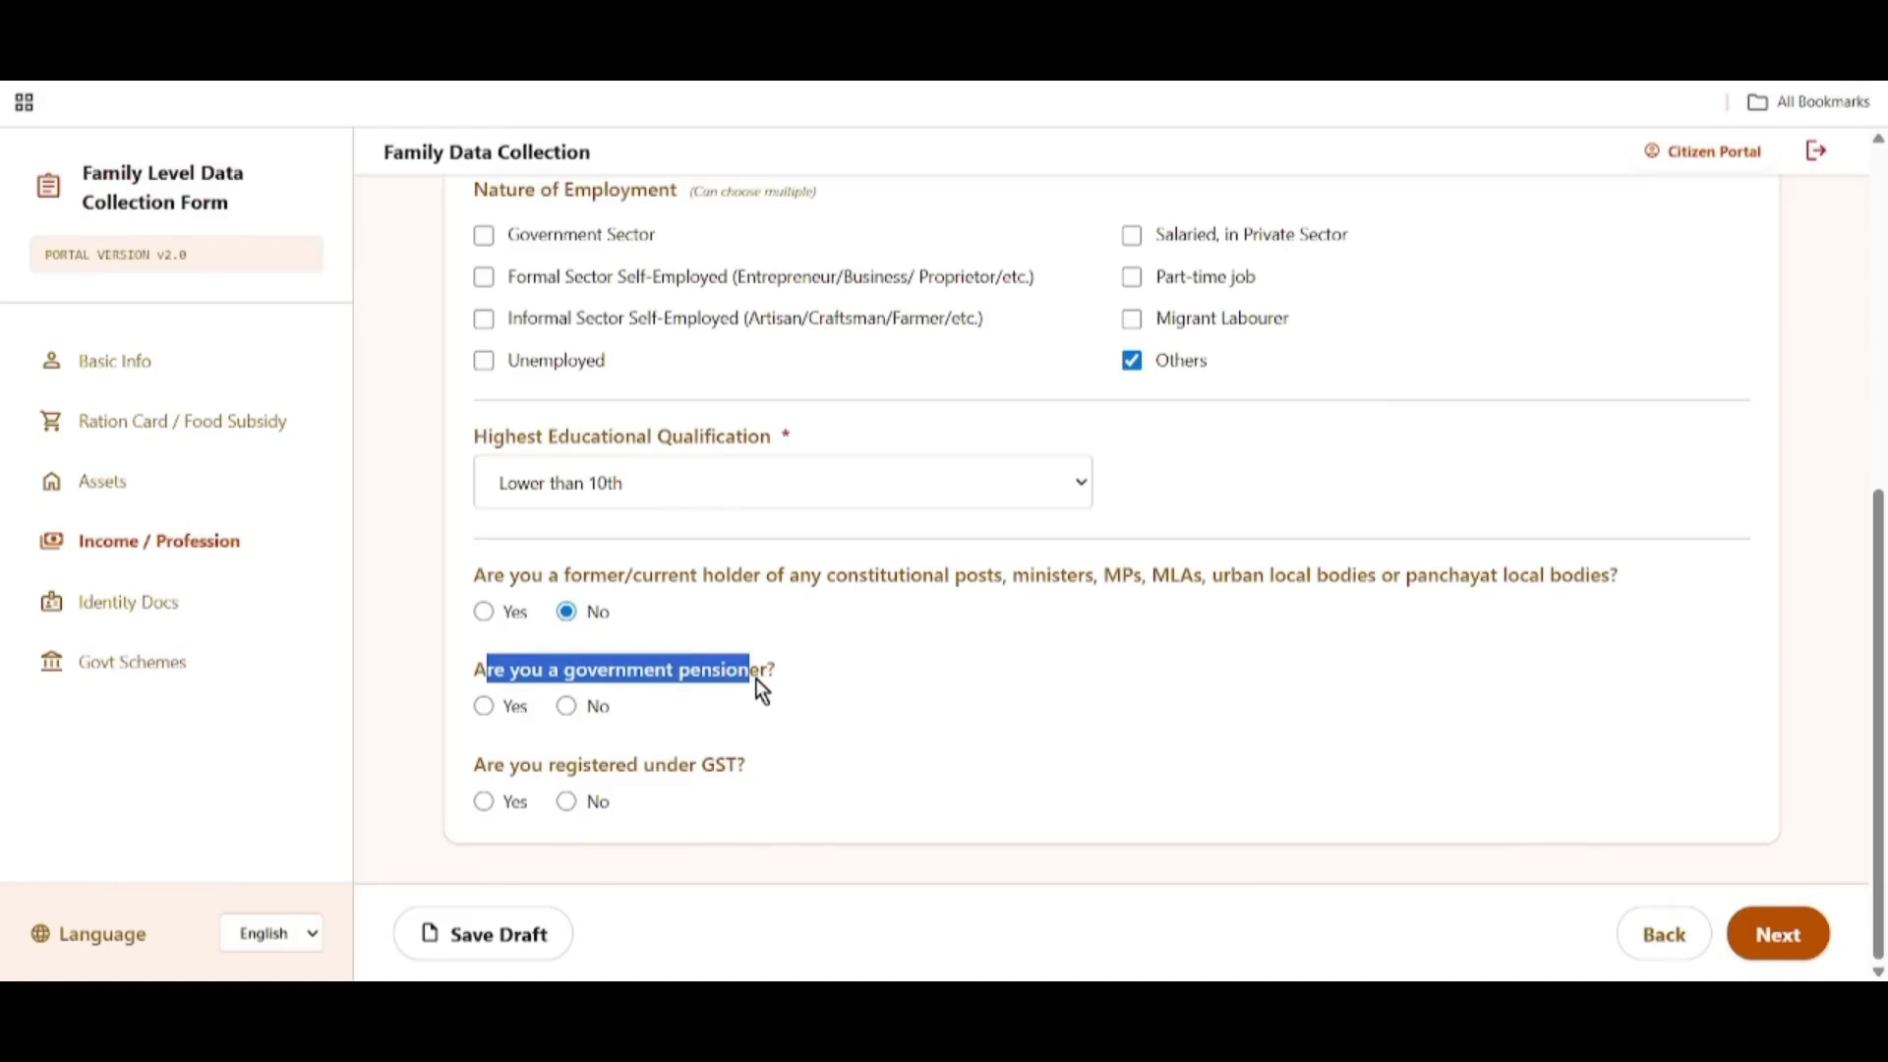
pyautogui.click(825, 675)
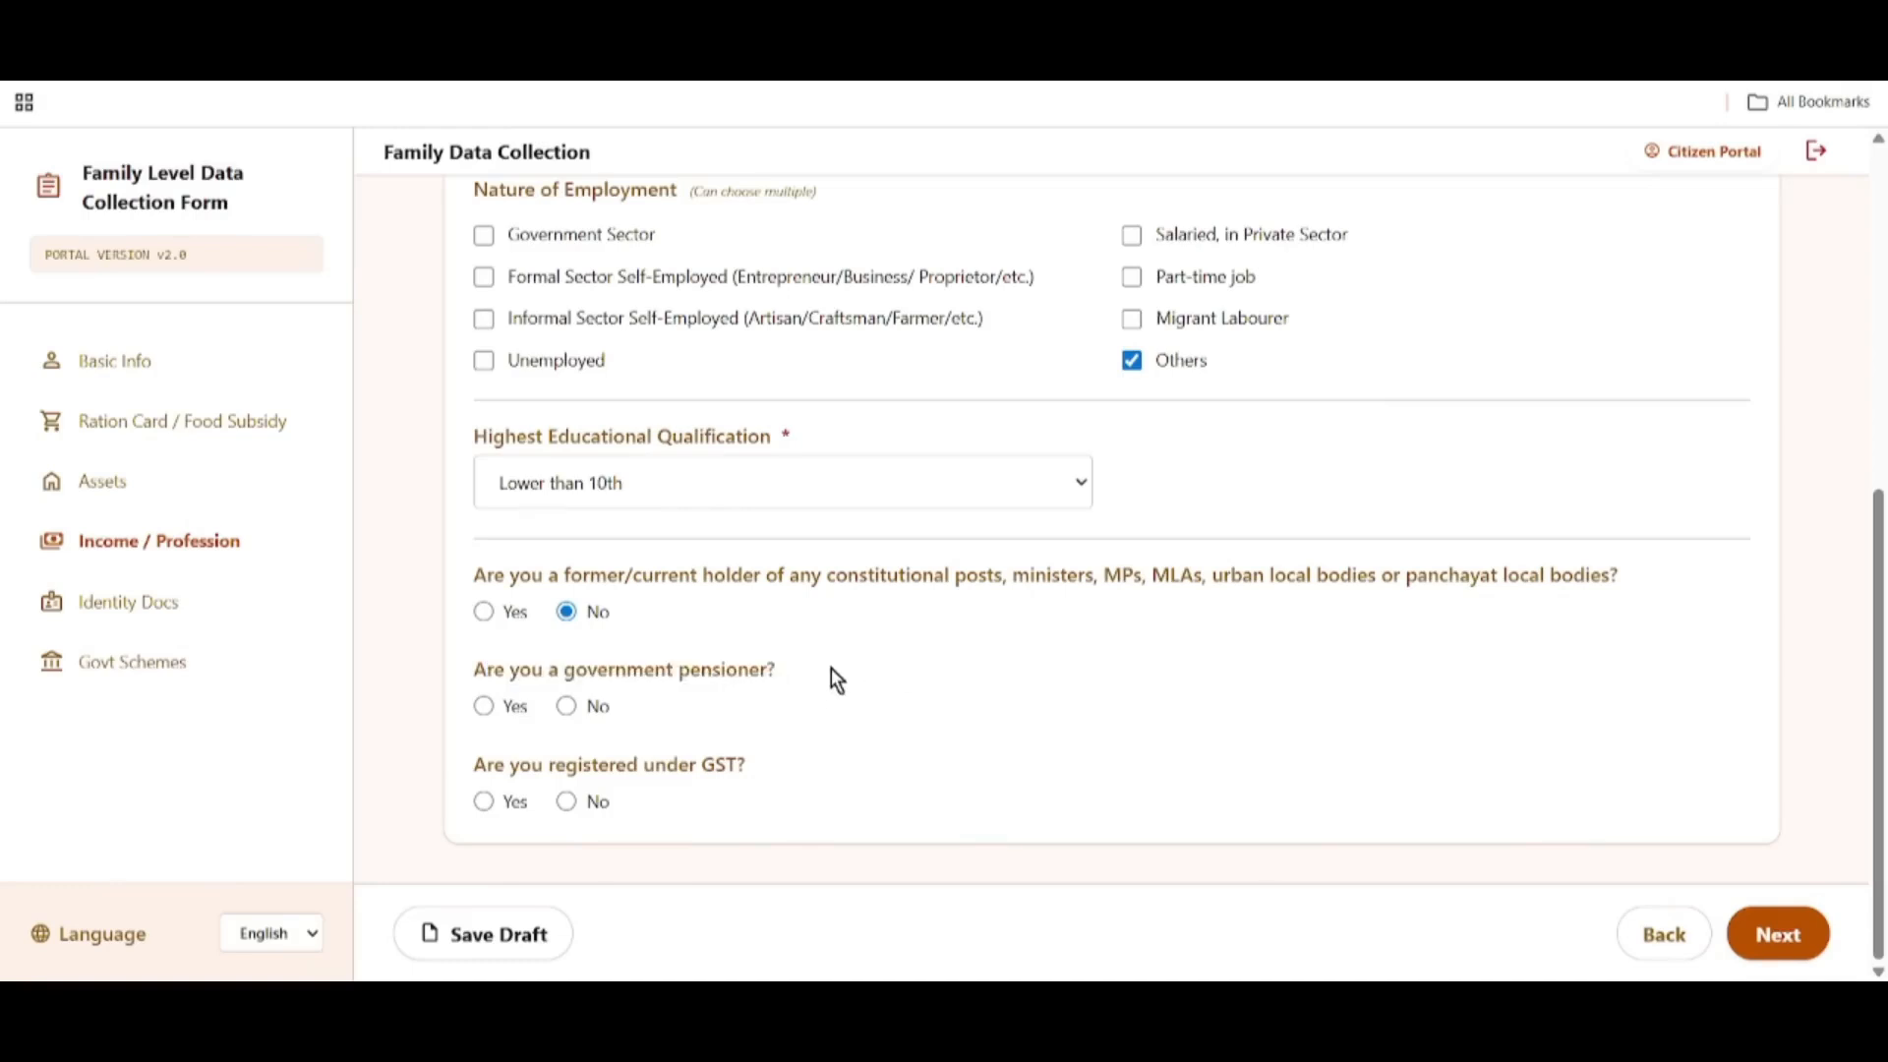
pyautogui.click(567, 708)
# Answer No to GST registration and save the draft.
pyautogui.moveTo(478, 770); pyautogui.dragTo(796, 765)
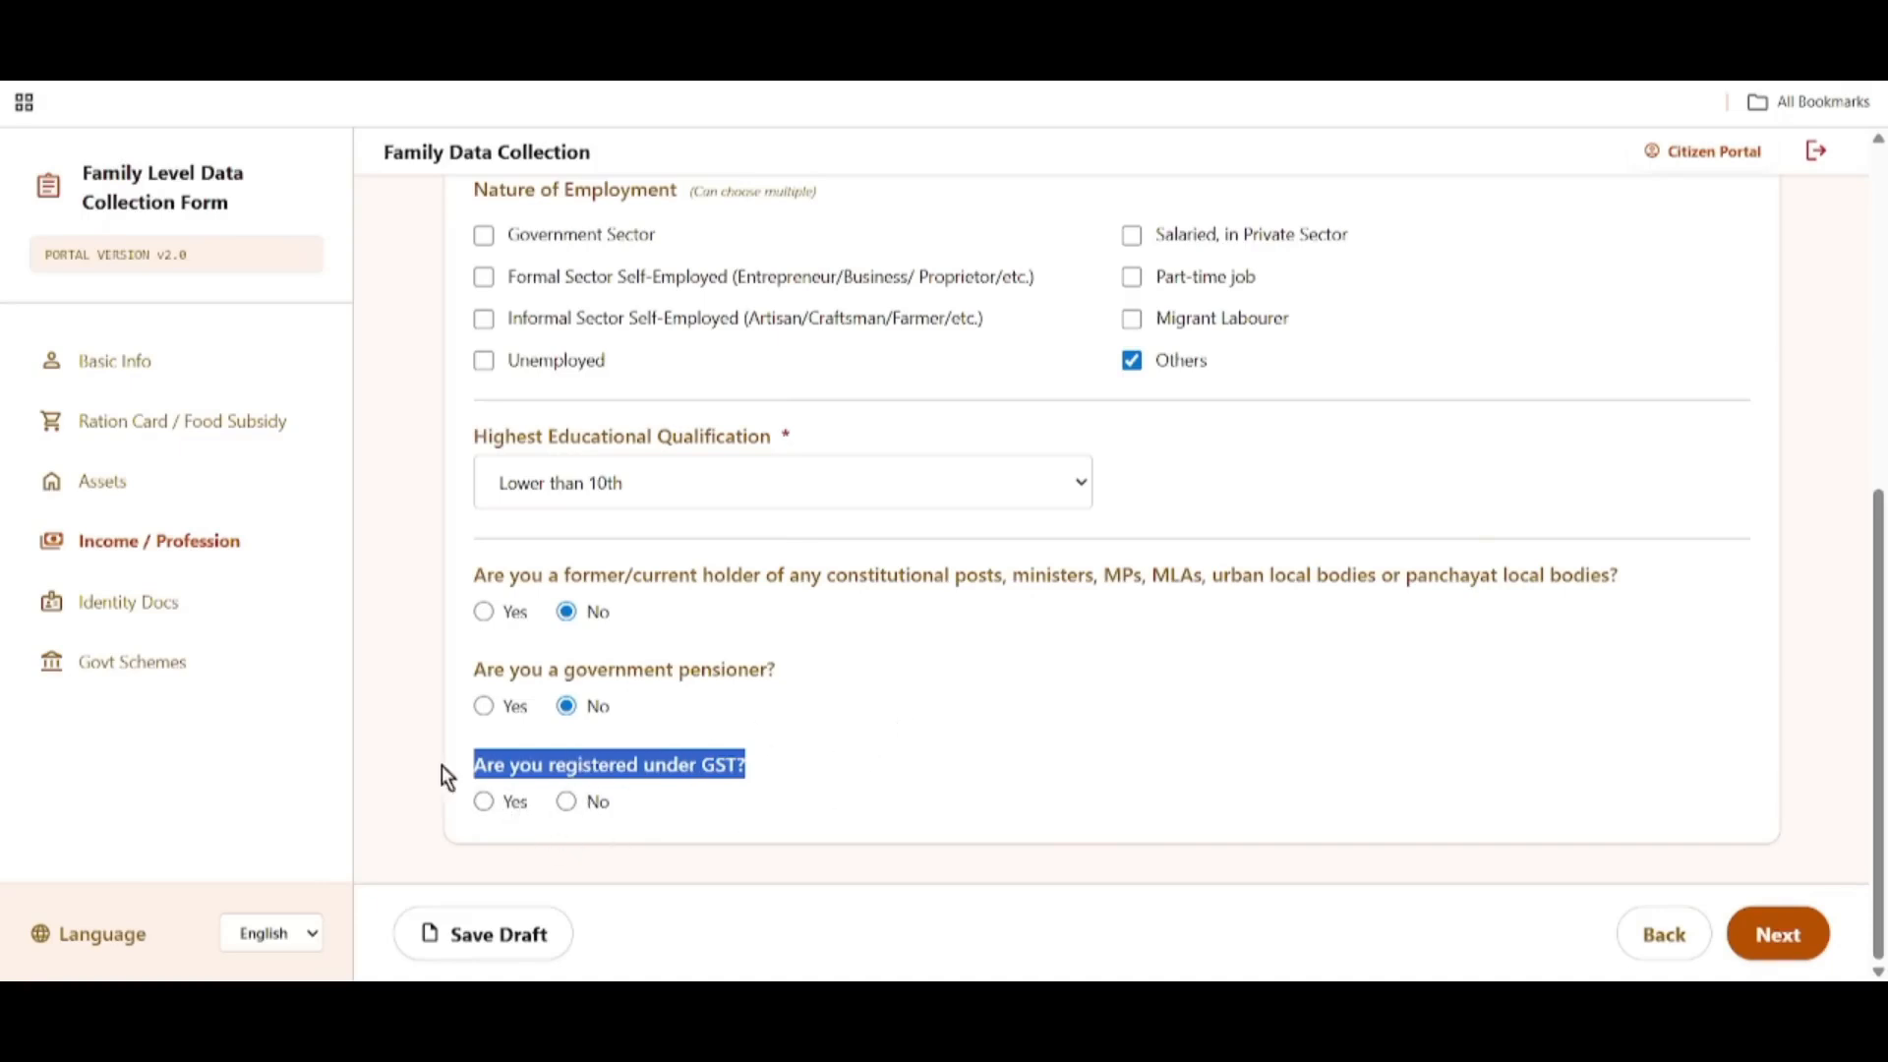
pyautogui.click(567, 803)
pyautogui.click(484, 801)
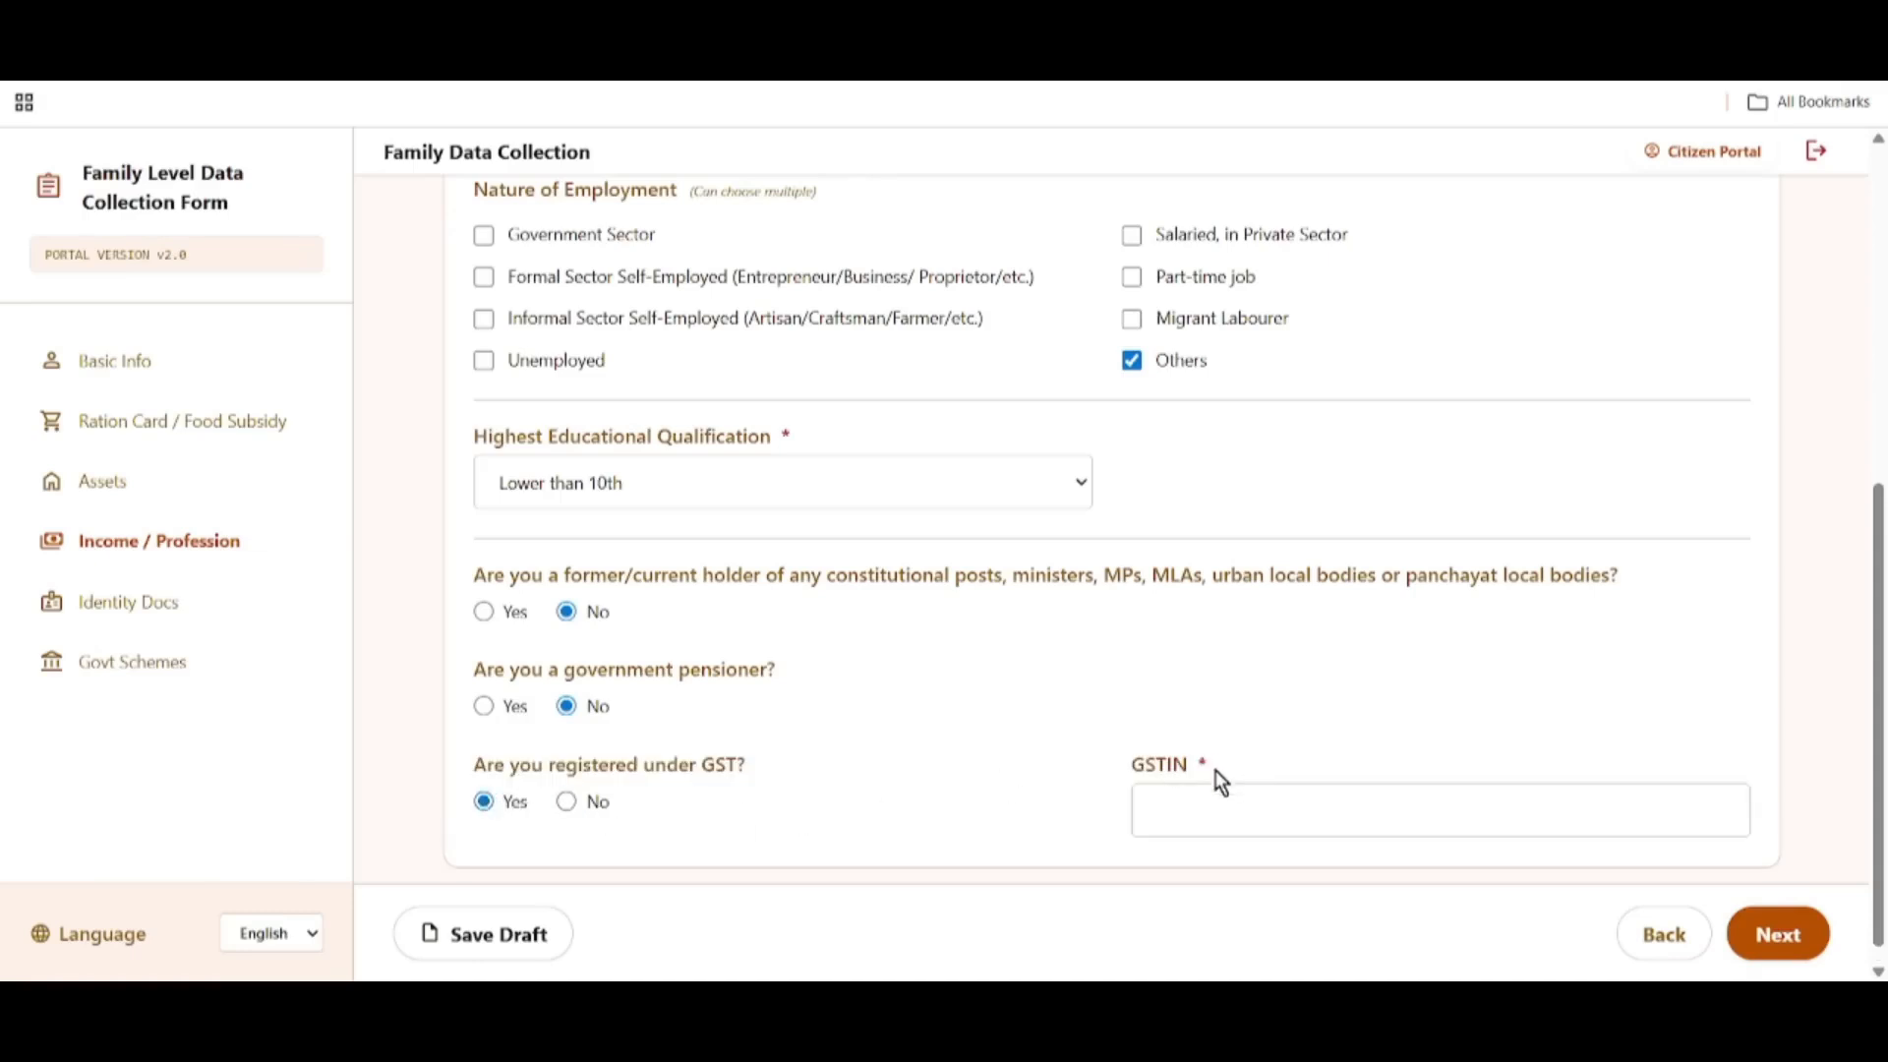
pyautogui.click(597, 812)
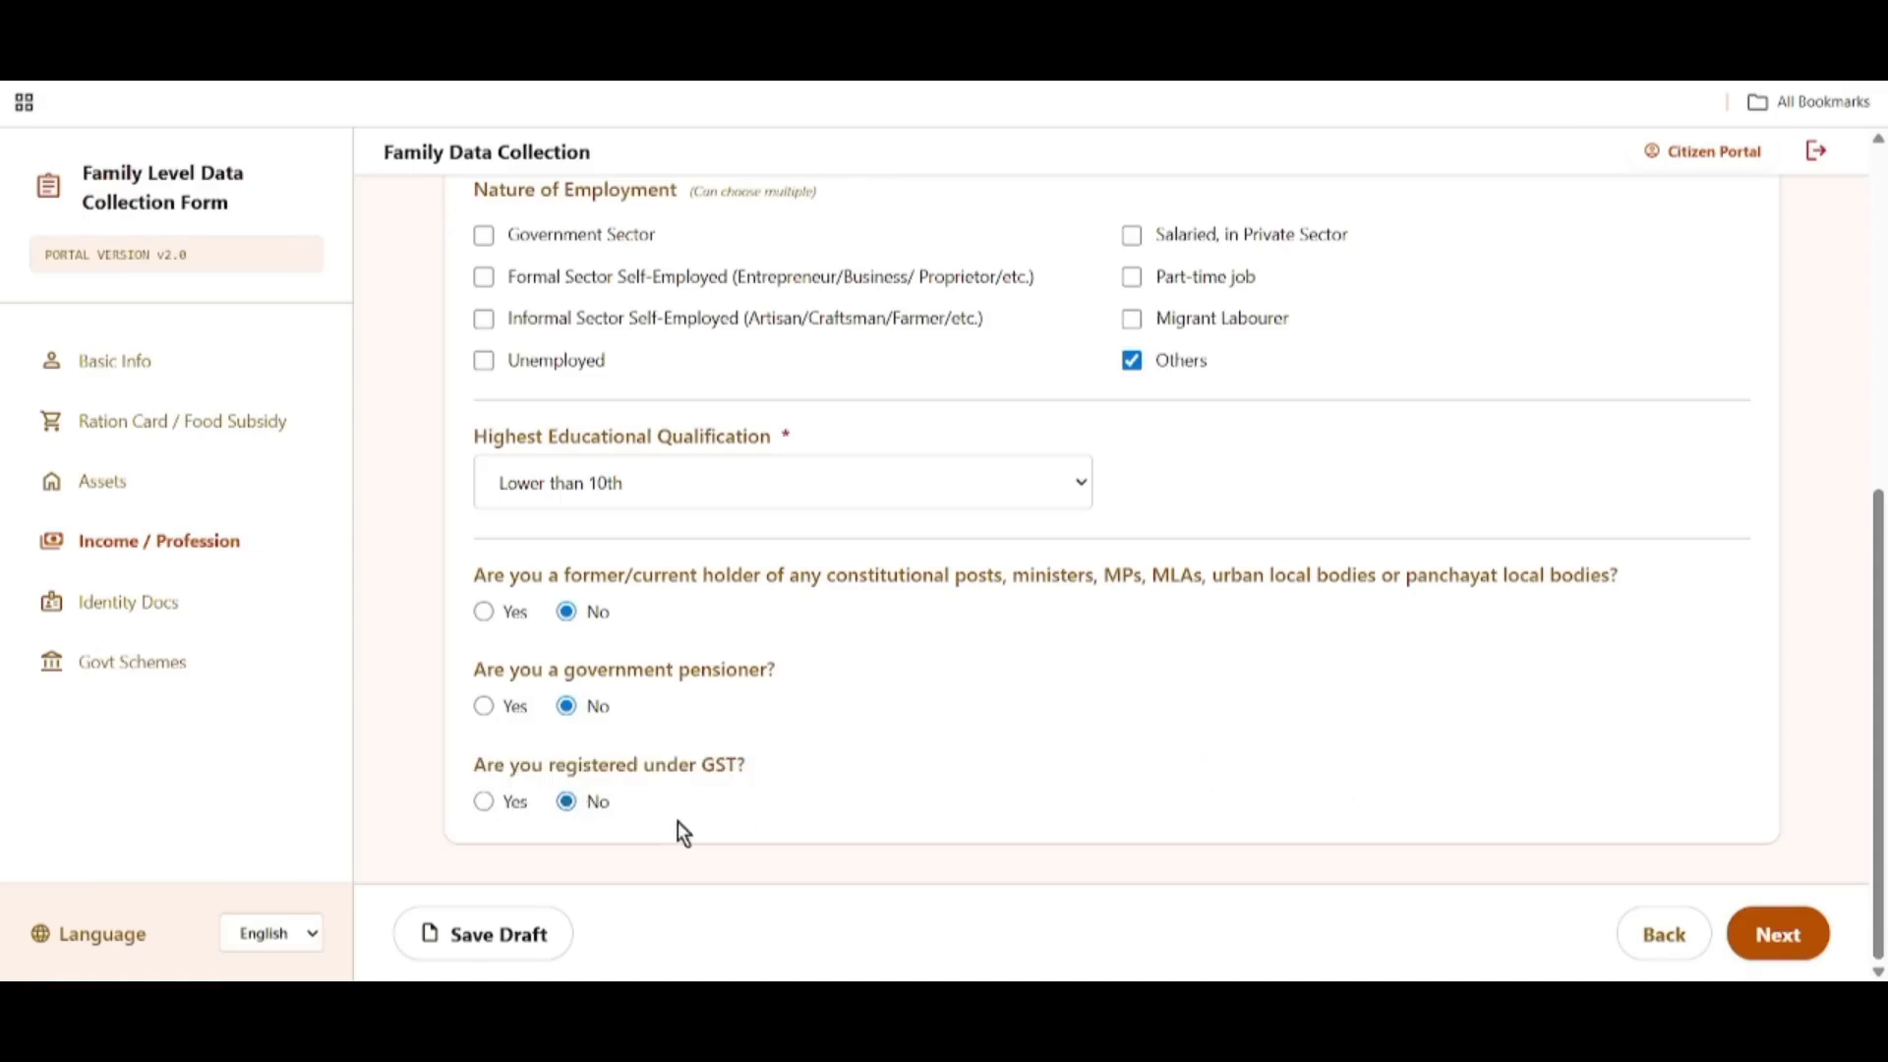
pyautogui.click(485, 943)
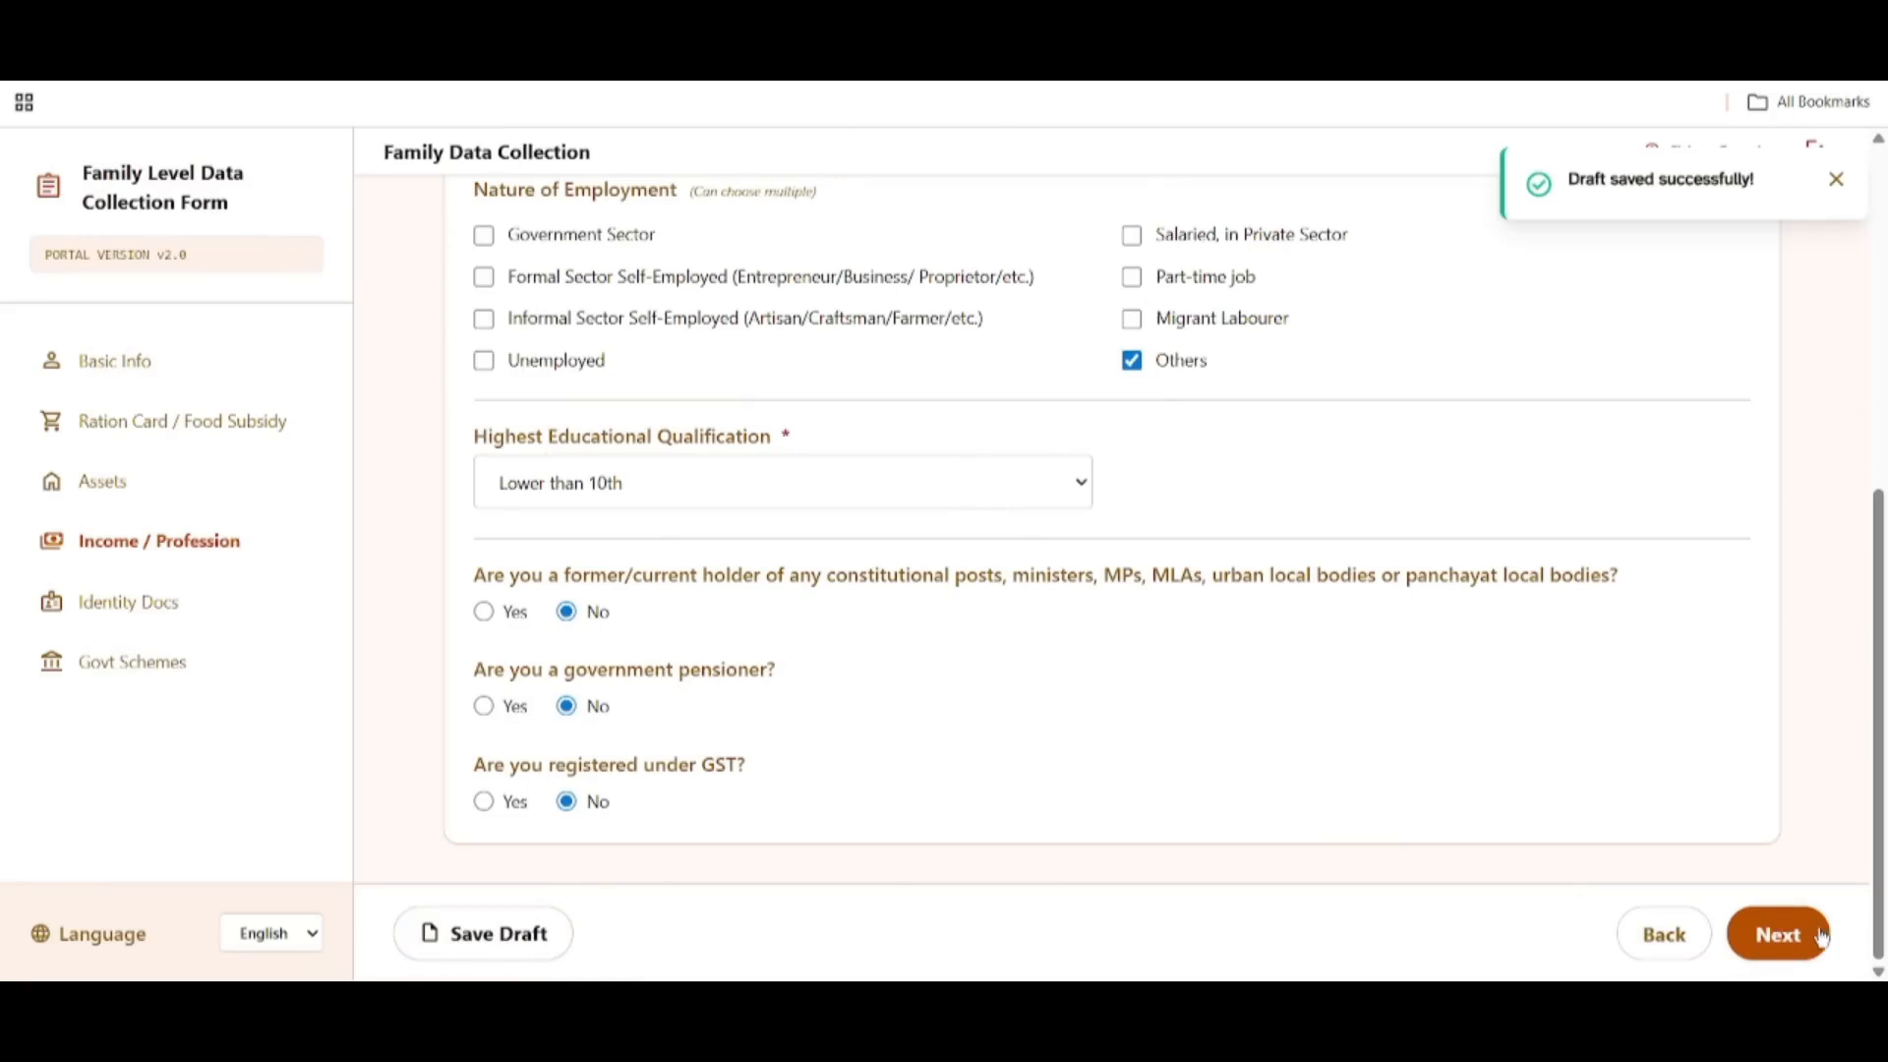
# On the Identity Docs section, set the CAA application status to Not Applicable.
pyautogui.click(1798, 950)
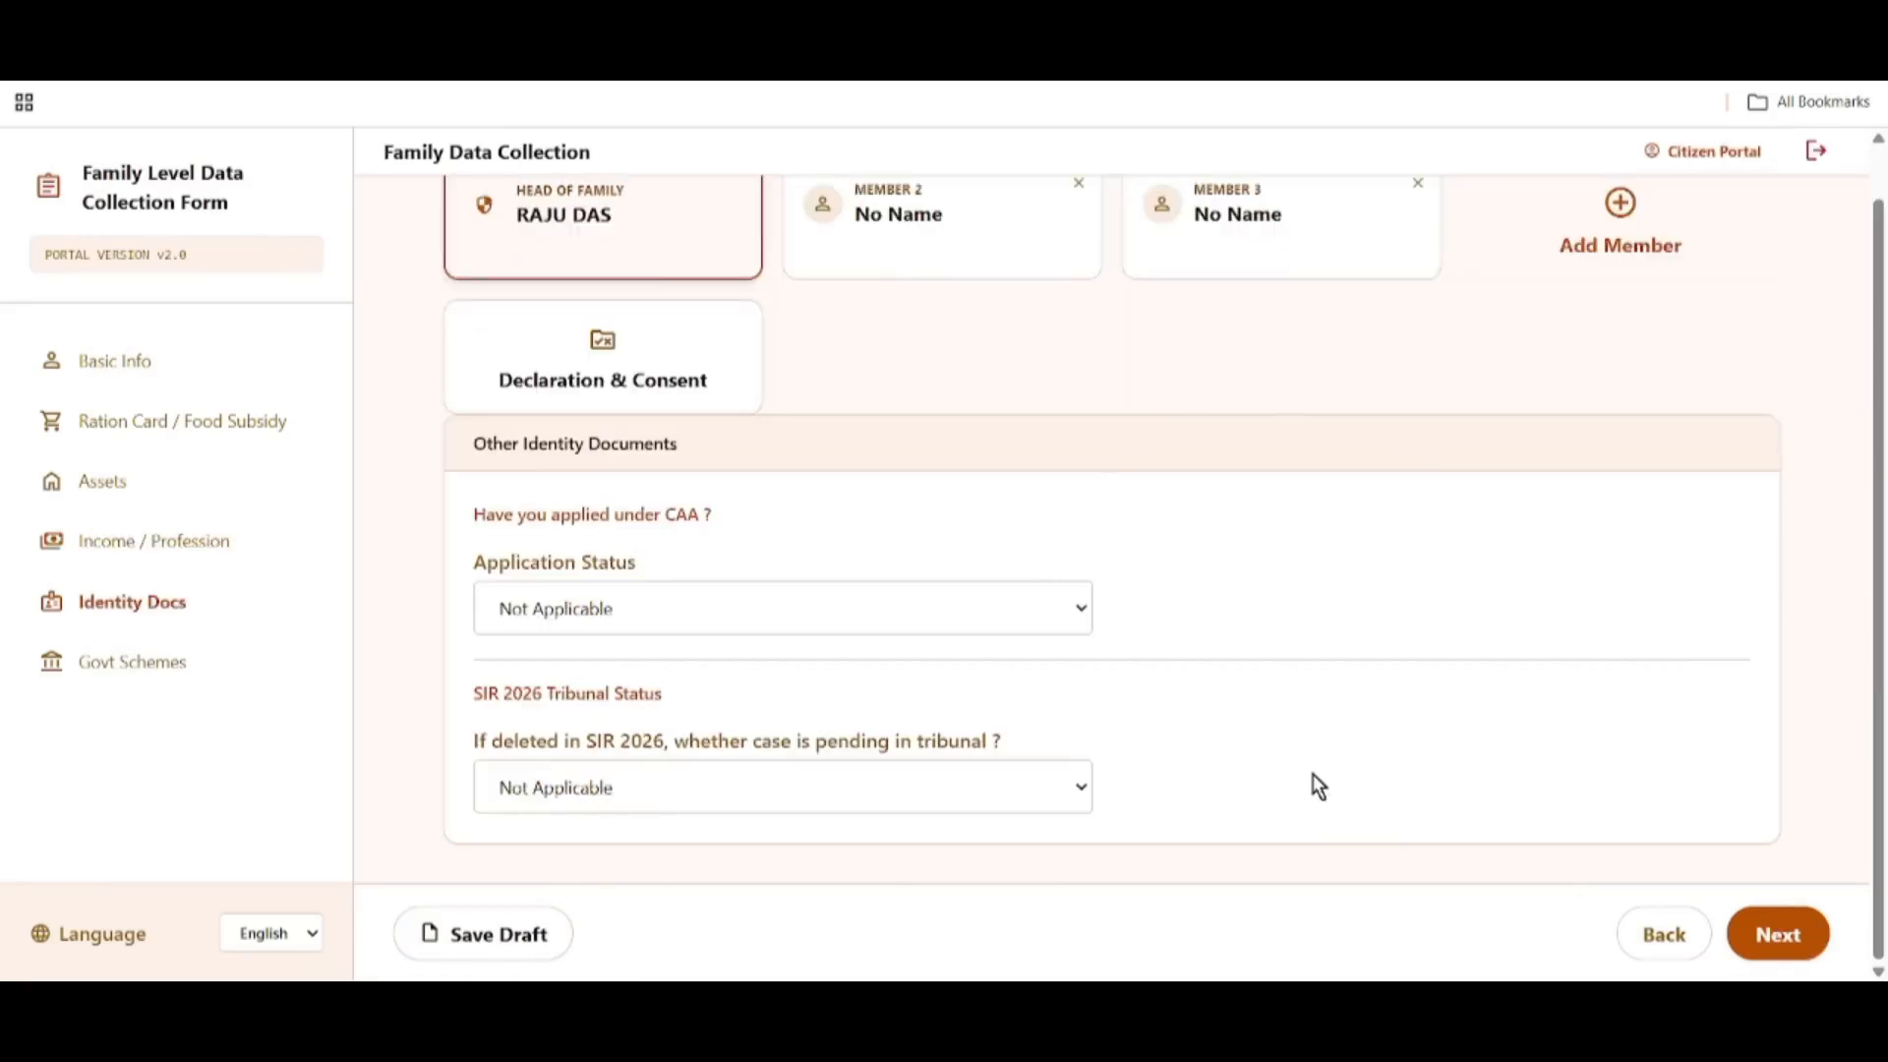
pyautogui.moveTo(478, 521); pyautogui.dragTo(679, 544)
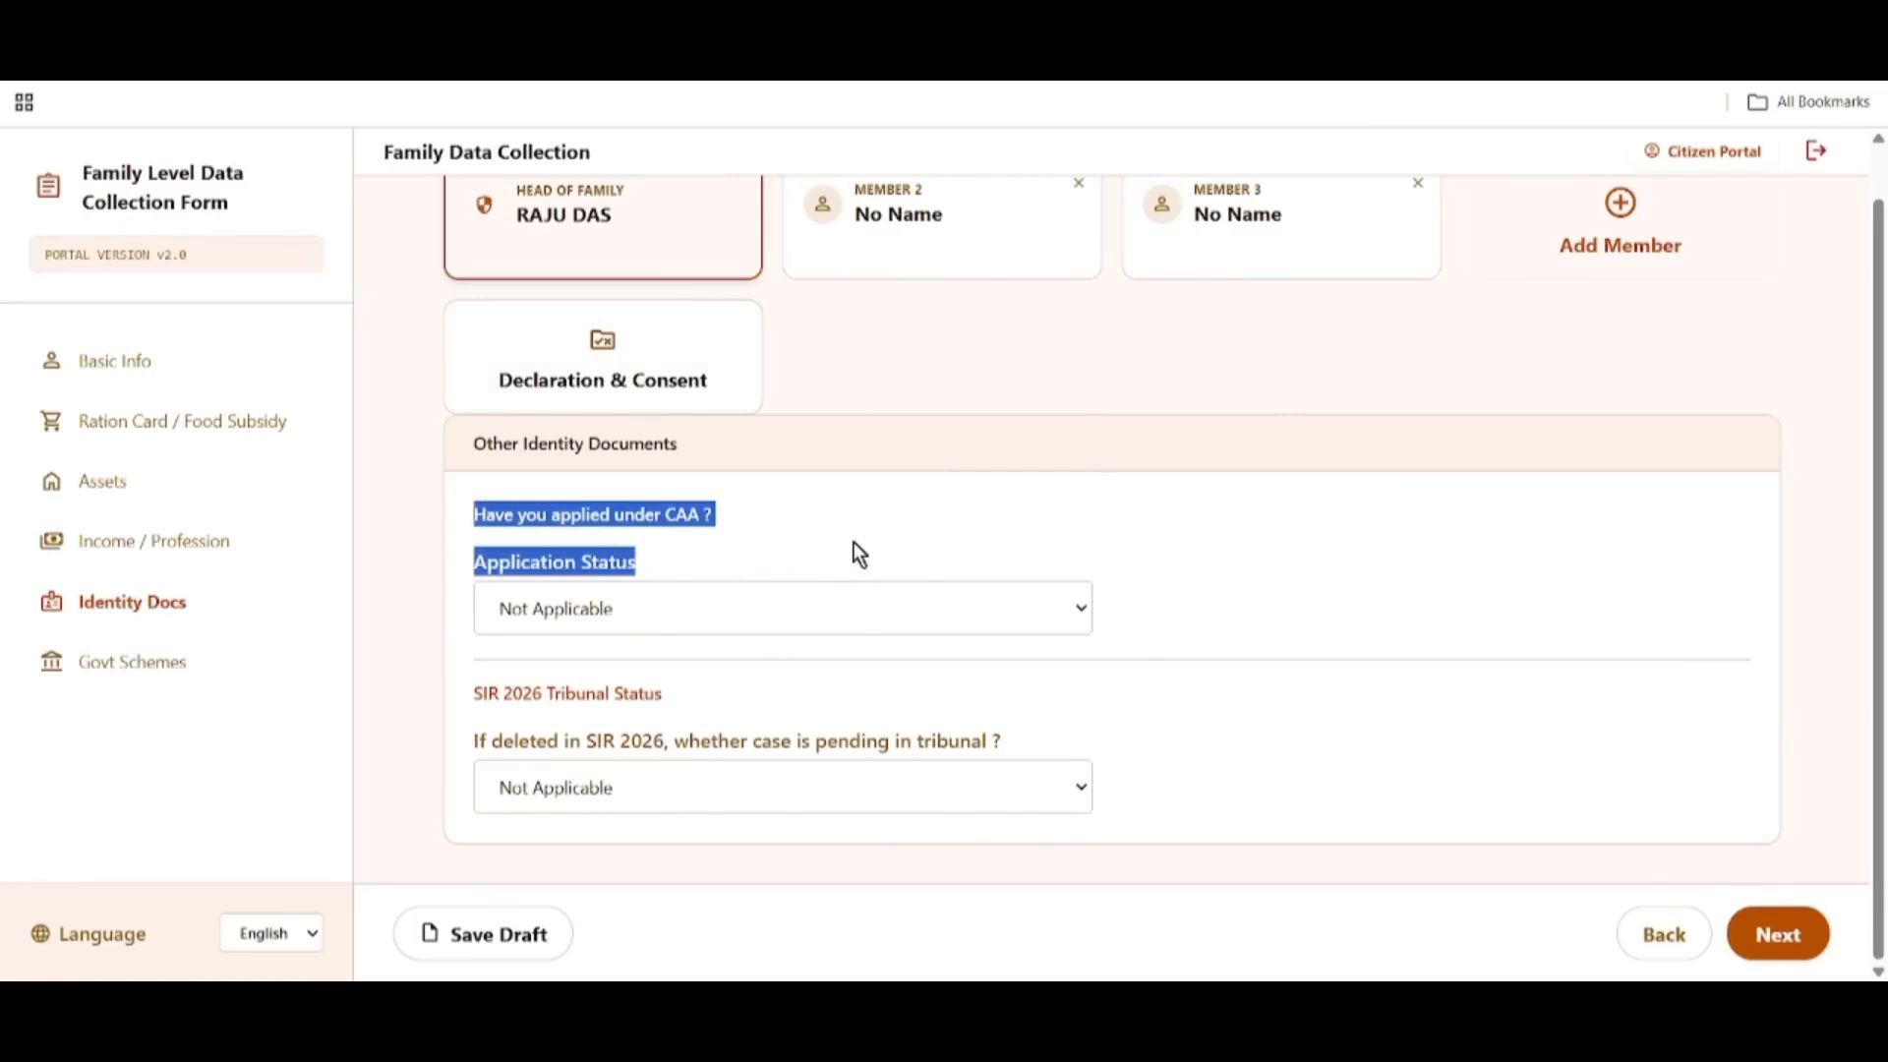
pyautogui.click(807, 537)
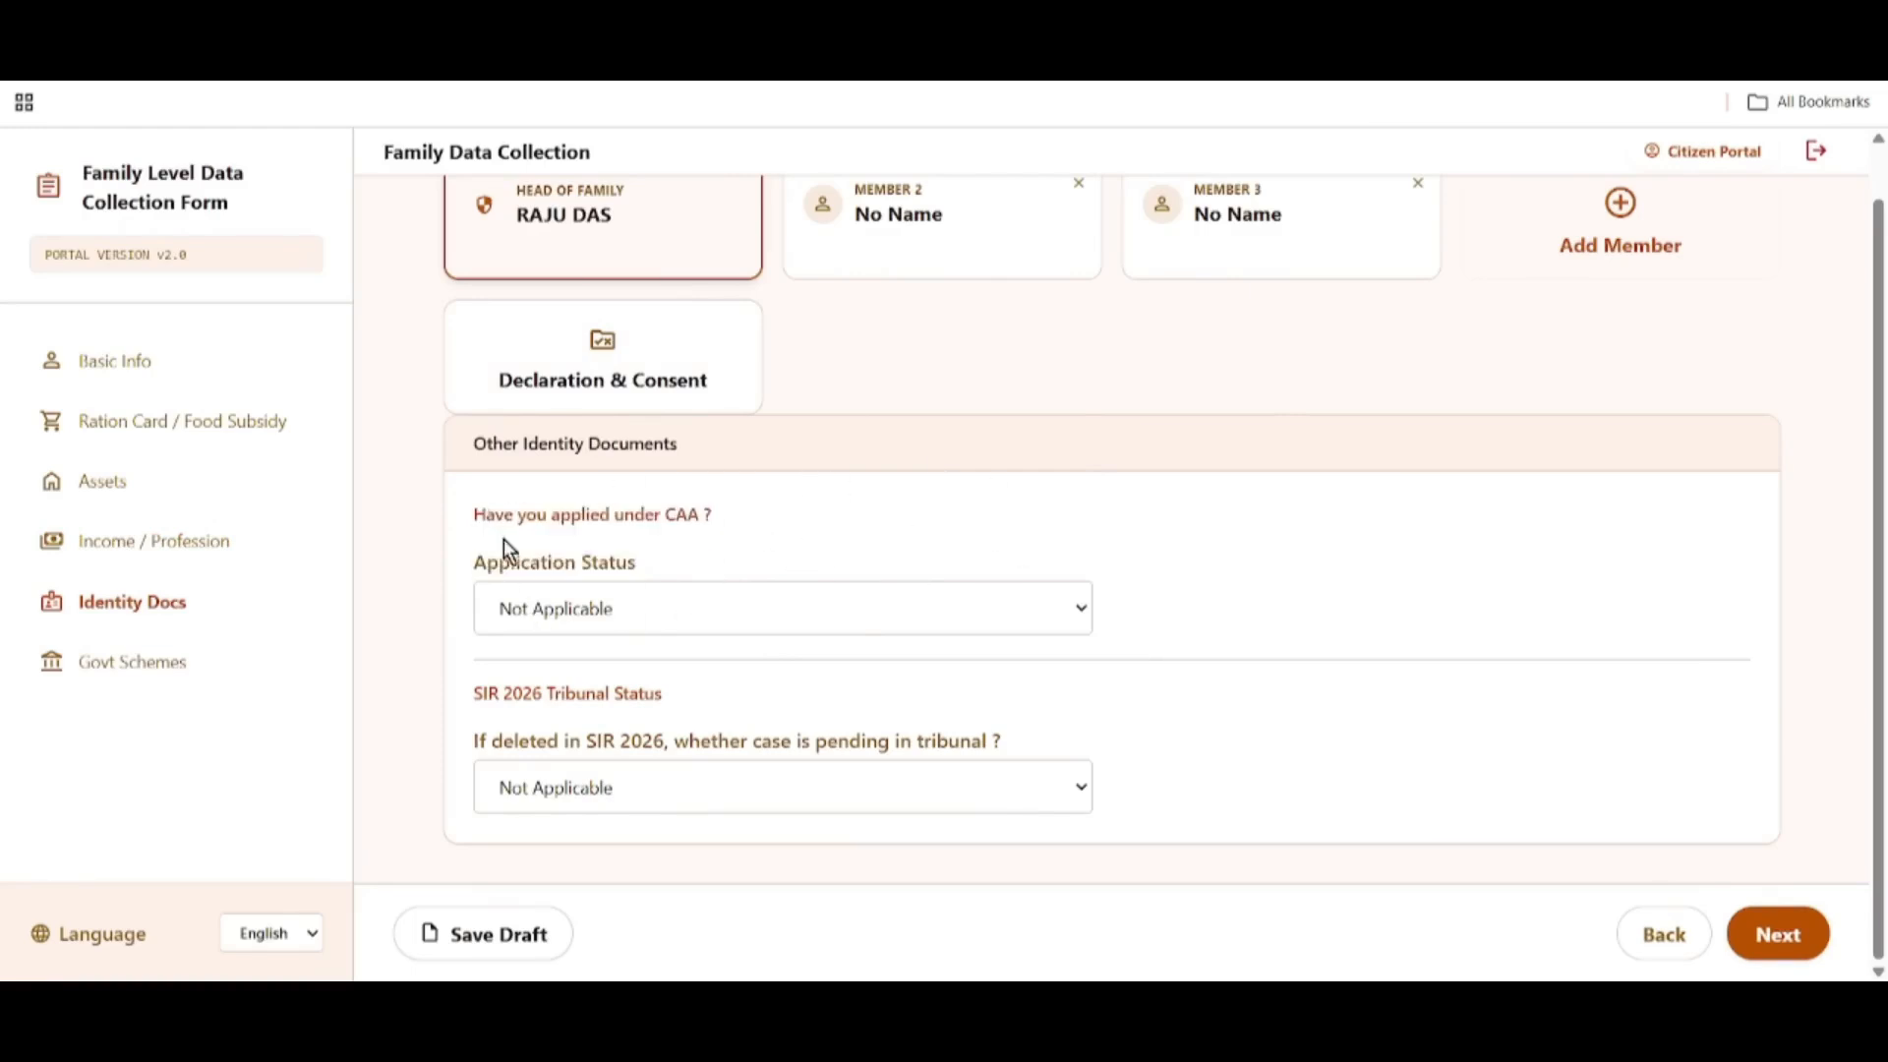
pyautogui.click(612, 611)
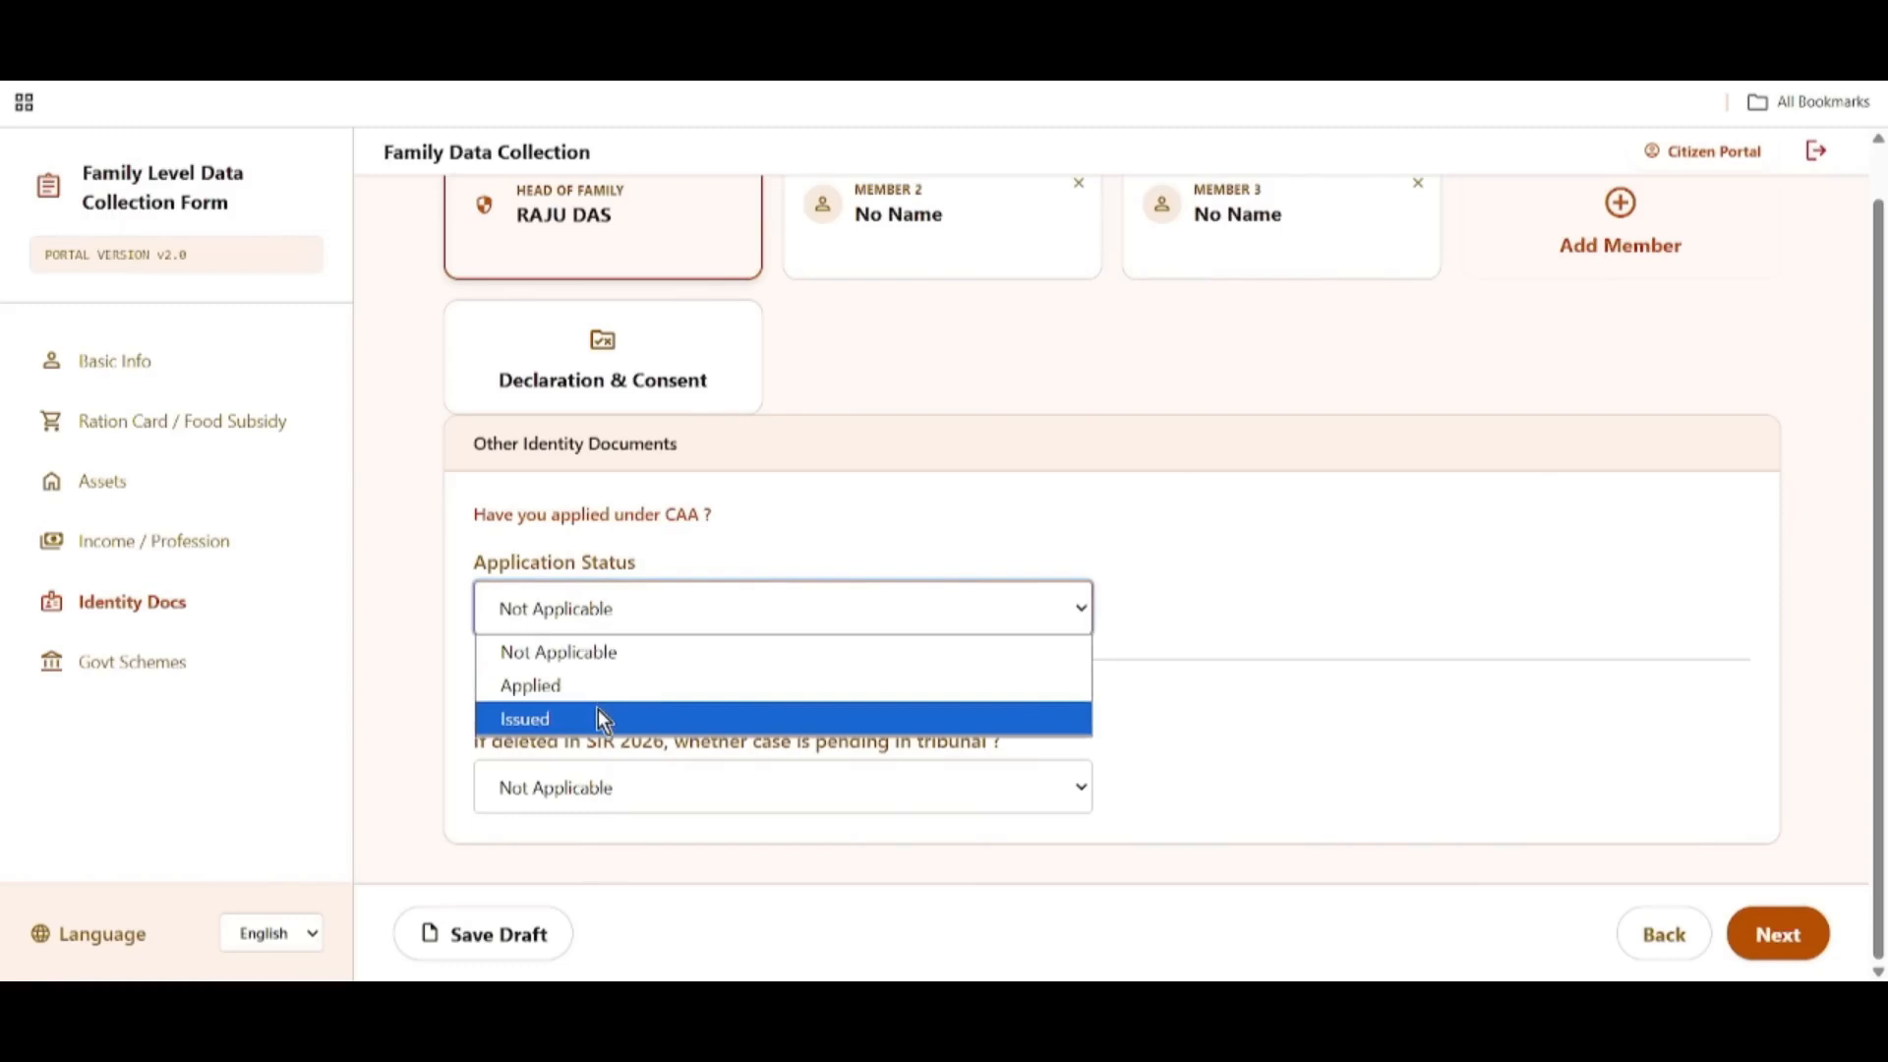
pyautogui.click(603, 719)
pyautogui.click(655, 617)
pyautogui.click(565, 652)
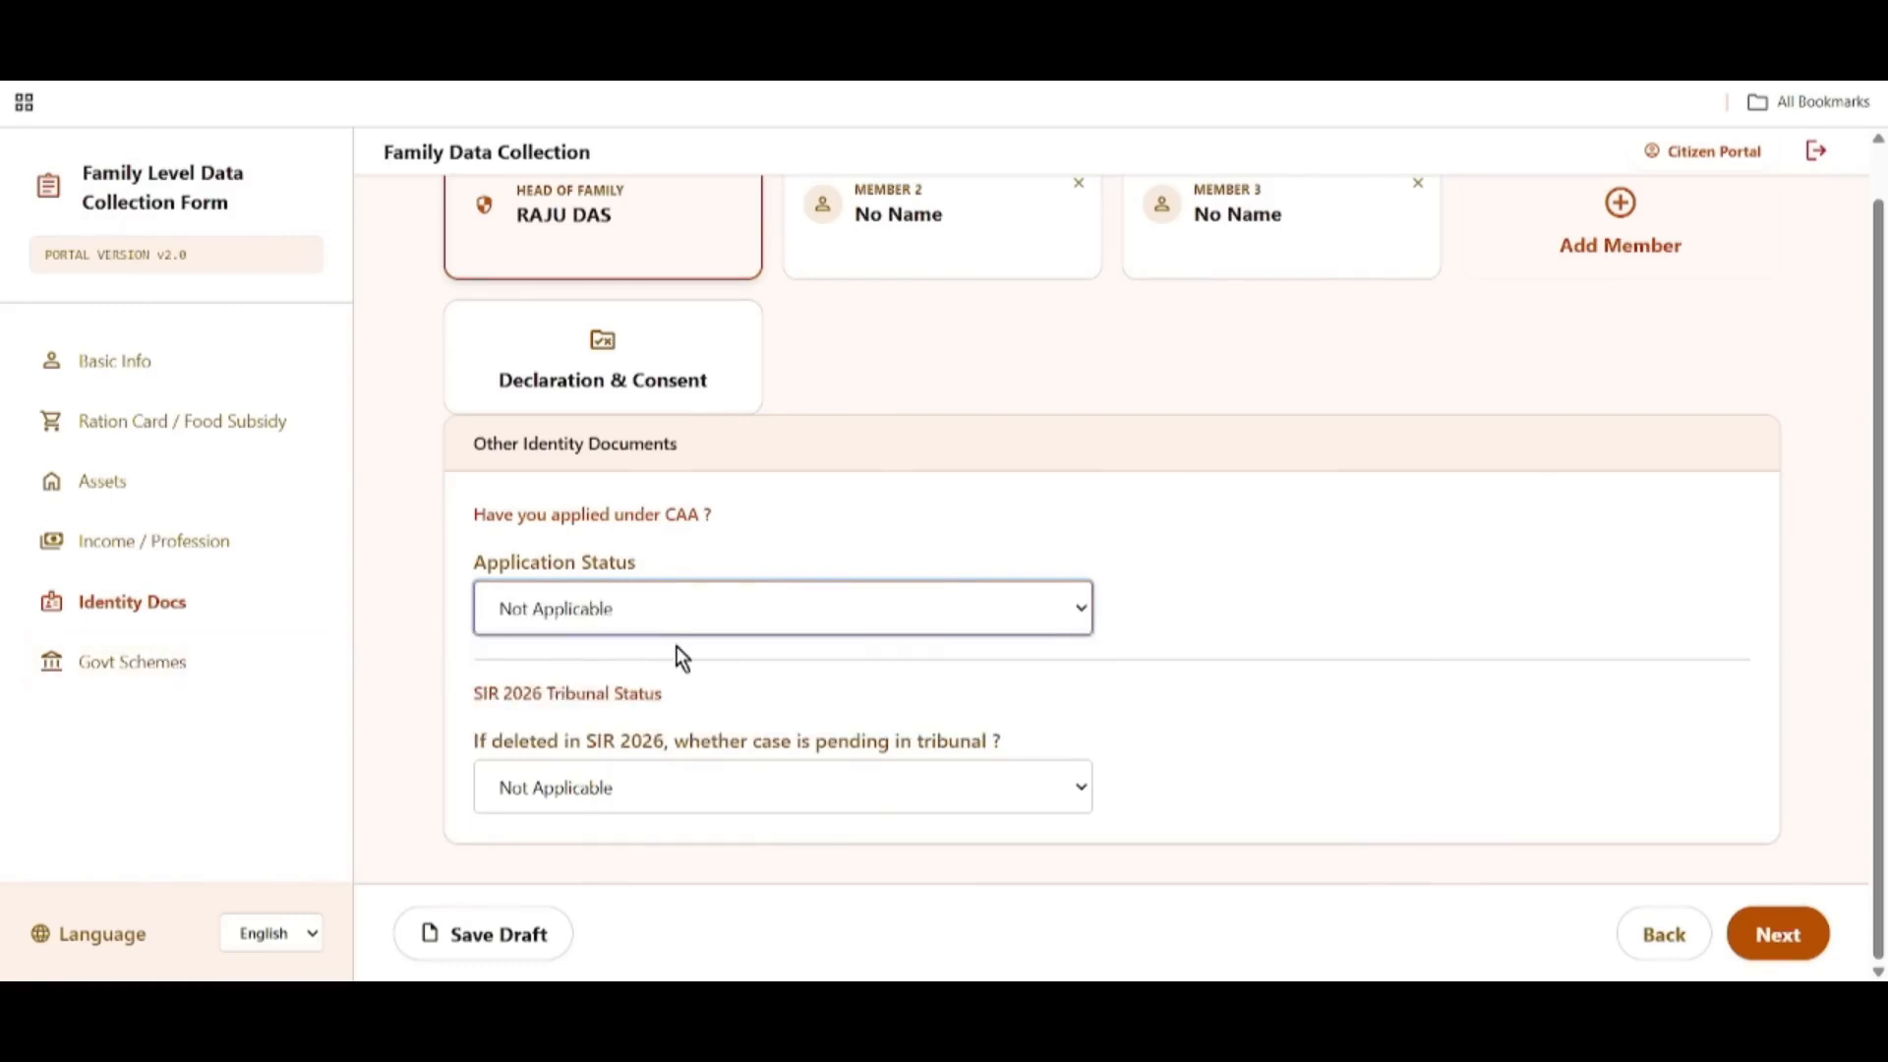
# Keep the SIR 2026 tribunal status at Not Applicable, save the draft, and continue to Govt Schemes.
pyautogui.click(465, 703)
pyautogui.moveTo(465, 701); pyautogui.dragTo(668, 711)
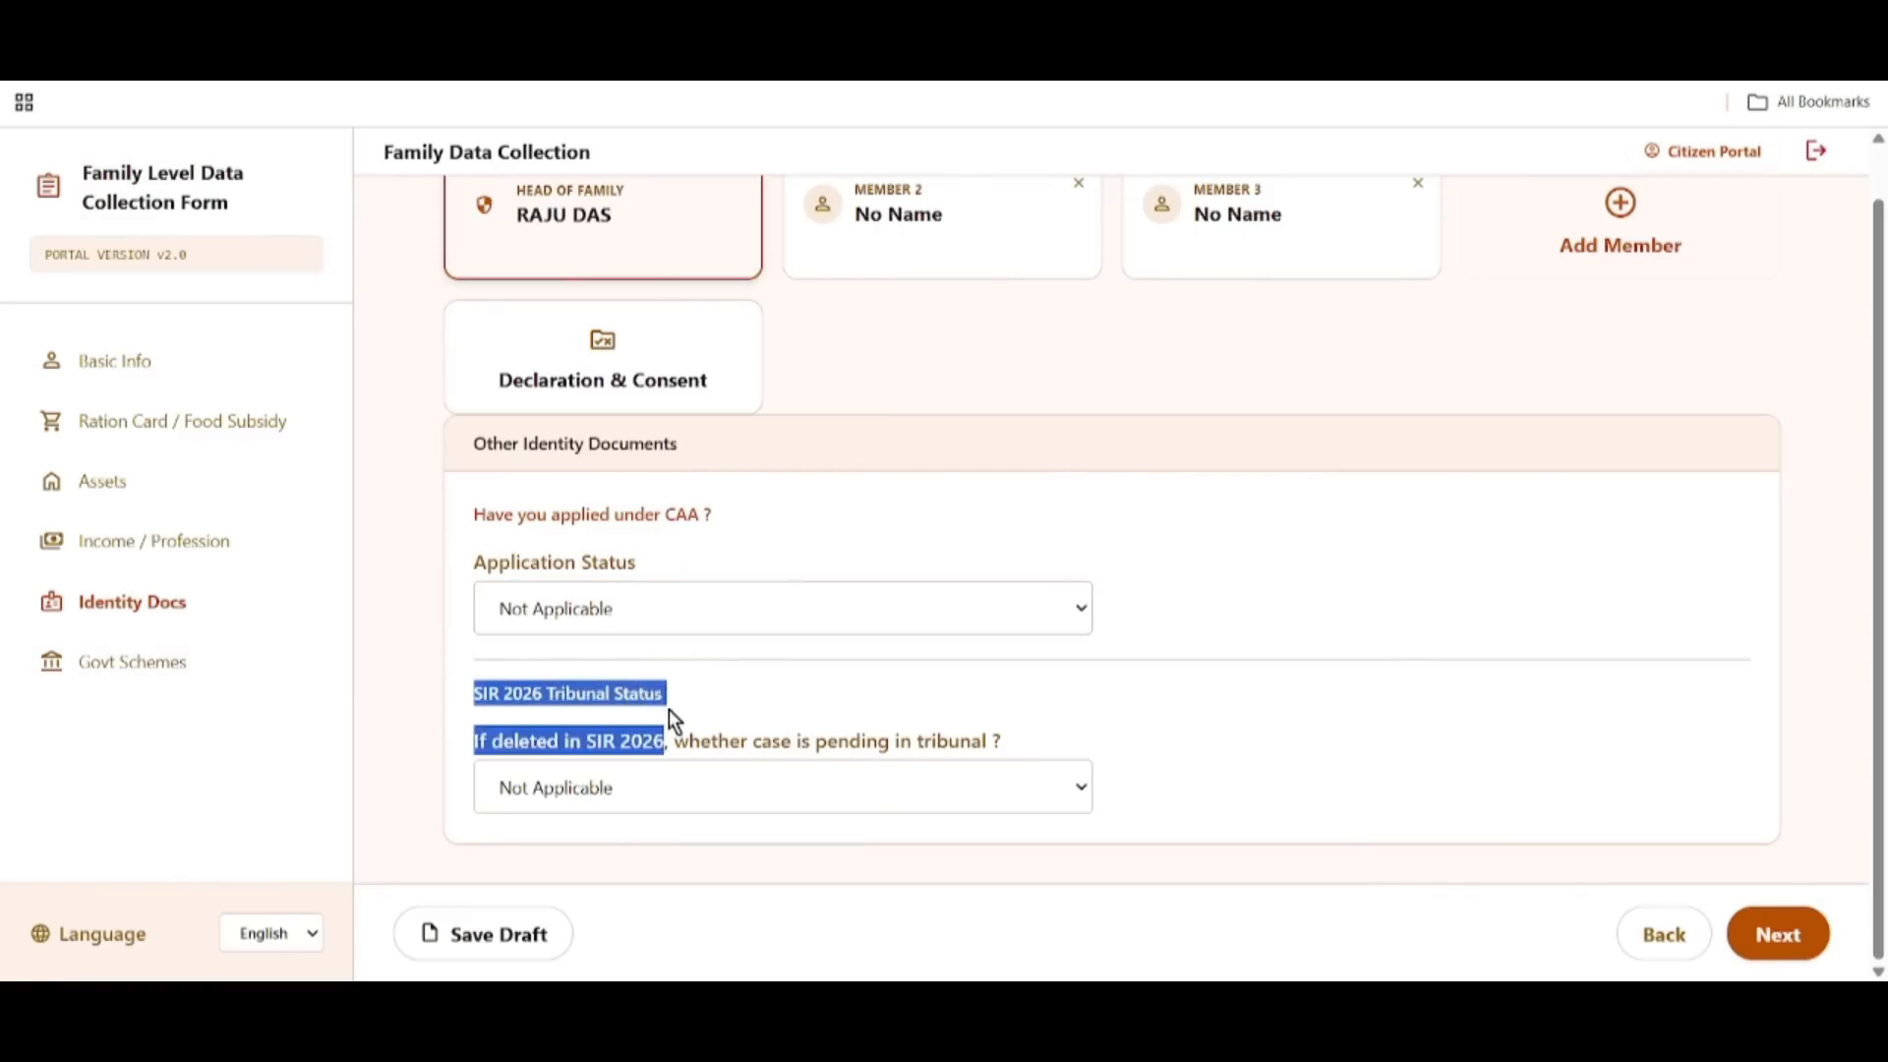
pyautogui.click(657, 722)
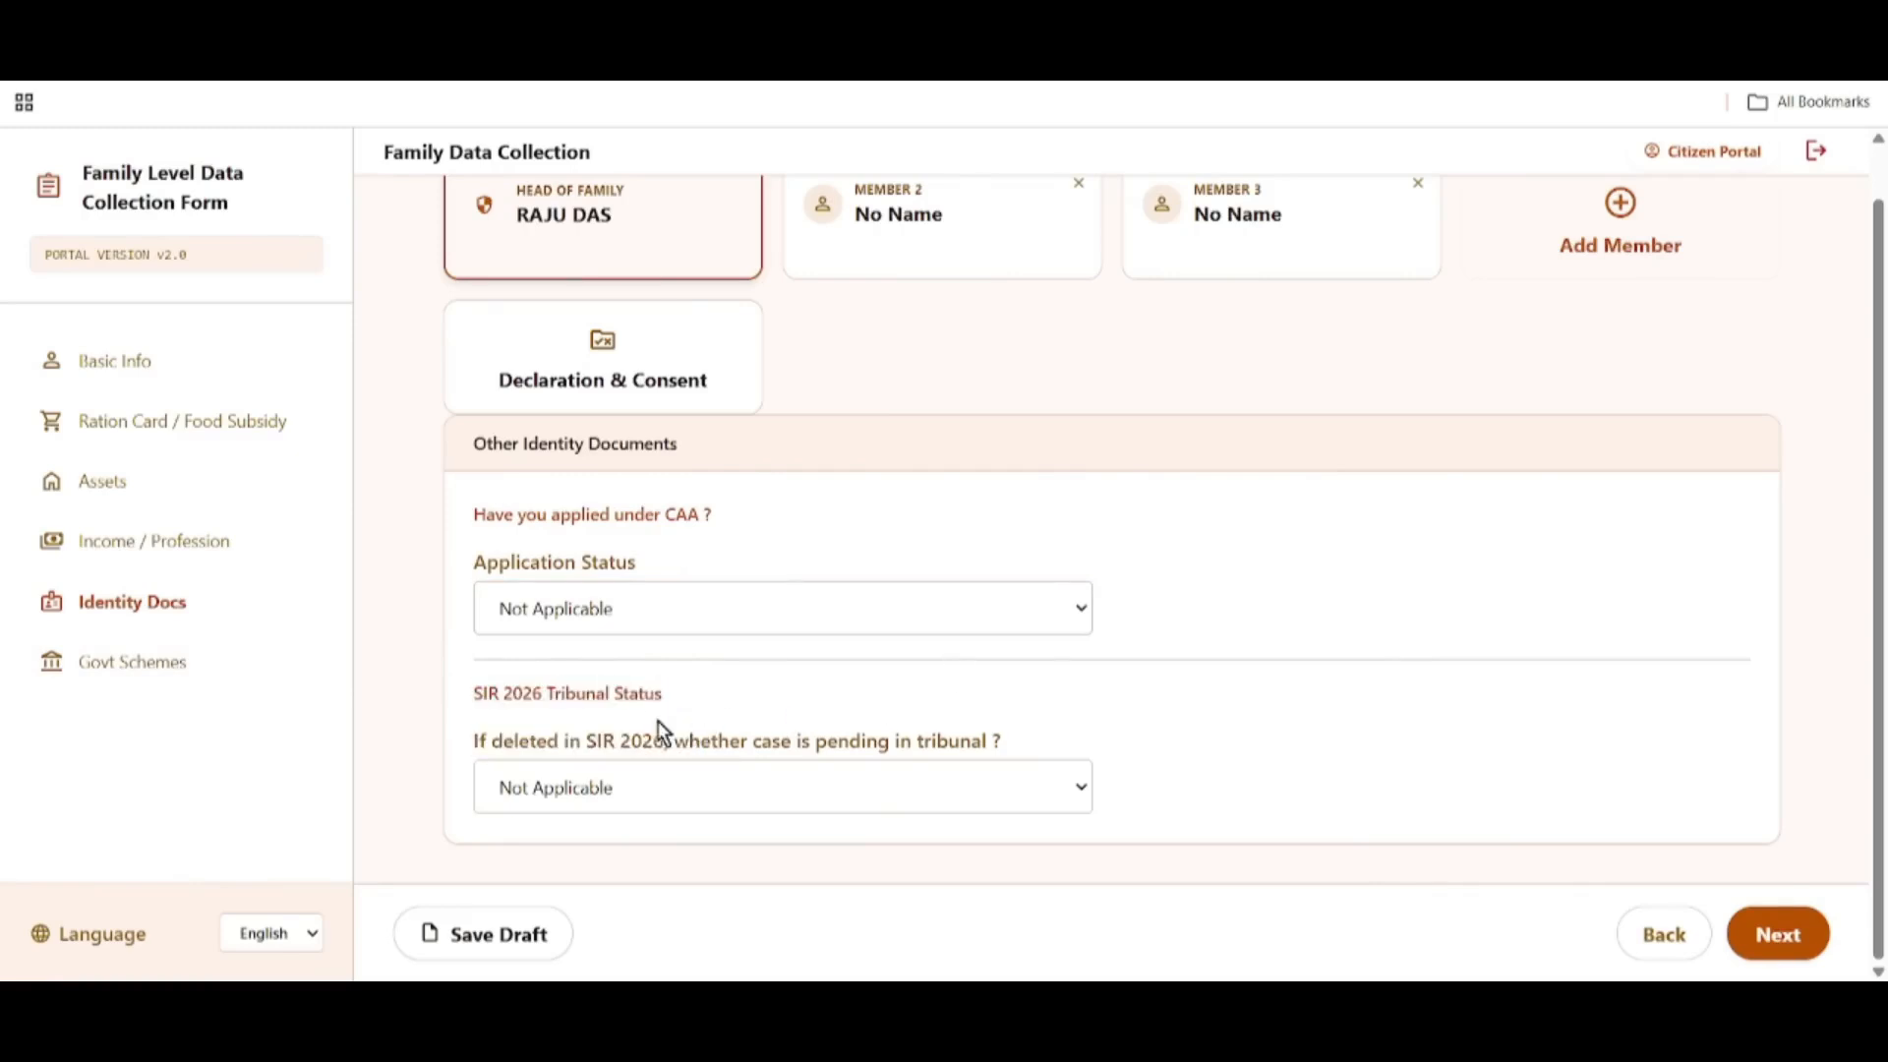
pyautogui.moveTo(629, 755); pyautogui.dragTo(662, 761)
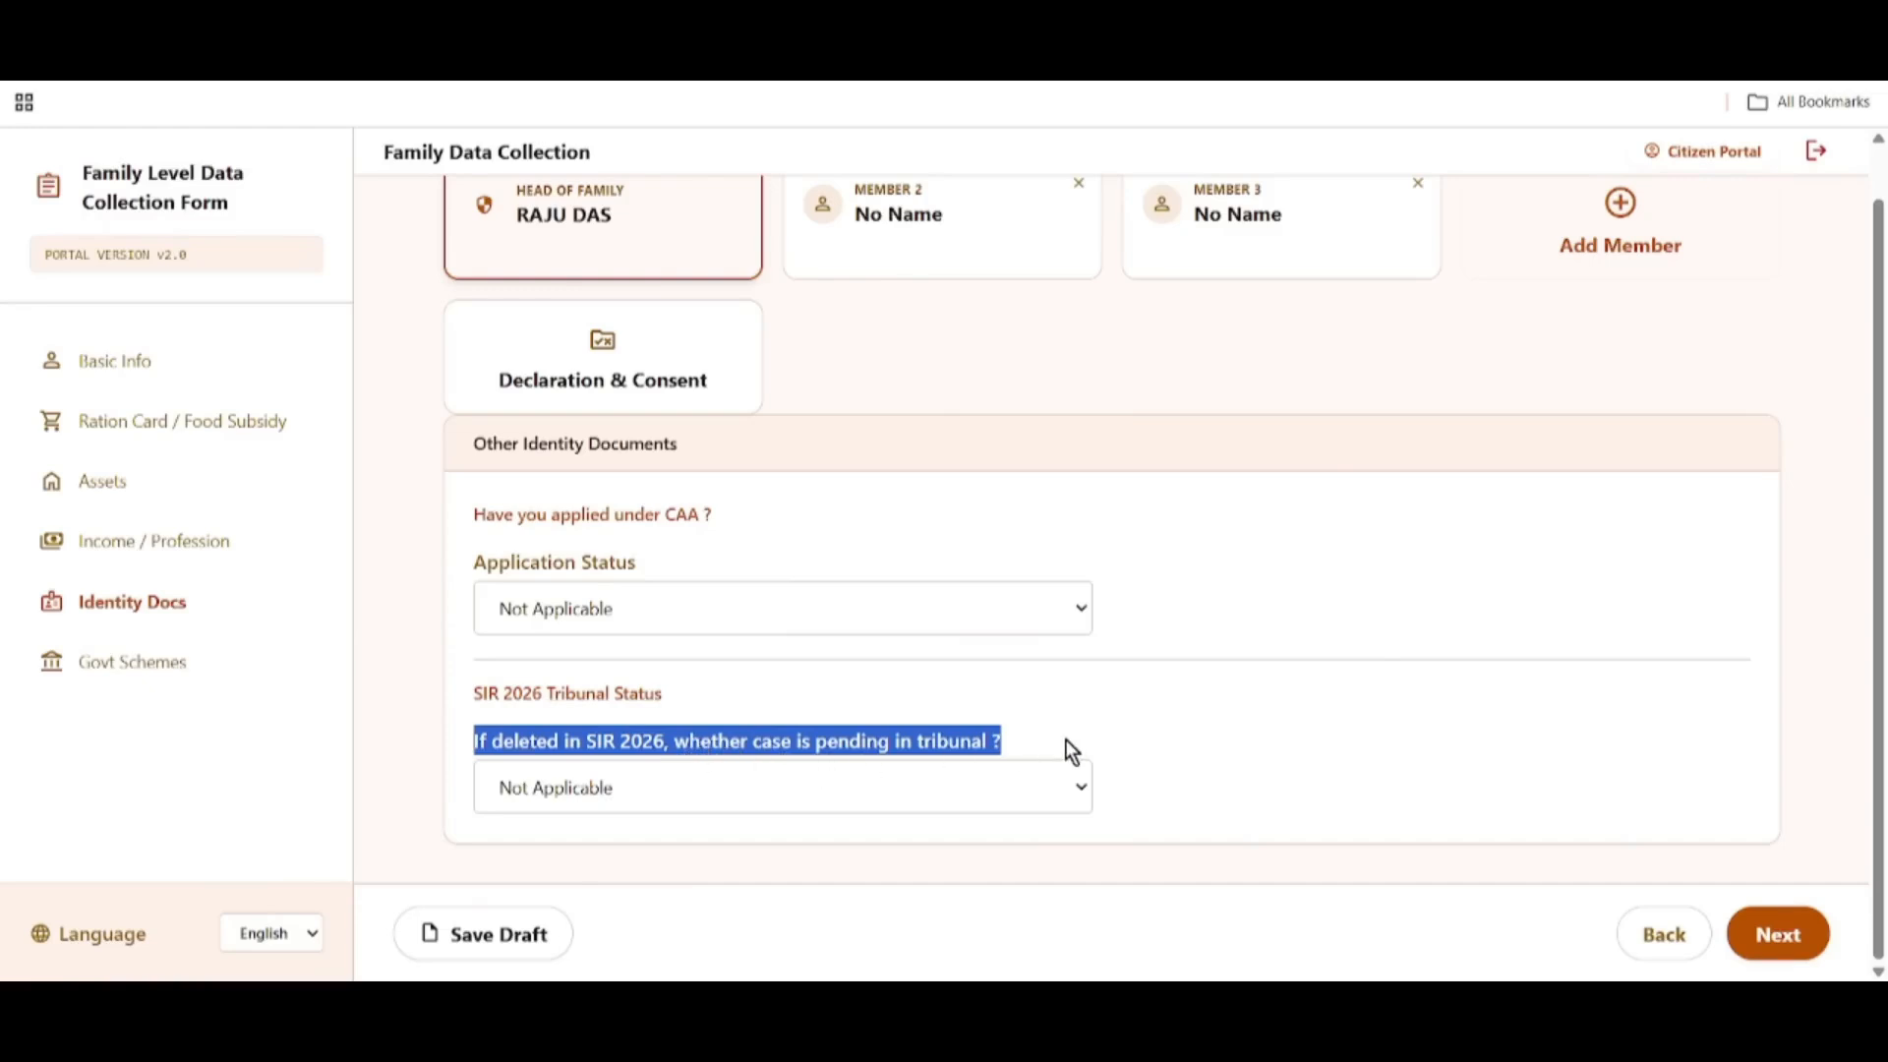
pyautogui.click(1178, 707)
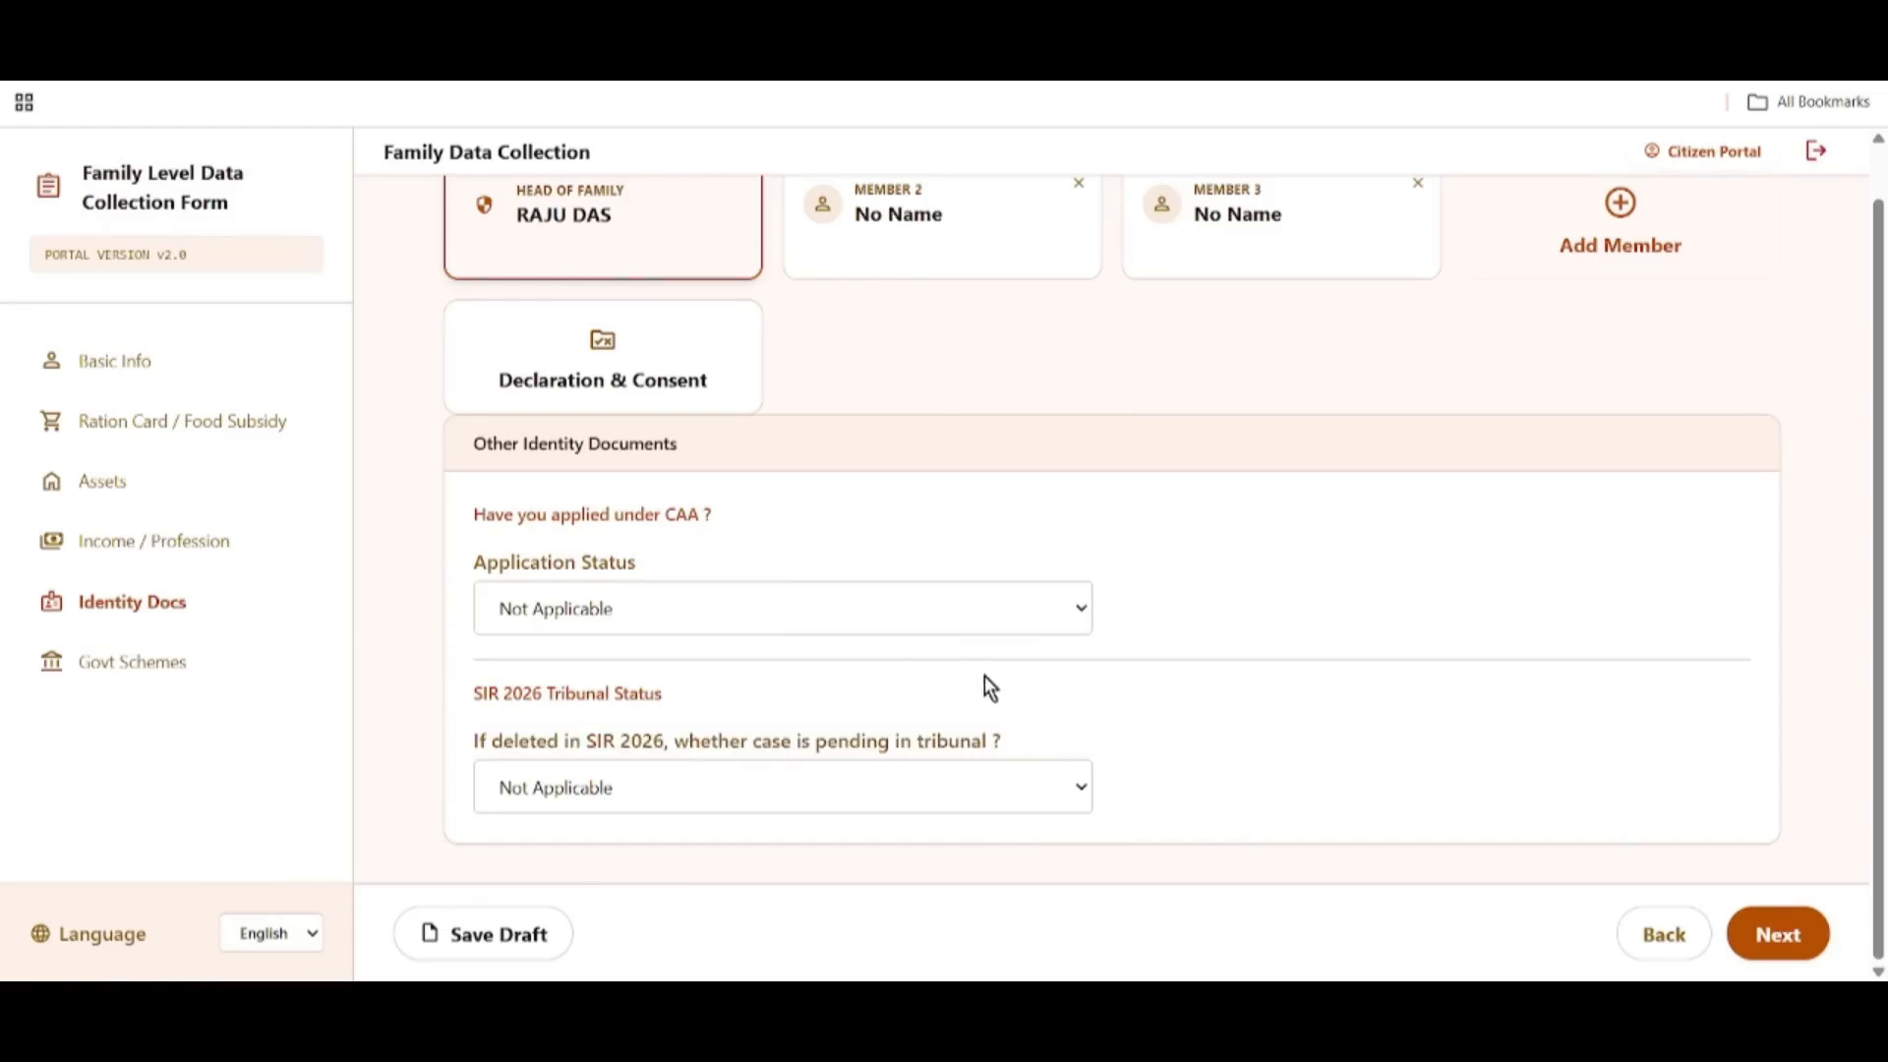
pyautogui.click(602, 794)
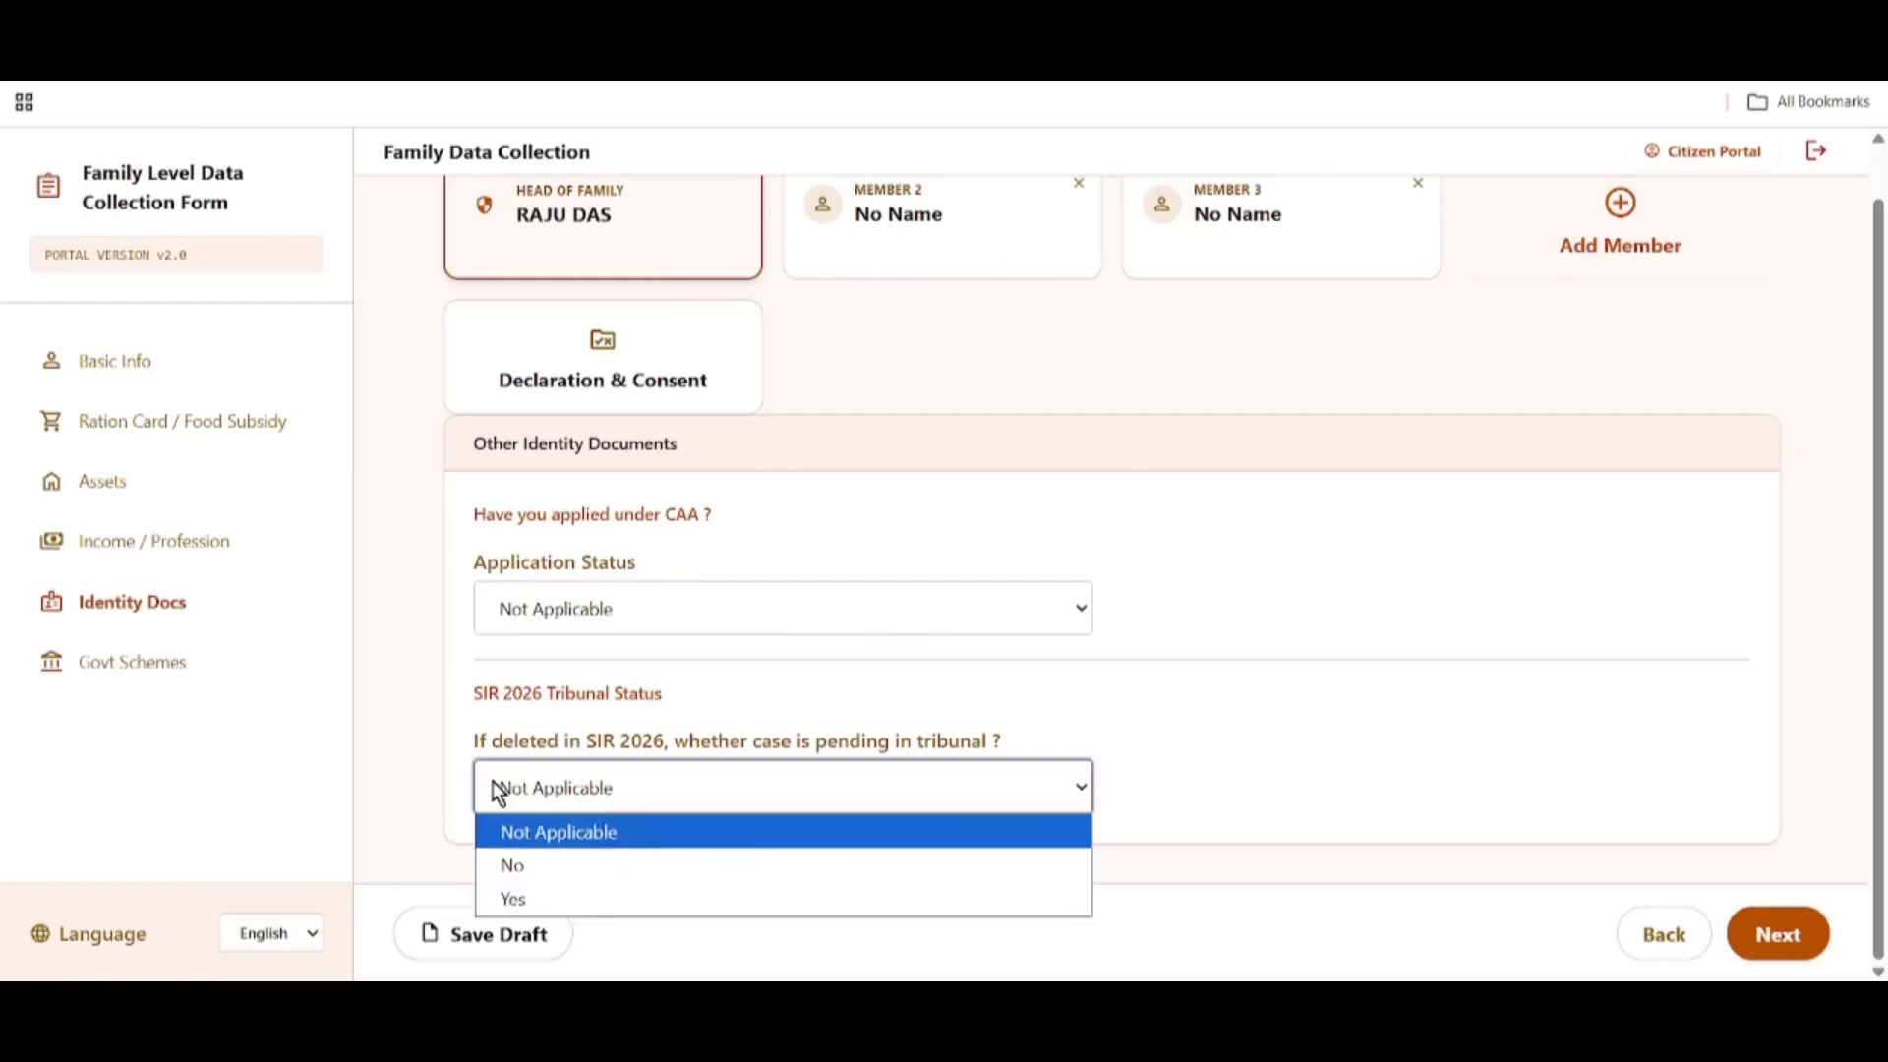
pyautogui.click(569, 833)
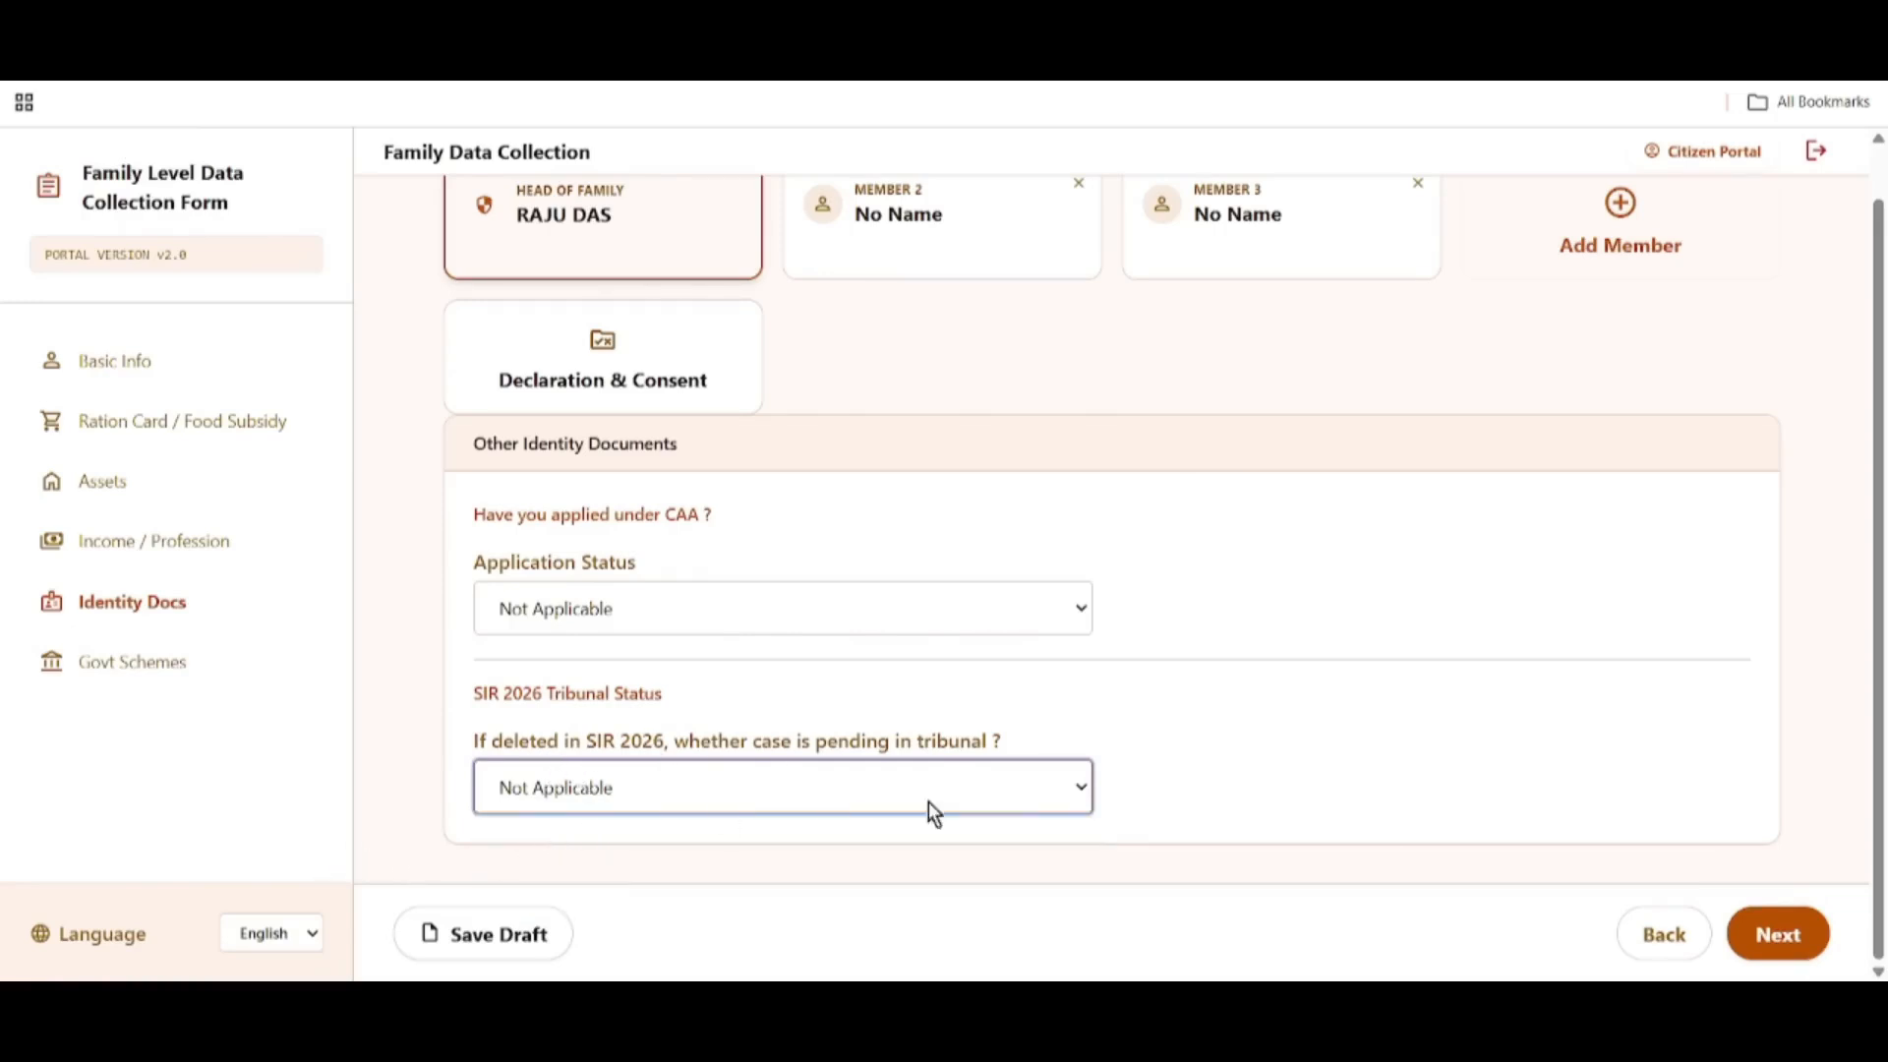
pyautogui.click(499, 939)
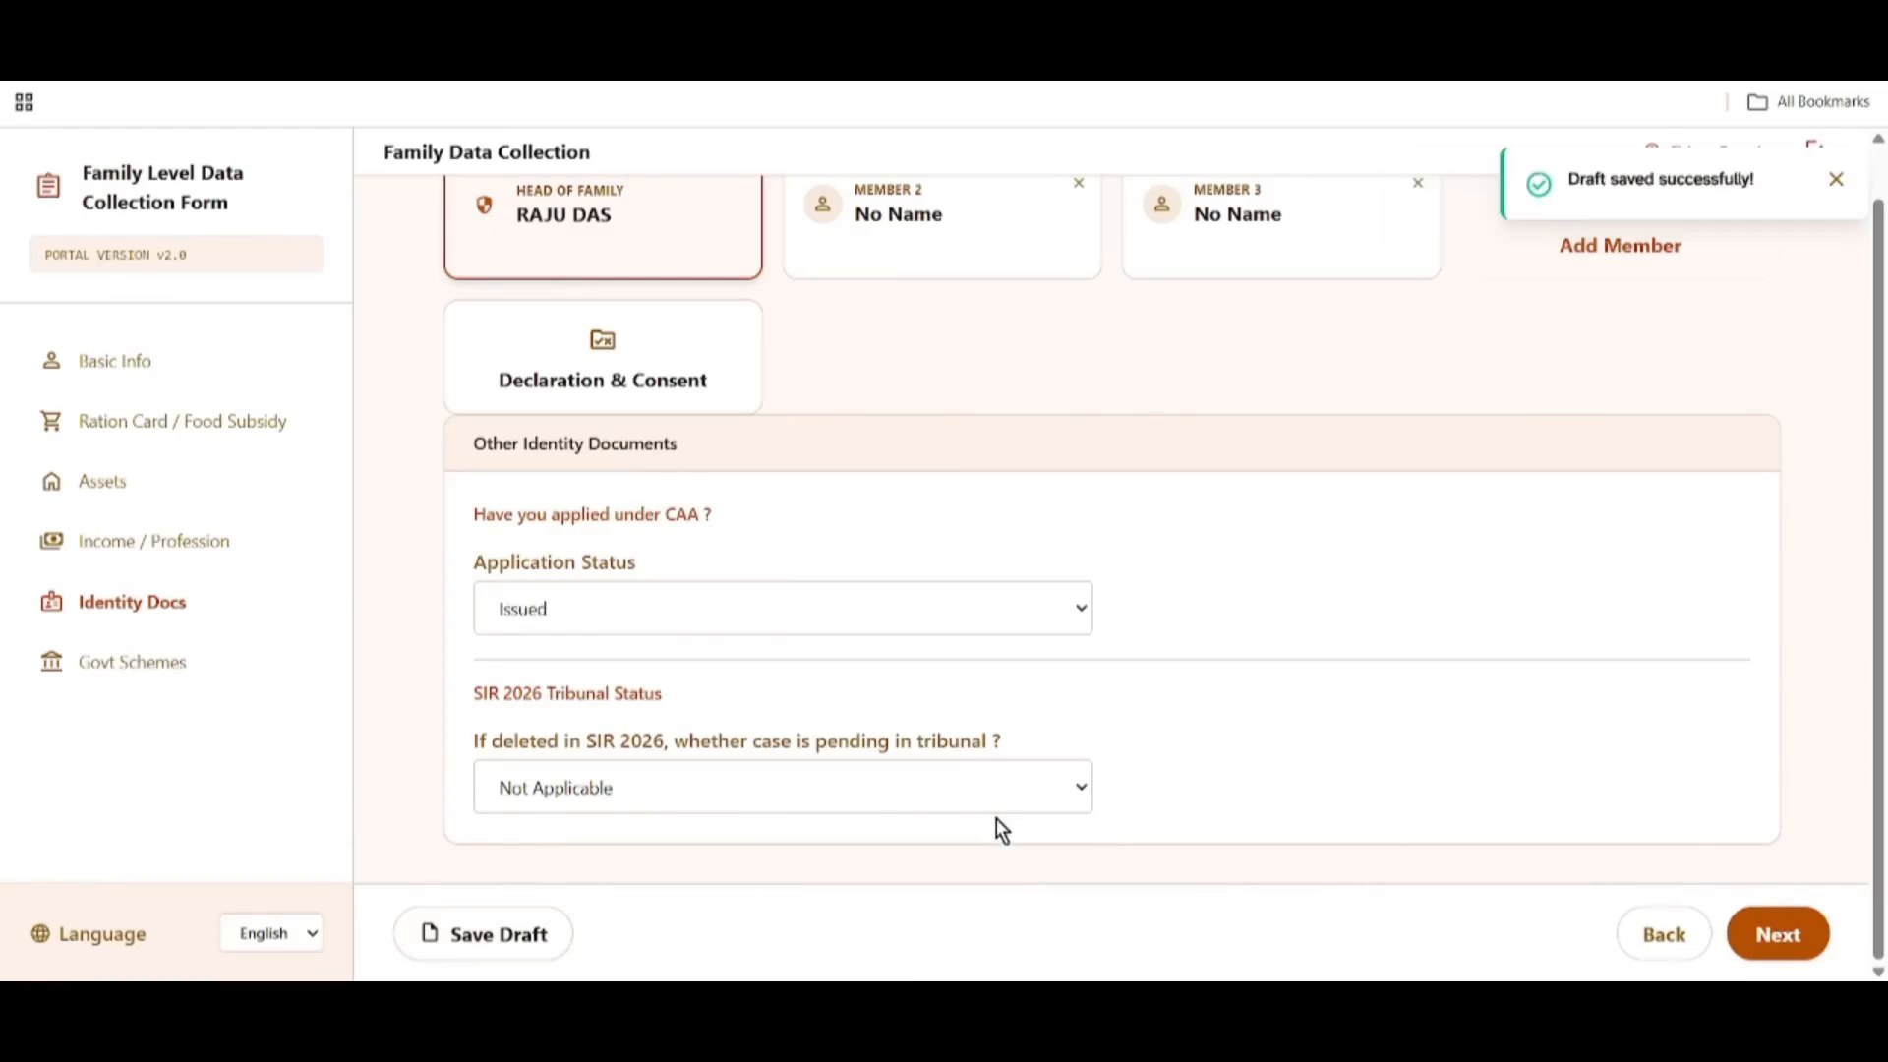
pyautogui.click(1780, 952)
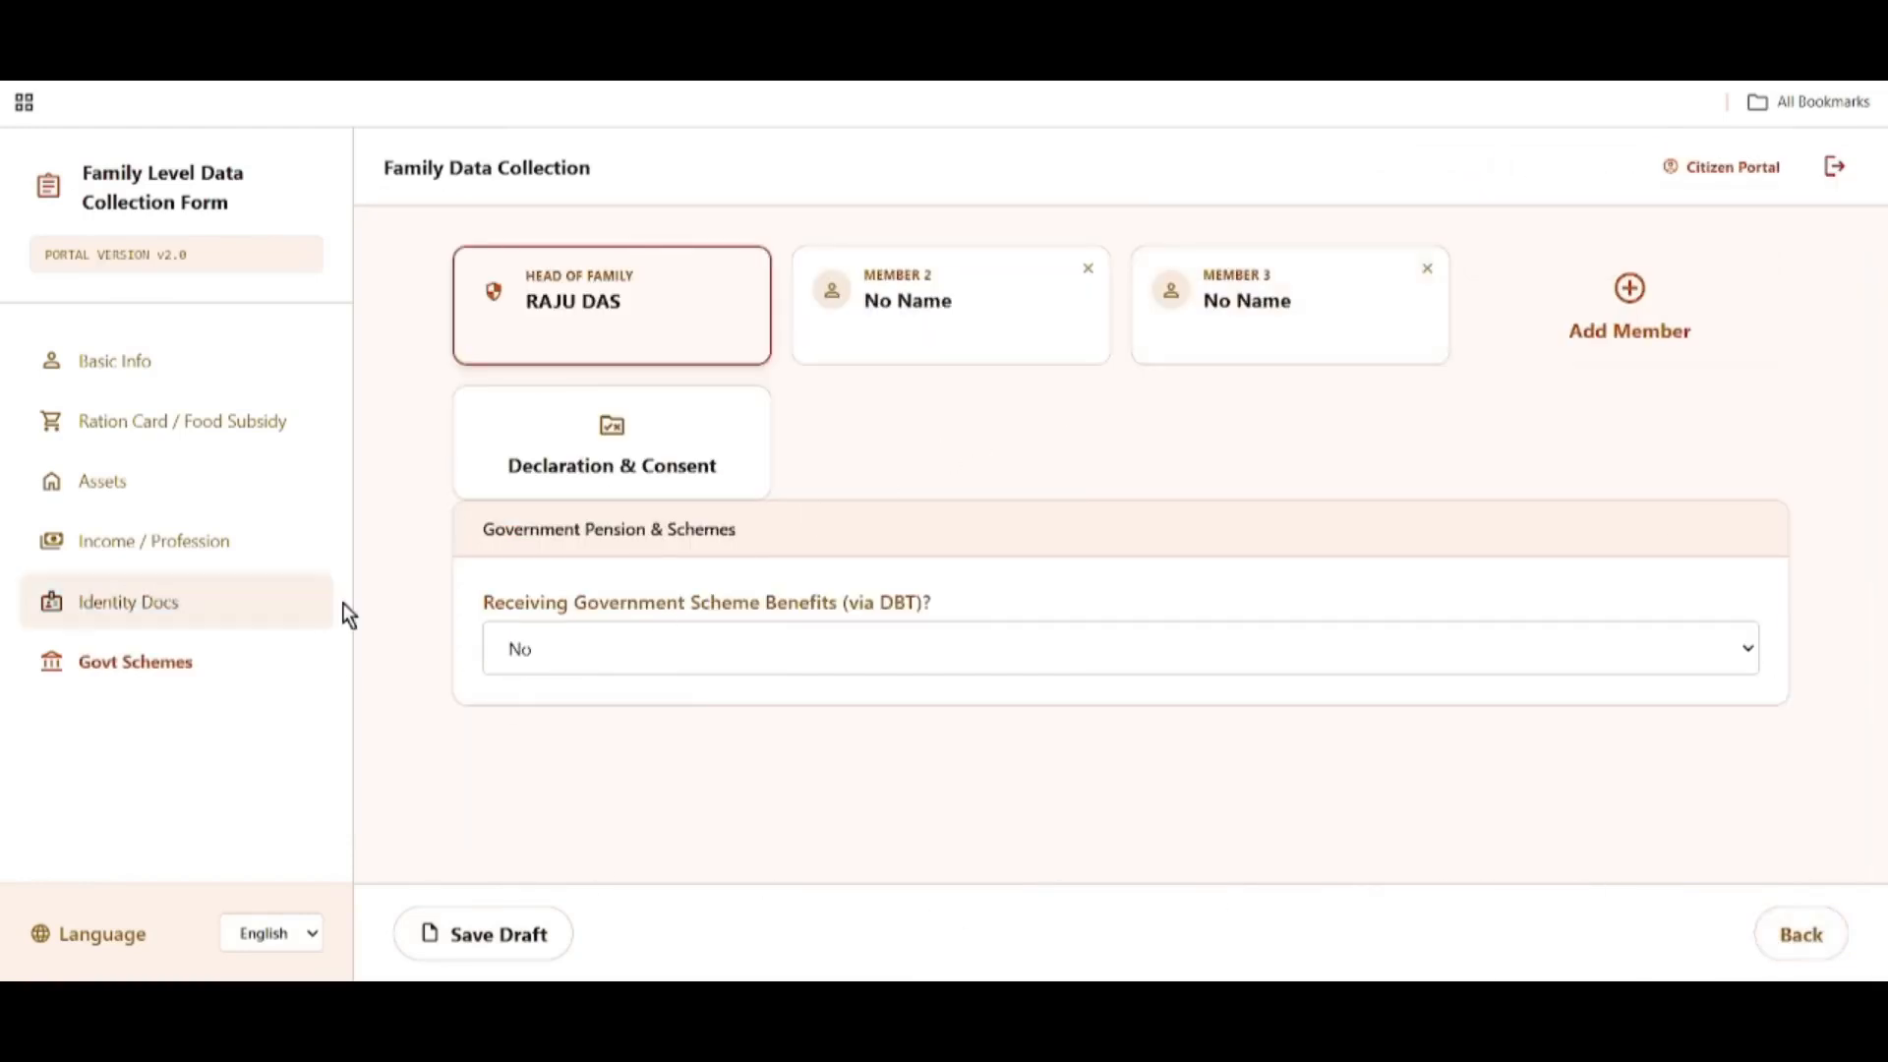
# Answer Yes to receiving DBT benefits and choose Swasthya Sathi as Scheme 1 Name.
pyautogui.moveTo(459, 598); pyautogui.dragTo(952, 633)
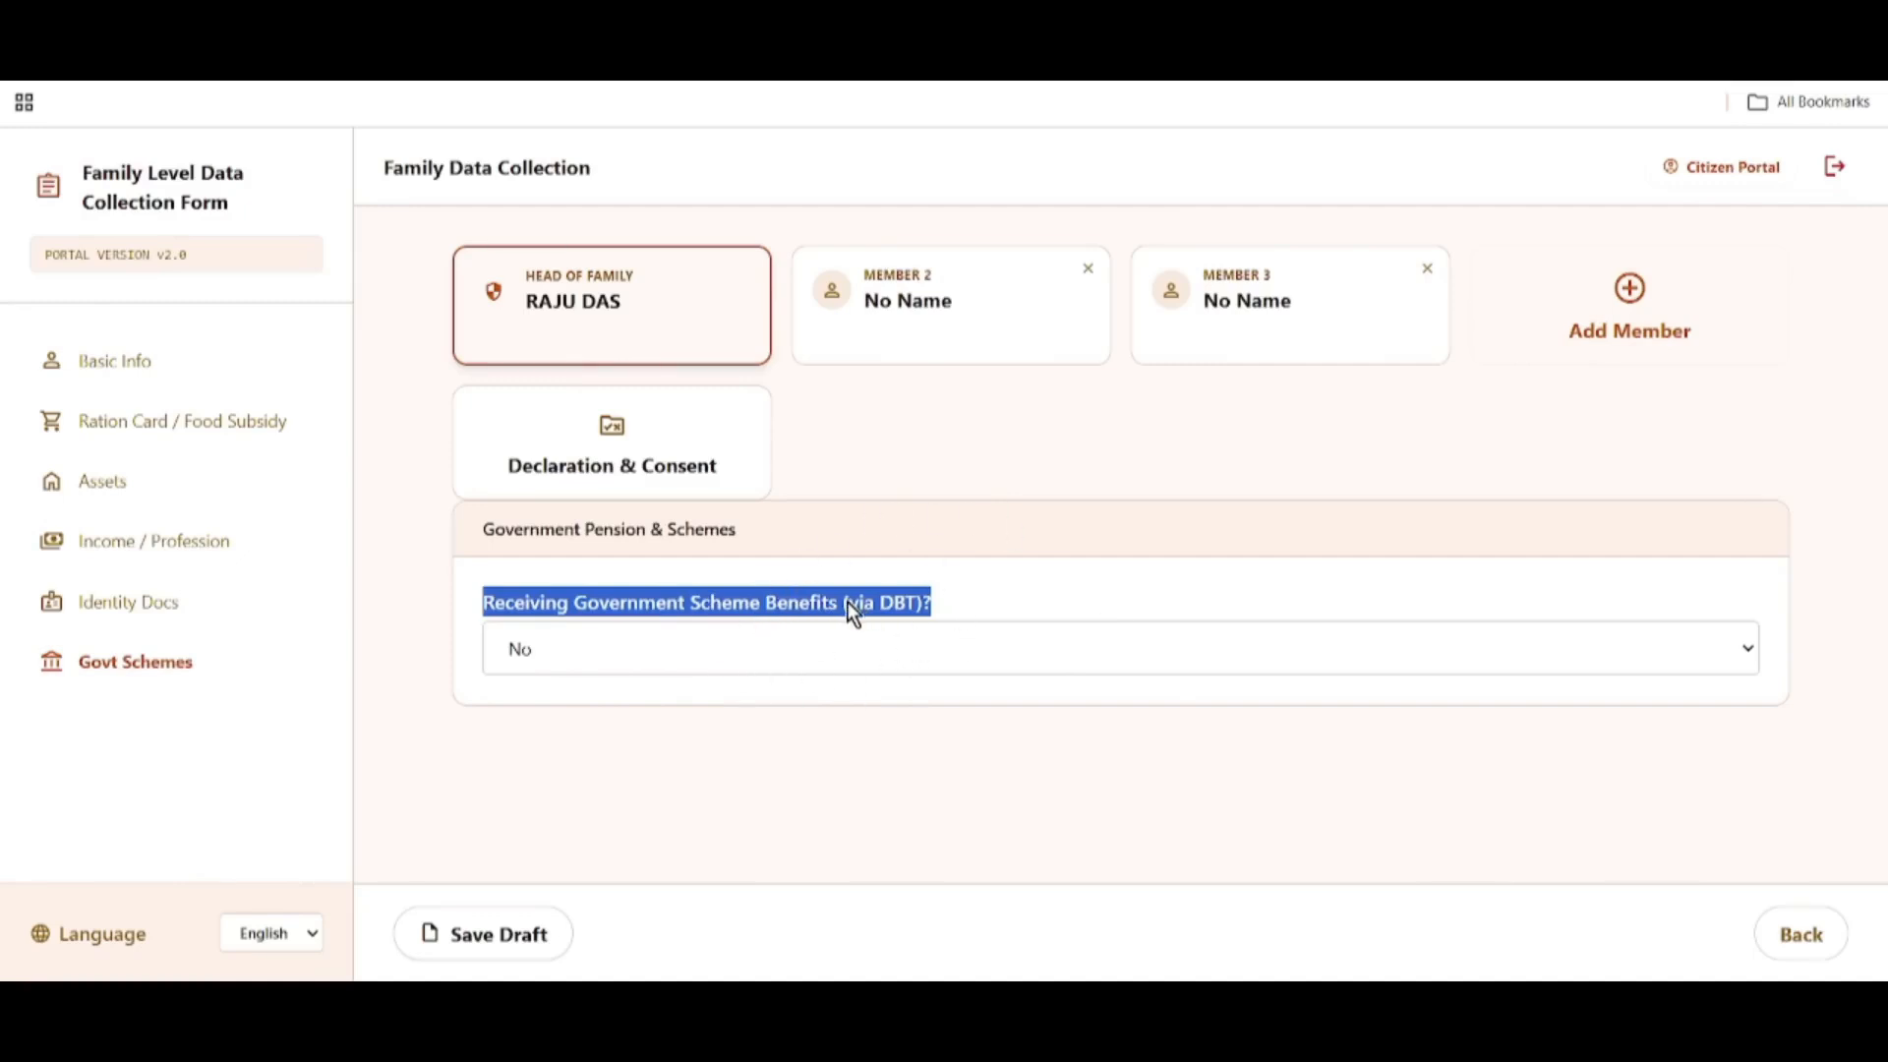
pyautogui.click(602, 653)
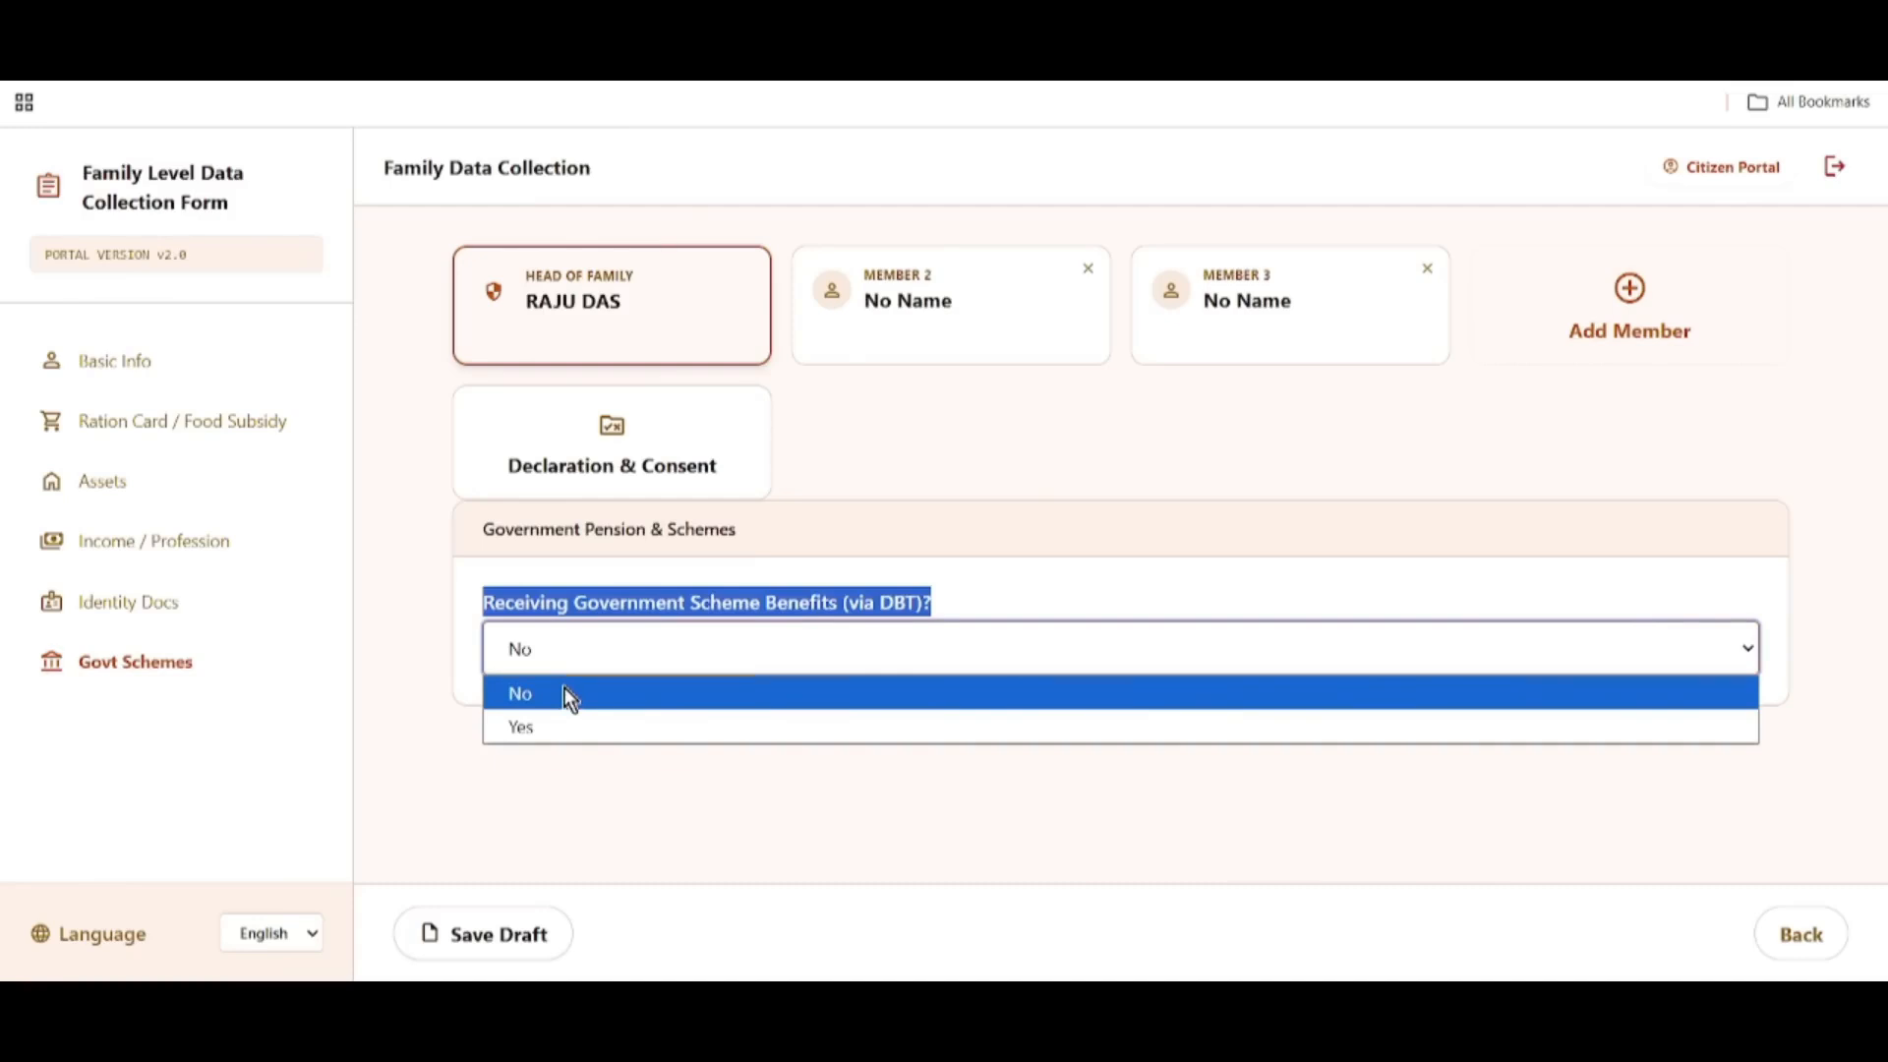
pyautogui.click(578, 726)
pyautogui.scroll(-1, 842, 735)
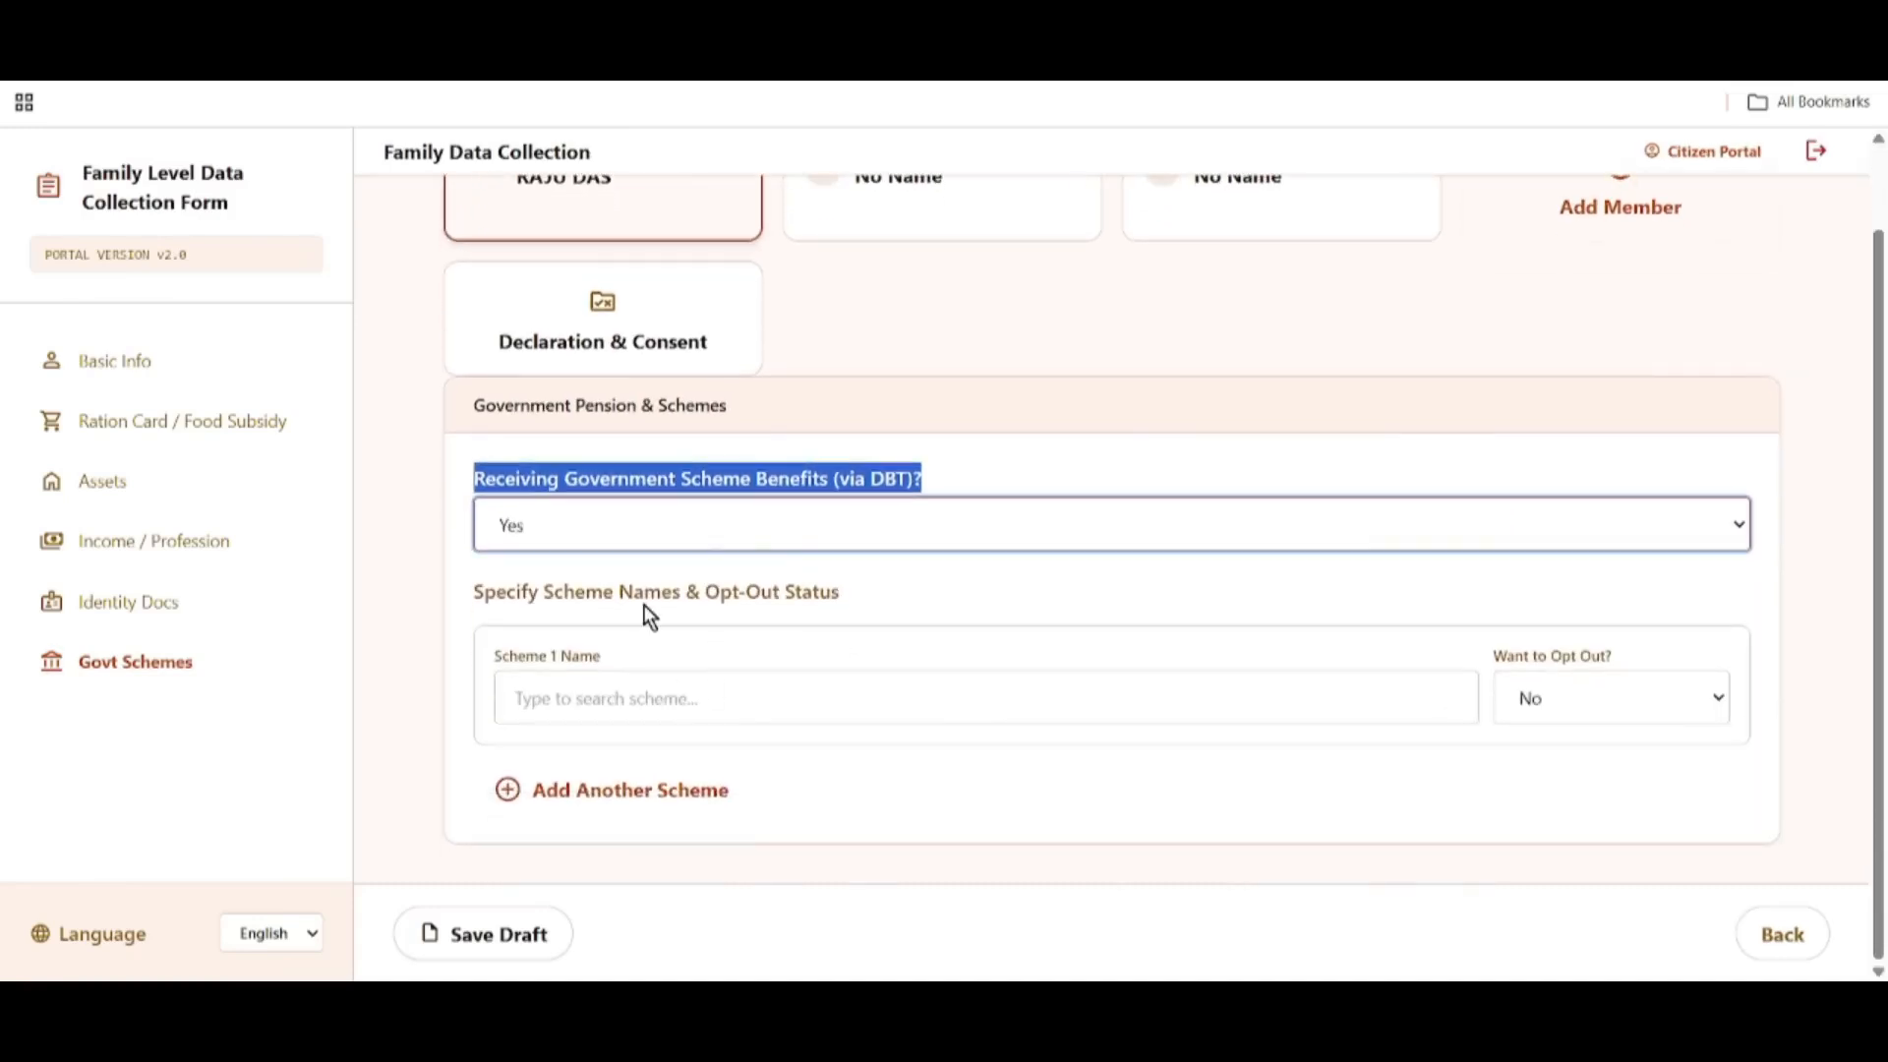
pyautogui.moveTo(496, 652); pyautogui.dragTo(602, 656)
pyautogui.click(581, 702)
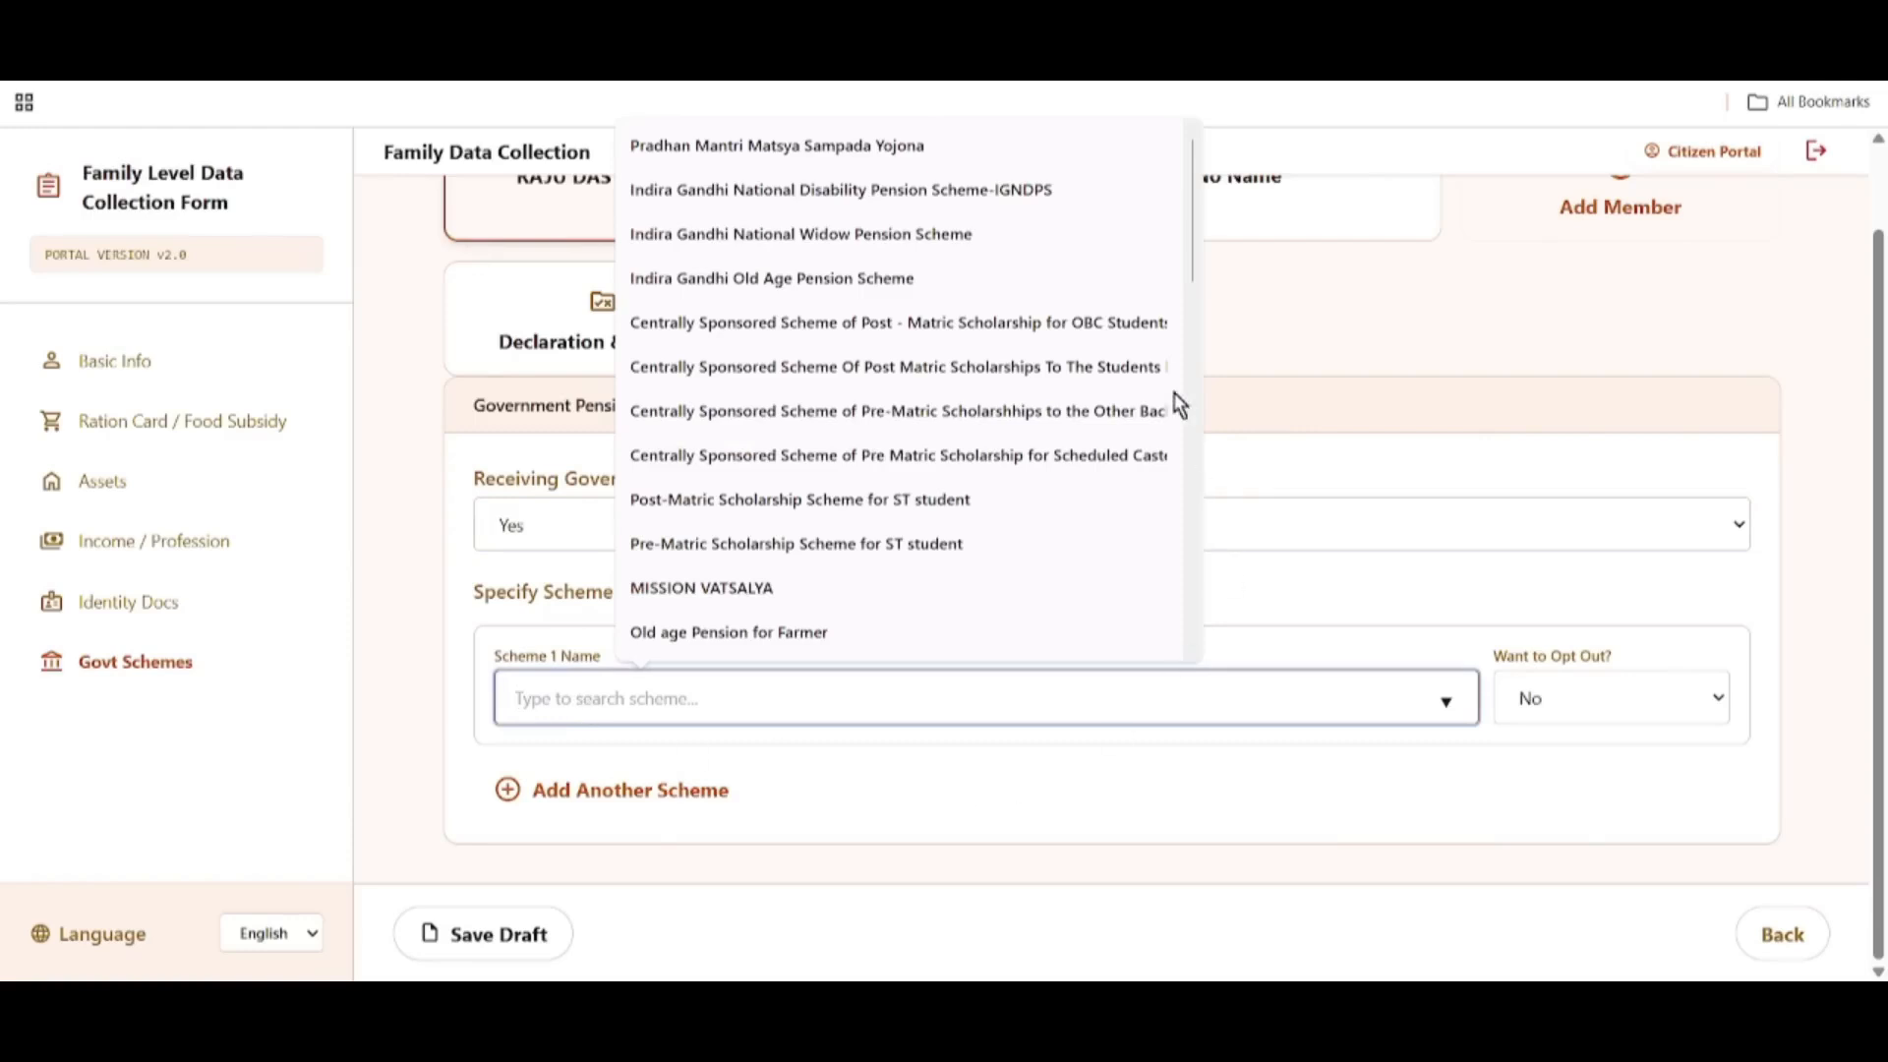
pyautogui.scroll(-7, 868, 591)
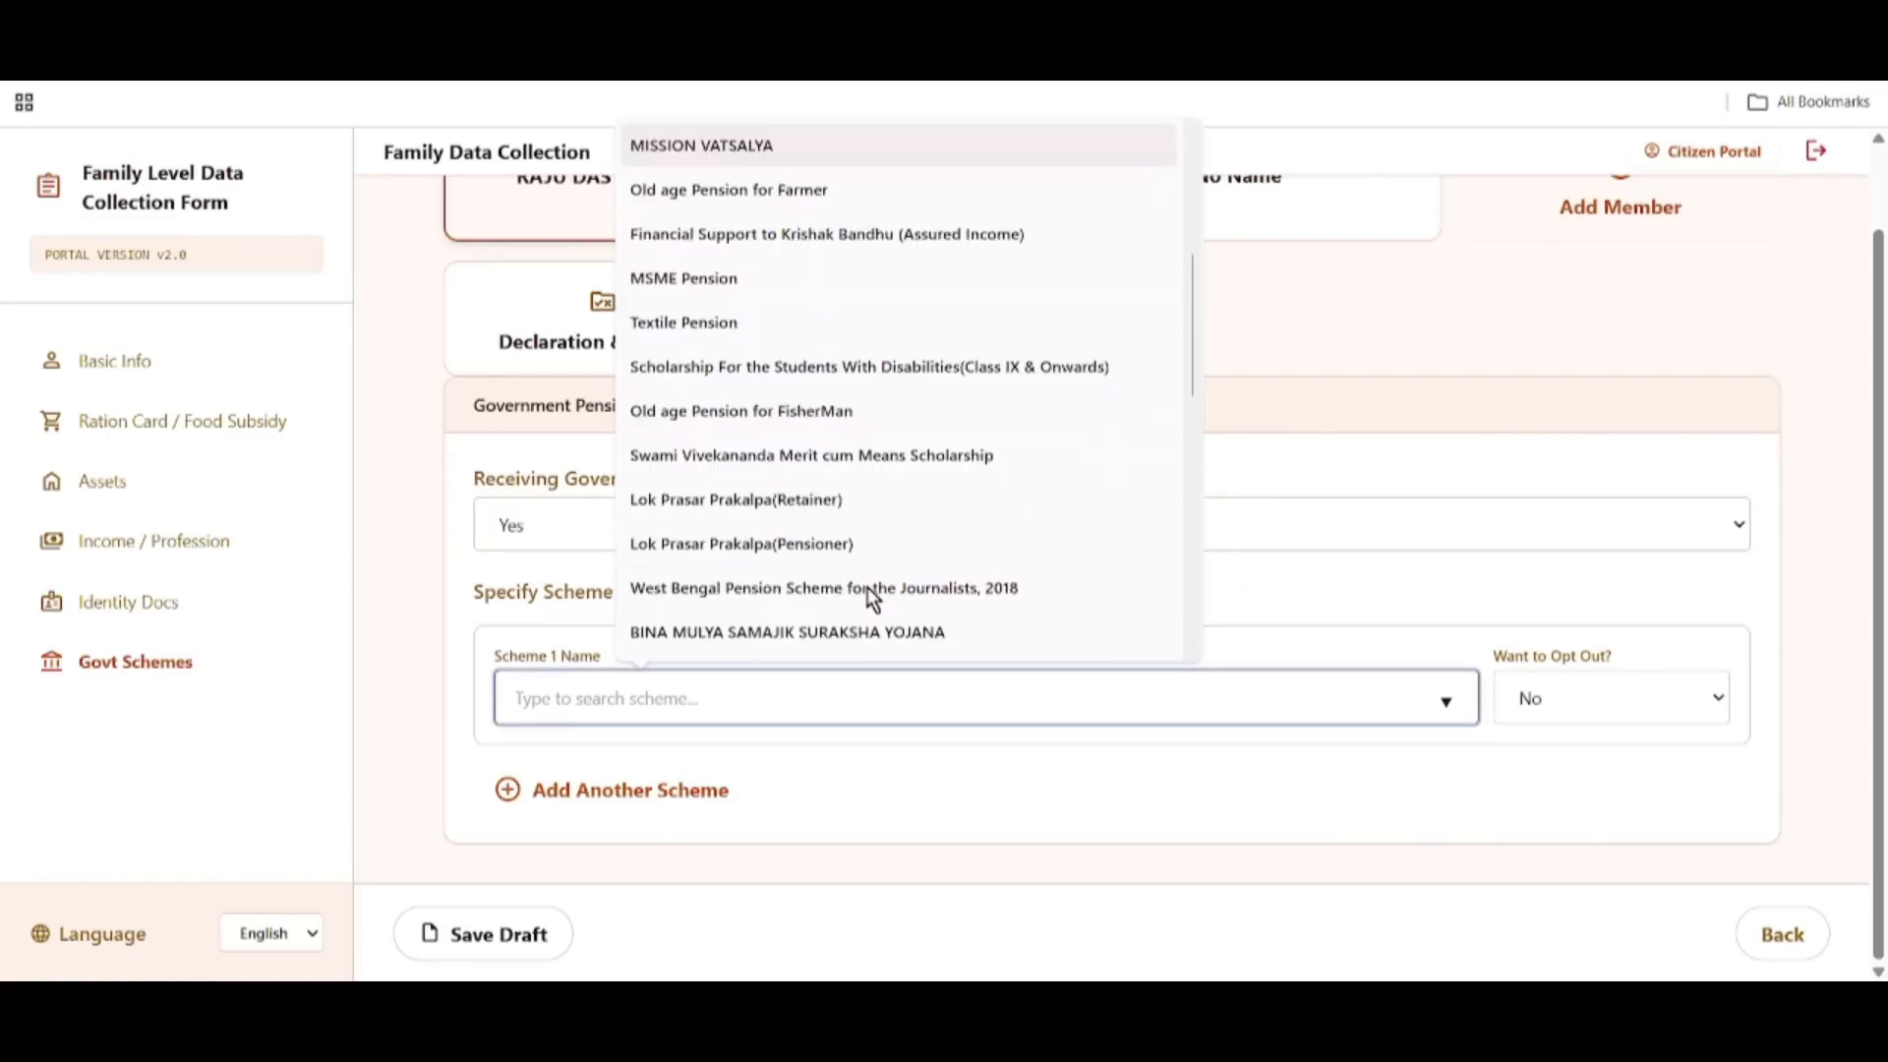
pyautogui.scroll(-2, 871, 583)
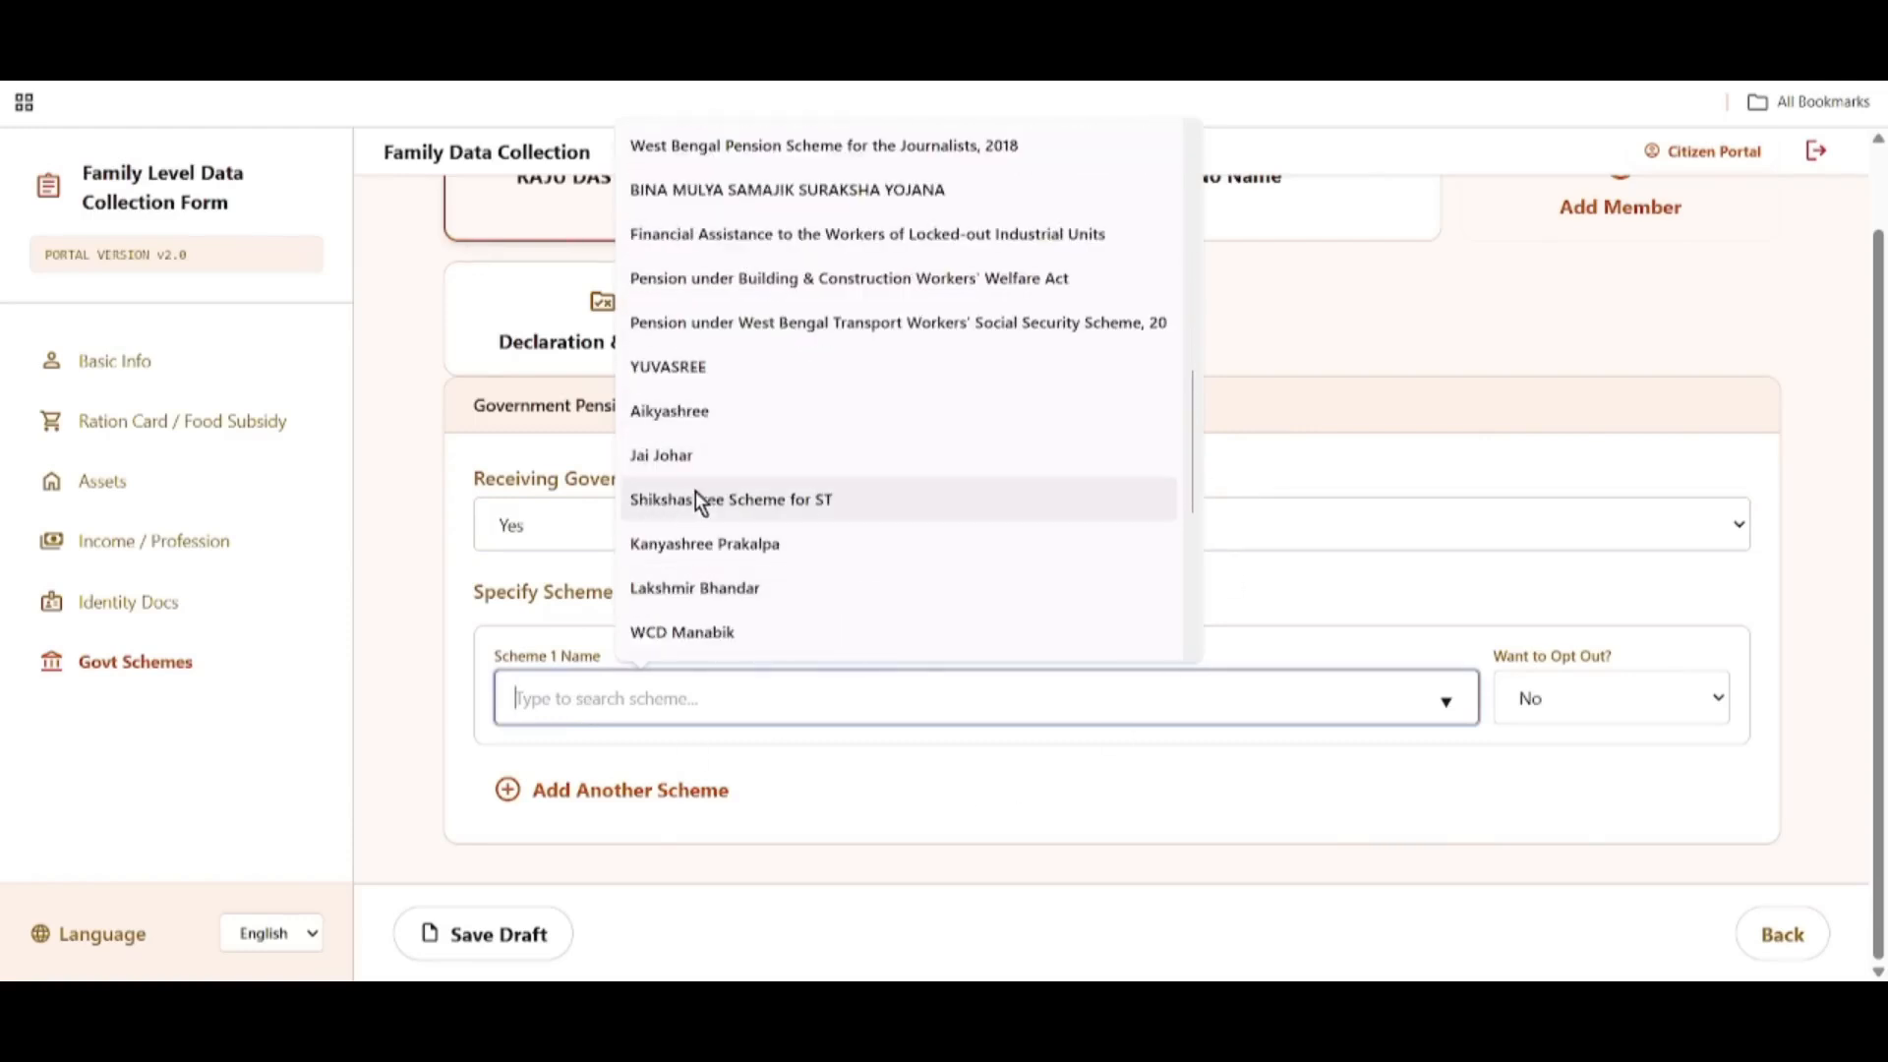
pyautogui.scroll(-3, 828, 576)
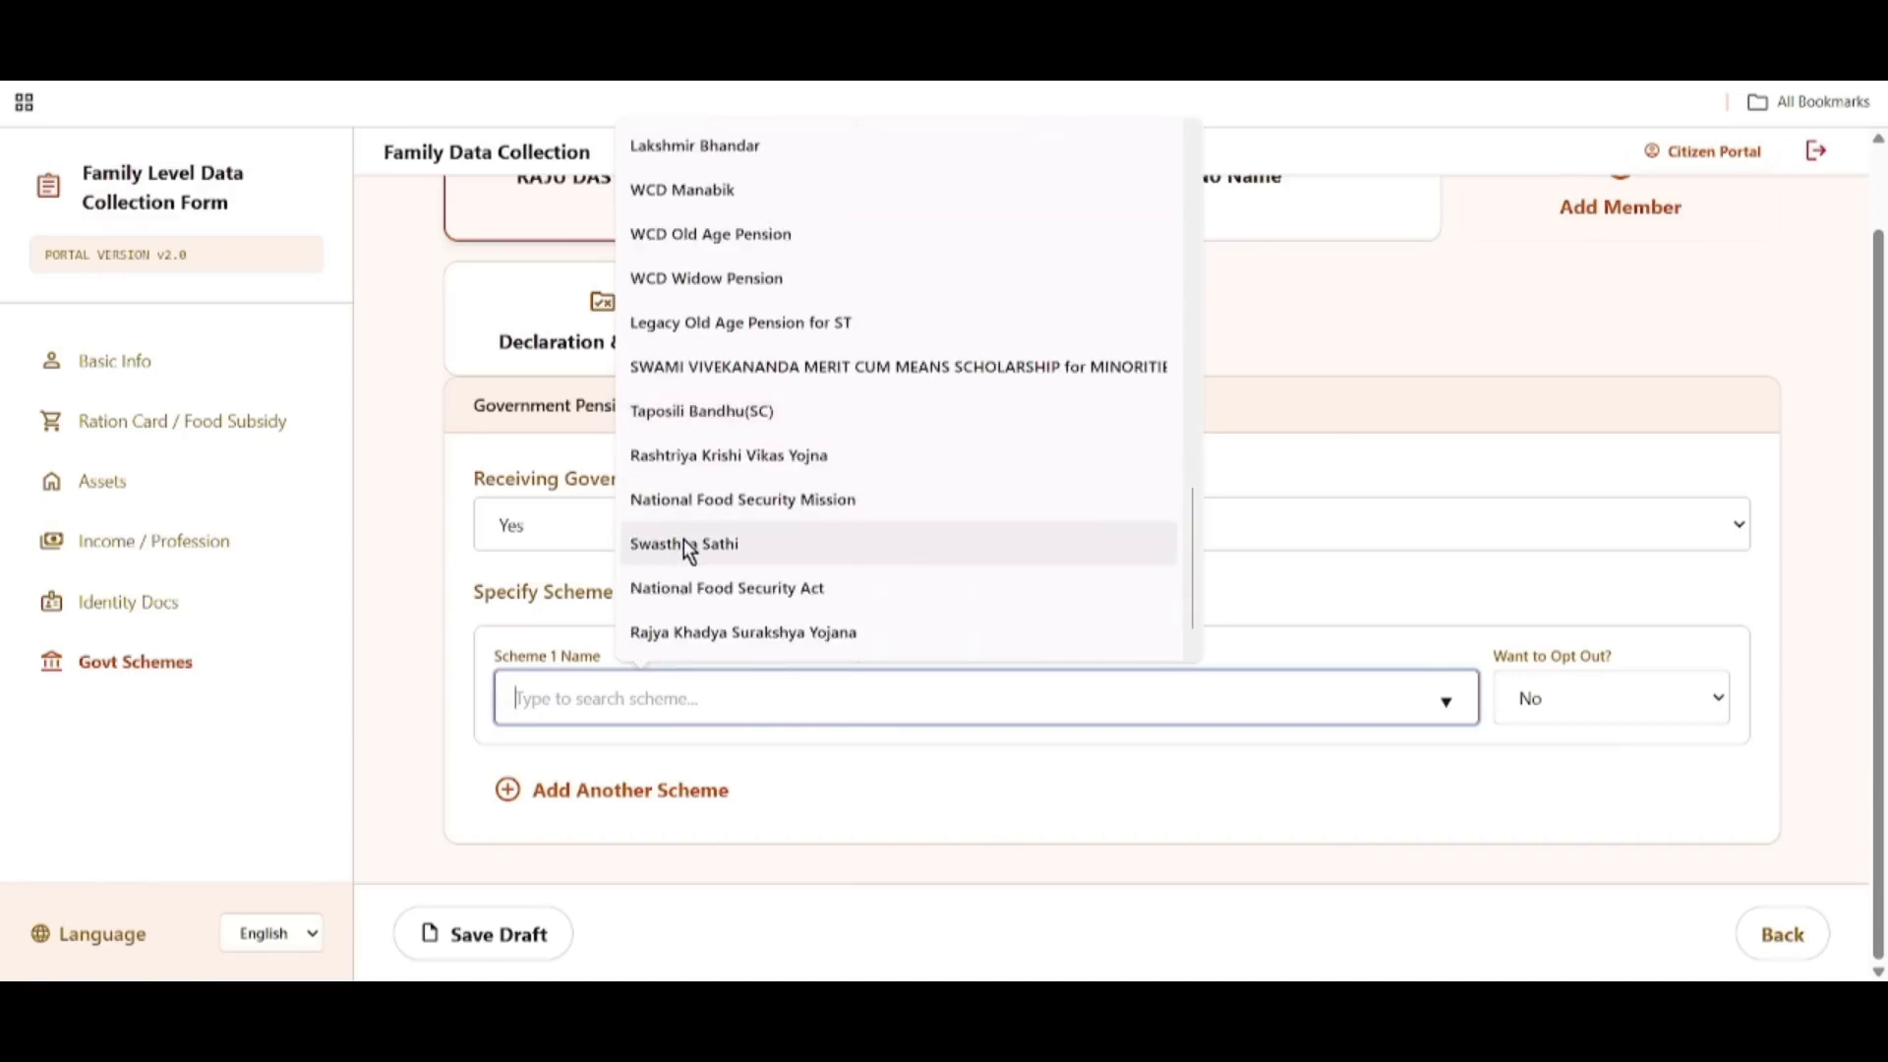
pyautogui.click(685, 546)
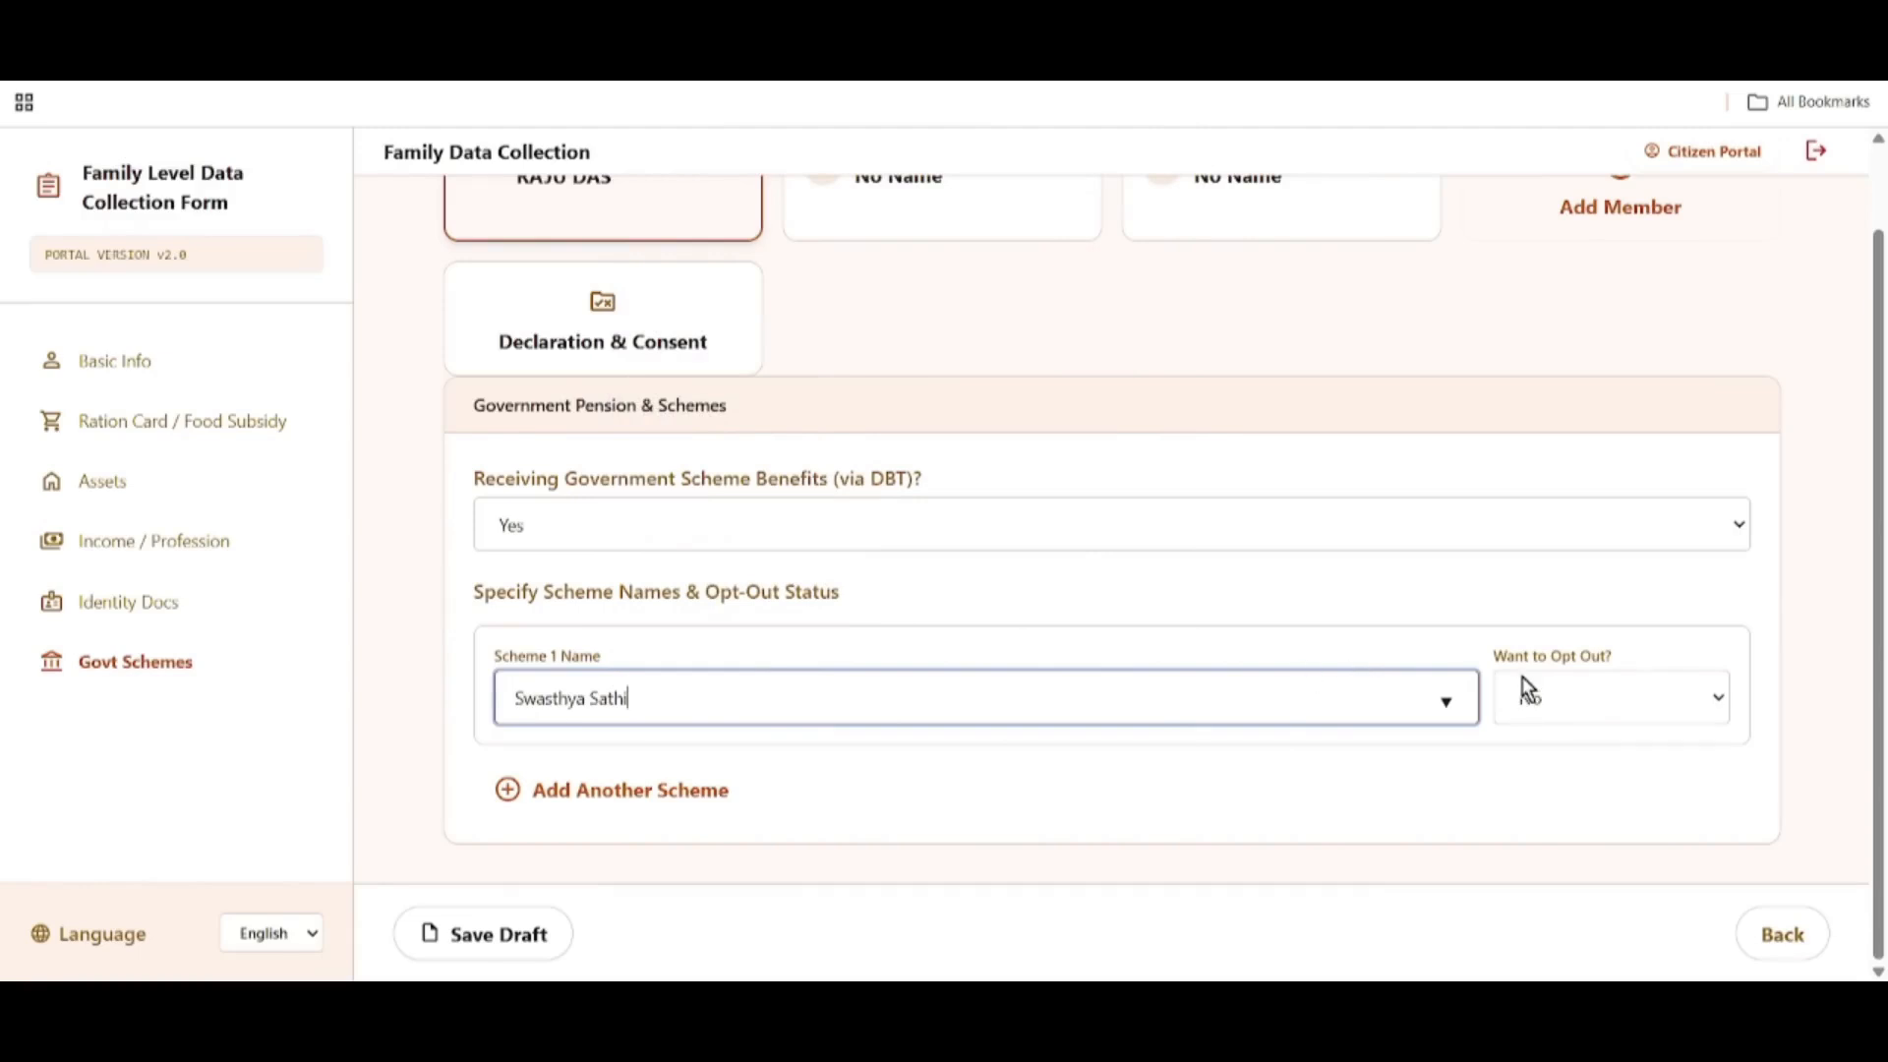
# Keep Want to Opt Out? at No and save the scheme details as a draft.
pyautogui.moveTo(1486, 679); pyautogui.dragTo(1026, 676)
pyautogui.click(1198, 649)
pyautogui.moveTo(1486, 651); pyautogui.dragTo(1616, 663)
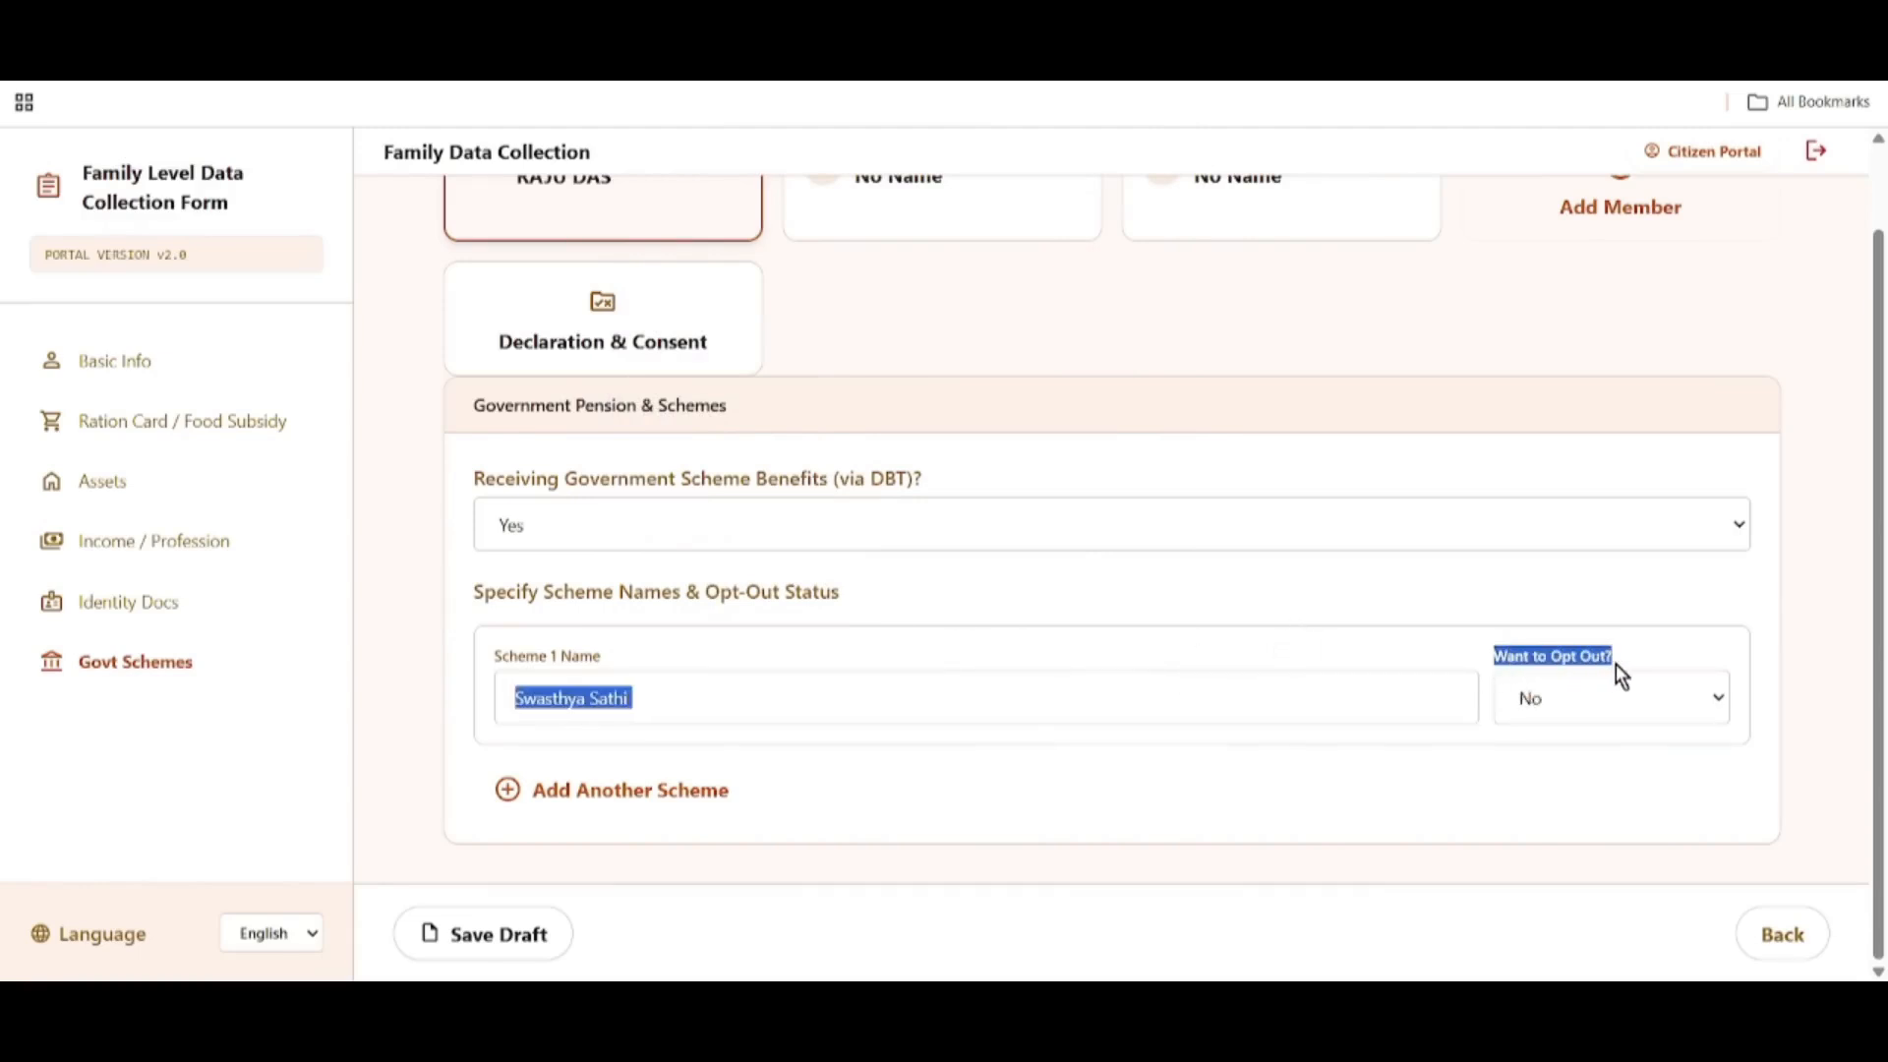
pyautogui.click(1464, 641)
pyautogui.moveTo(1455, 648); pyautogui.dragTo(1536, 649)
pyautogui.click(1527, 709)
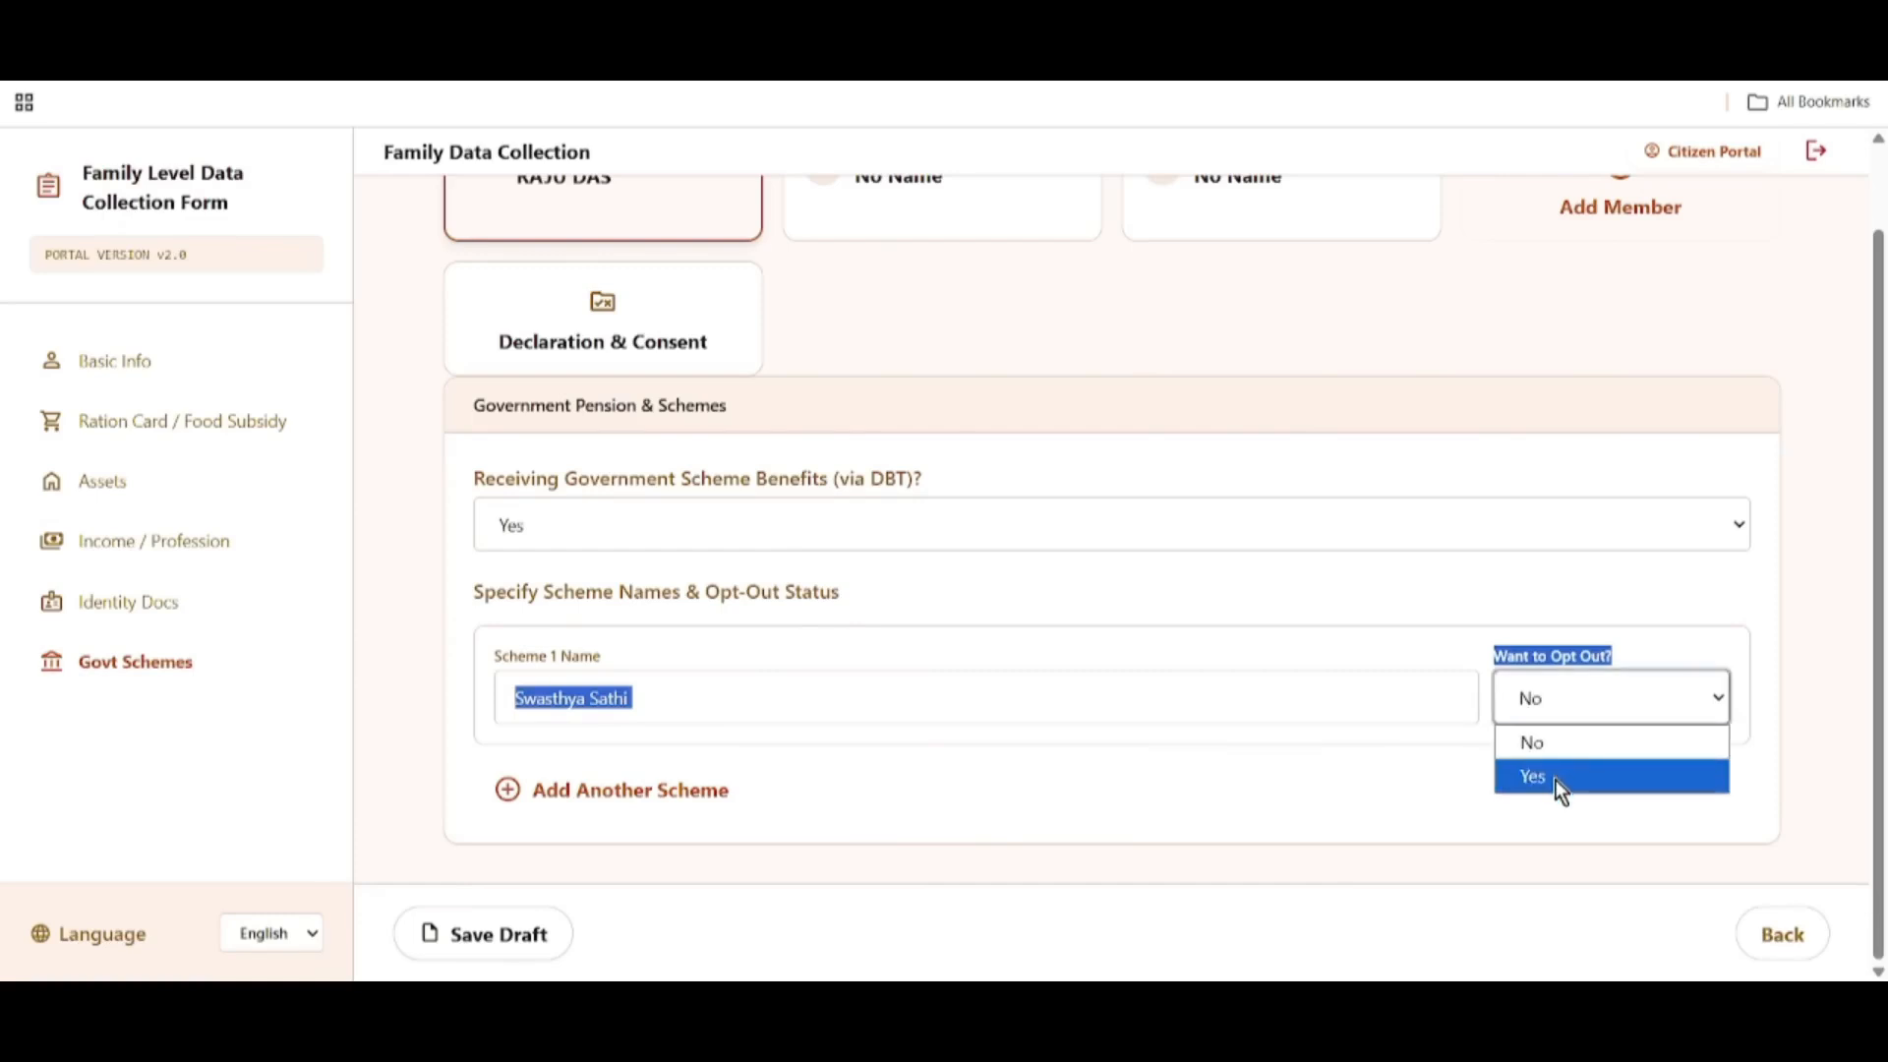
pyautogui.click(1549, 744)
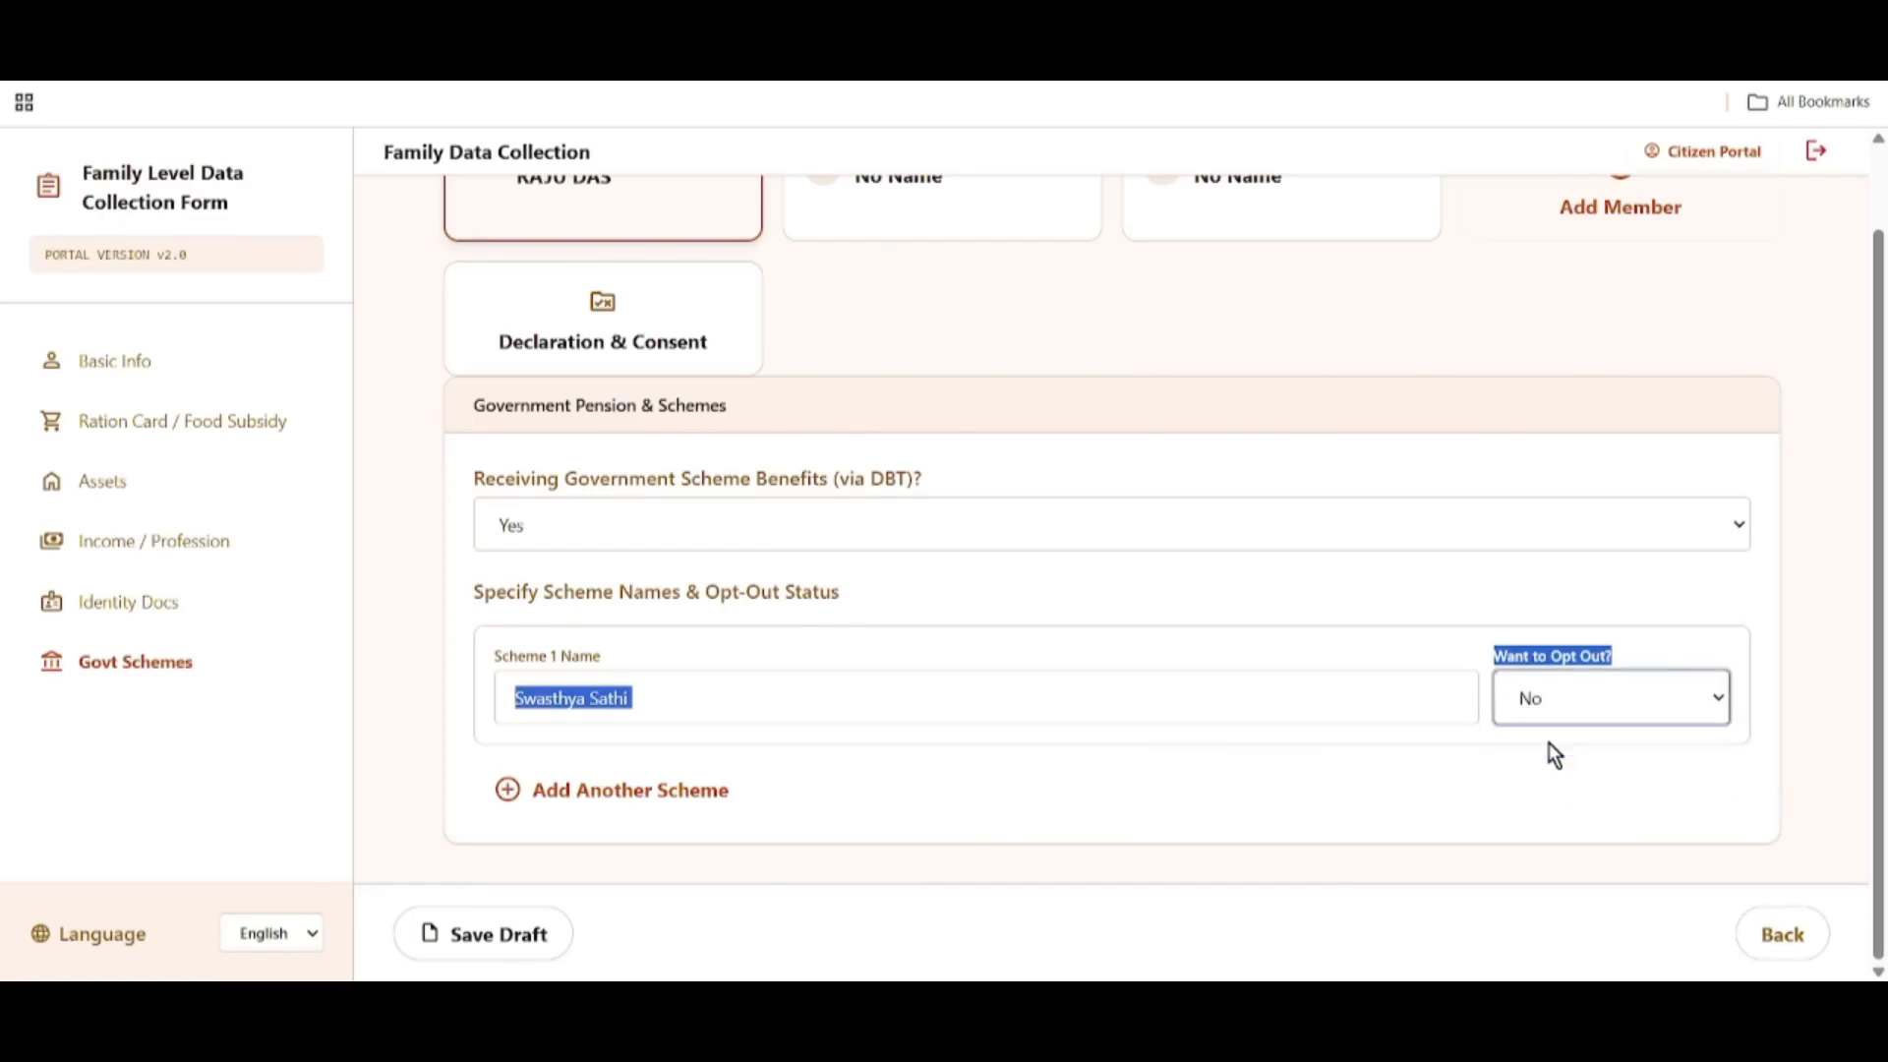
pyautogui.click(1400, 659)
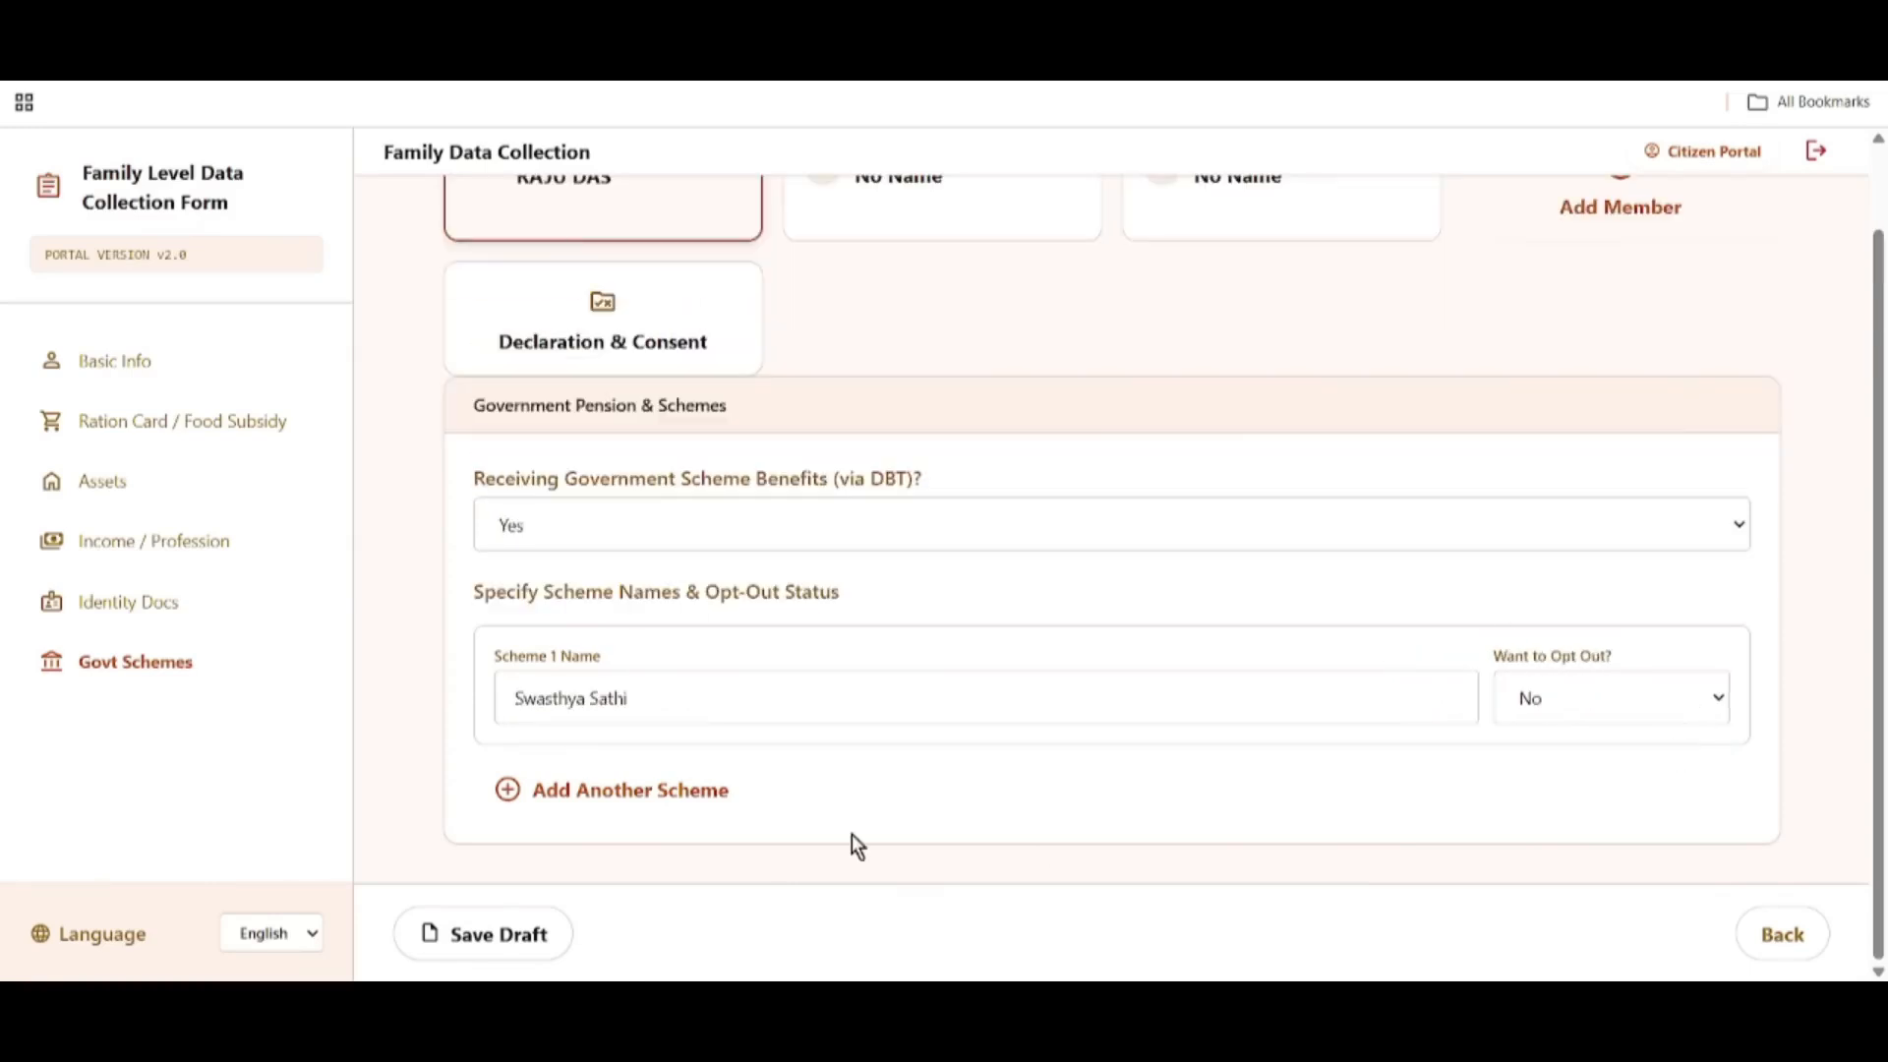
pyautogui.click(515, 952)
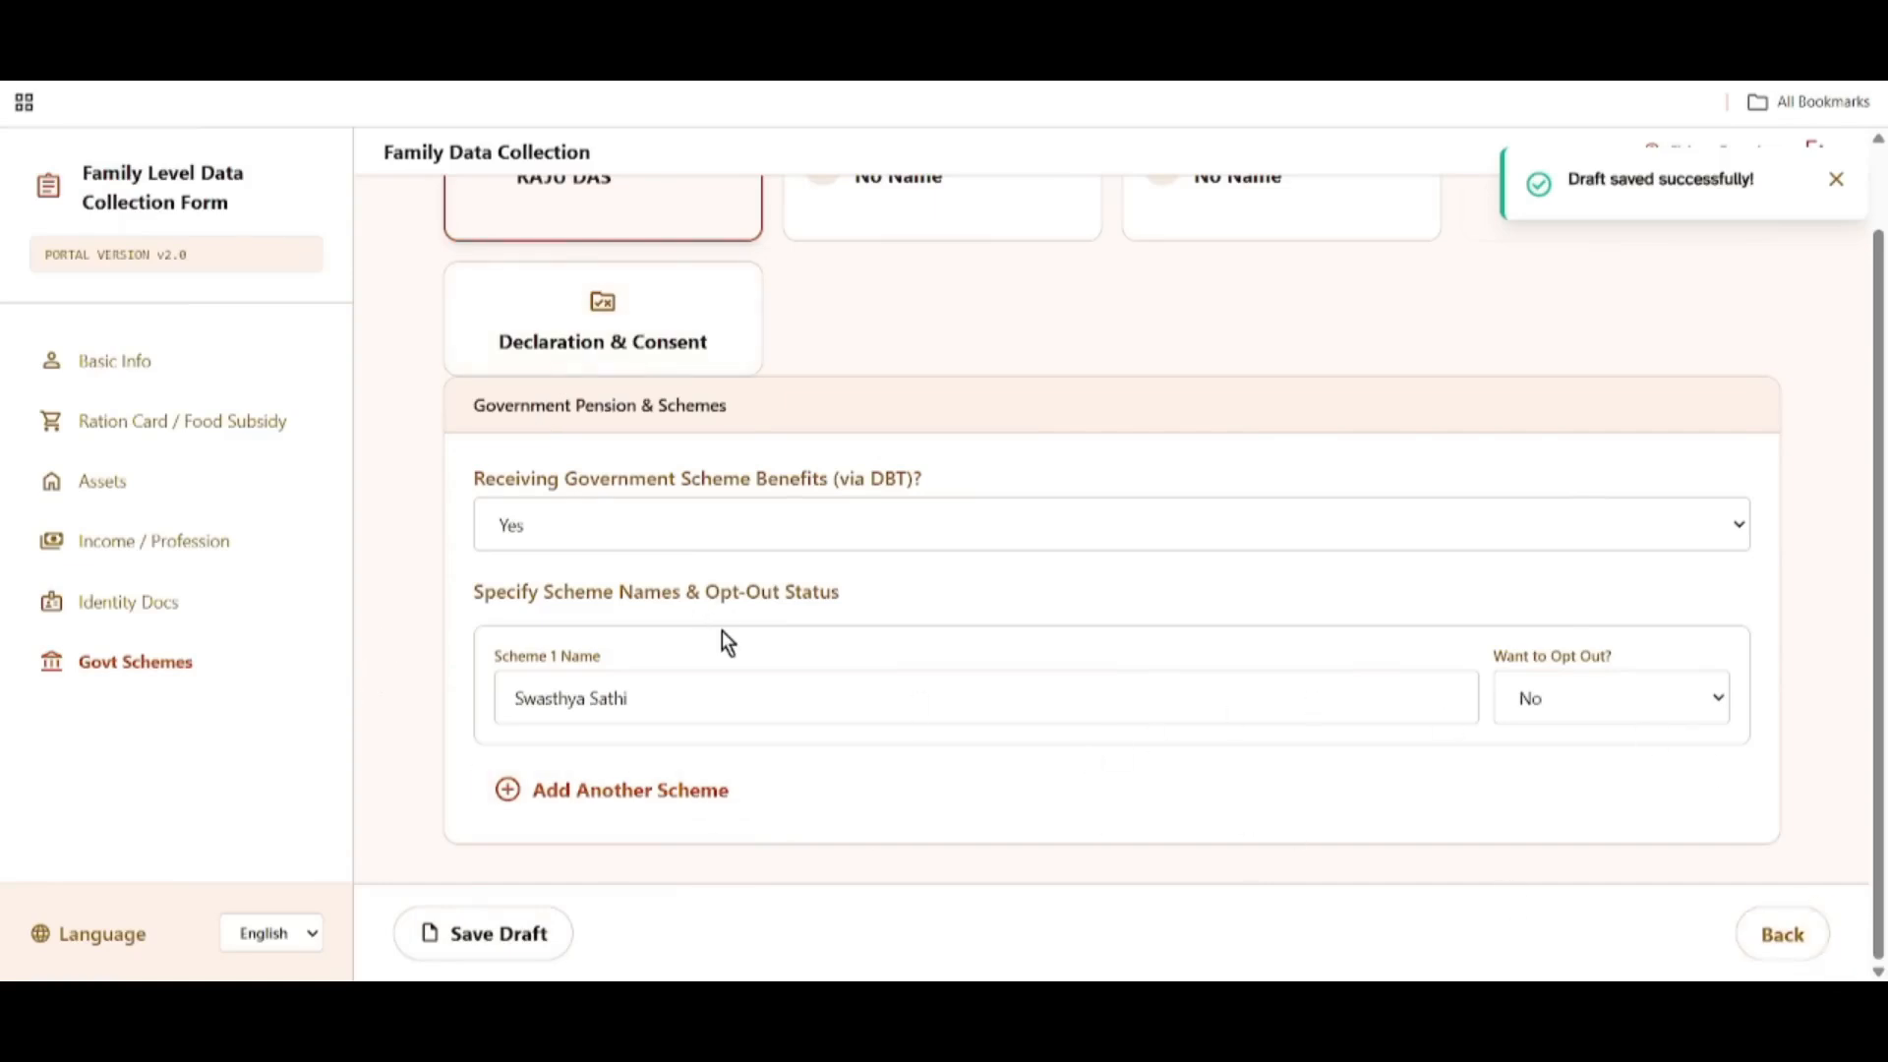
pyautogui.scroll(1, 718, 590)
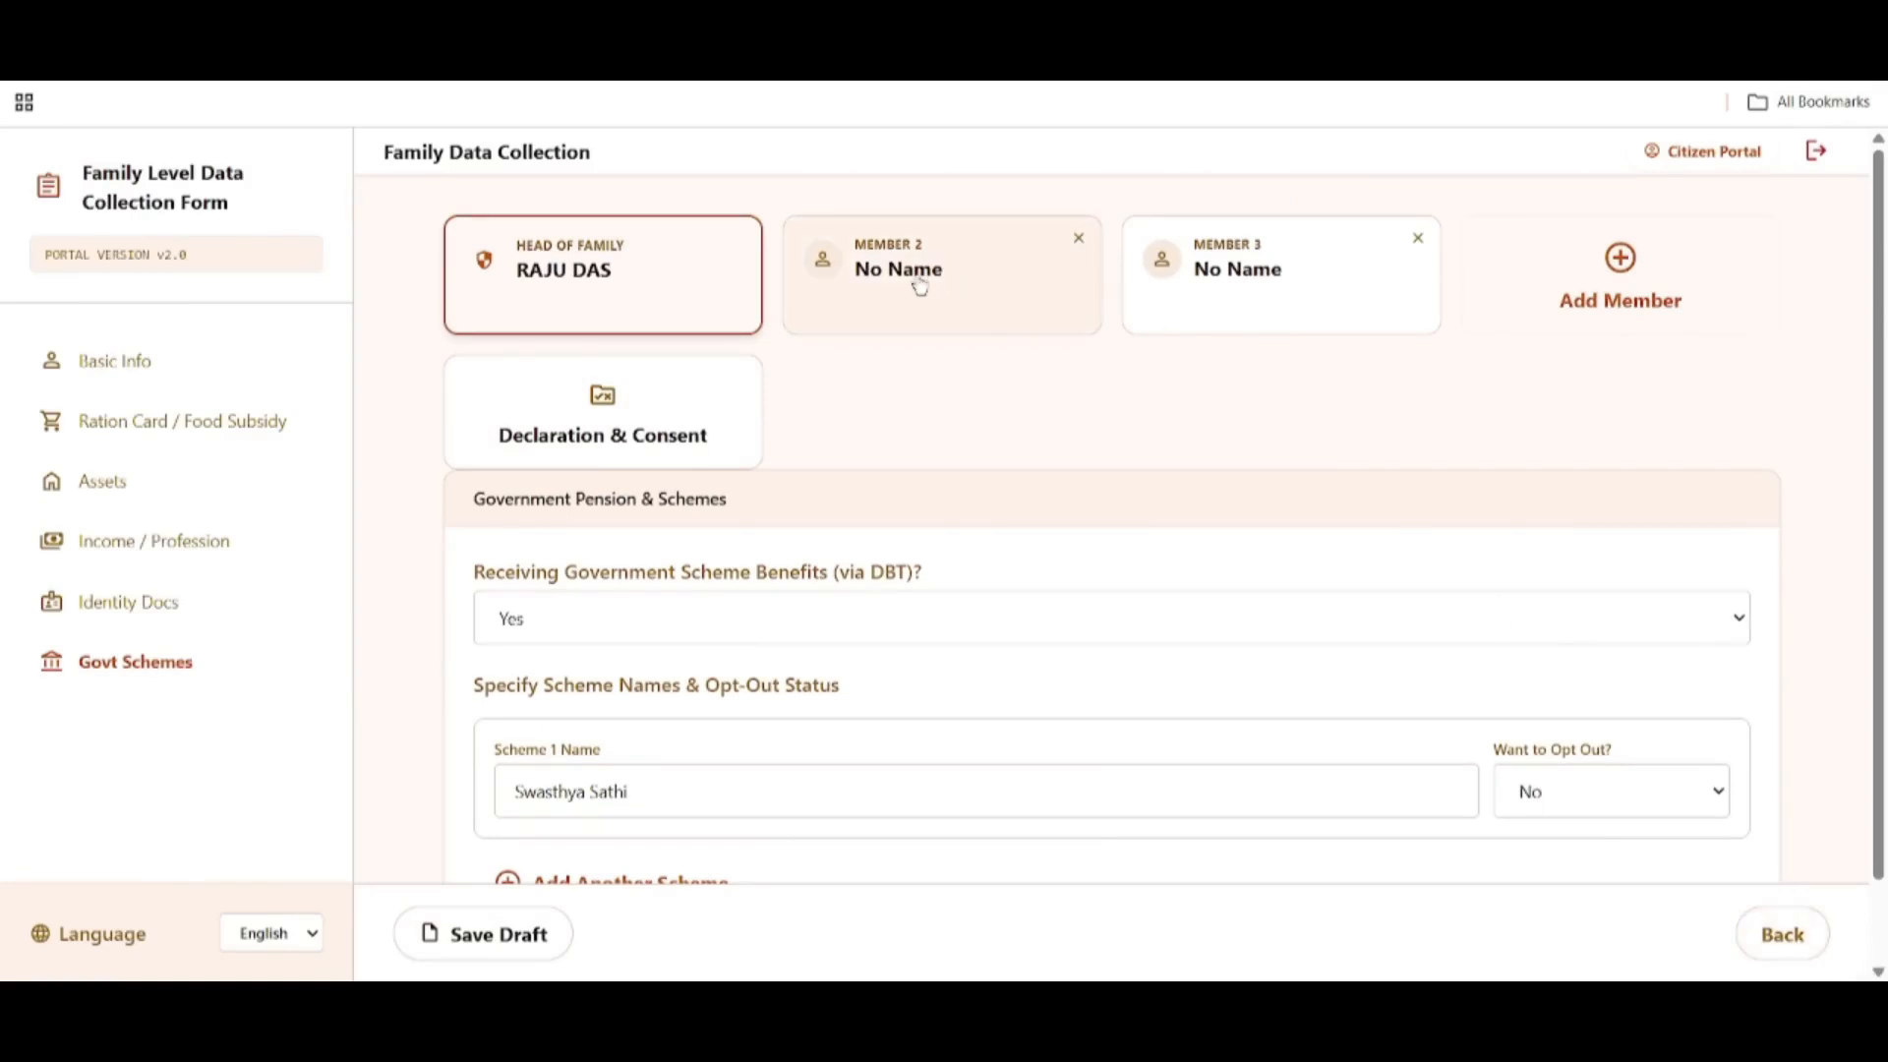
# Begin Member 2's details, entering her full name and relation Wife.
pyautogui.click(977, 286)
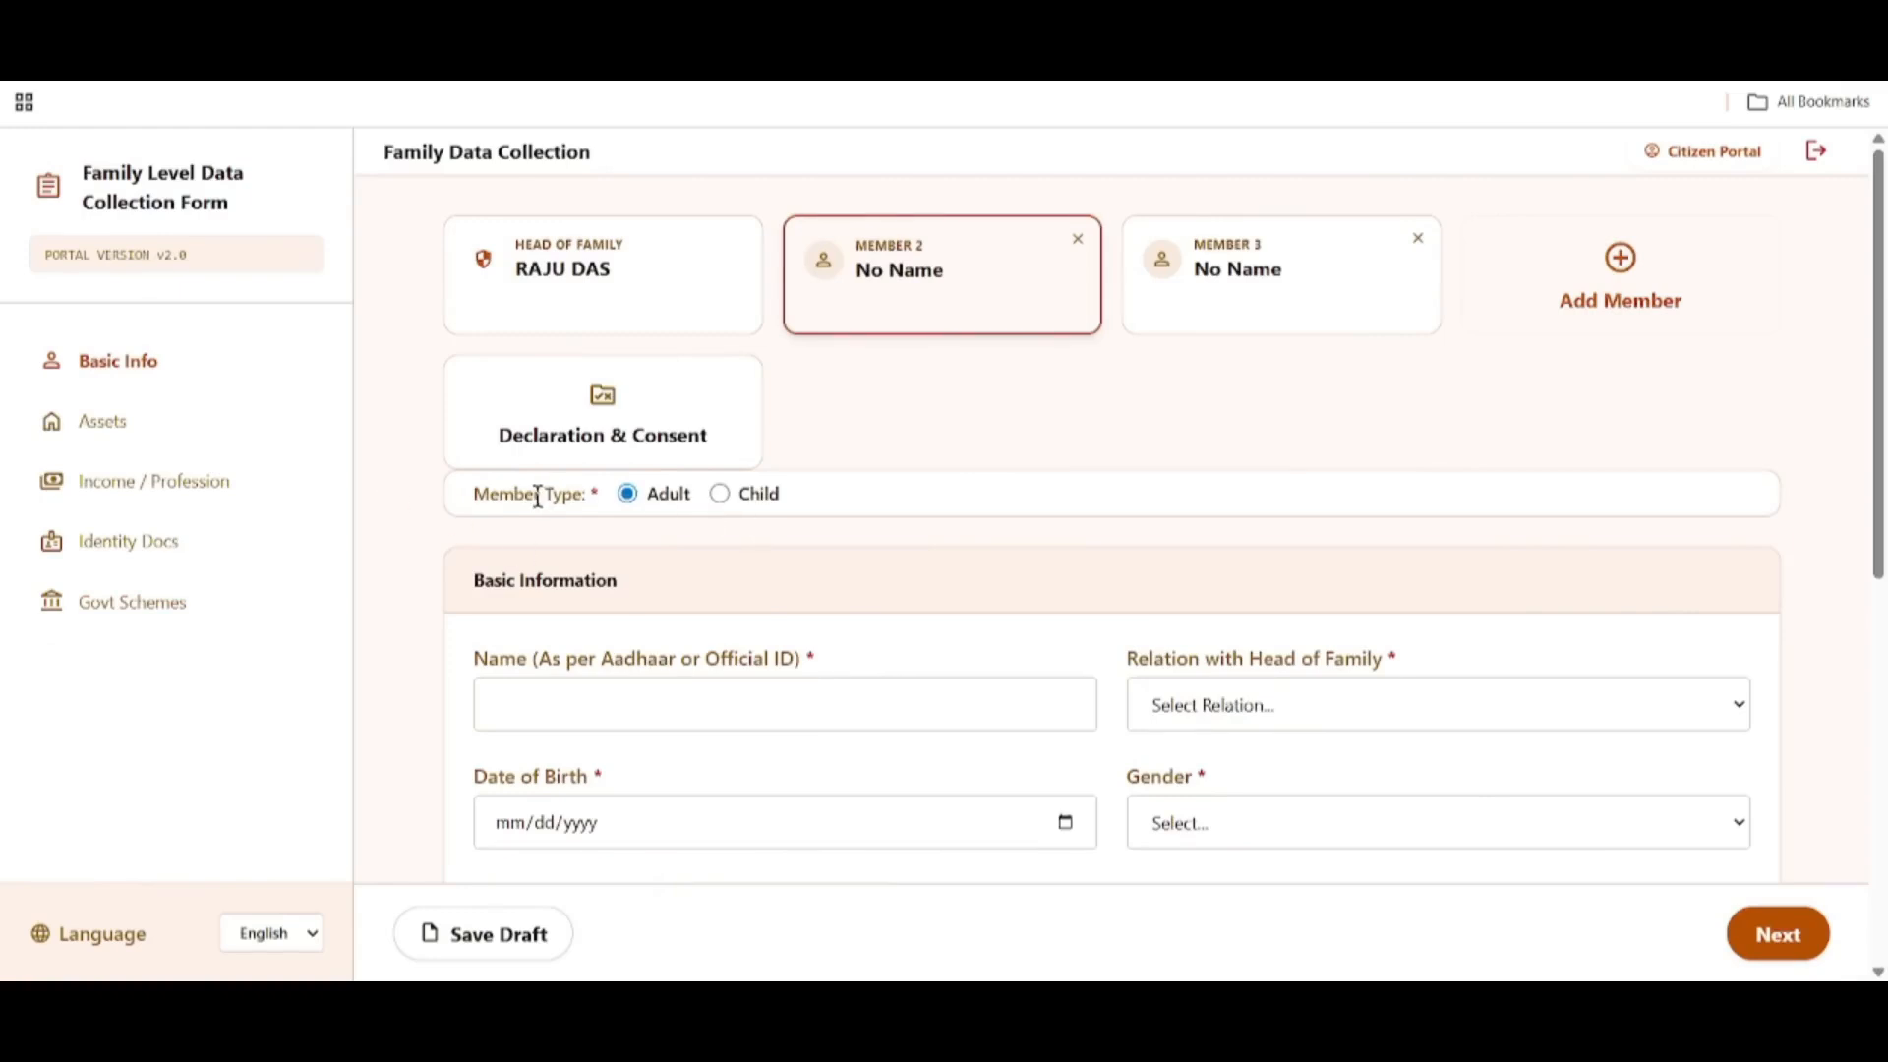
pyautogui.moveTo(476, 495); pyautogui.dragTo(641, 499)
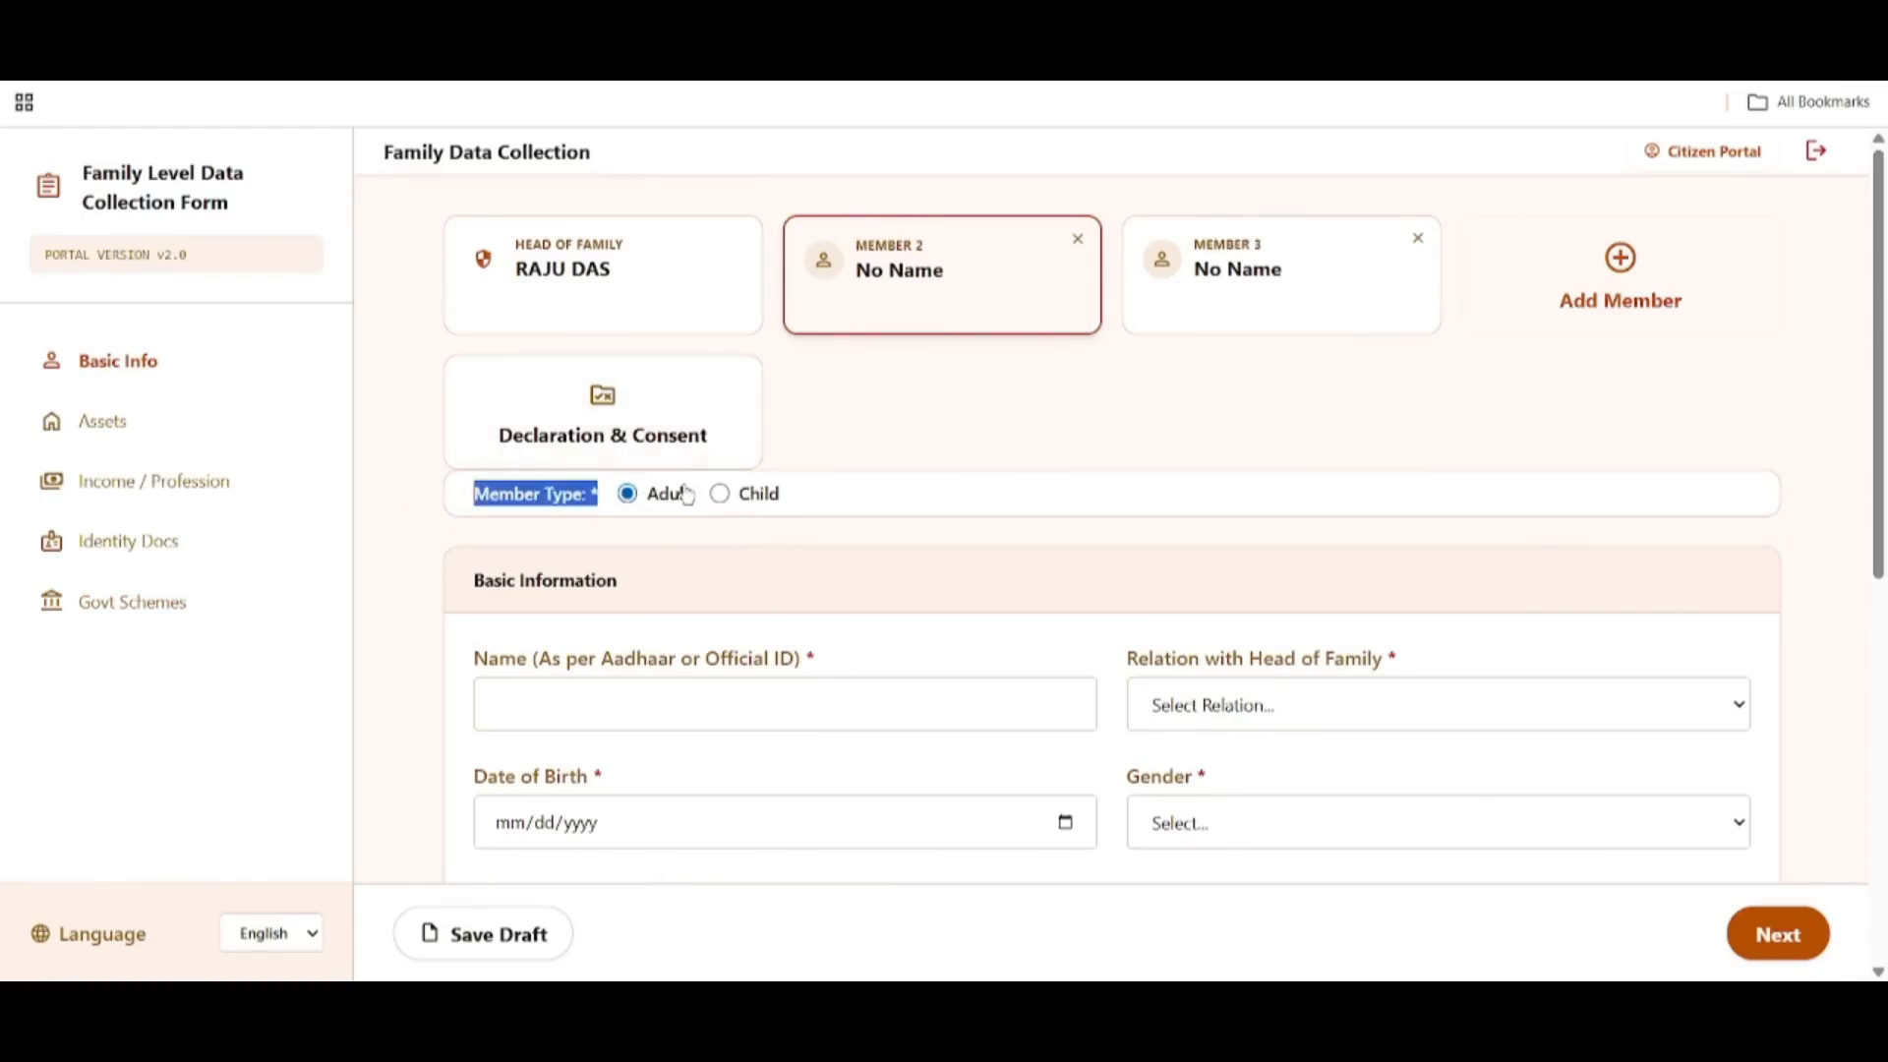
pyautogui.moveTo(470, 582); pyautogui.dragTo(611, 582)
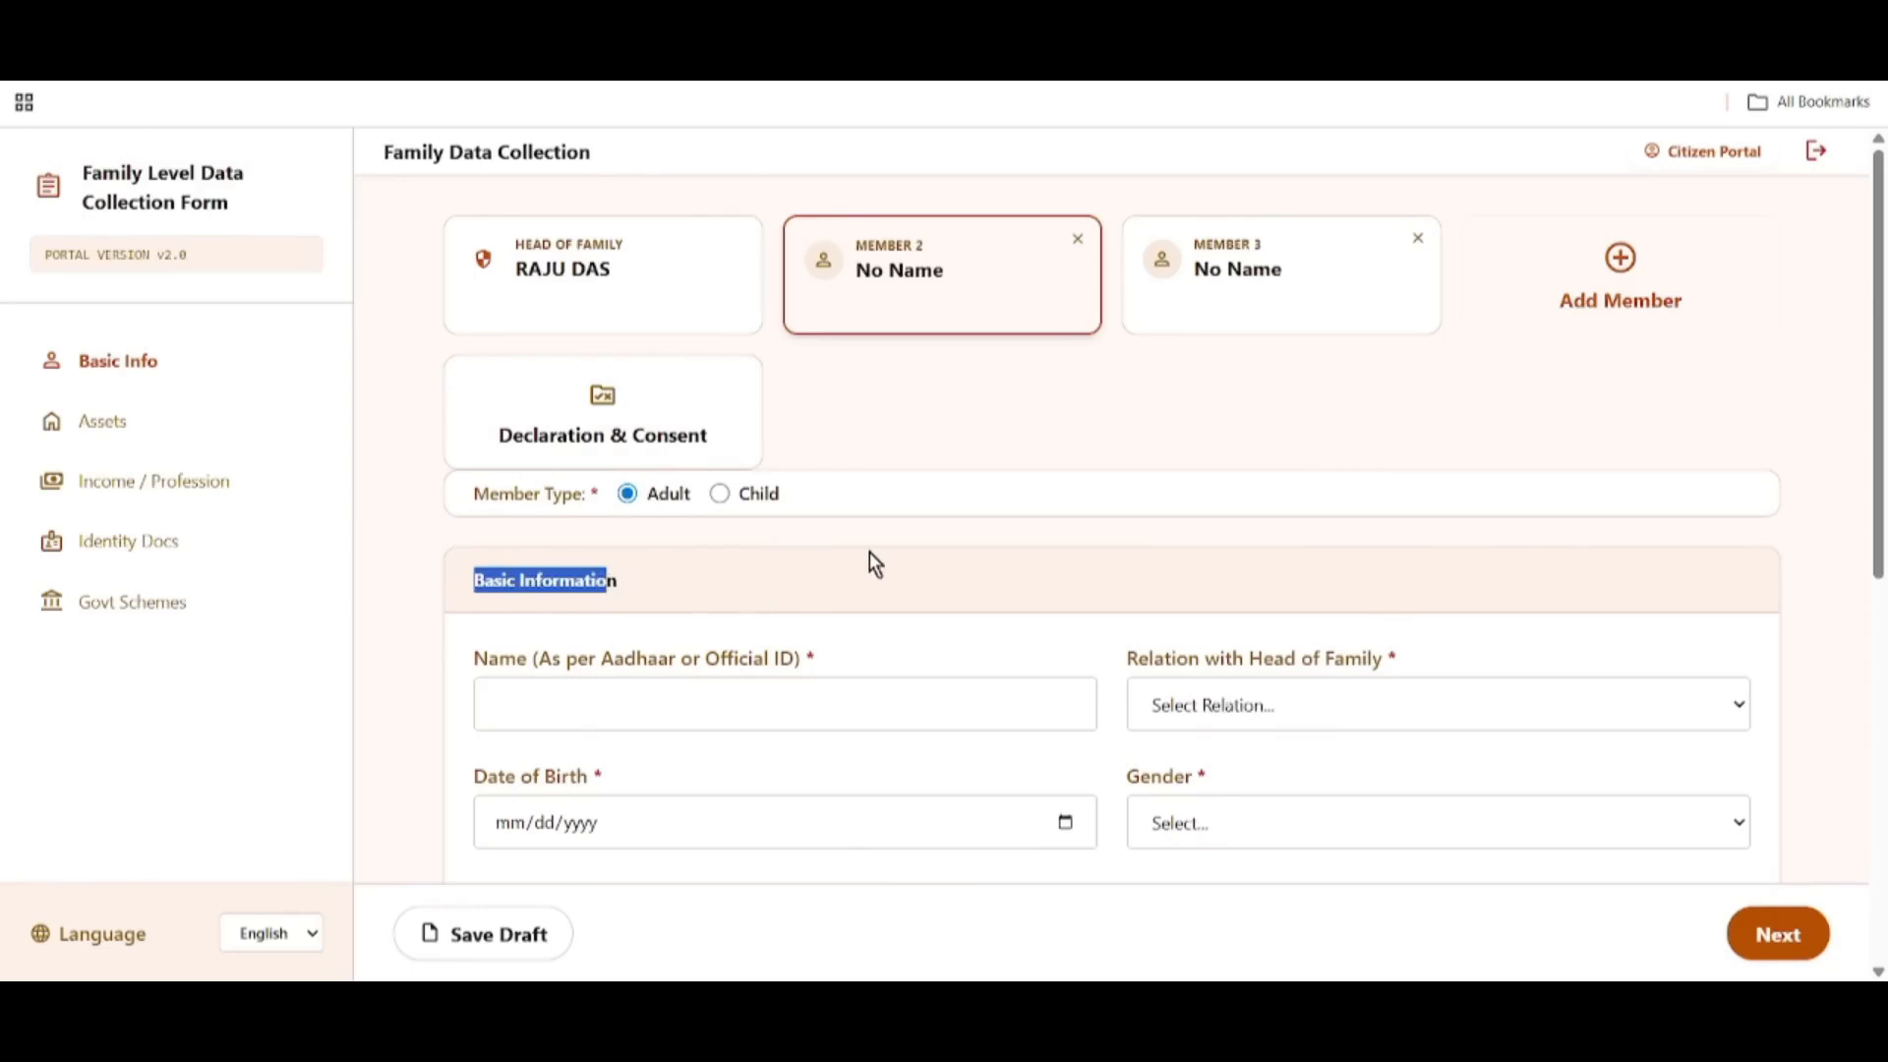
pyautogui.scroll(-1, 869, 551)
pyautogui.moveTo(476, 534); pyautogui.dragTo(745, 539)
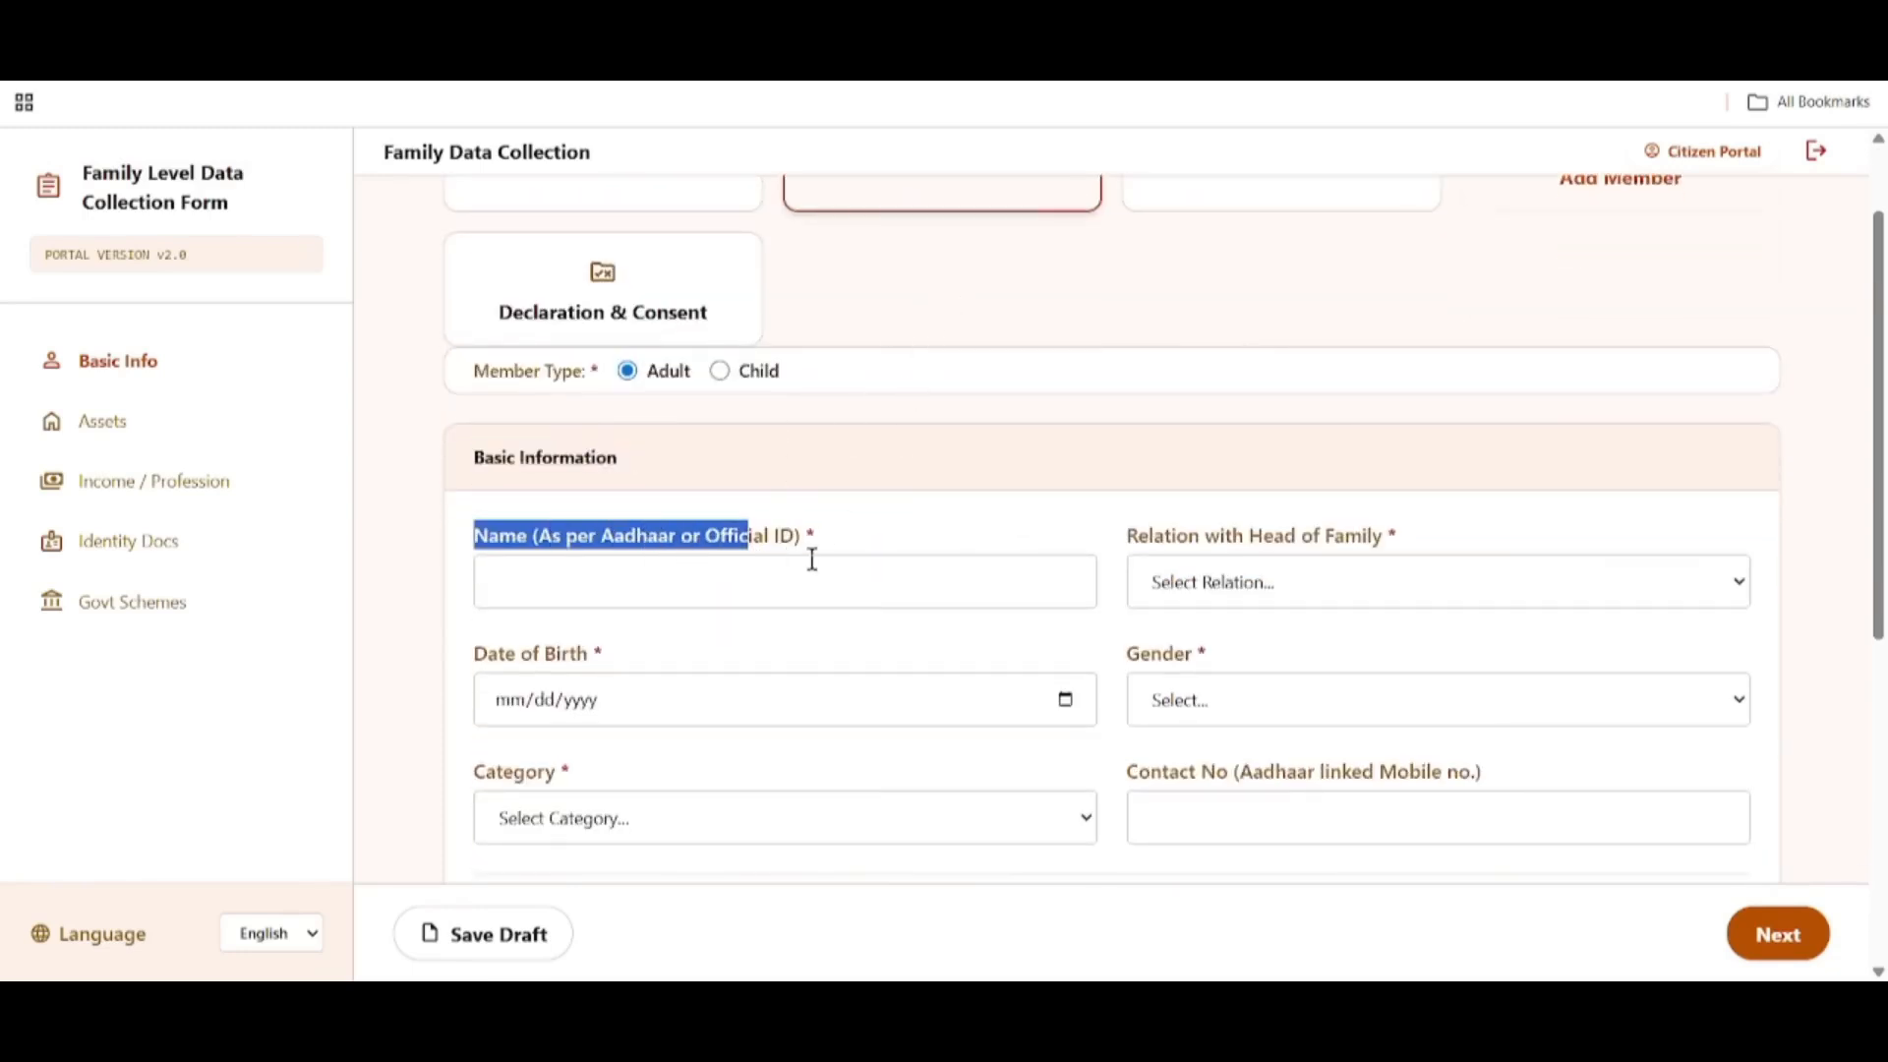
pyautogui.moveTo(1135, 537); pyautogui.dragTo(1461, 546)
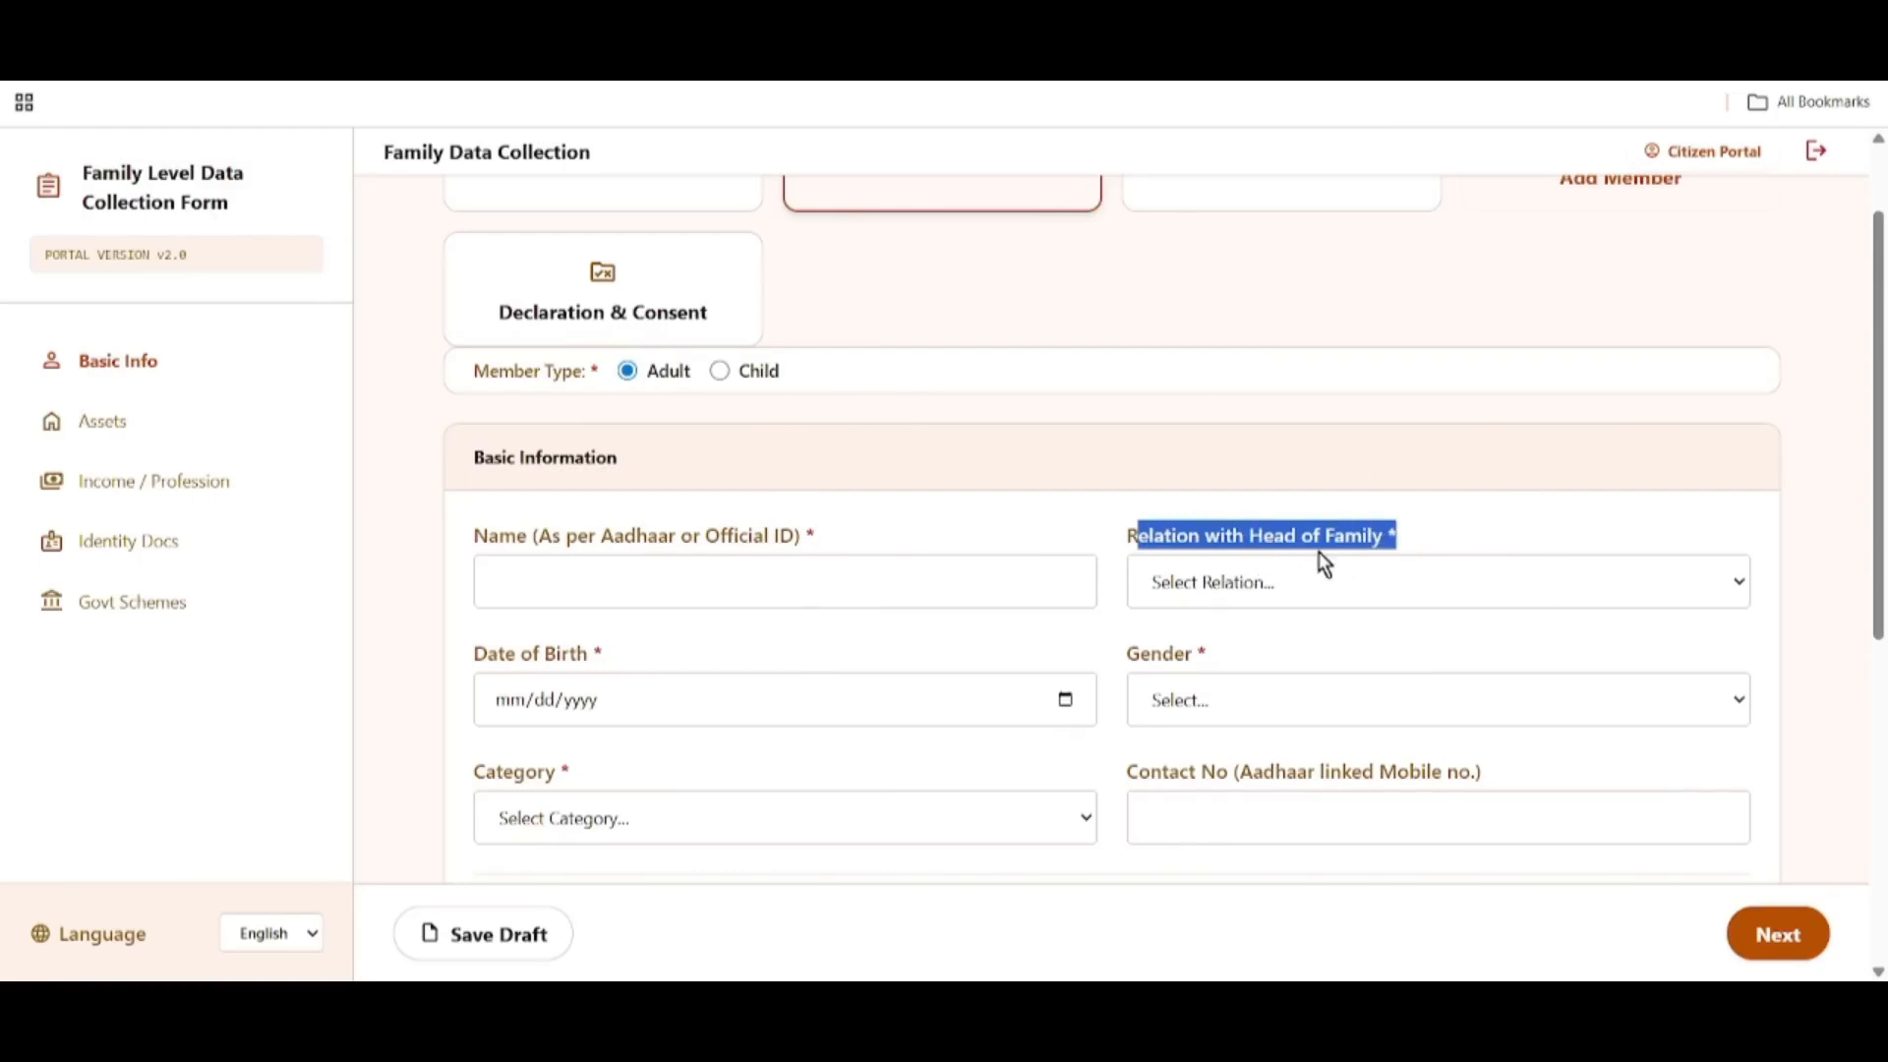
pyautogui.scroll(1, 1318, 552)
pyautogui.scroll(-1, 1274, 659)
pyautogui.click(532, 594)
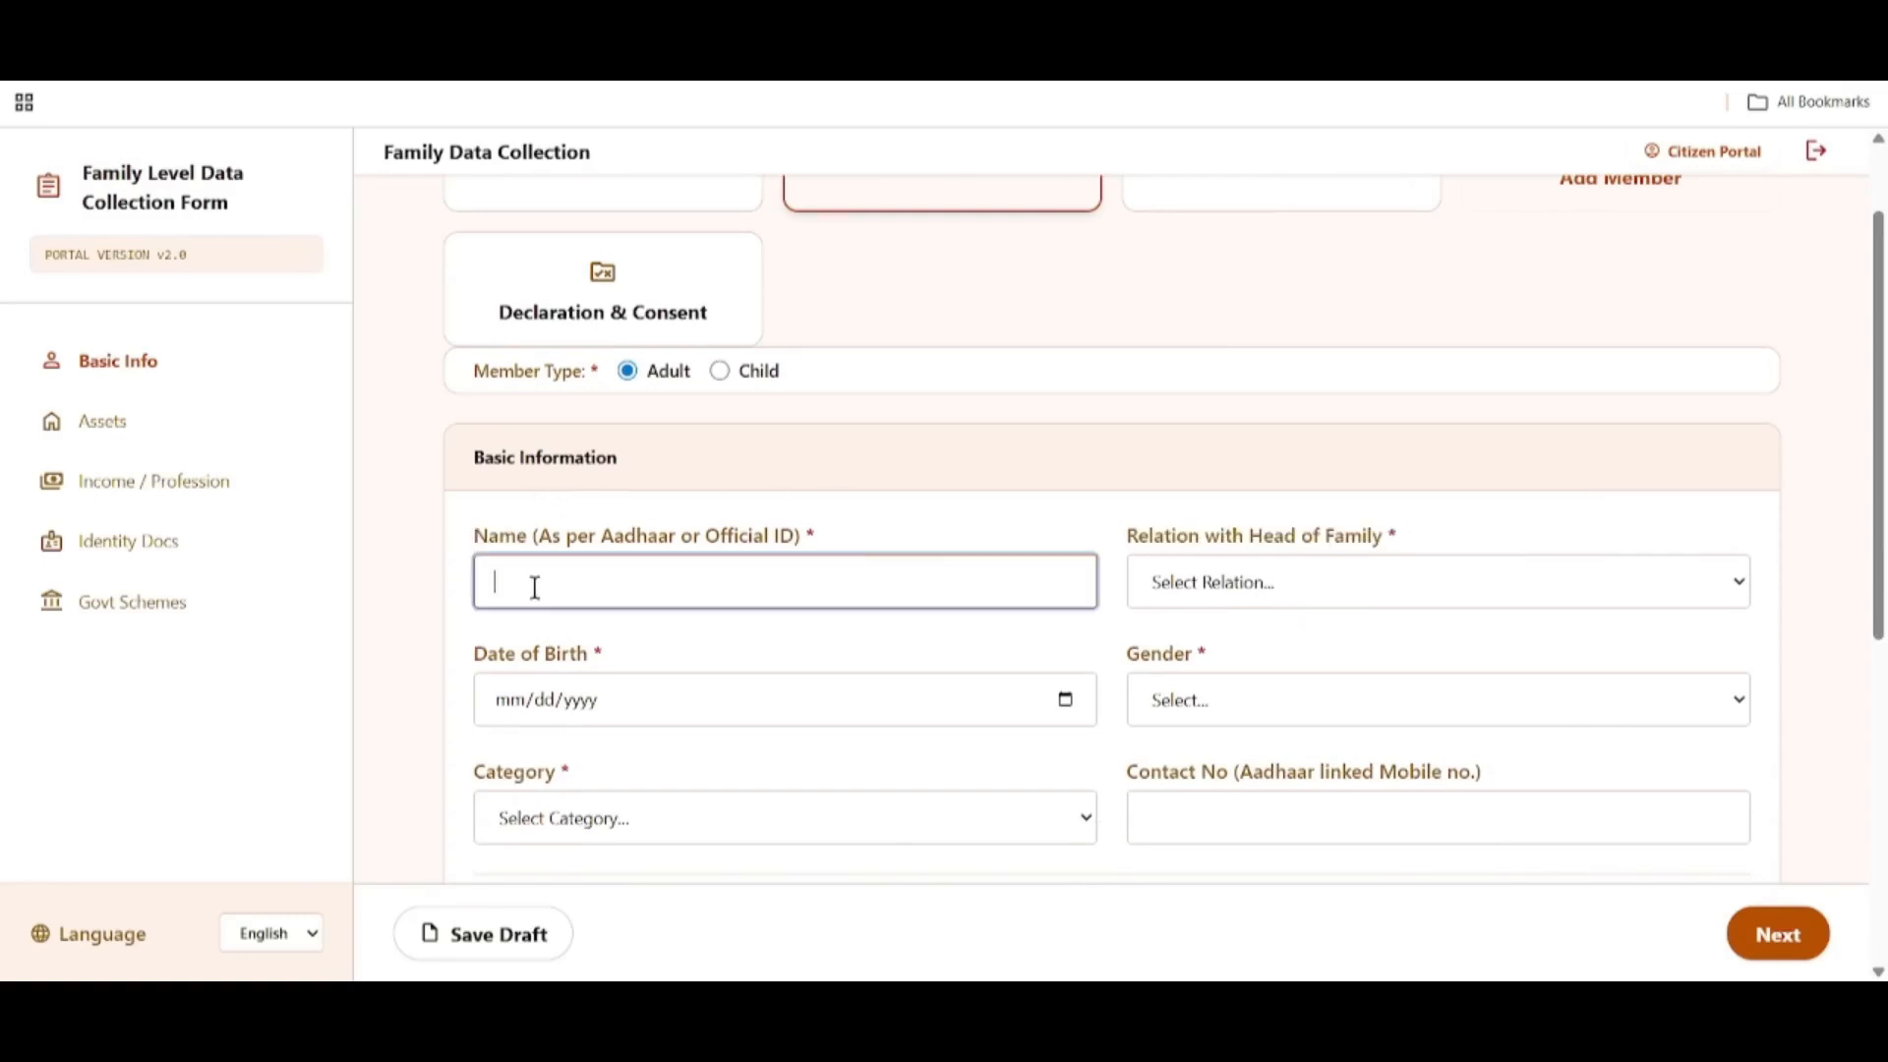
pyautogui.moveTo(1131, 535); pyautogui.dragTo(1380, 569)
pyautogui.click(1269, 595)
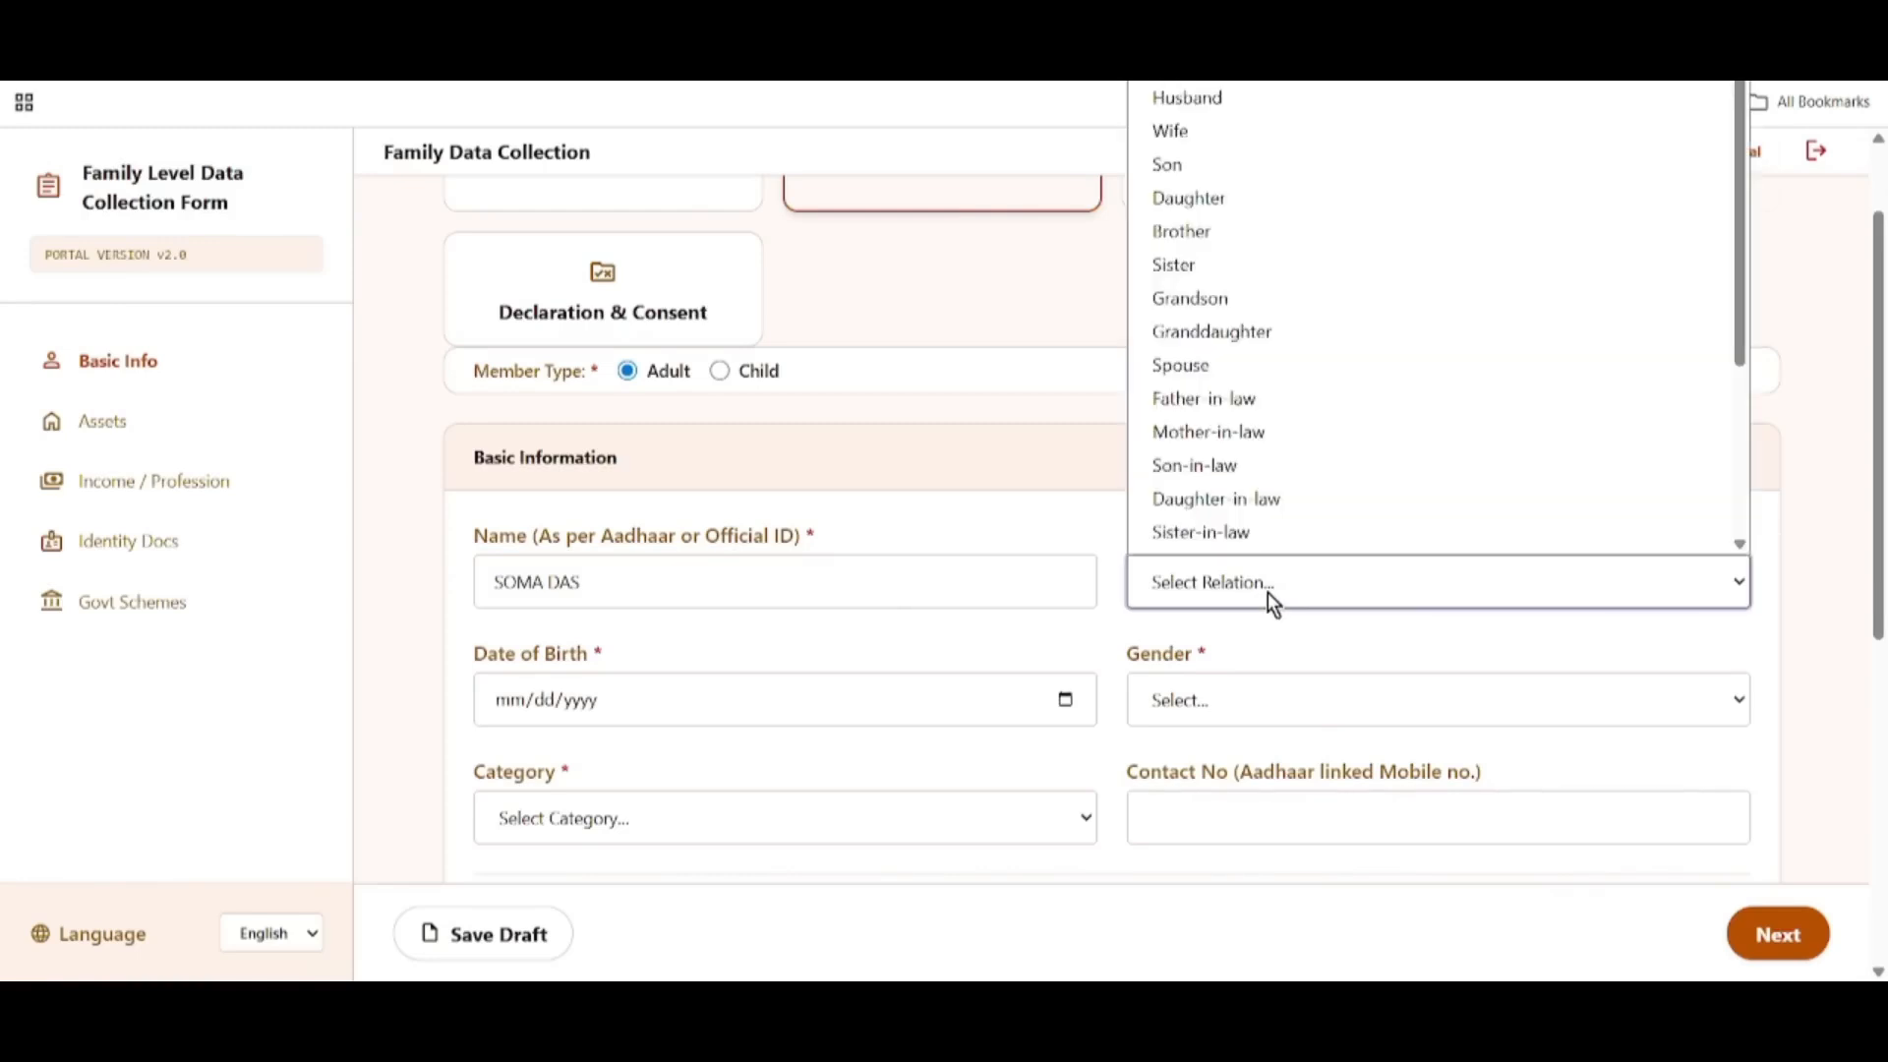
pyautogui.scroll(-1, 1271, 203)
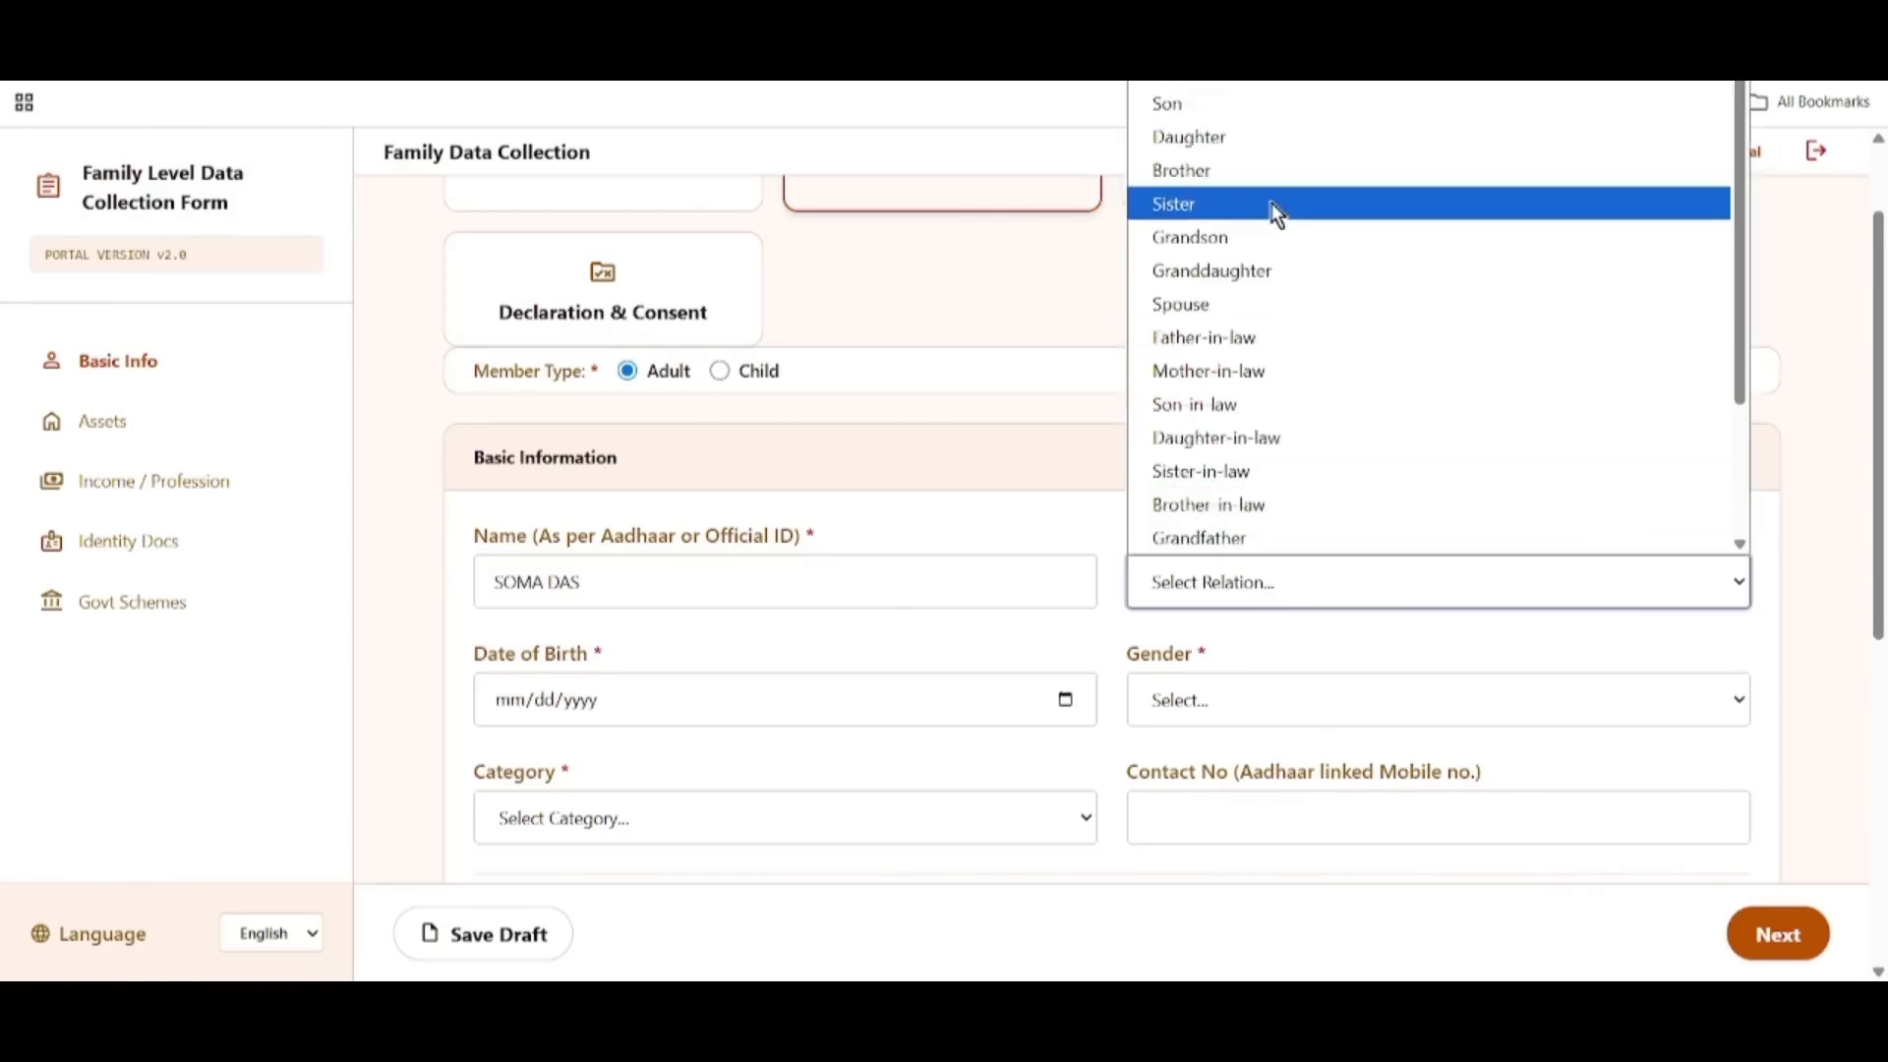
pyautogui.click(1229, 77)
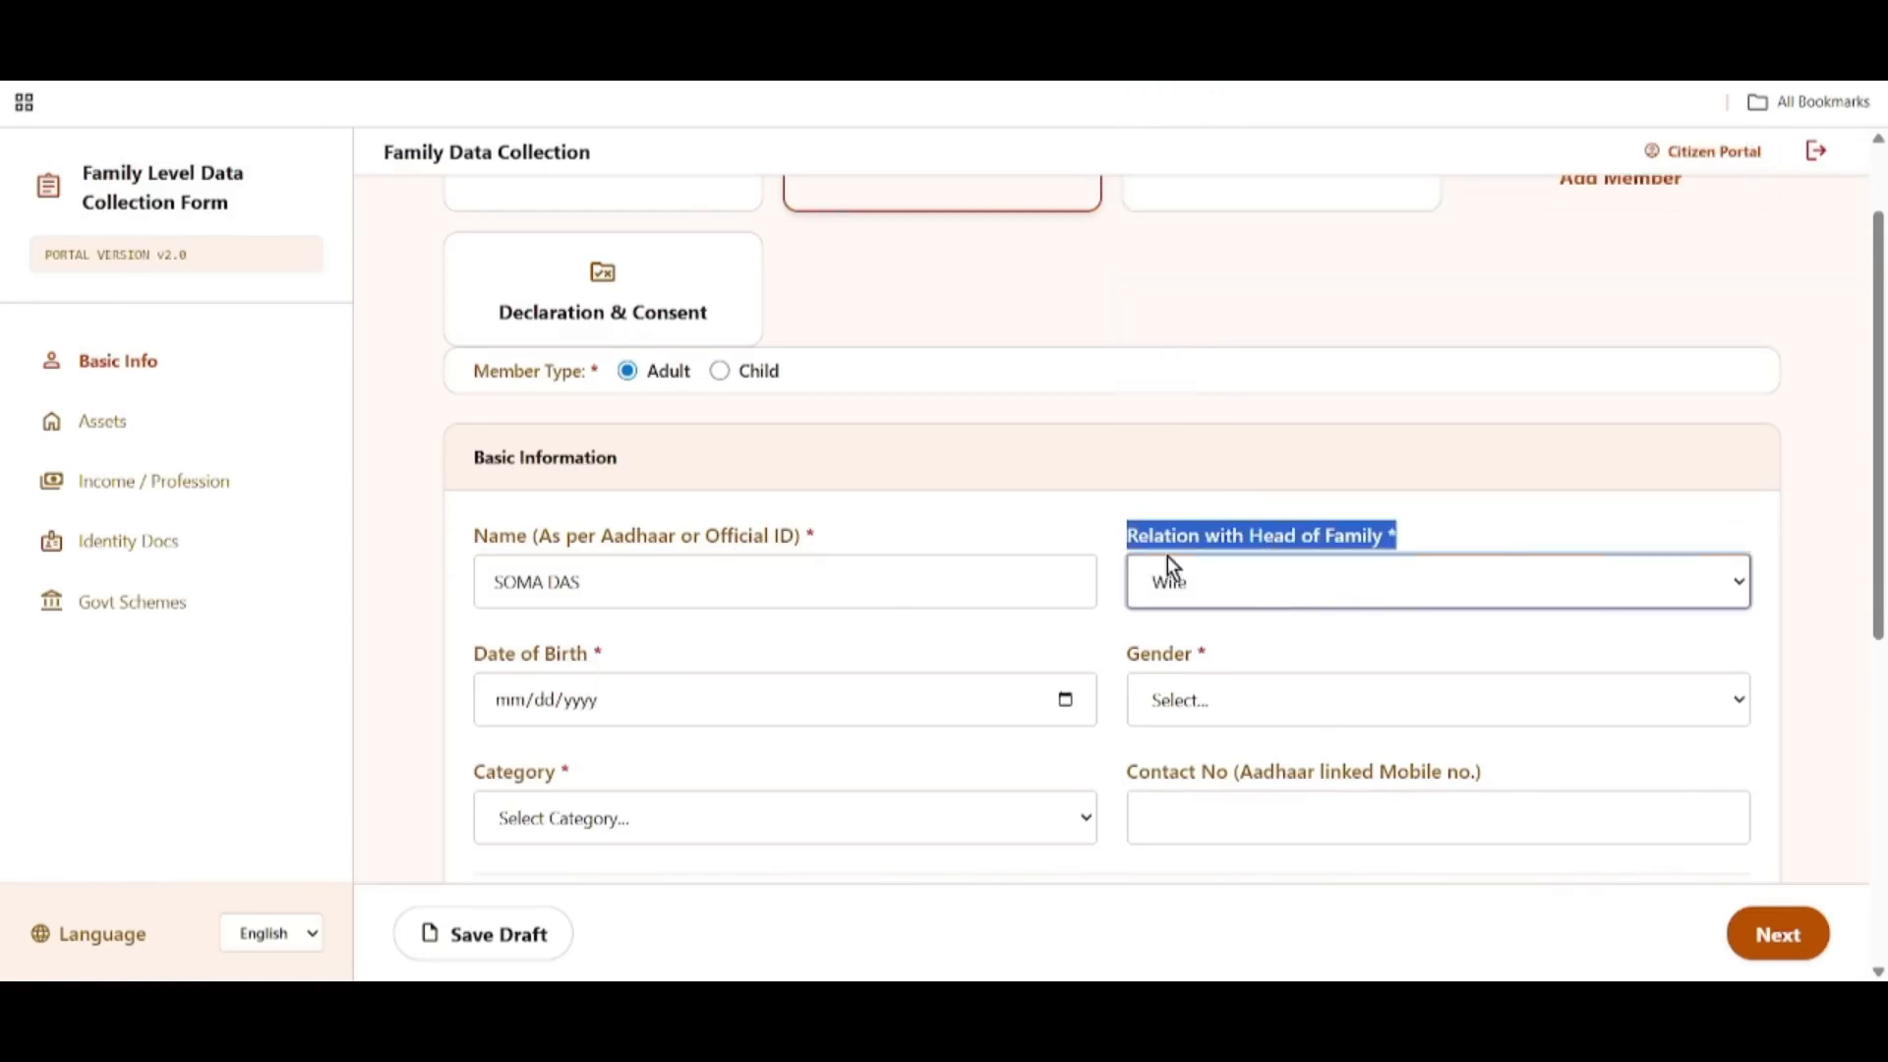
# Set Member 2's date of birth to 07/04/2000, gender Female, and category UR.
pyautogui.moveTo(464, 653); pyautogui.dragTo(645, 665)
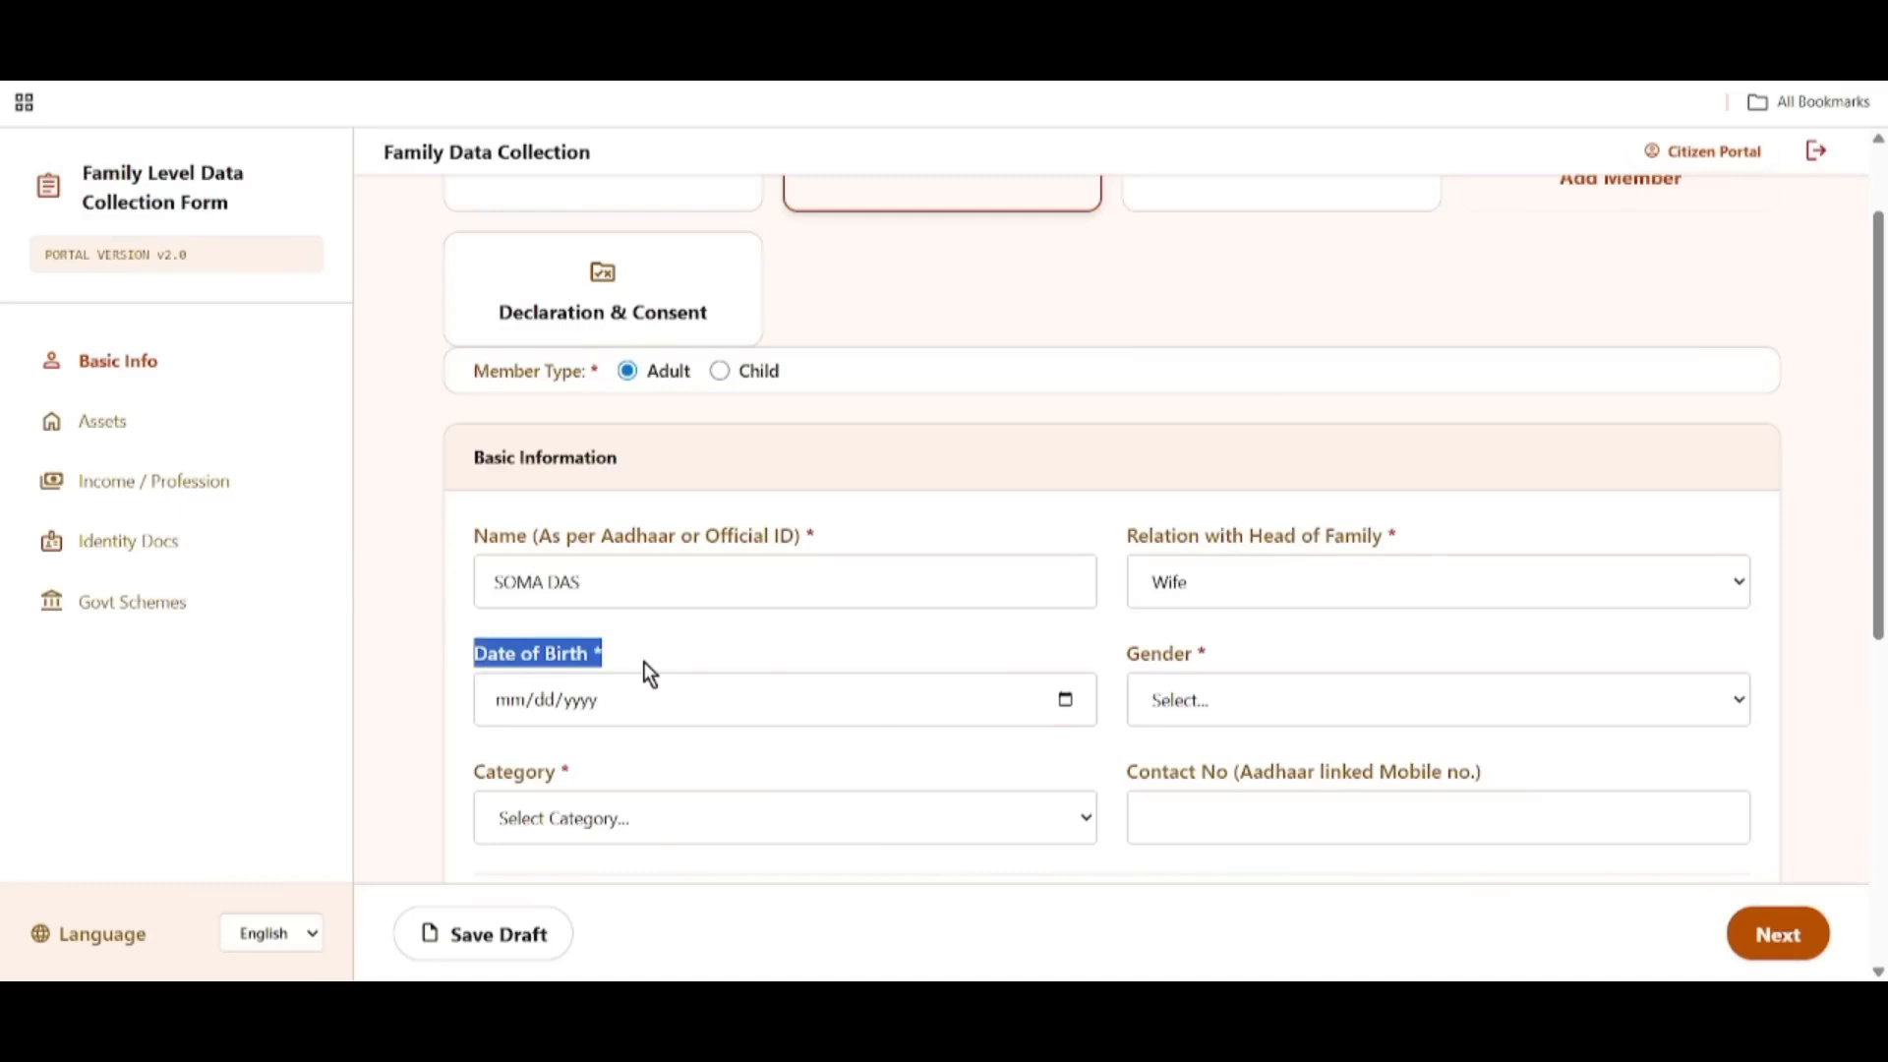
pyautogui.click(1068, 700)
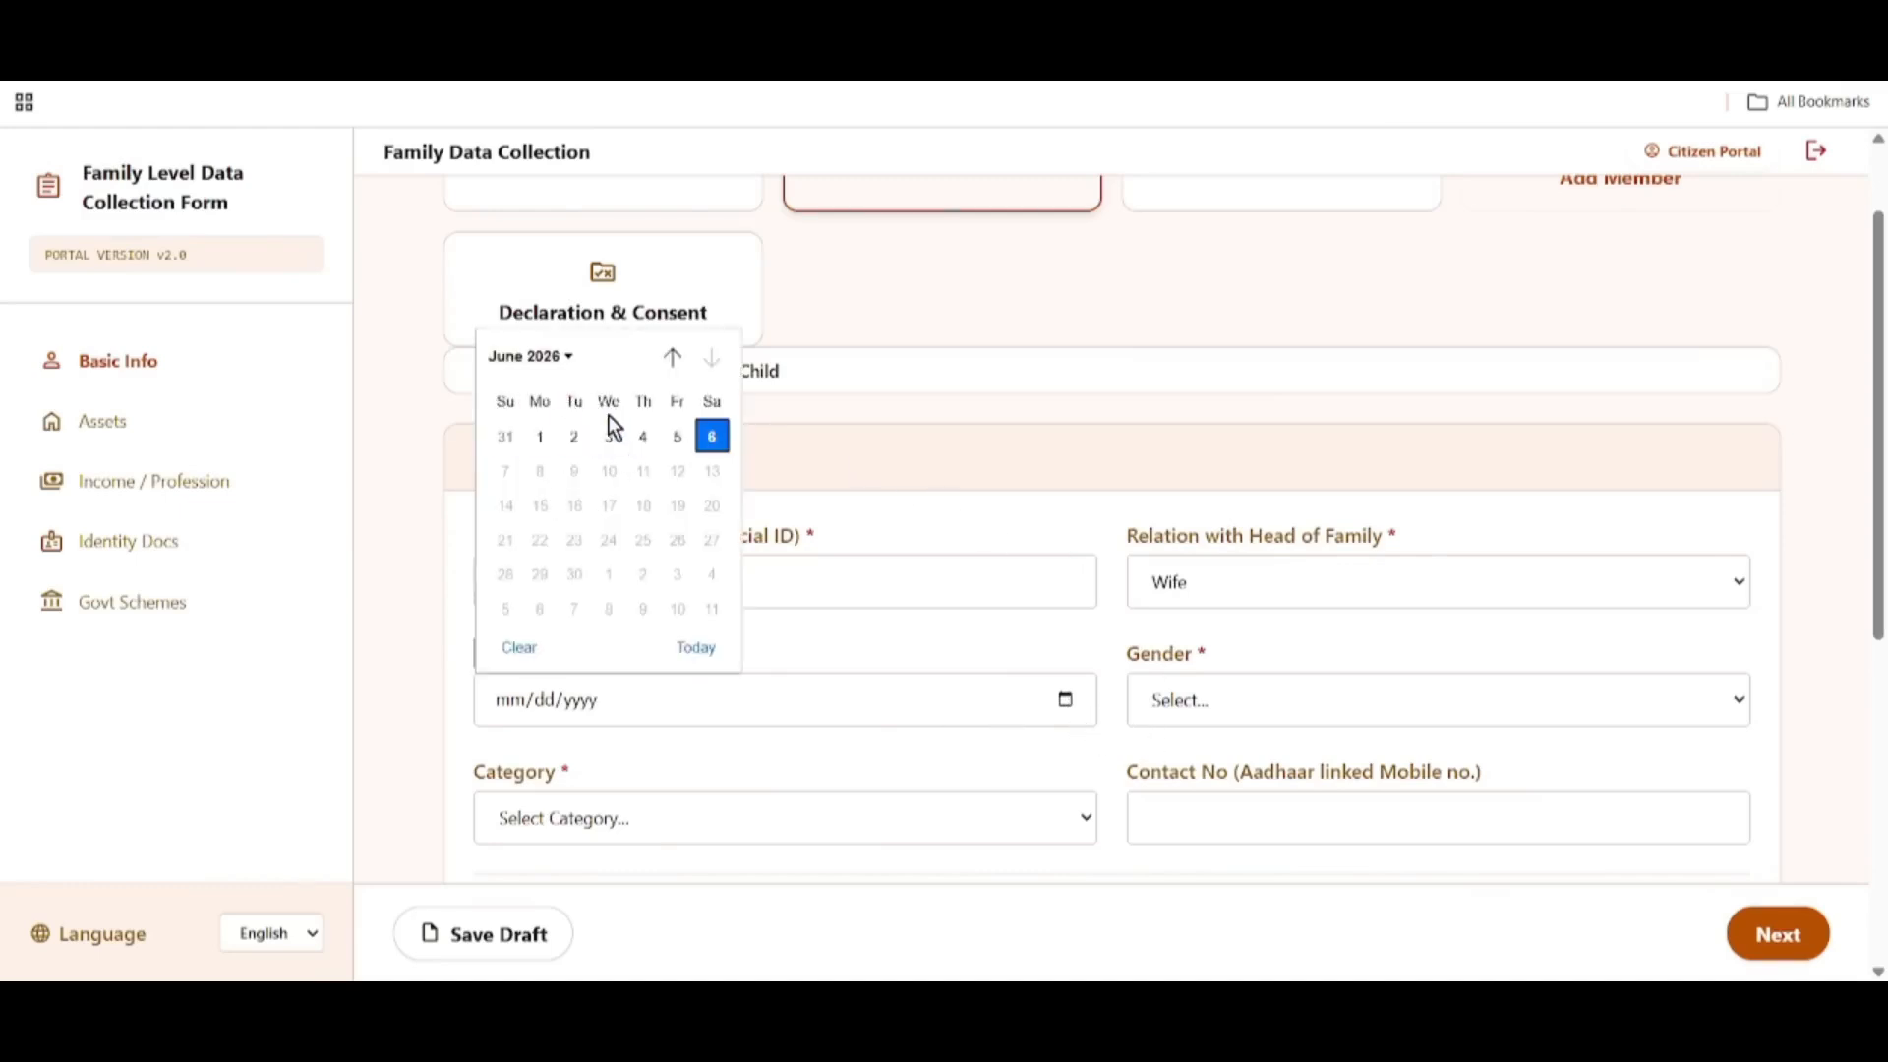
pyautogui.click(630, 439)
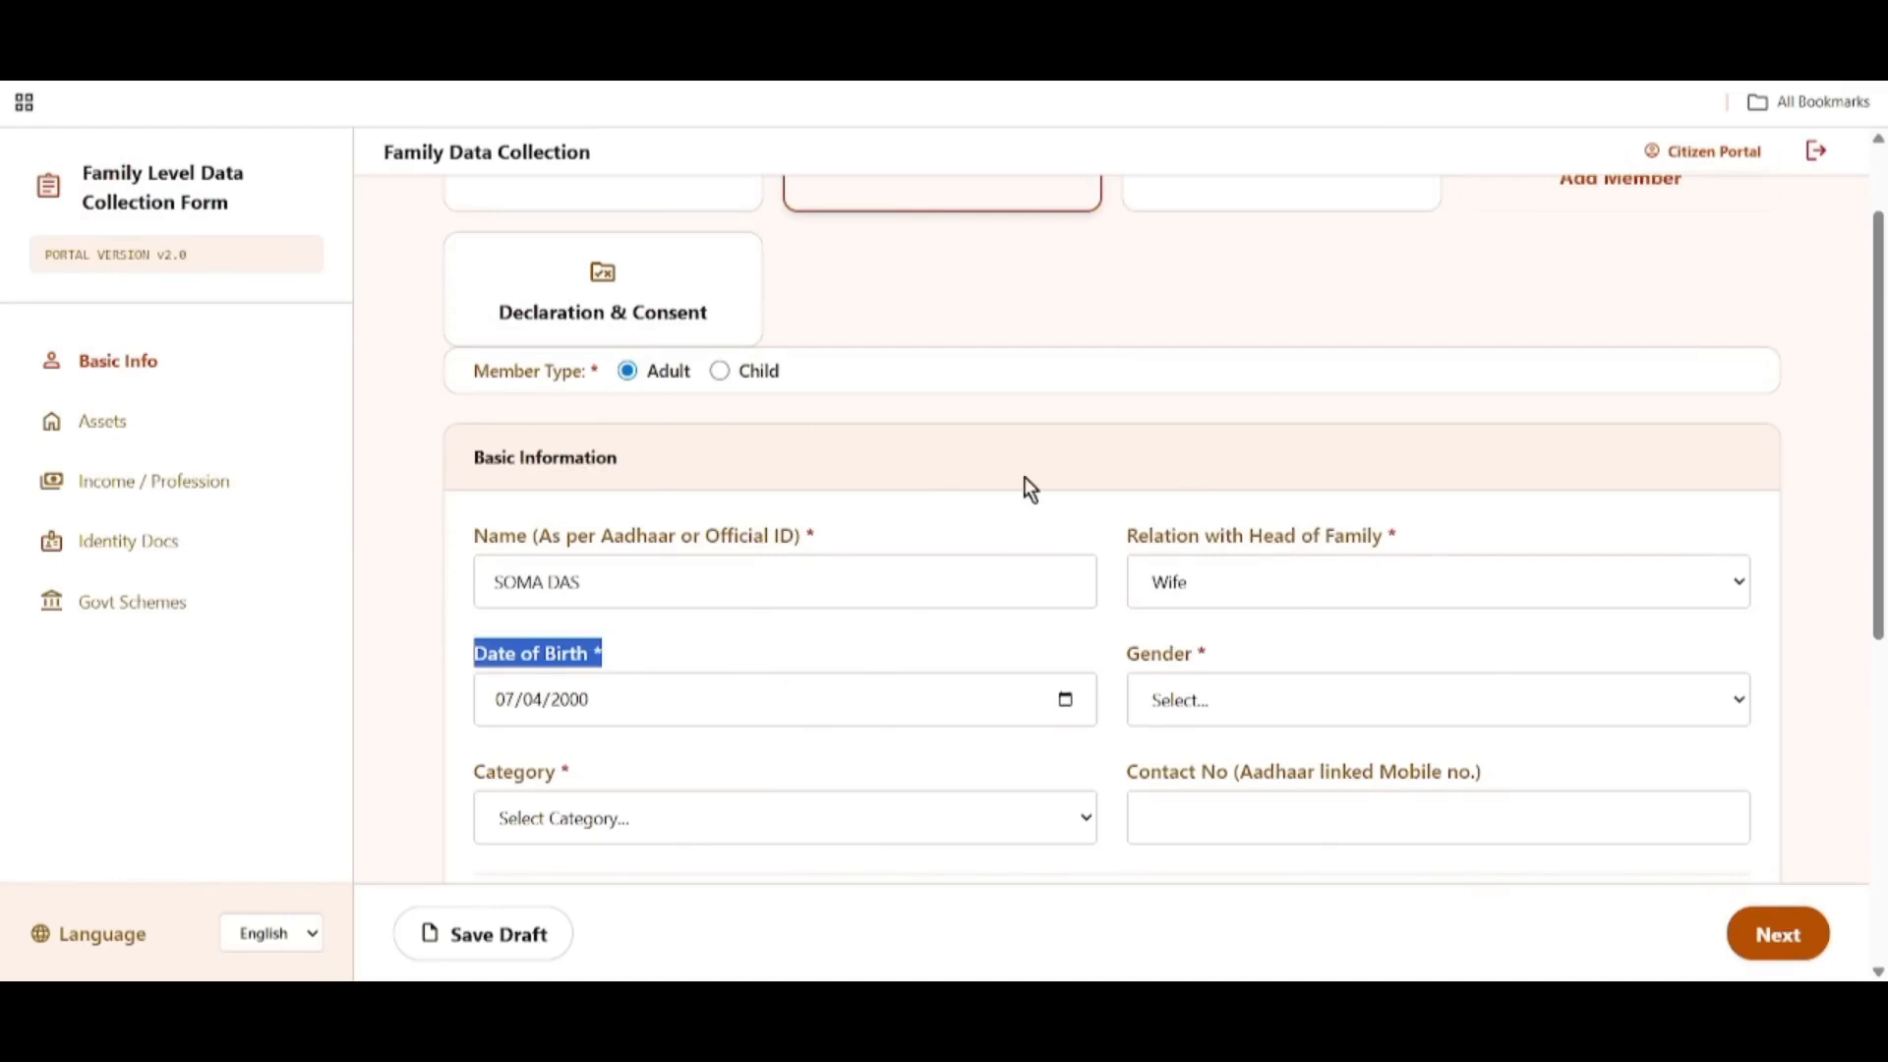
pyautogui.click(807, 630)
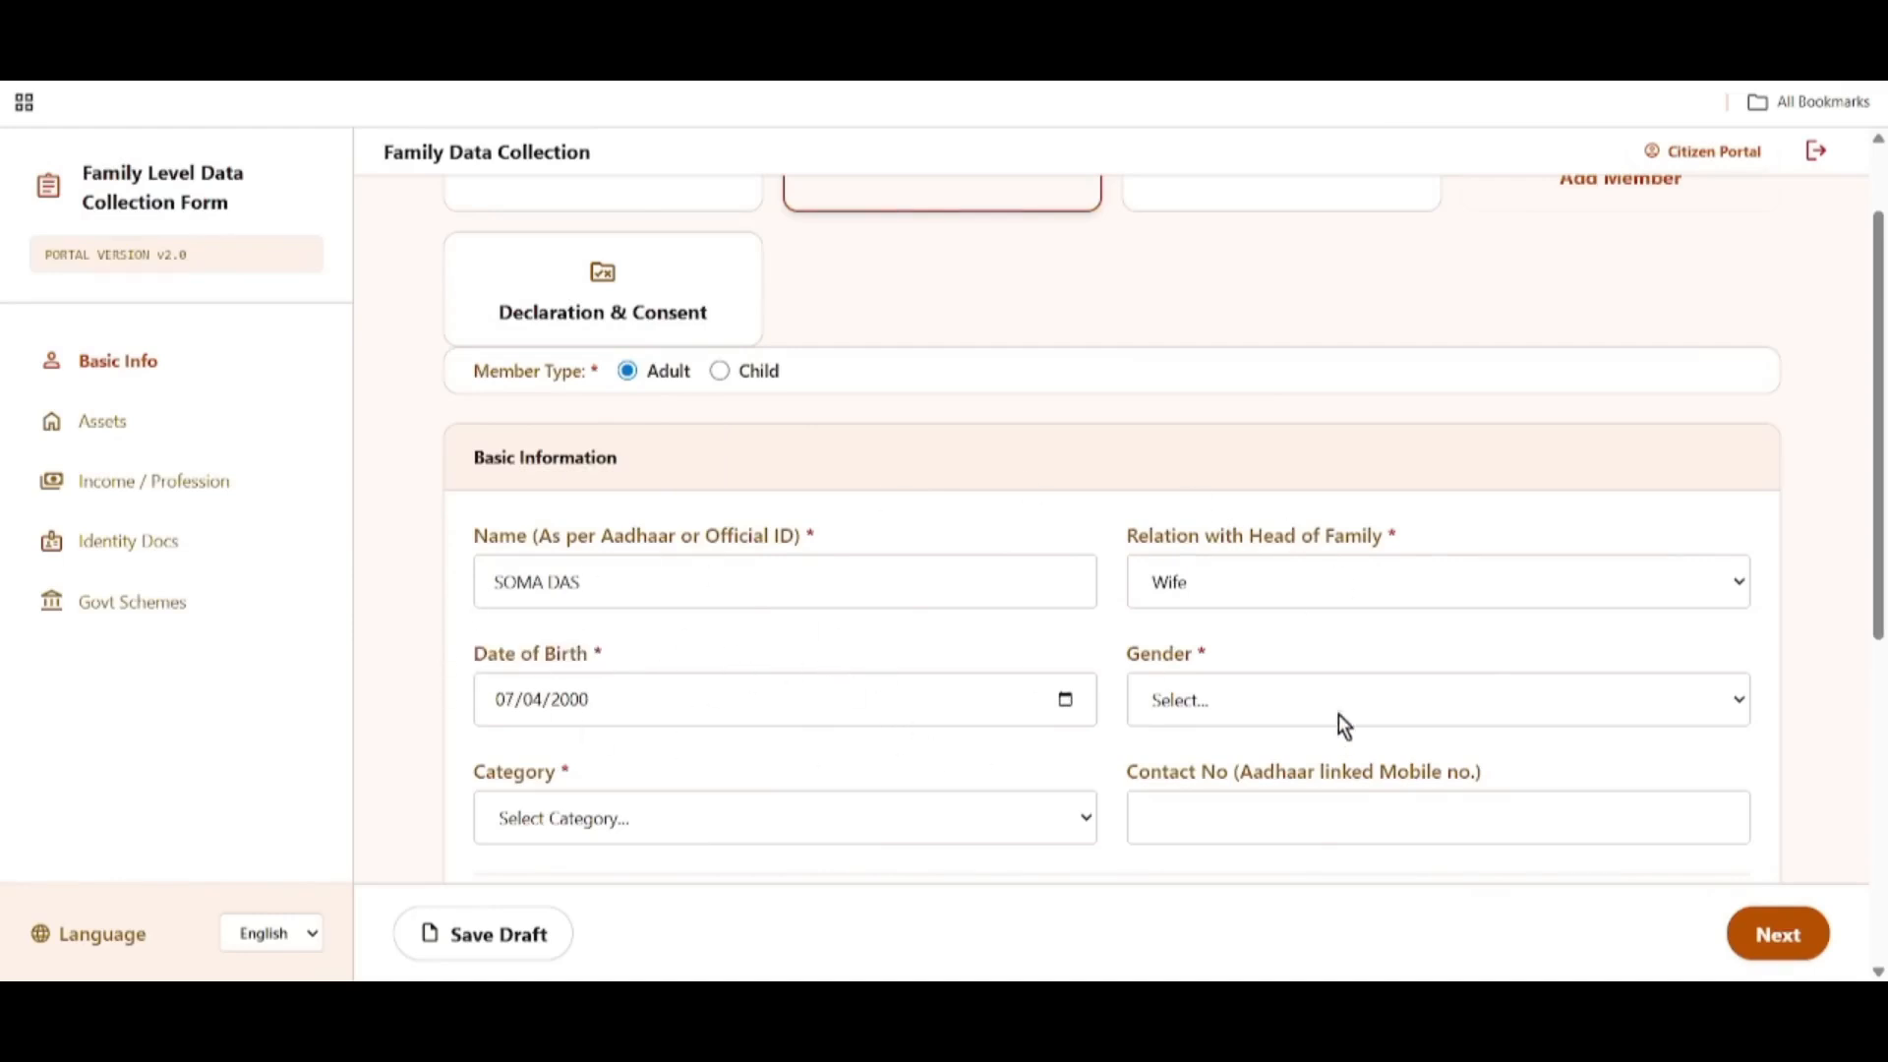
pyautogui.click(1196, 697)
pyautogui.click(1223, 809)
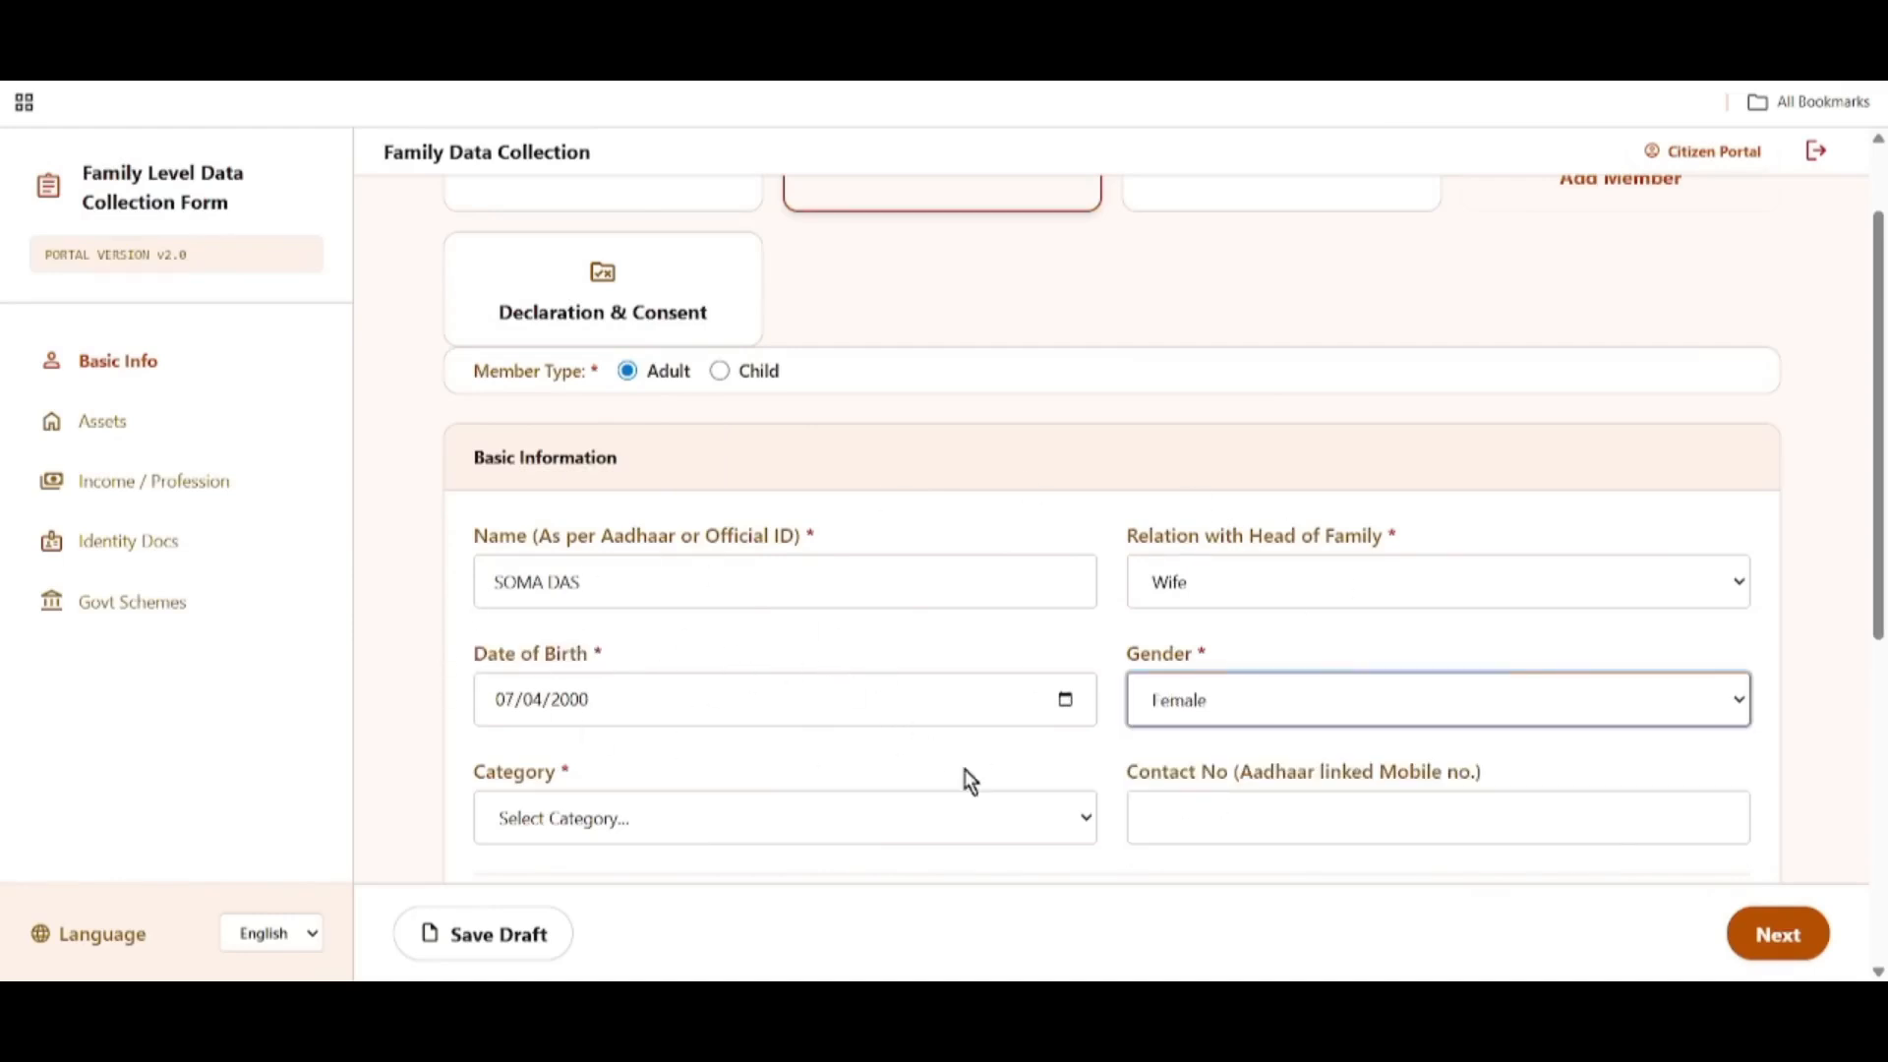
pyautogui.moveTo(476, 784); pyautogui.dragTo(584, 791)
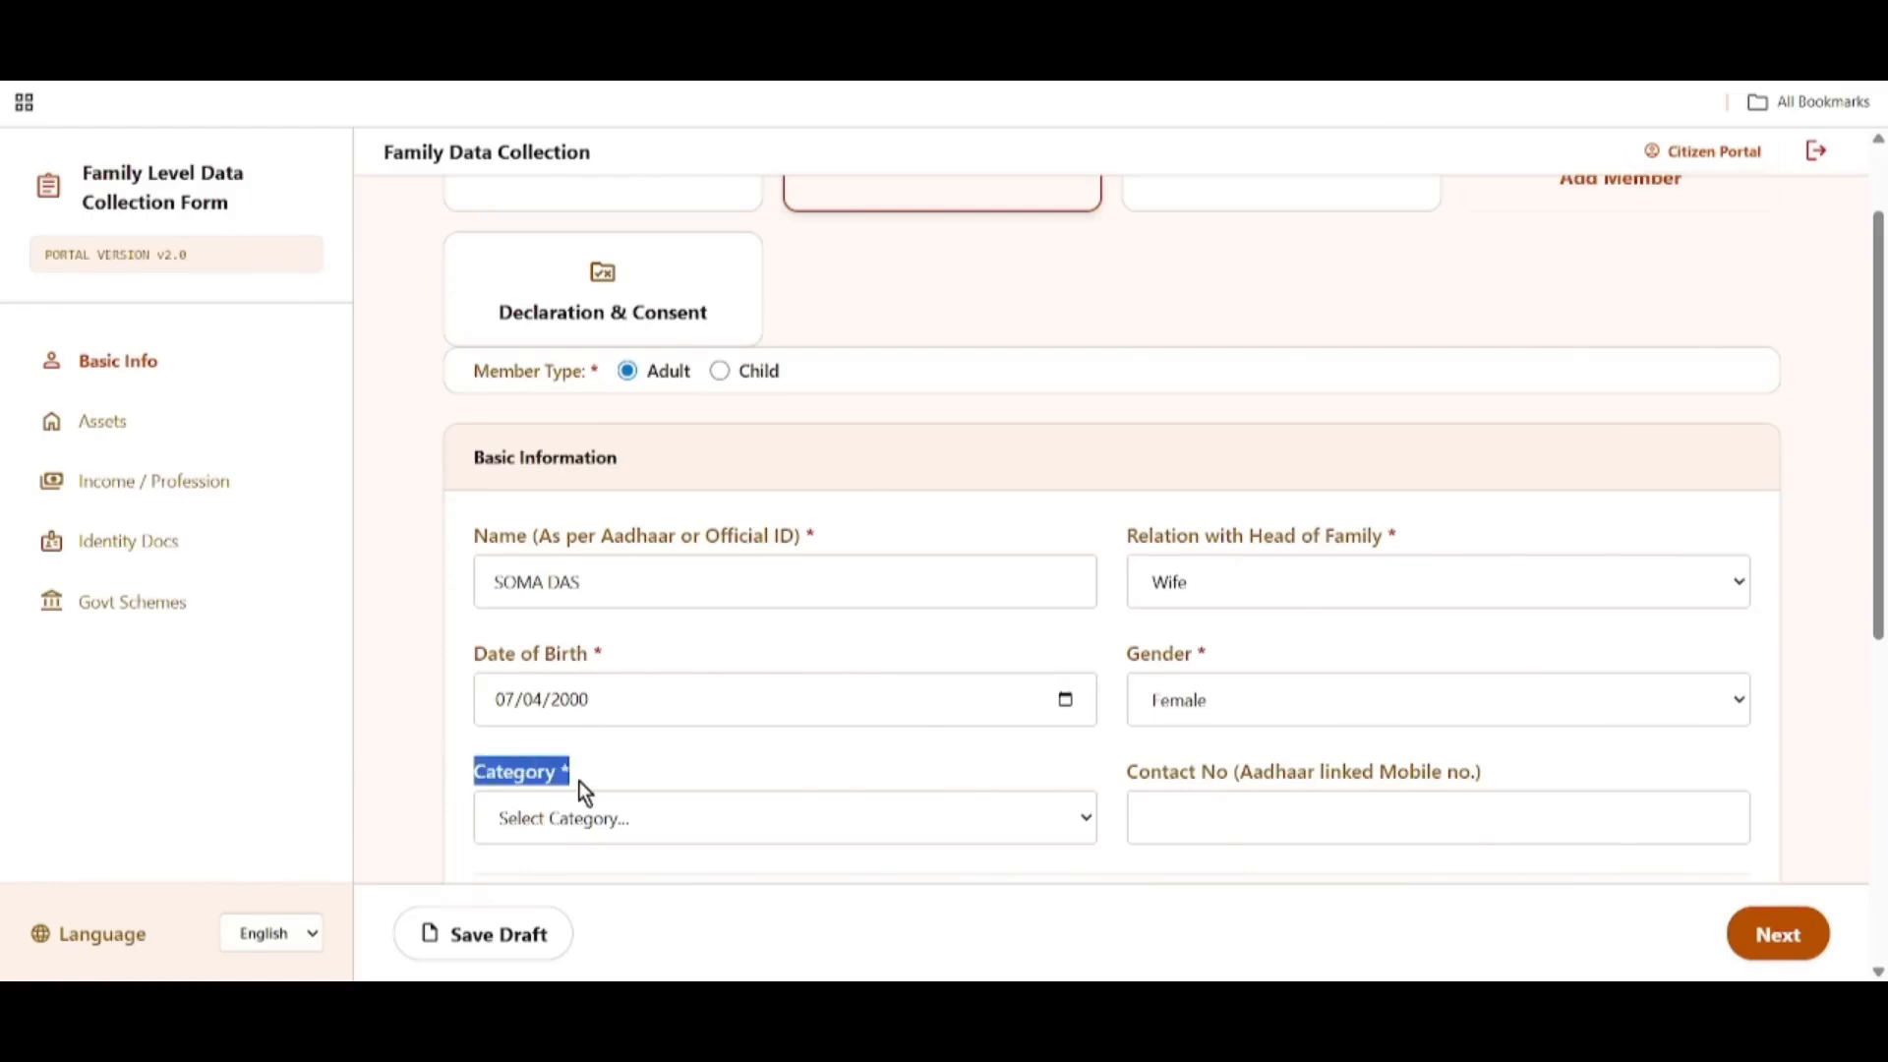
pyautogui.click(723, 831)
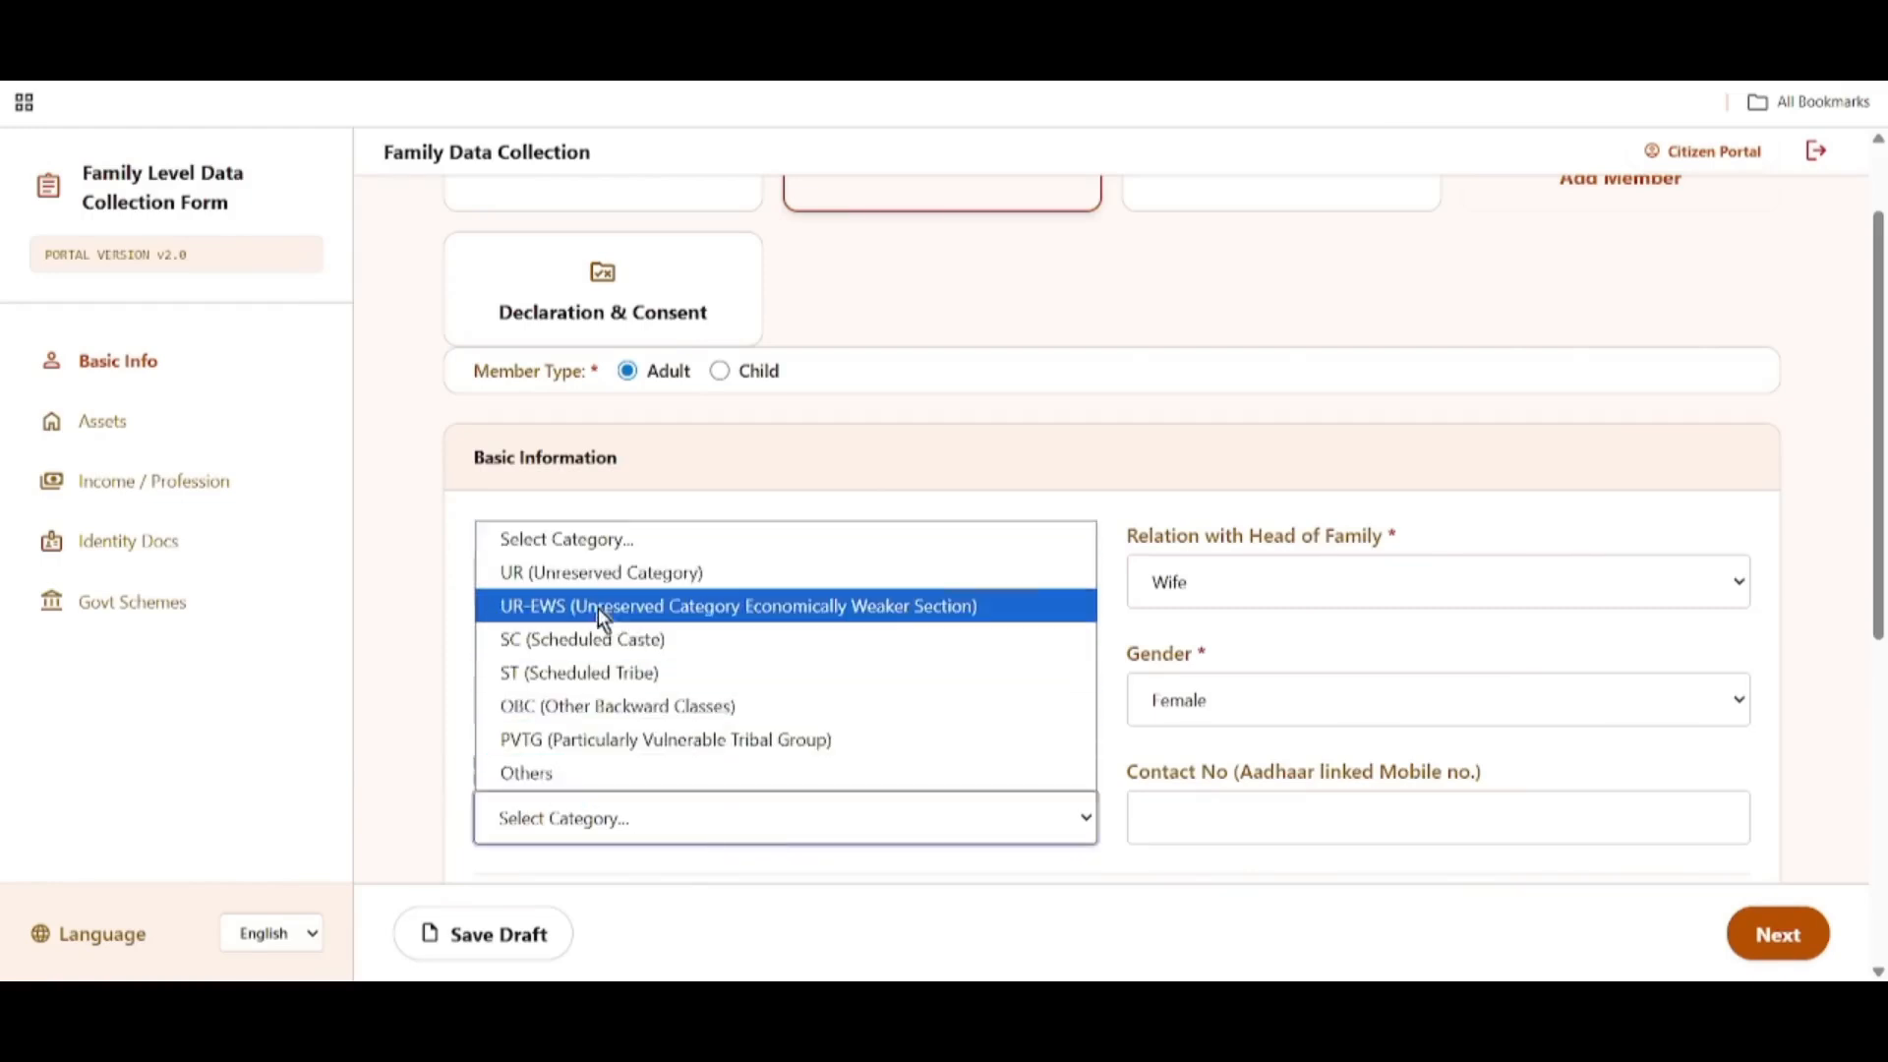
pyautogui.click(584, 573)
# Fill in the contact number and set disability status to No.
pyautogui.scroll(-1, 834, 751)
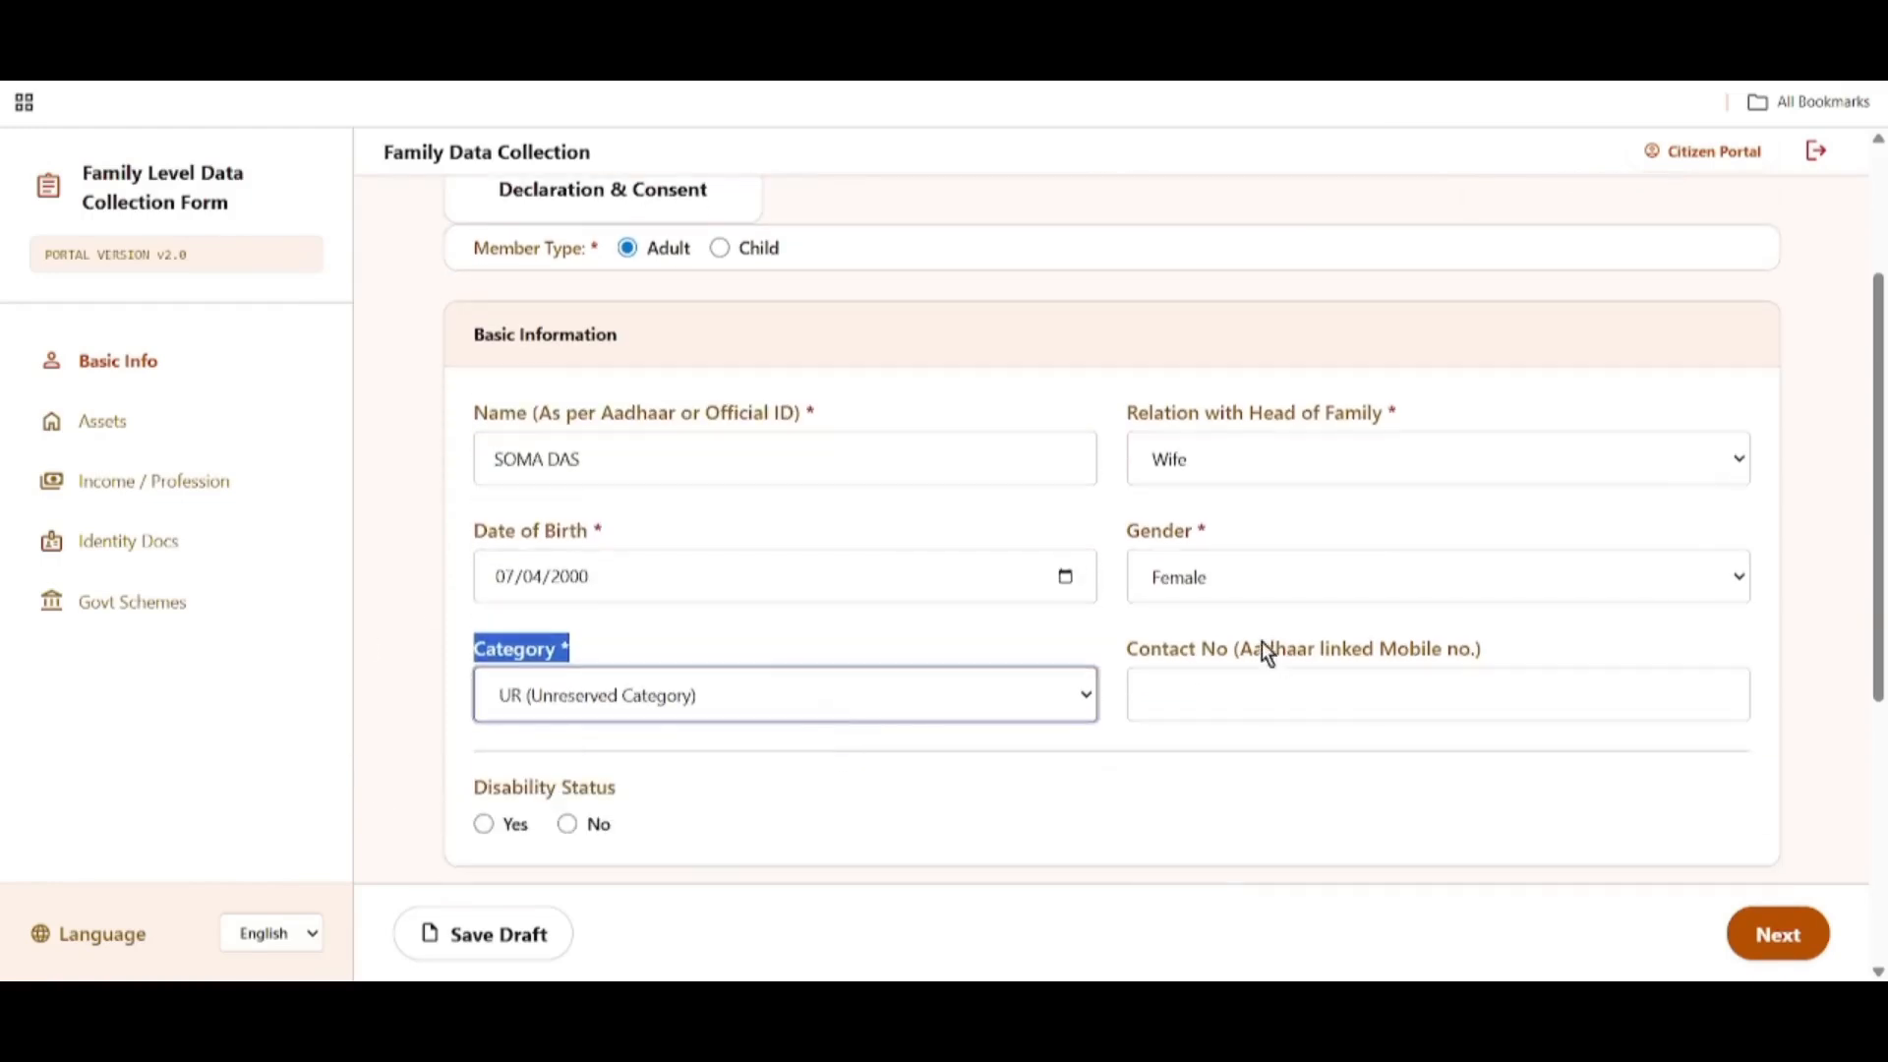
pyautogui.moveTo(1135, 641); pyautogui.dragTo(1383, 659)
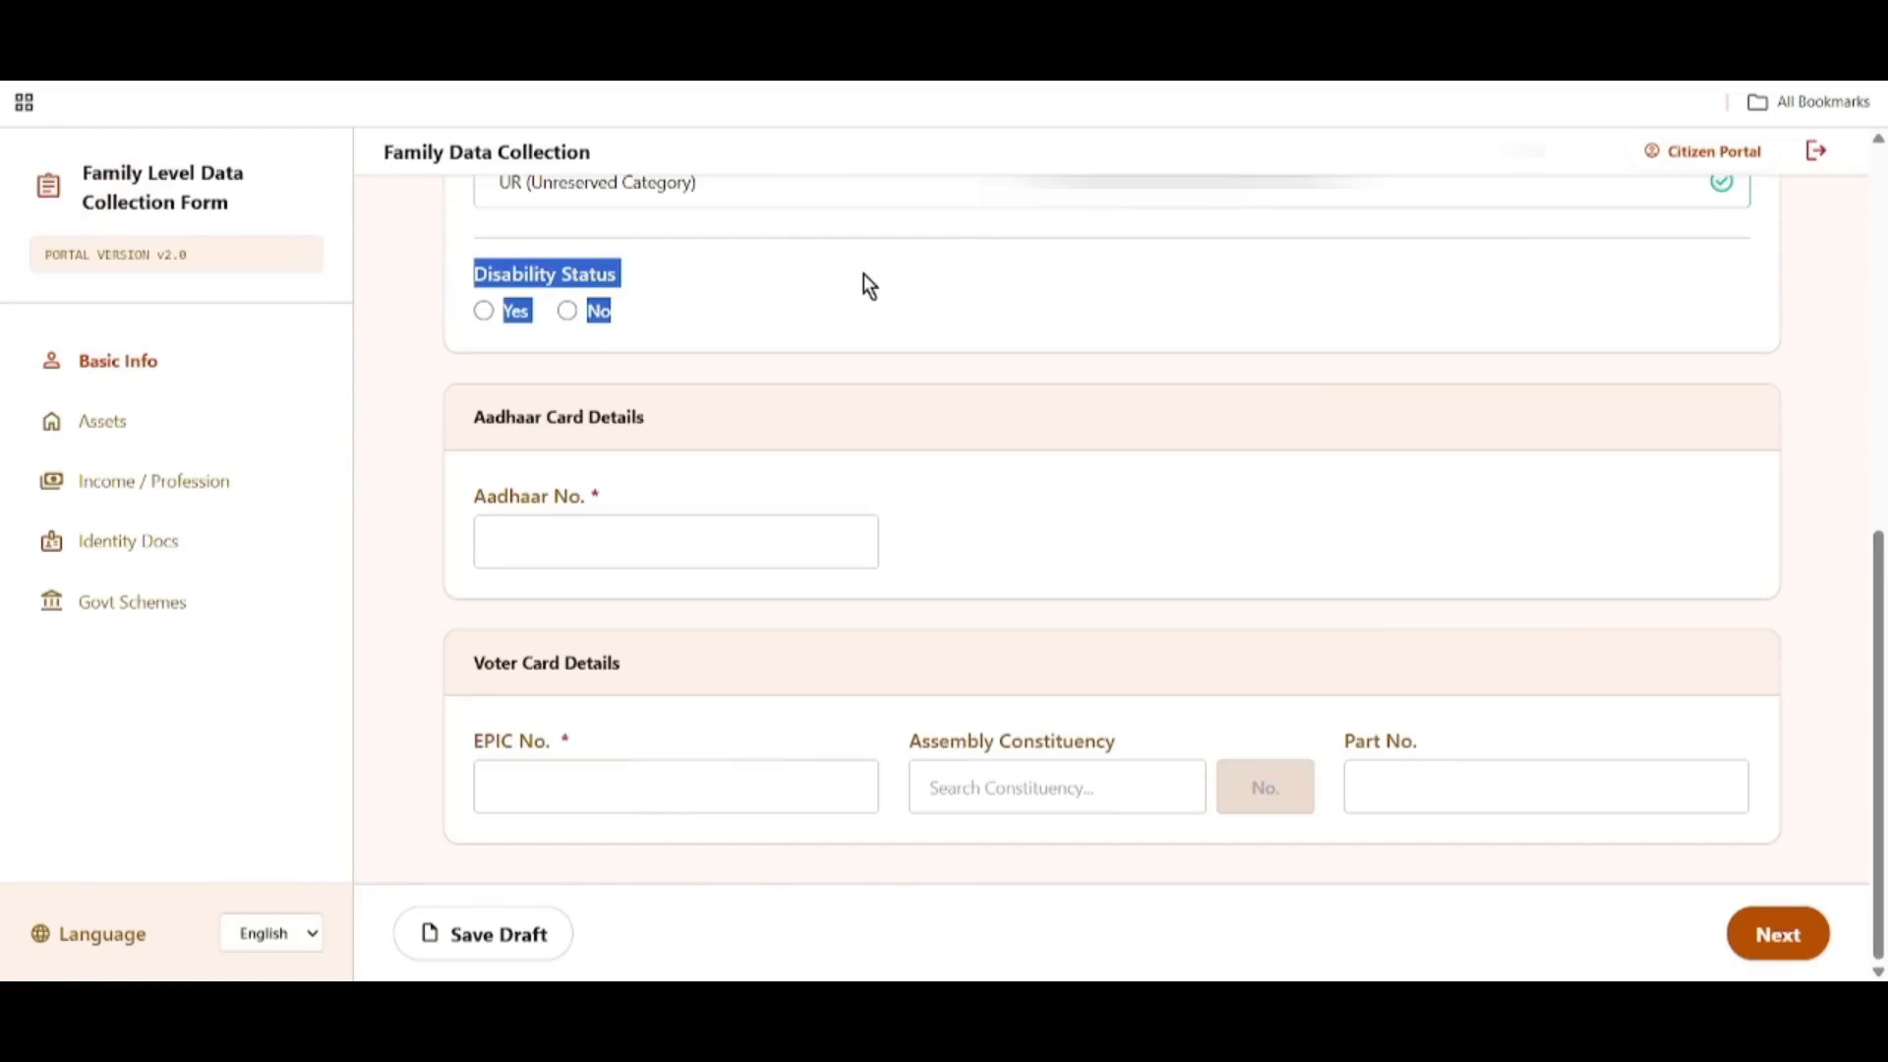
pyautogui.click(864, 273)
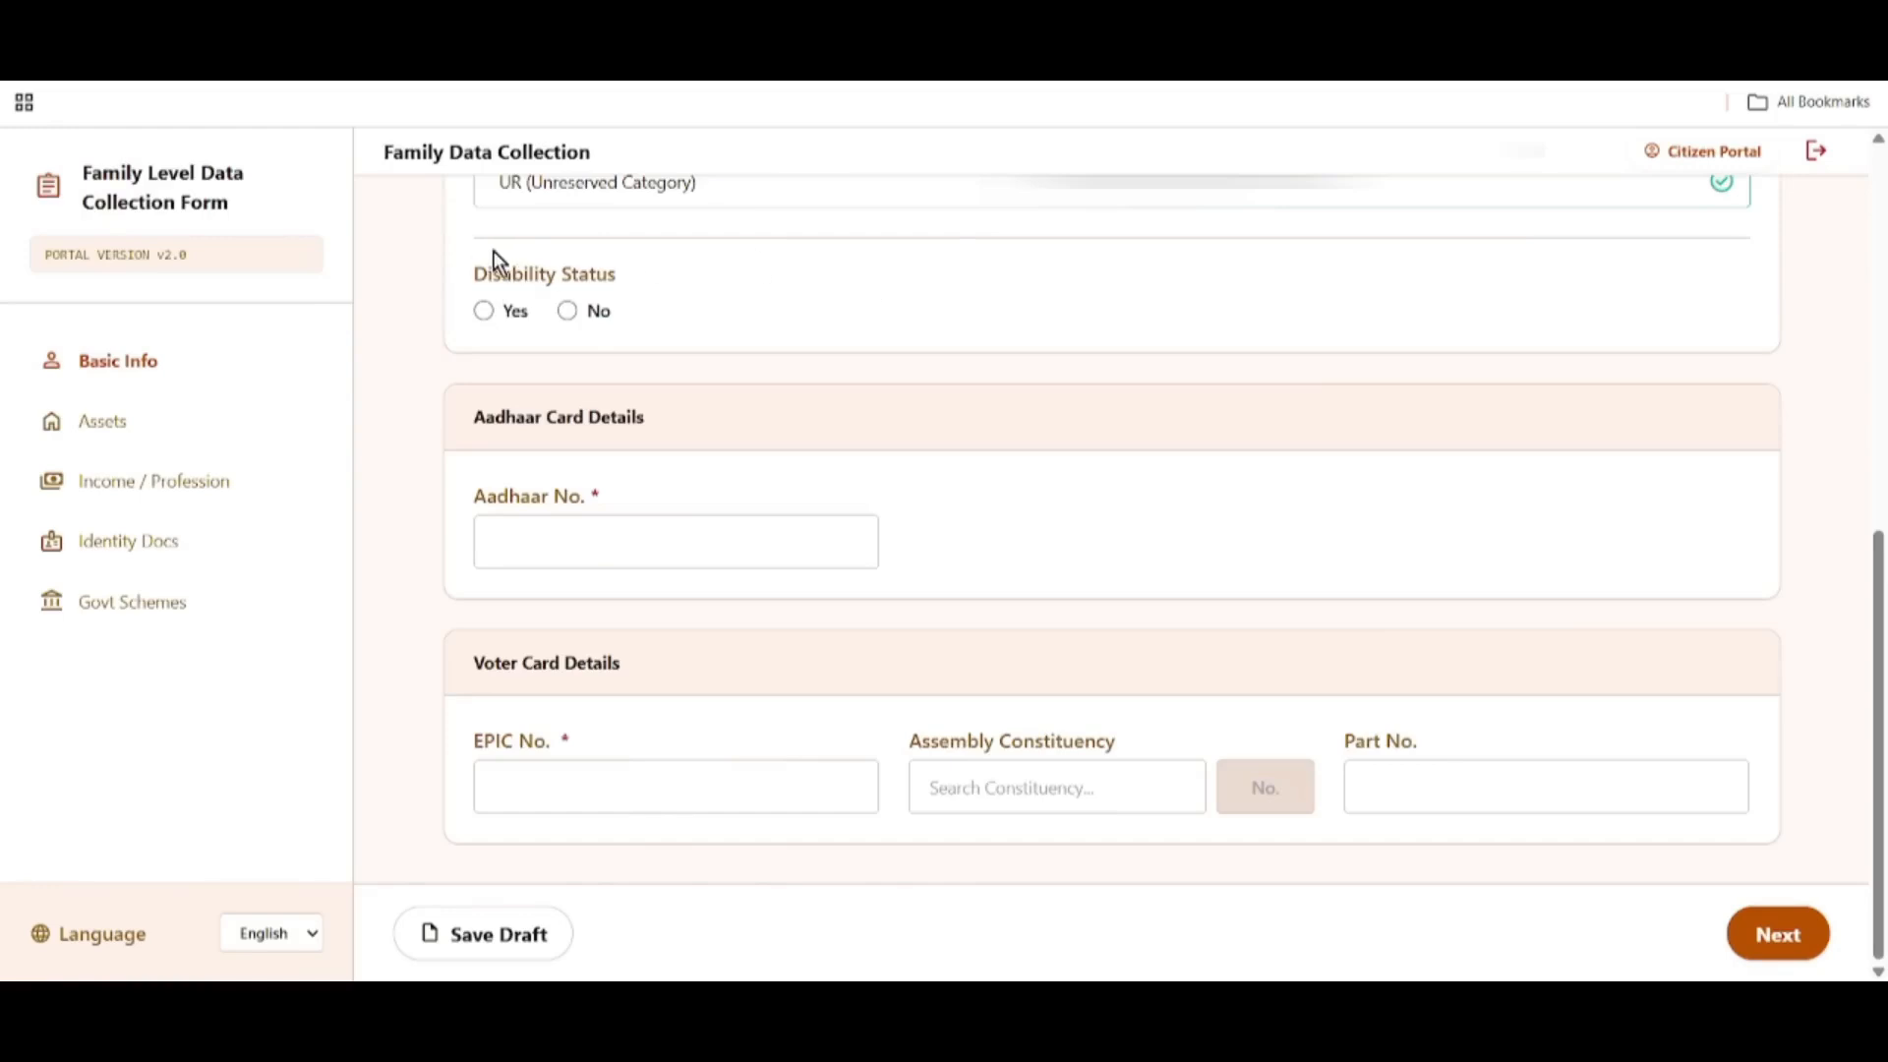
pyautogui.moveTo(579, 288); pyautogui.dragTo(938, 230)
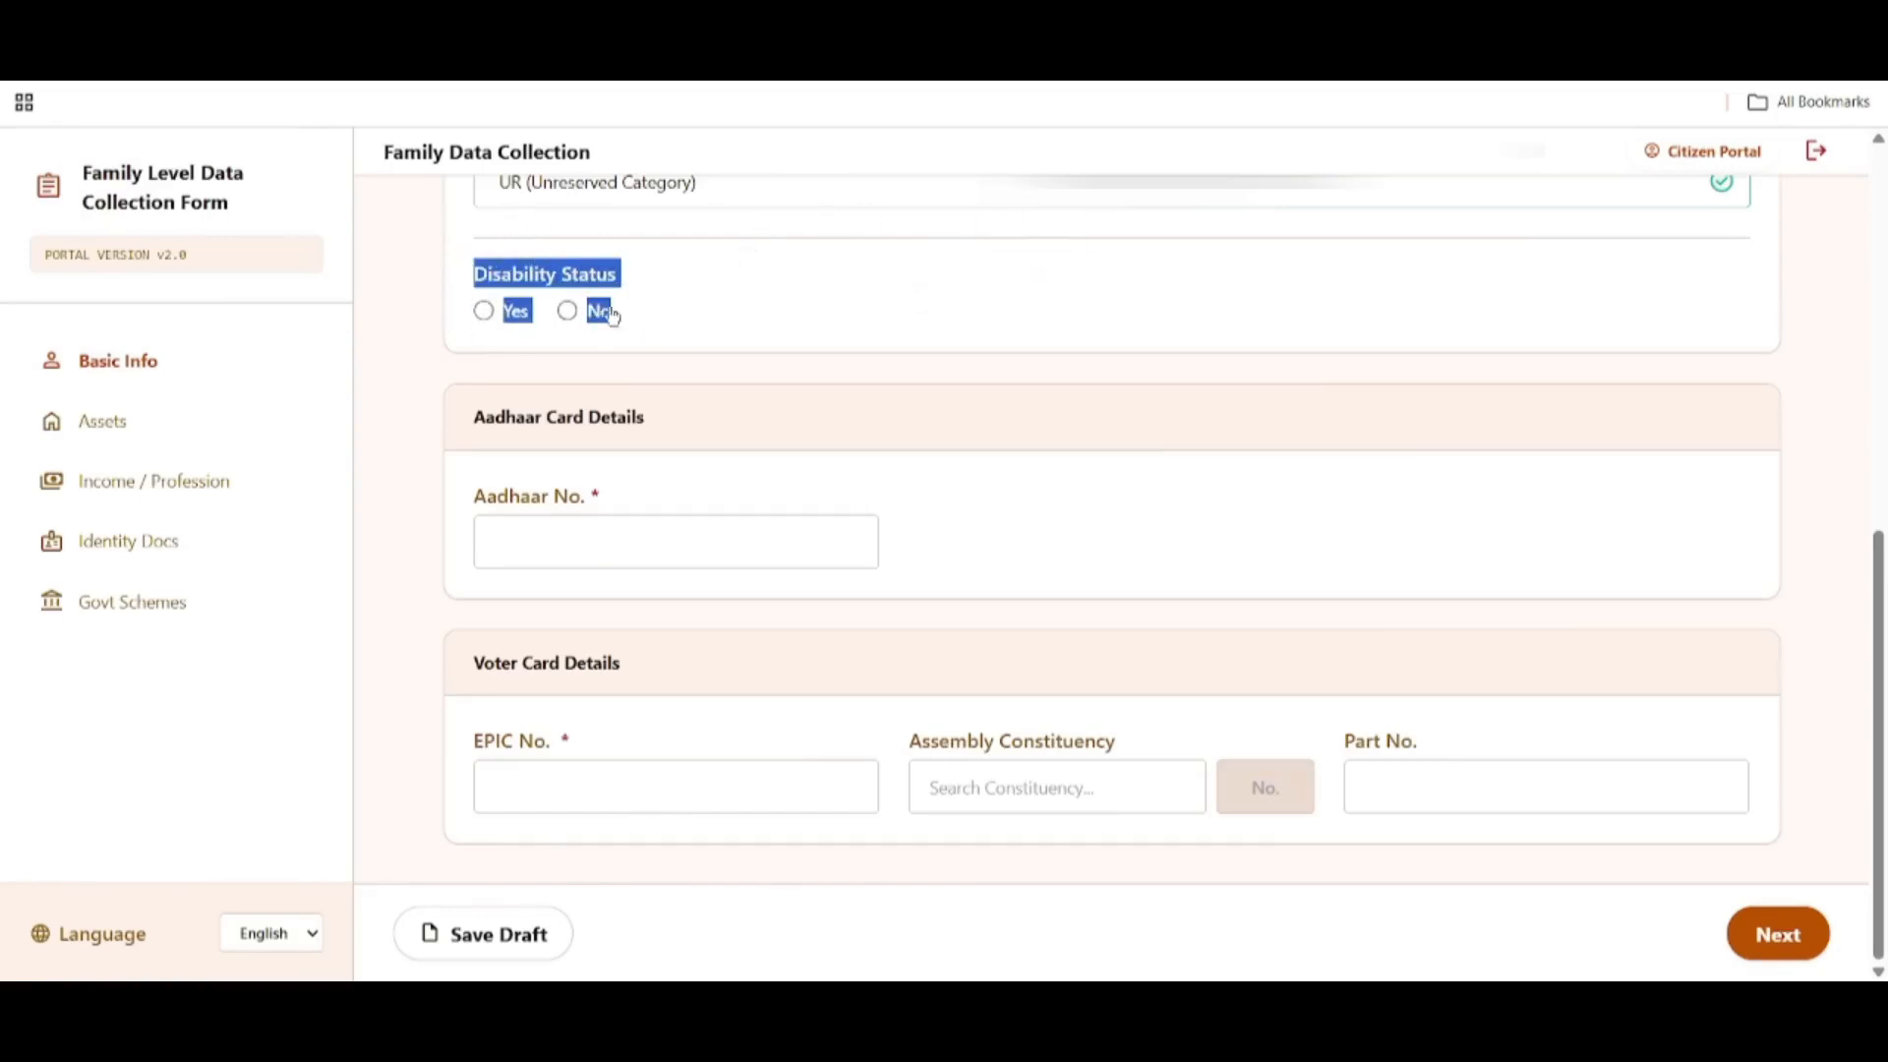
pyautogui.click(484, 311)
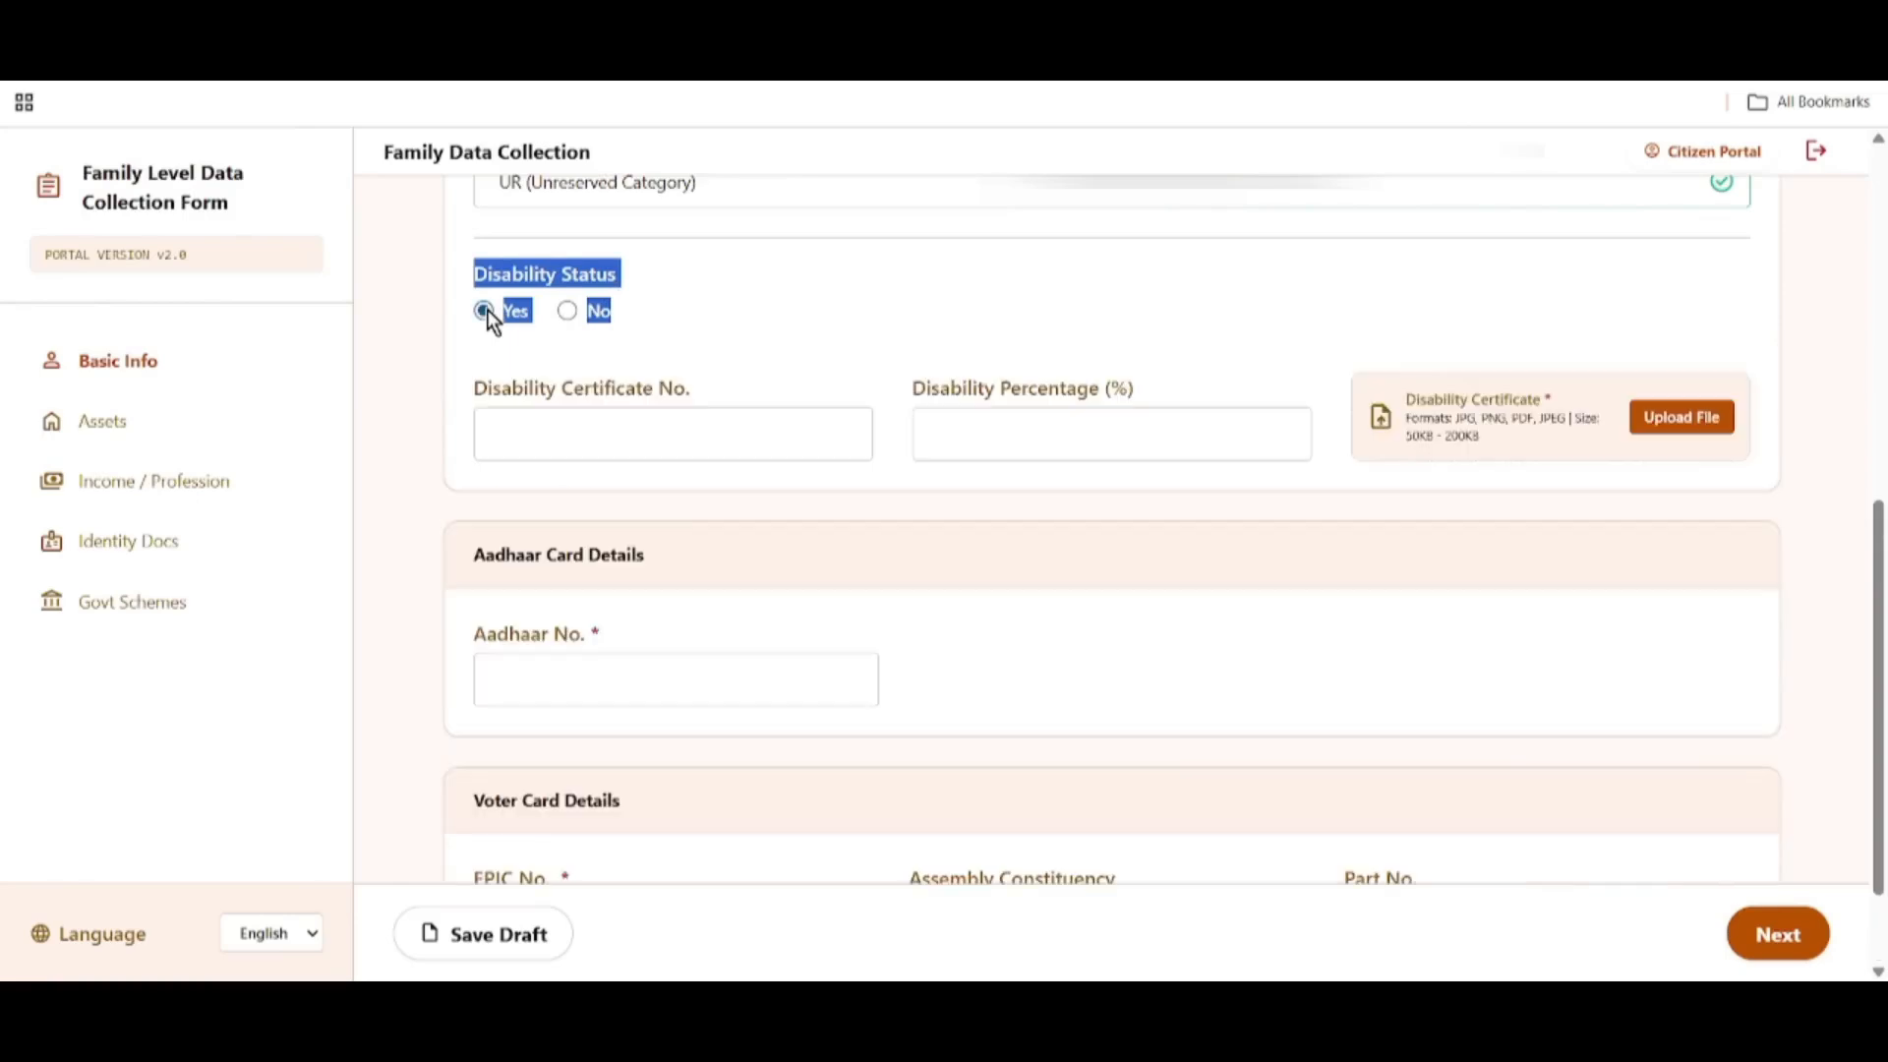
pyautogui.click(568, 312)
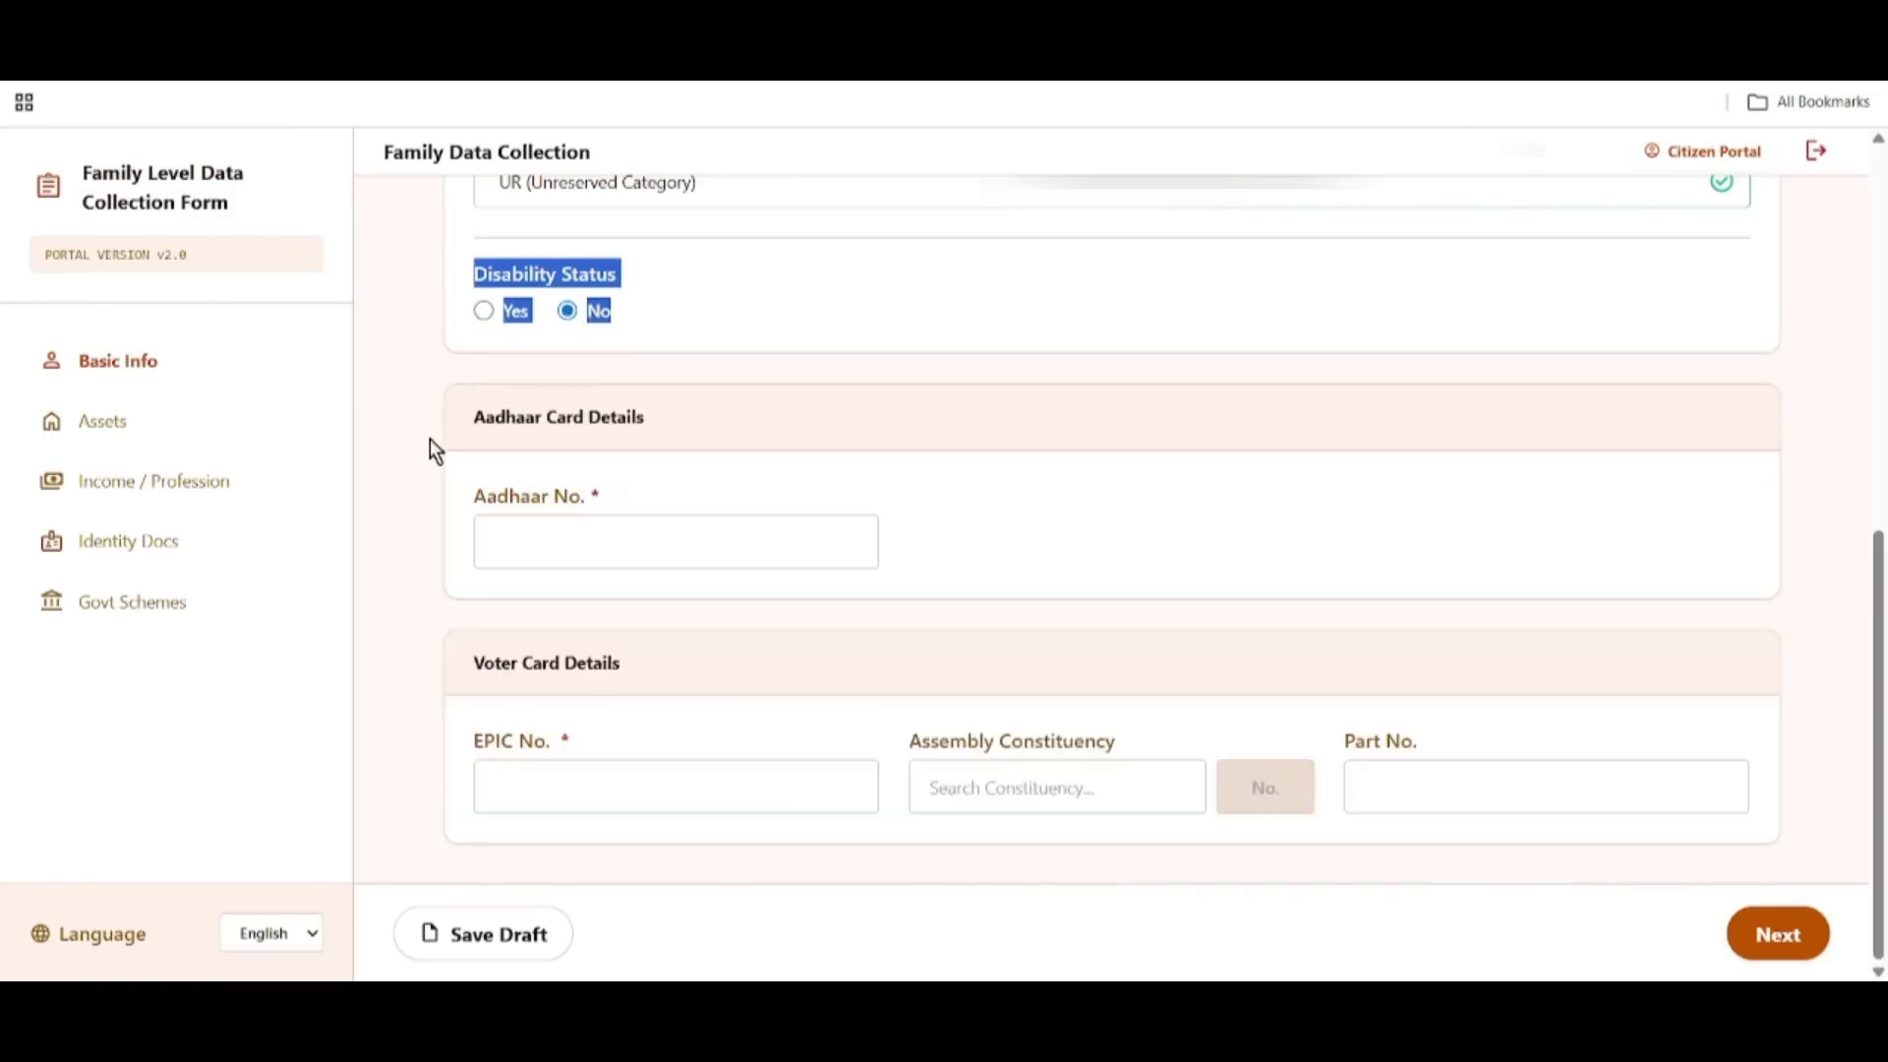
pyautogui.click(674, 400)
# Enter the Aadhaar number and upload the Aadhaar card document.
pyautogui.moveTo(472, 417); pyautogui.dragTo(689, 439)
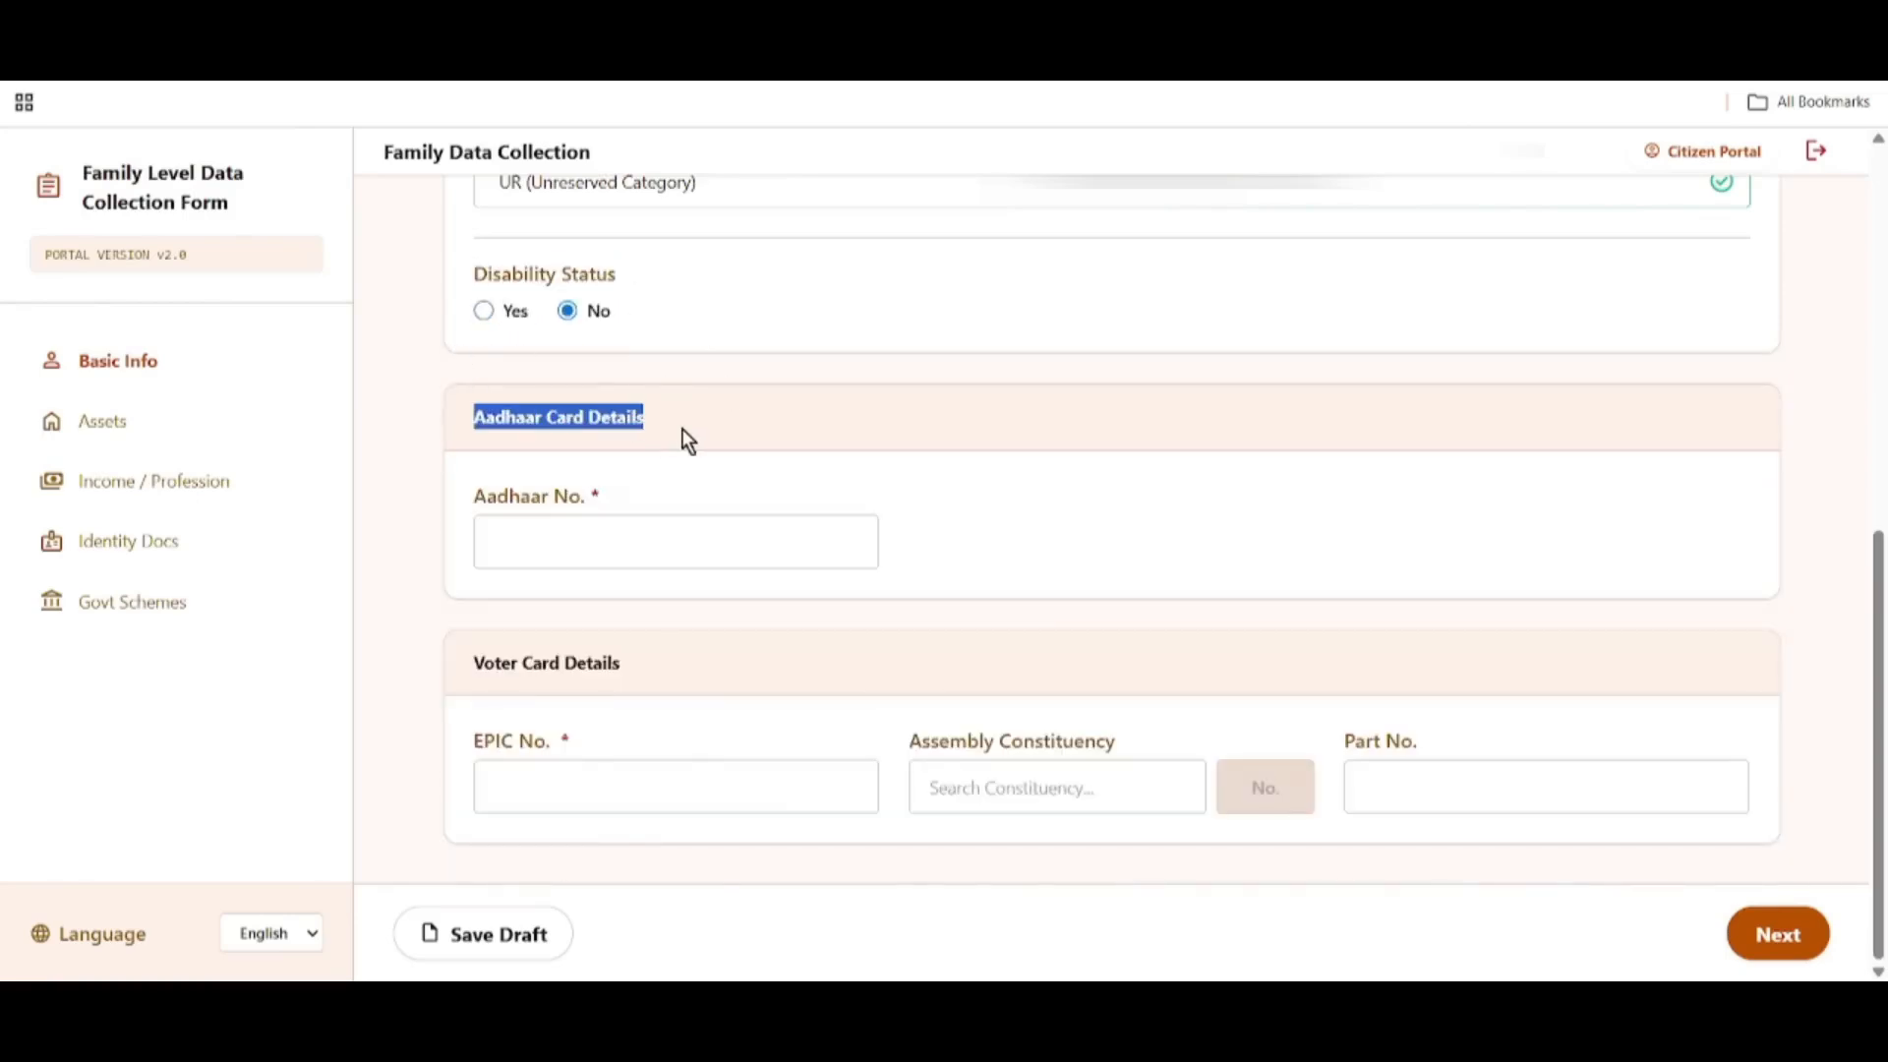
pyautogui.moveTo(486, 482); pyautogui.dragTo(847, 518)
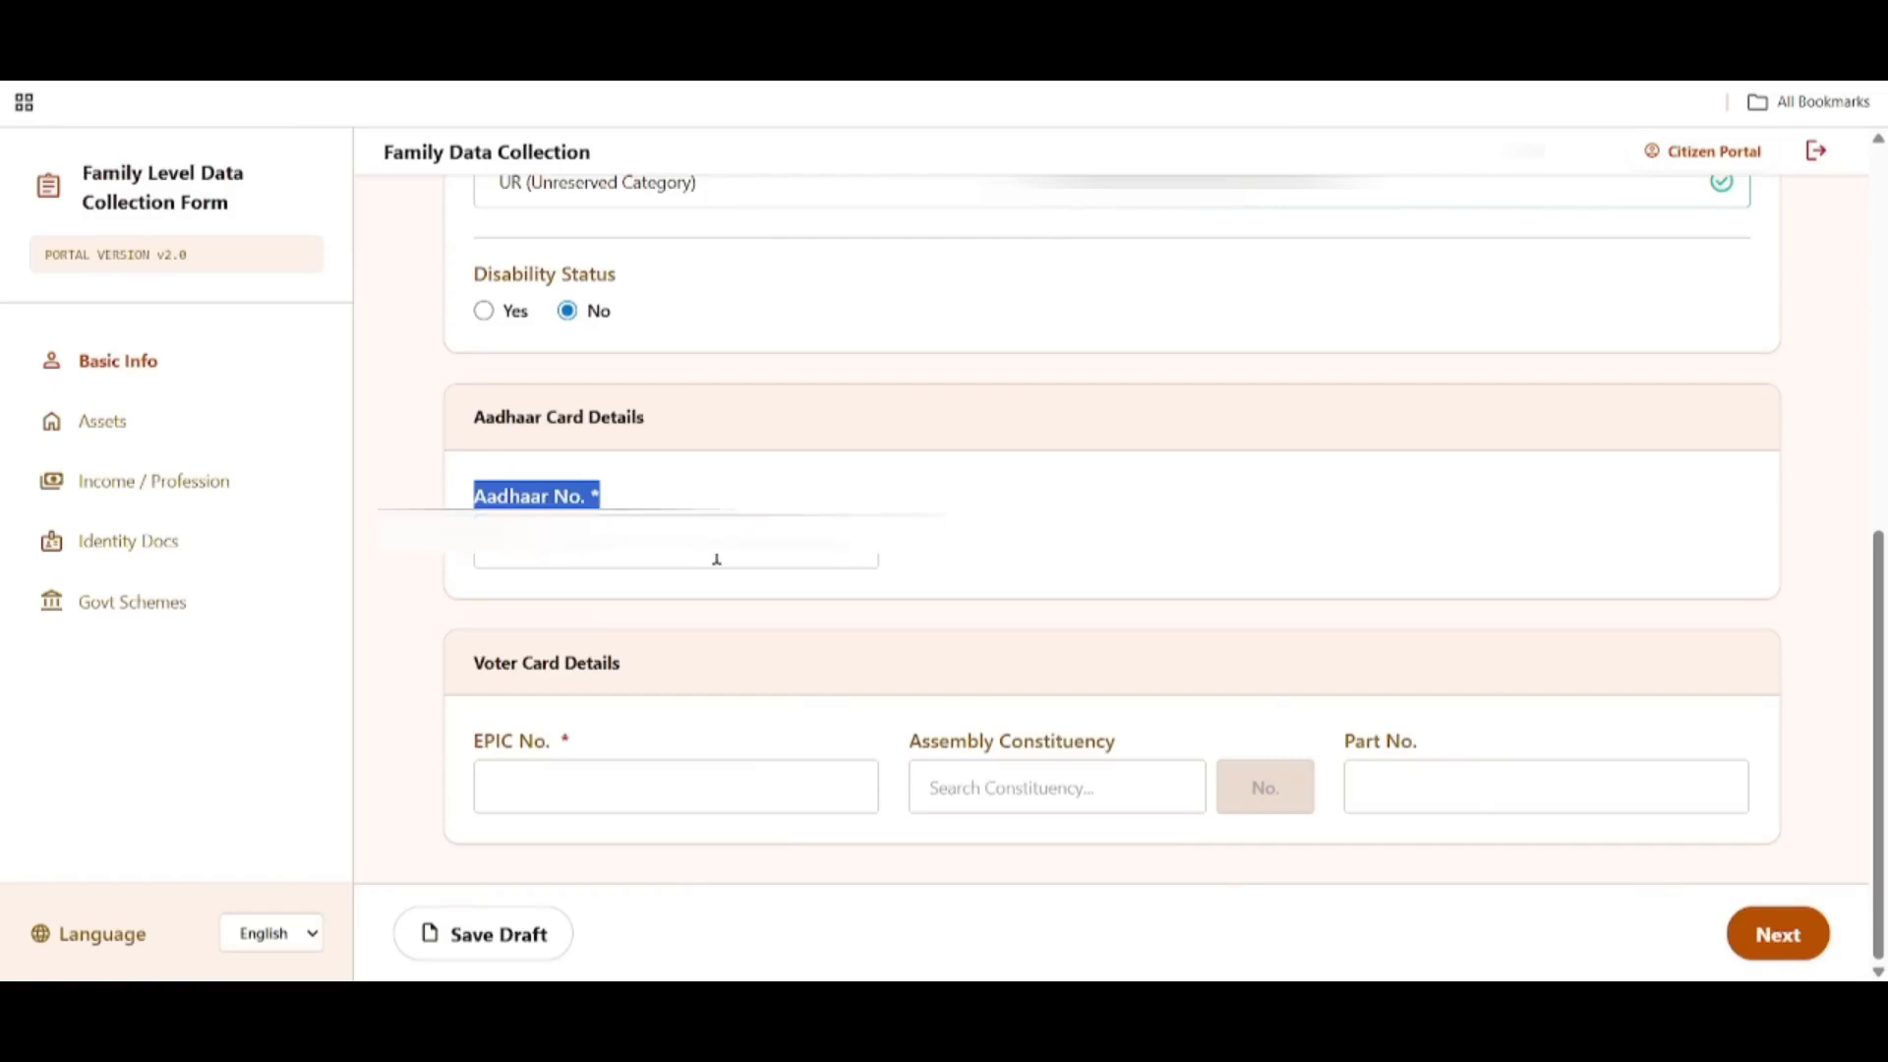
pyautogui.click(676, 559)
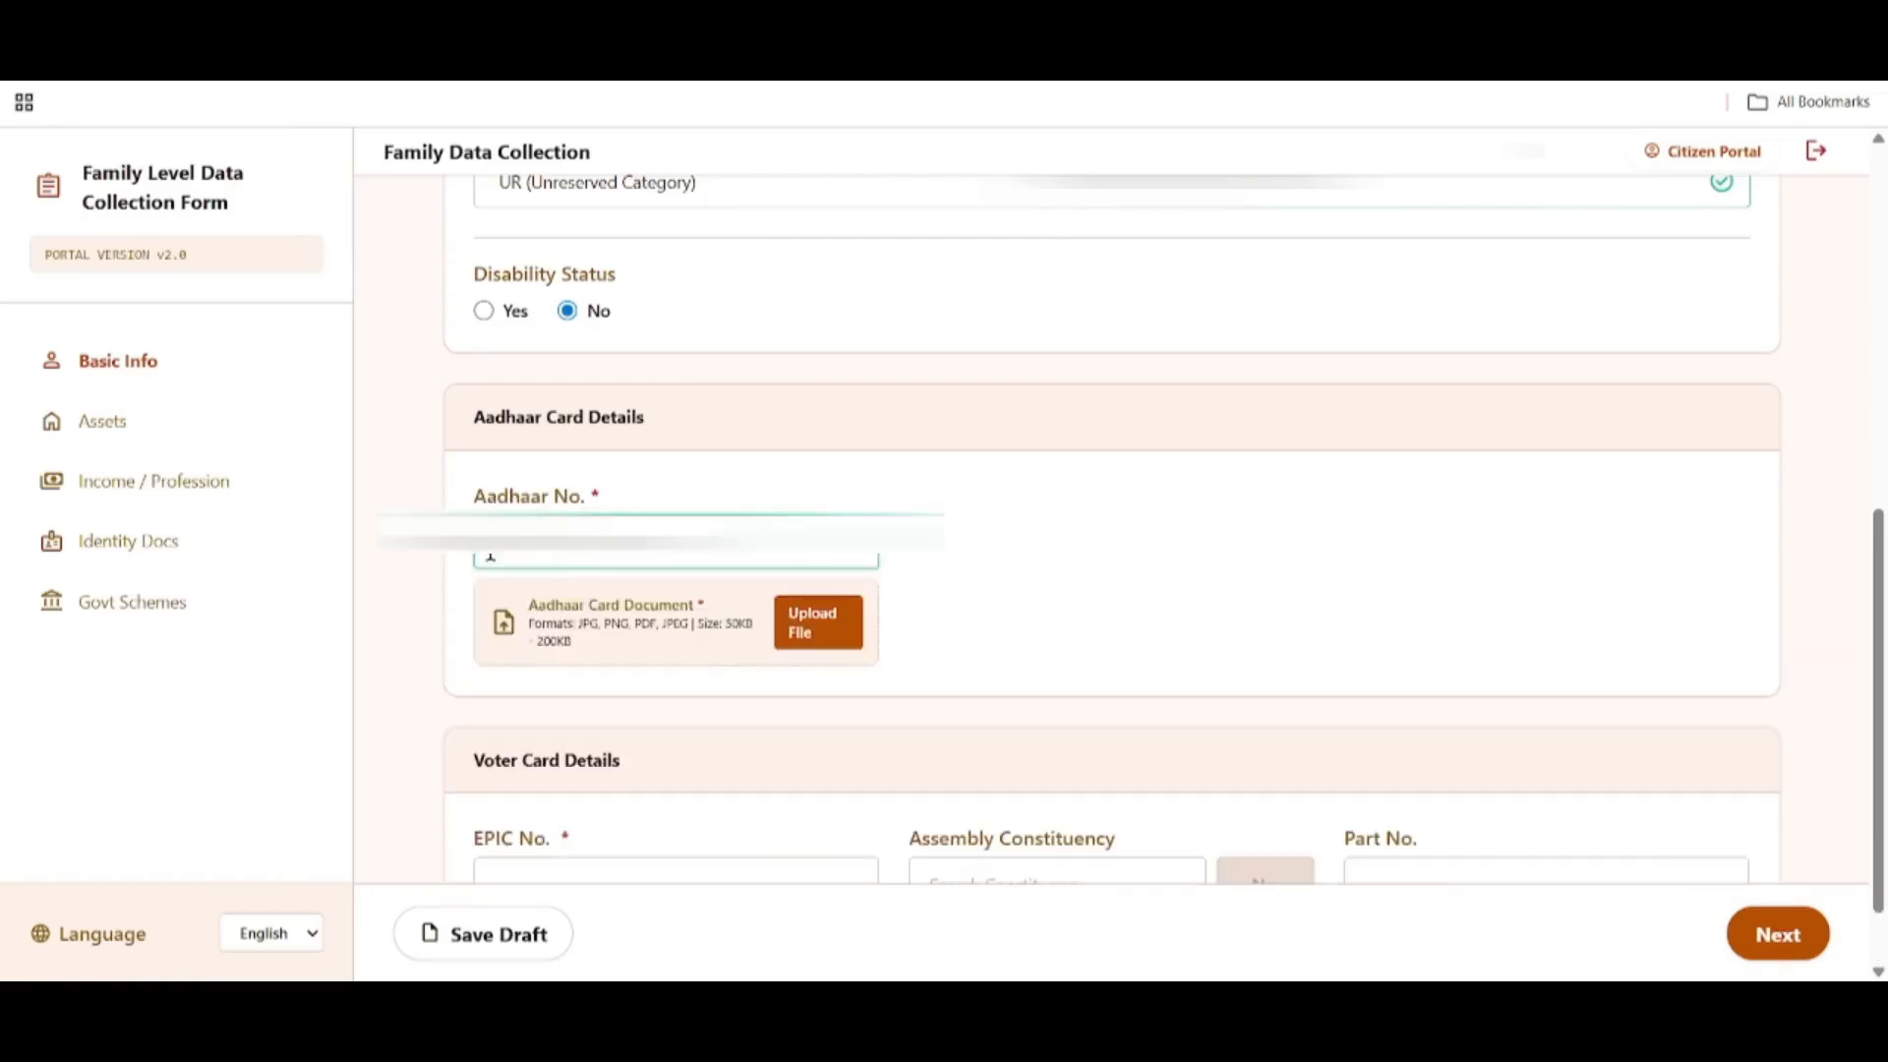
pyautogui.moveTo(539, 602); pyautogui.dragTo(721, 626)
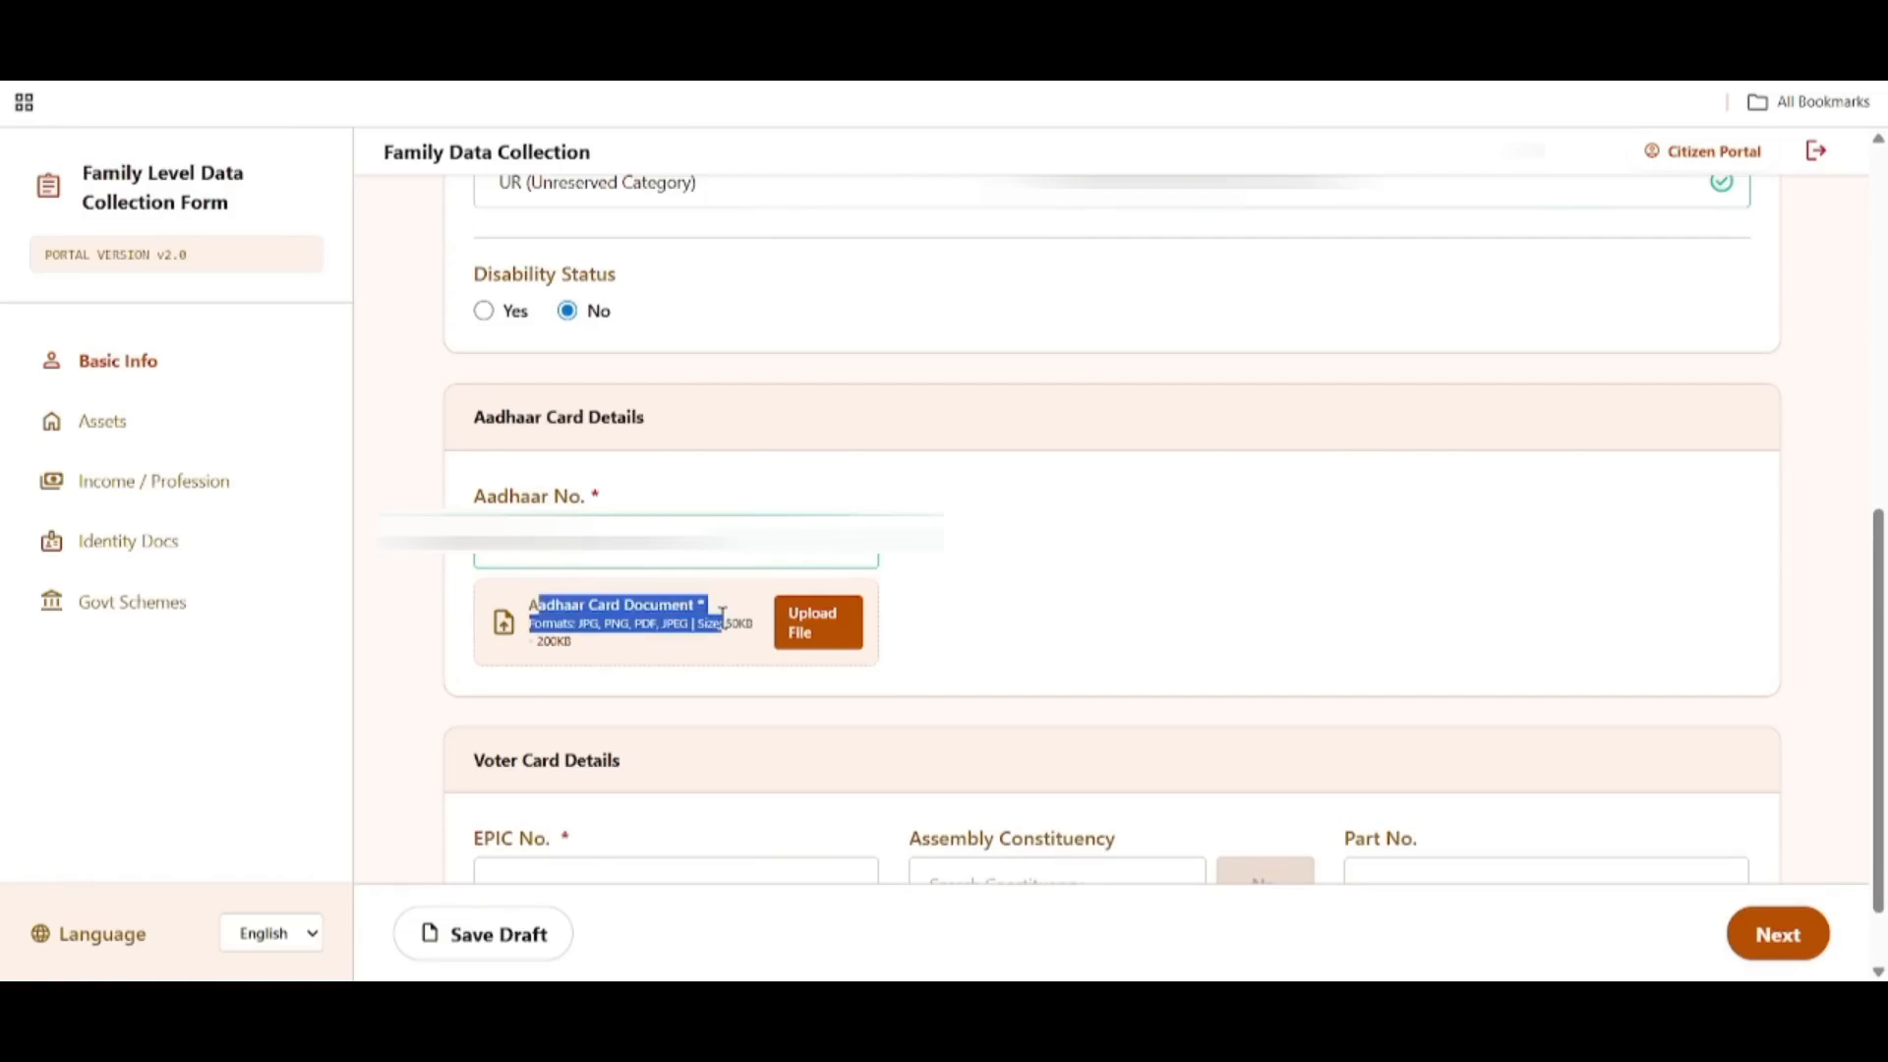
pyautogui.click(600, 650)
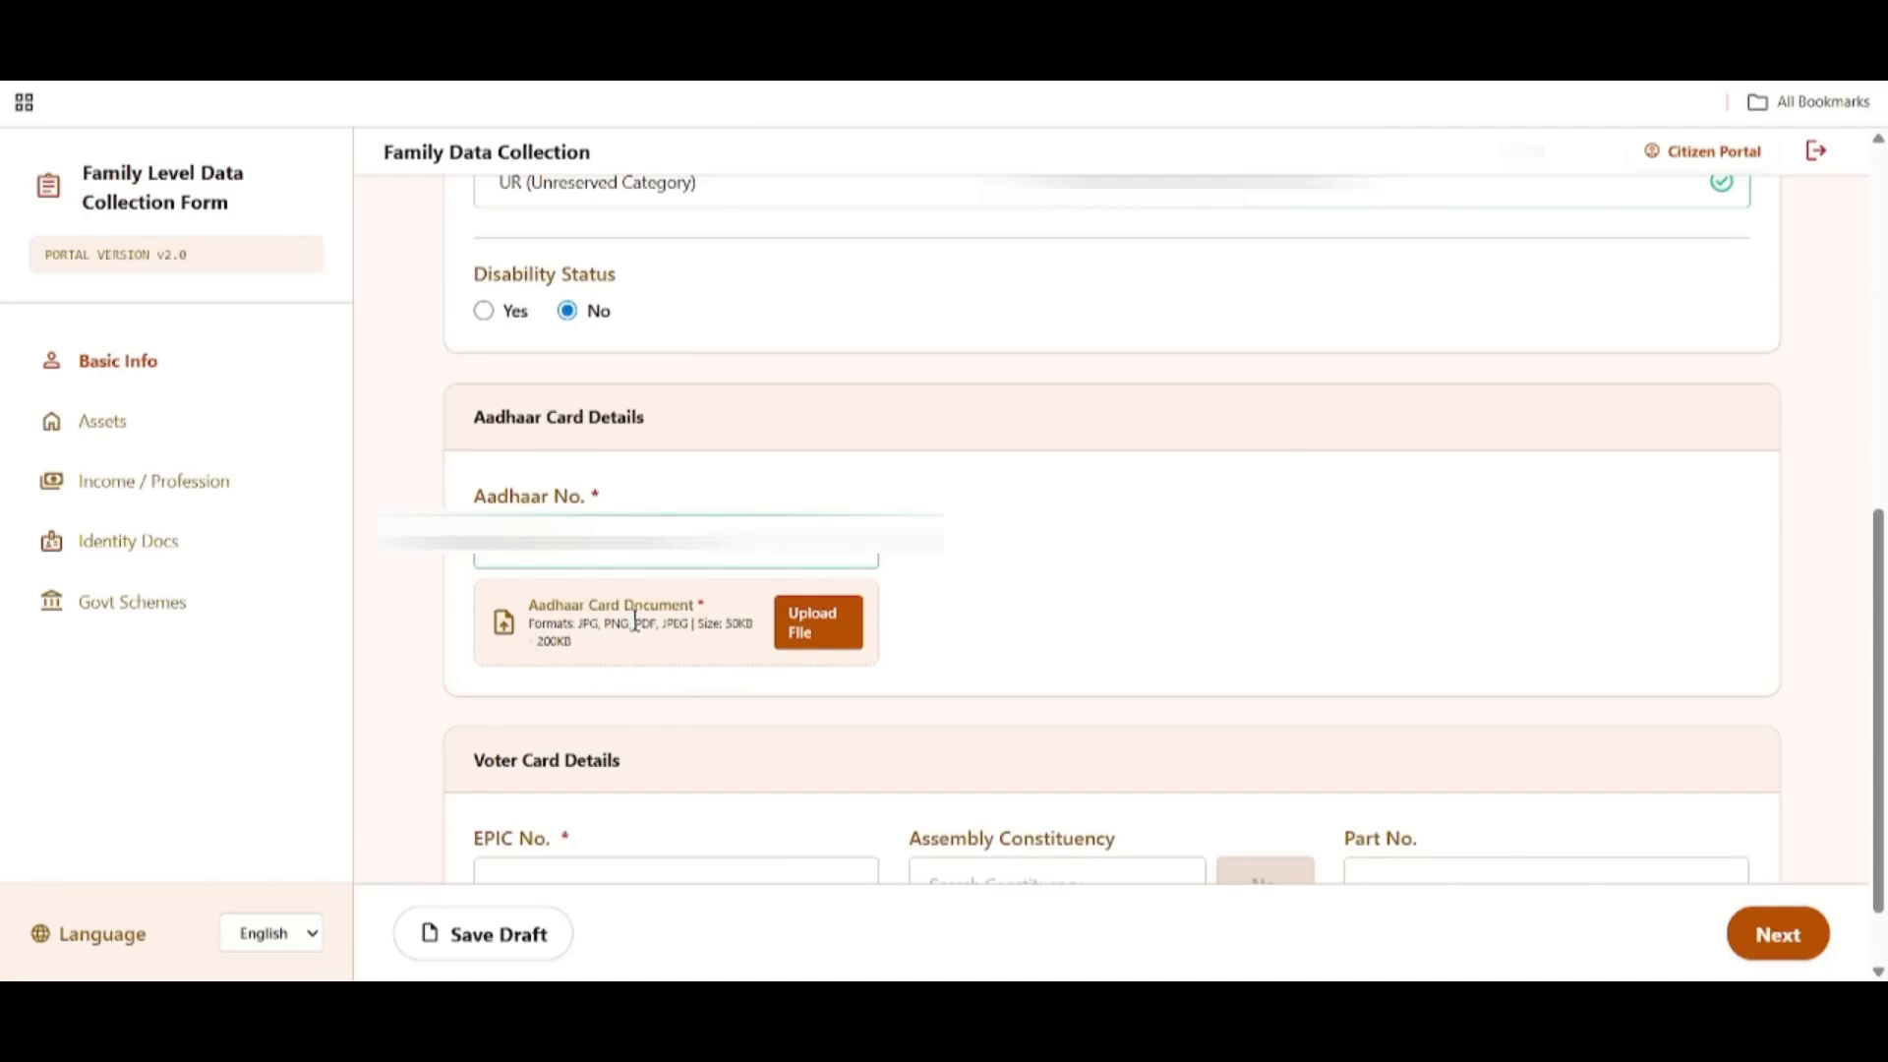
pyautogui.click(819, 642)
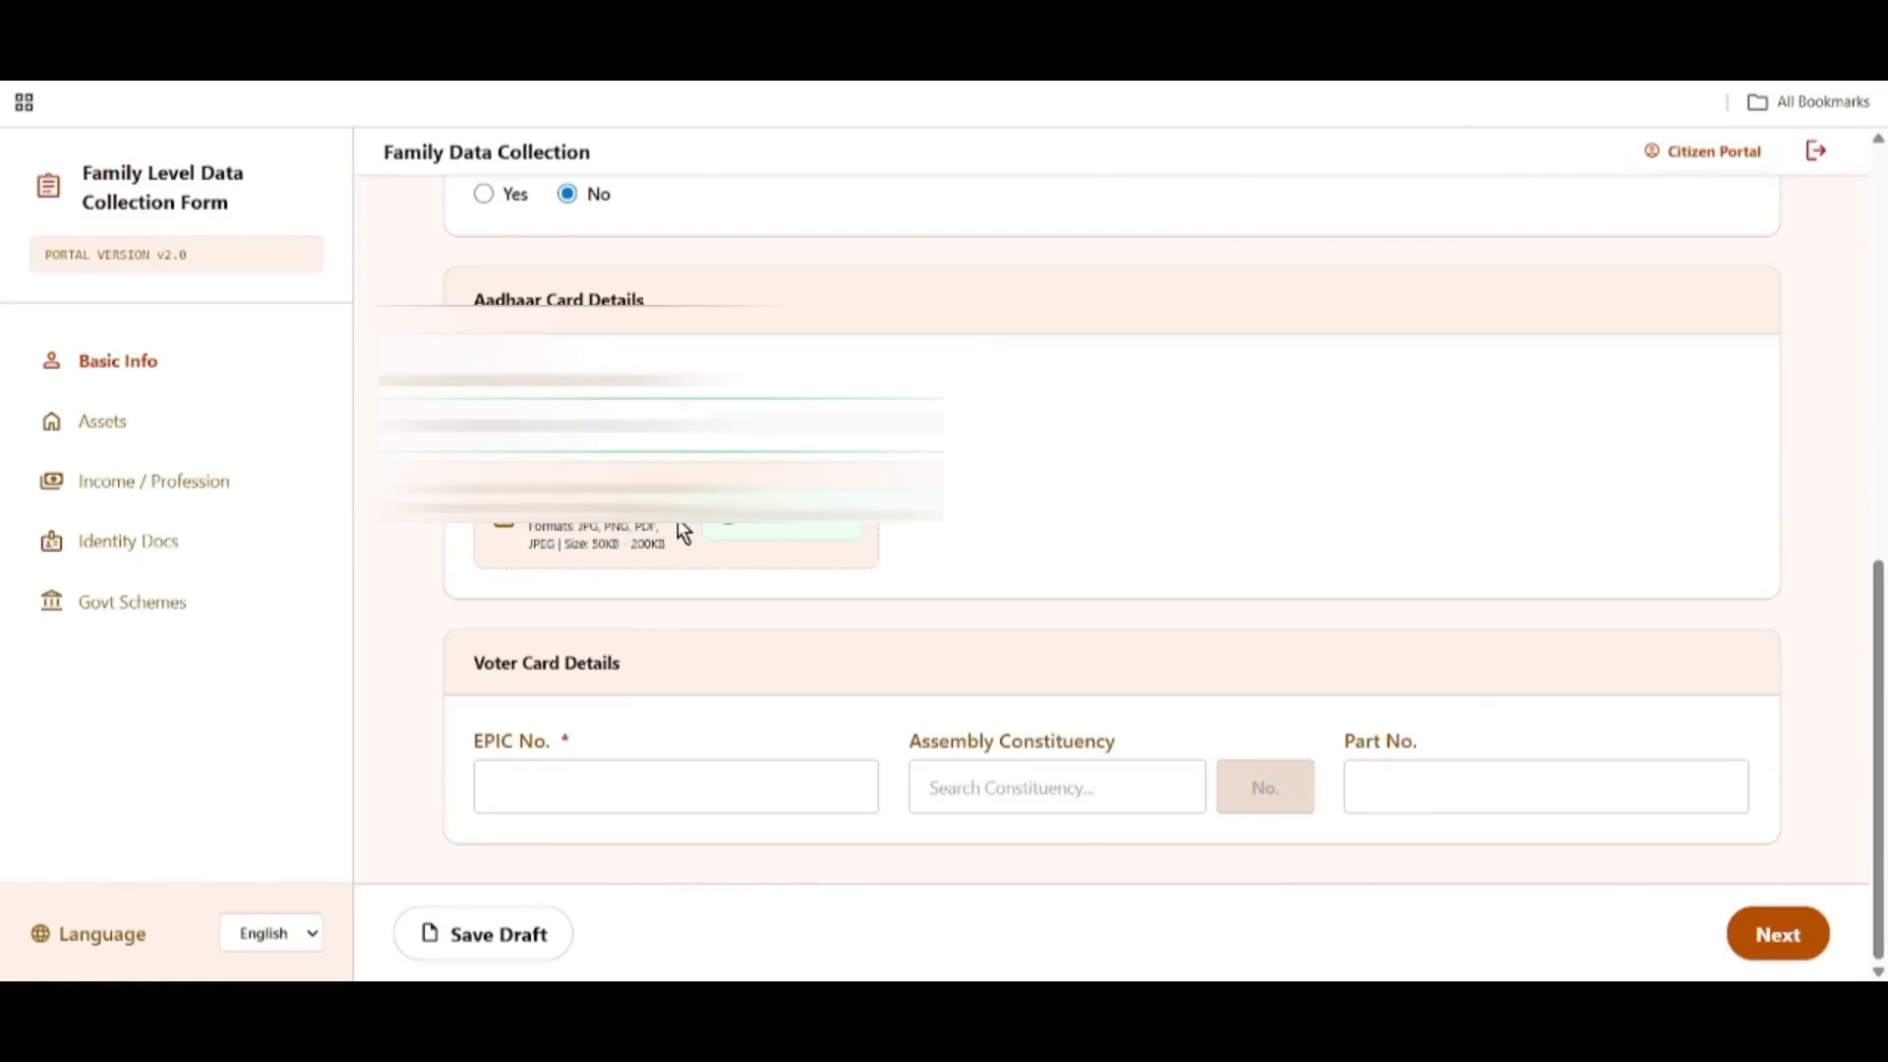
# Select 10 - Kumargram as the assembly constituency in the Voter Card Details.
pyautogui.moveTo(470, 659); pyautogui.dragTo(666, 678)
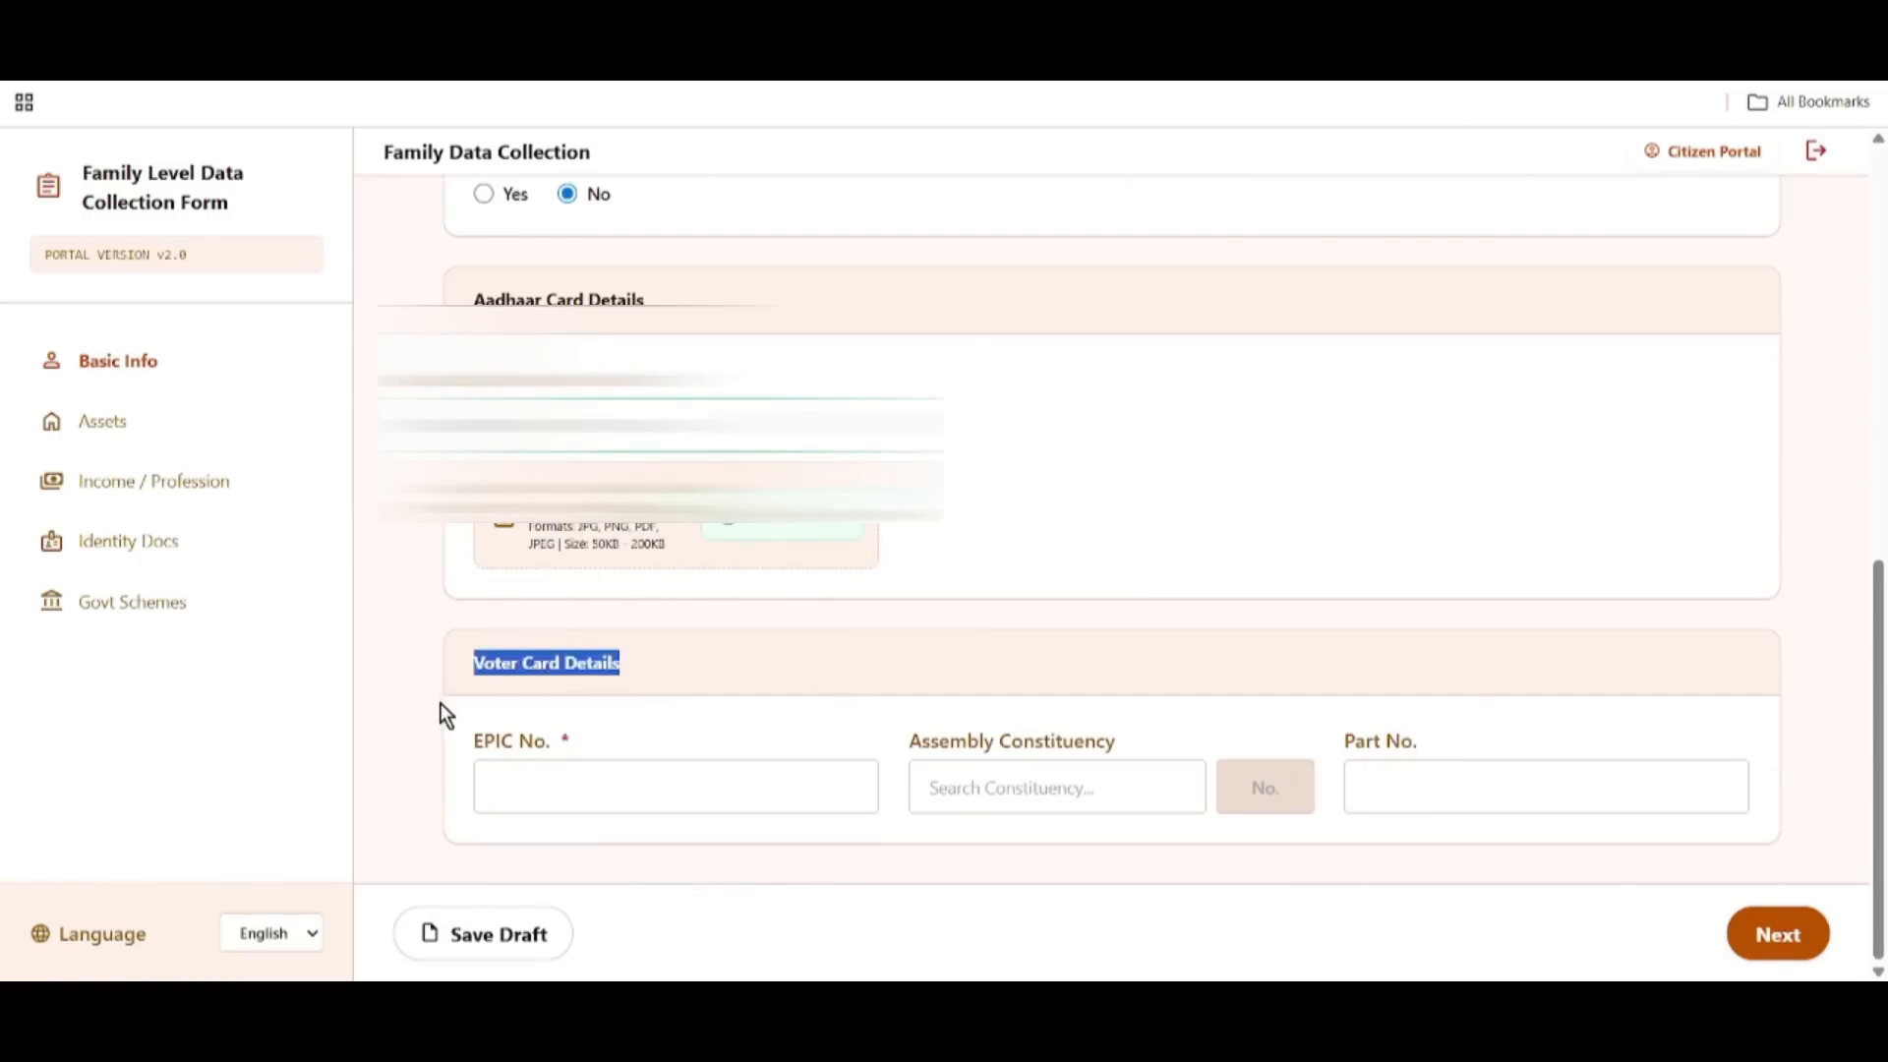
pyautogui.moveTo(470, 742); pyautogui.dragTo(646, 764)
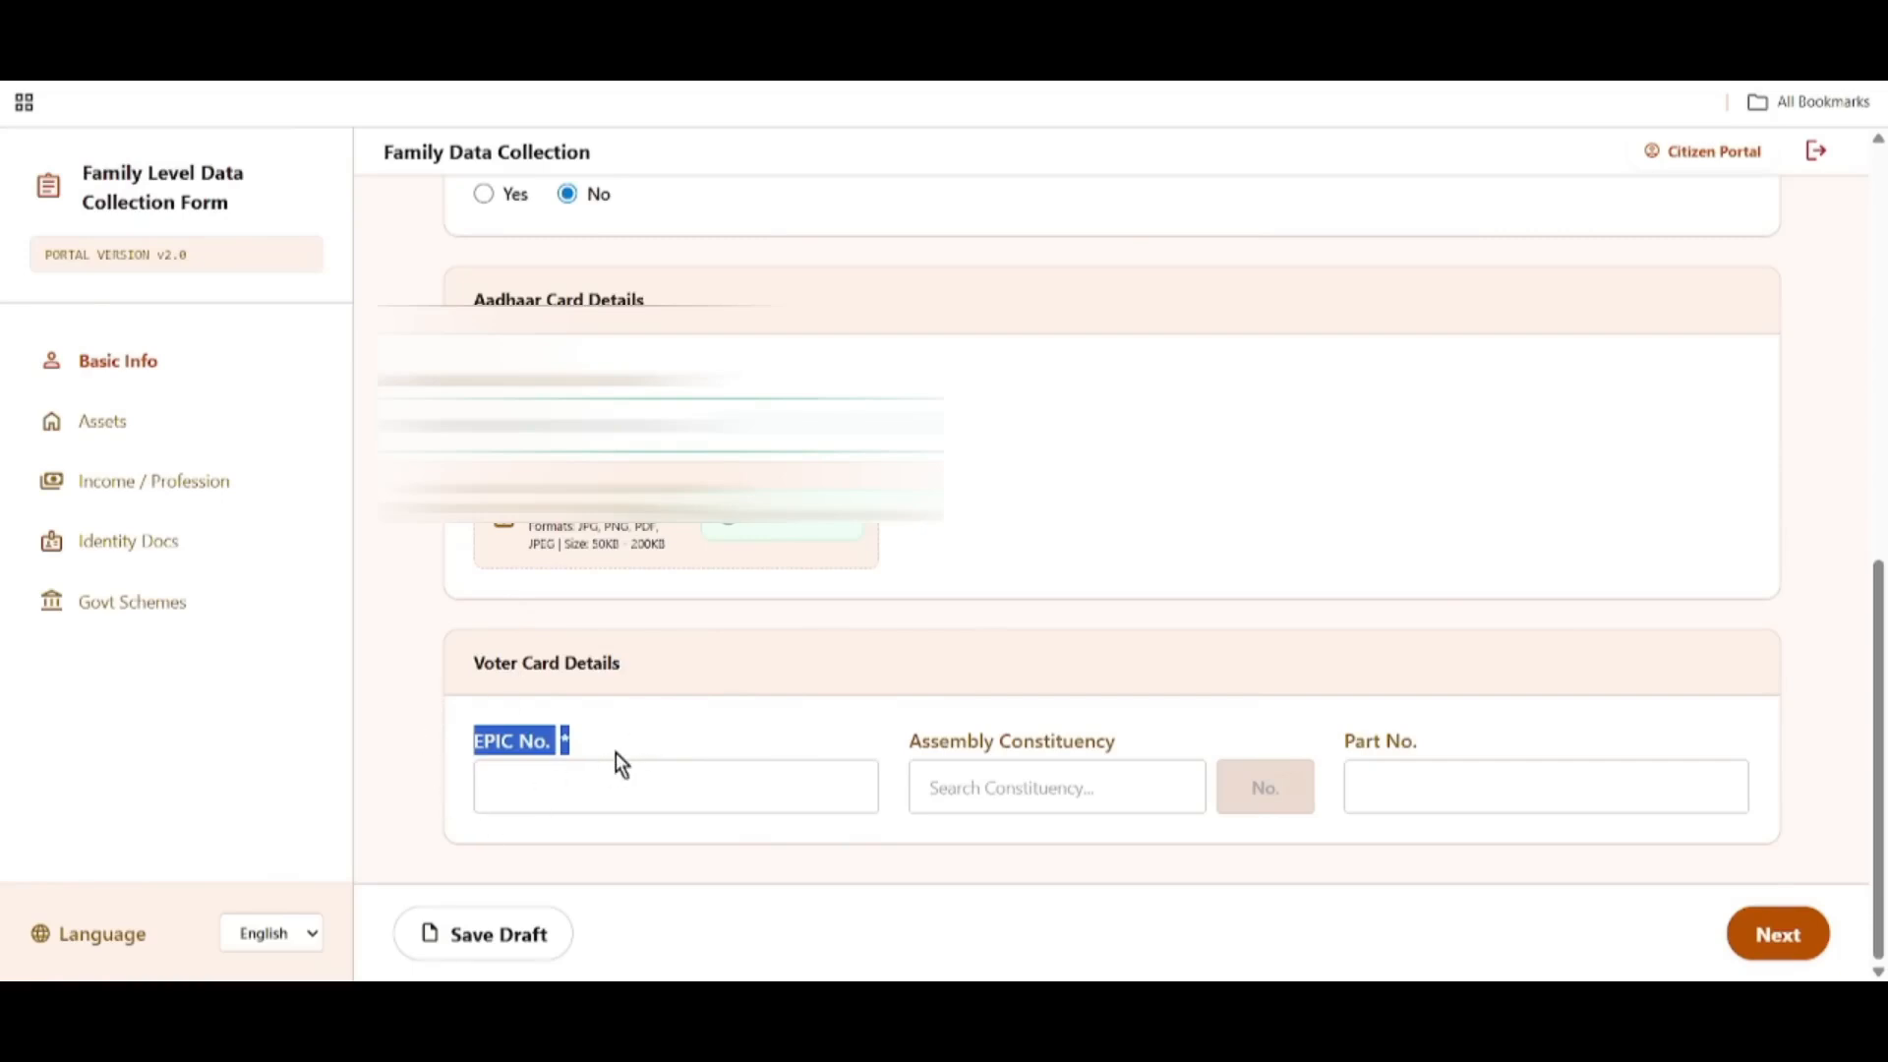
pyautogui.moveTo(900, 740); pyautogui.dragTo(1160, 747)
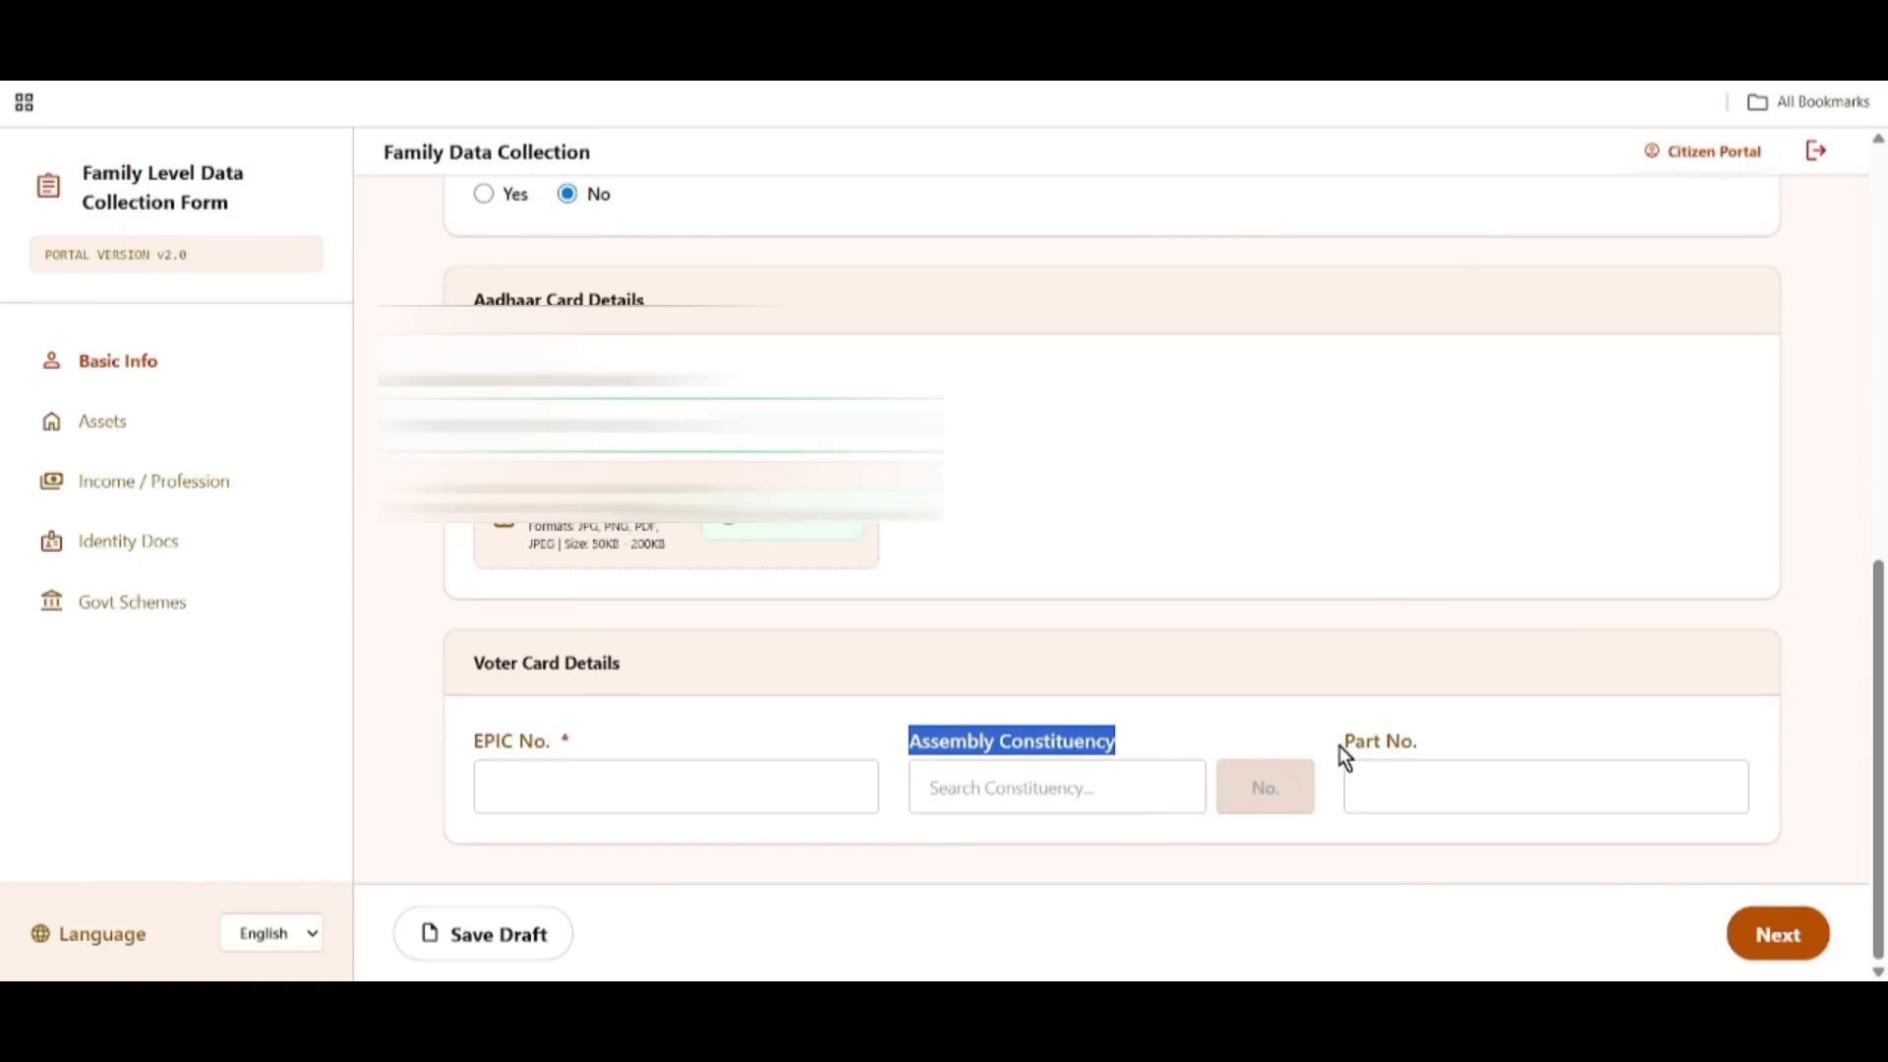
pyautogui.moveTo(1339, 745); pyautogui.dragTo(1437, 751)
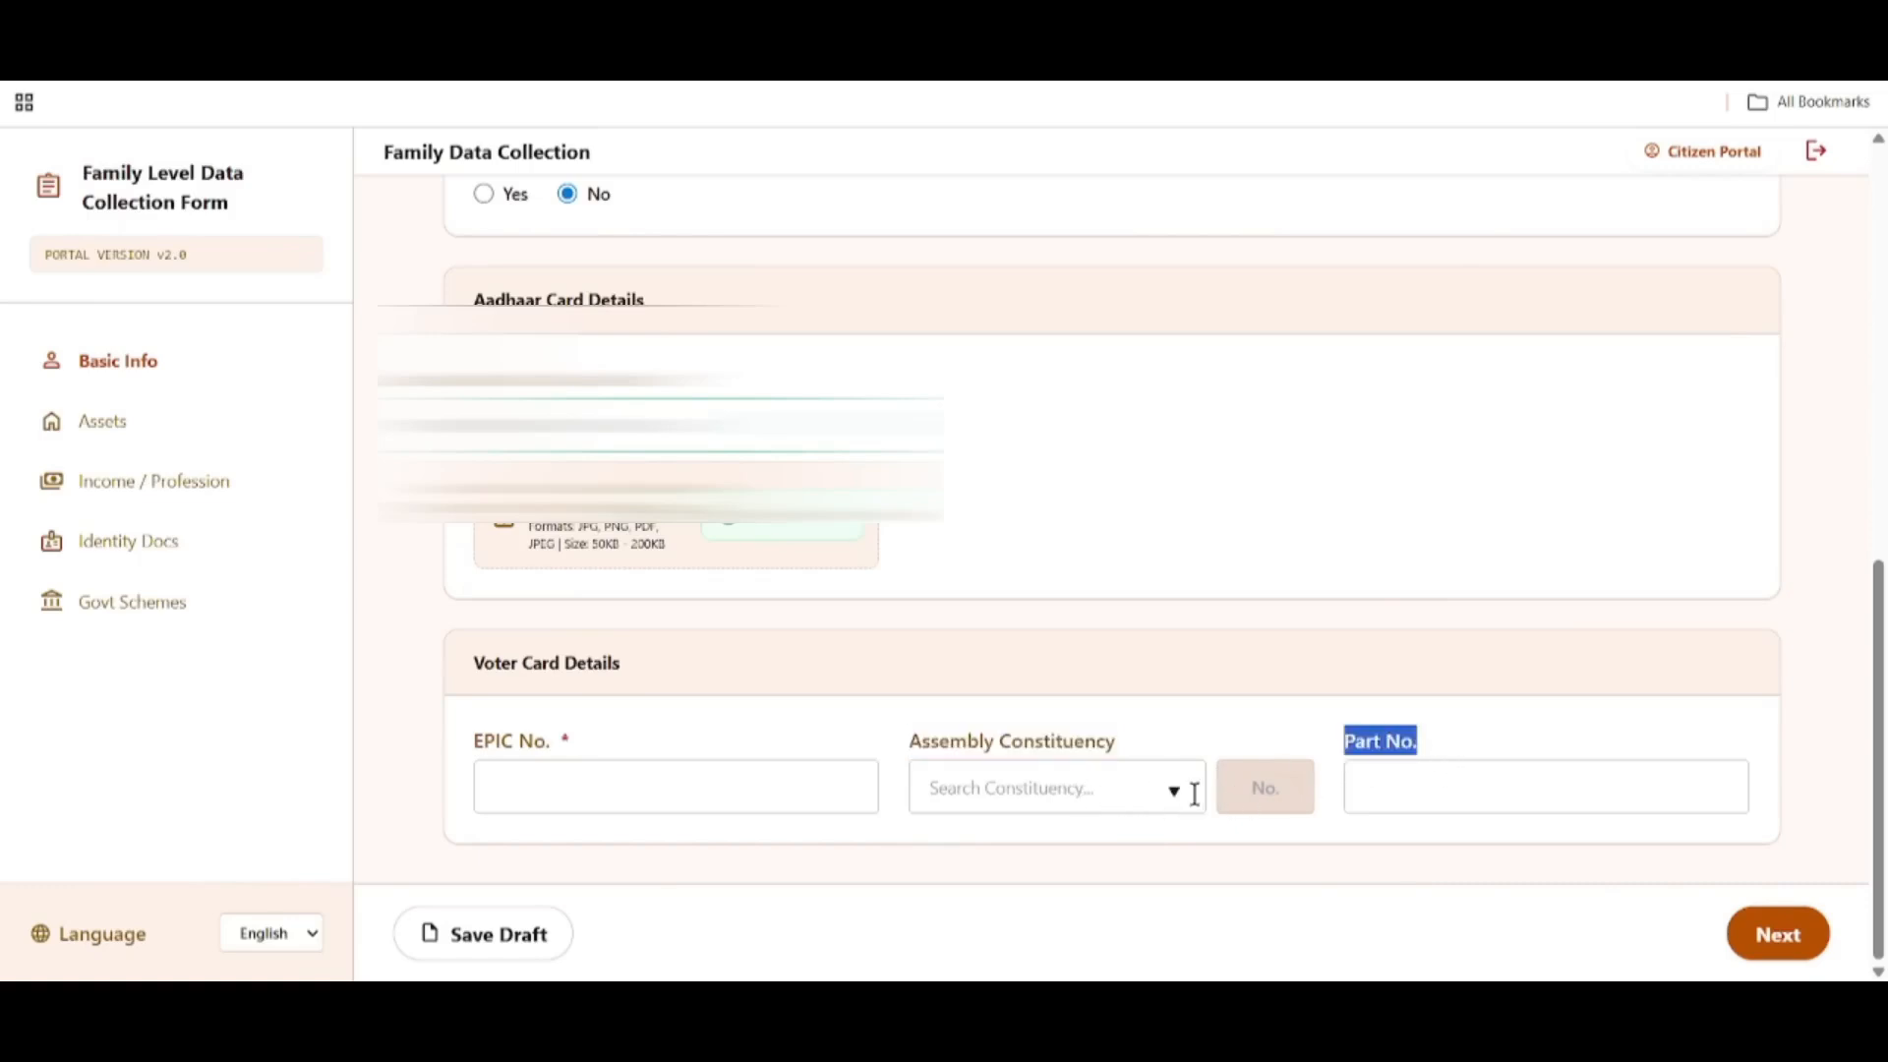
pyautogui.moveTo(468, 754); pyautogui.dragTo(602, 753)
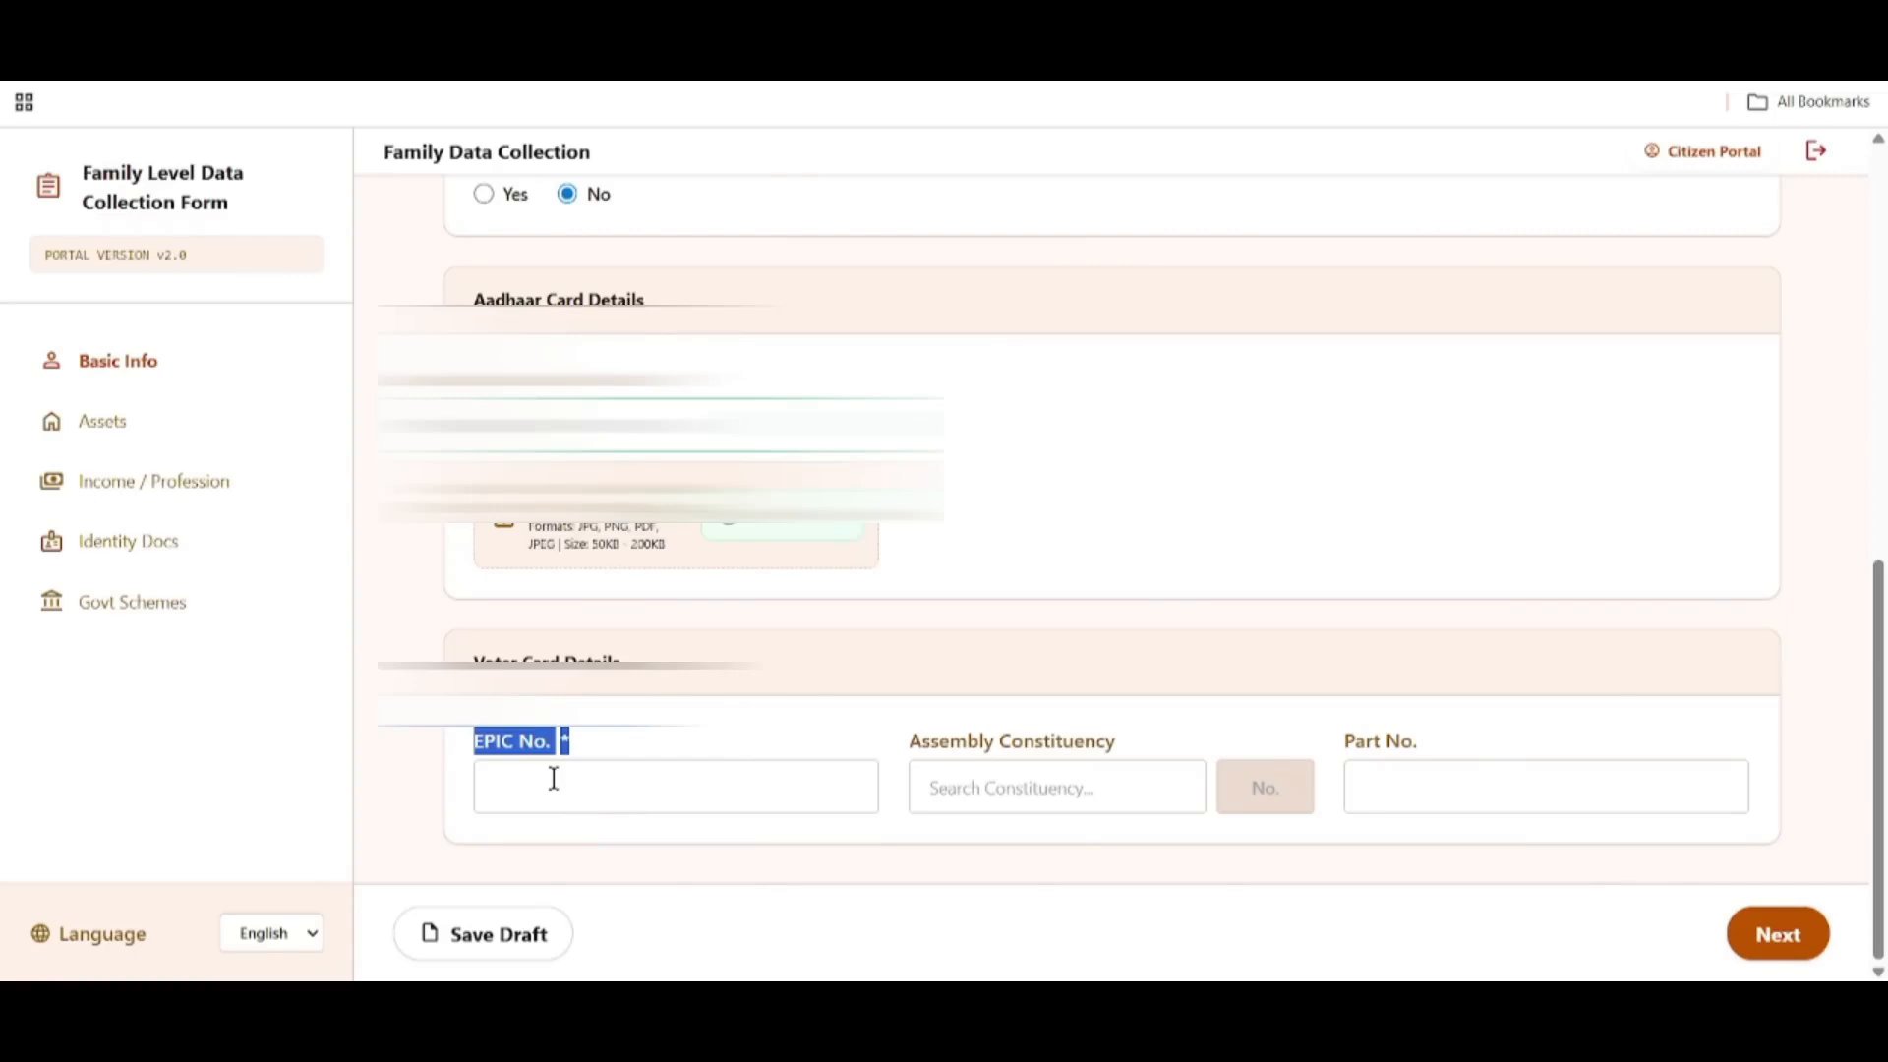
pyautogui.scroll(-1, 554, 778)
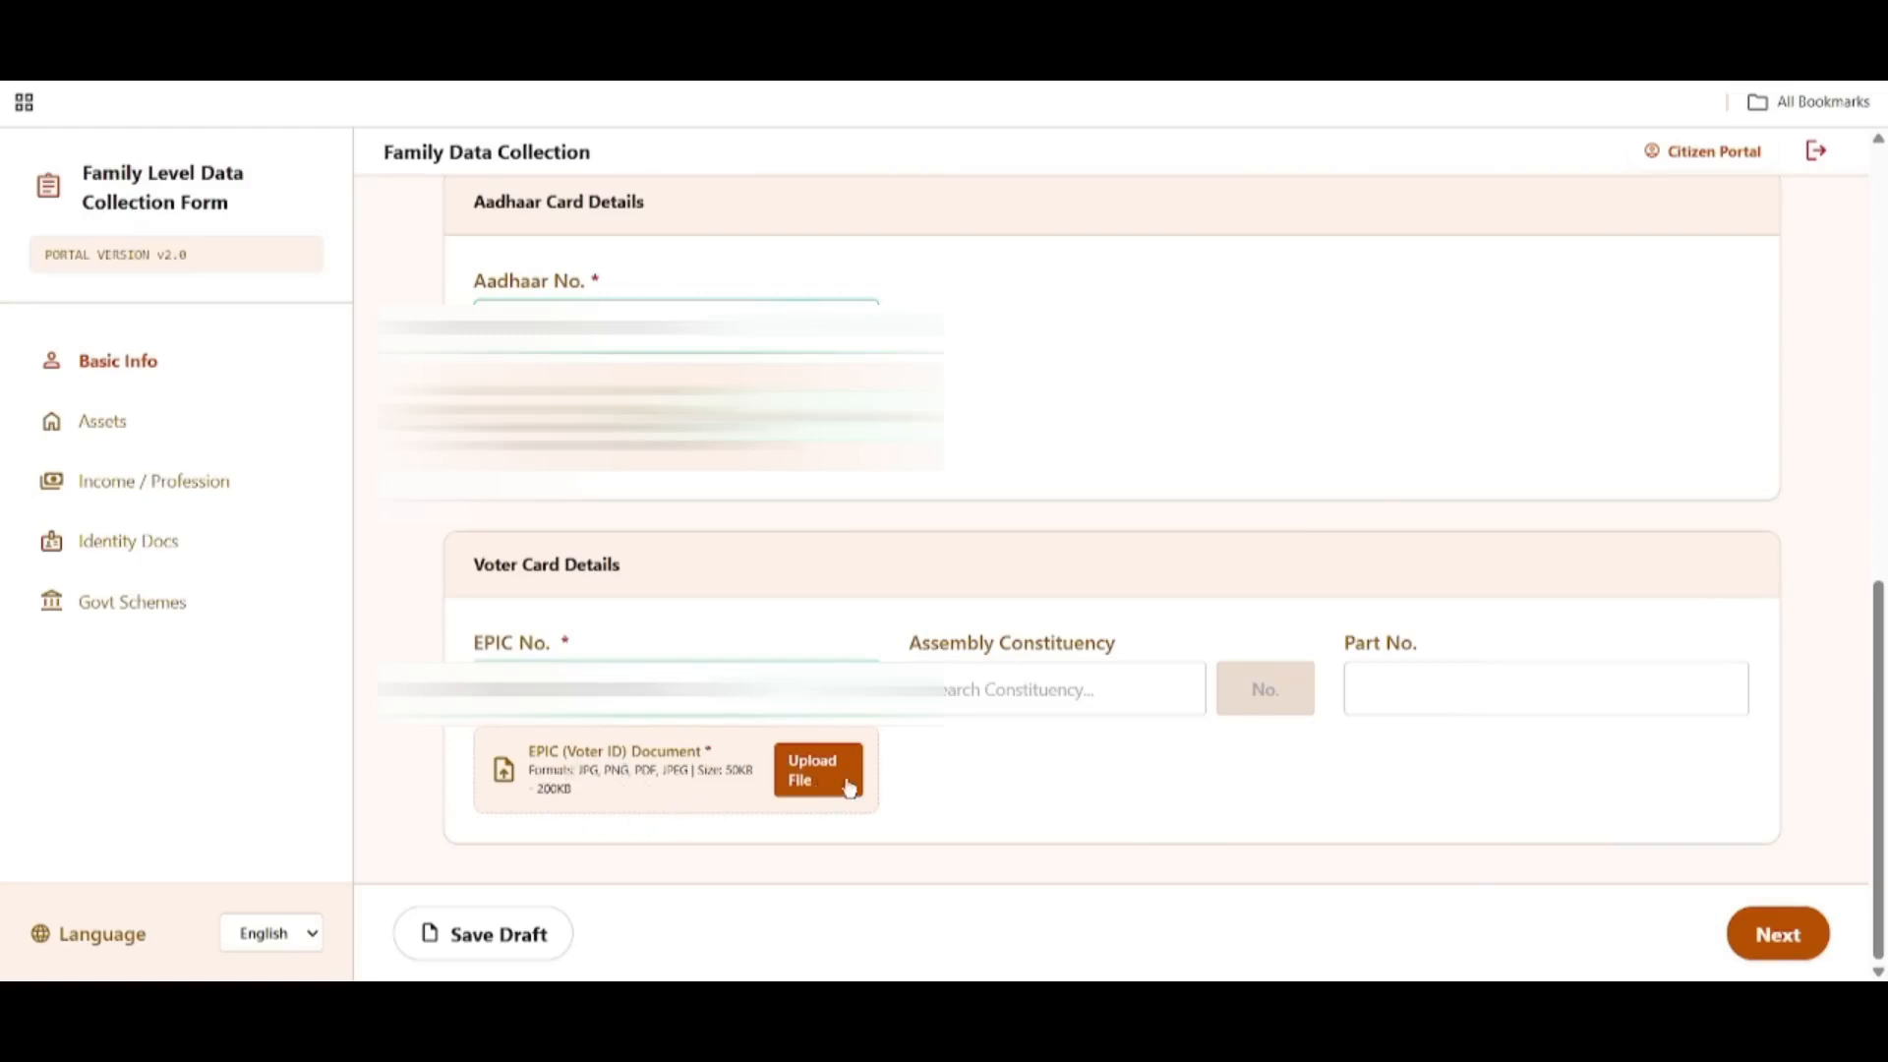
pyautogui.moveTo(922, 638); pyautogui.dragTo(1163, 662)
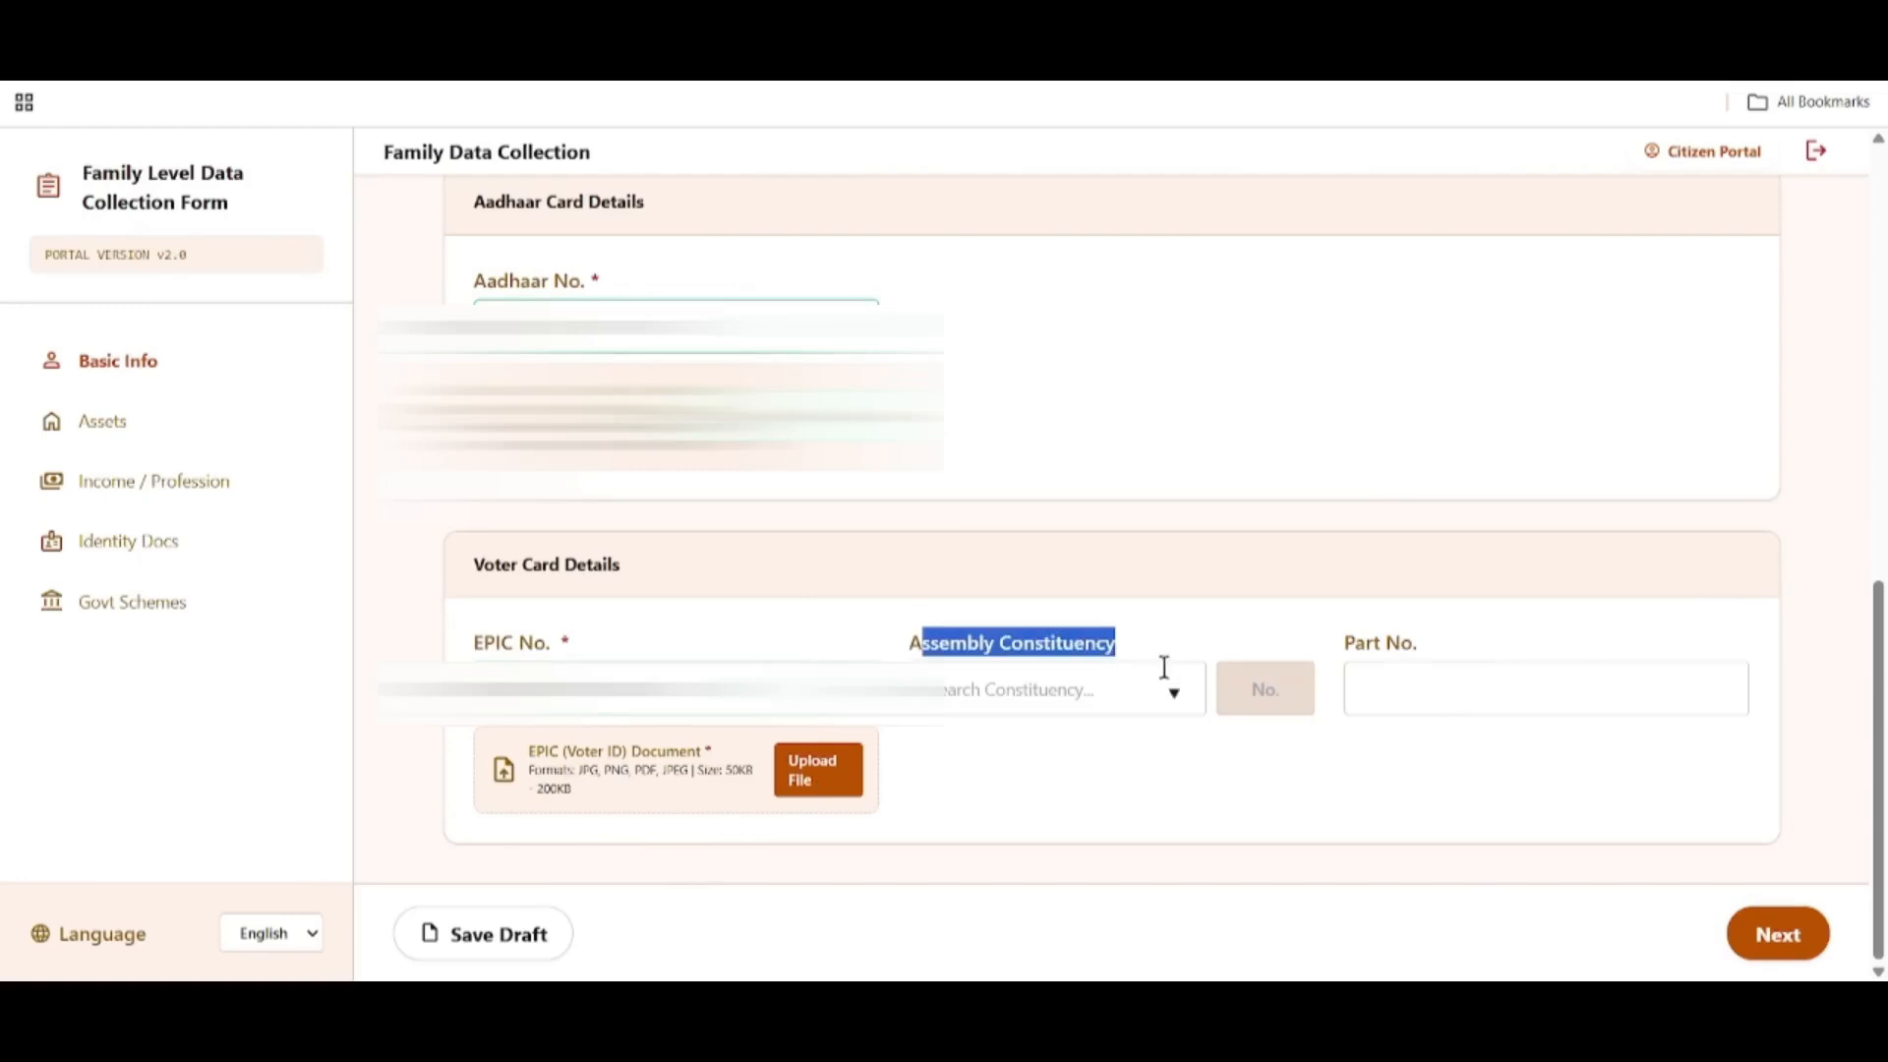
pyautogui.click(1170, 698)
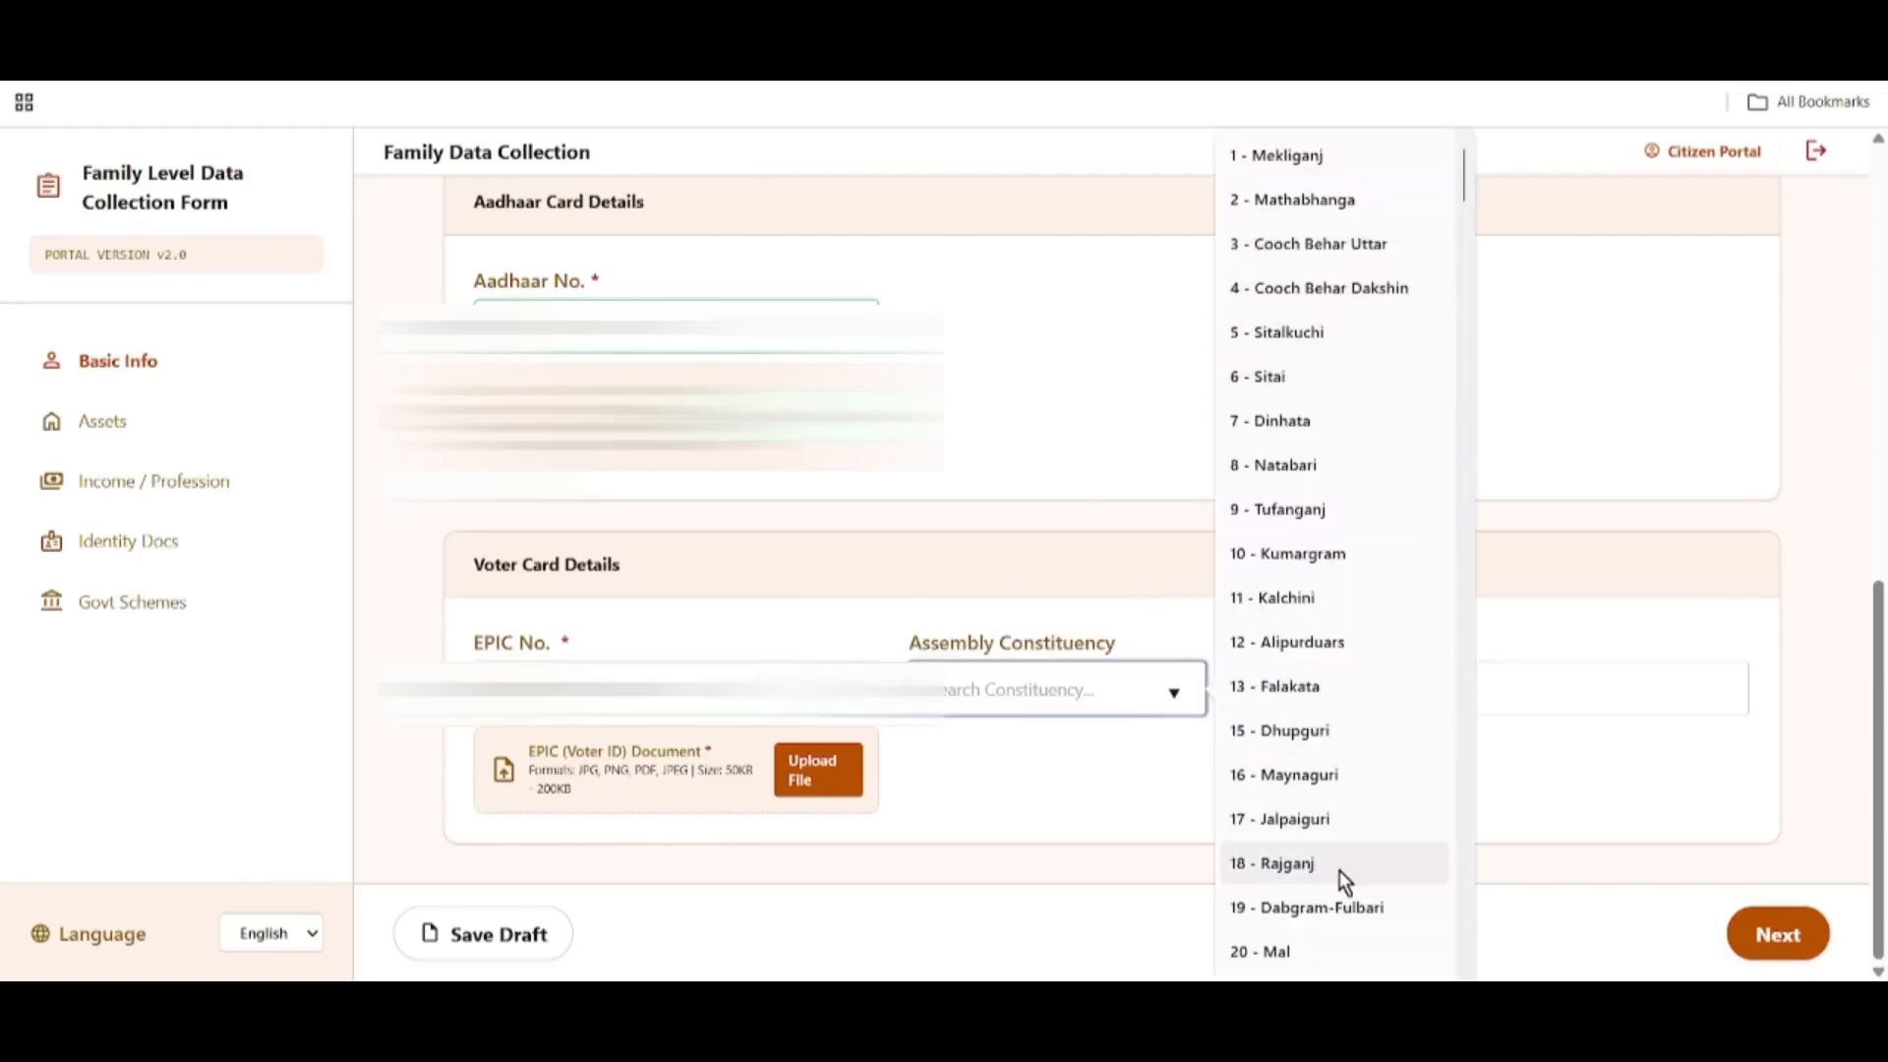
pyautogui.click(1271, 552)
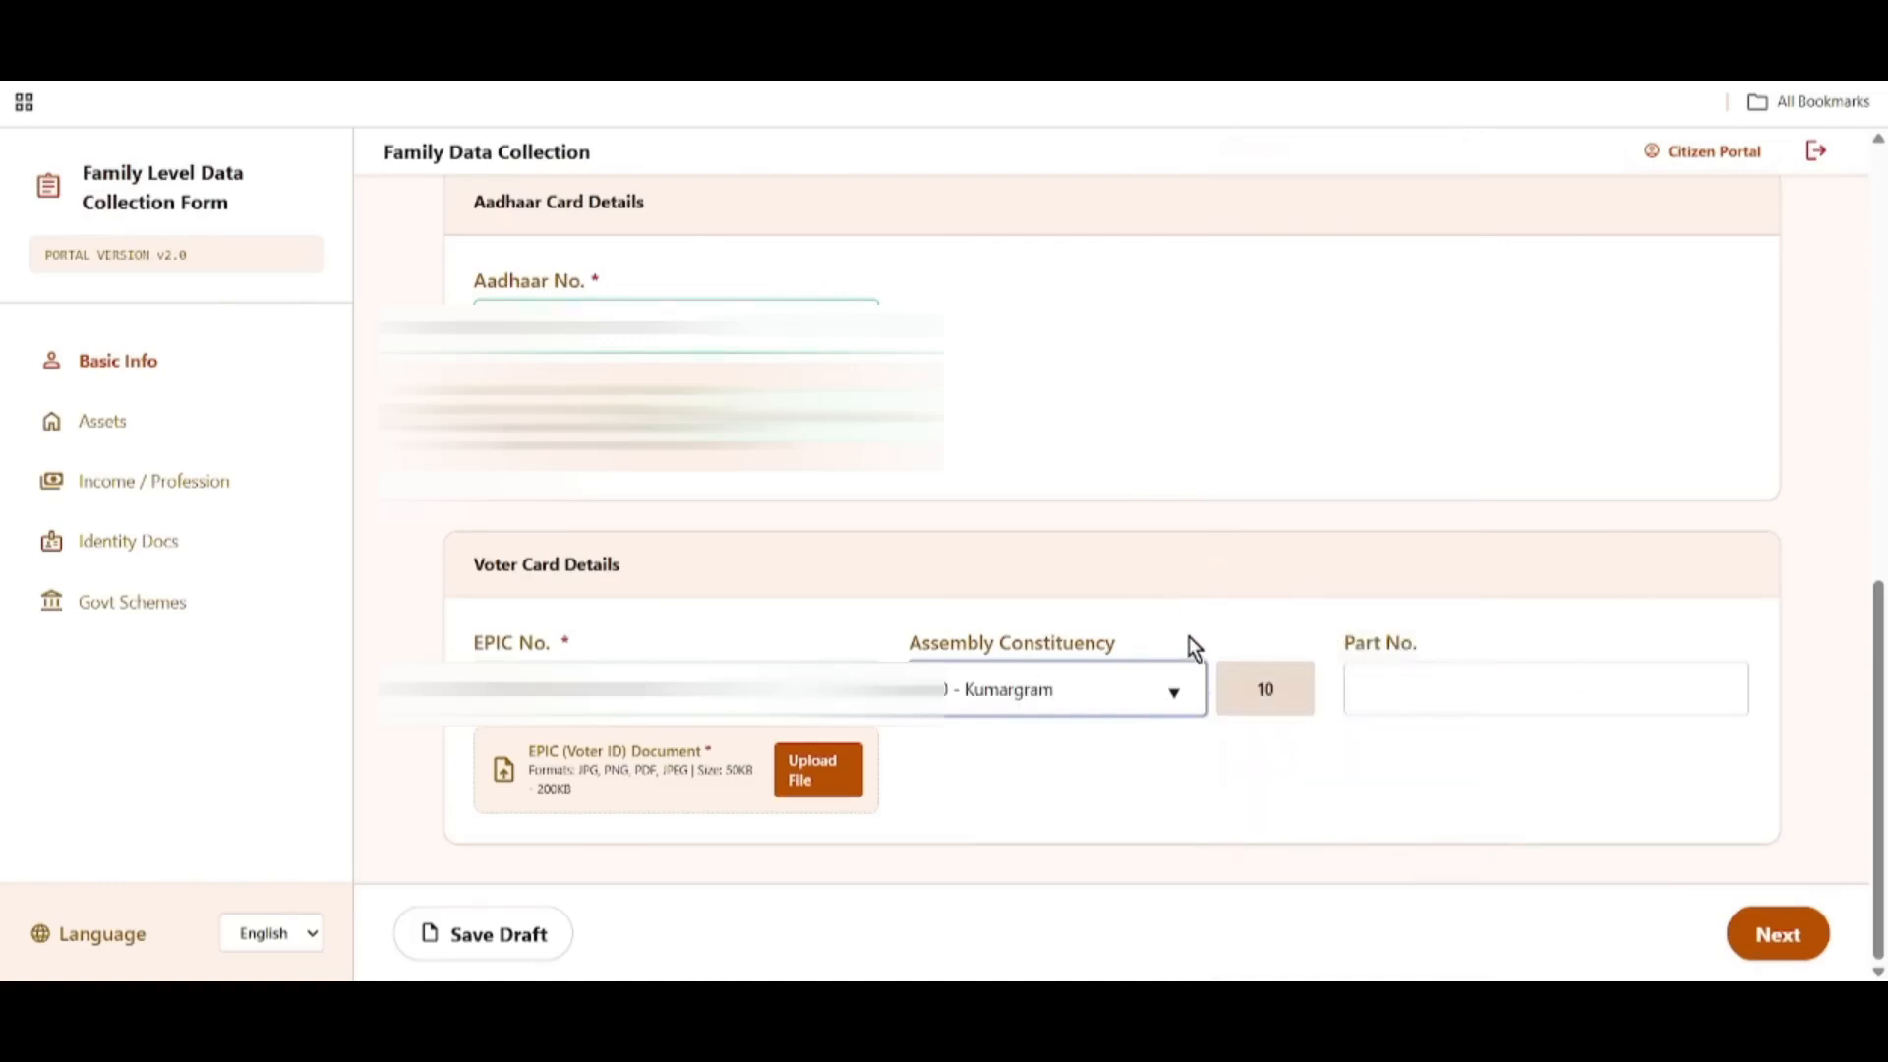
# Enter Part No. 124 and save the form as a draft.
pyautogui.moveTo(1341, 640); pyautogui.dragTo(1623, 681)
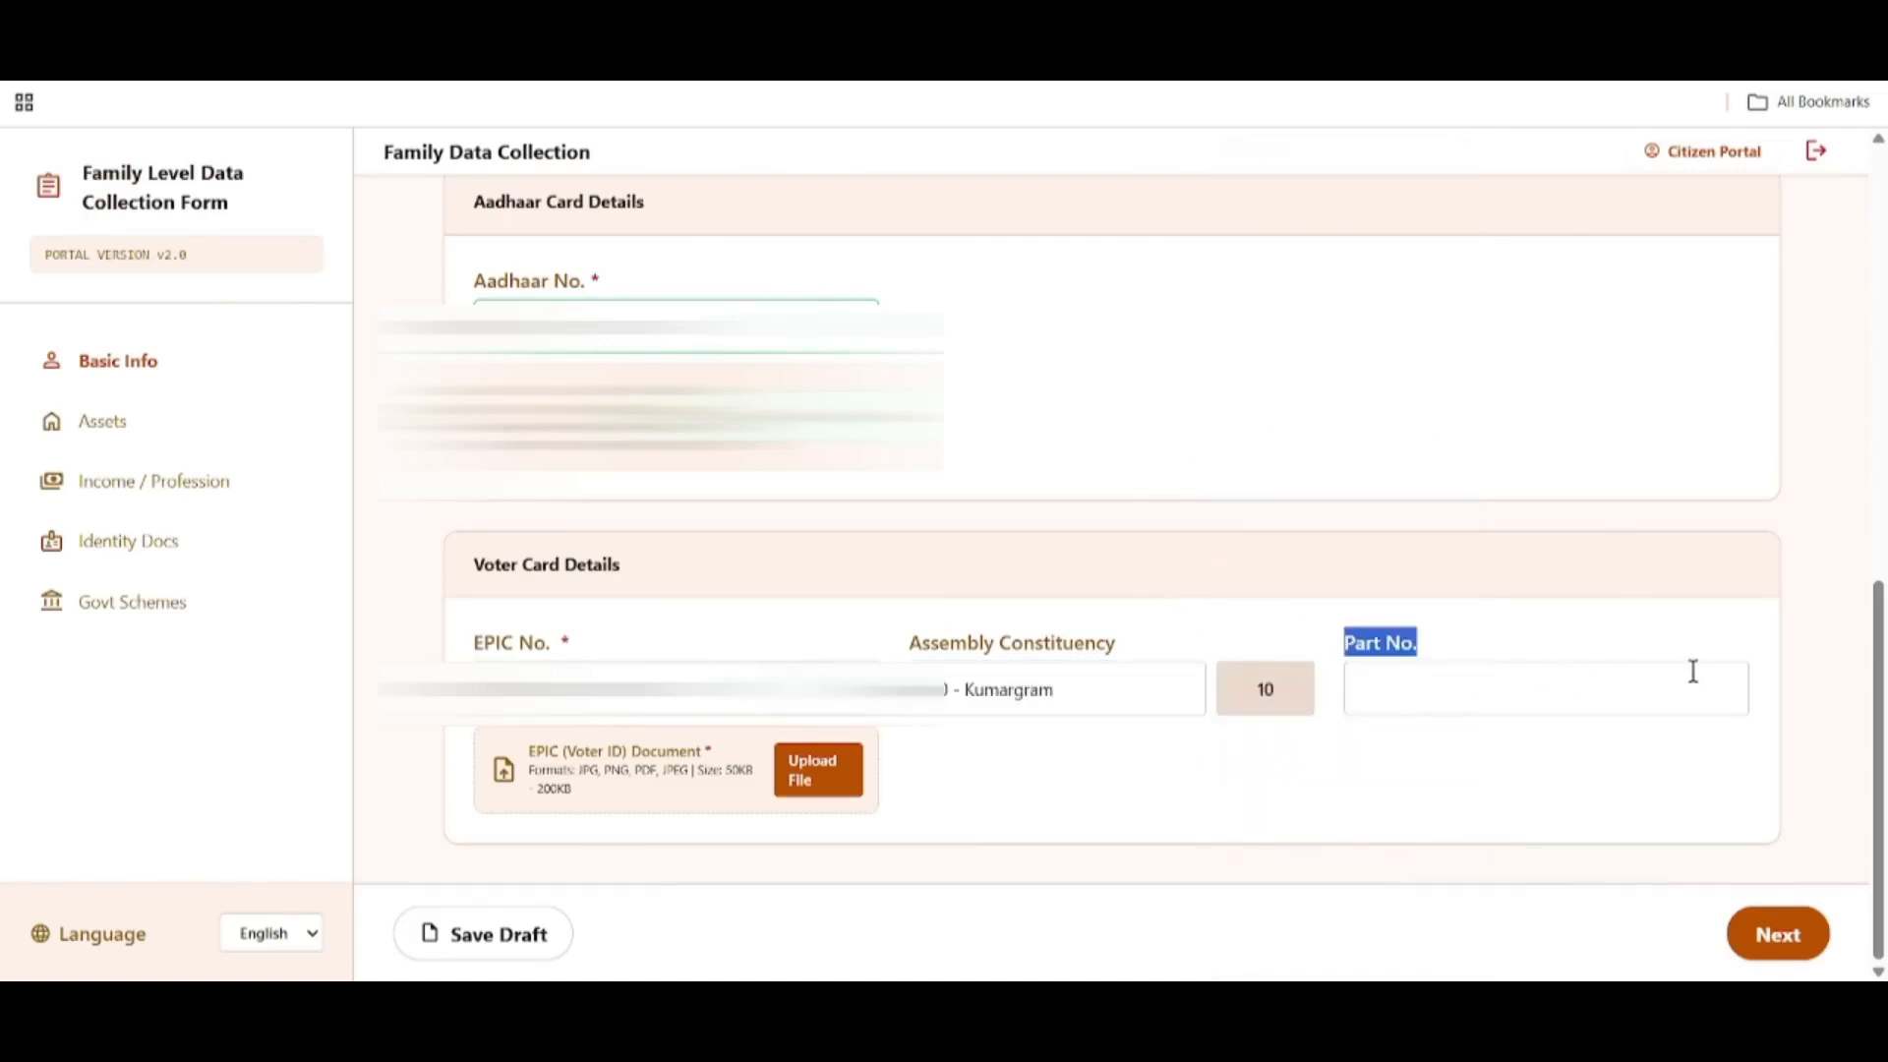
pyautogui.click(1426, 691)
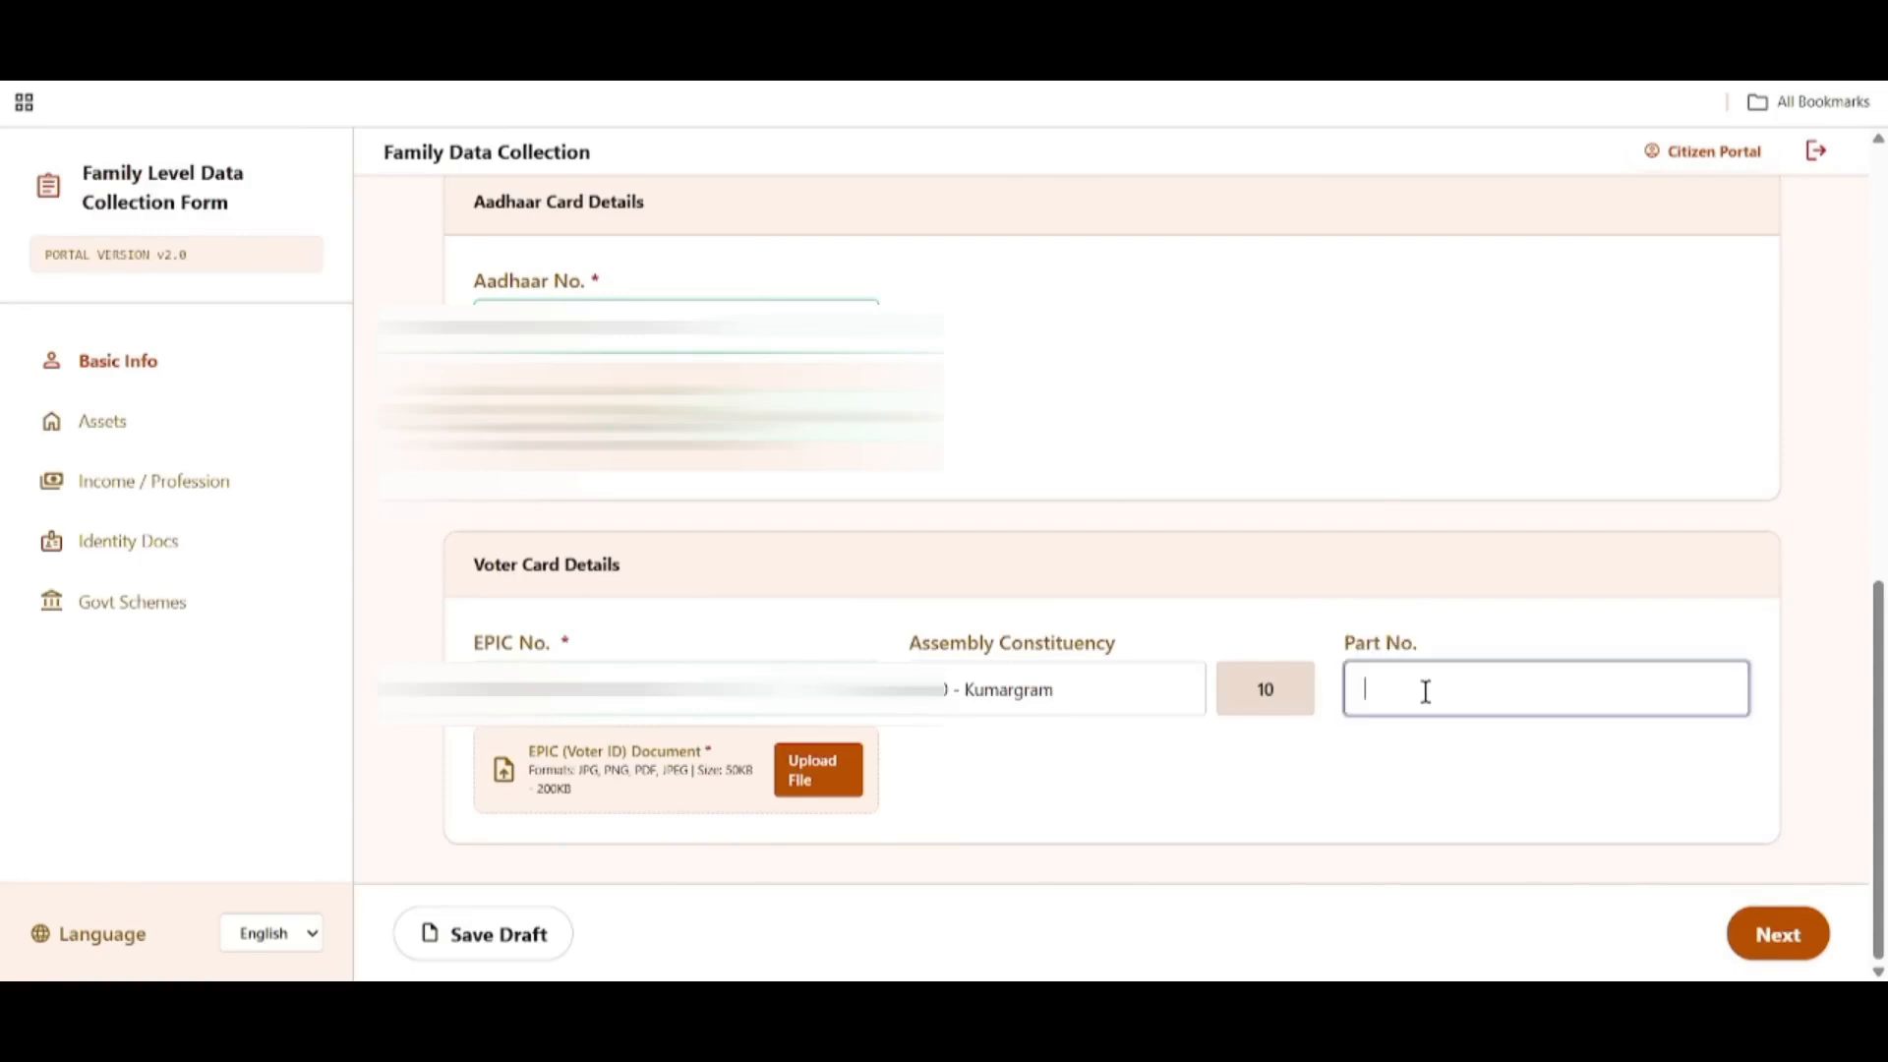
pyautogui.write('124')
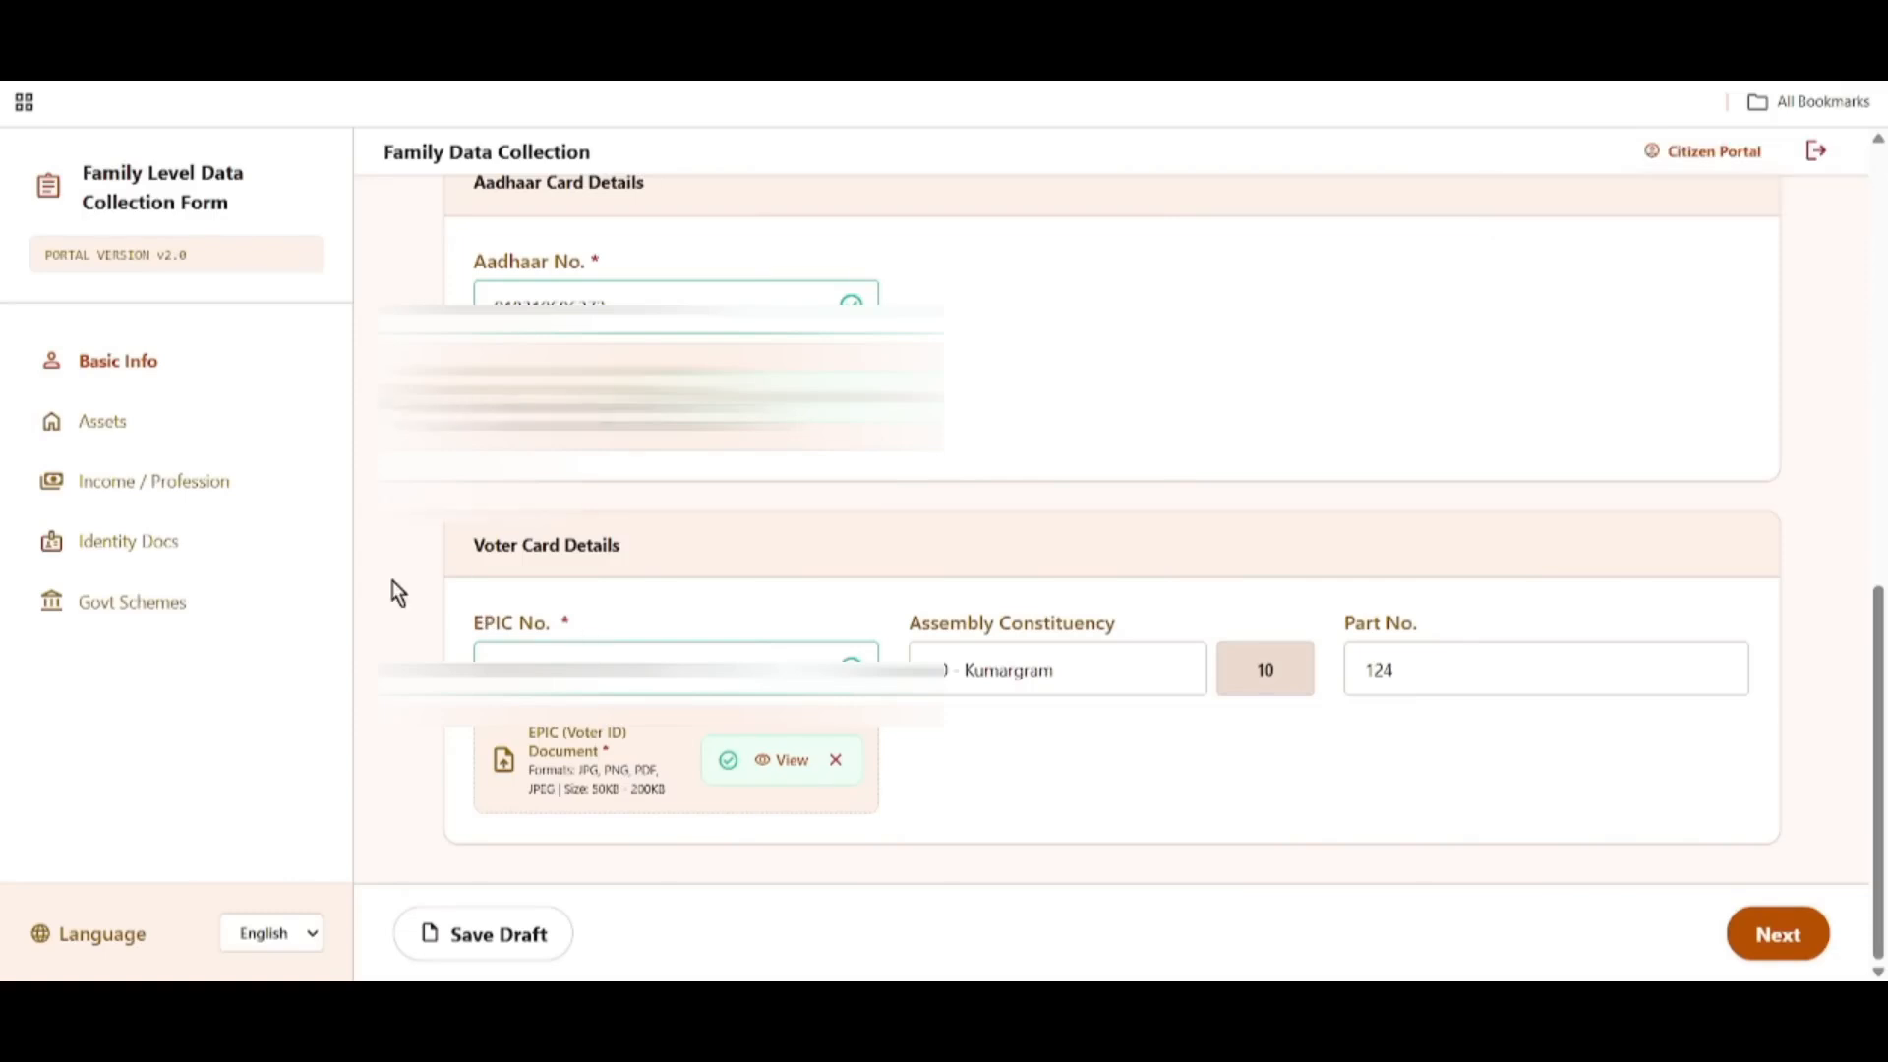
pyautogui.click(501, 934)
# On the assets and insurance step, answer Yes to health insurance with Government insurance type.
pyautogui.click(1801, 931)
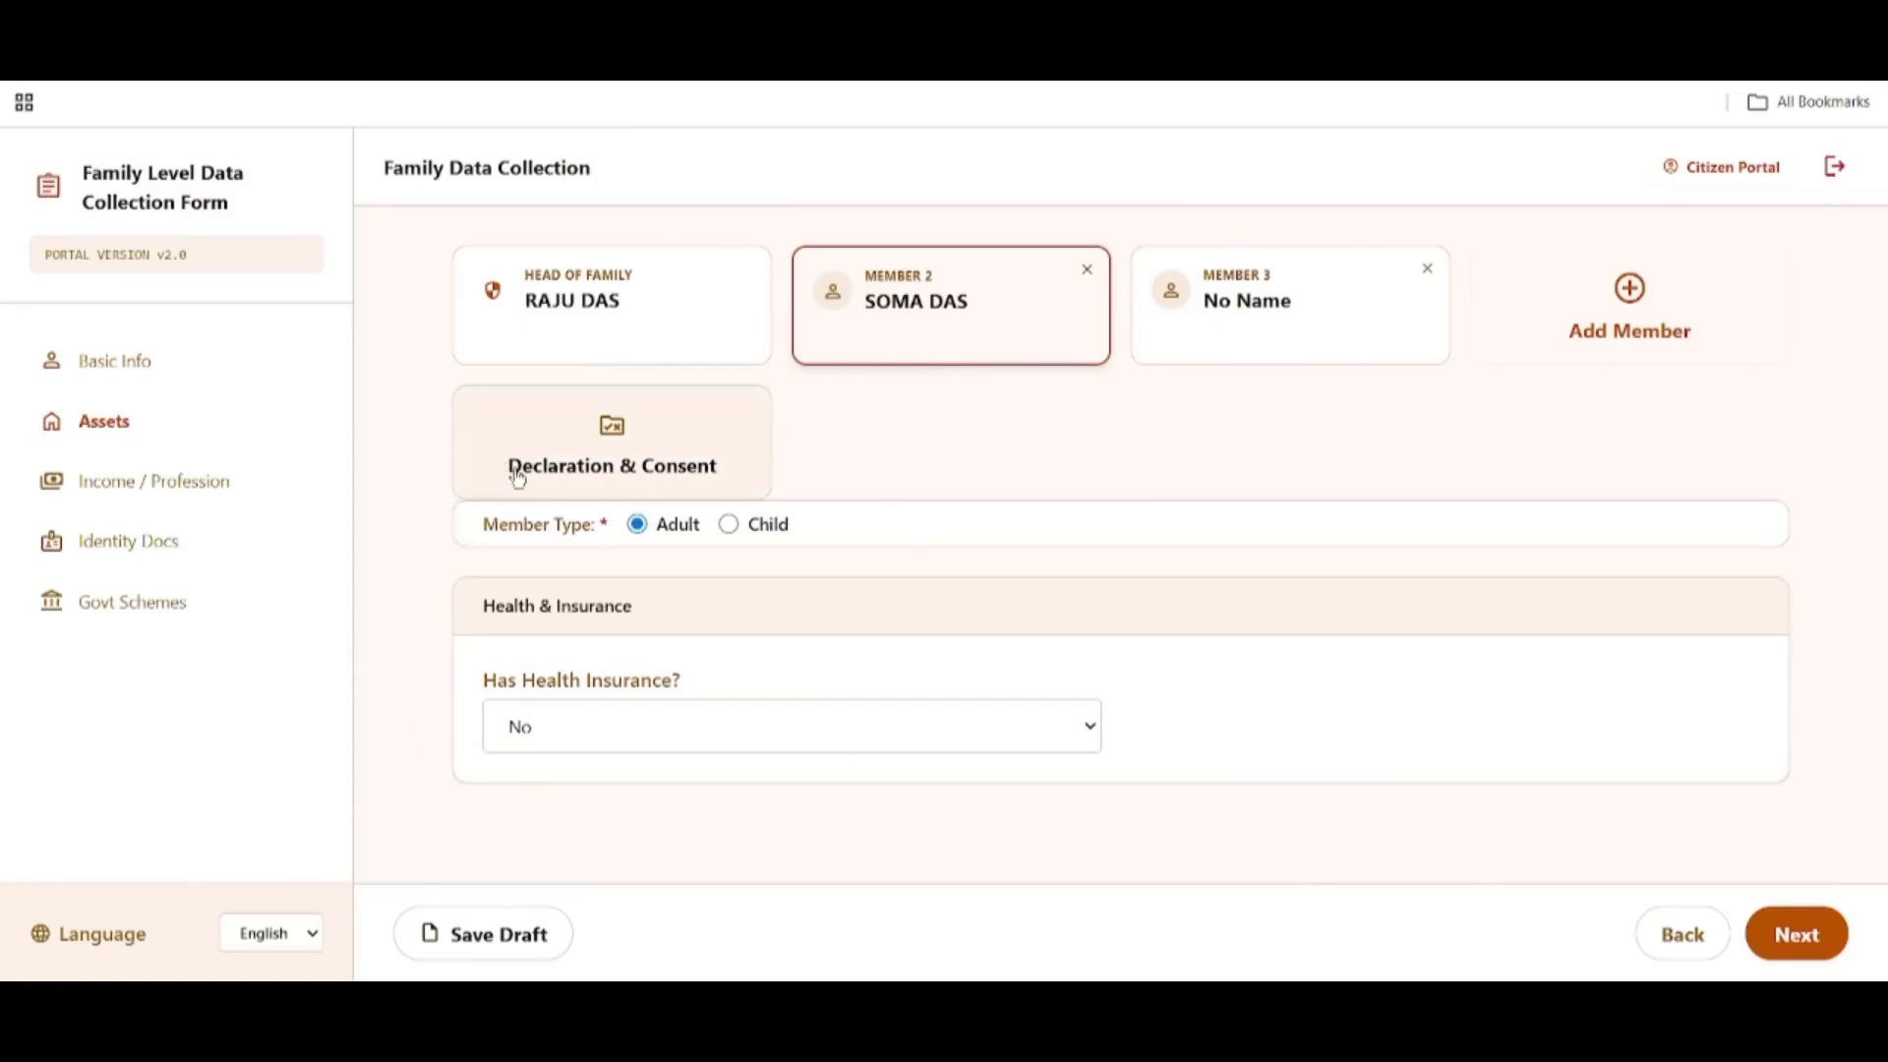
pyautogui.moveTo(511, 469); pyautogui.dragTo(562, 523)
pyautogui.click(532, 527)
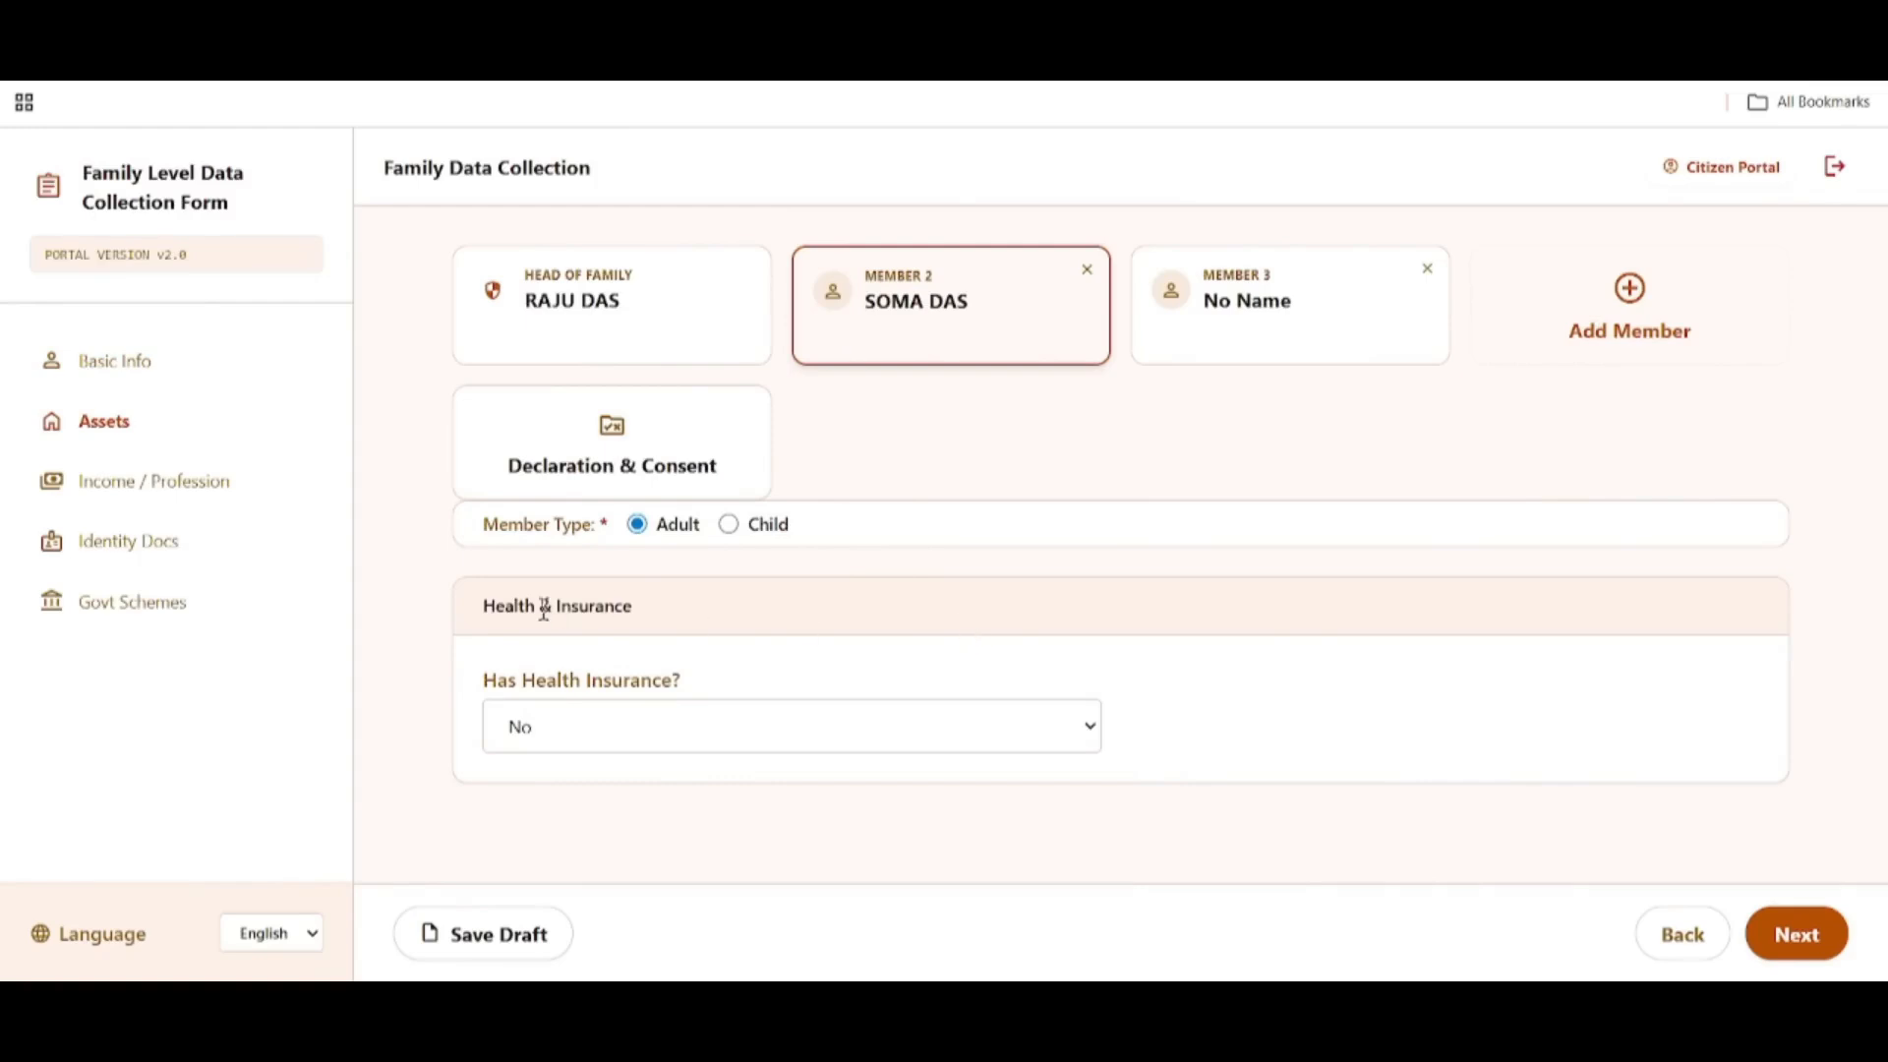
pyautogui.moveTo(480, 606); pyautogui.dragTo(674, 640)
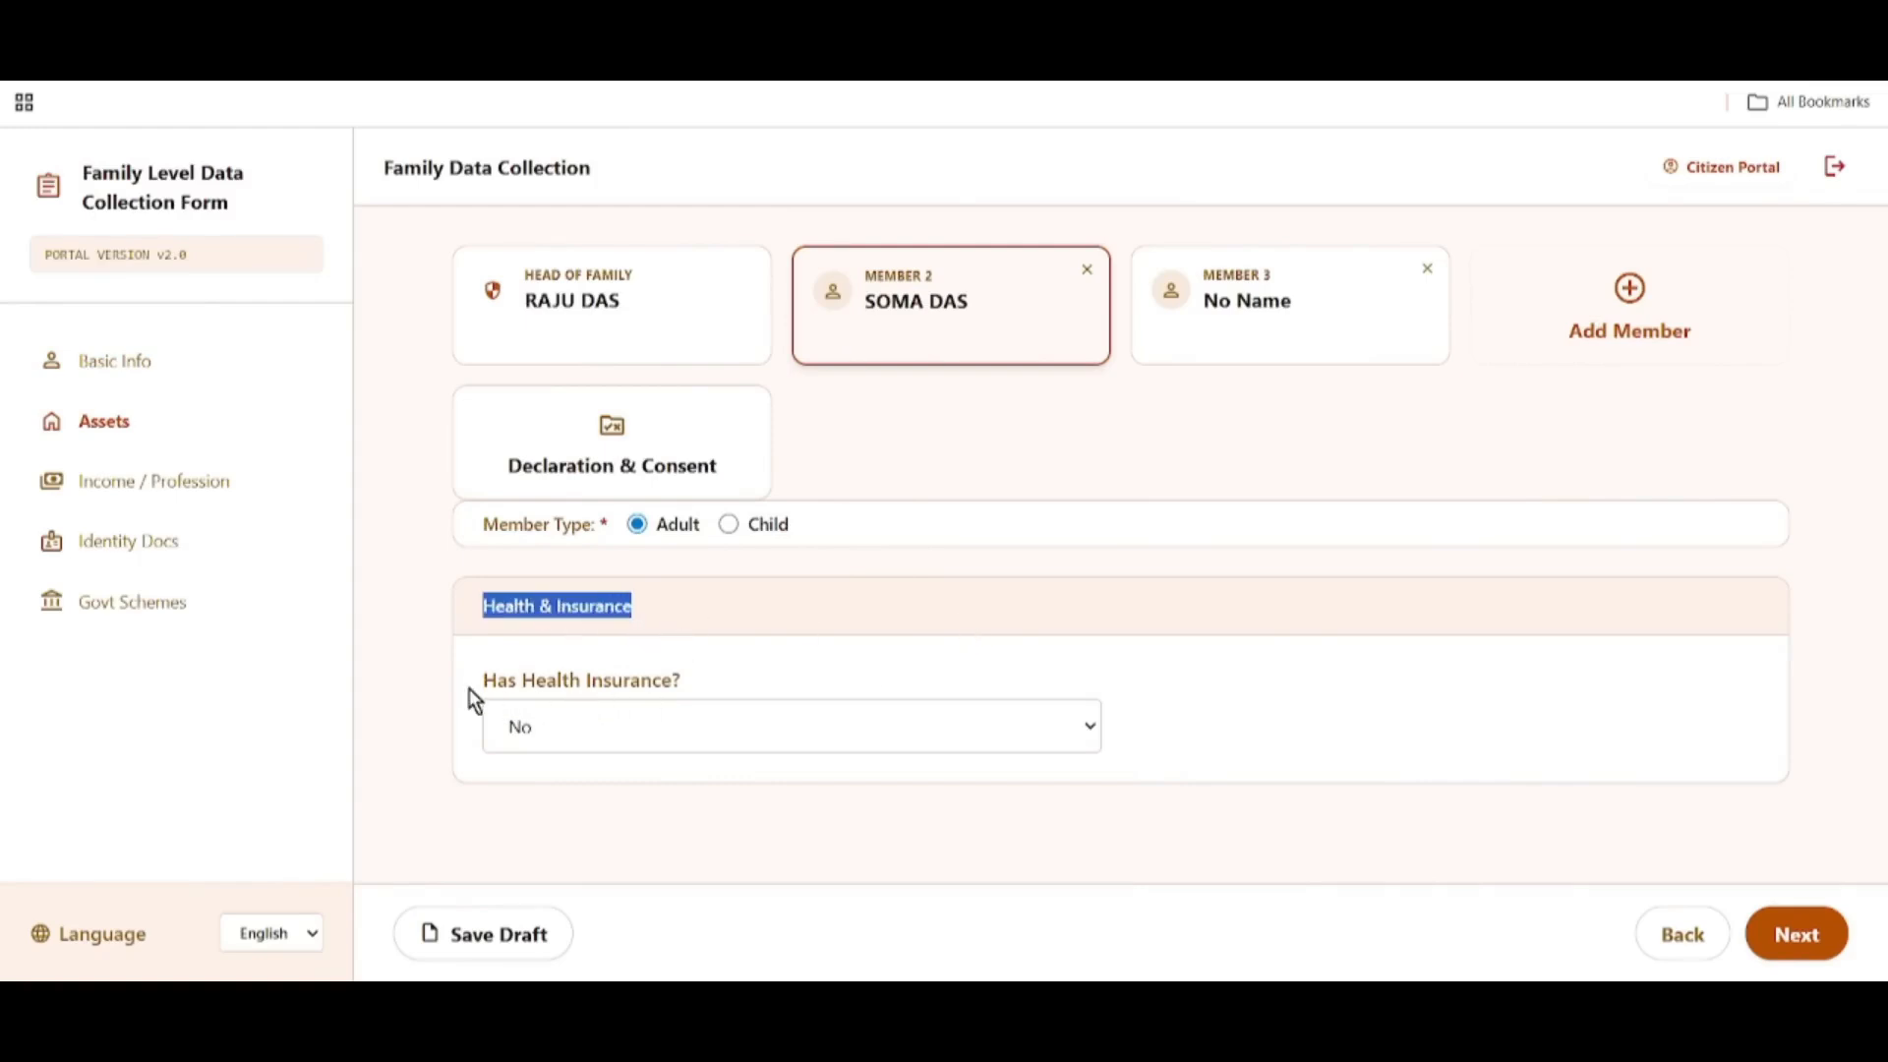
pyautogui.moveTo(468, 688); pyautogui.dragTo(564, 690)
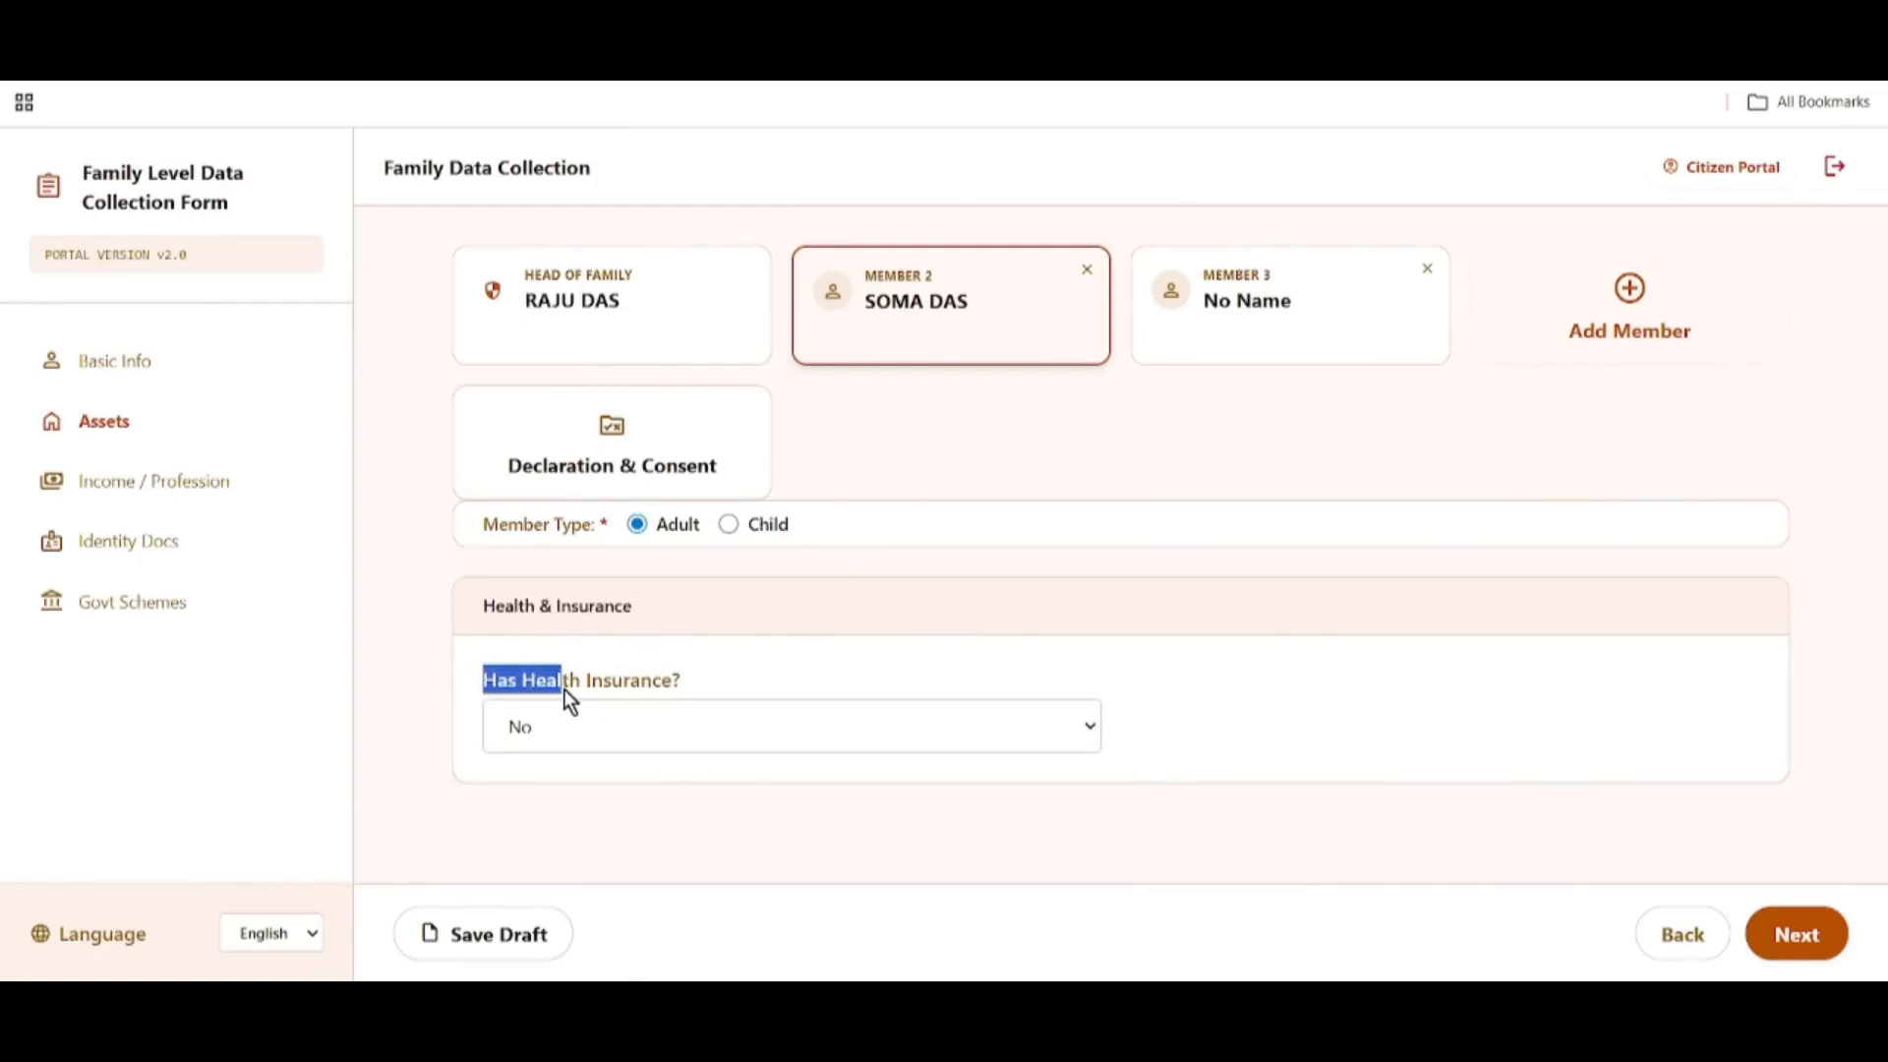
pyautogui.click(733, 723)
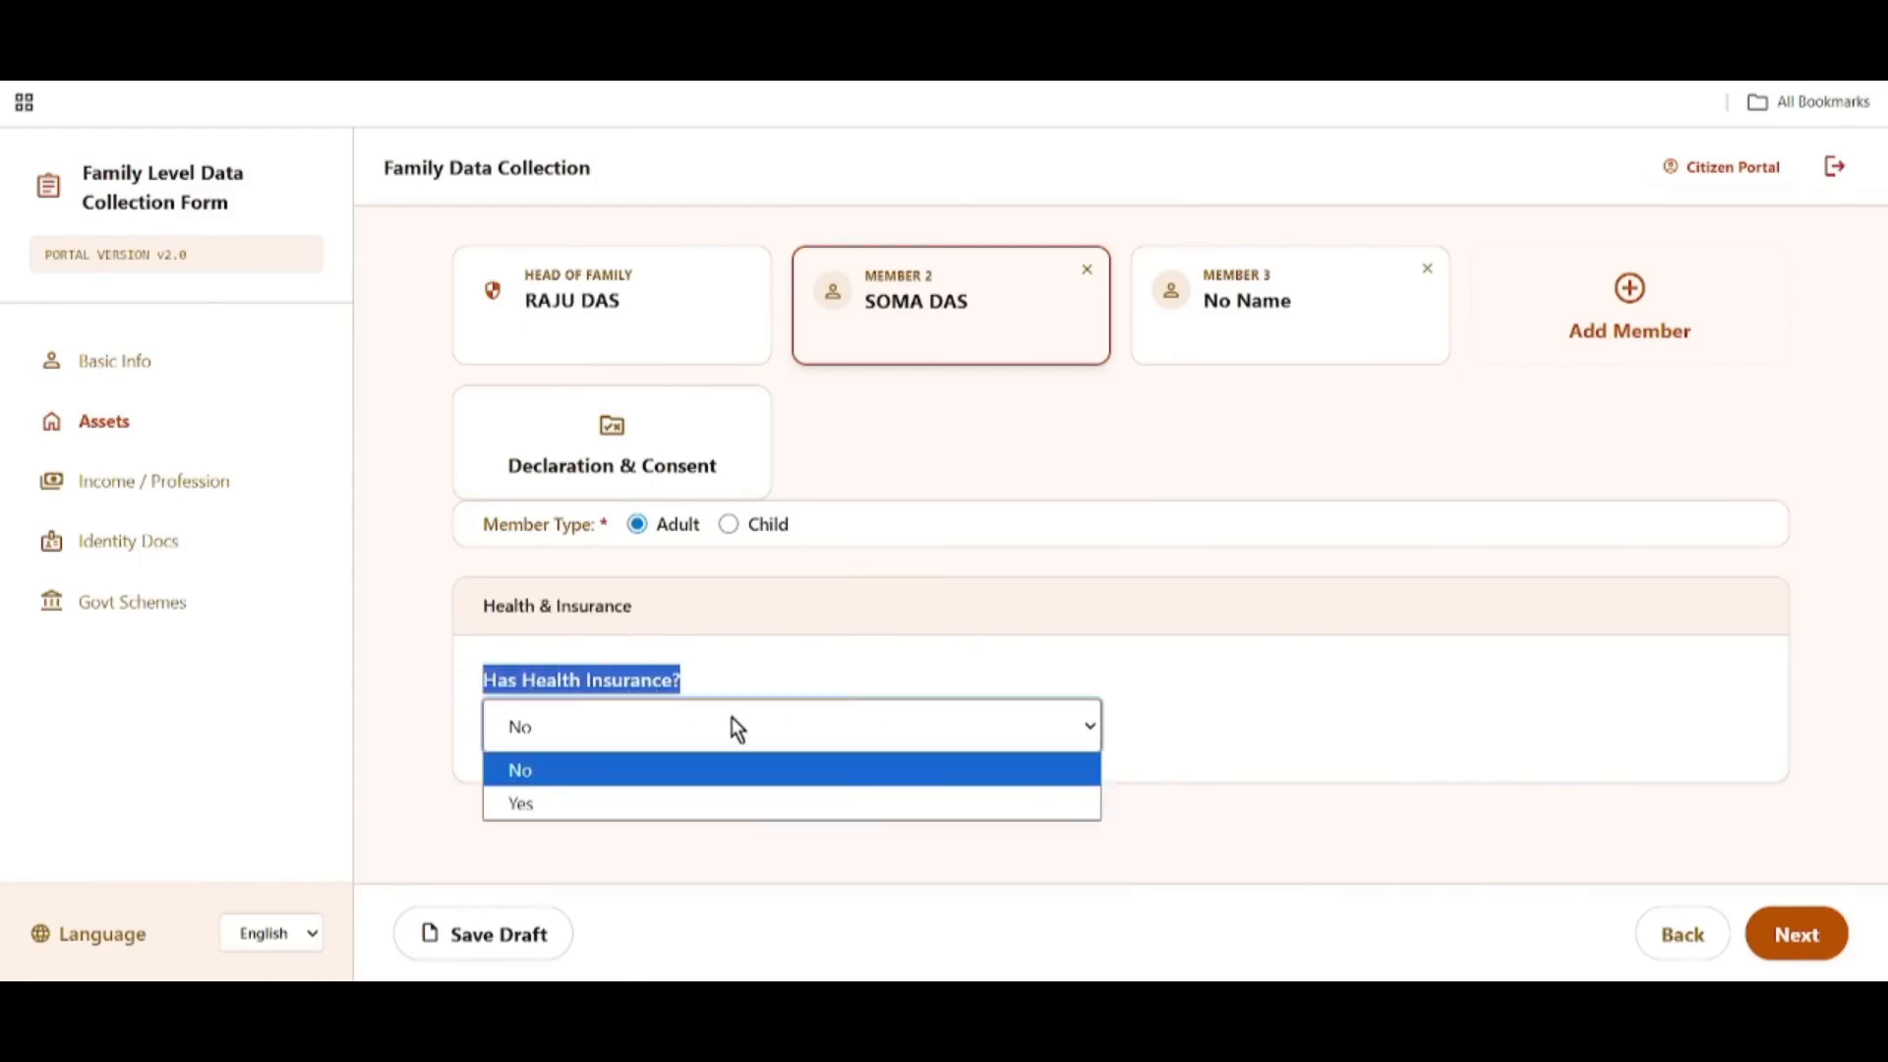
pyautogui.click(688, 804)
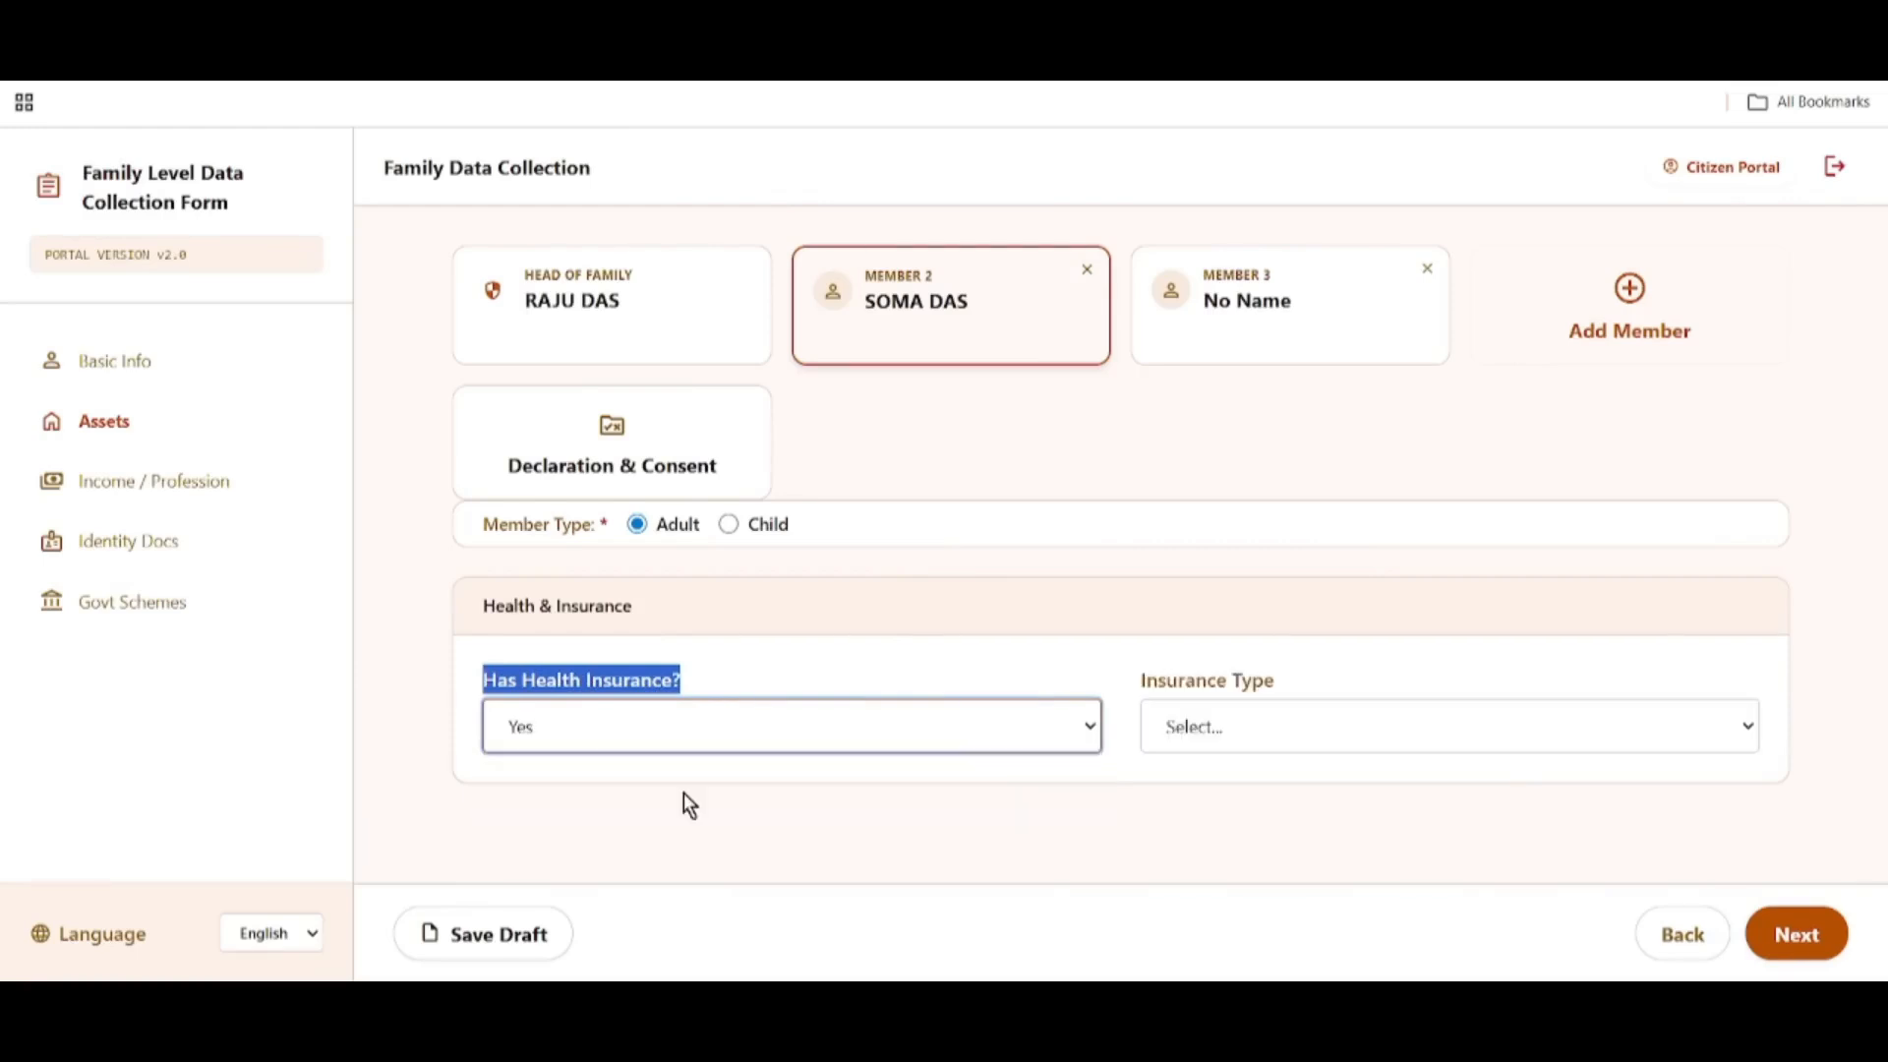
pyautogui.moveTo(1142, 680); pyautogui.dragTo(1386, 688)
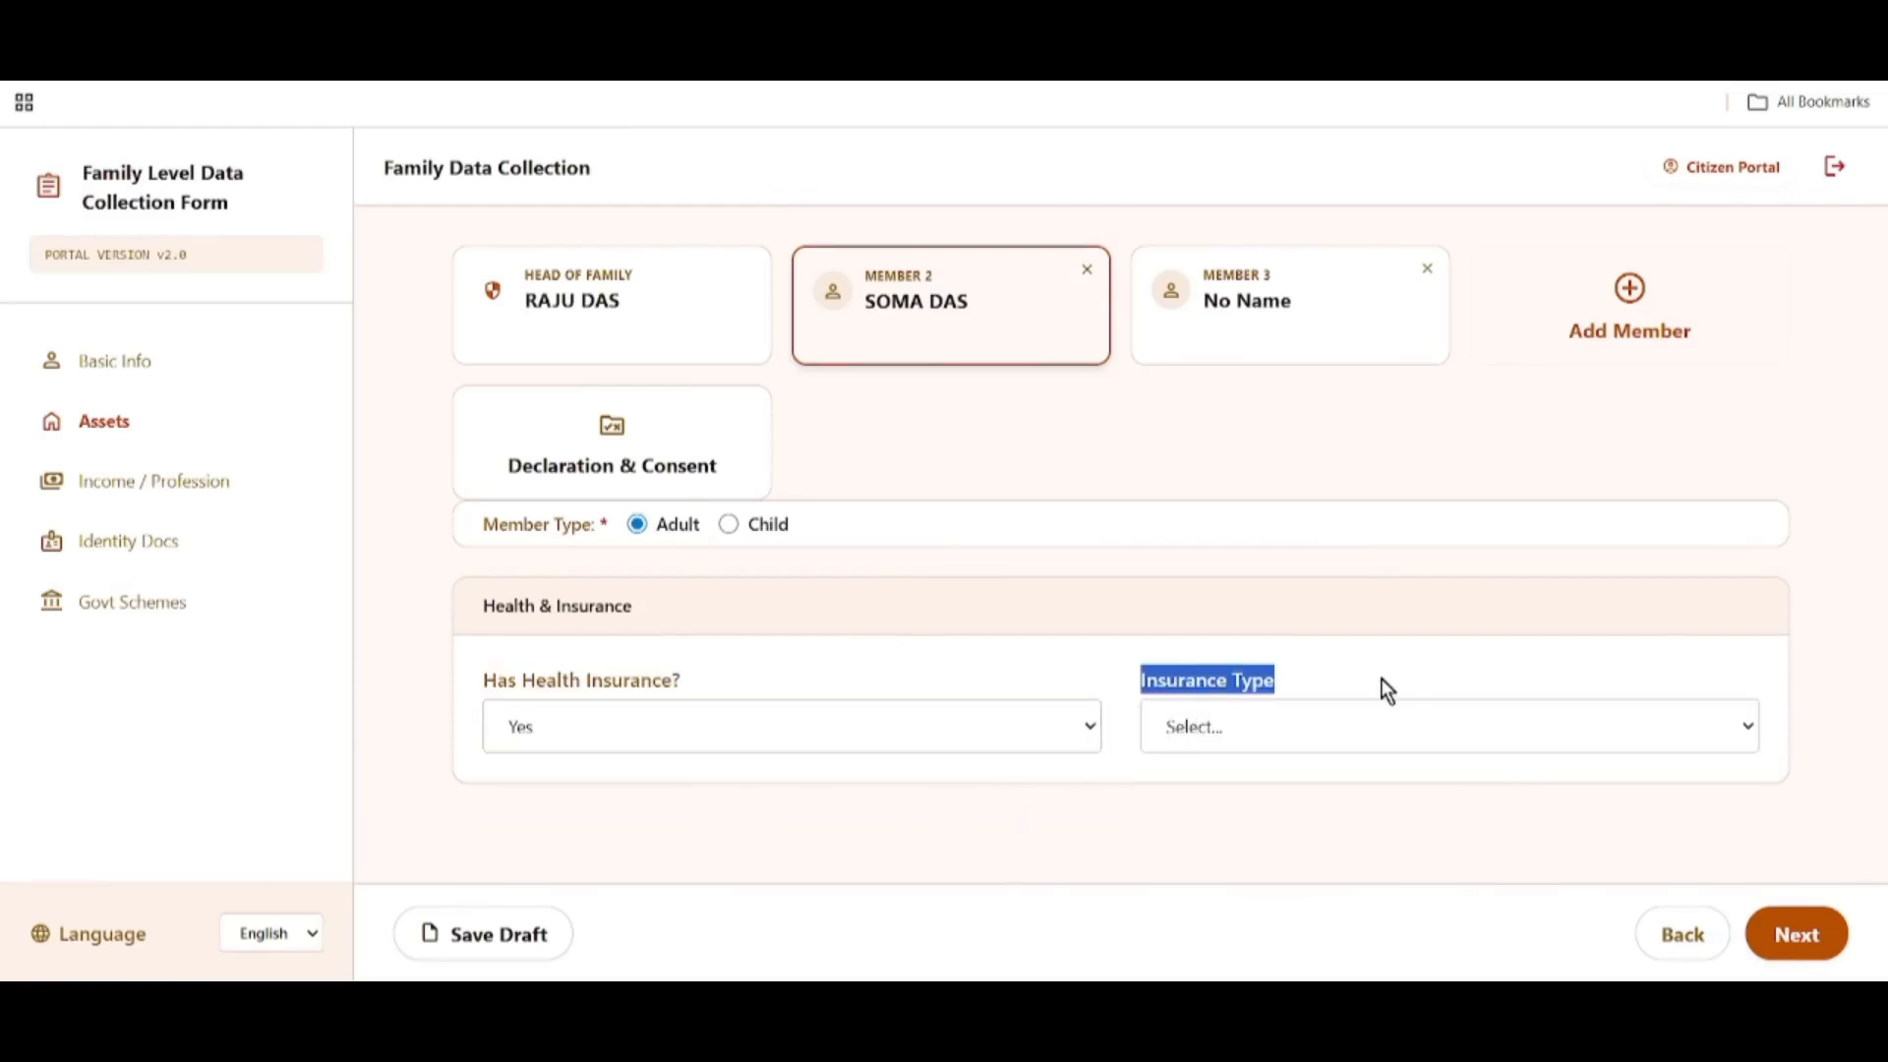
pyautogui.click(1172, 725)
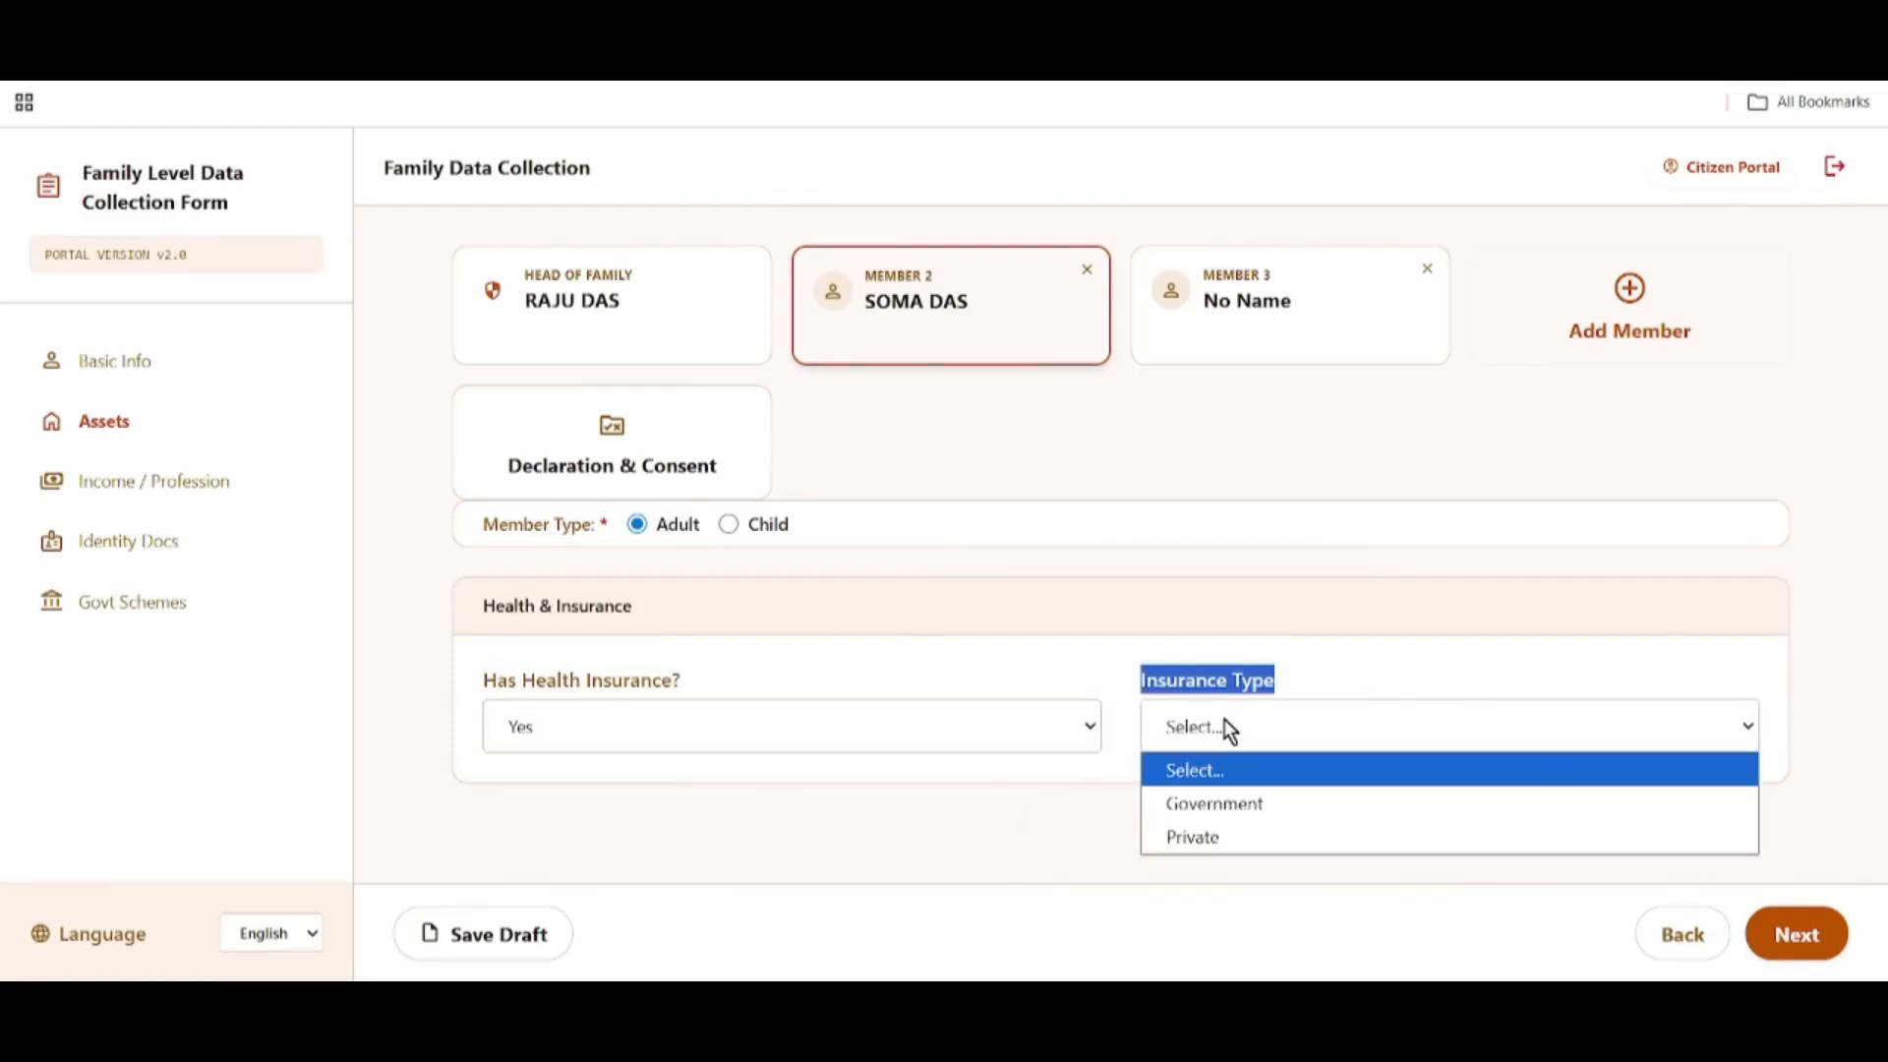
pyautogui.click(1254, 805)
# Choose the Swasthya Sathi scheme, fill in the URN Number, and save the draft.
pyautogui.scroll(-2, 966, 777)
pyautogui.moveTo(497, 710); pyautogui.dragTo(701, 733)
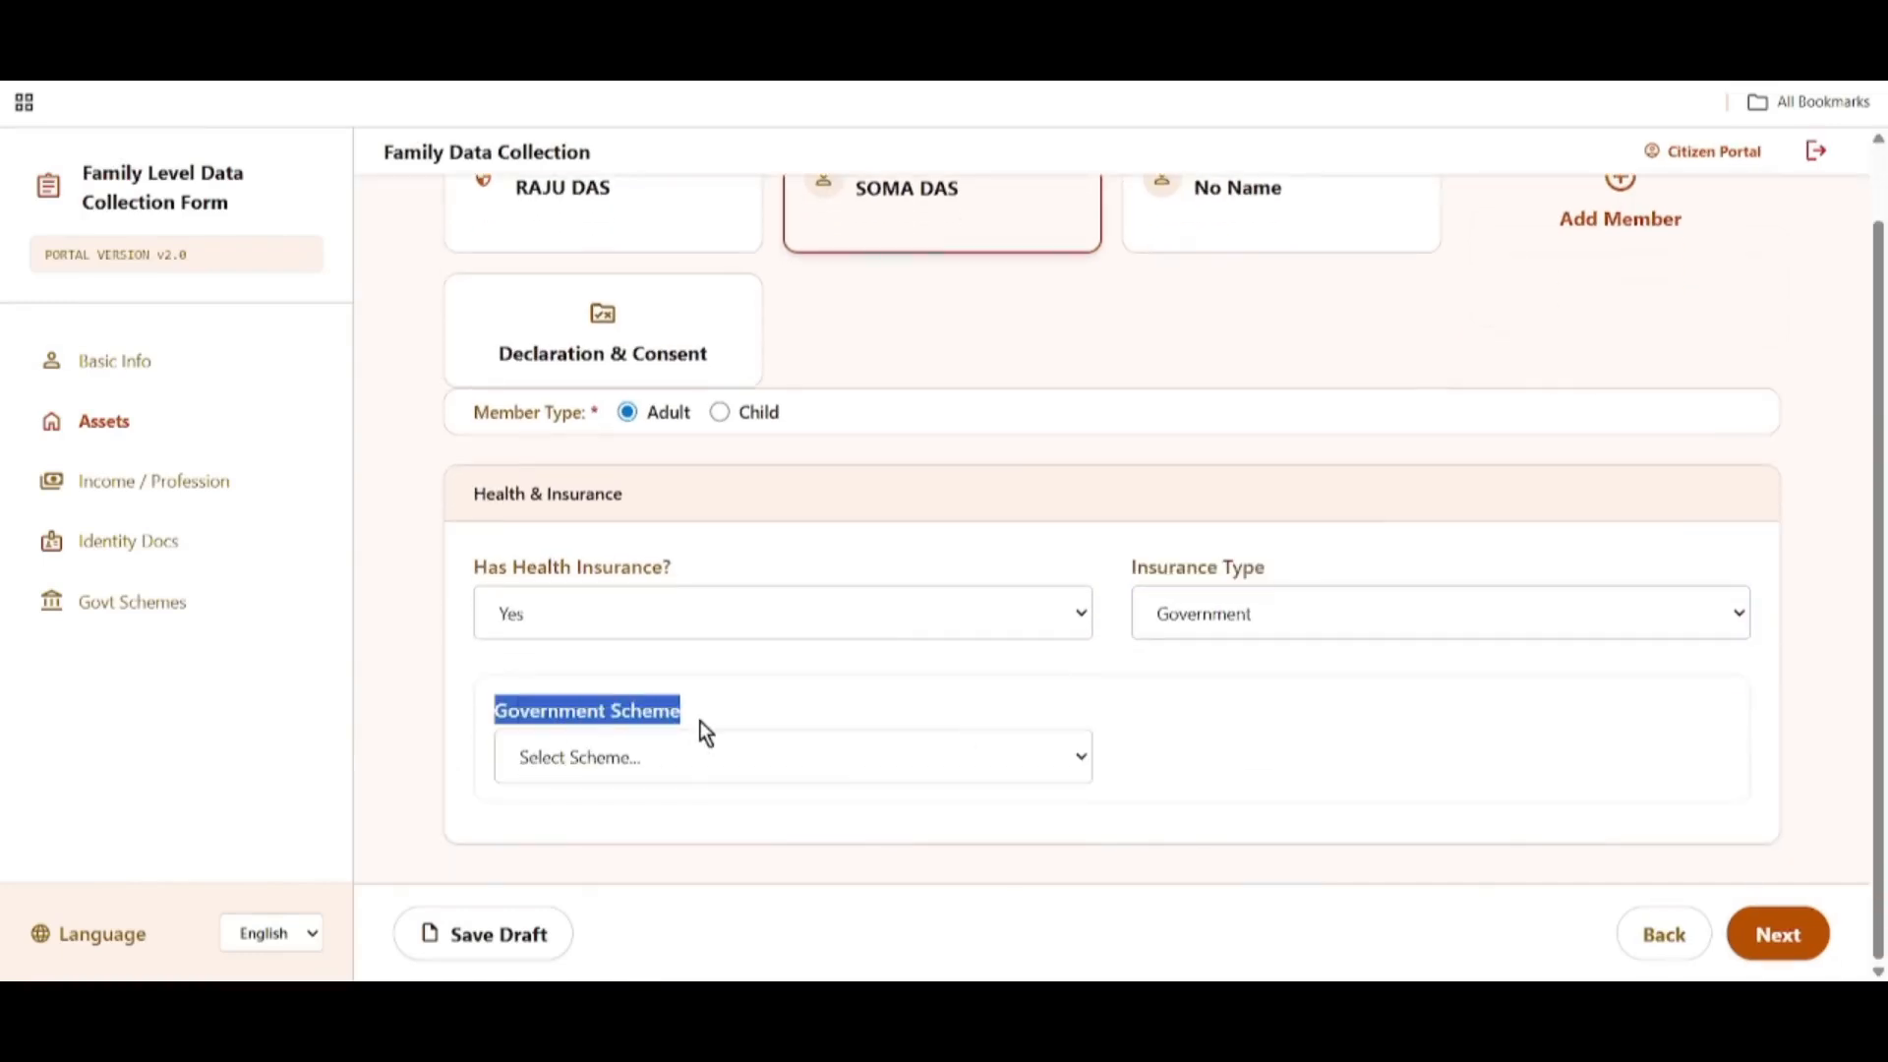
pyautogui.click(816, 762)
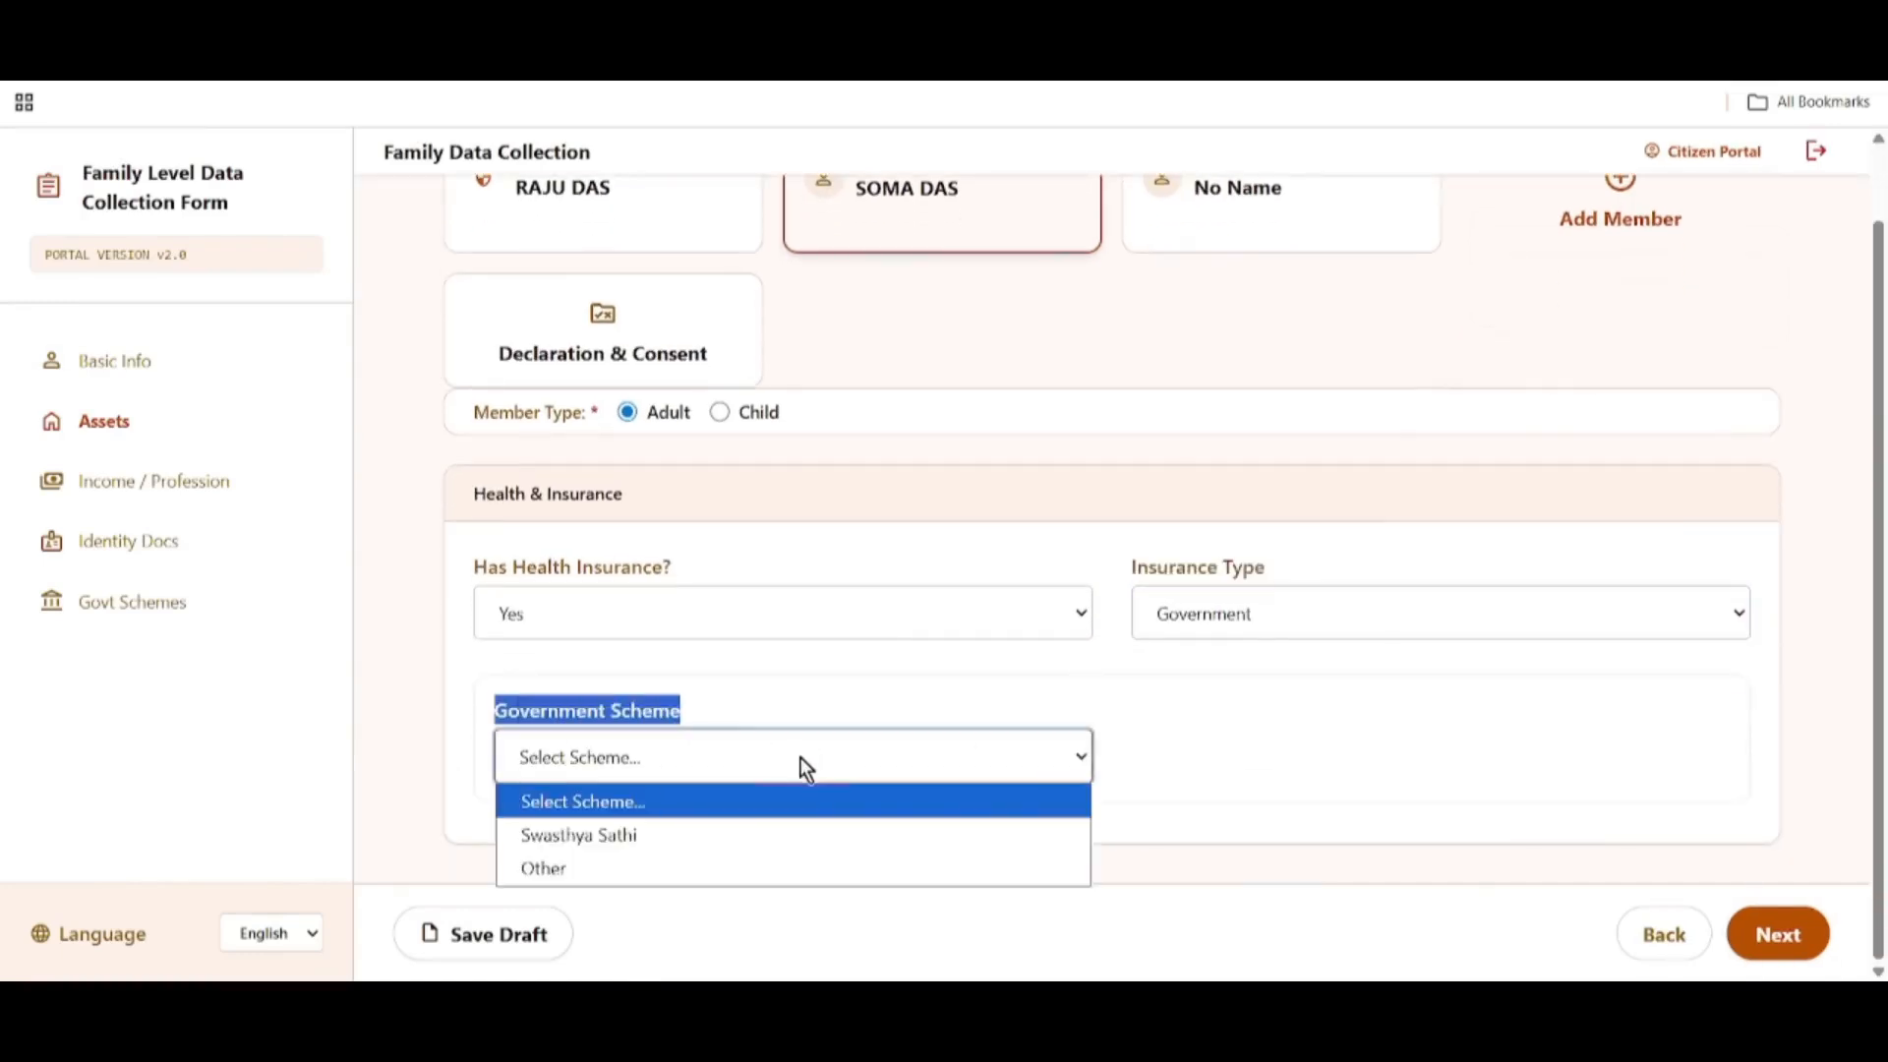
pyautogui.click(615, 838)
pyautogui.moveTo(1121, 712); pyautogui.dragTo(1262, 769)
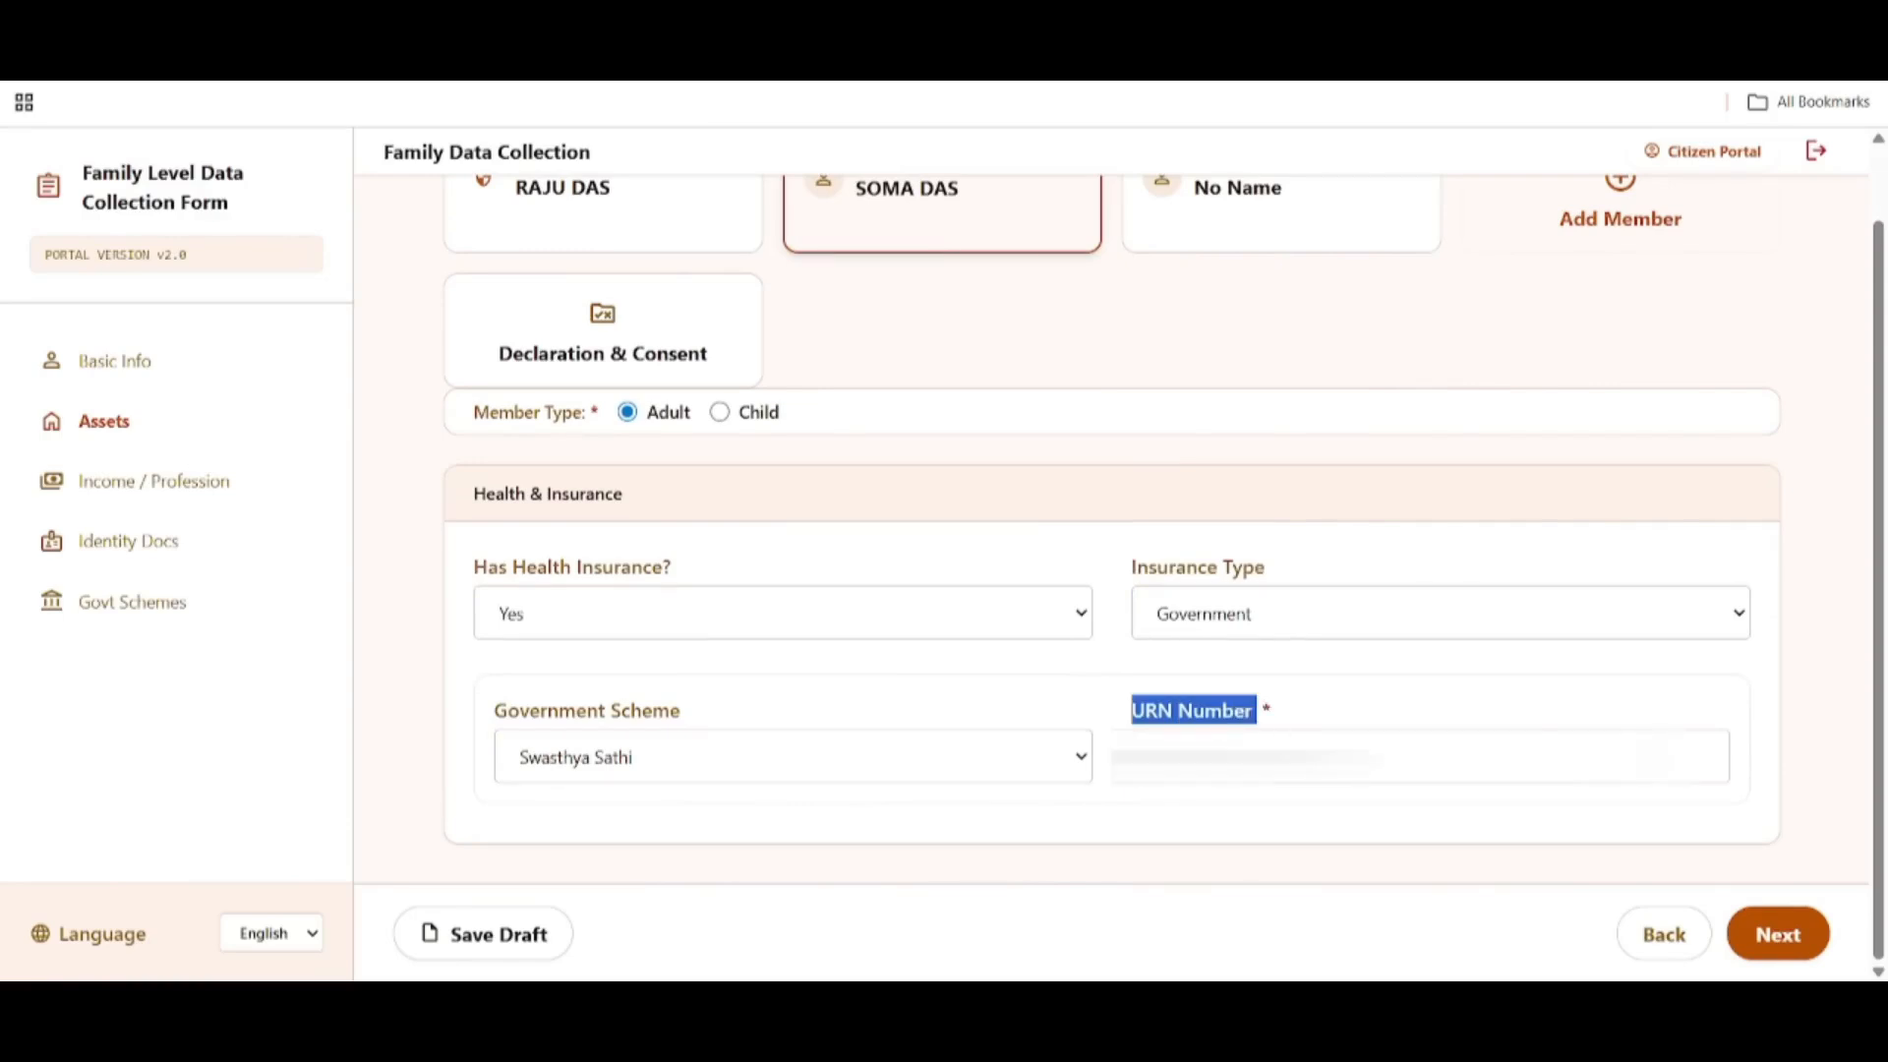
pyautogui.click(1417, 759)
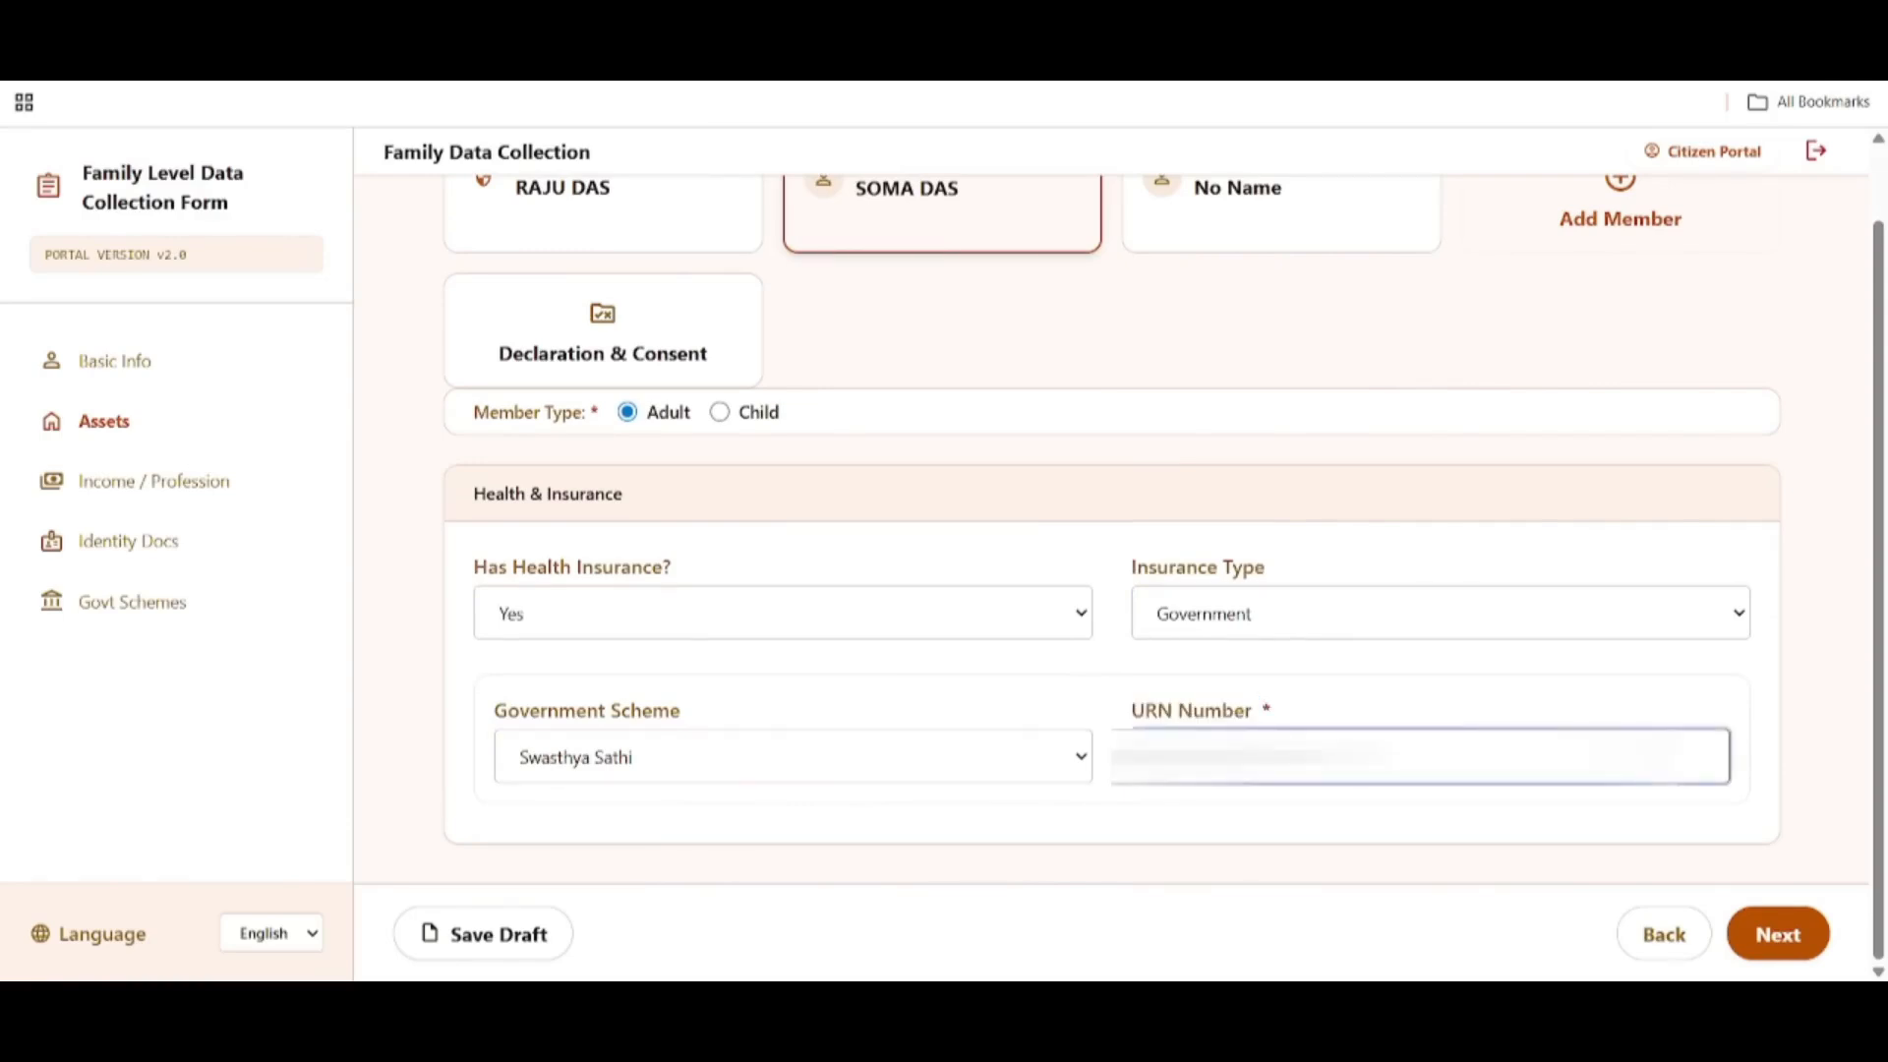
pyautogui.click(510, 940)
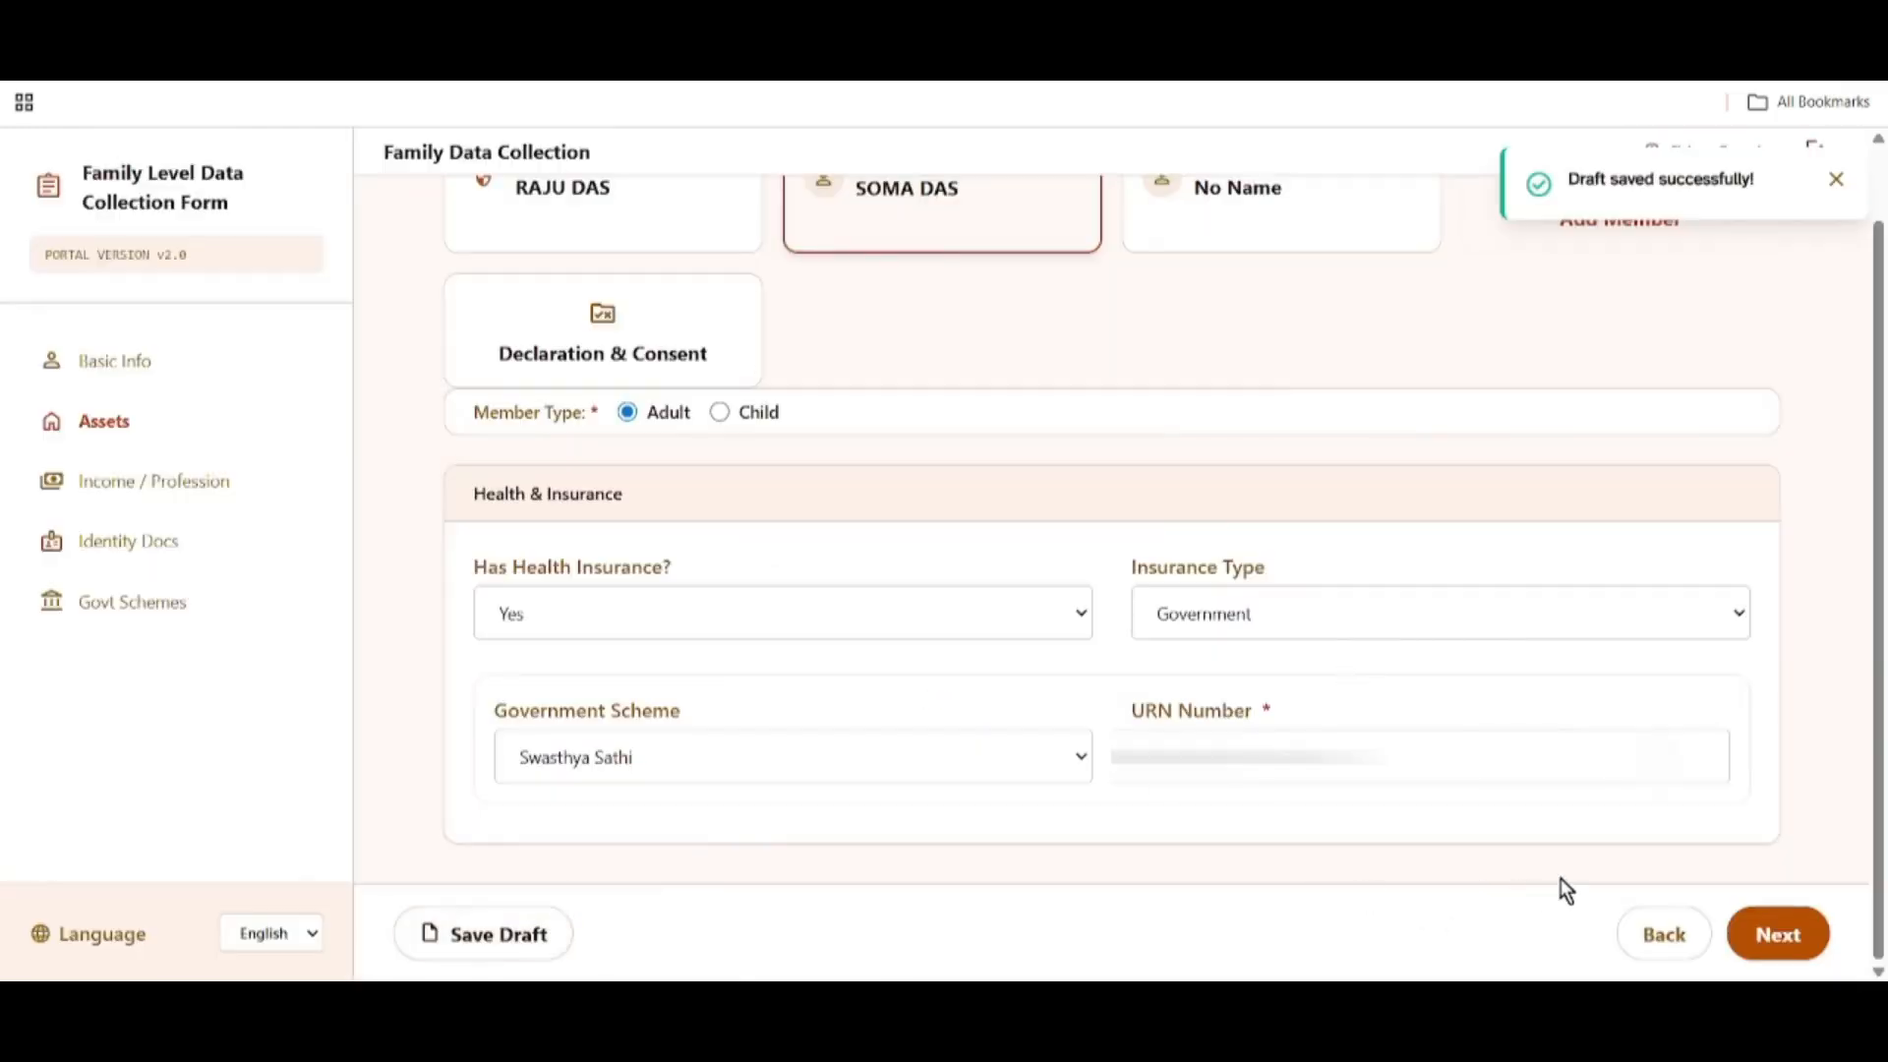
# On the Income / Profession step, answer No to both the income tax and PAN card questions.
pyautogui.click(1776, 947)
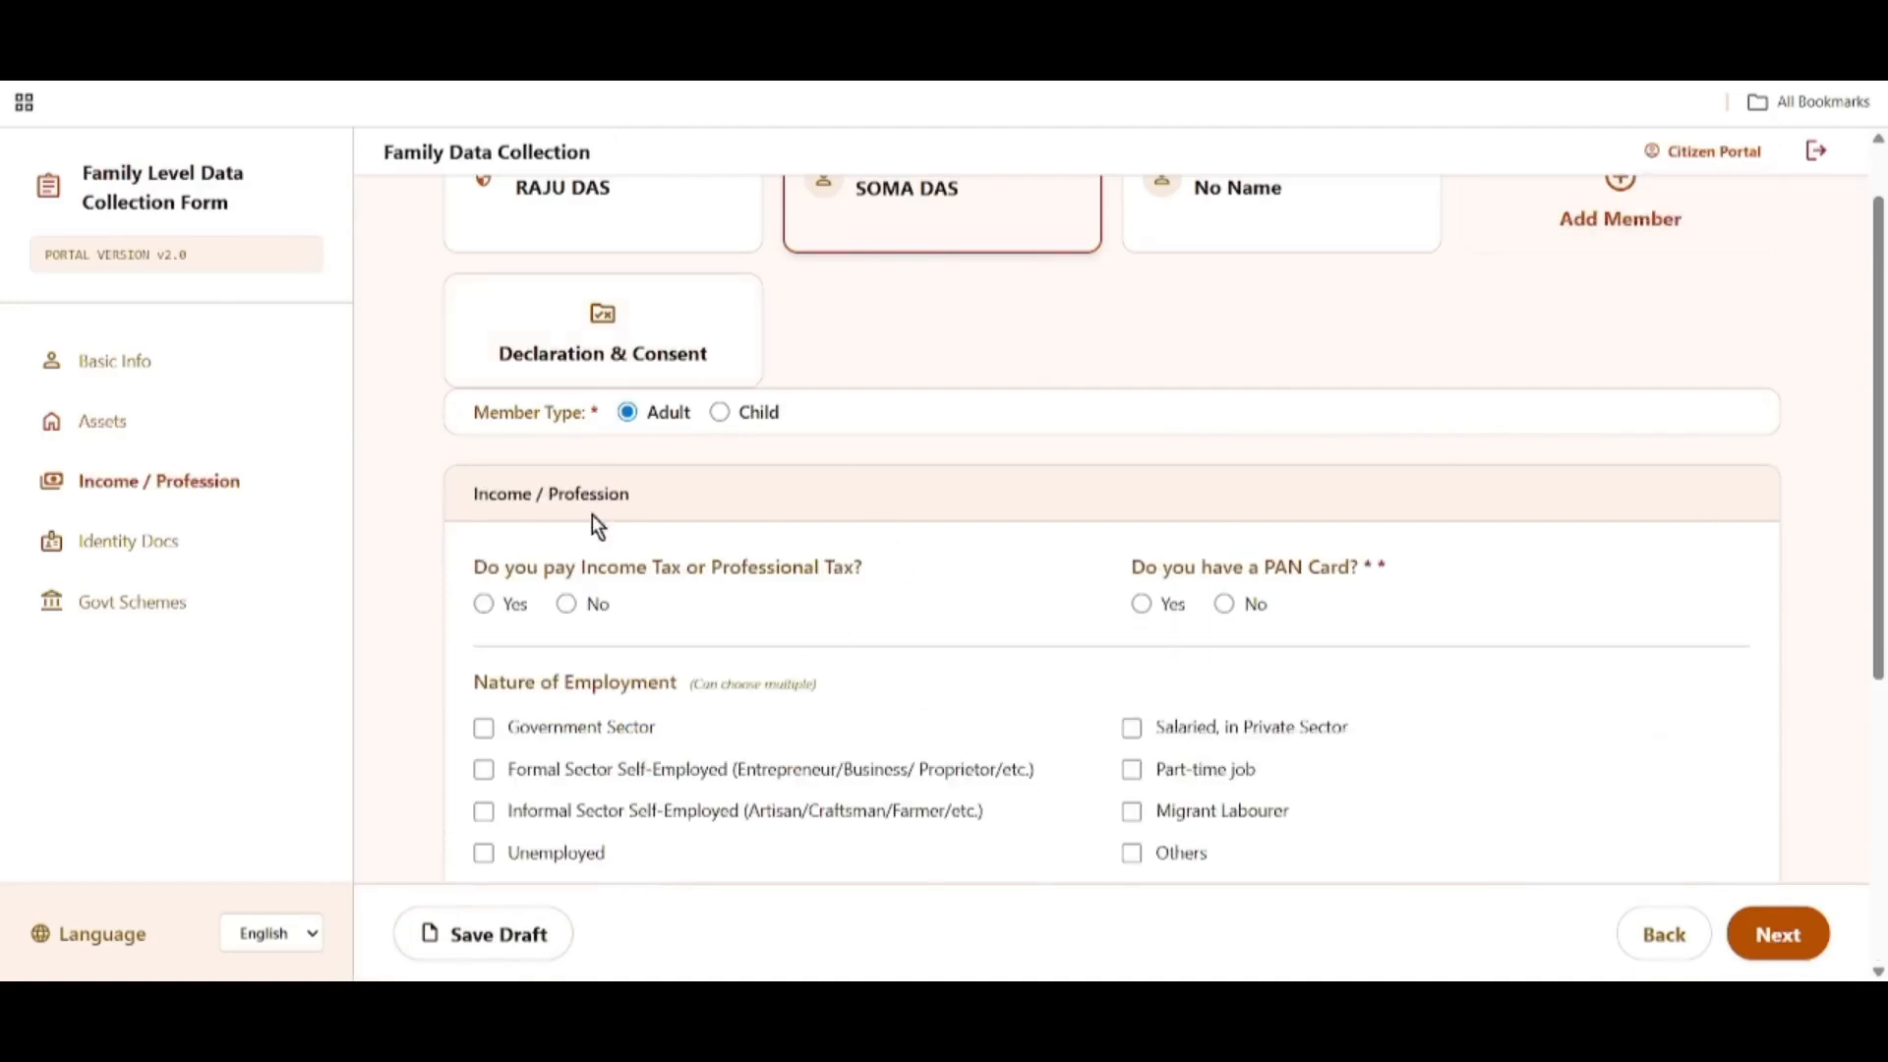
pyautogui.moveTo(476, 502); pyautogui.dragTo(662, 516)
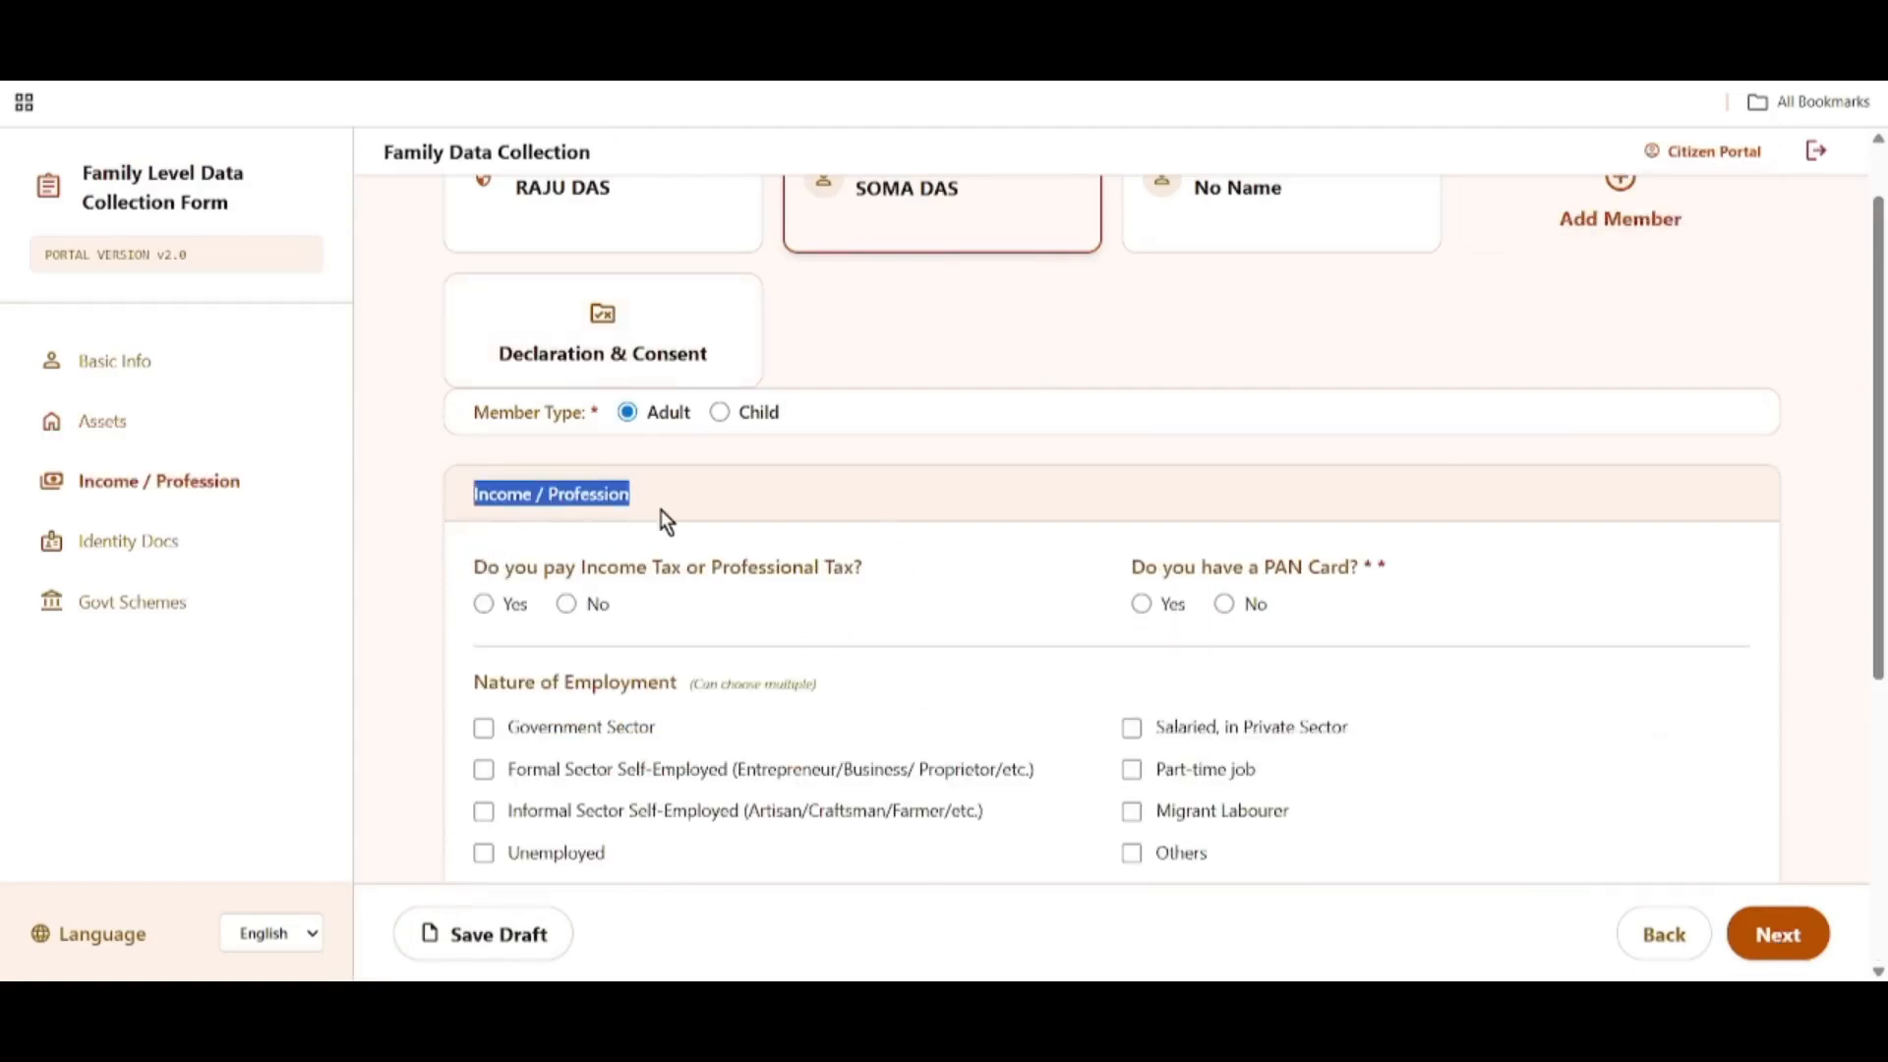
pyautogui.moveTo(489, 566); pyautogui.dragTo(832, 586)
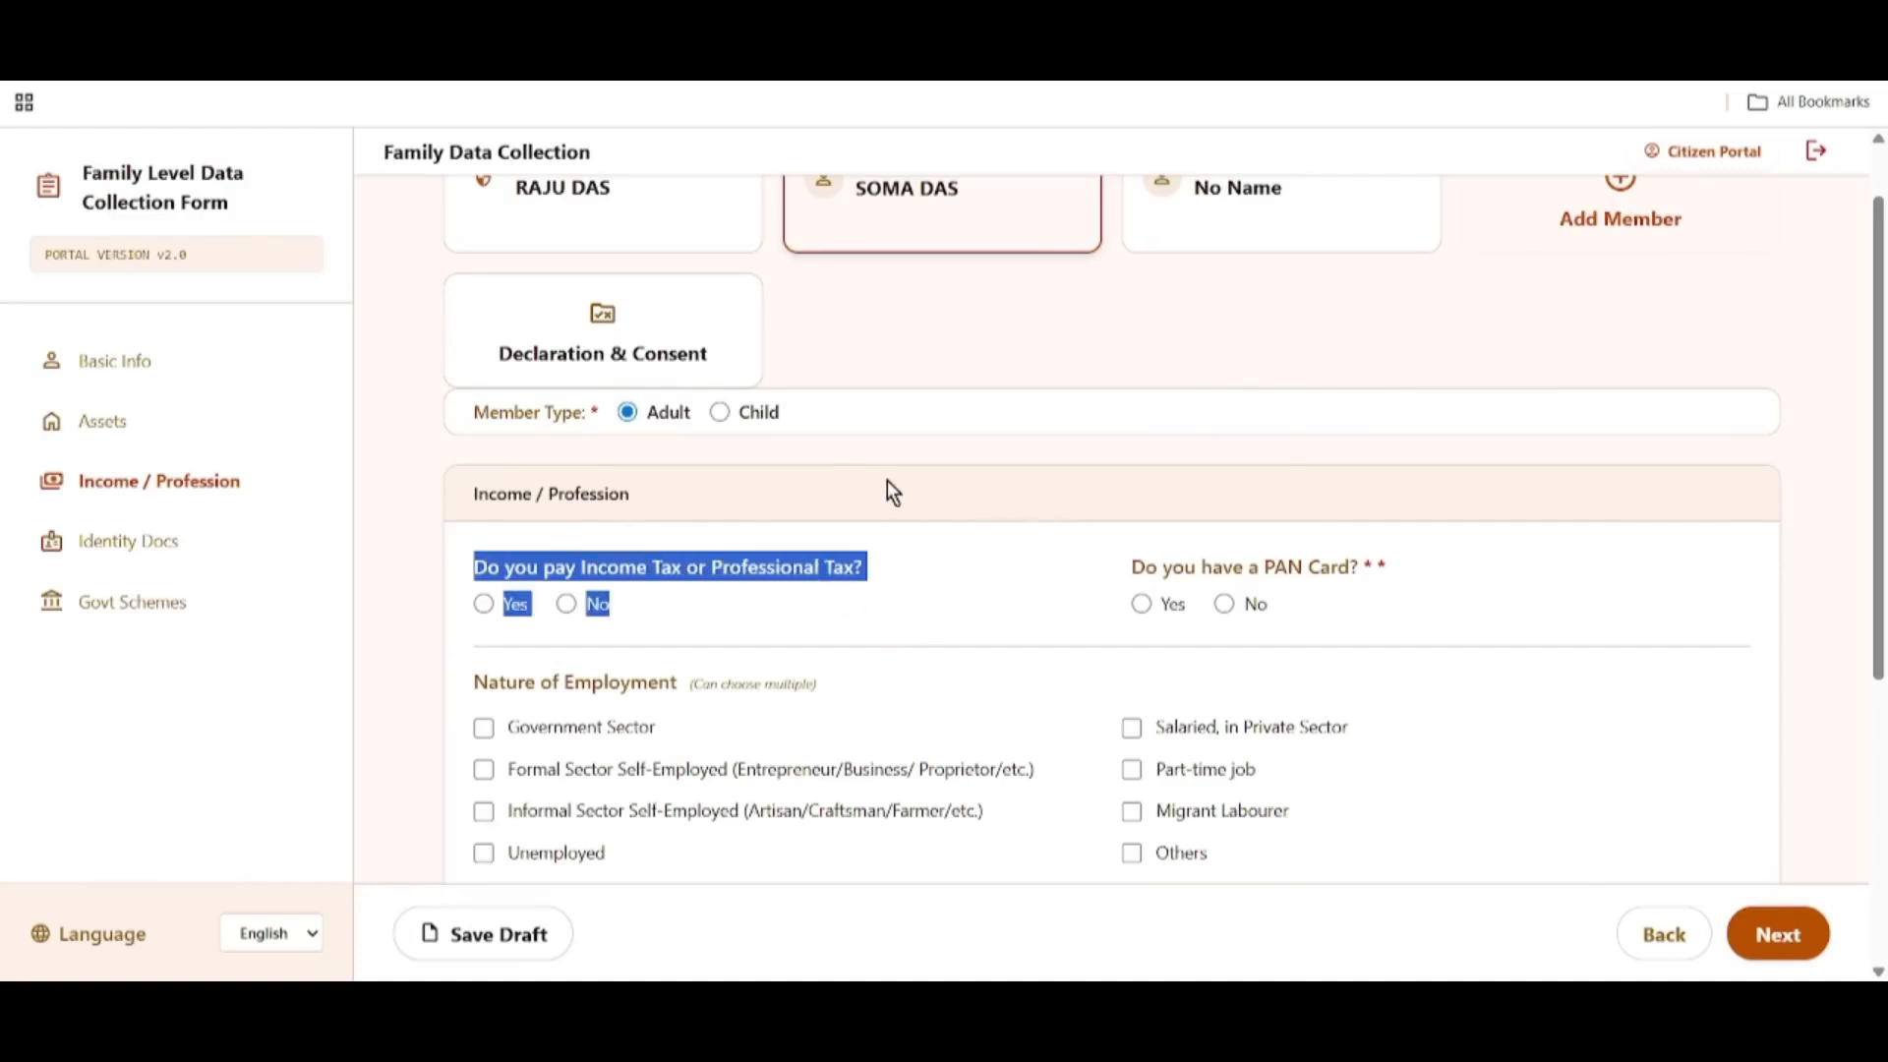
pyautogui.click(567, 604)
pyautogui.moveTo(1126, 577); pyautogui.dragTo(1363, 574)
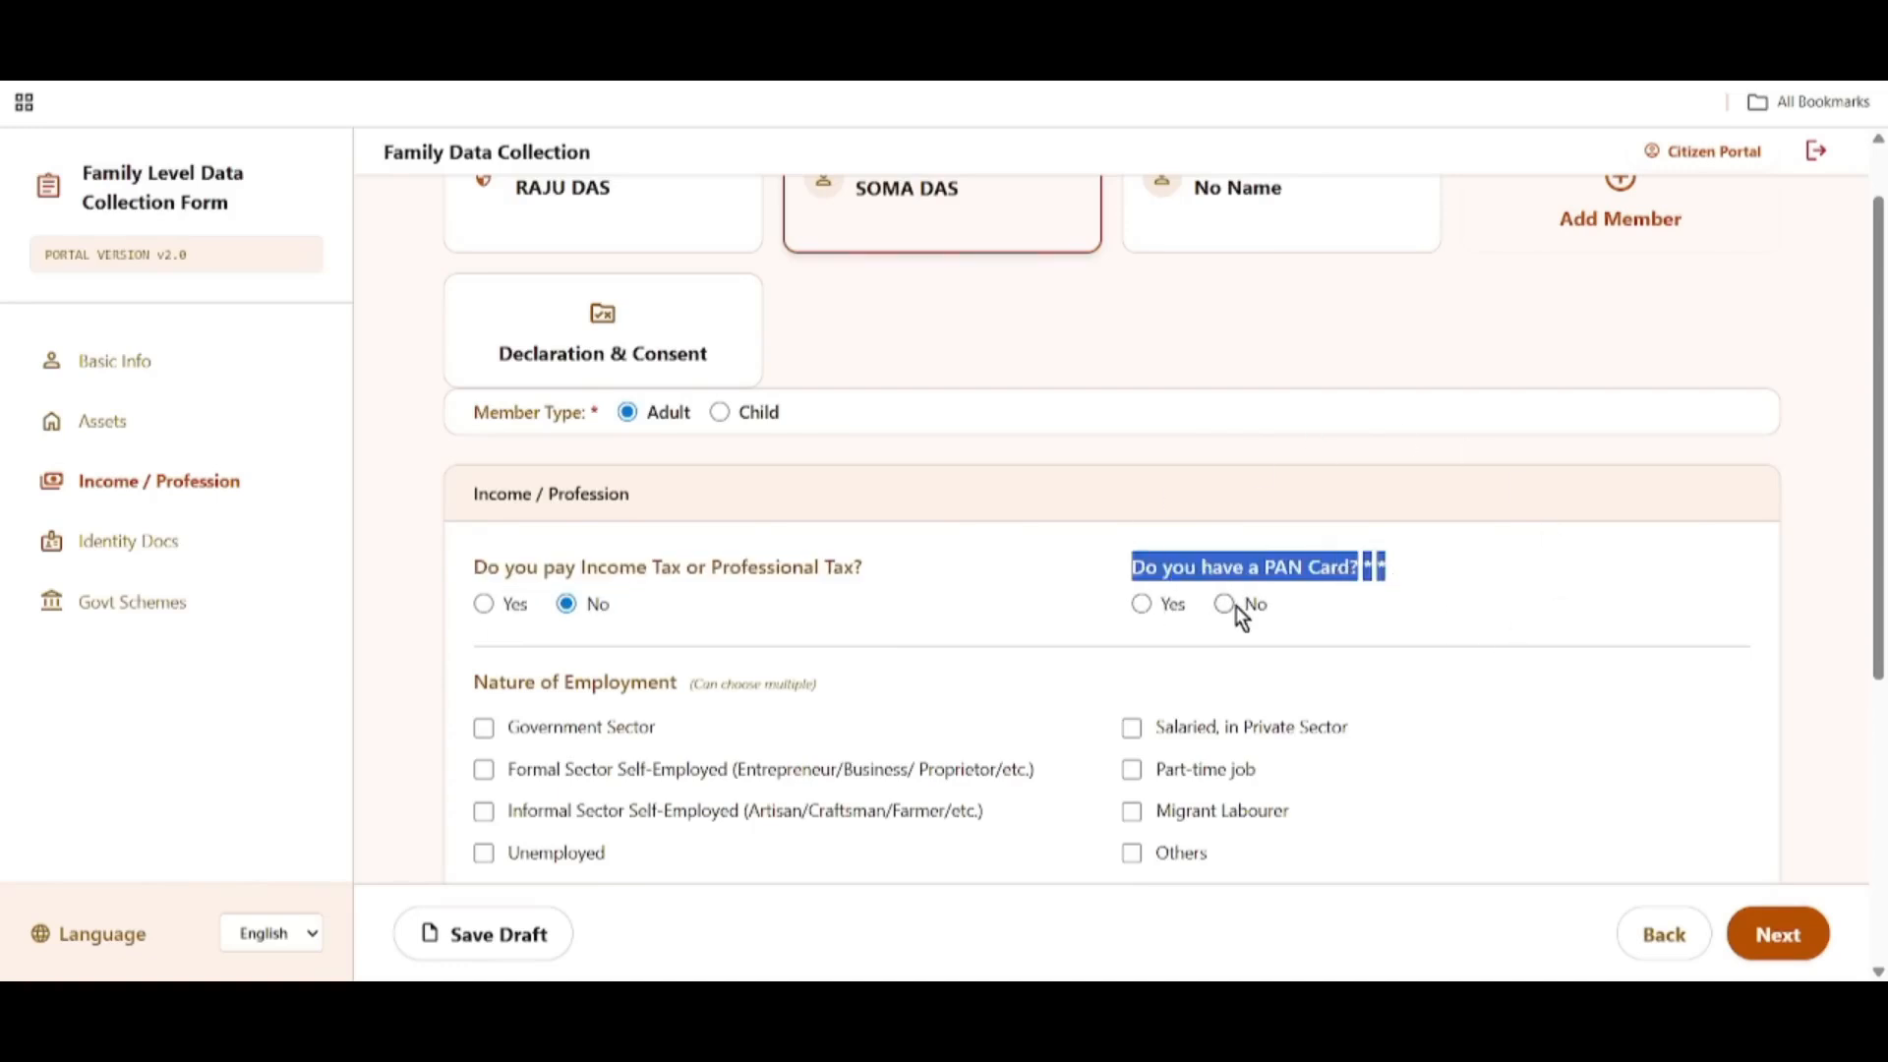
pyautogui.click(1142, 604)
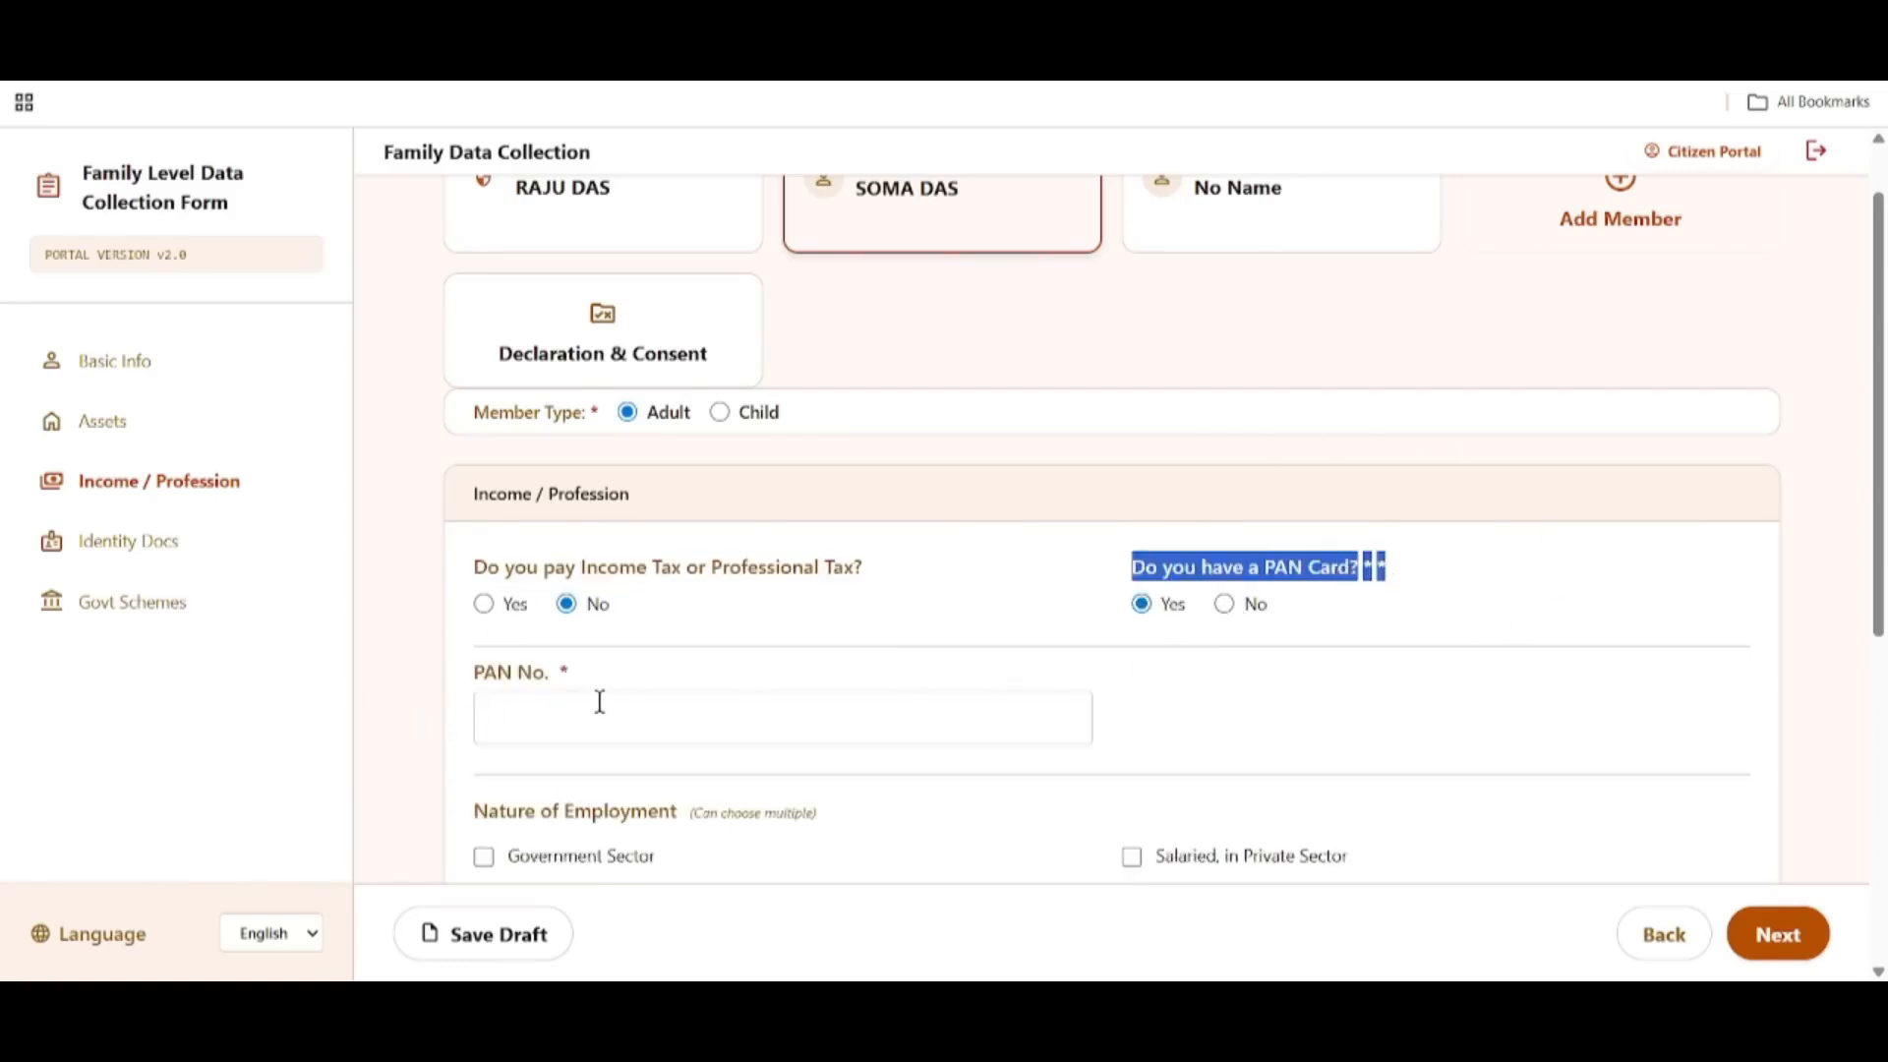
pyautogui.click(1225, 606)
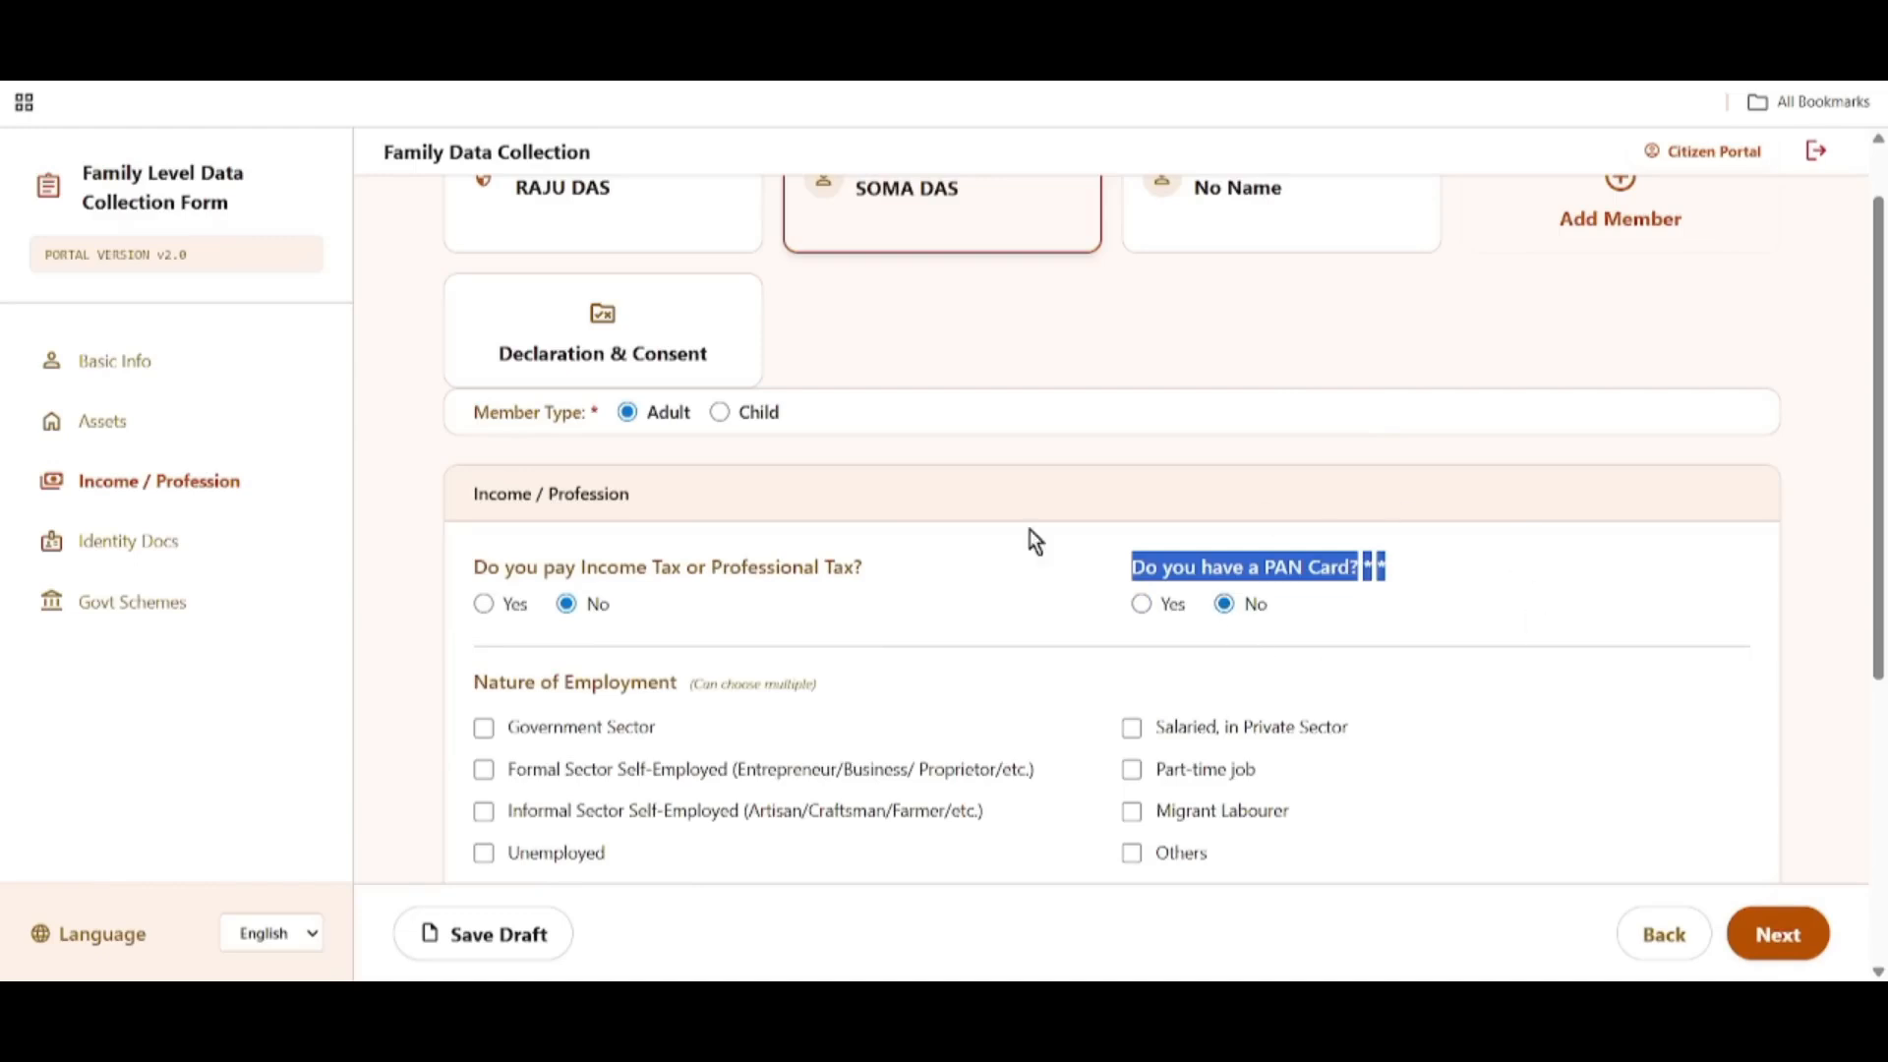
# Tick Unemployed as the member's Nature of Employment, leaving Others unticked.
pyautogui.moveTo(481, 676); pyautogui.dragTo(758, 699)
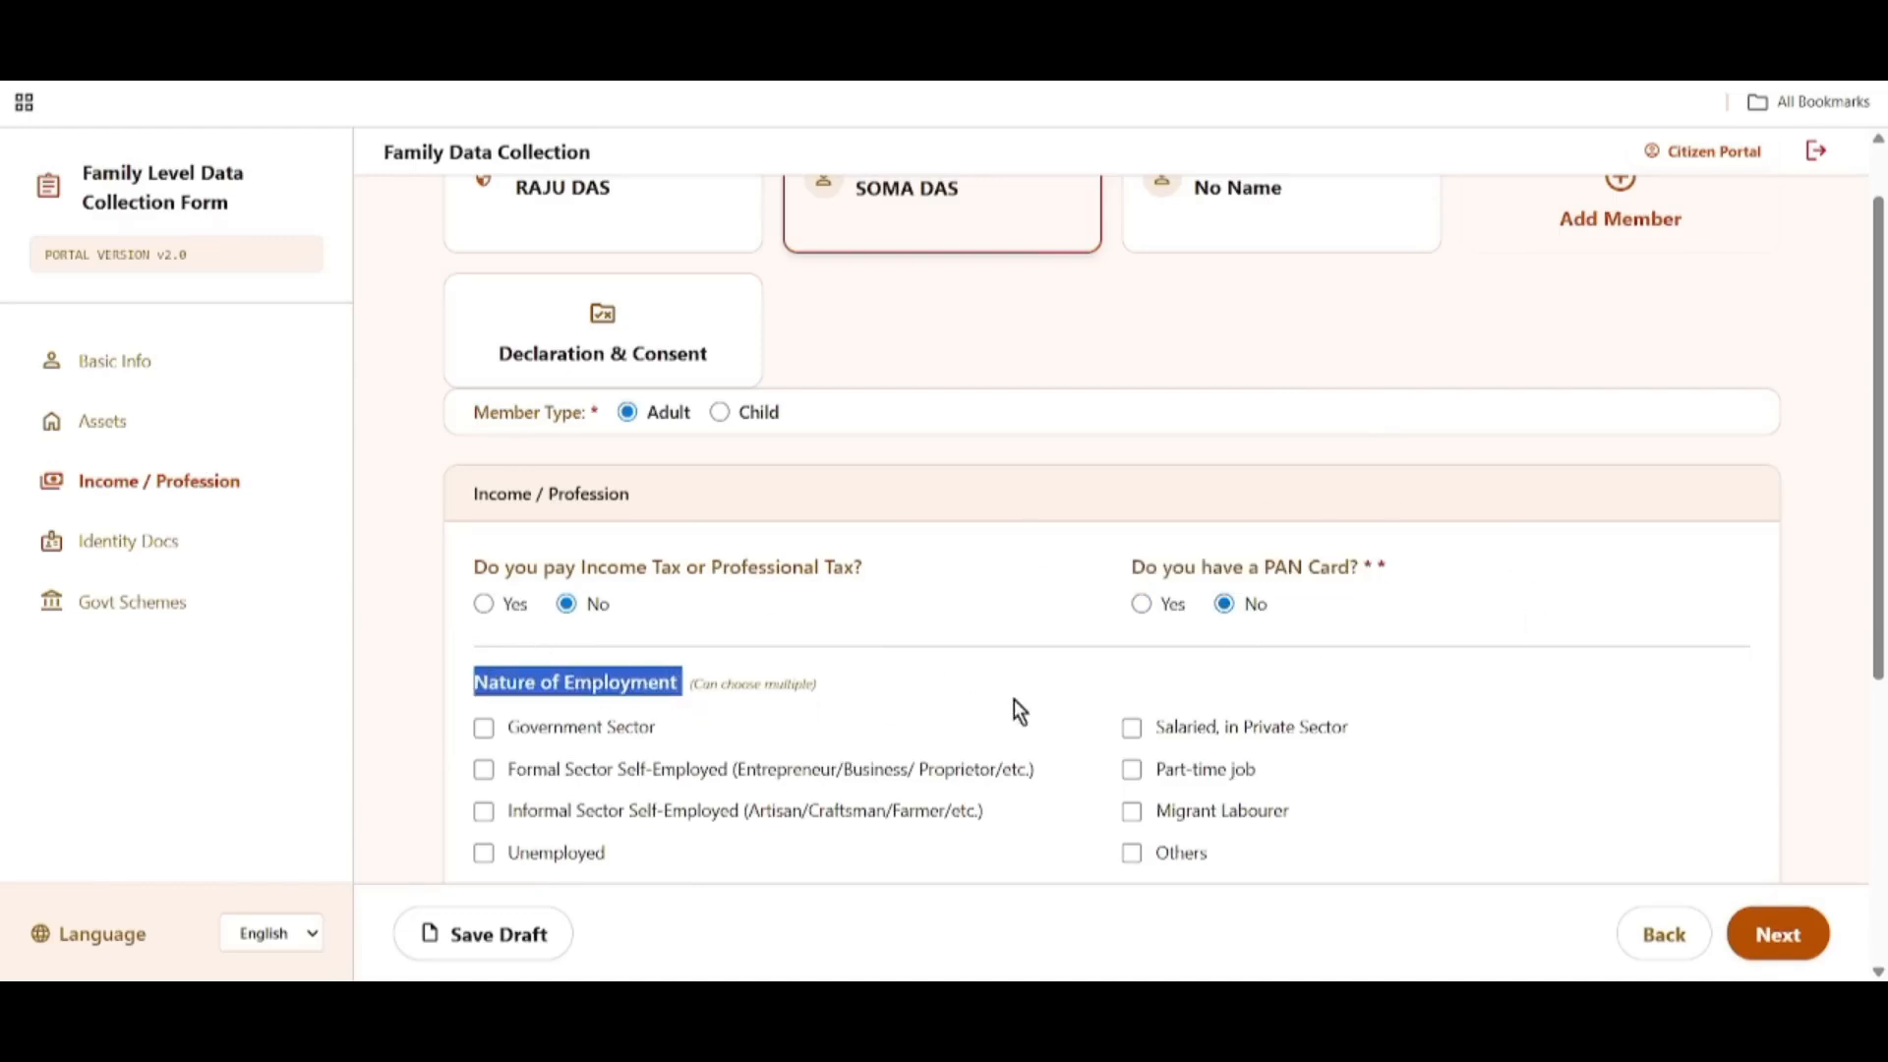
pyautogui.scroll(-3, 1019, 710)
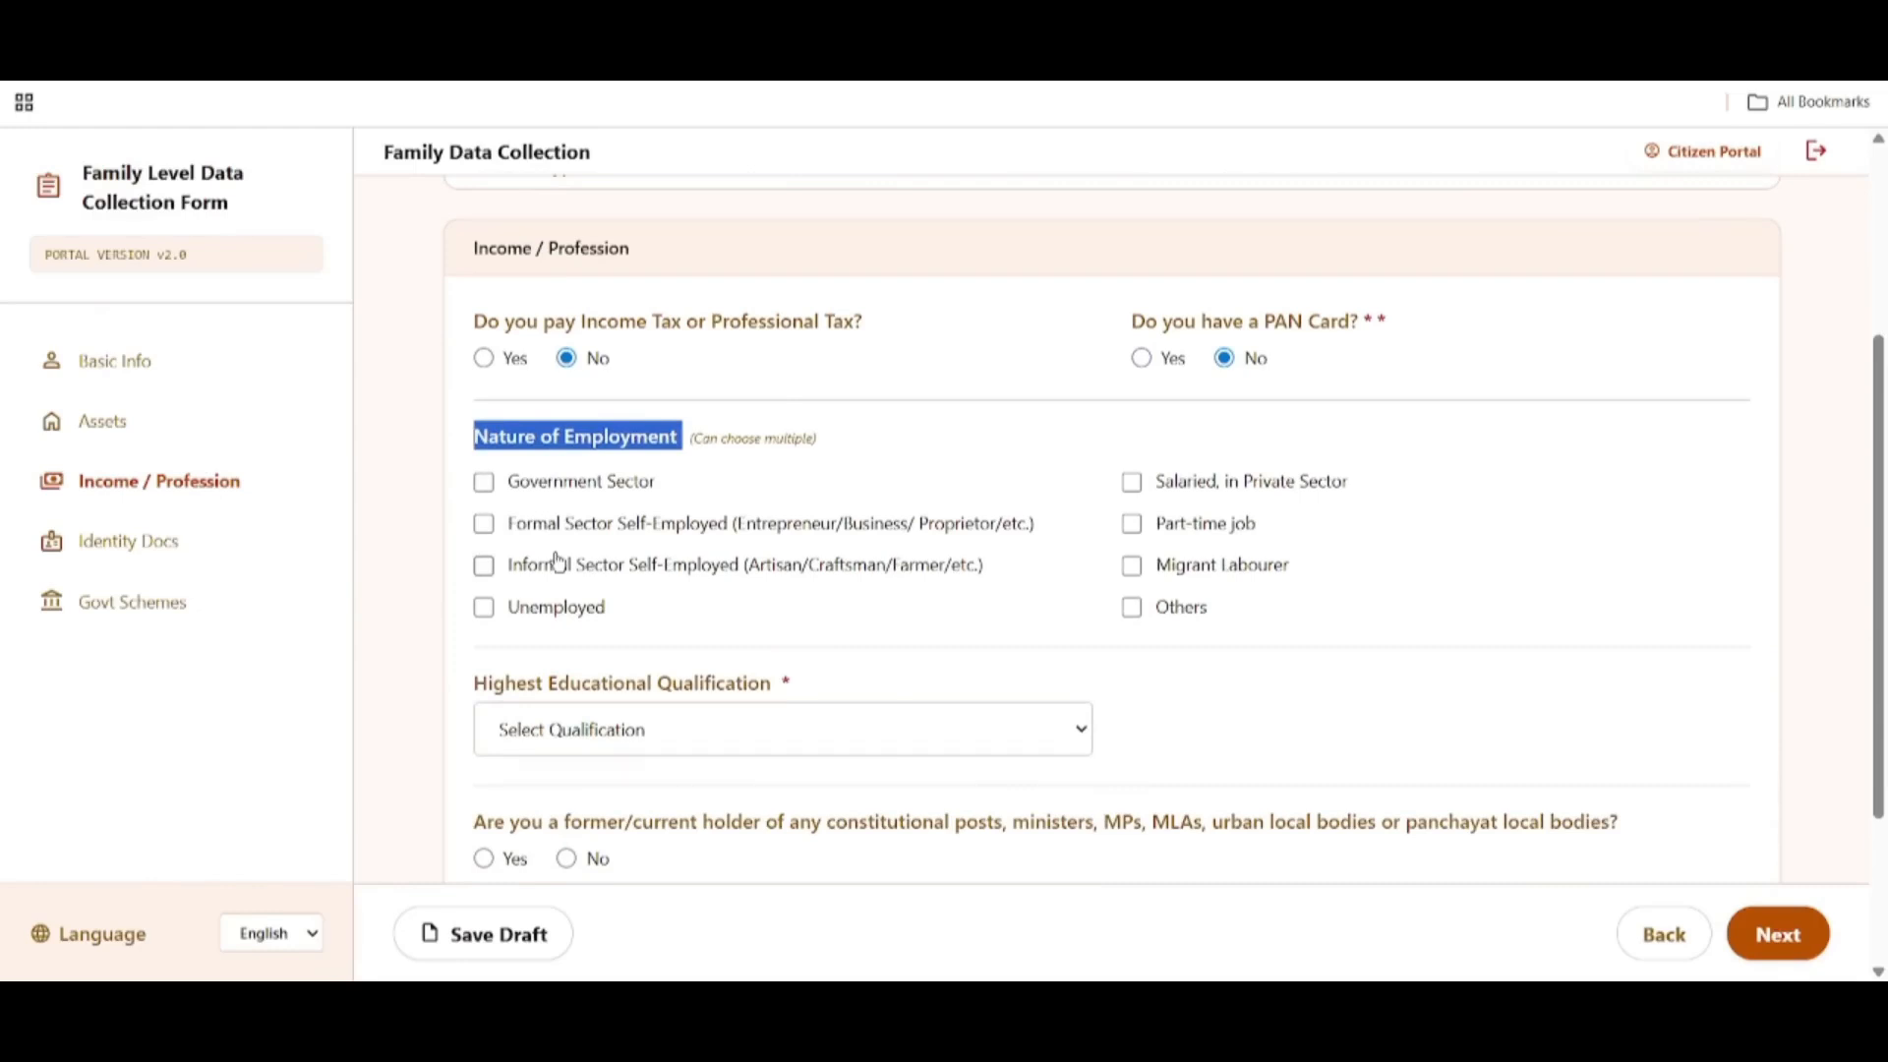
pyautogui.click(515, 609)
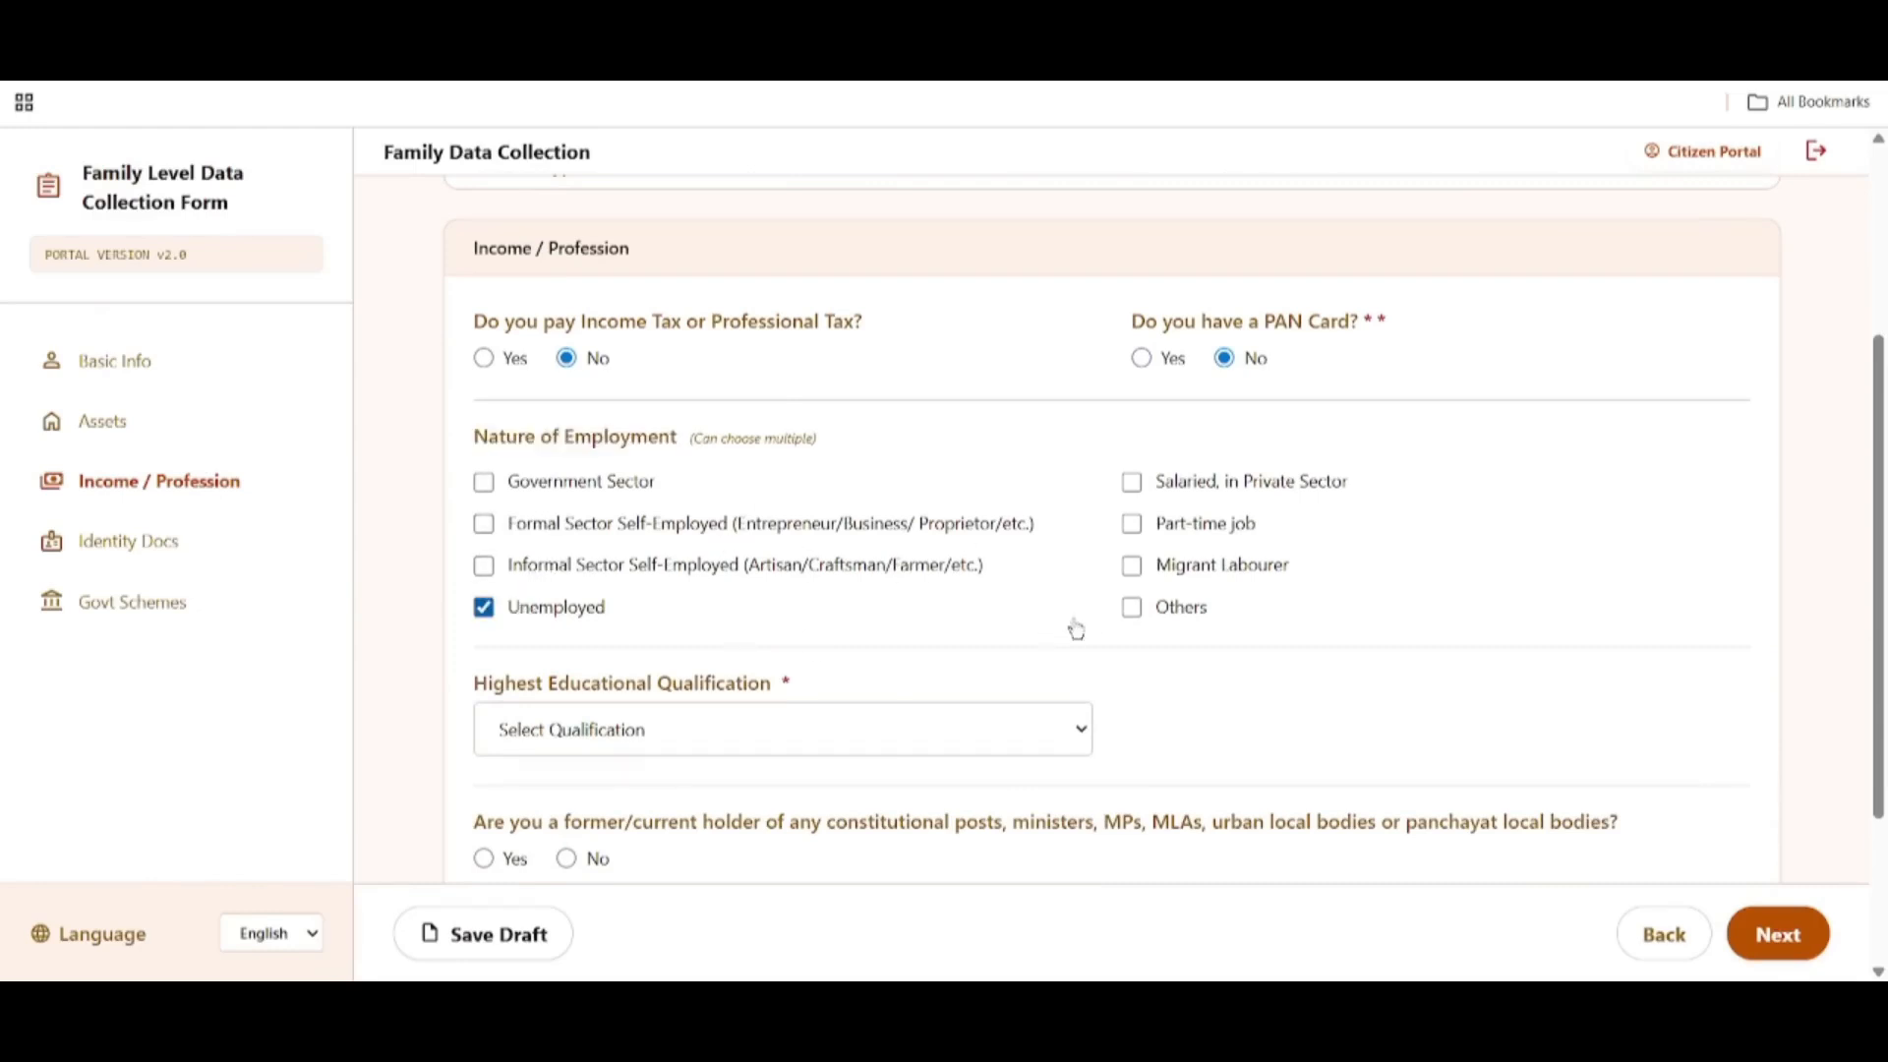
pyautogui.click(1153, 614)
pyautogui.click(1143, 610)
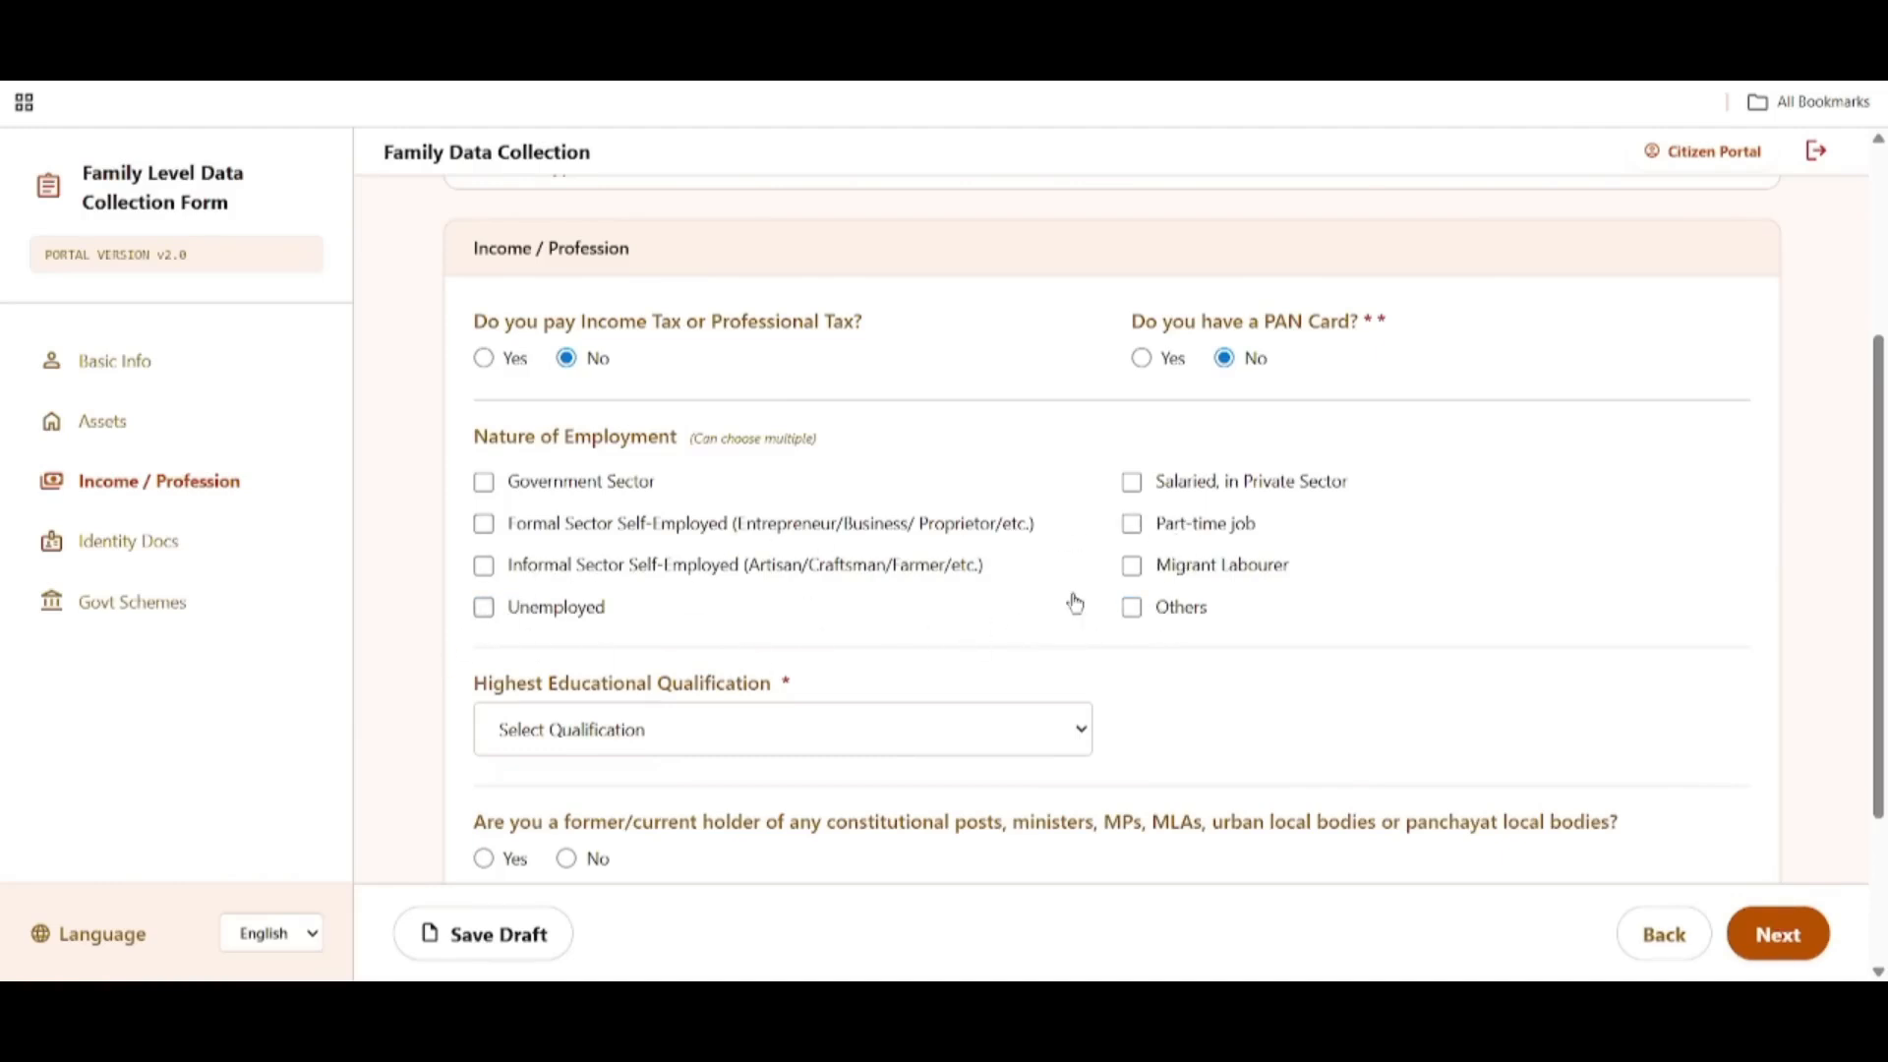
pyautogui.click(537, 618)
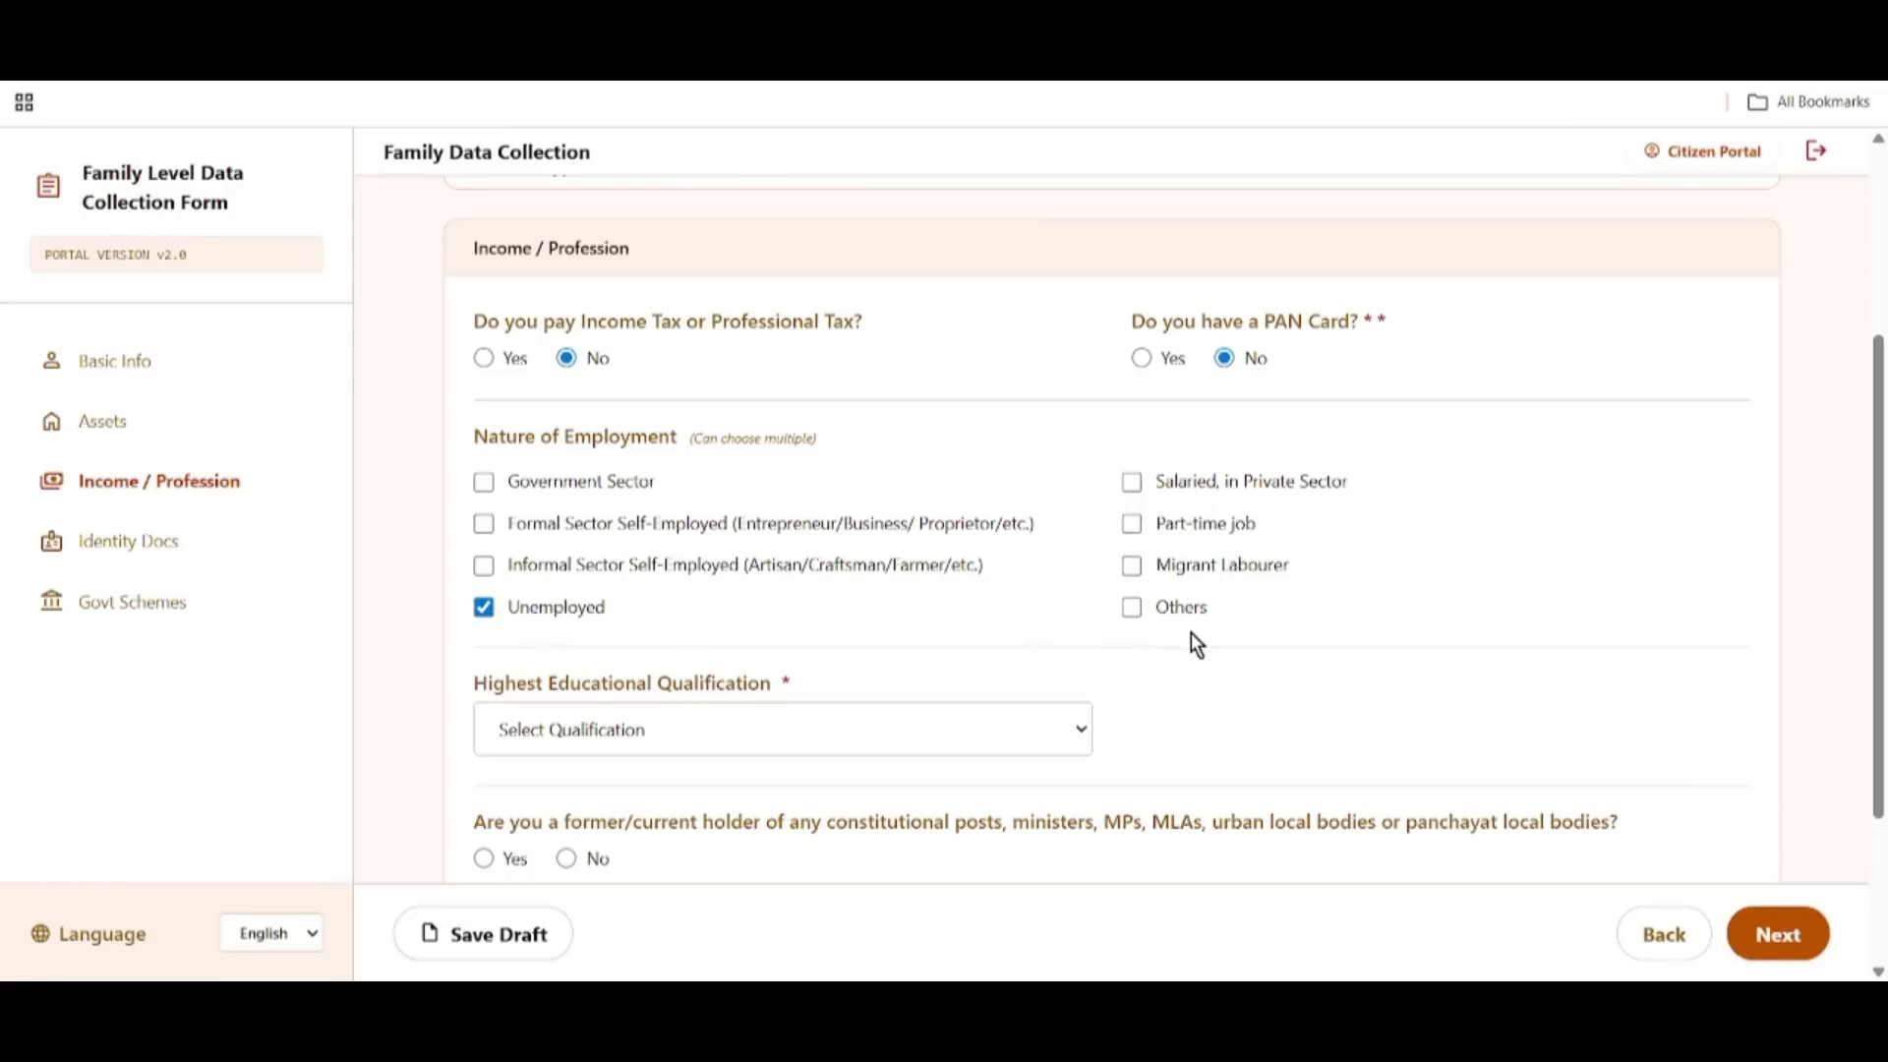
# Set the highest educational qualification to 10th/ Madhyamik.
pyautogui.scroll(-1, 970, 699)
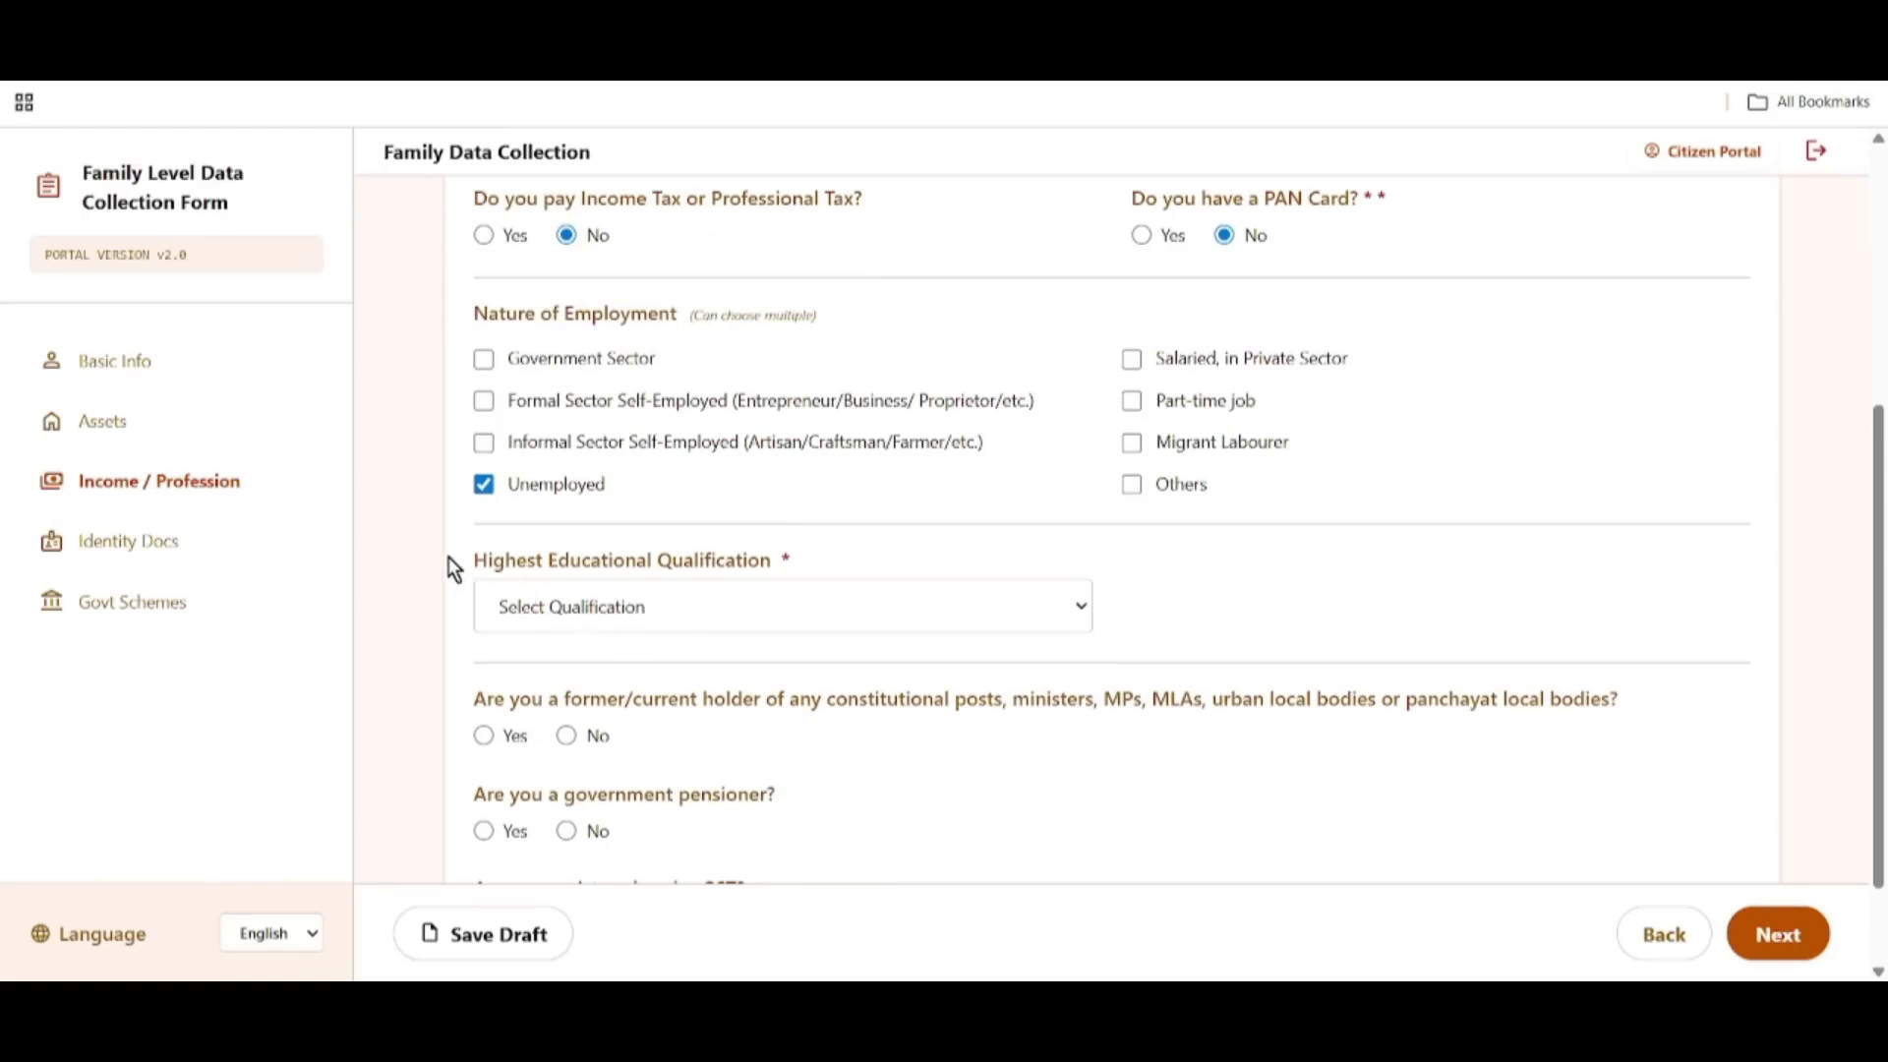
pyautogui.moveTo(450, 559); pyautogui.dragTo(781, 571)
pyautogui.click(643, 618)
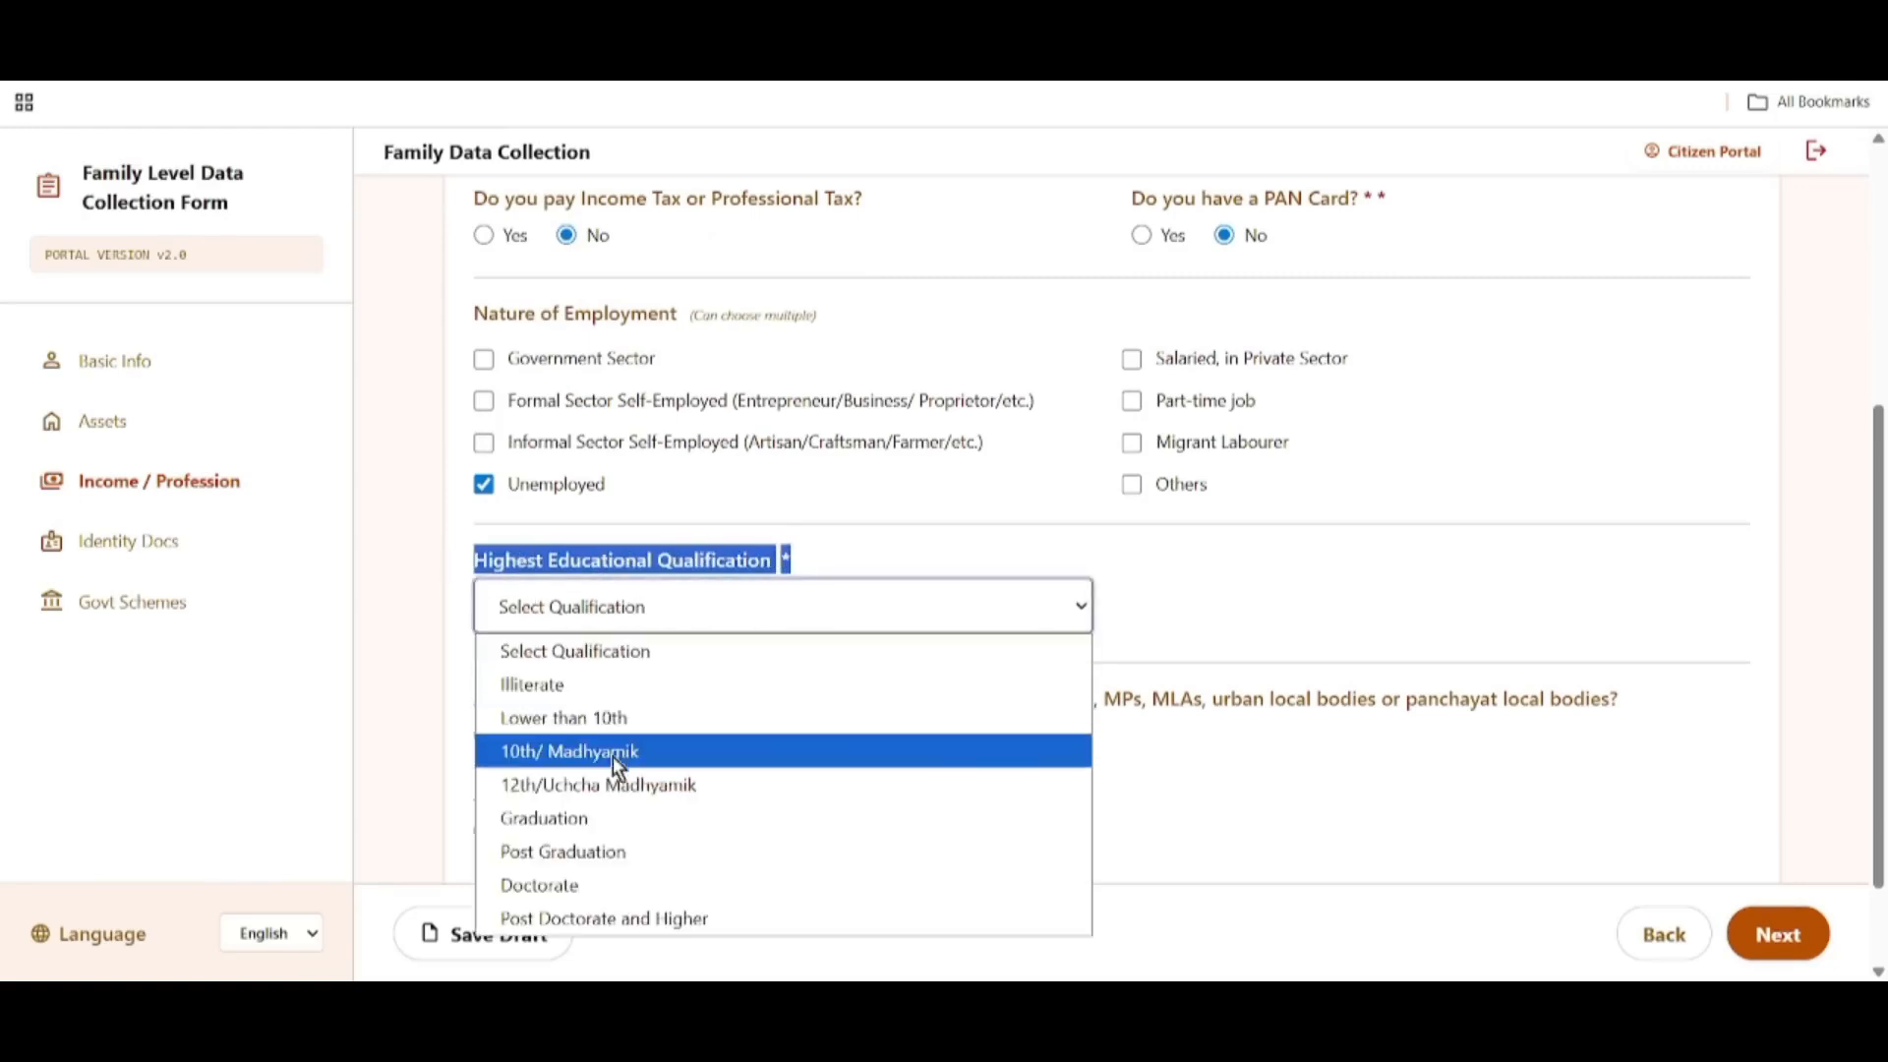
pyautogui.click(582, 751)
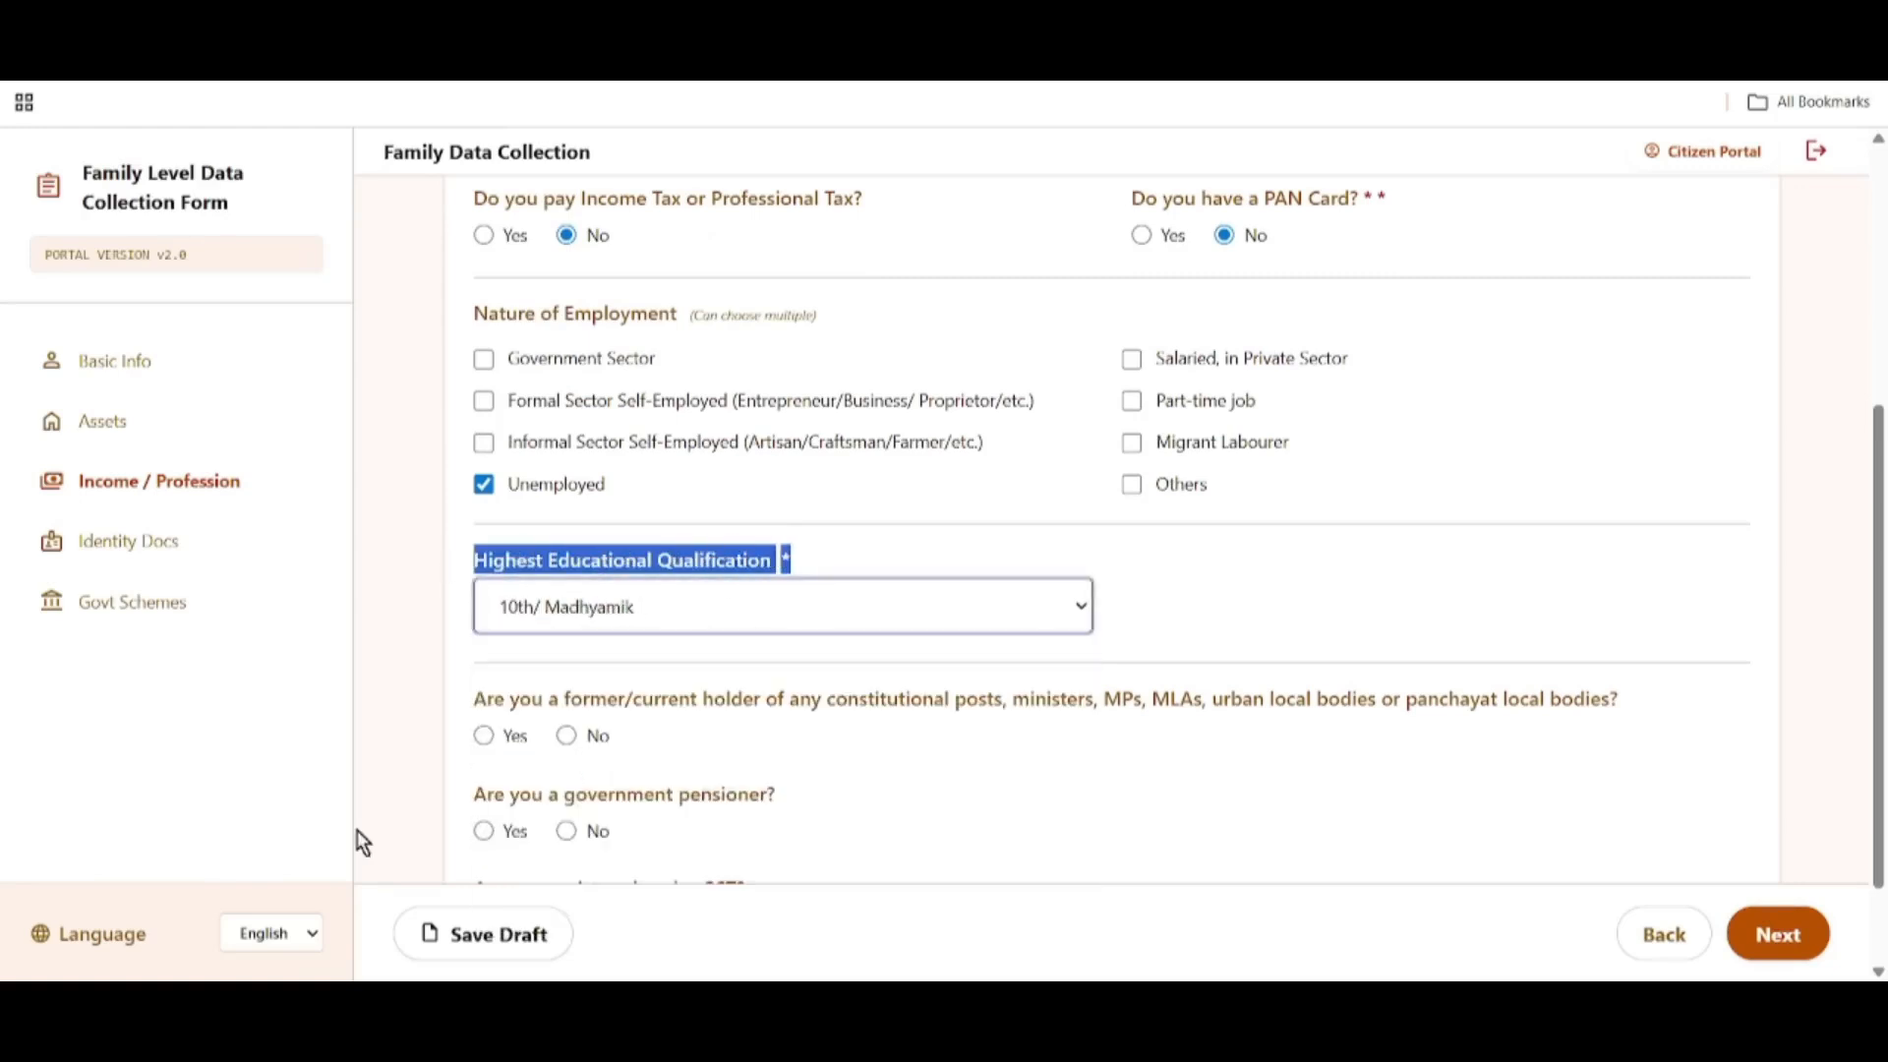
# Answer No to the constitutional post-holder, government pensioner and GST questions, and save the draft.
pyautogui.scroll(-2, 895, 689)
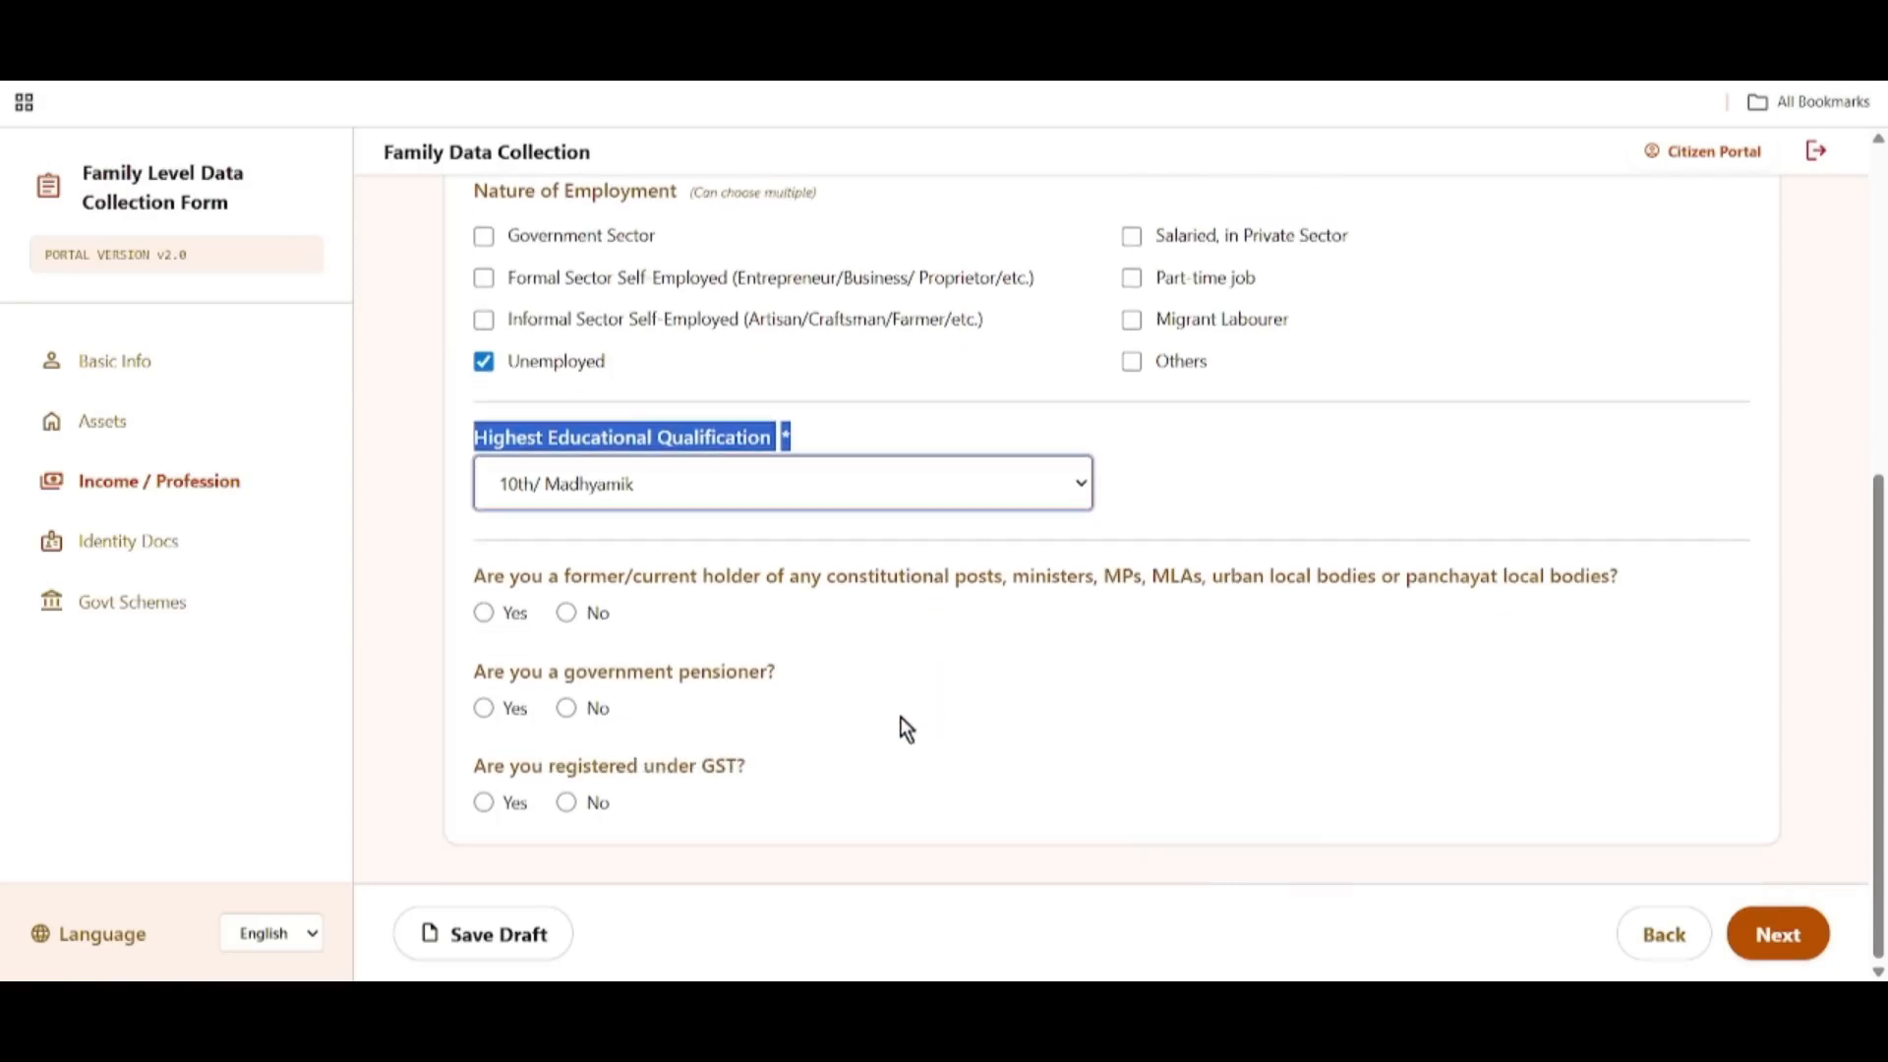
pyautogui.moveTo(456, 569); pyautogui.dragTo(645, 588)
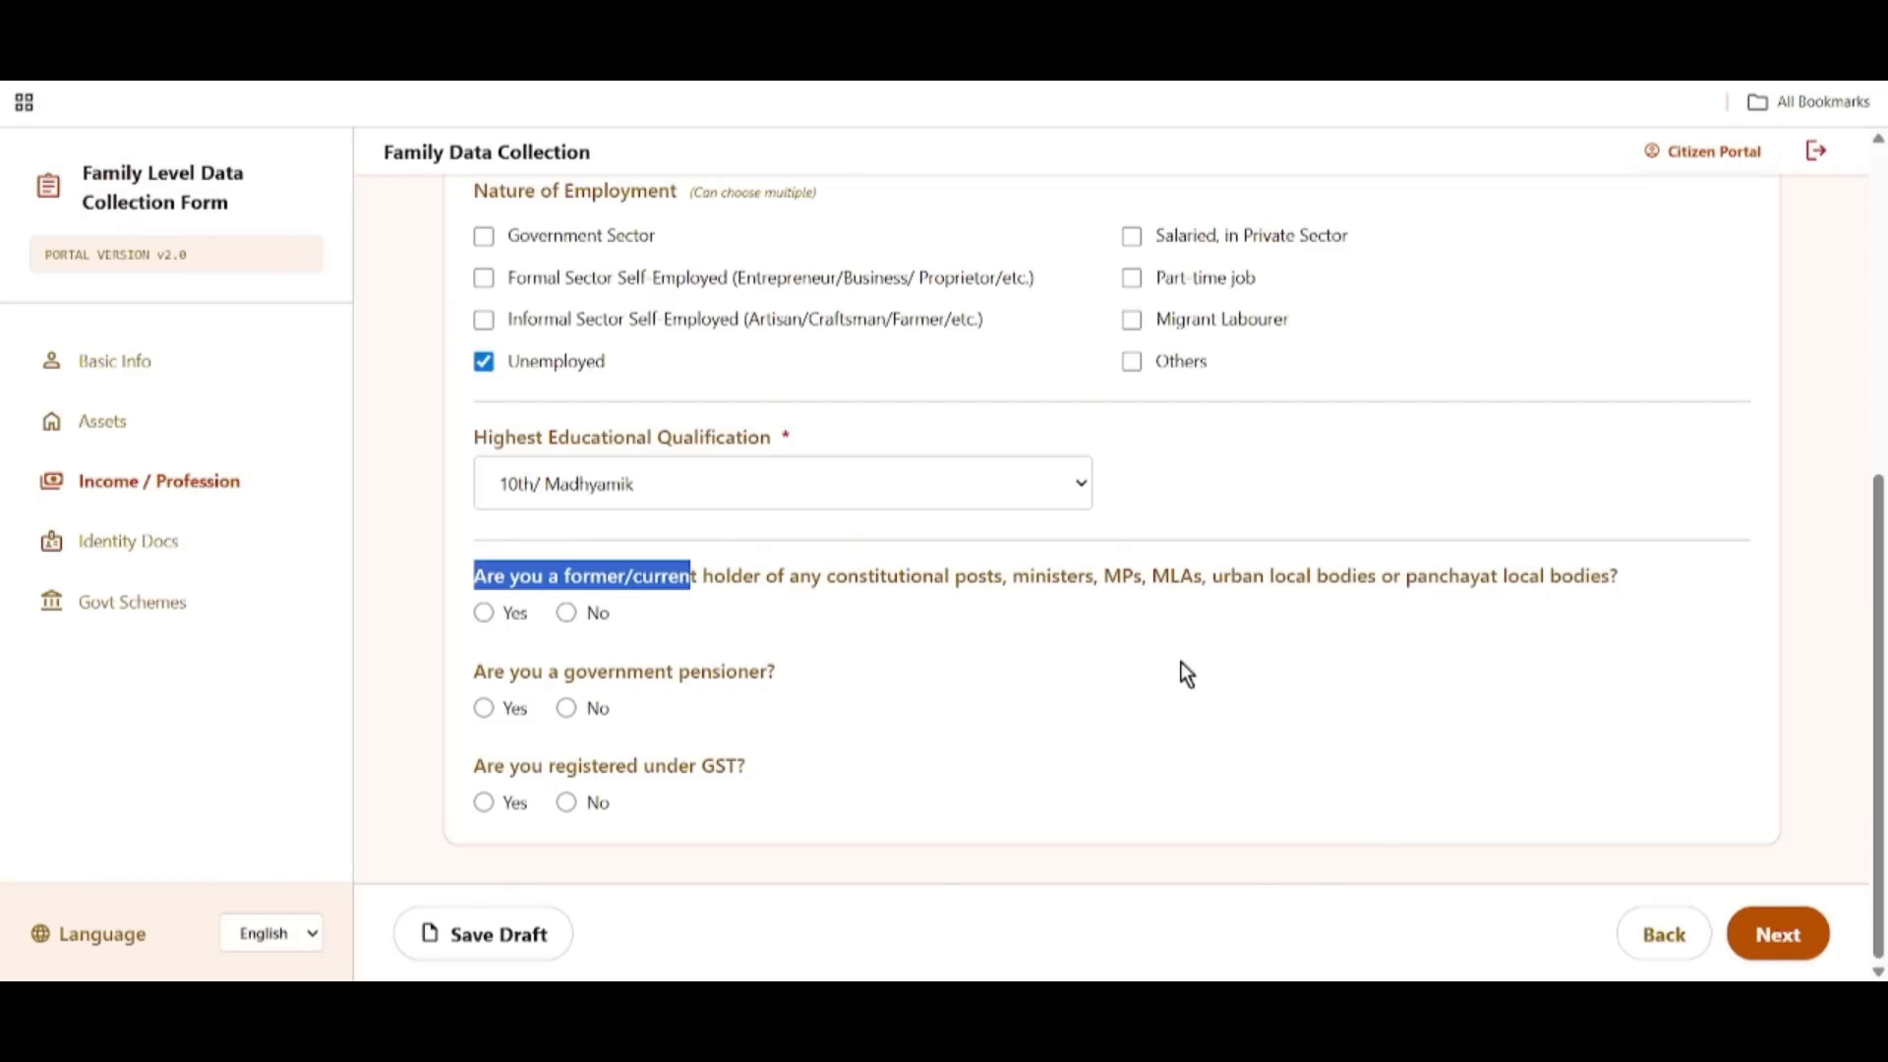
pyautogui.click(484, 614)
pyautogui.click(567, 614)
pyautogui.moveTo(464, 671); pyautogui.dragTo(805, 692)
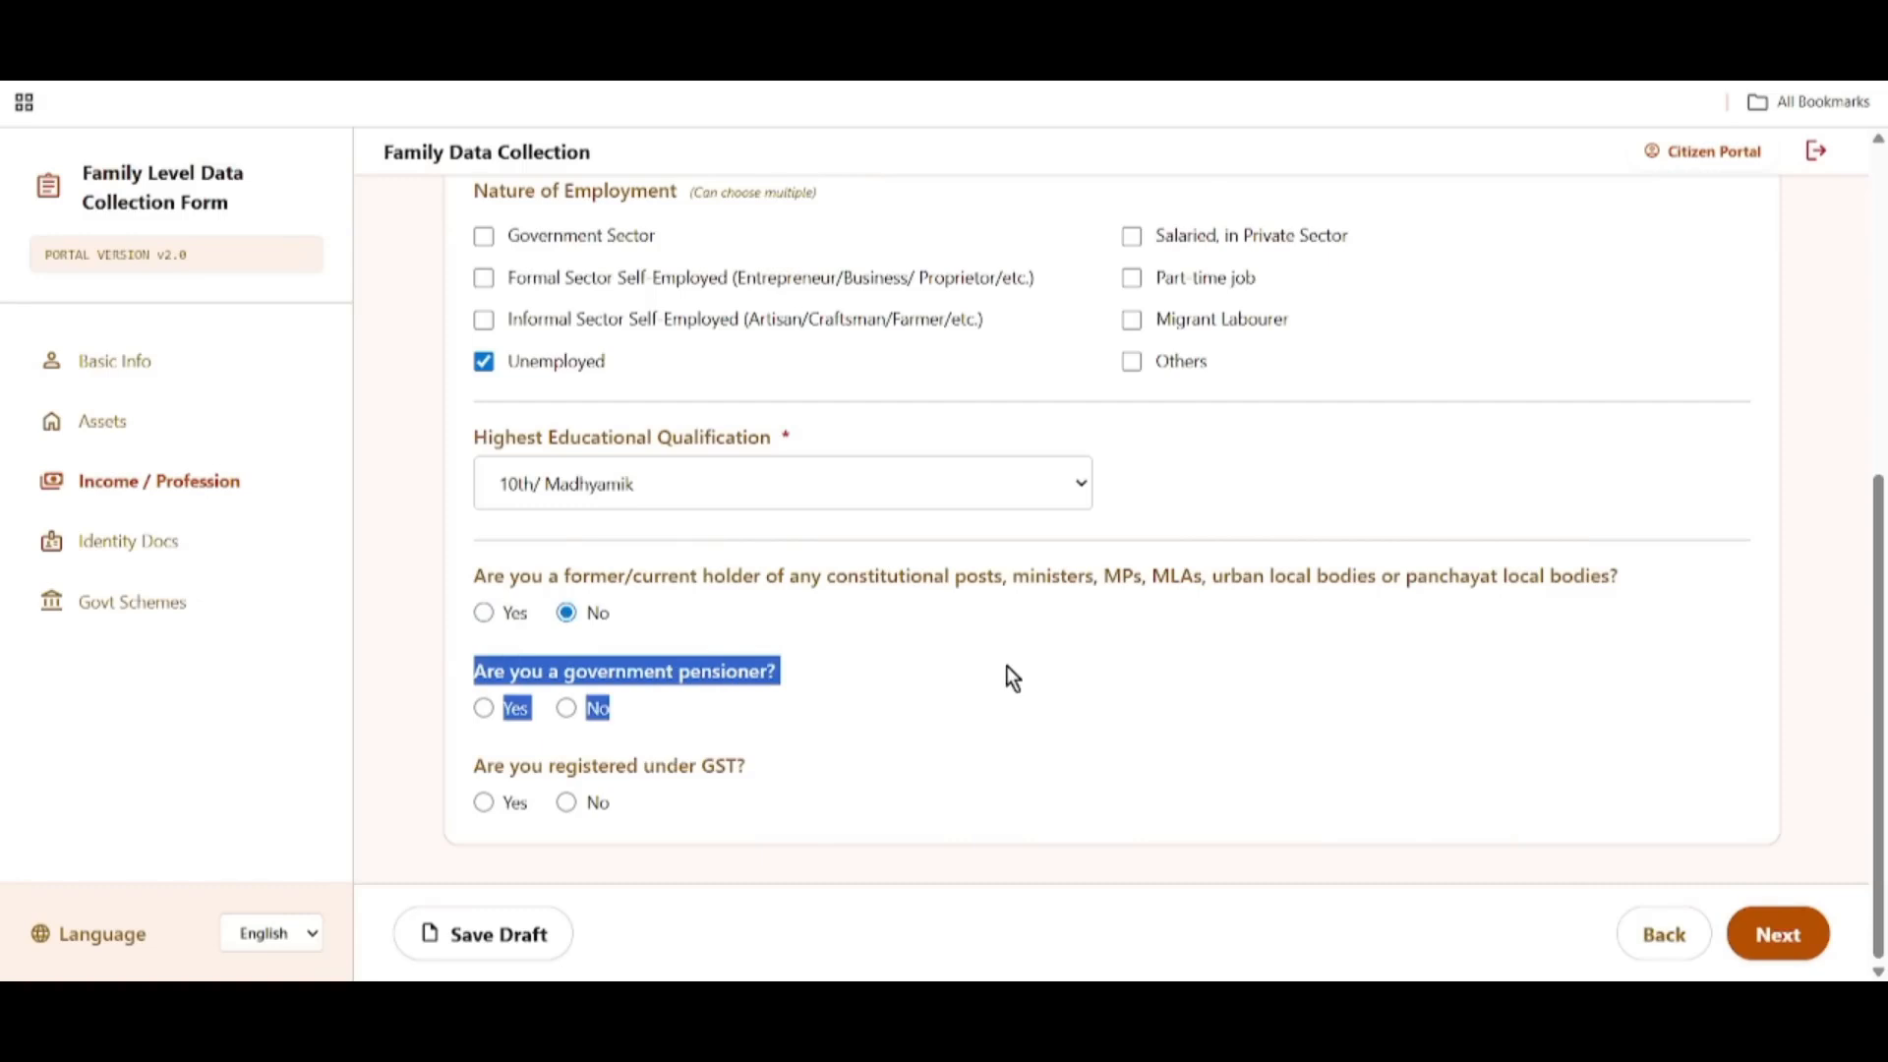
pyautogui.click(567, 708)
pyautogui.moveTo(476, 782); pyautogui.dragTo(753, 800)
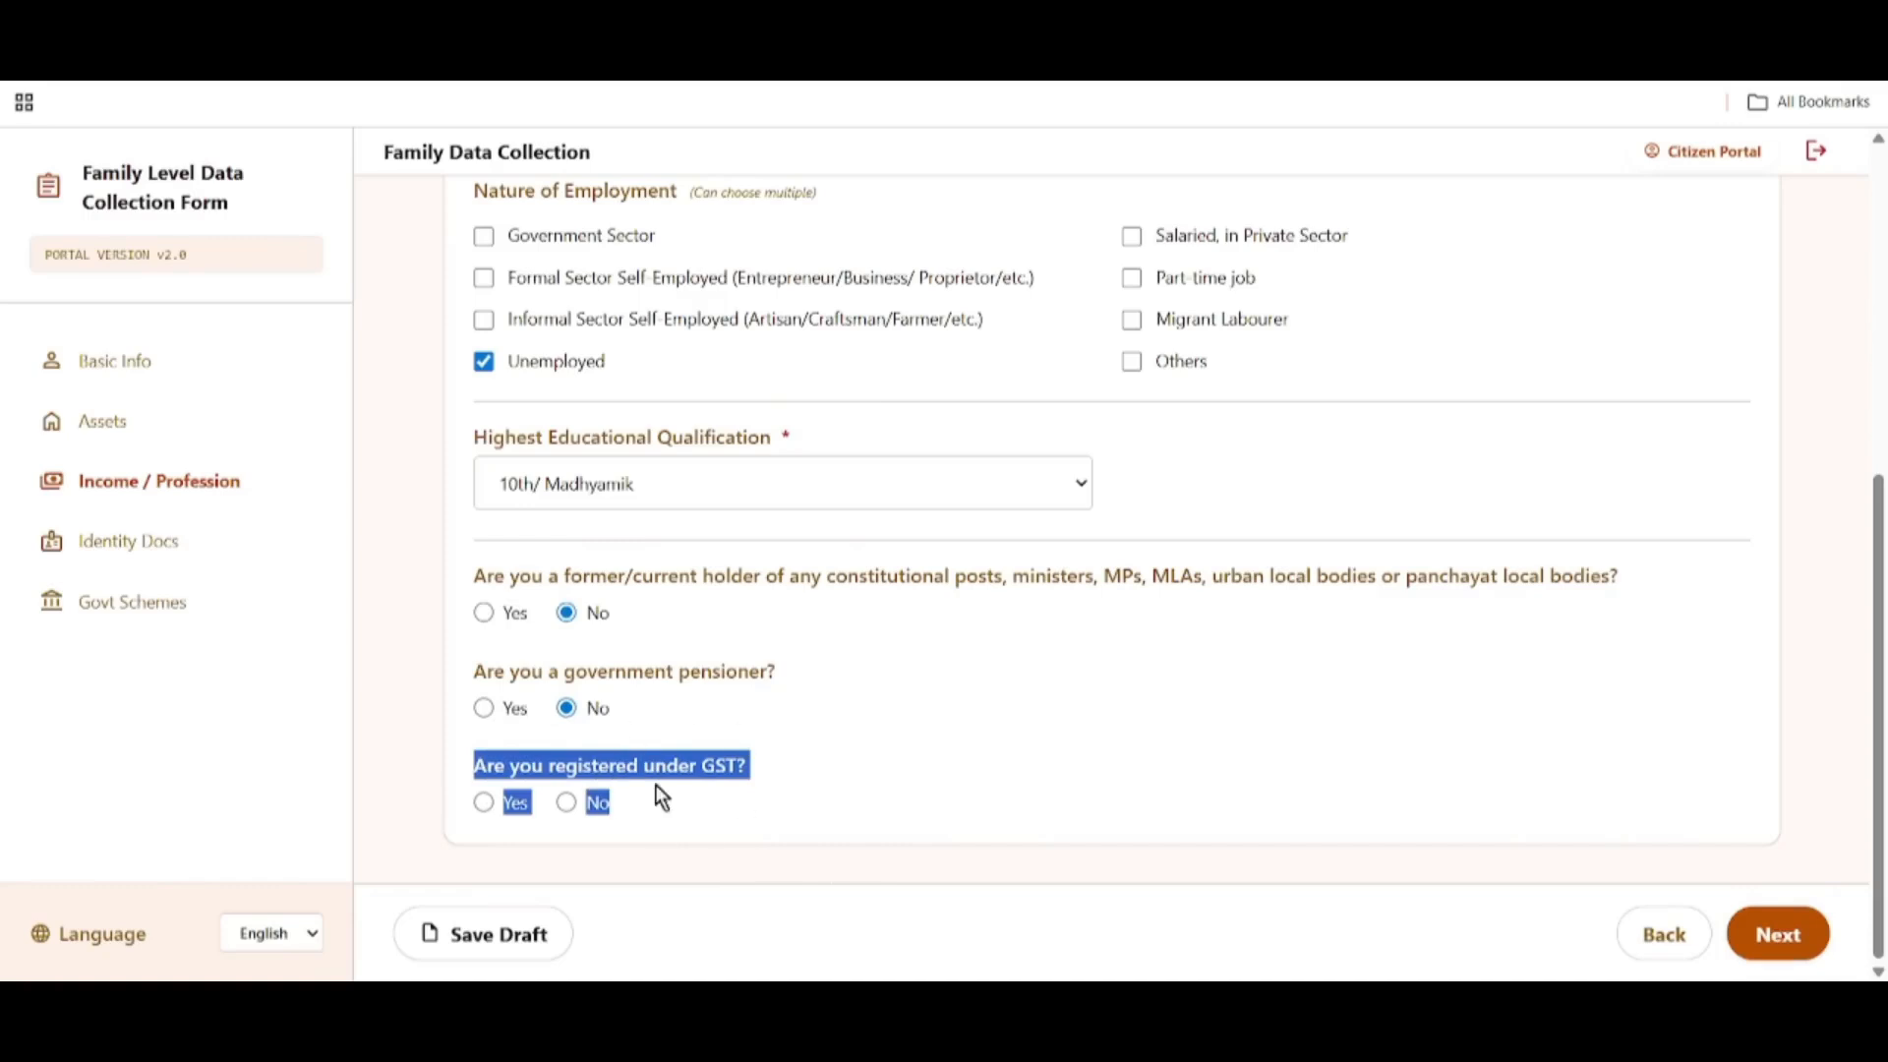
pyautogui.click(486, 804)
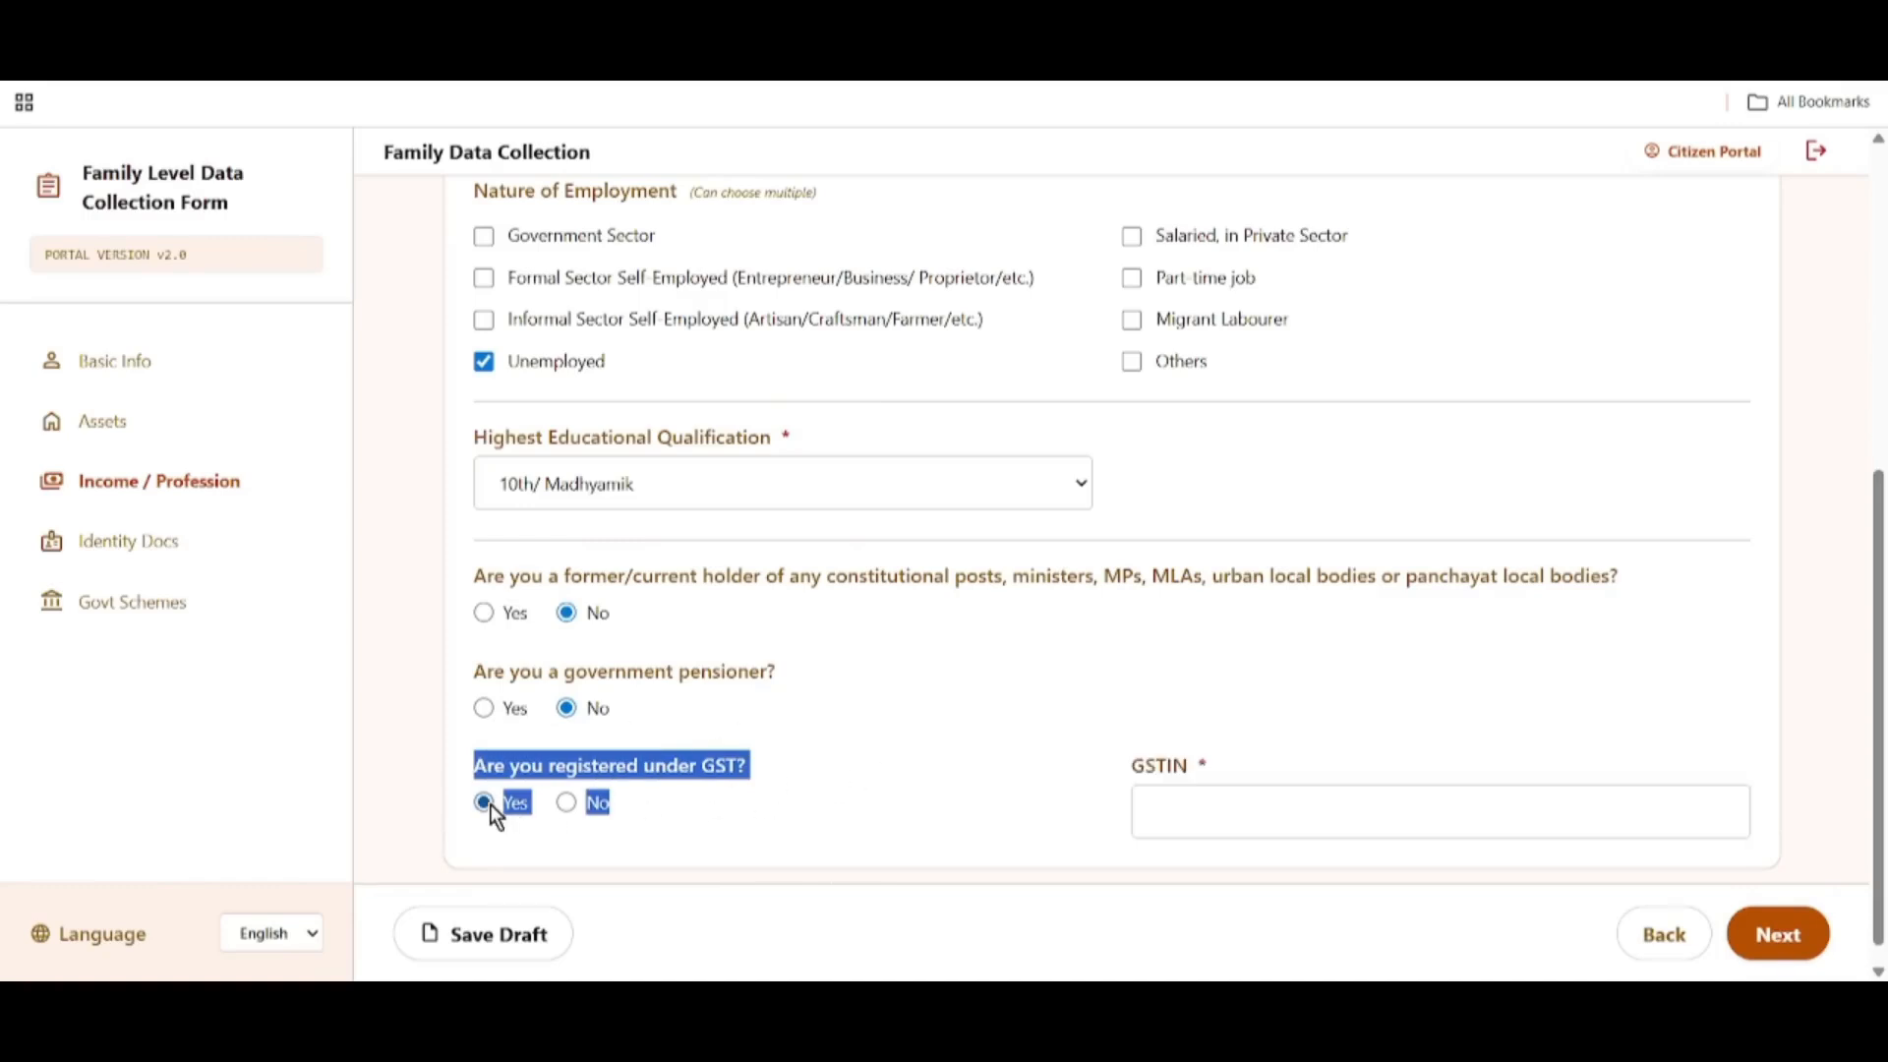
pyautogui.moveTo(1153, 772); pyautogui.dragTo(1218, 773)
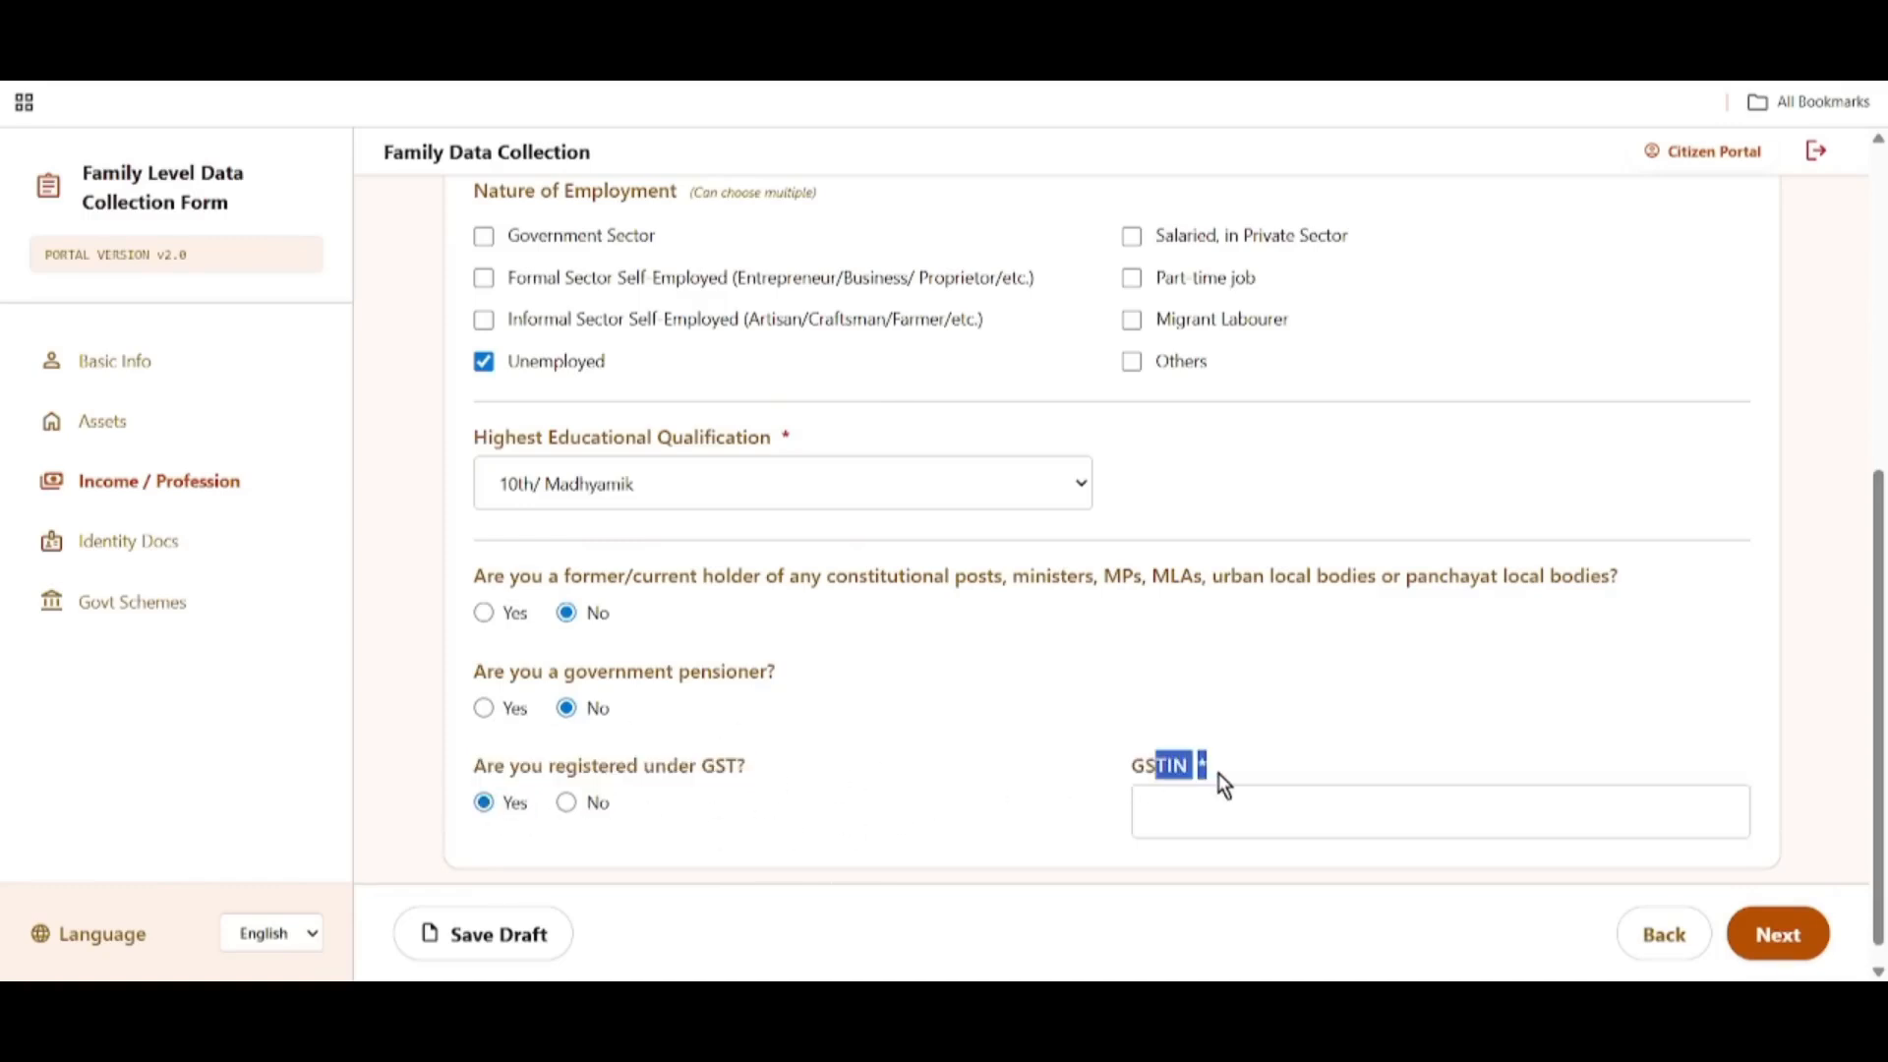
pyautogui.click(574, 804)
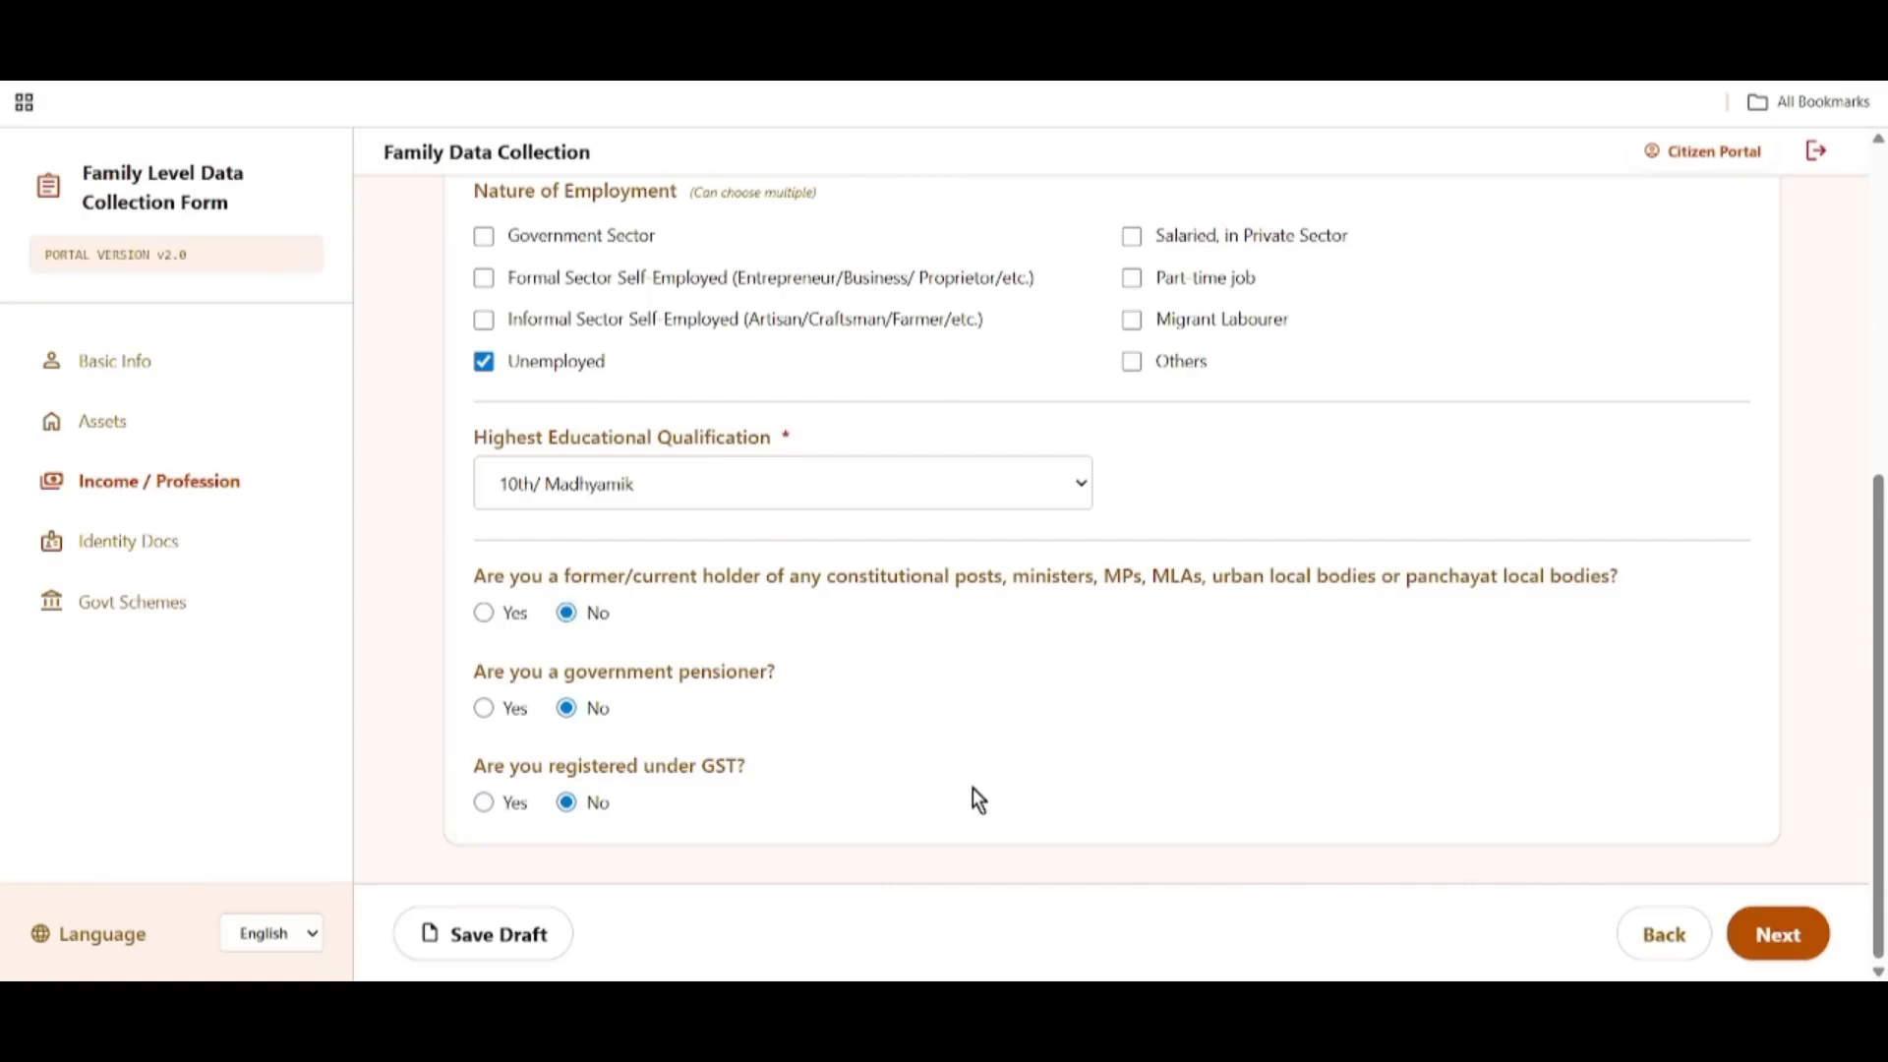
pyautogui.click(488, 944)
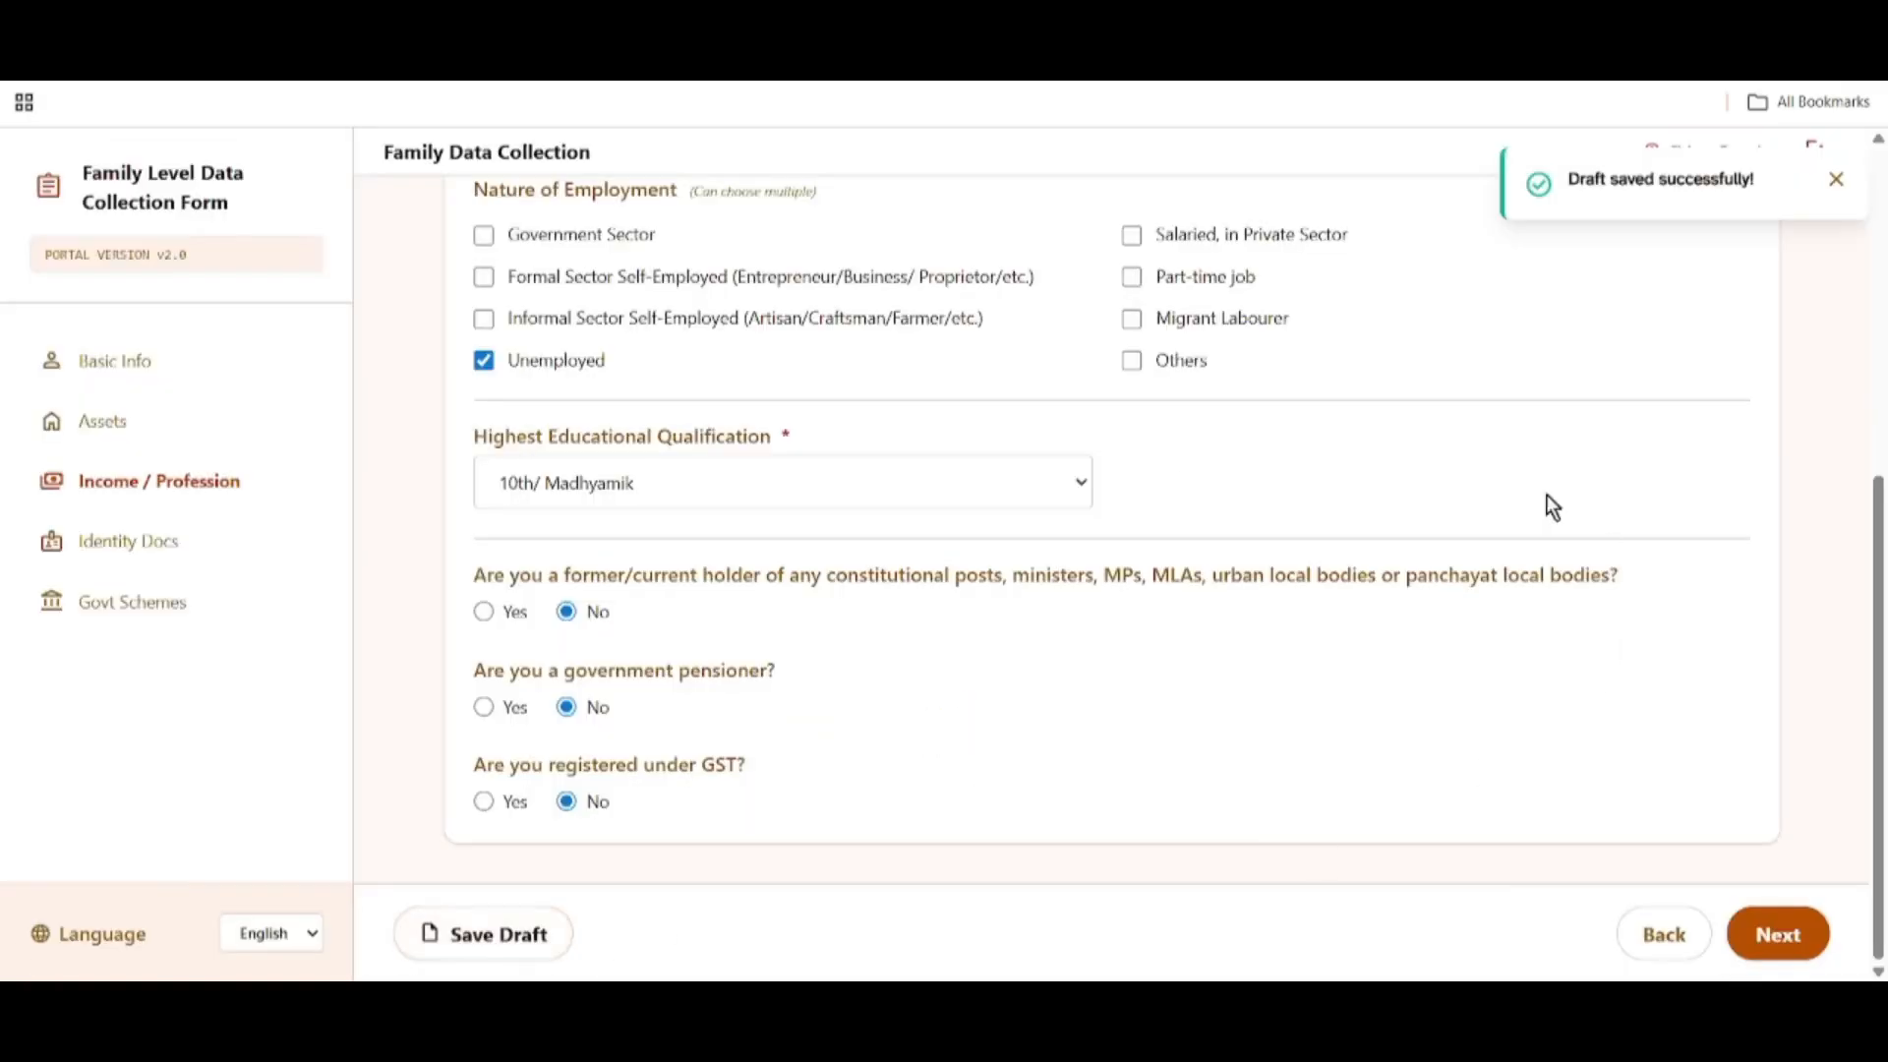
# On Identity Docs, set the CAA Application Status to Issued.
pyautogui.click(1780, 939)
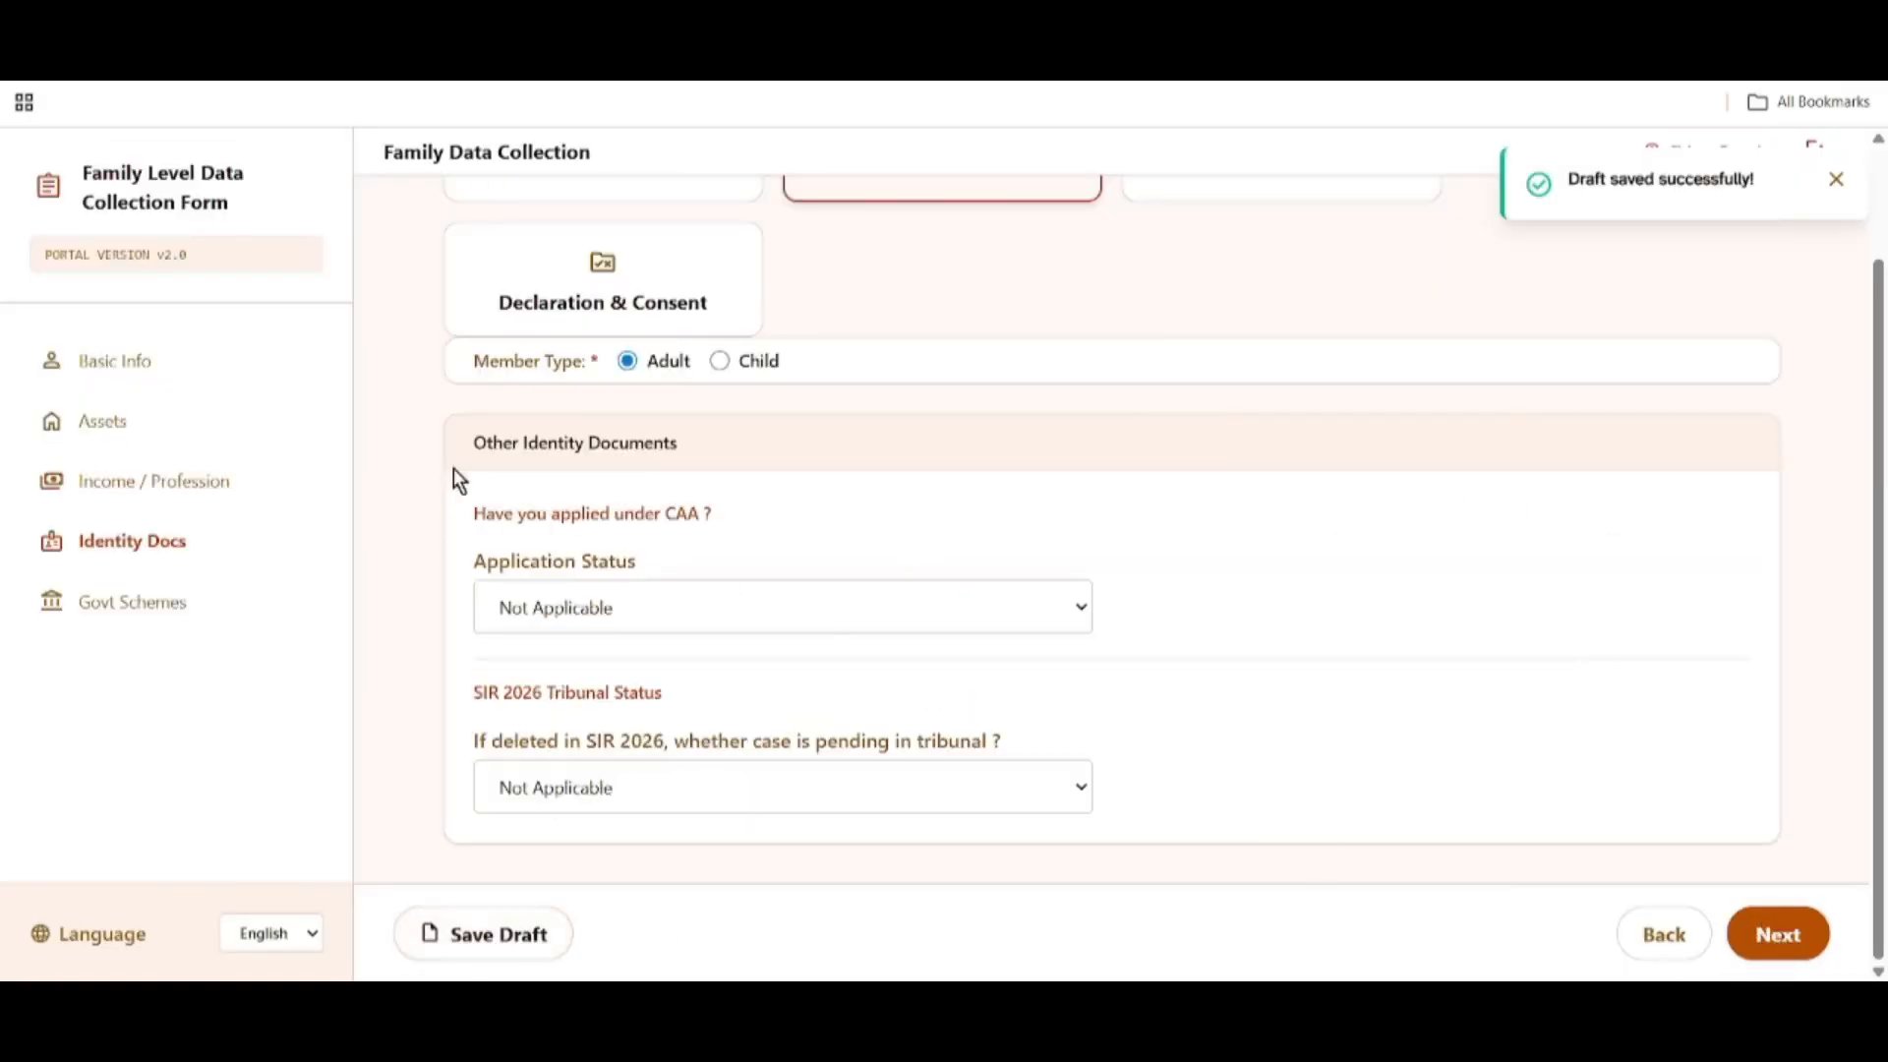
pyautogui.moveTo(482, 516); pyautogui.dragTo(799, 528)
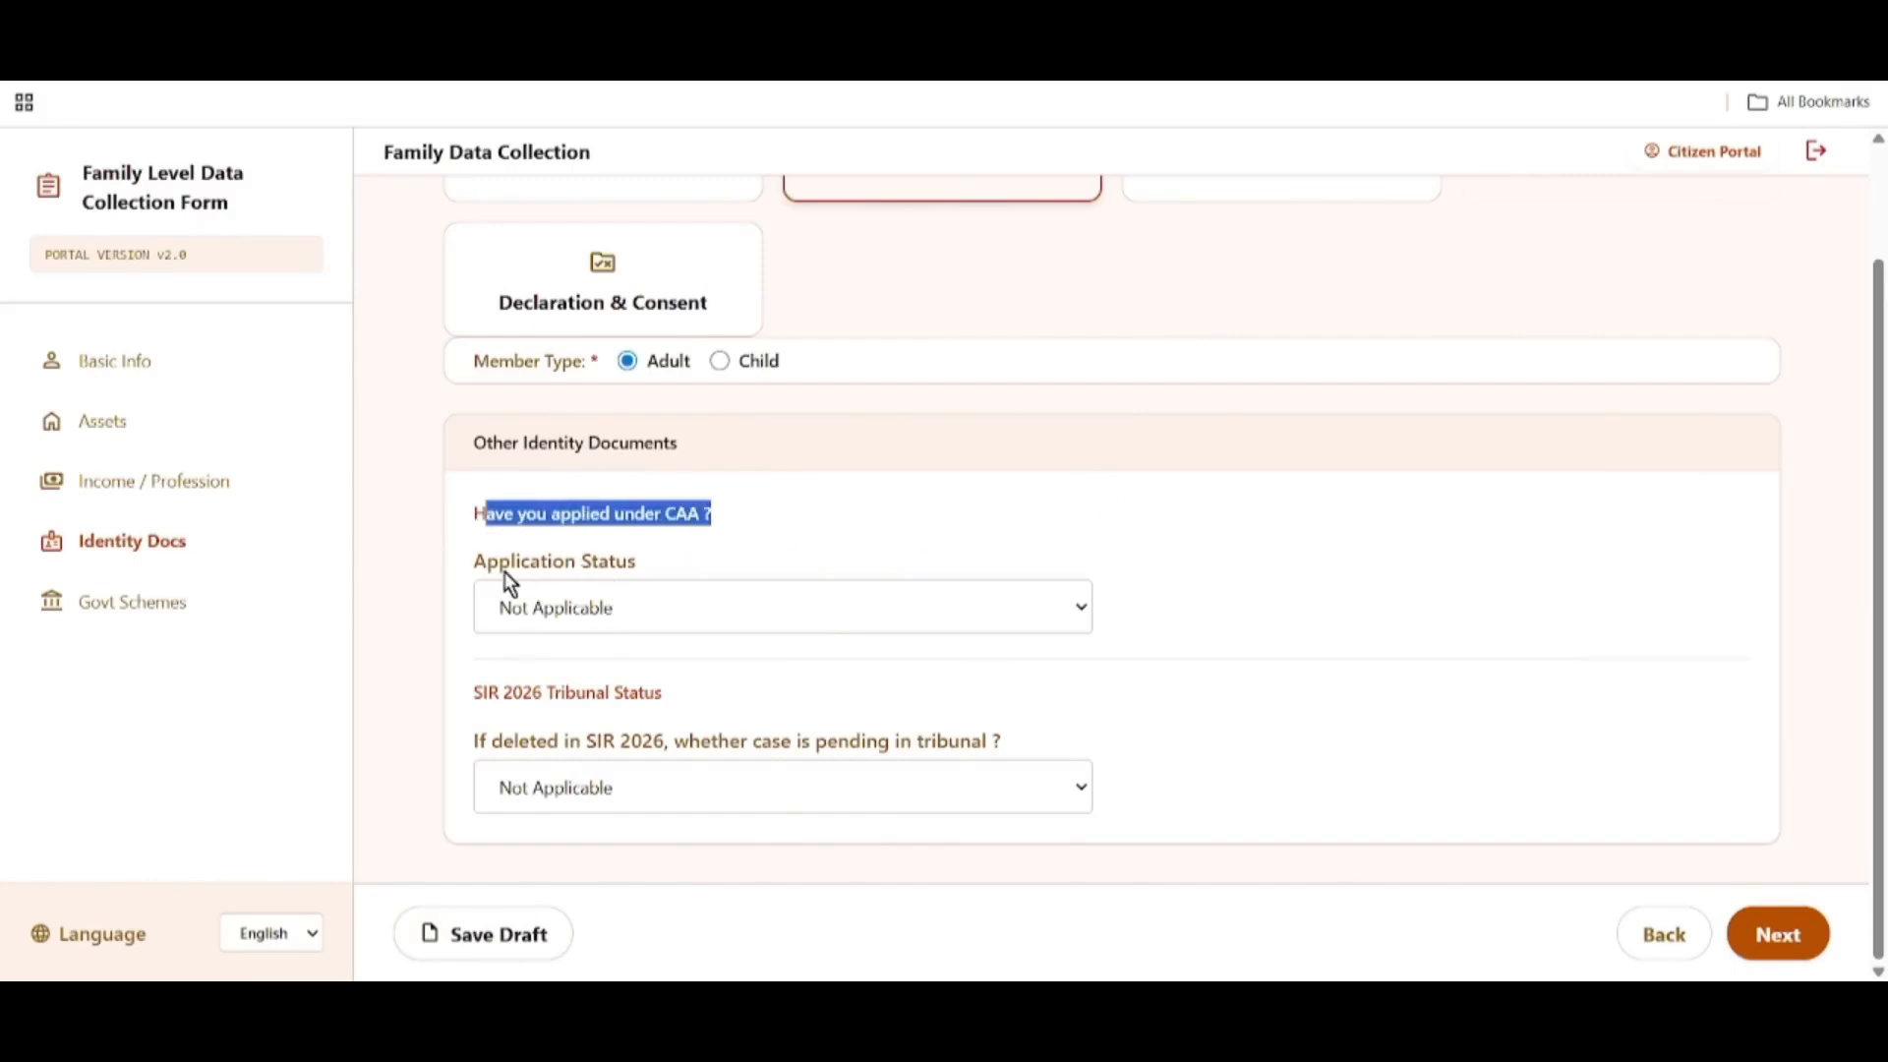
pyautogui.moveTo(471, 563); pyautogui.dragTo(710, 575)
pyautogui.click(706, 610)
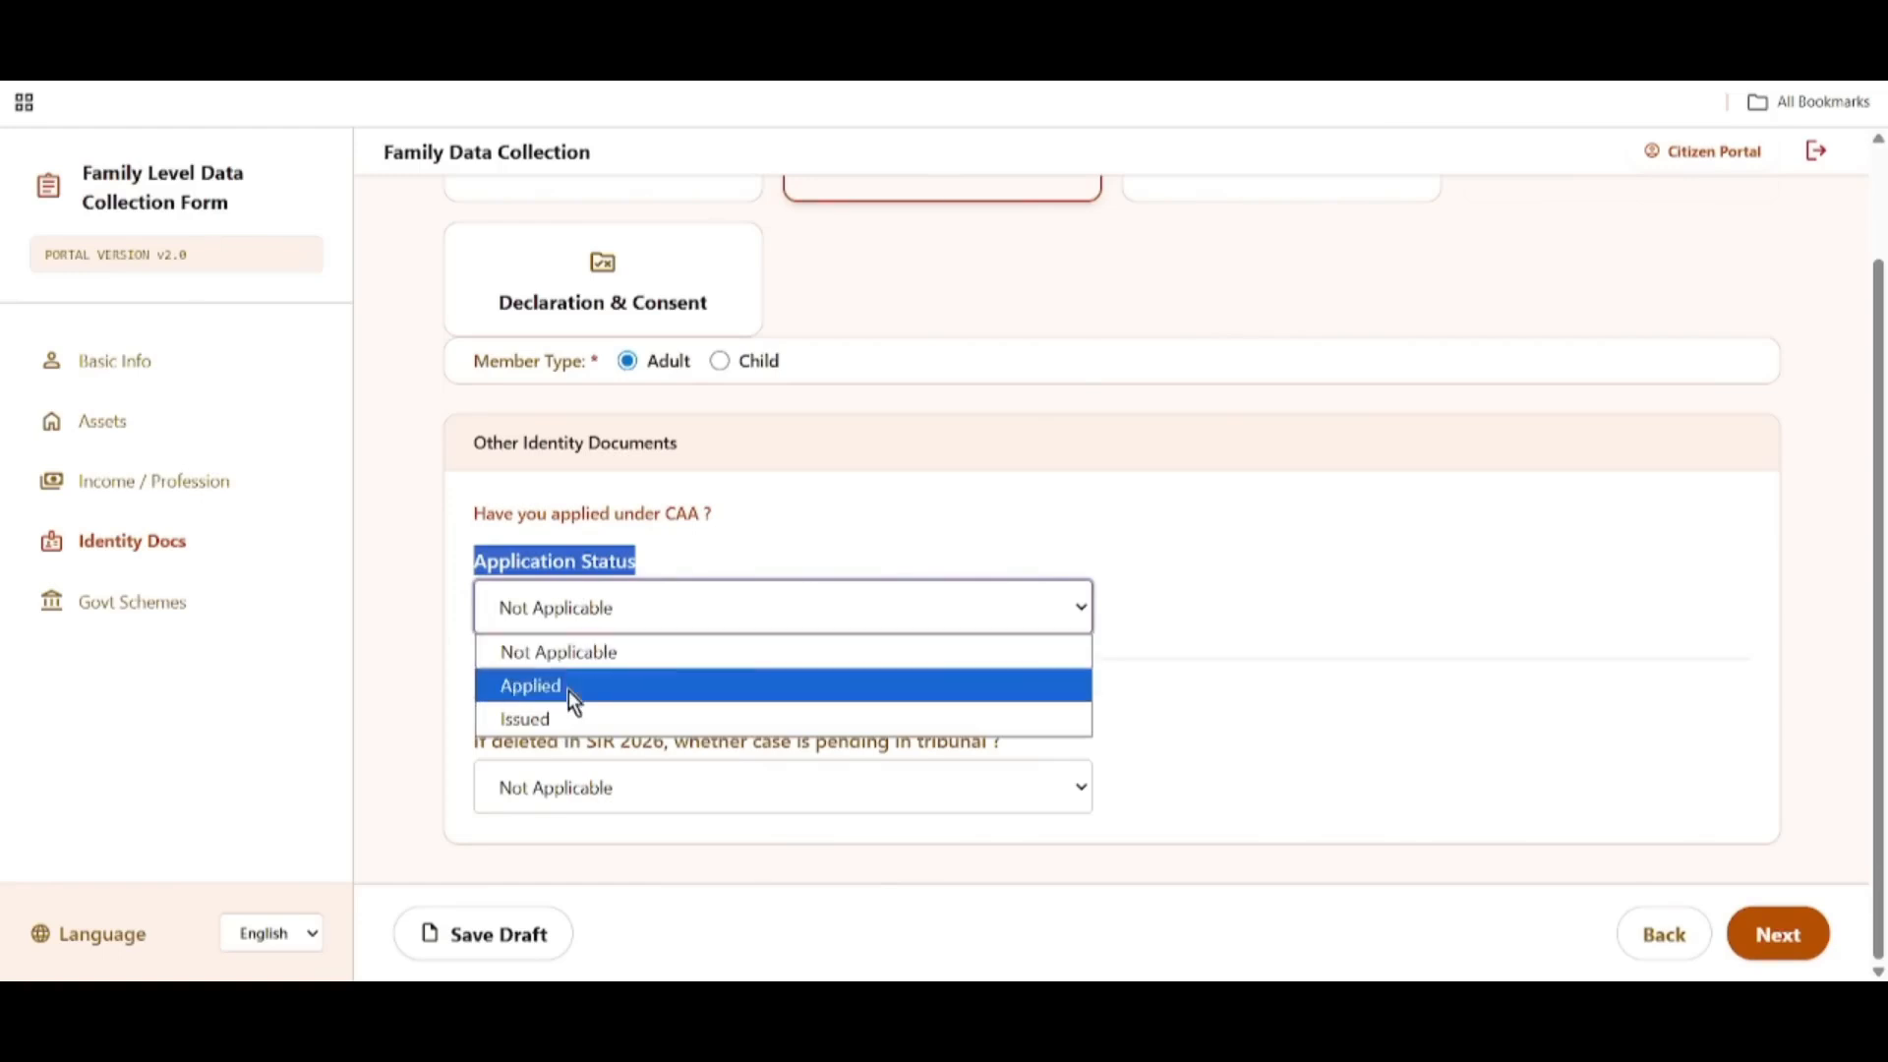
pyautogui.click(573, 726)
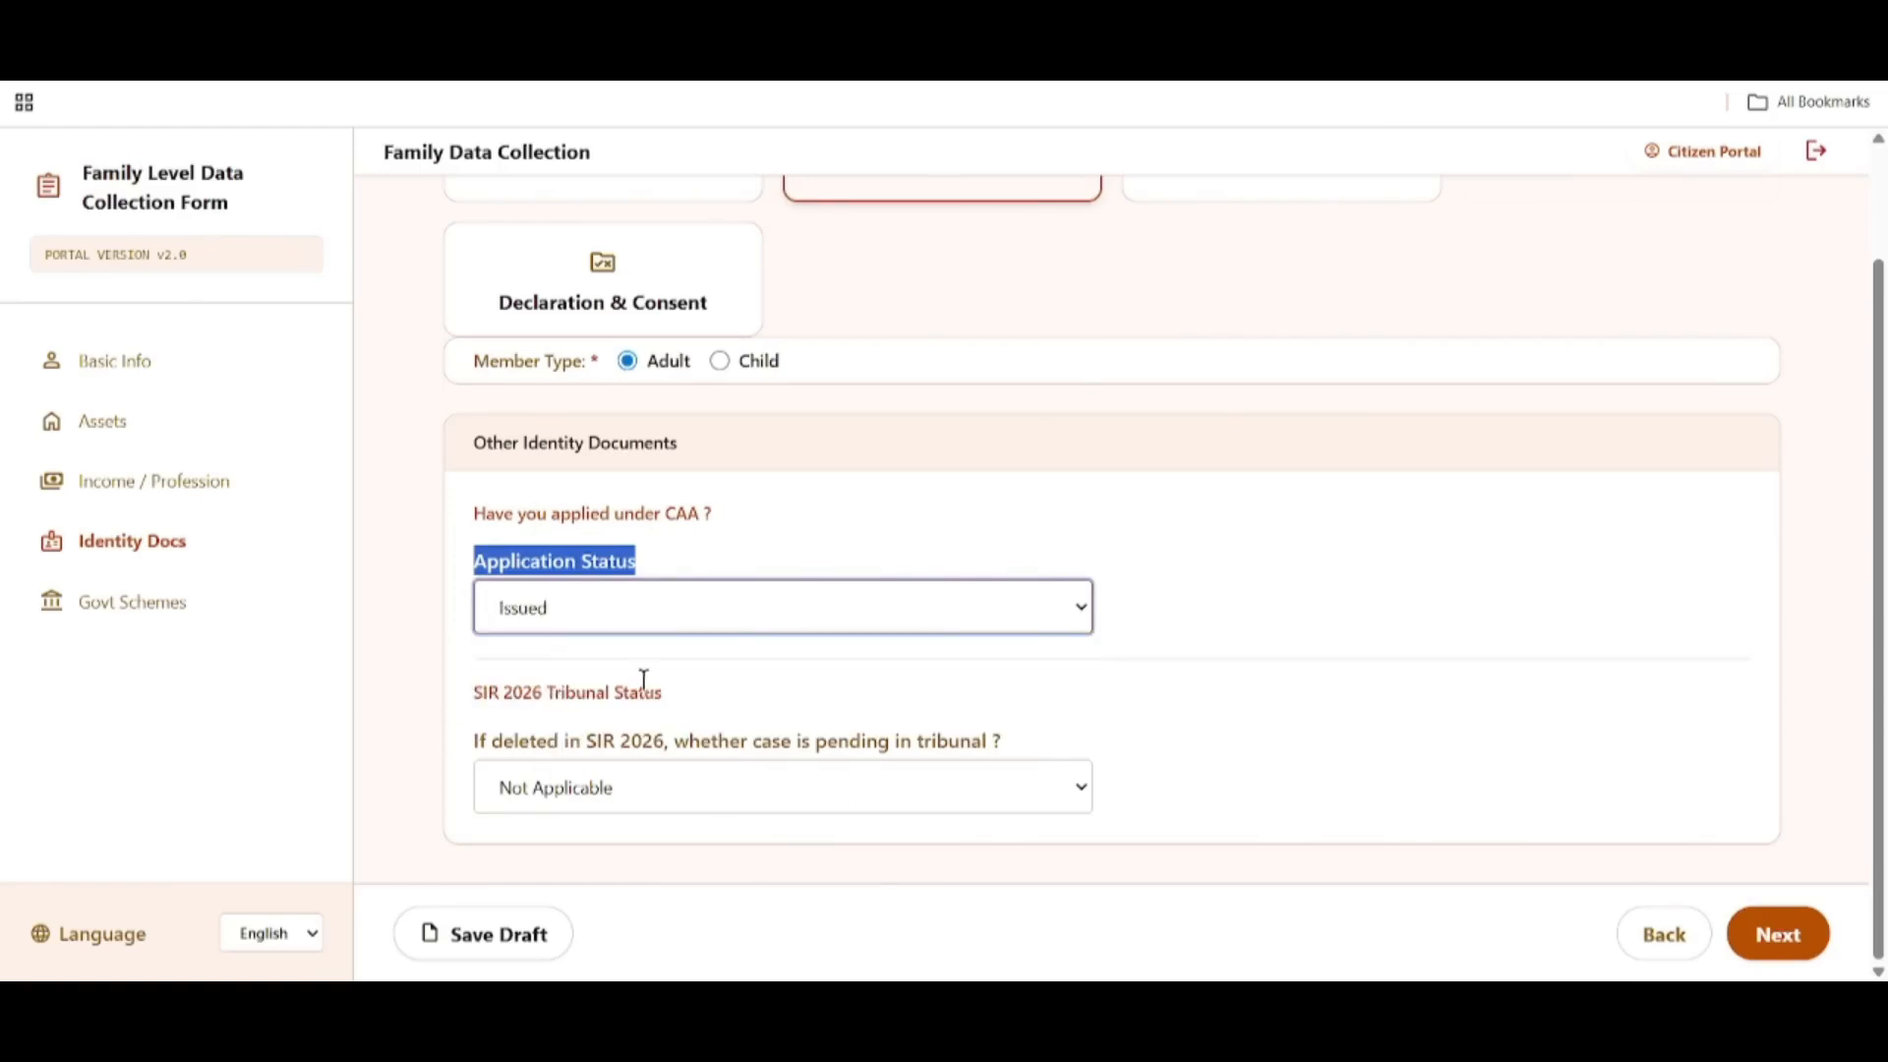
pyautogui.click(465, 706)
# Keep the SIR 2026 tribunal case status at Not Applicable and save the draft.
pyautogui.moveTo(468, 700); pyautogui.dragTo(684, 707)
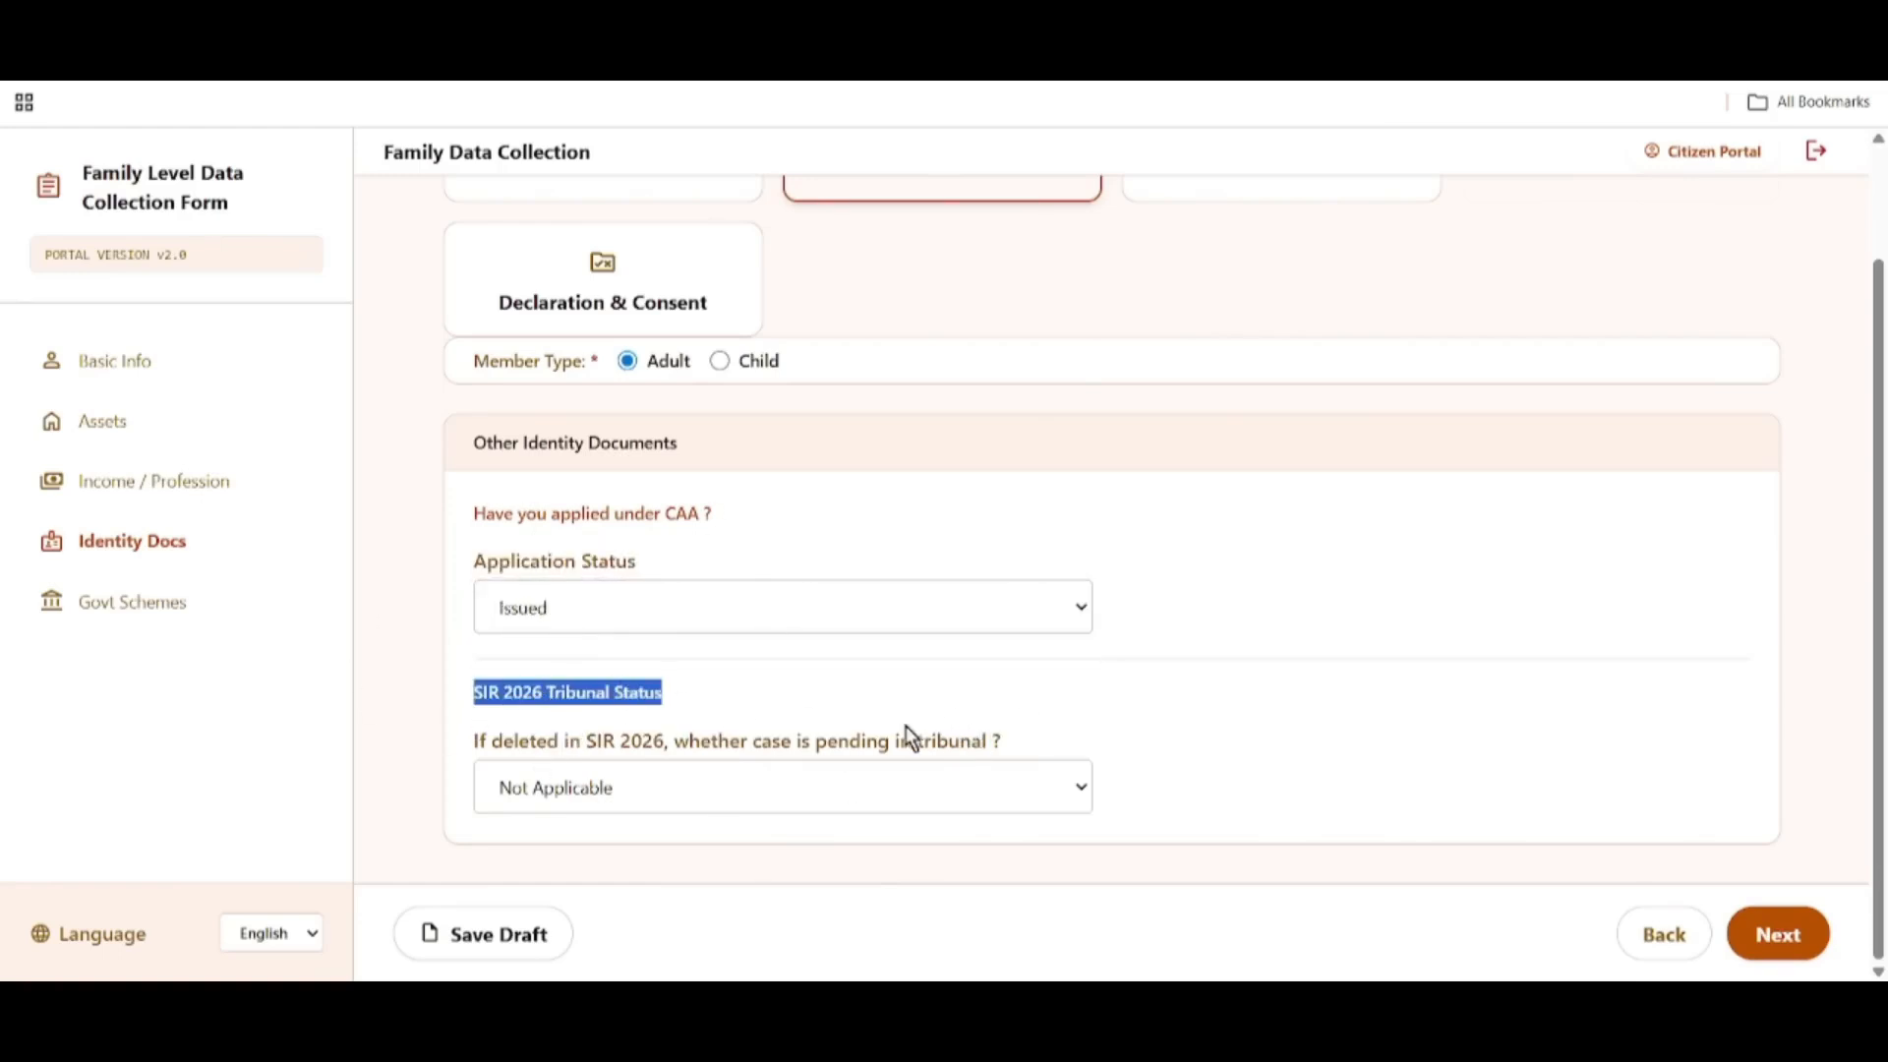
pyautogui.moveTo(479, 741); pyautogui.dragTo(771, 770)
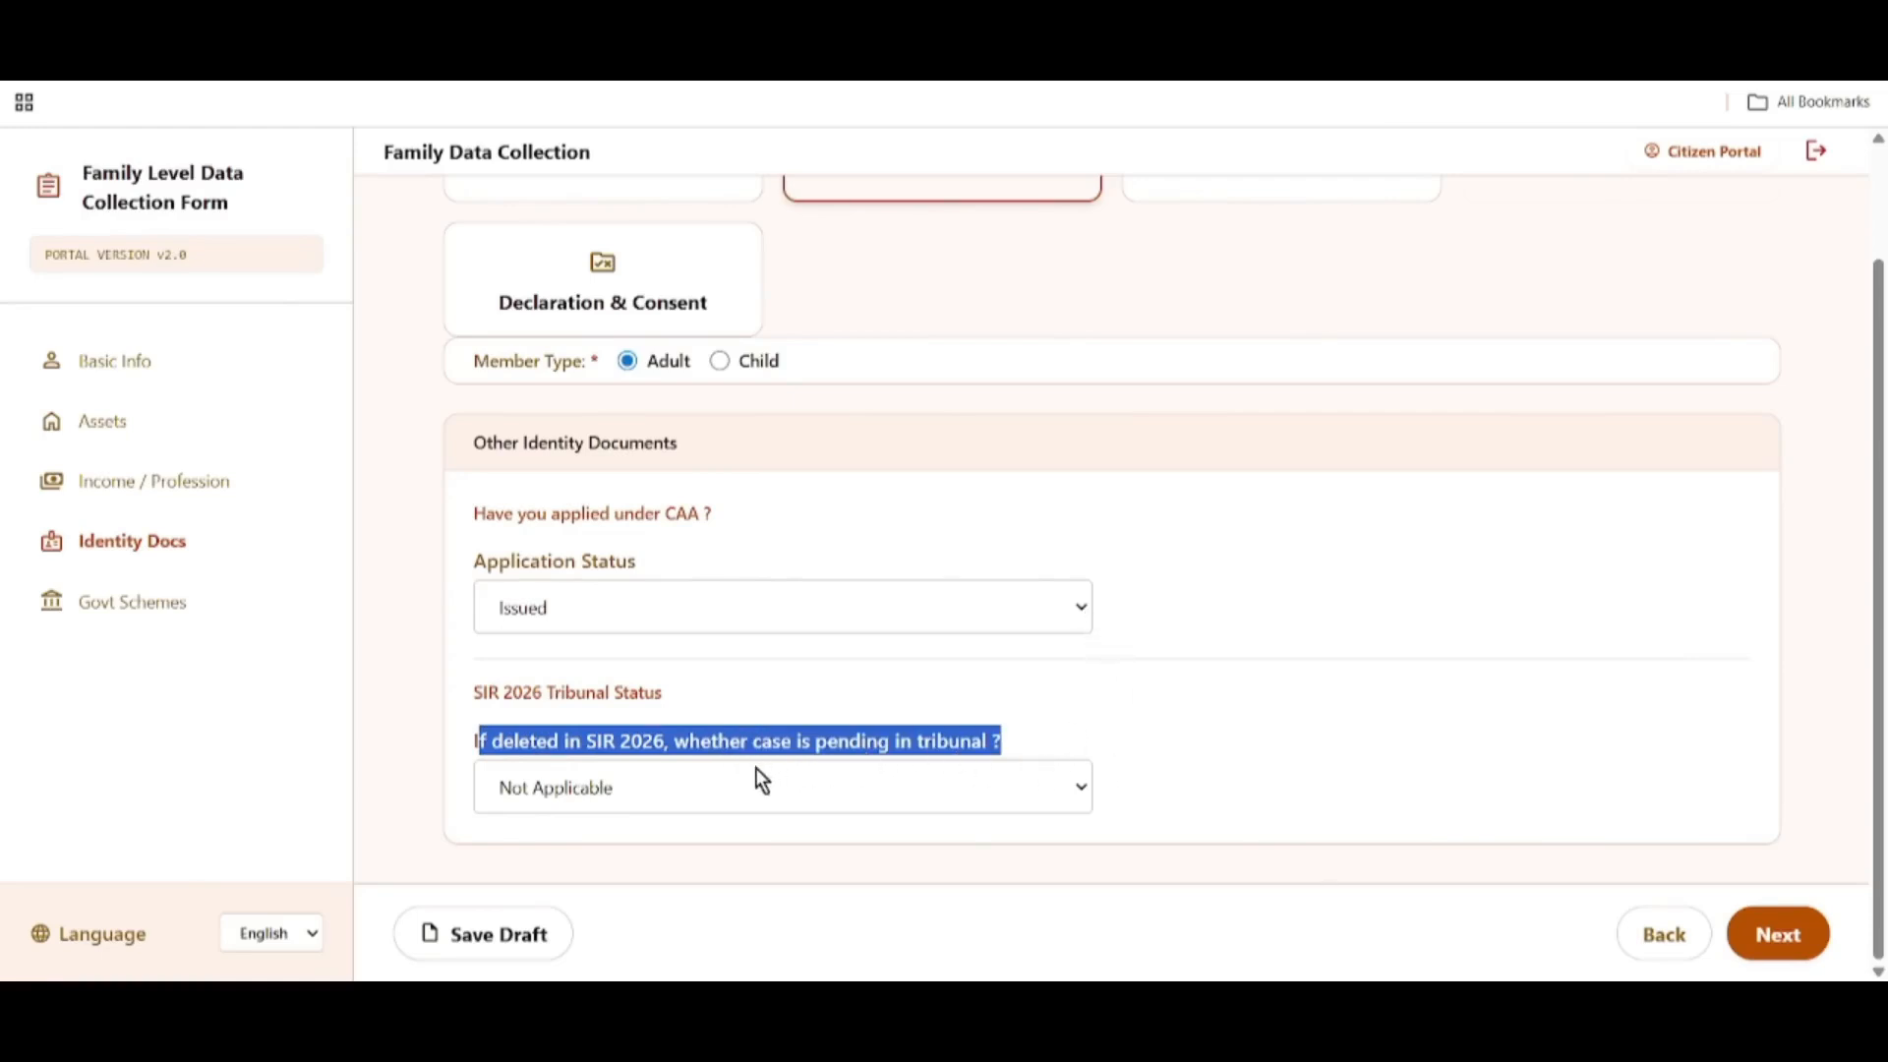
pyautogui.click(728, 797)
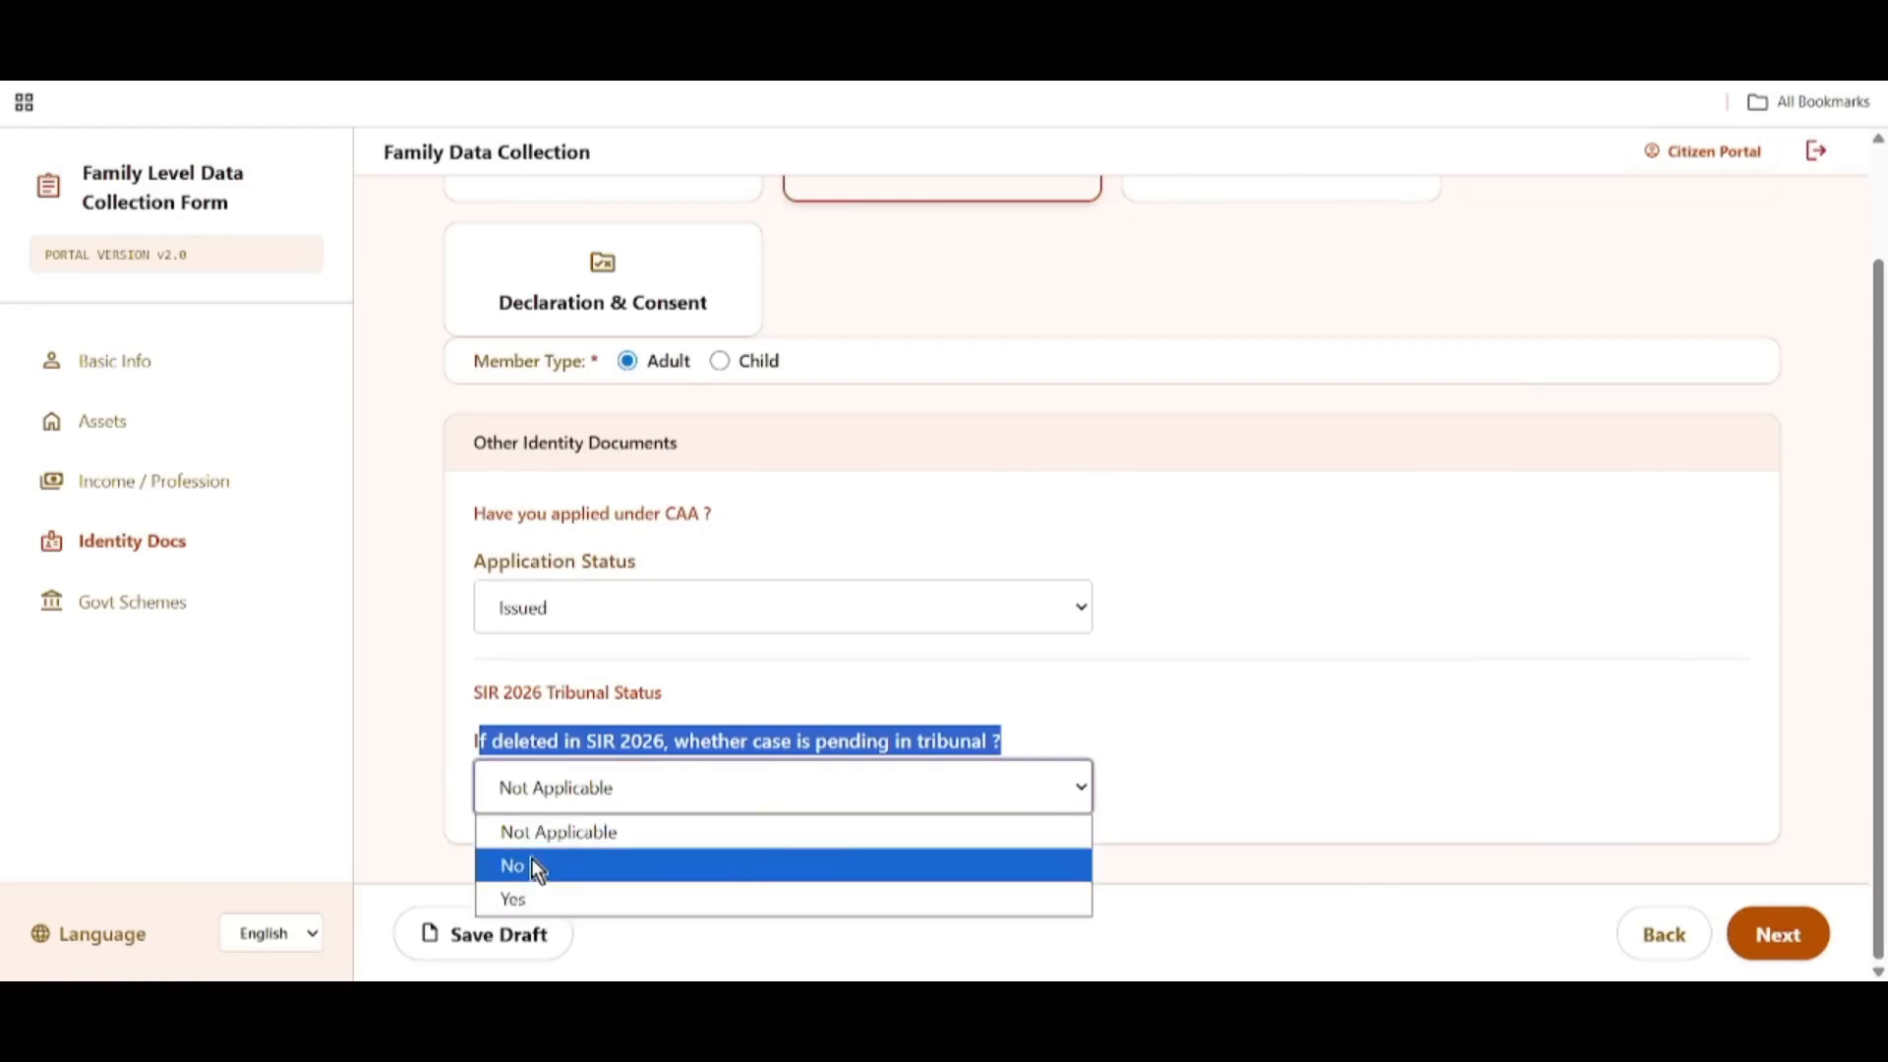
pyautogui.click(547, 835)
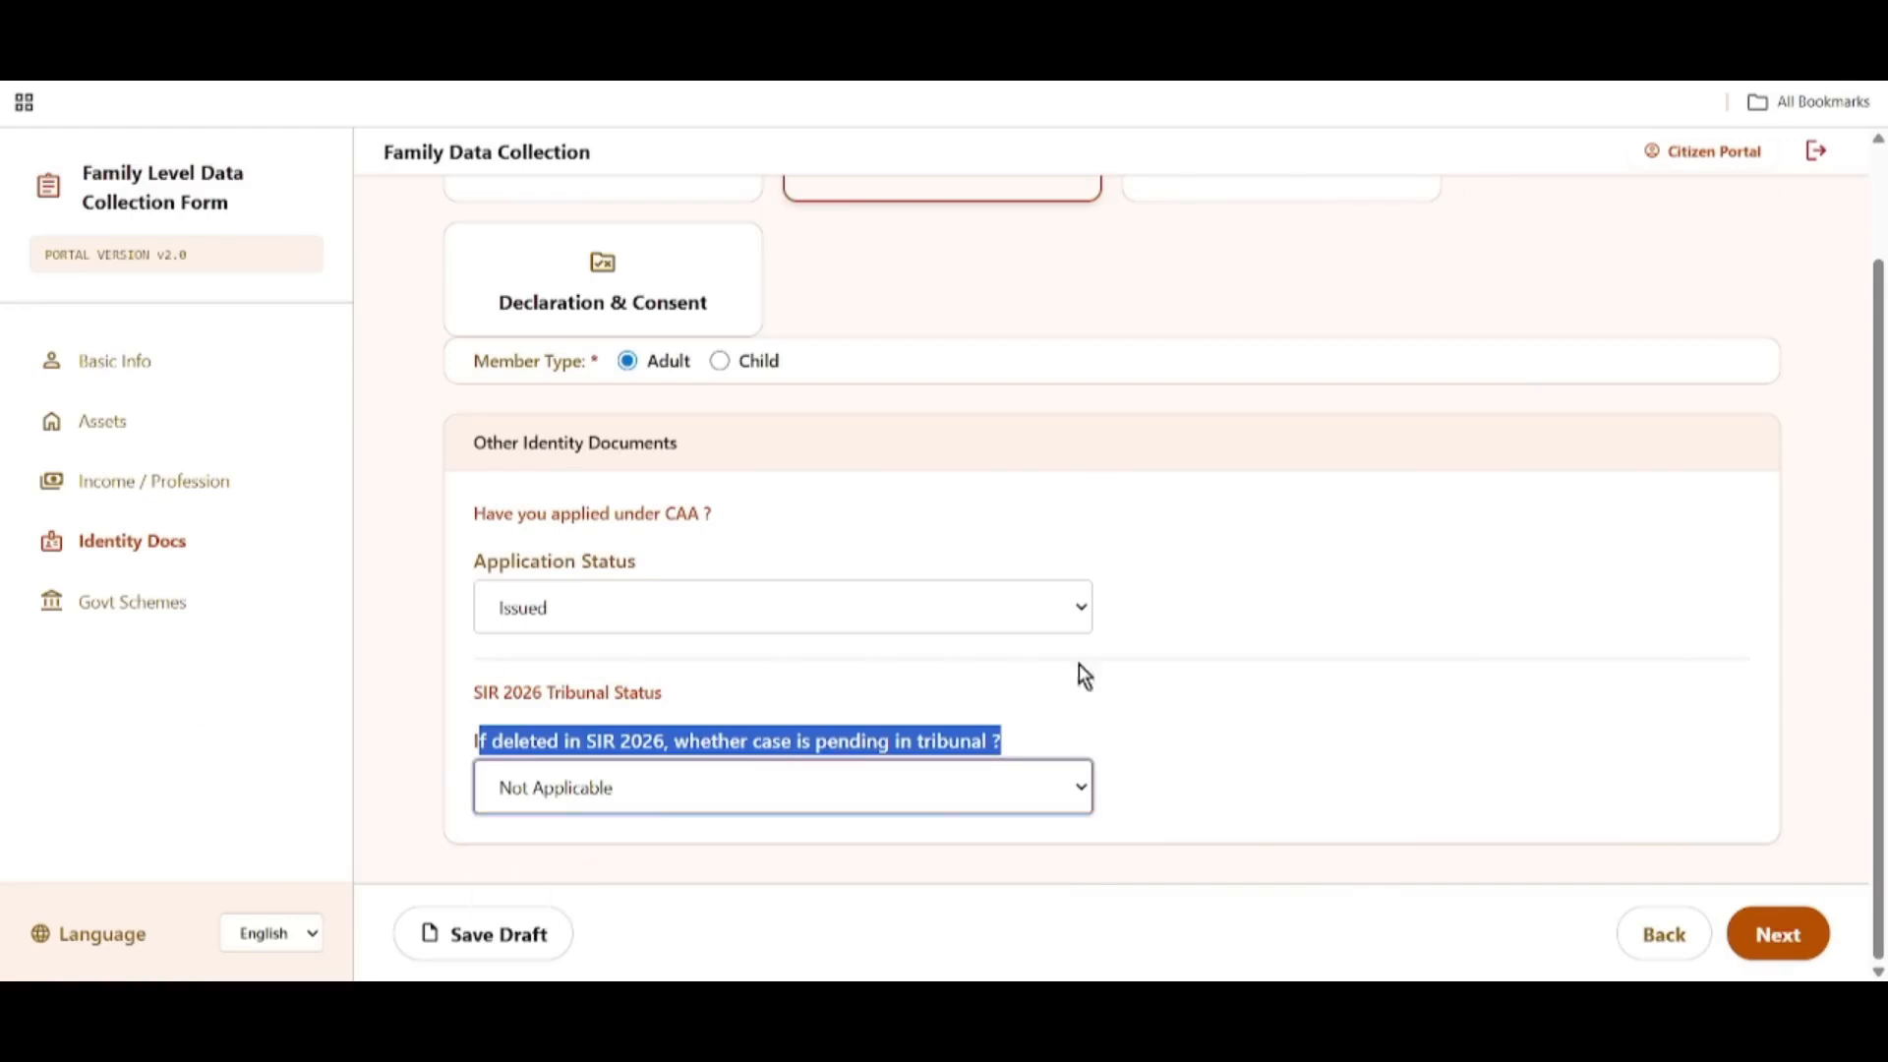
pyautogui.click(1287, 683)
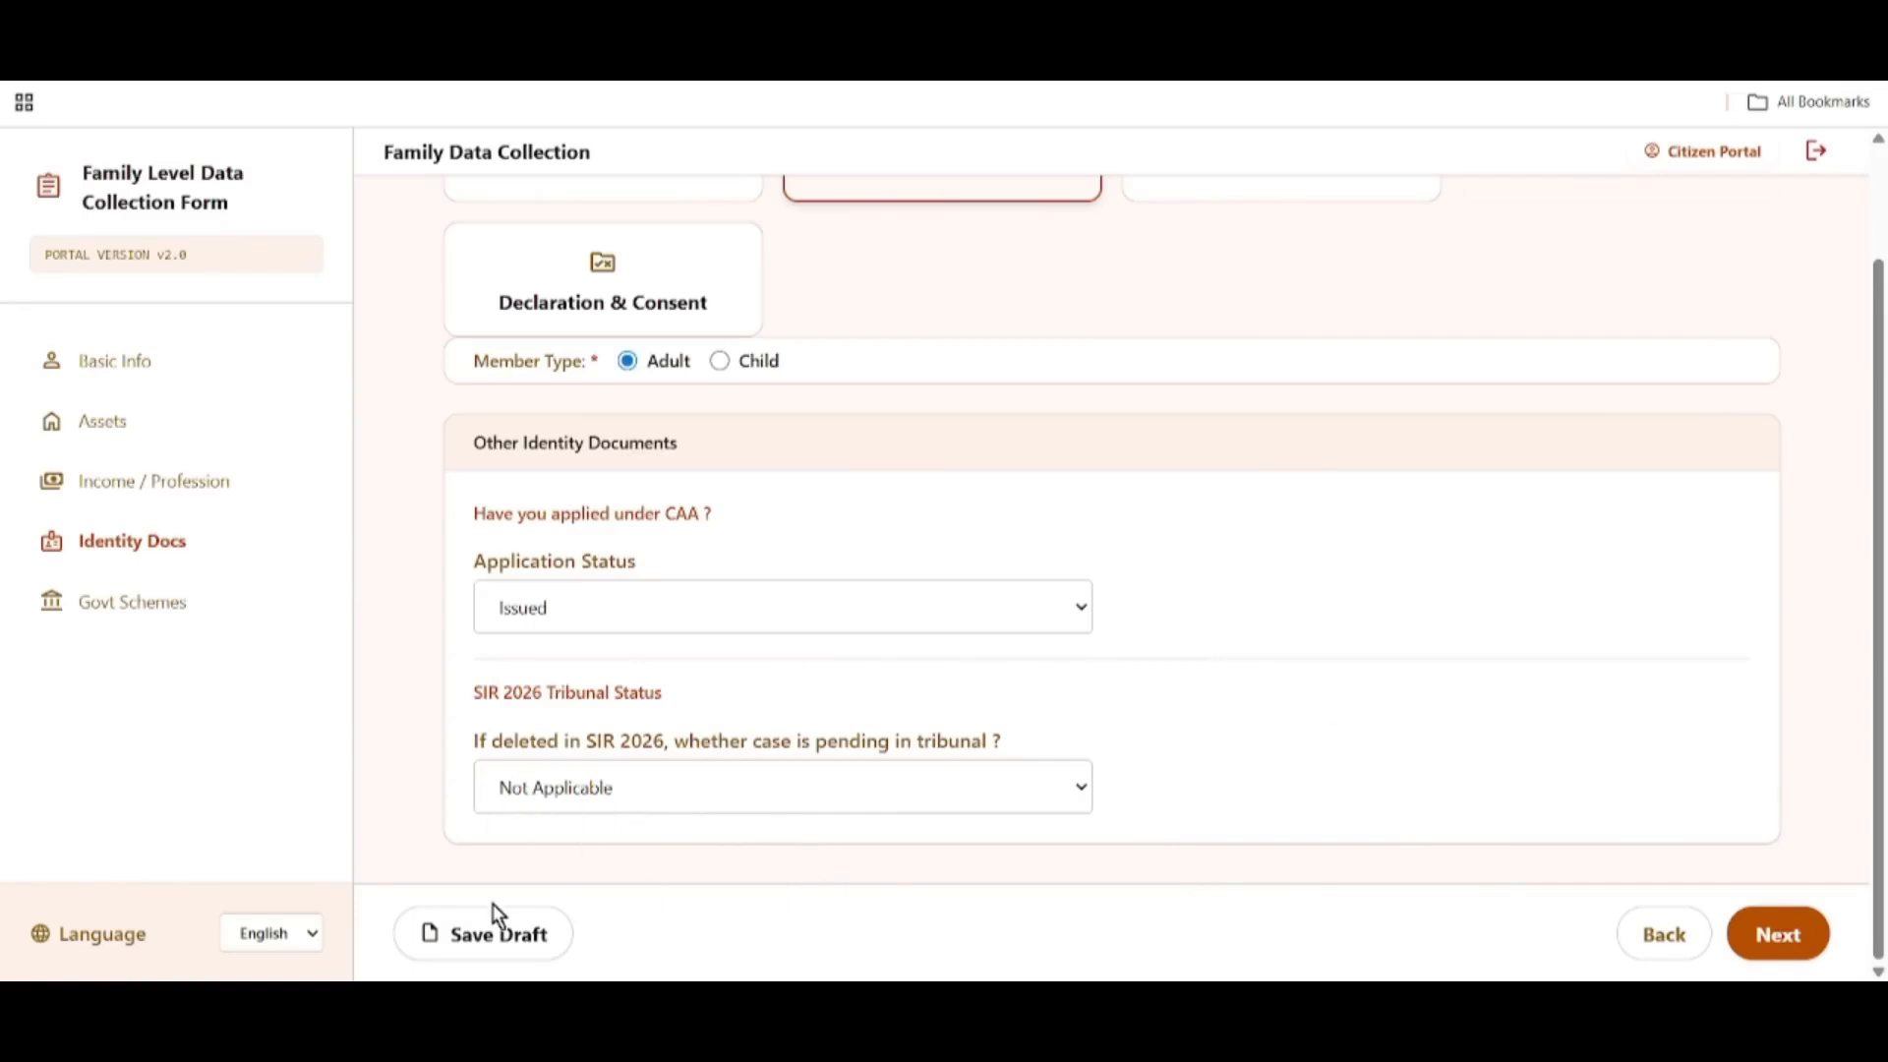
pyautogui.click(494, 929)
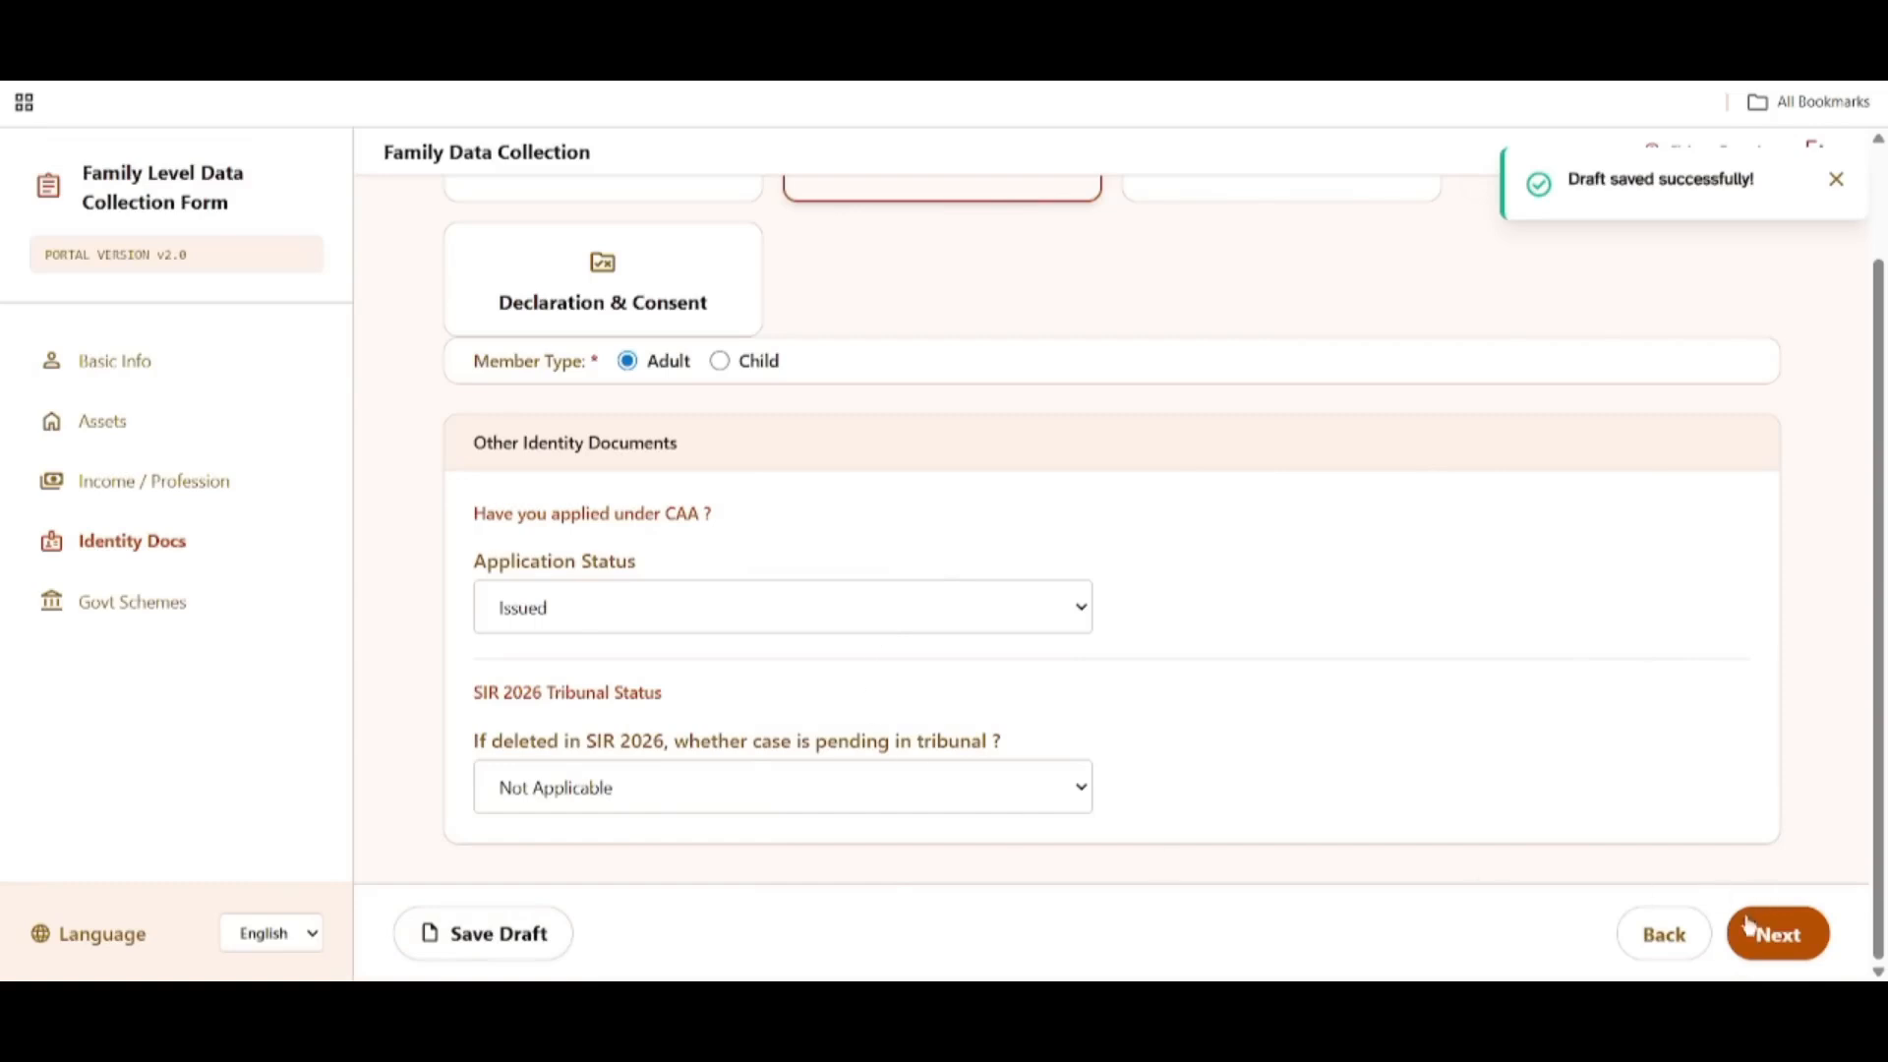
pyautogui.click(1749, 926)
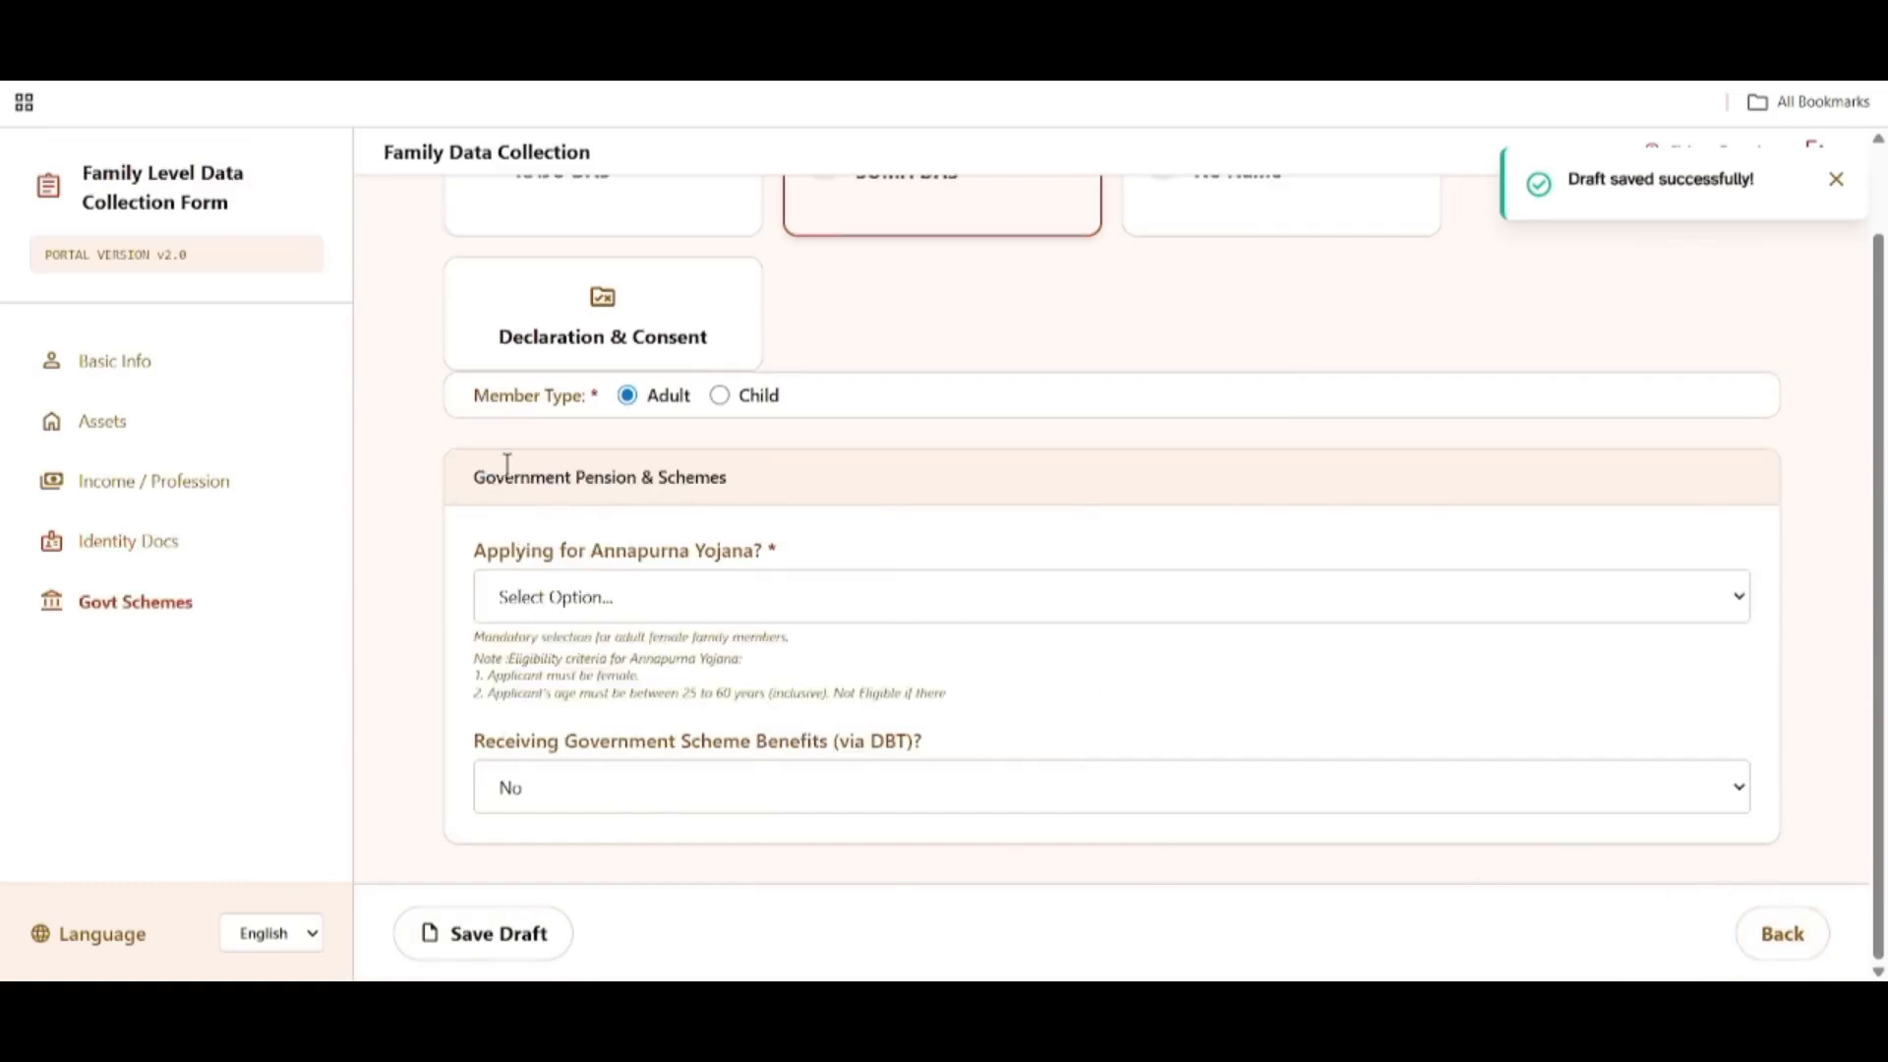
# Confirm applying for Annapurna Yojana and review its age-range eligibility note.
pyautogui.moveTo(486, 476); pyautogui.dragTo(1252, 523)
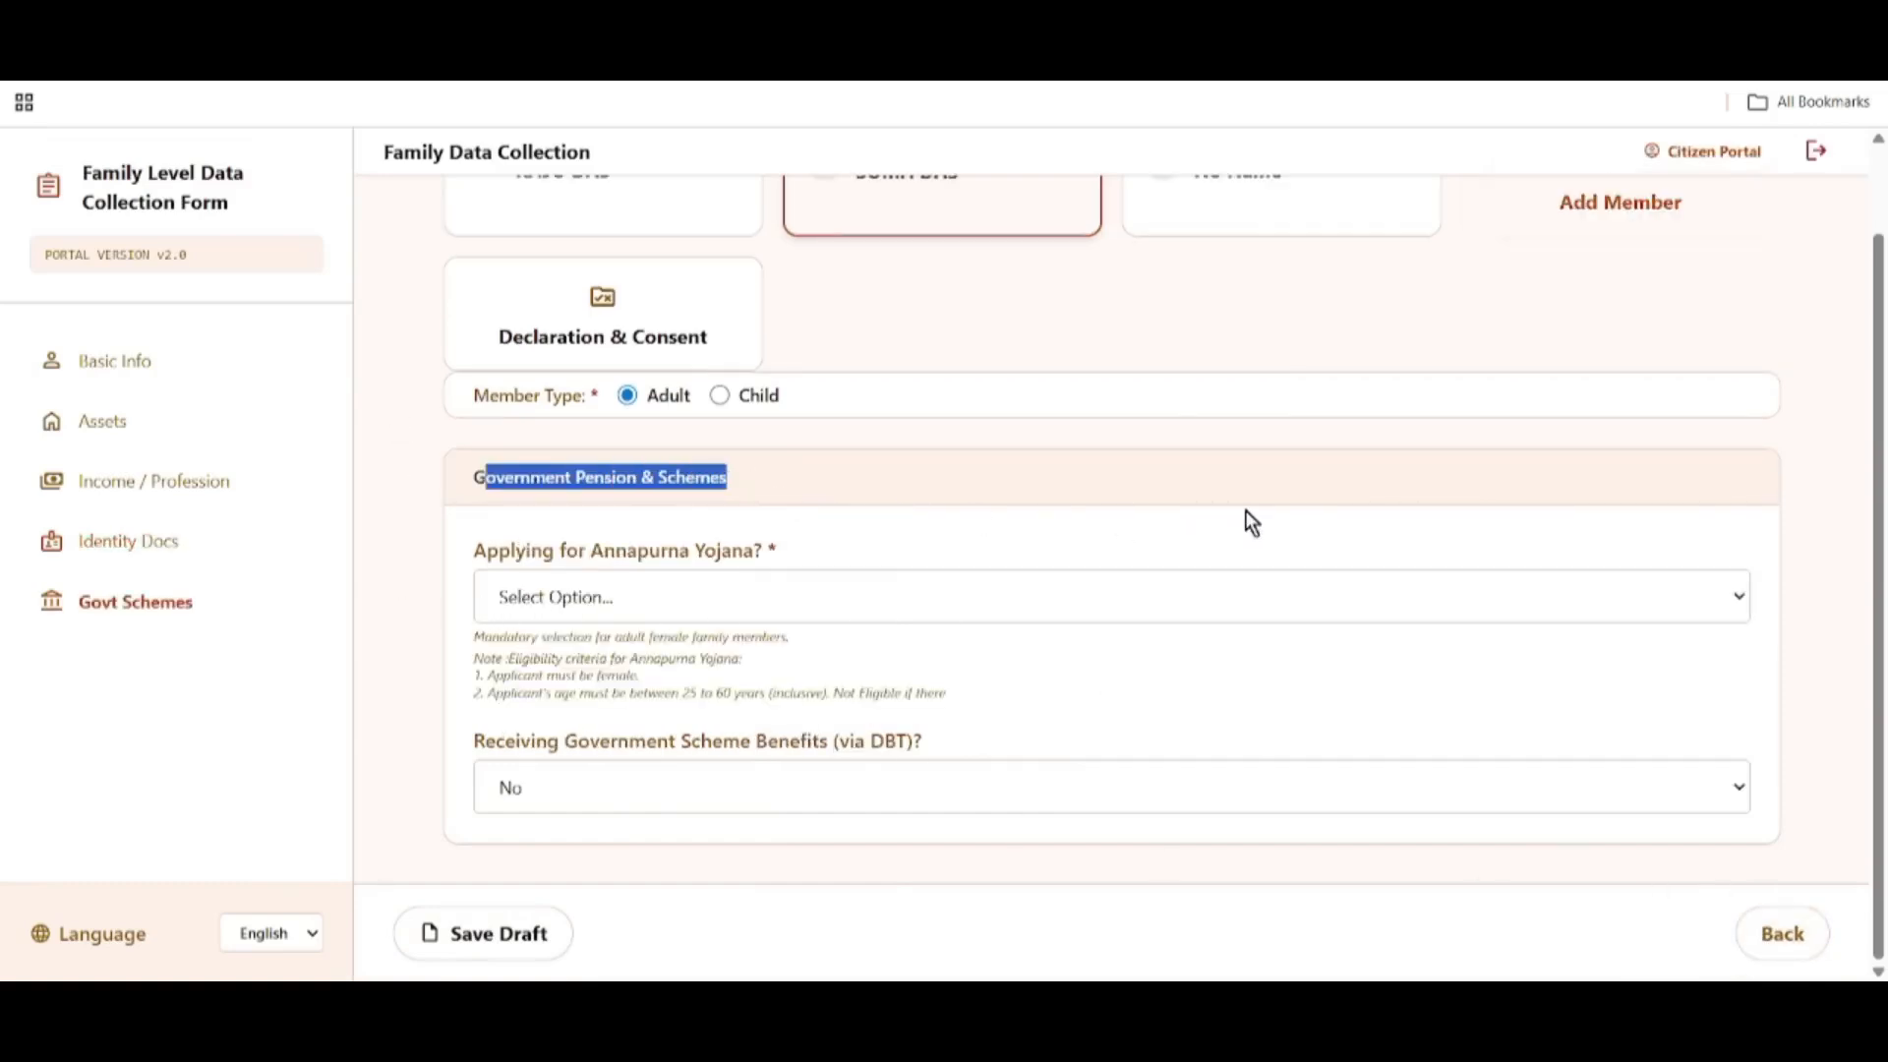
pyautogui.moveTo(474, 541); pyautogui.dragTo(784, 580)
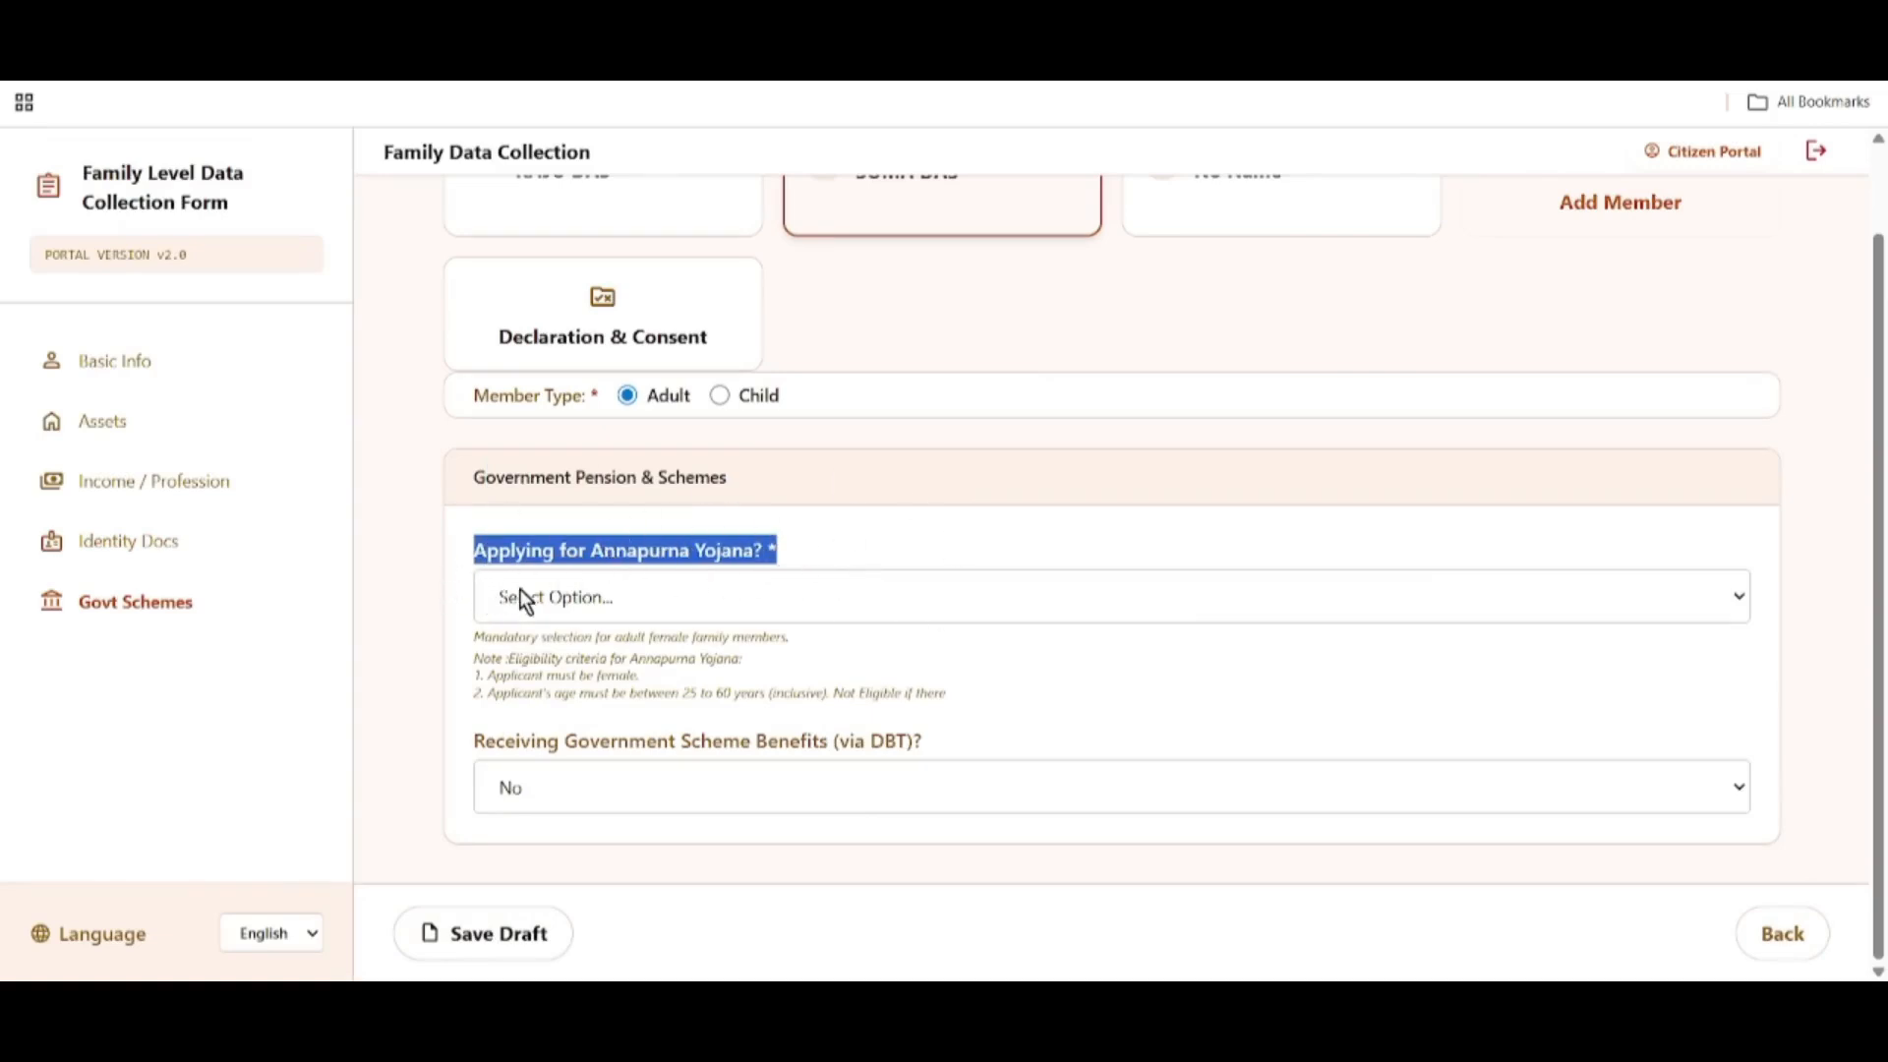
pyautogui.click(661, 600)
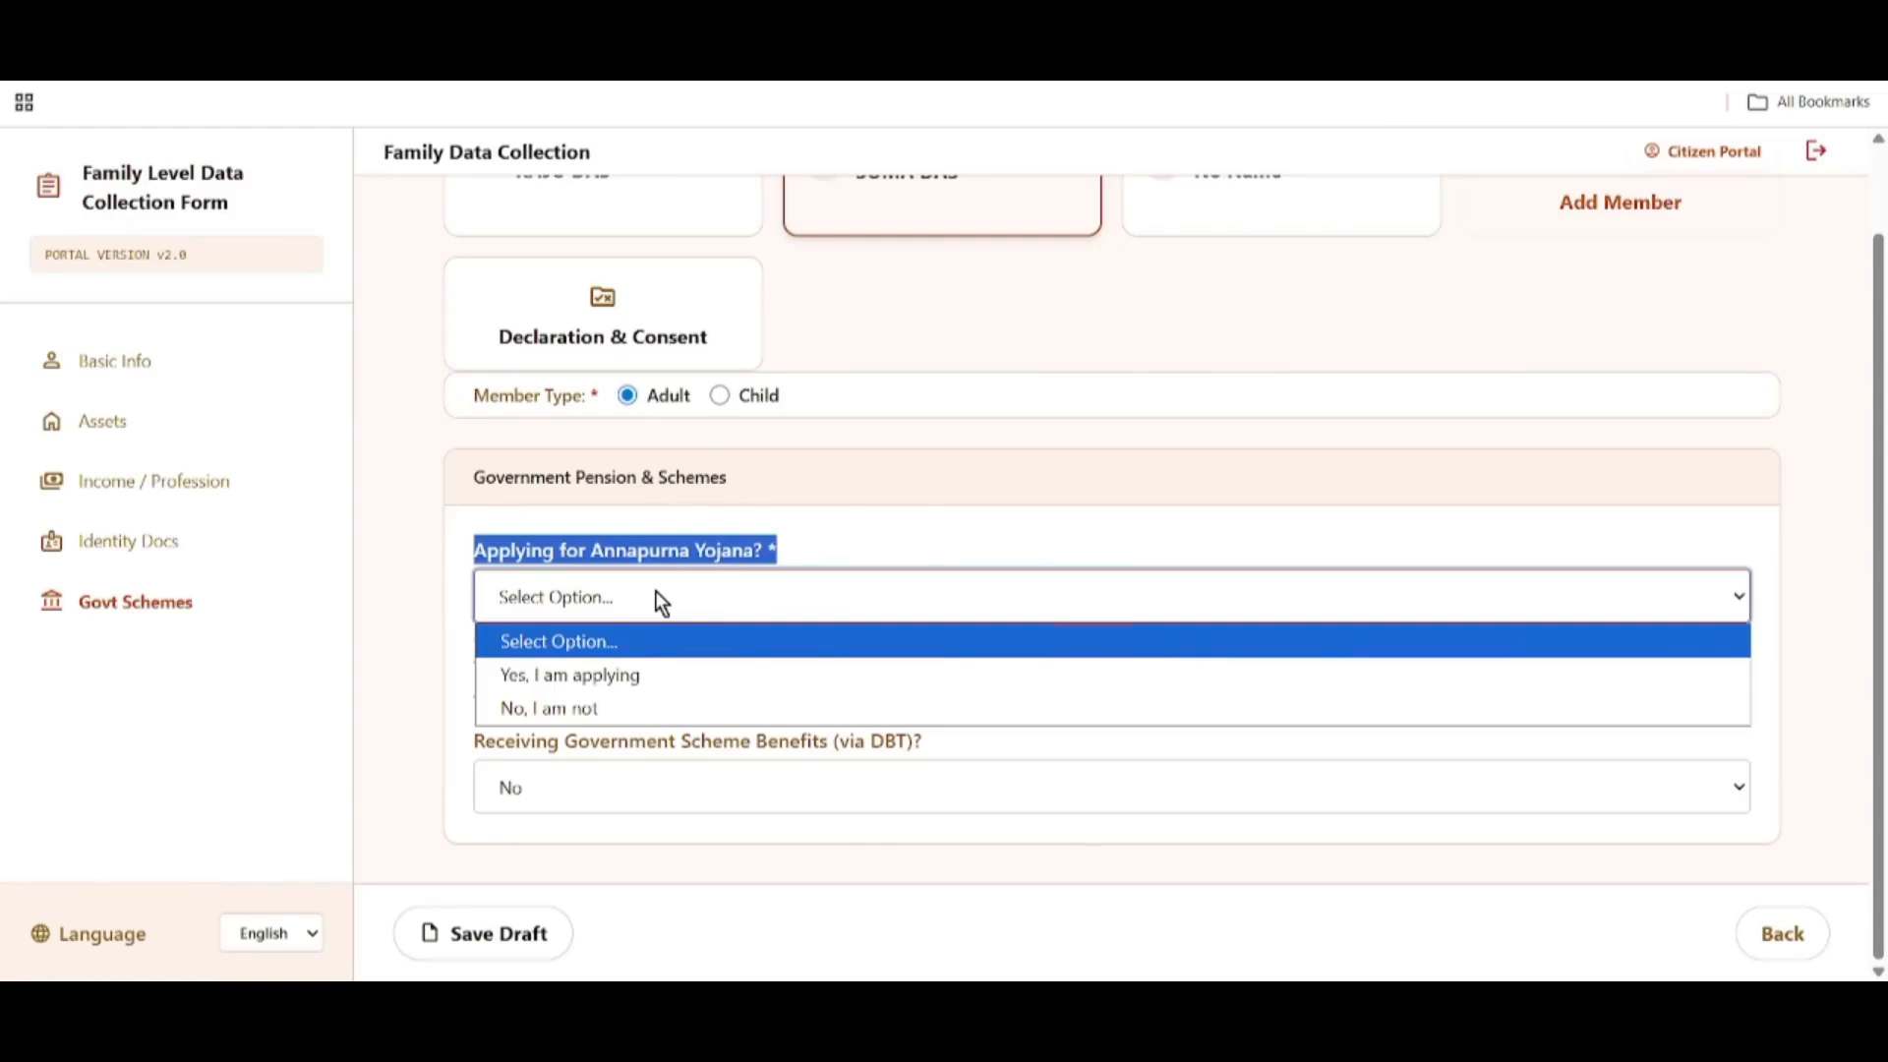
pyautogui.click(590, 675)
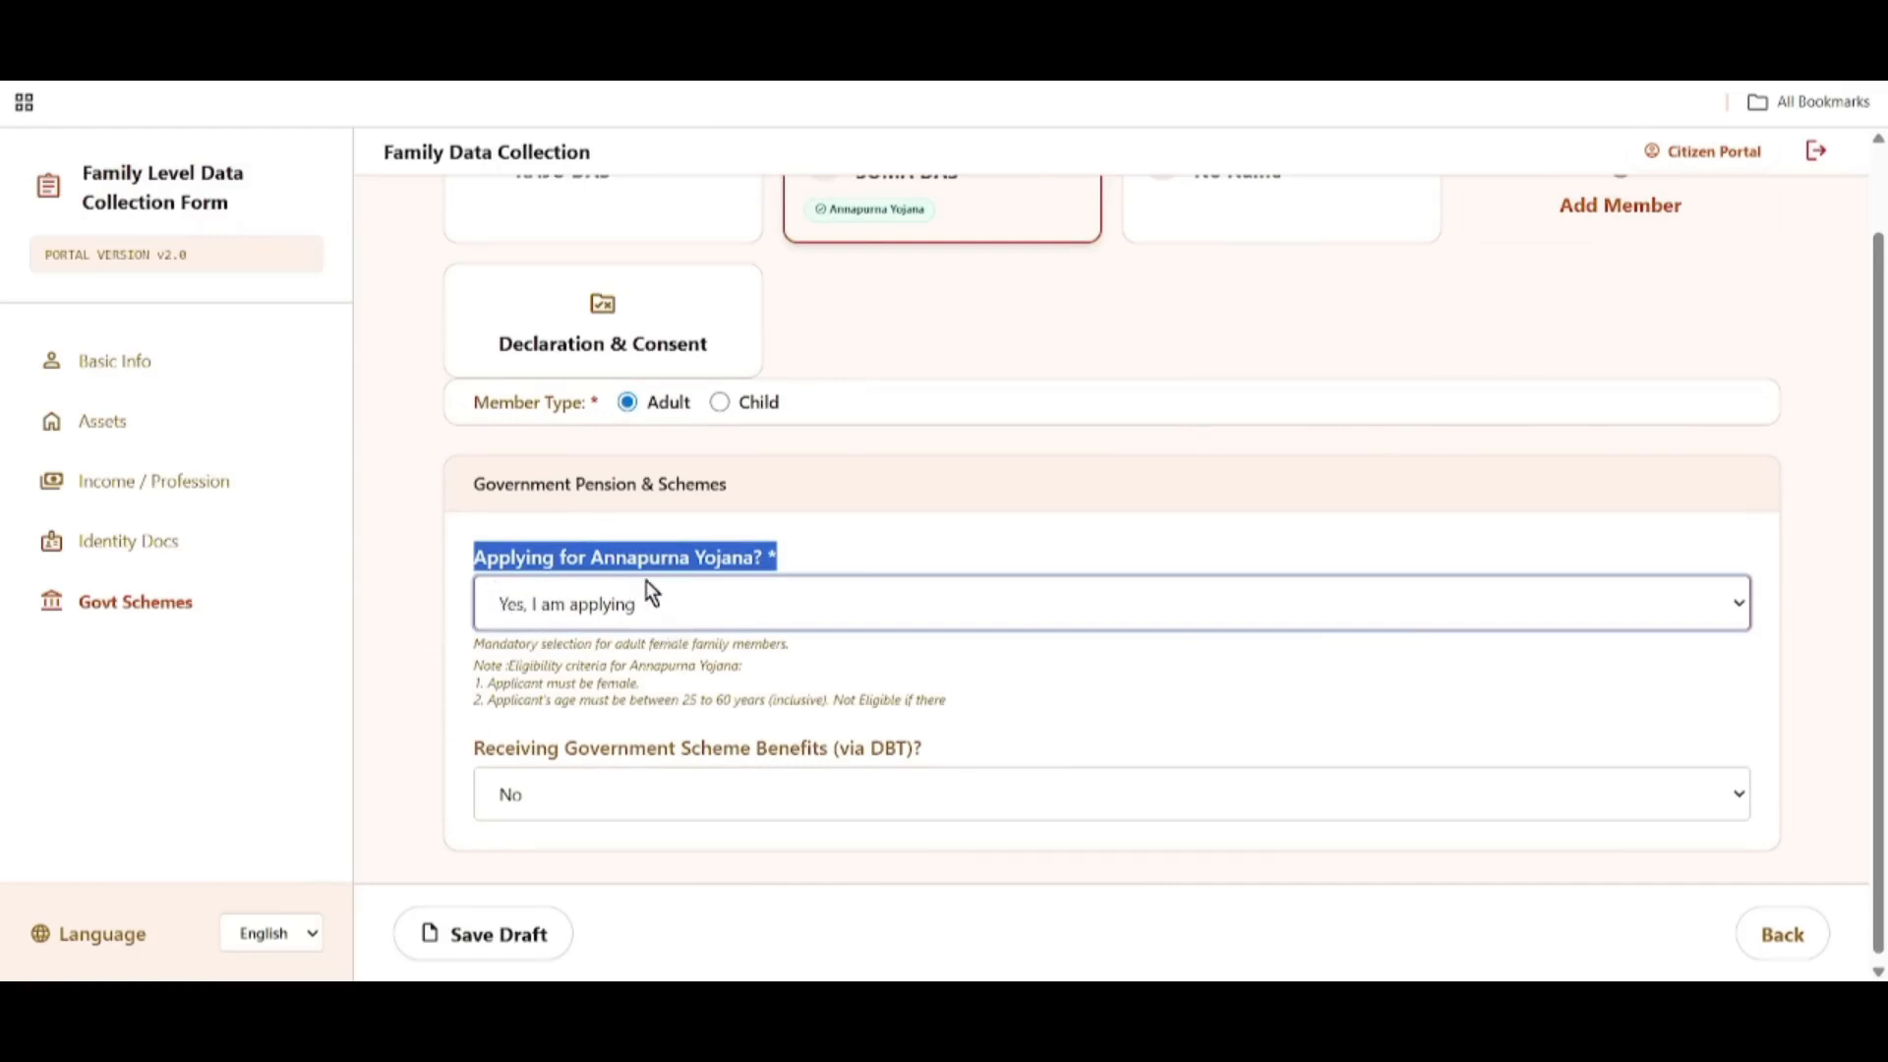
pyautogui.moveTo(657, 700); pyautogui.dragTo(828, 730)
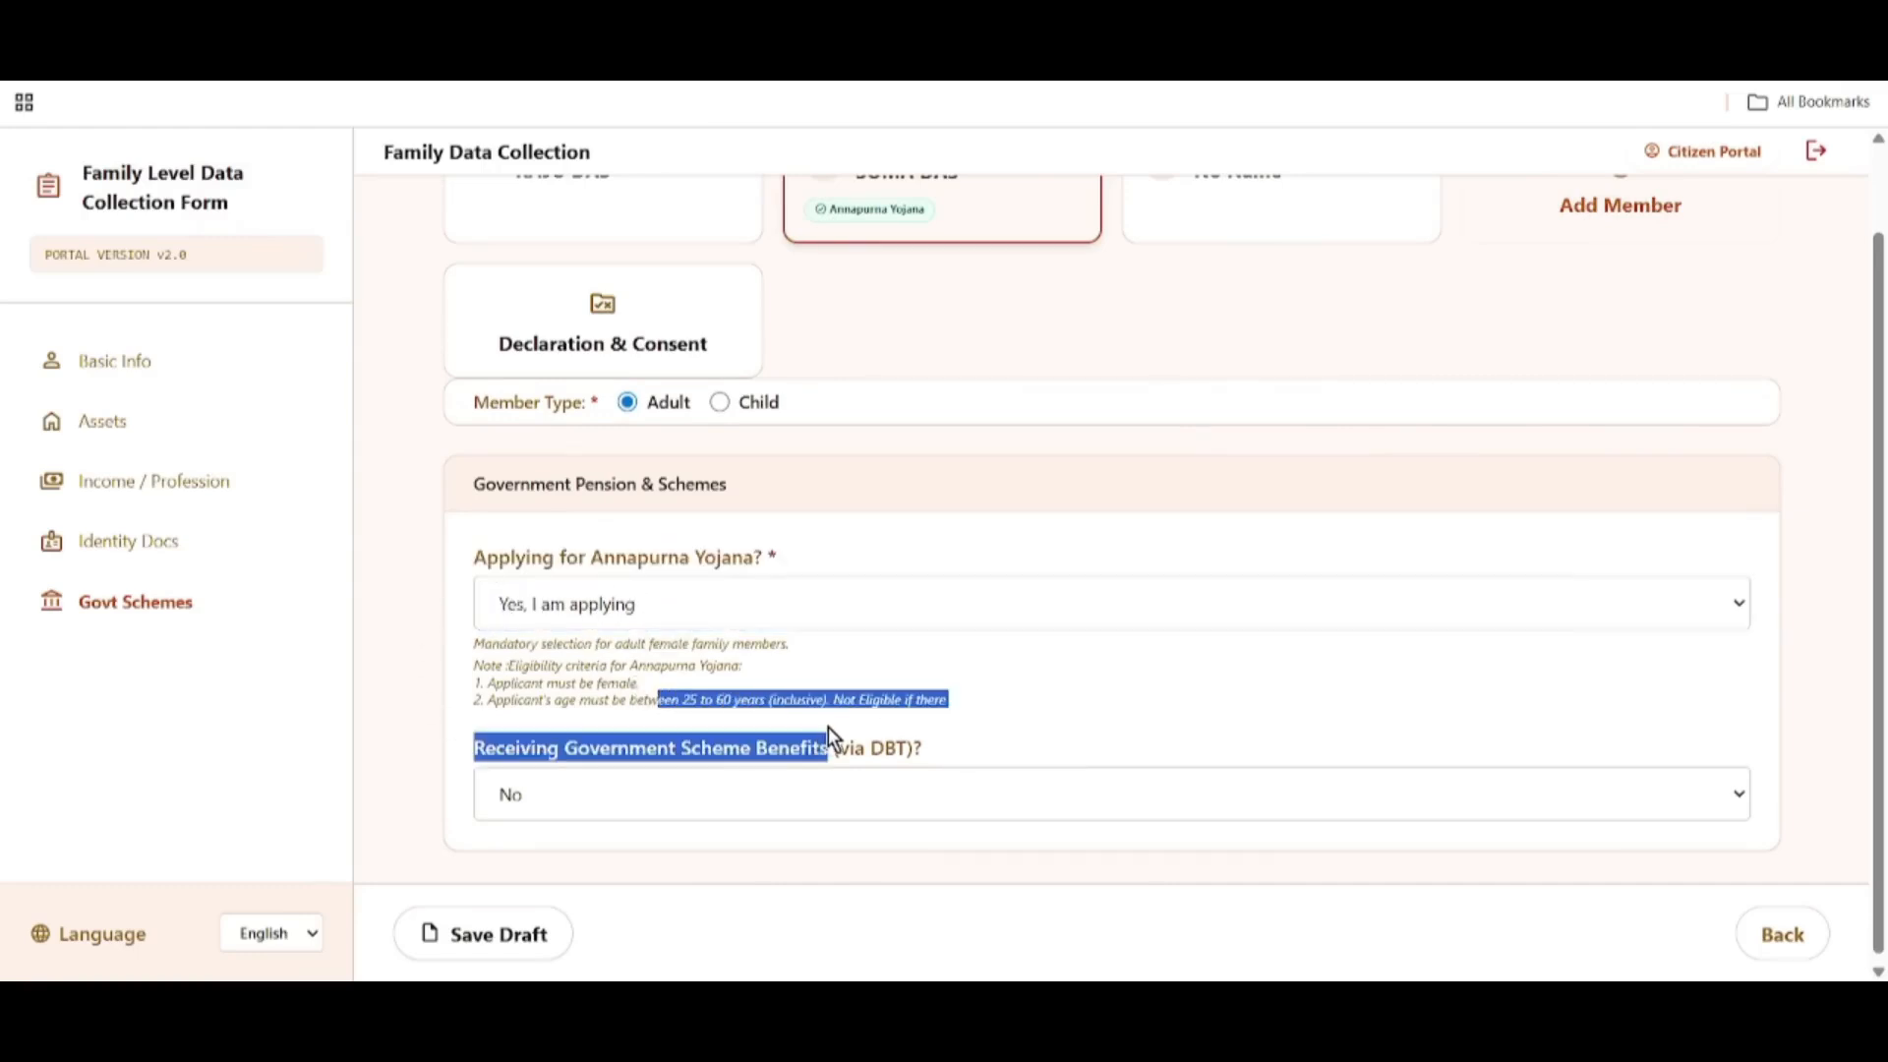
pyautogui.click(1070, 710)
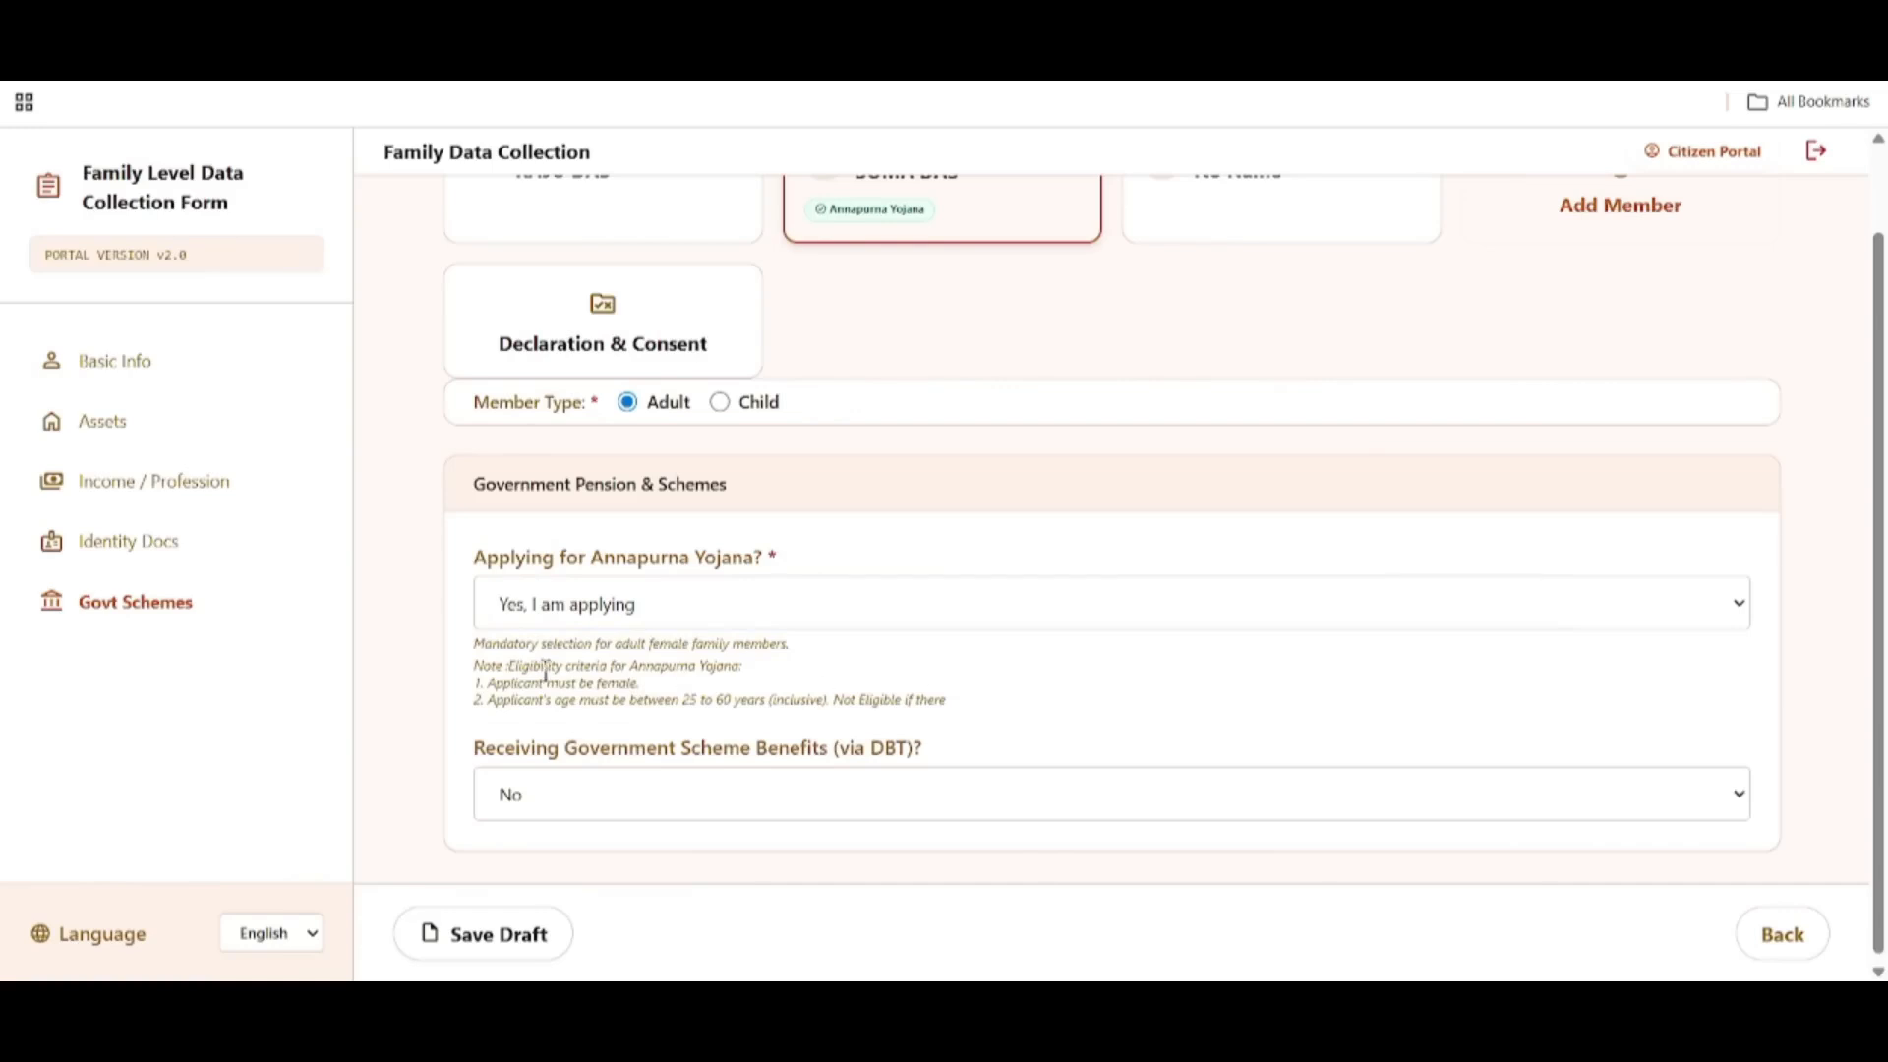
pyautogui.moveTo(562, 700); pyautogui.dragTo(691, 700)
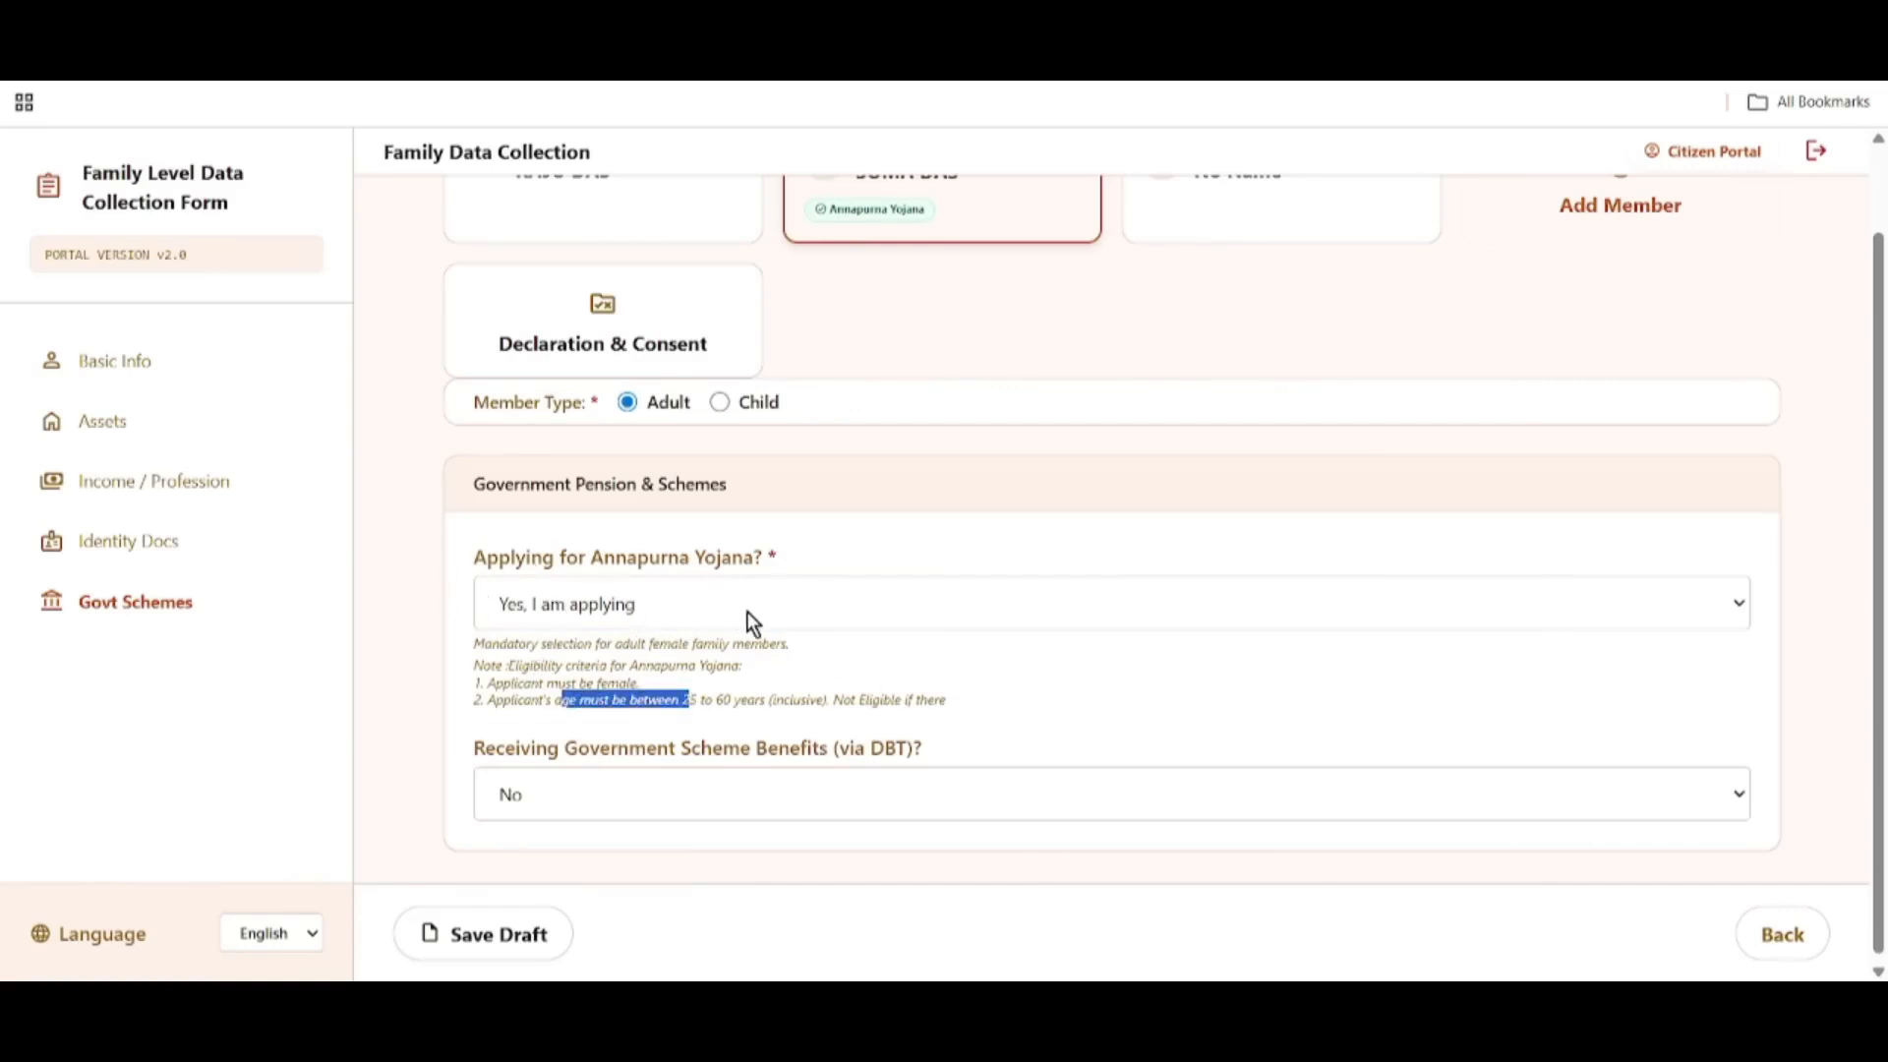
# Set DBT benefits to Yes, switch it back to No, and save the draft.
pyautogui.scroll(-1, 930, 795)
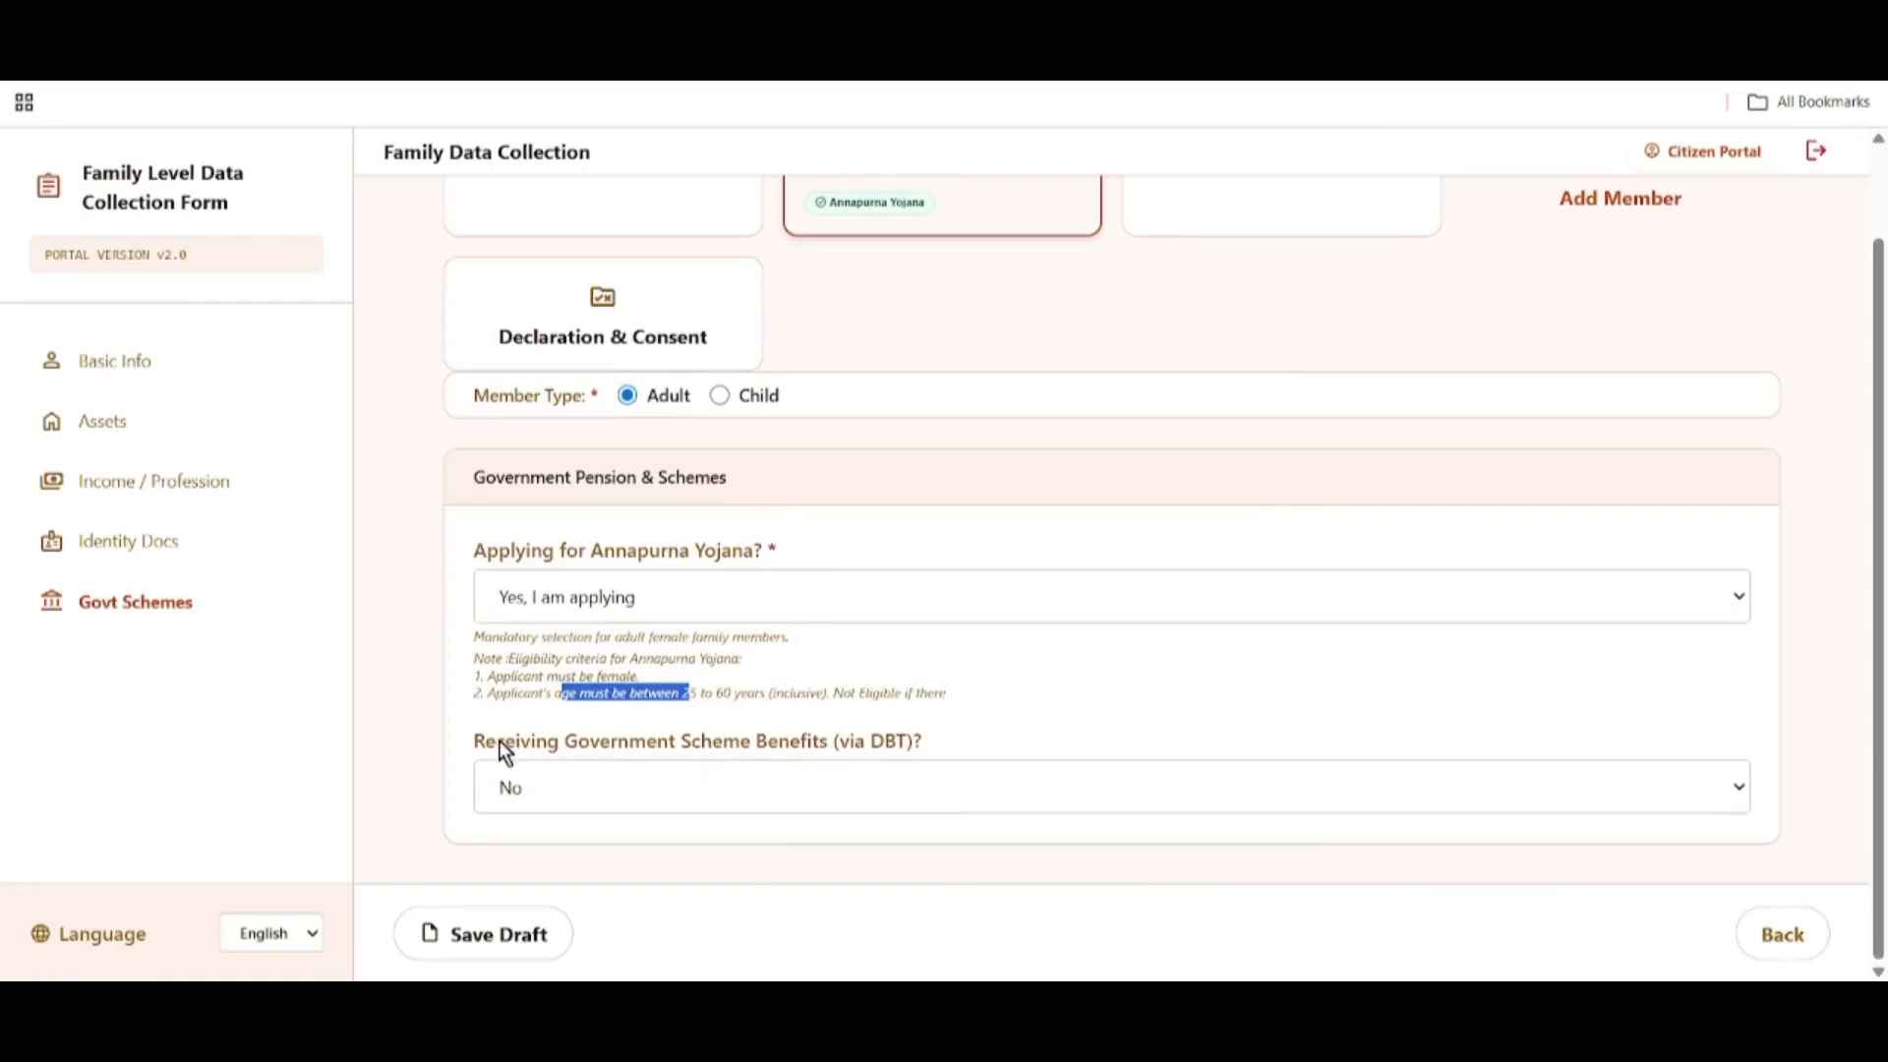
pyautogui.moveTo(478, 741); pyautogui.dragTo(797, 765)
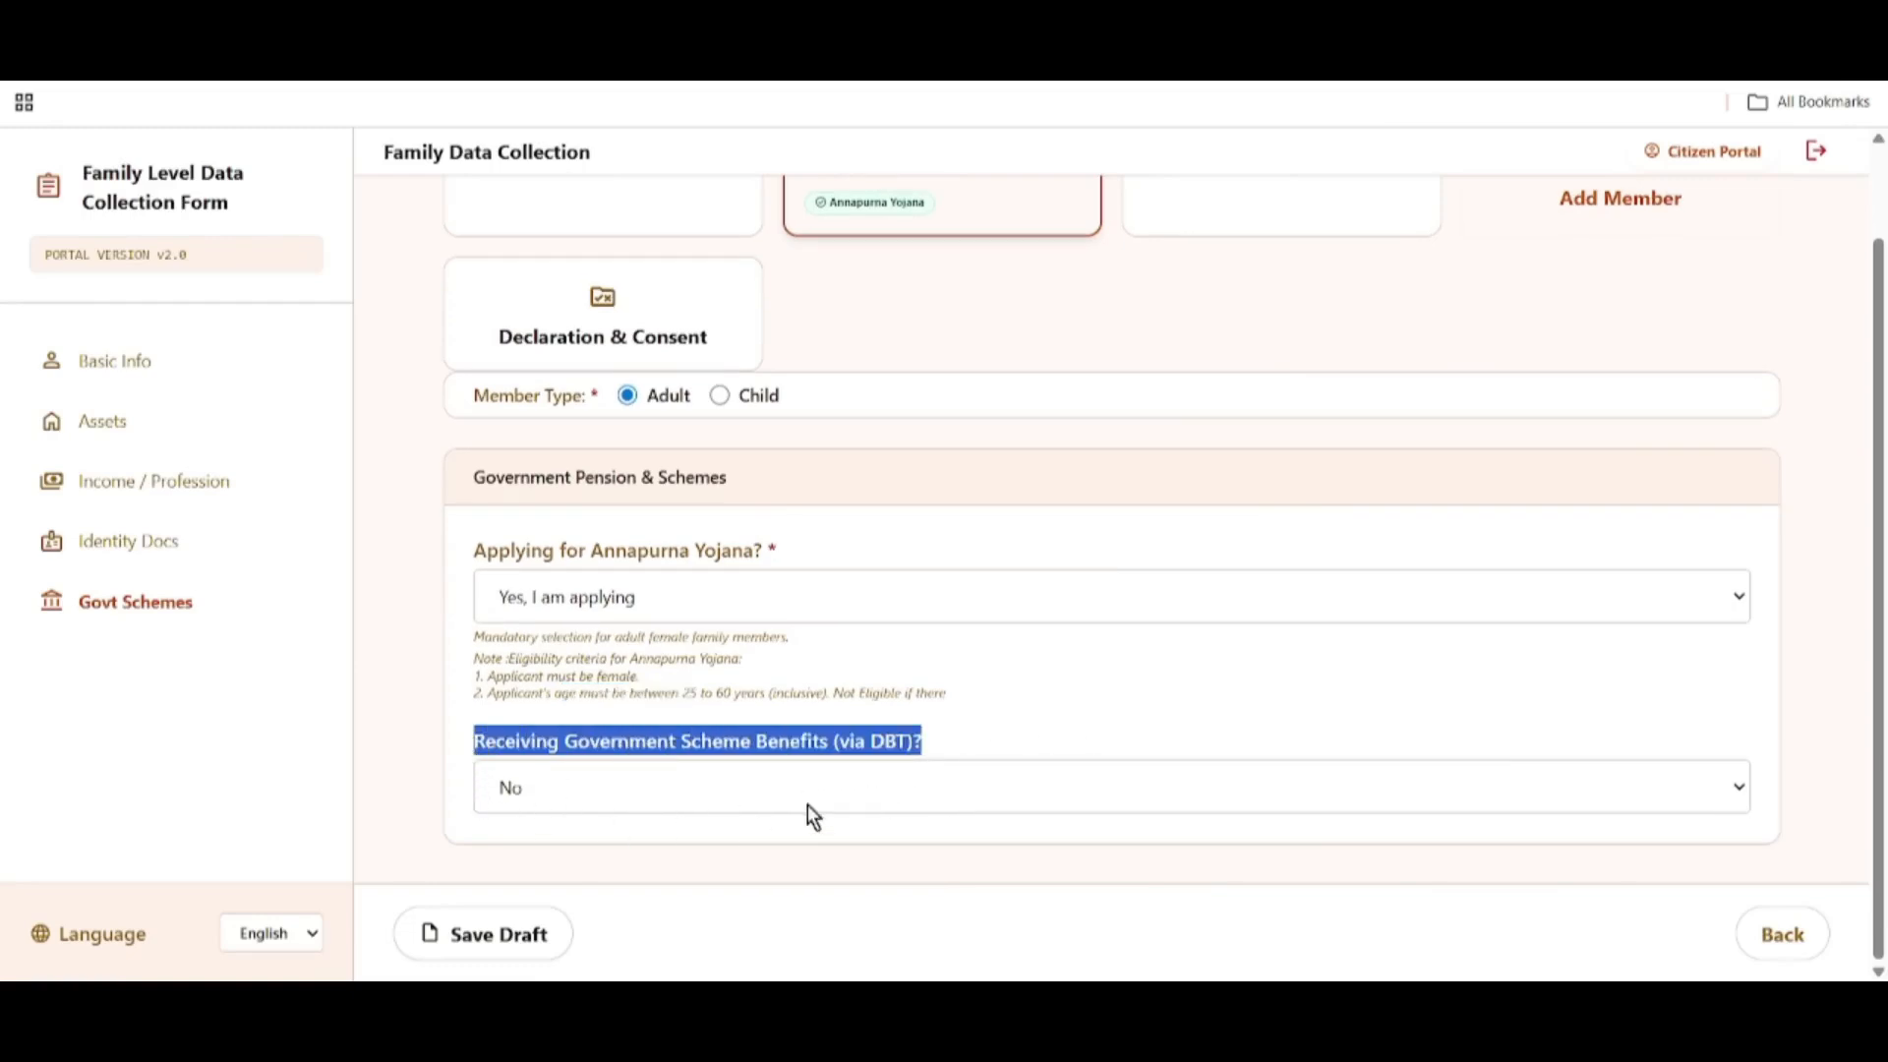
pyautogui.click(600, 787)
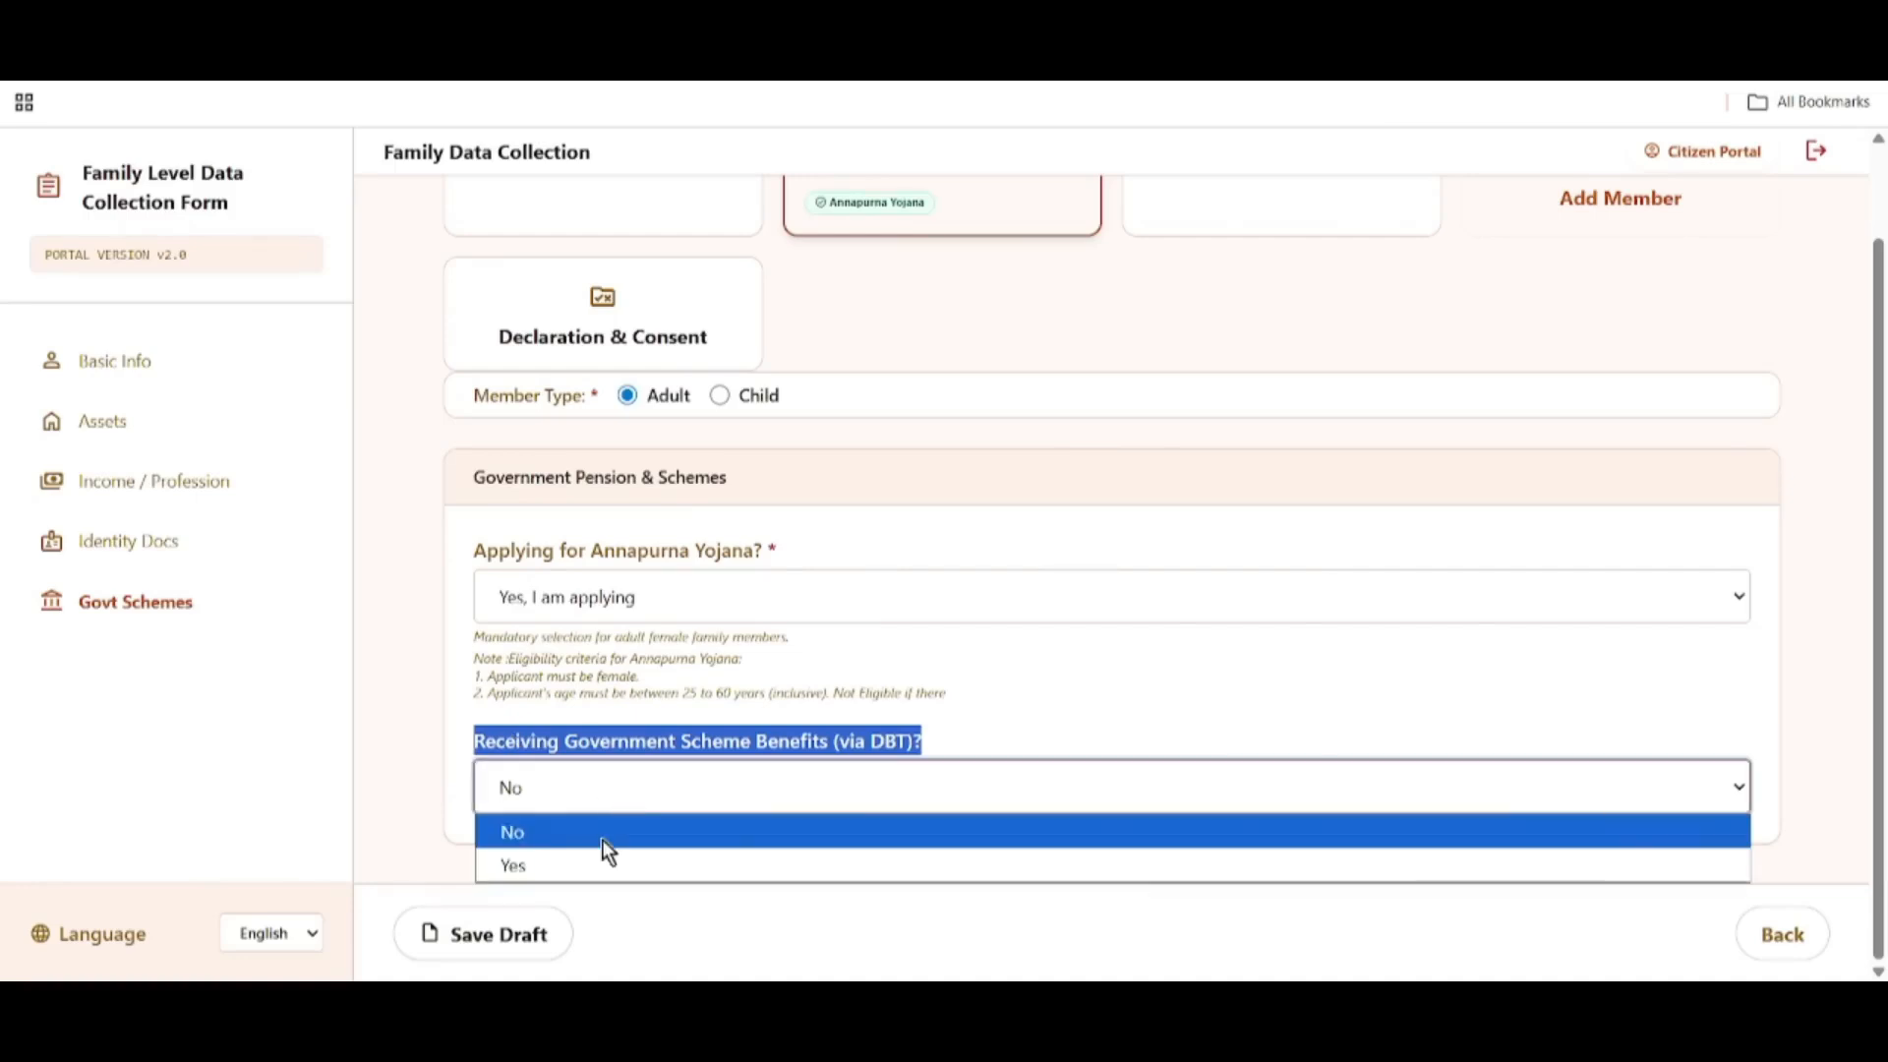
pyautogui.click(584, 865)
pyautogui.scroll(-1, 784, 817)
pyautogui.scroll(-3, 784, 816)
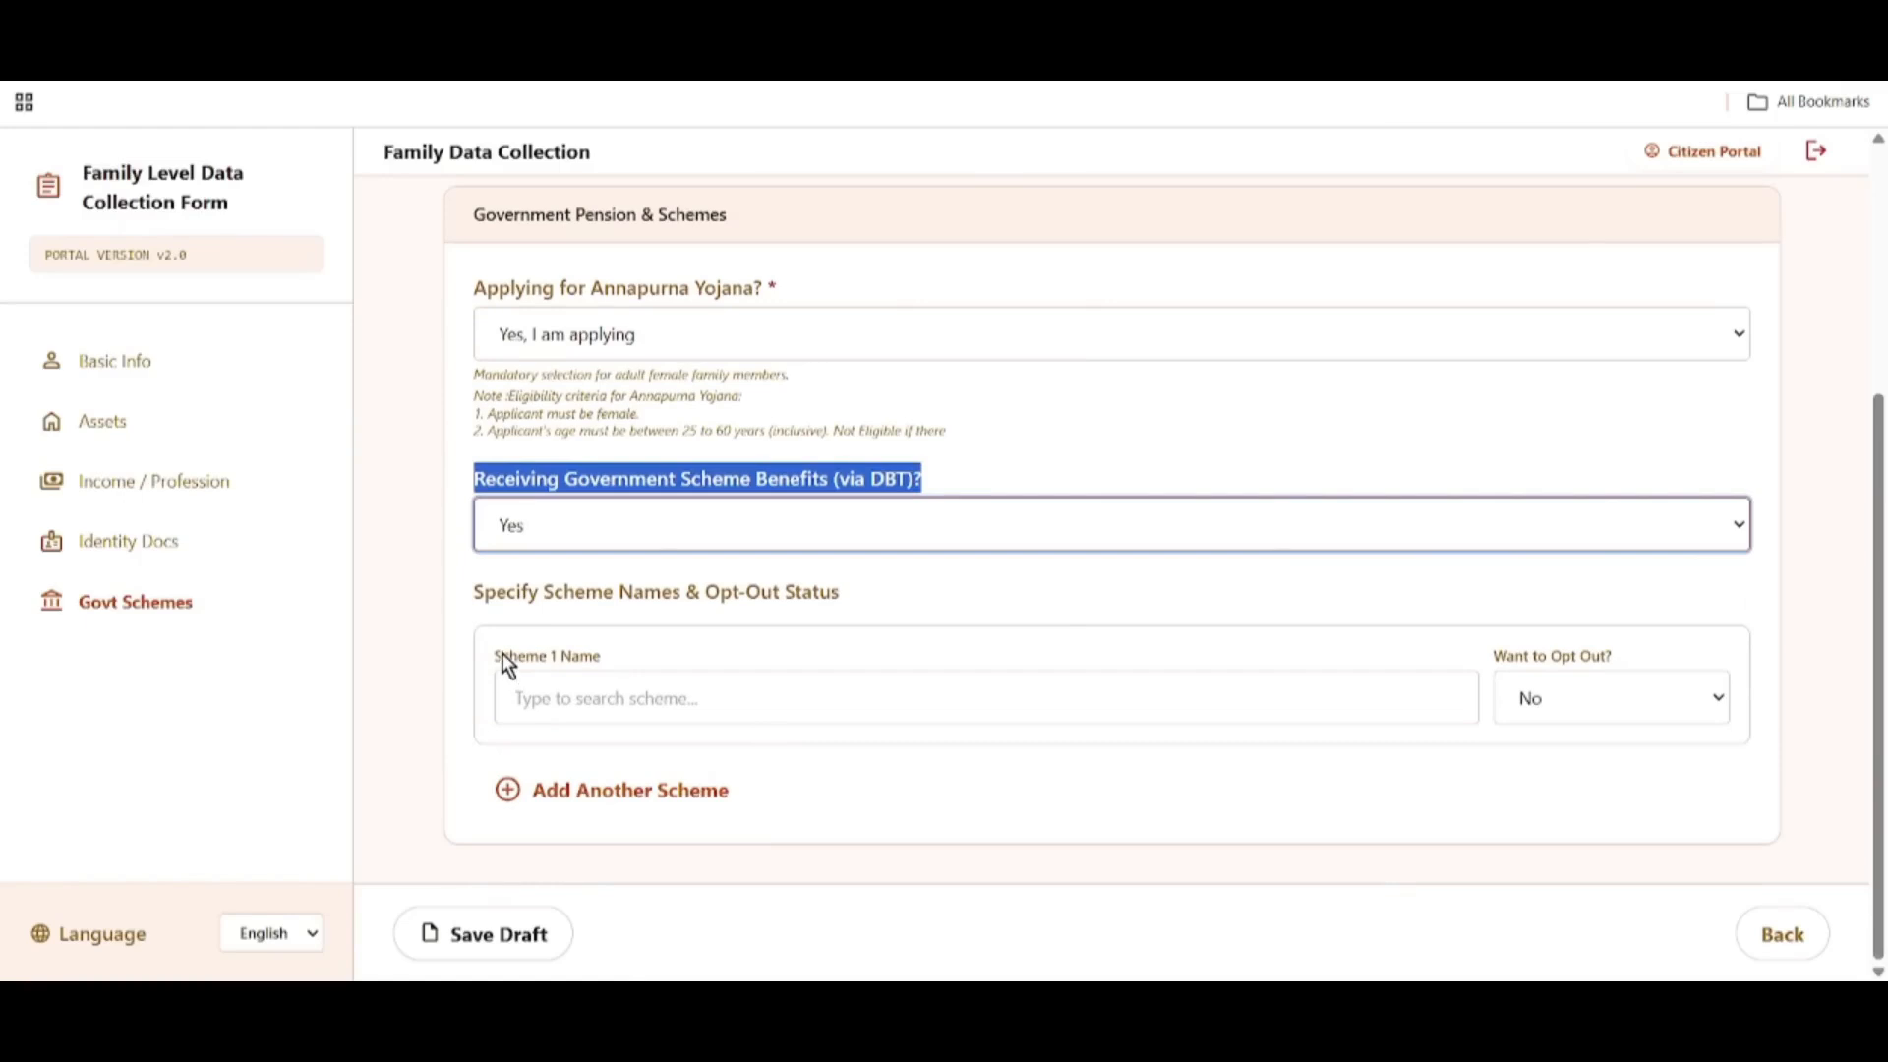
pyautogui.moveTo(505, 656); pyautogui.dragTo(537, 661)
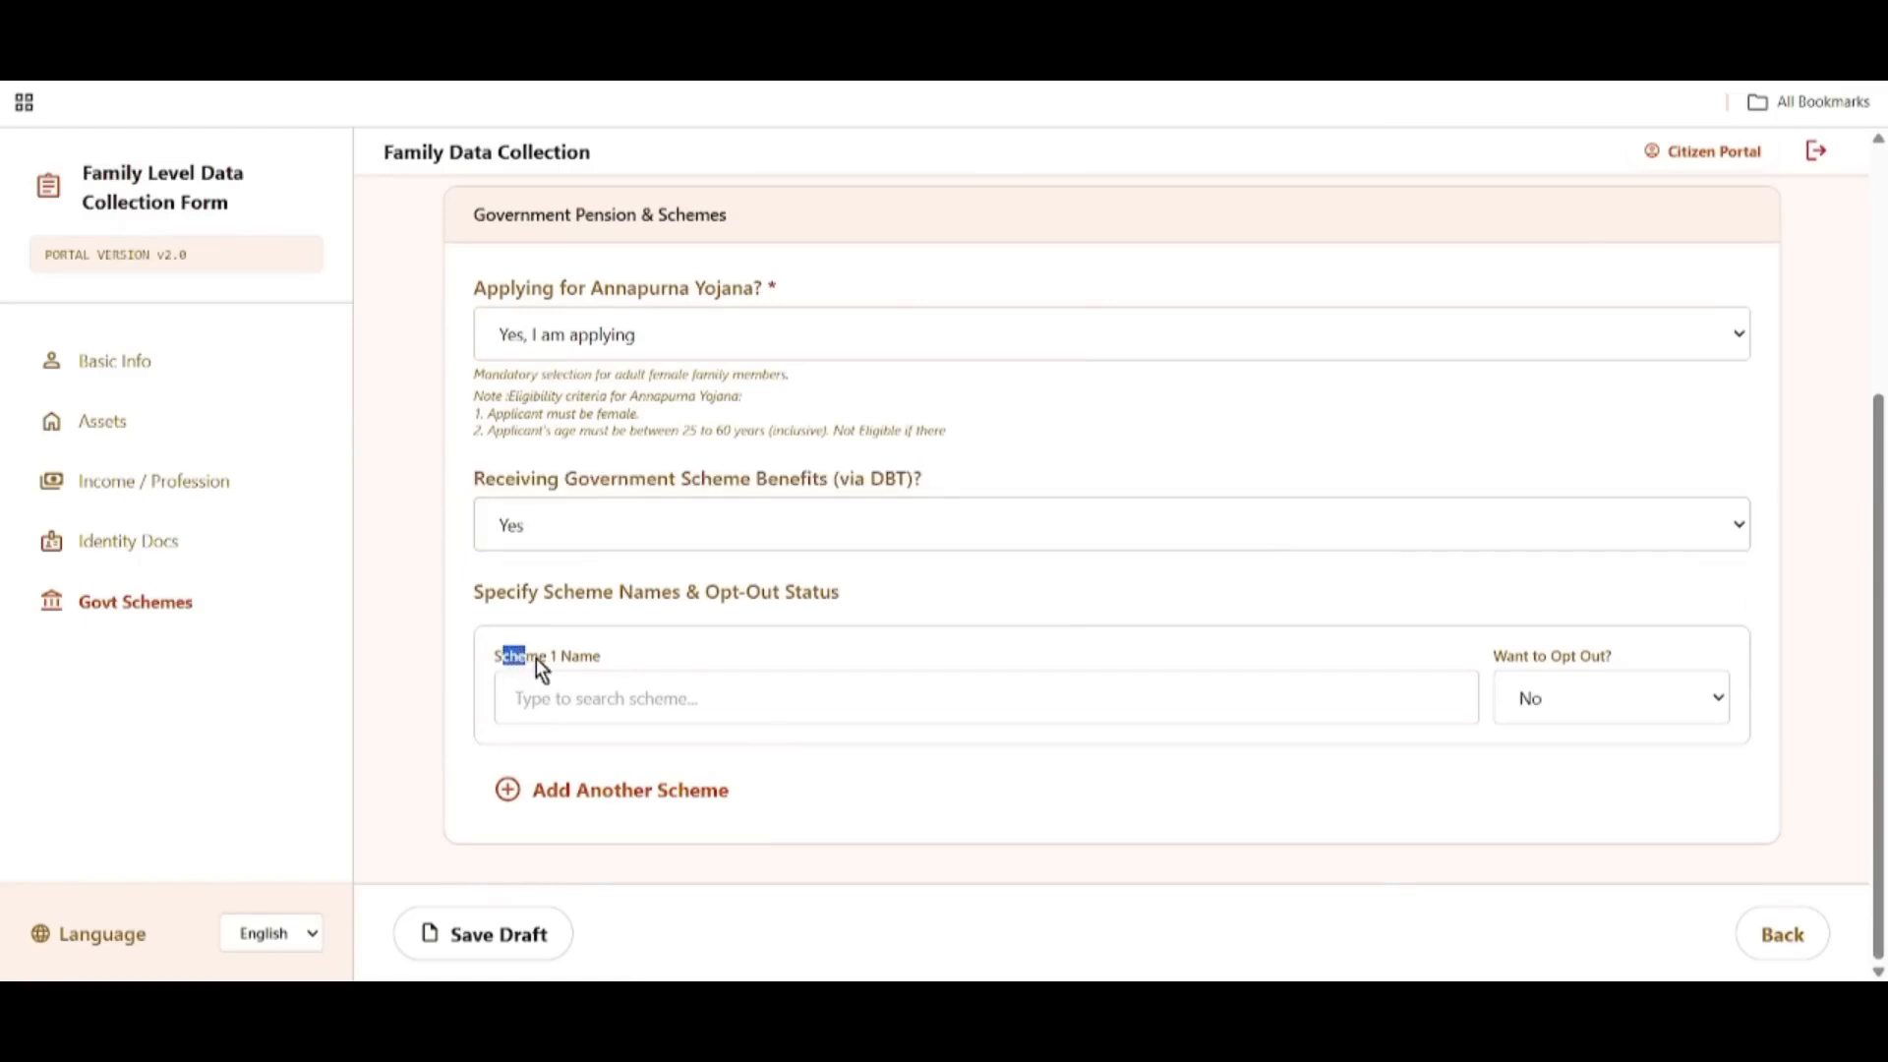
pyautogui.click(593, 531)
pyautogui.click(584, 568)
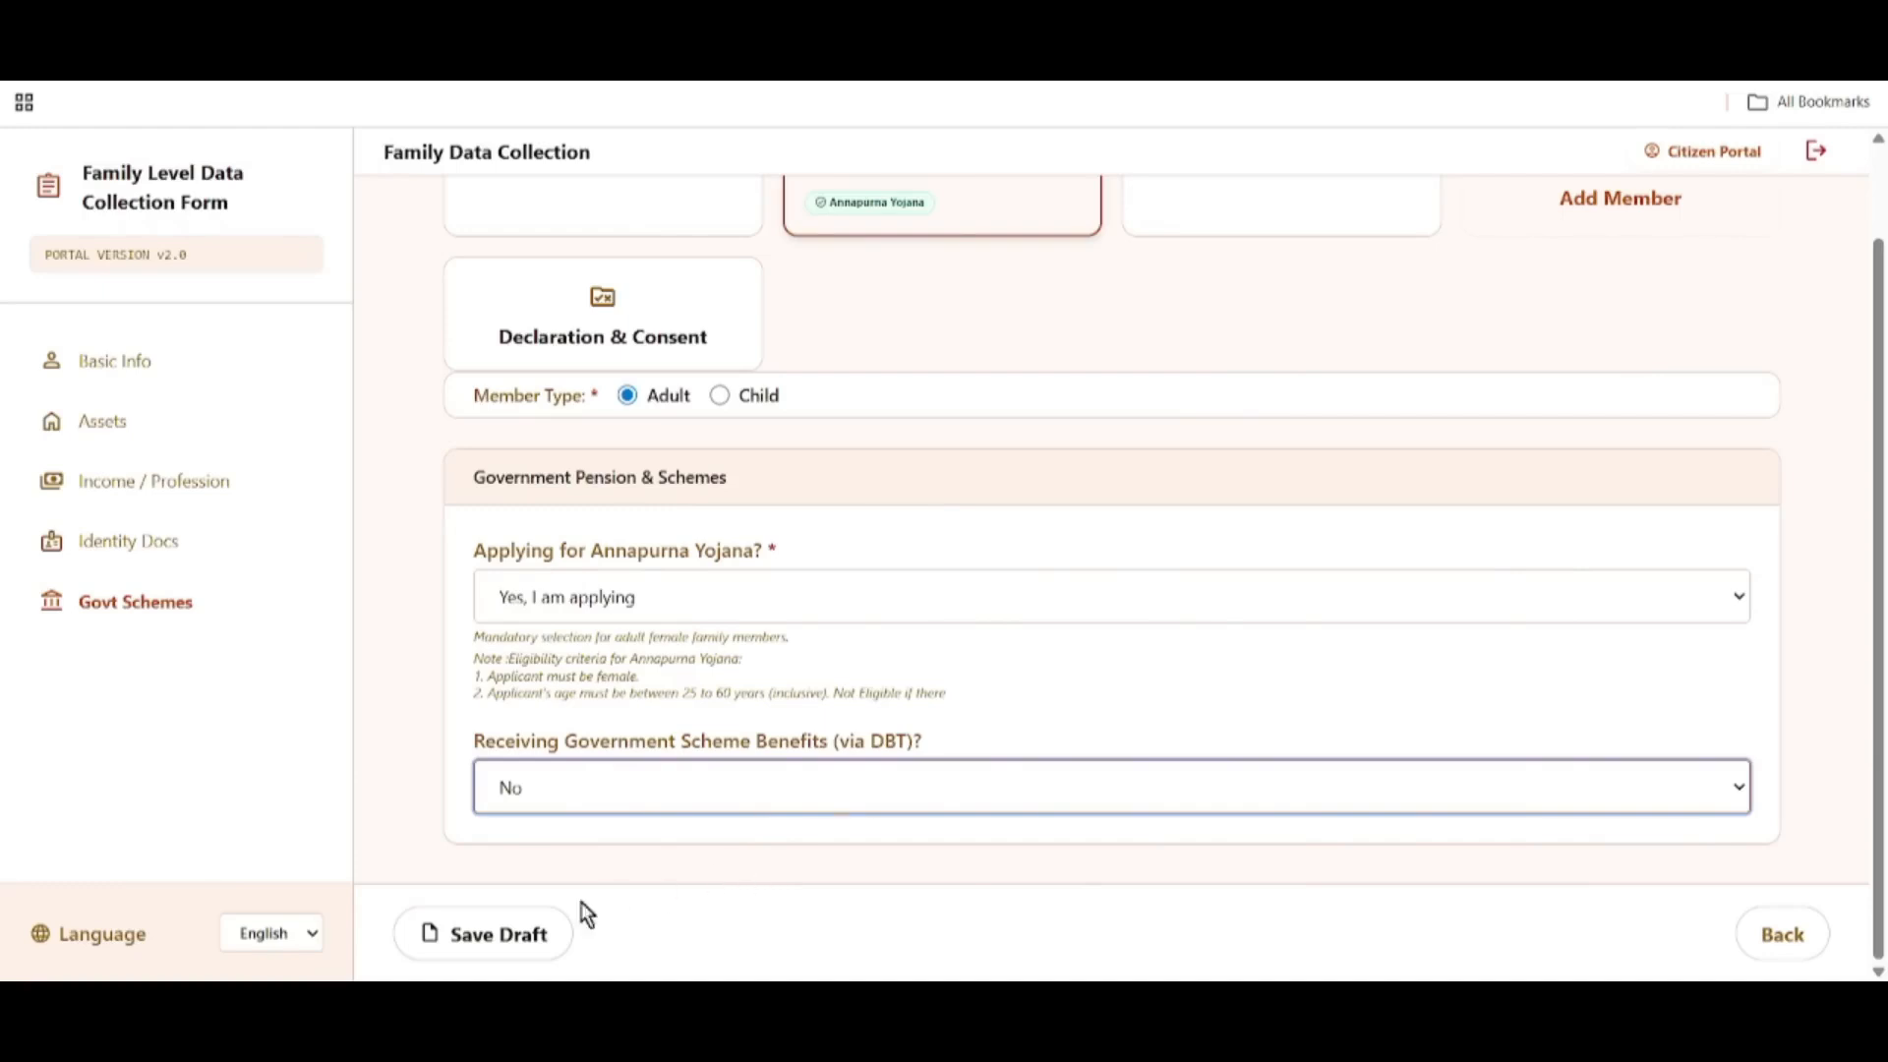
pyautogui.click(496, 935)
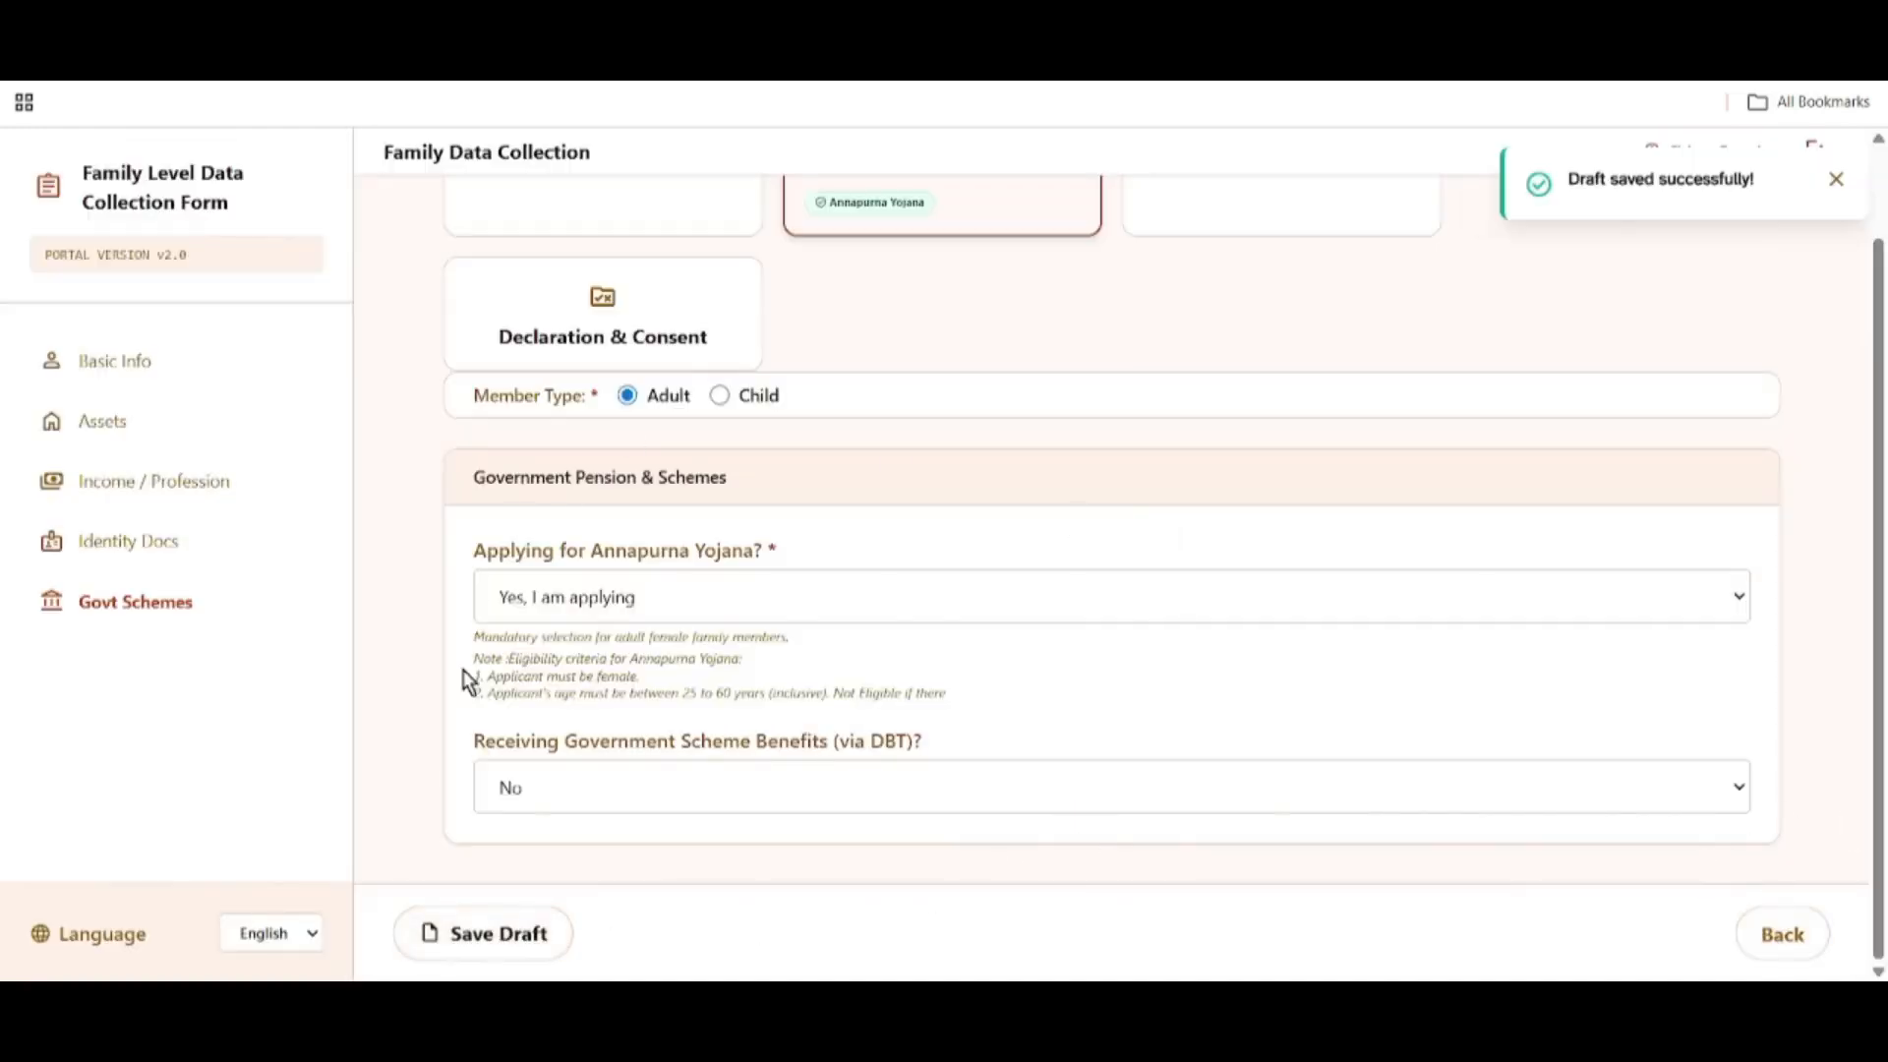
pyautogui.scroll(1, 925, 791)
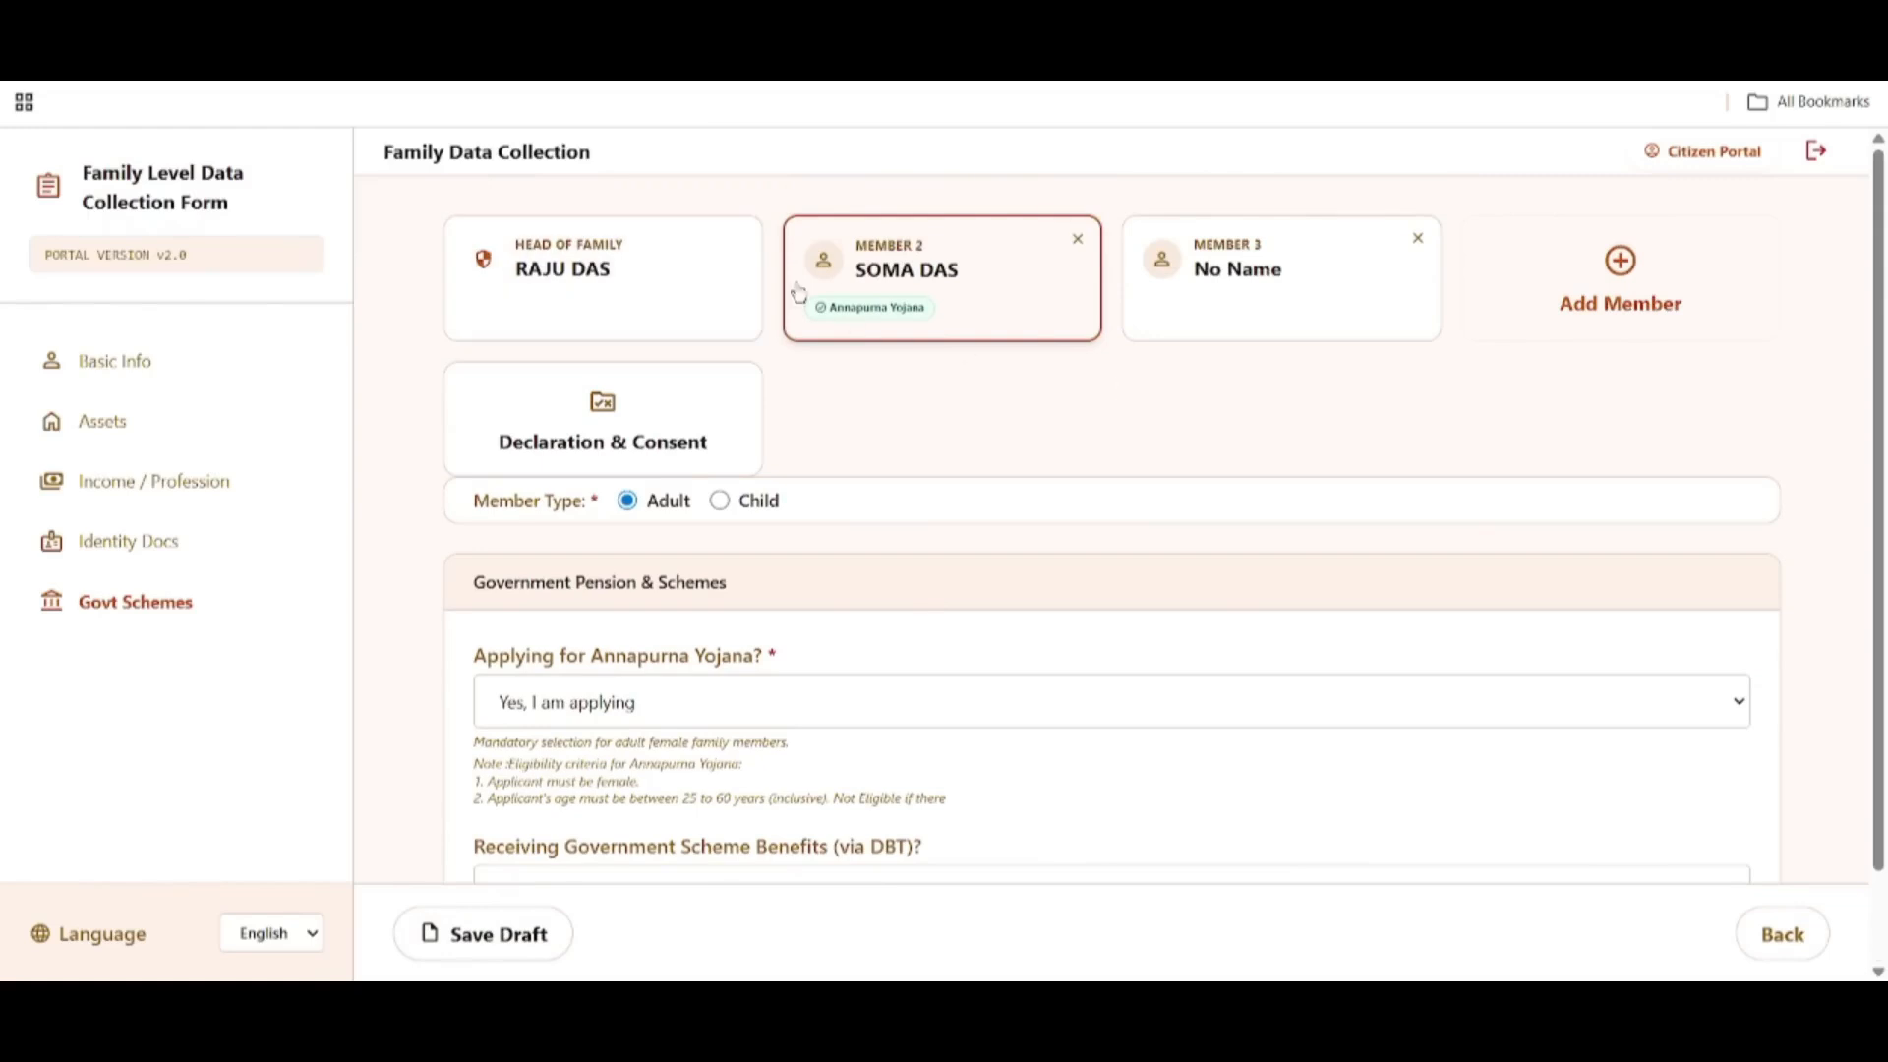
# Open the third member's form and look through its fields.
pyautogui.click(1211, 284)
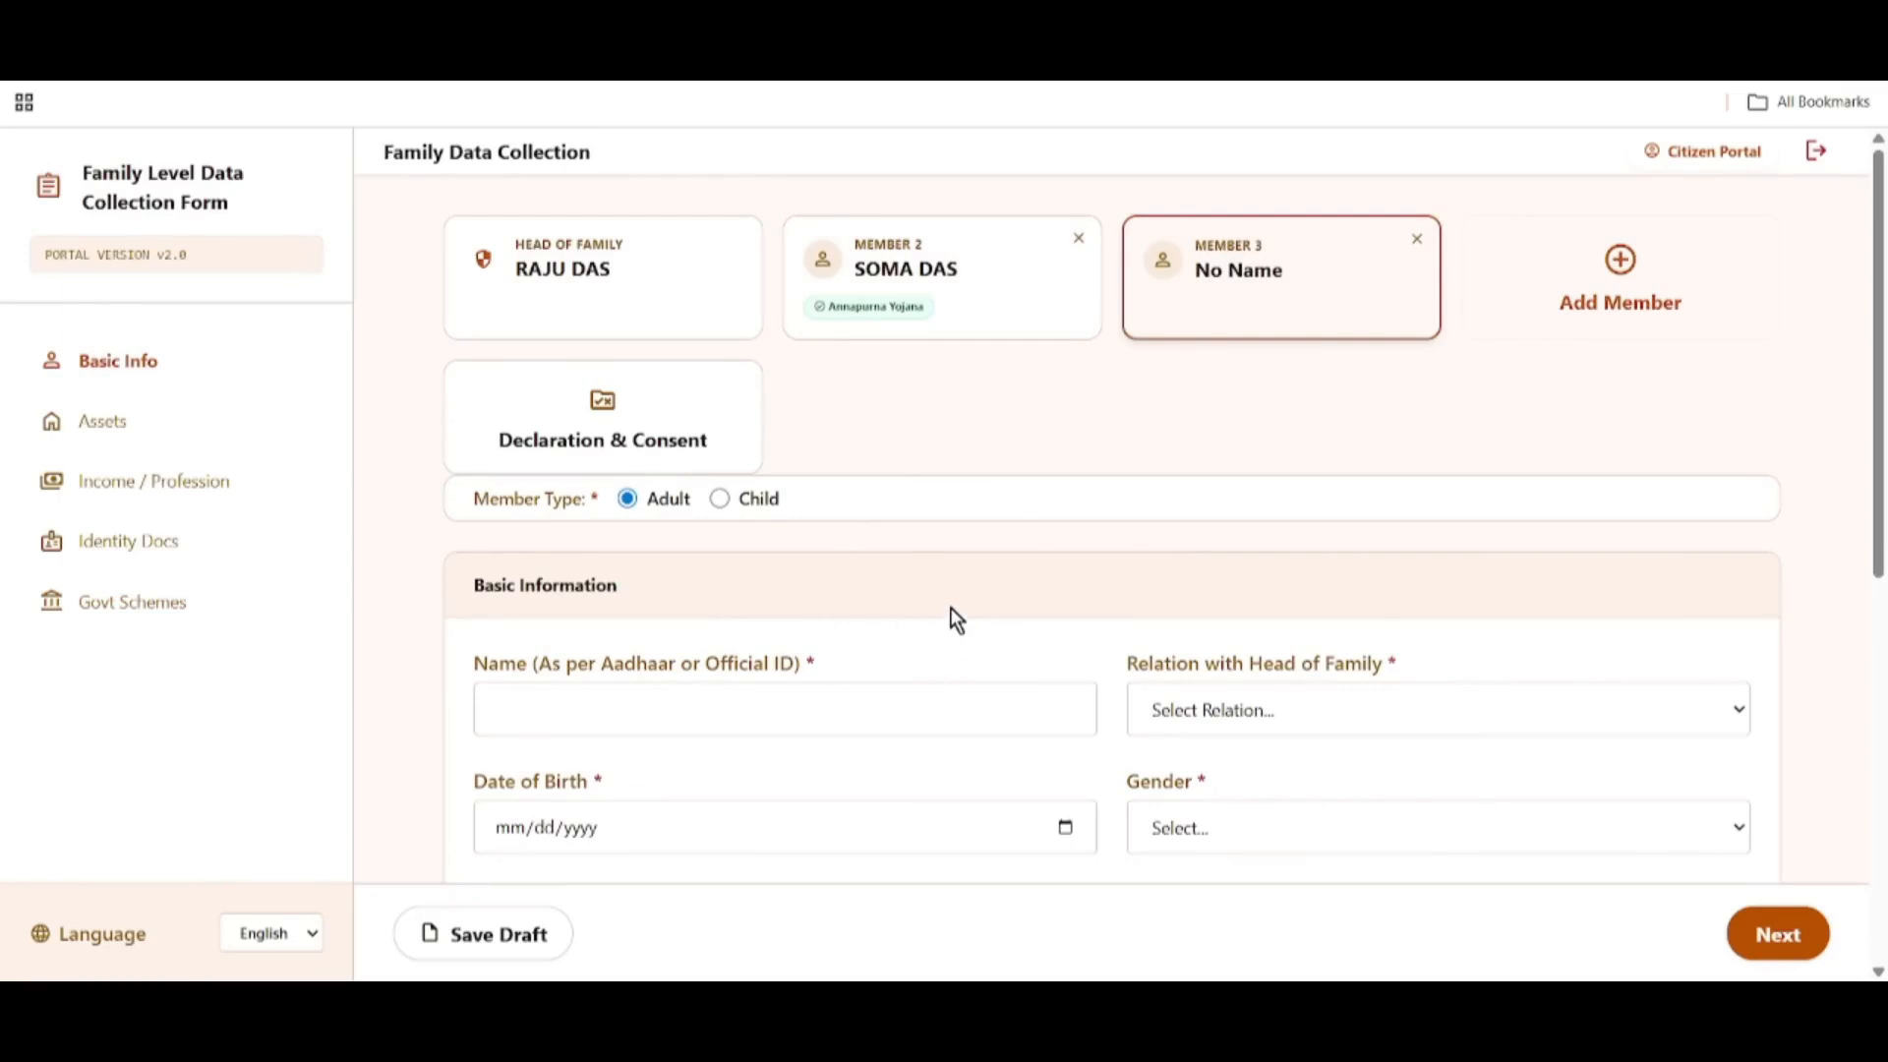
pyautogui.scroll(-3, 977, 600)
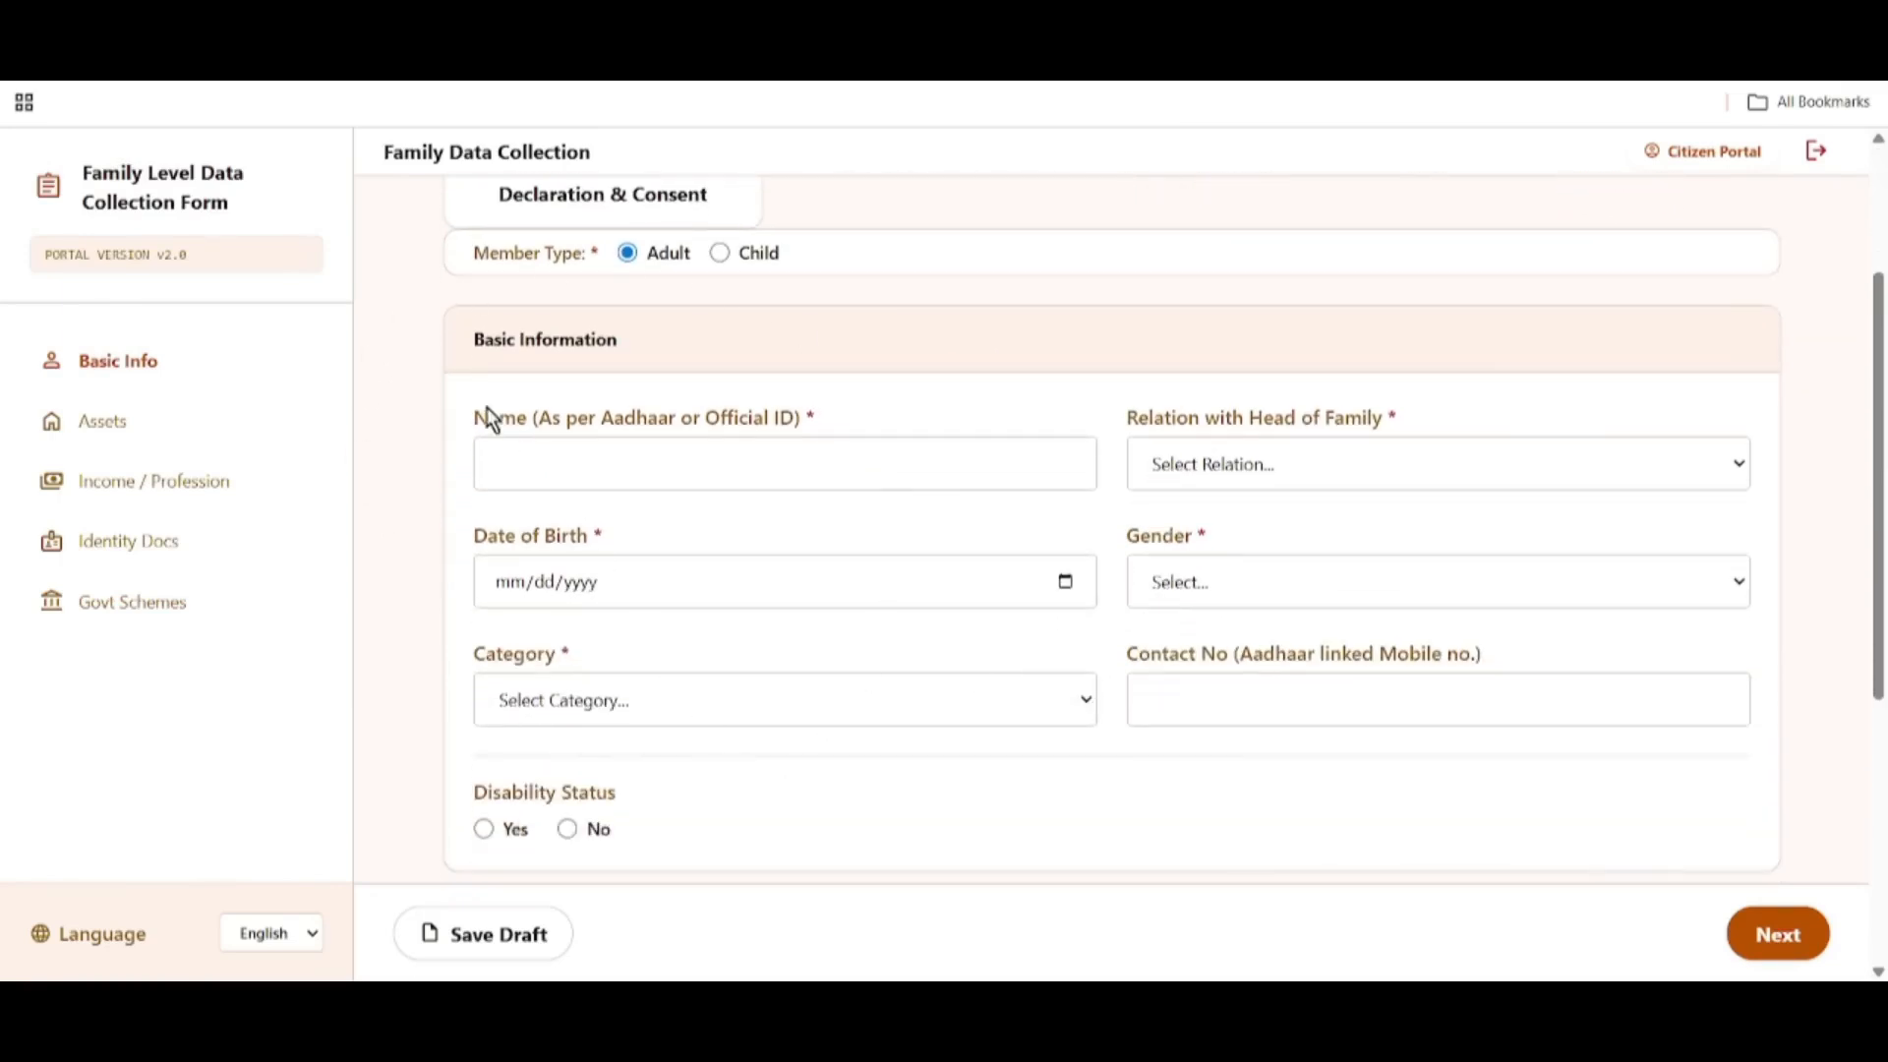
pyautogui.scroll(-1, 531, 866)
pyautogui.scroll(-3, 529, 847)
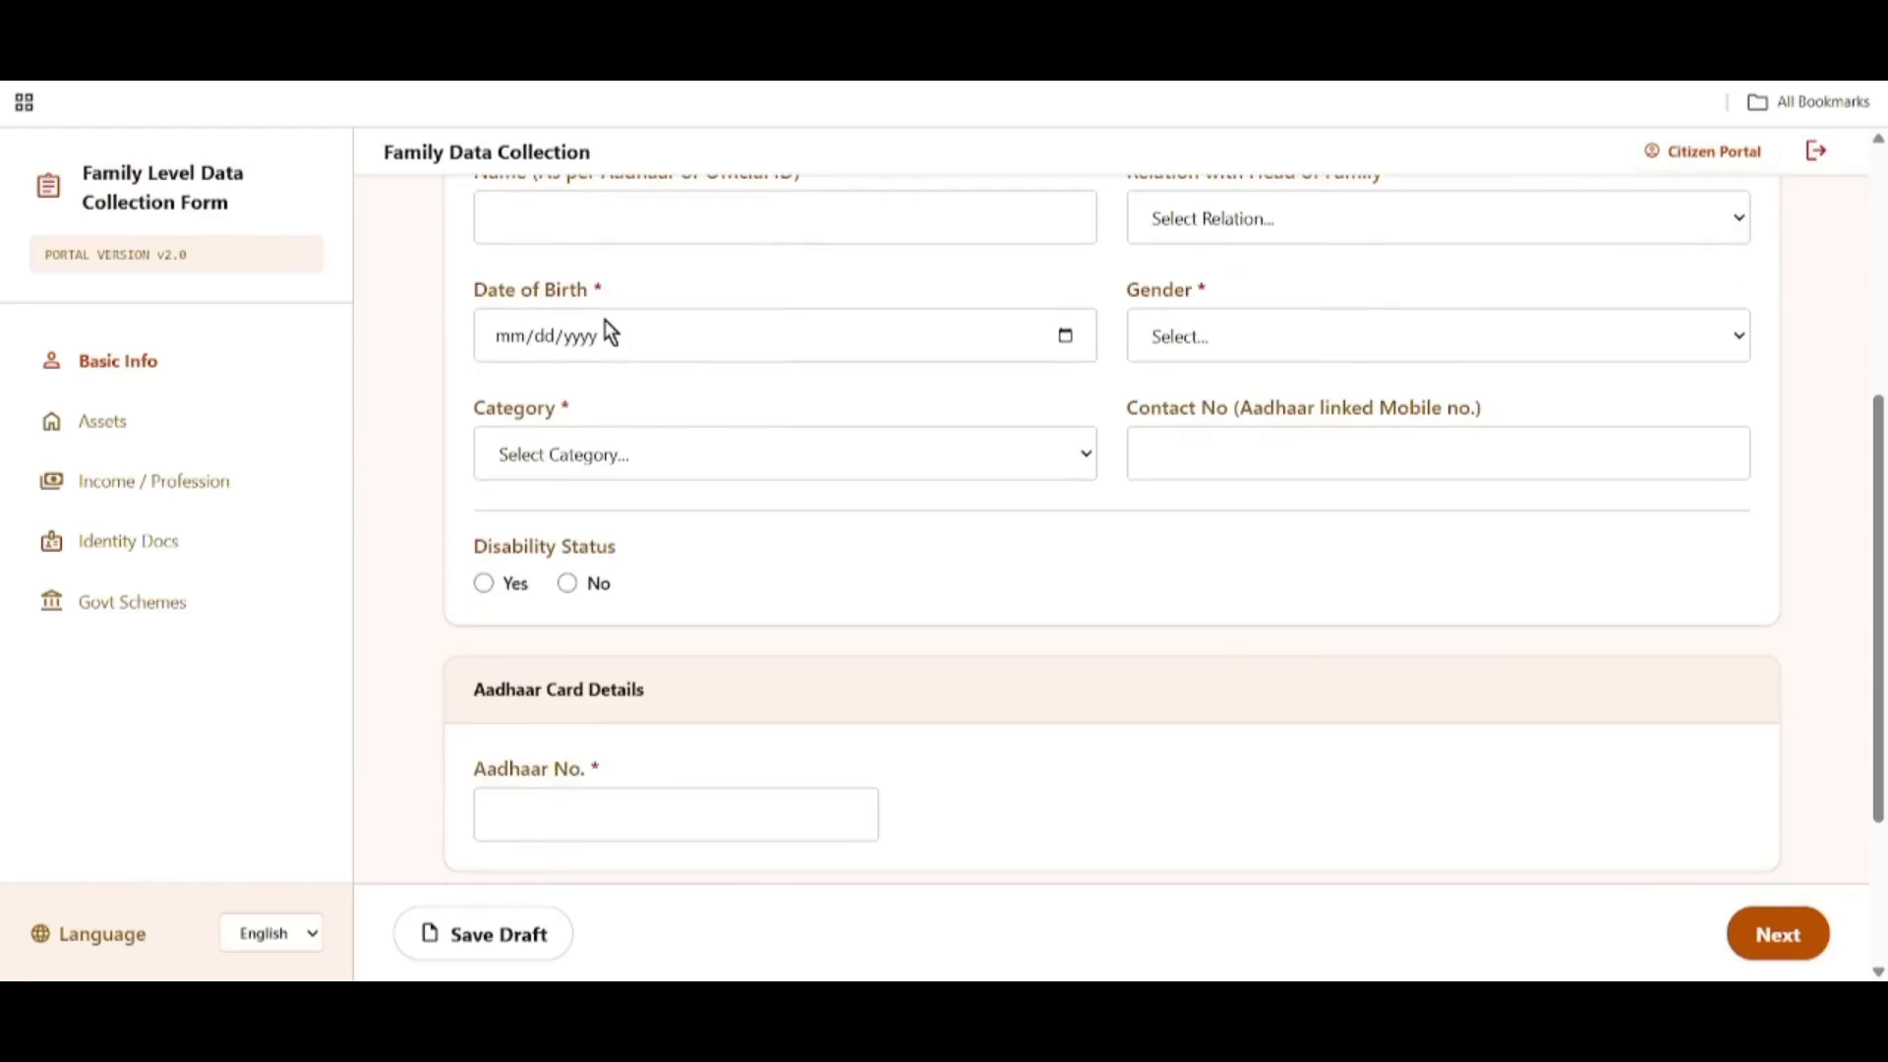
pyautogui.scroll(-3, 636, 805)
pyautogui.scroll(-1, 800, 725)
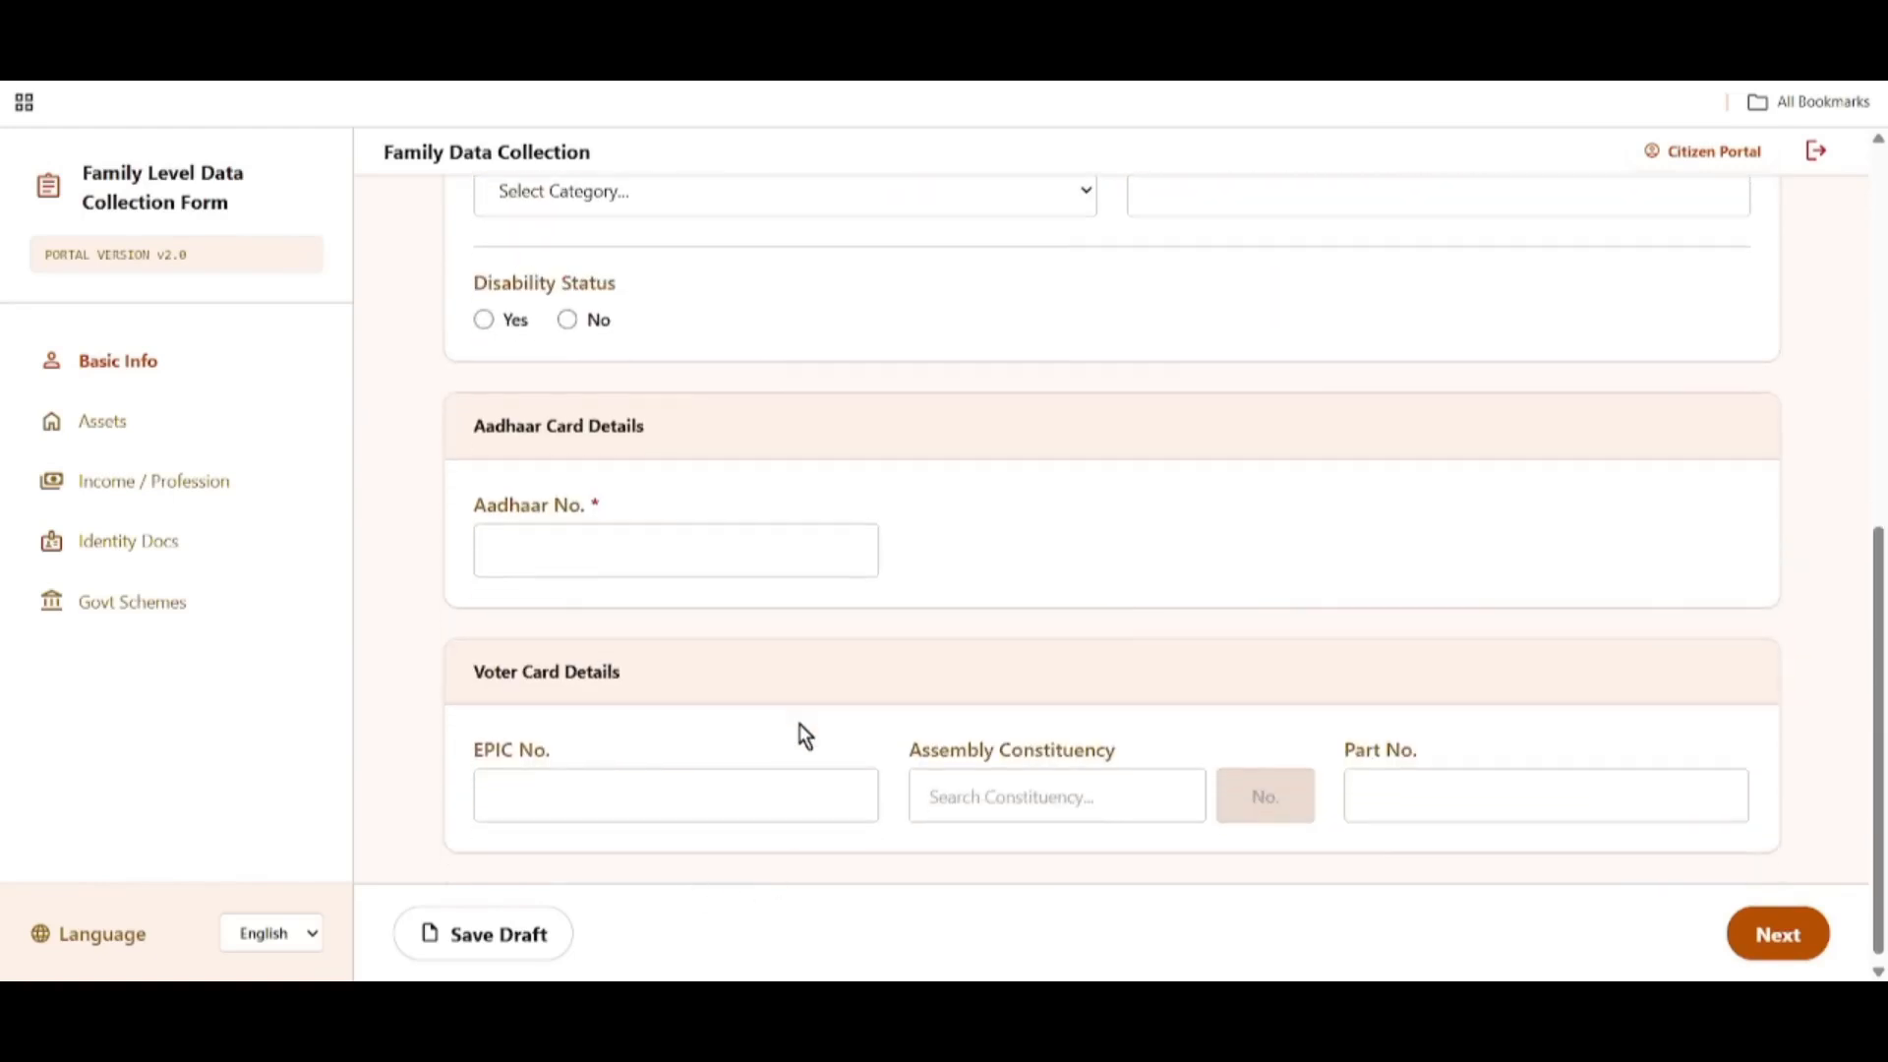
pyautogui.scroll(10, 476, 409)
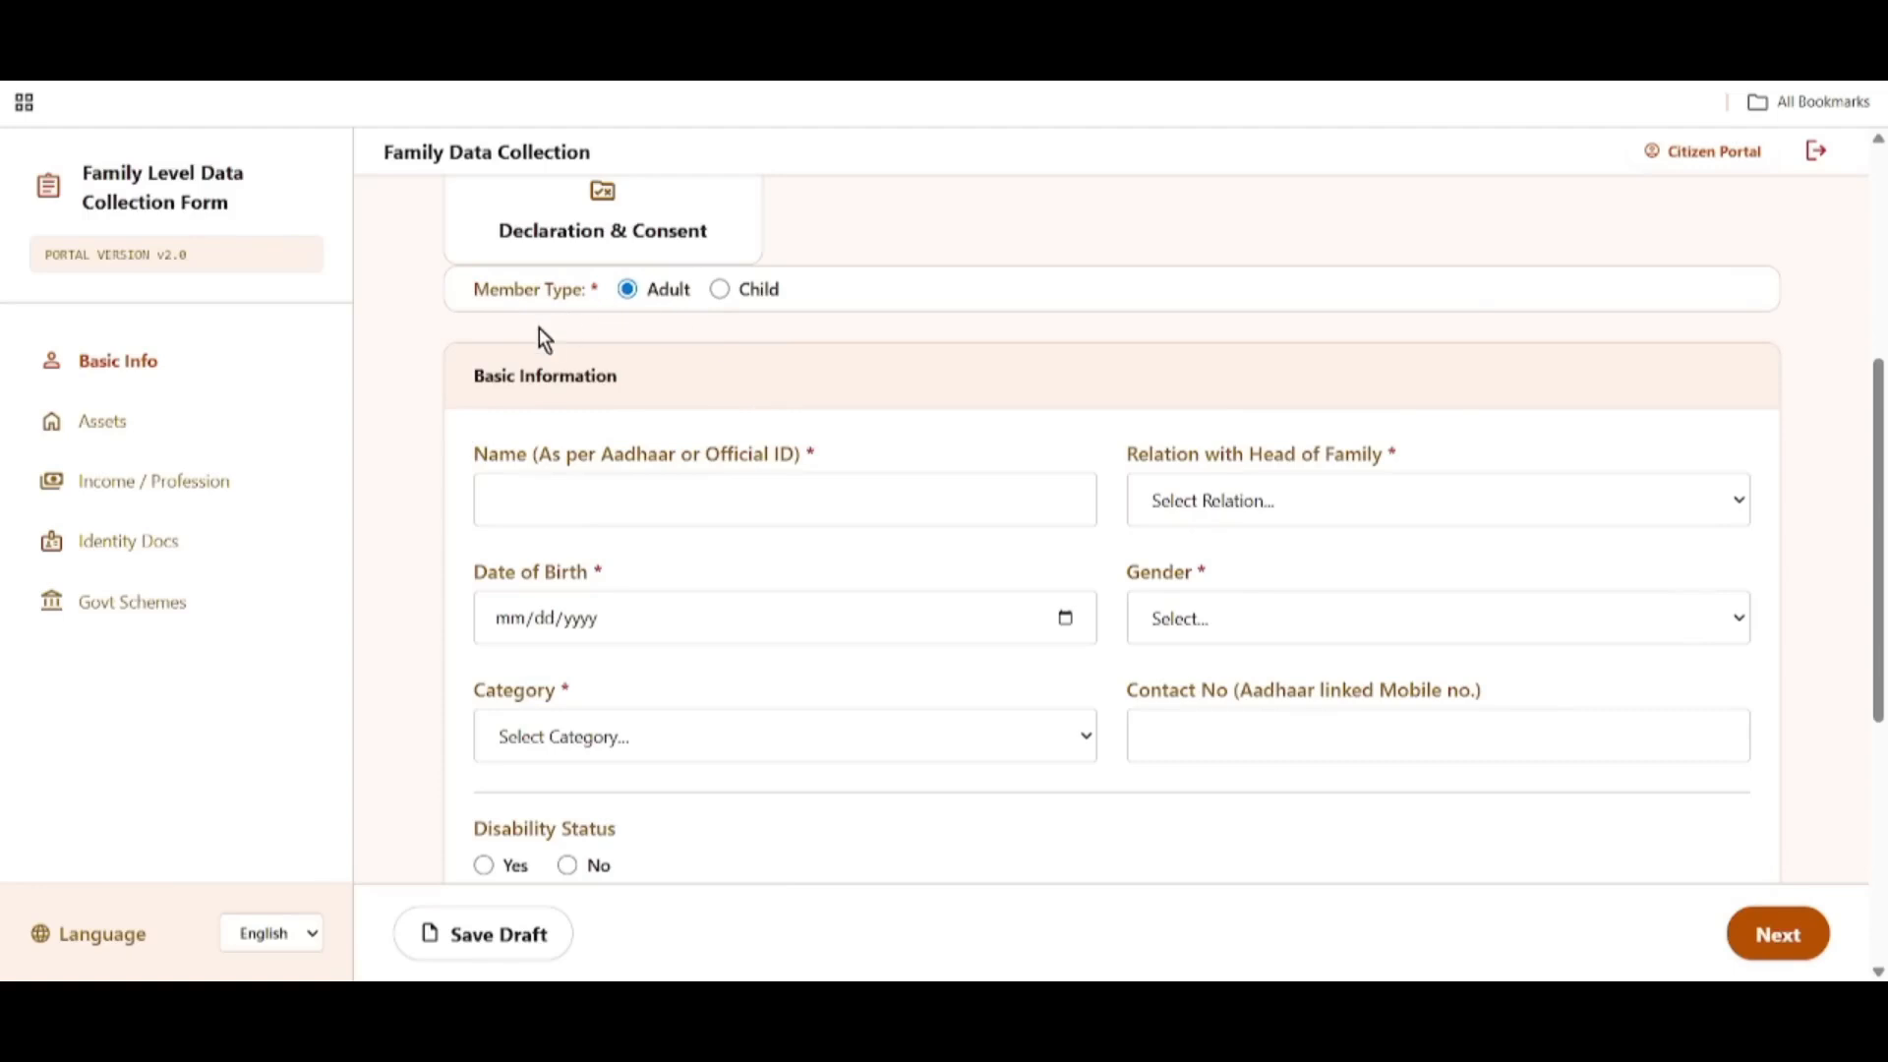
# Set the relation with head of family to Daughter and enter the member's name.
pyautogui.moveTo(426, 292); pyautogui.dragTo(633, 295)
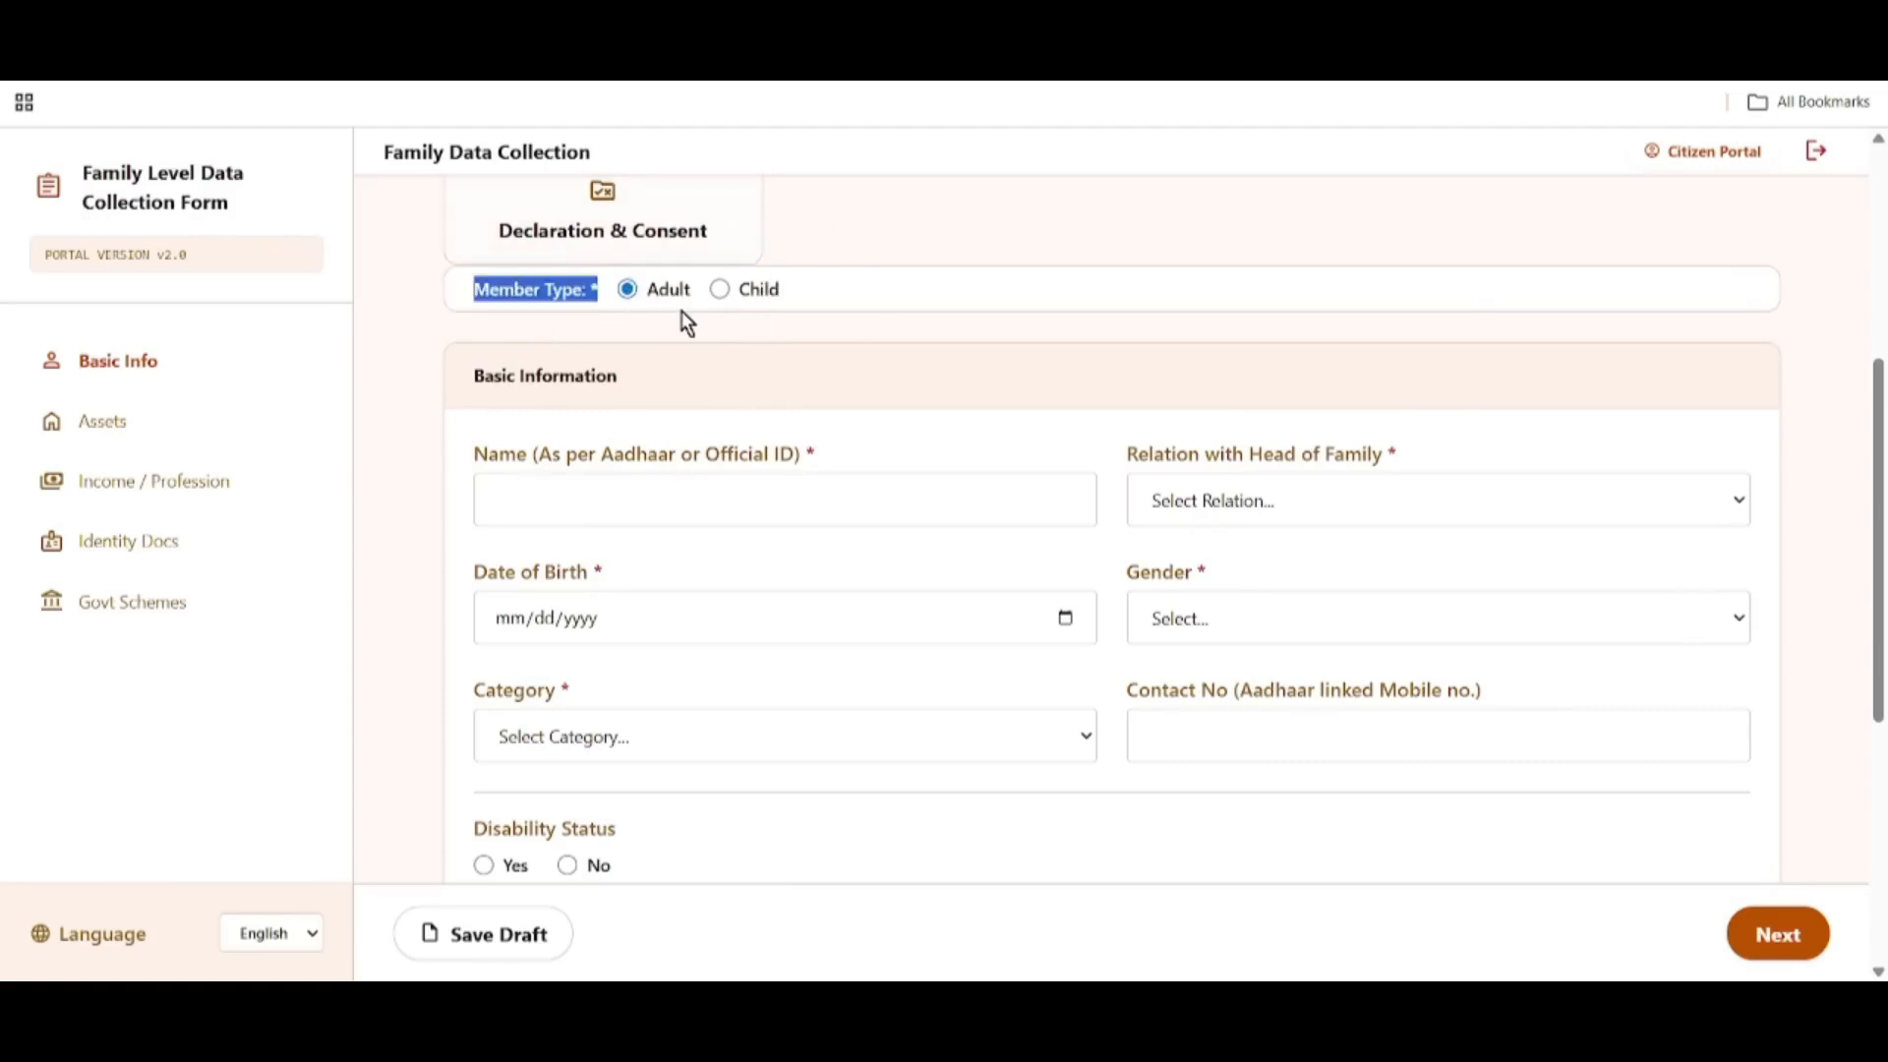
pyautogui.moveTo(471, 378); pyautogui.dragTo(939, 472)
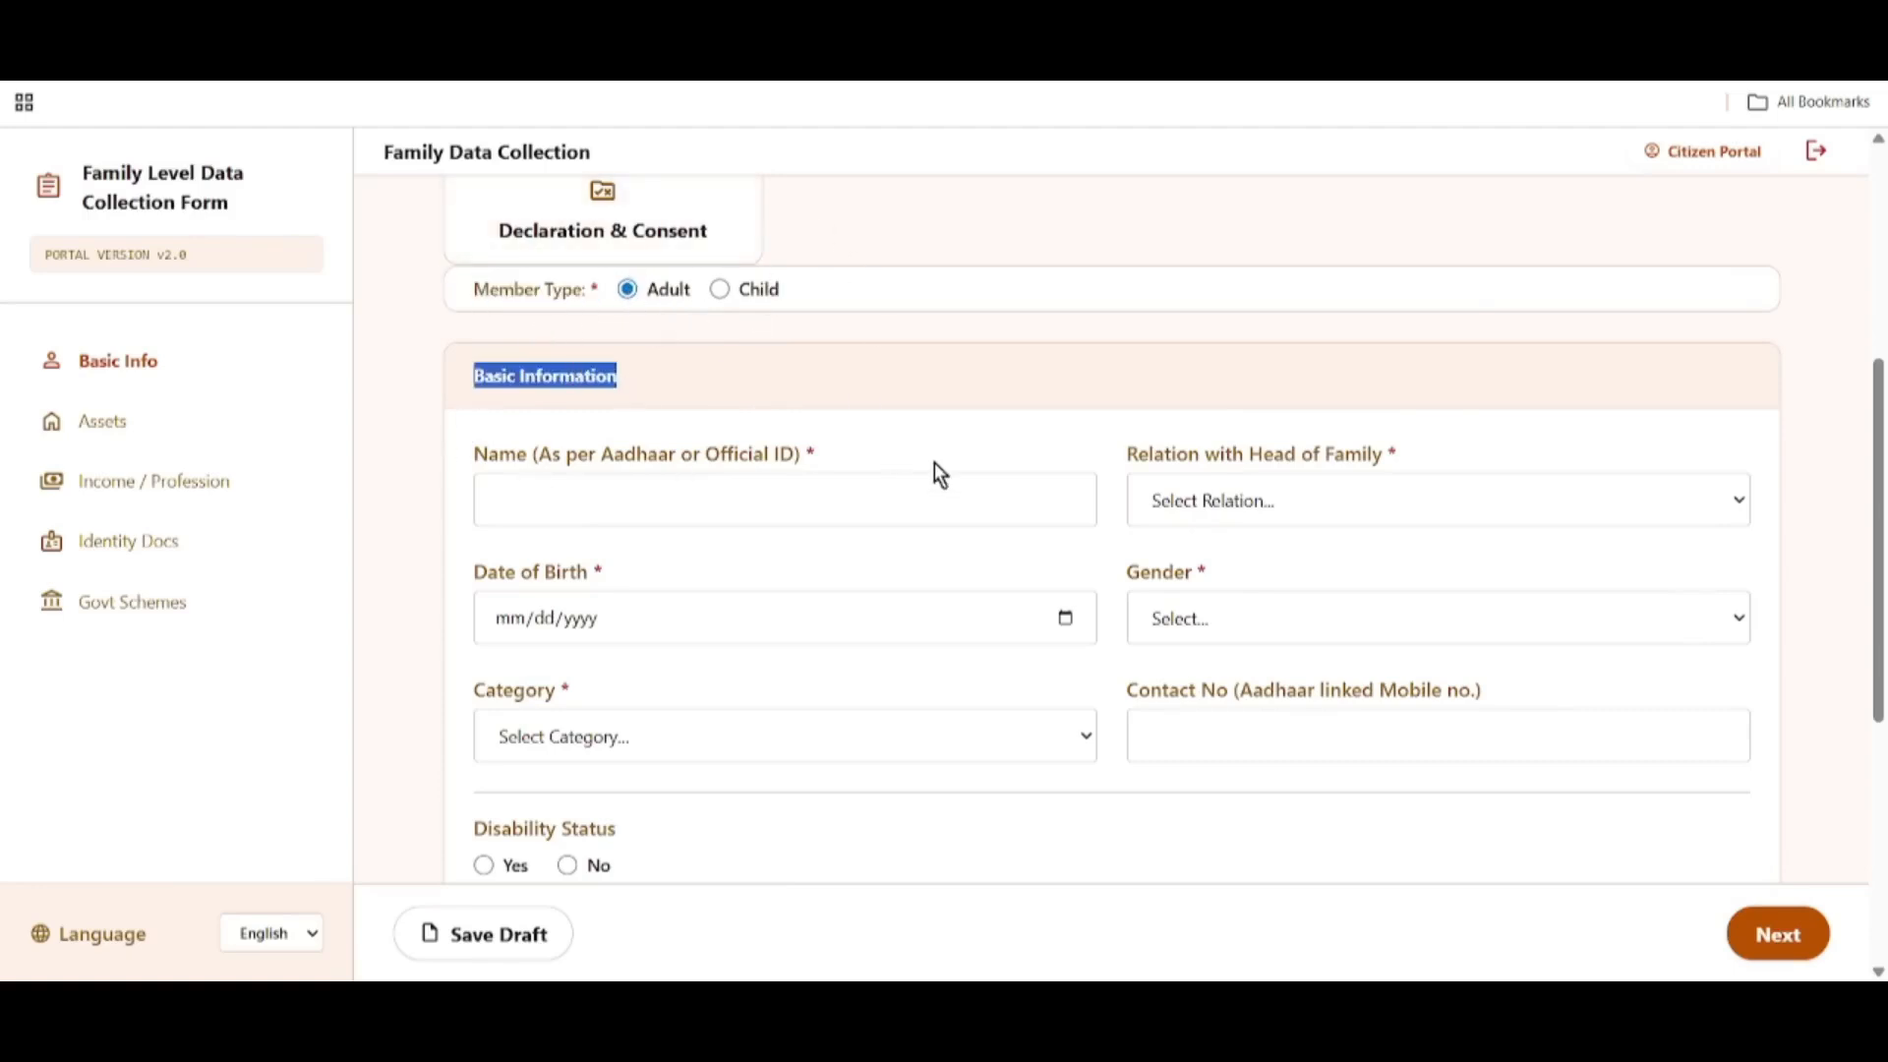
pyautogui.moveTo(470, 463); pyautogui.dragTo(1326, 474)
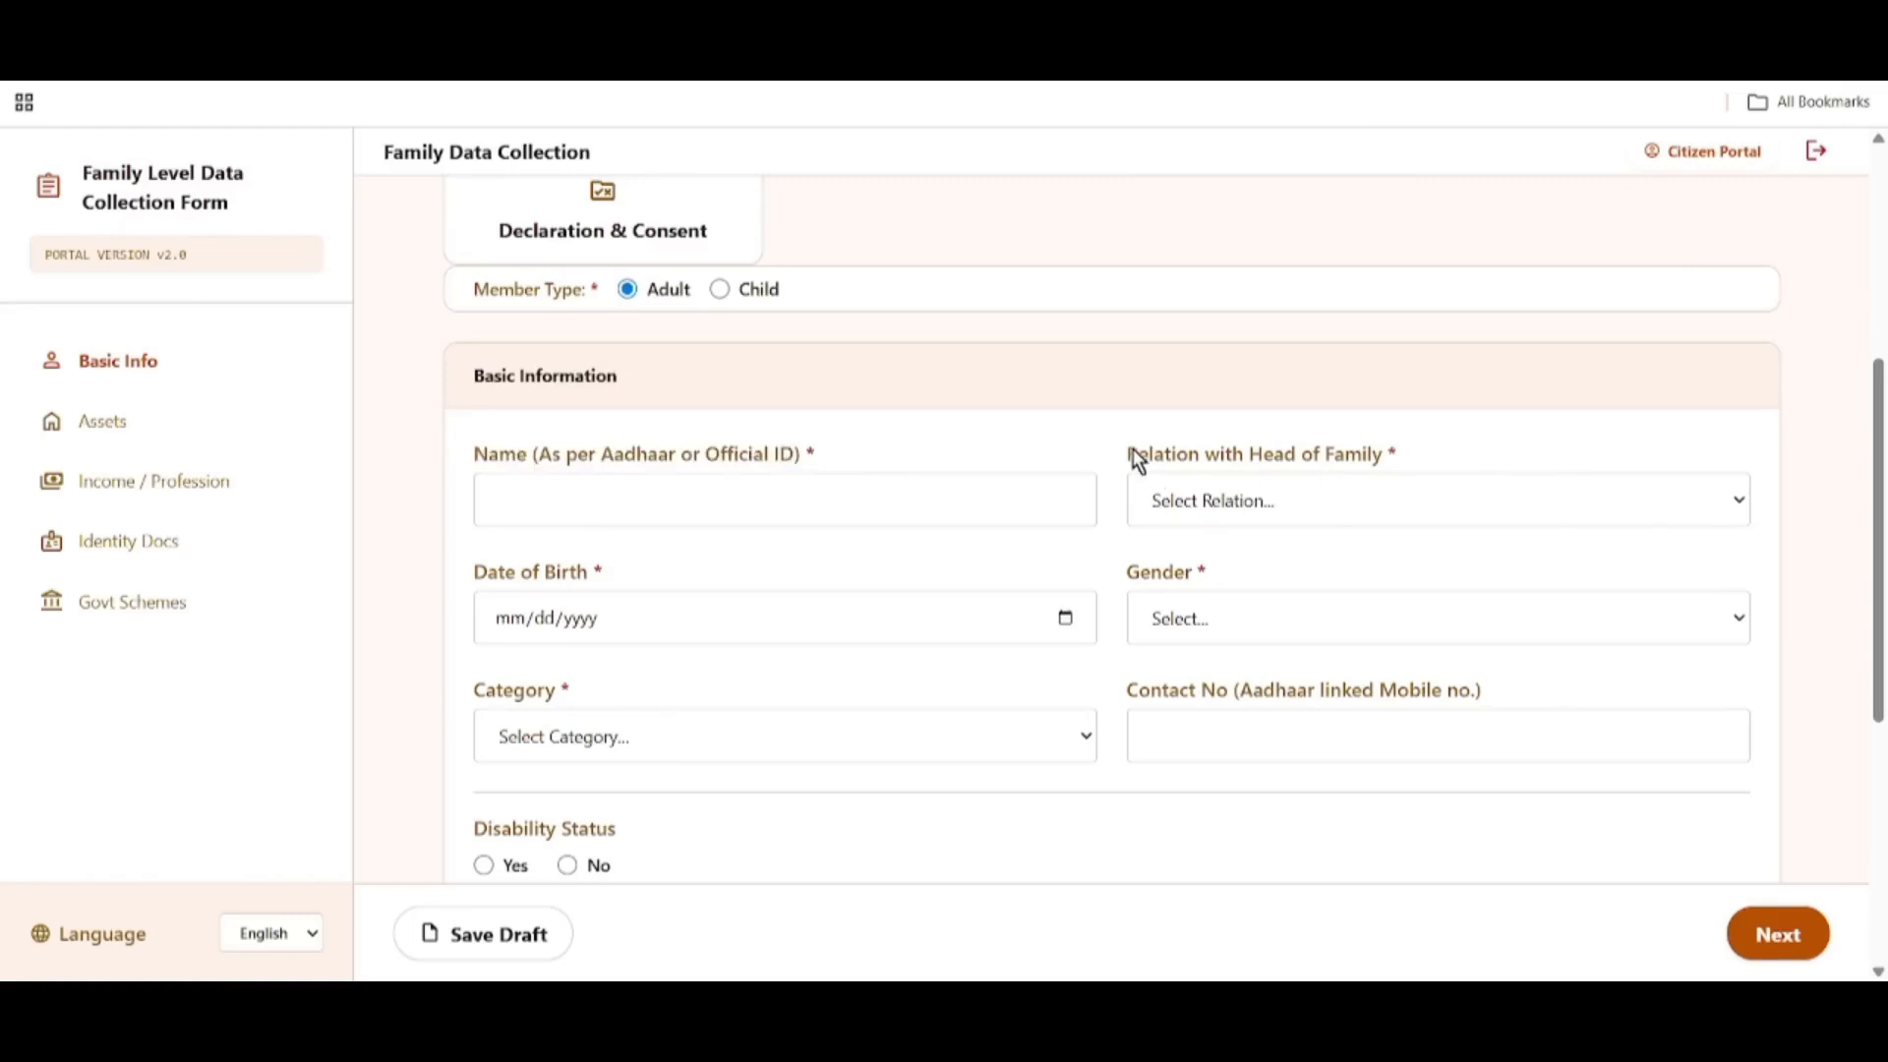
pyautogui.moveTo(1133, 448); pyautogui.dragTo(1453, 459)
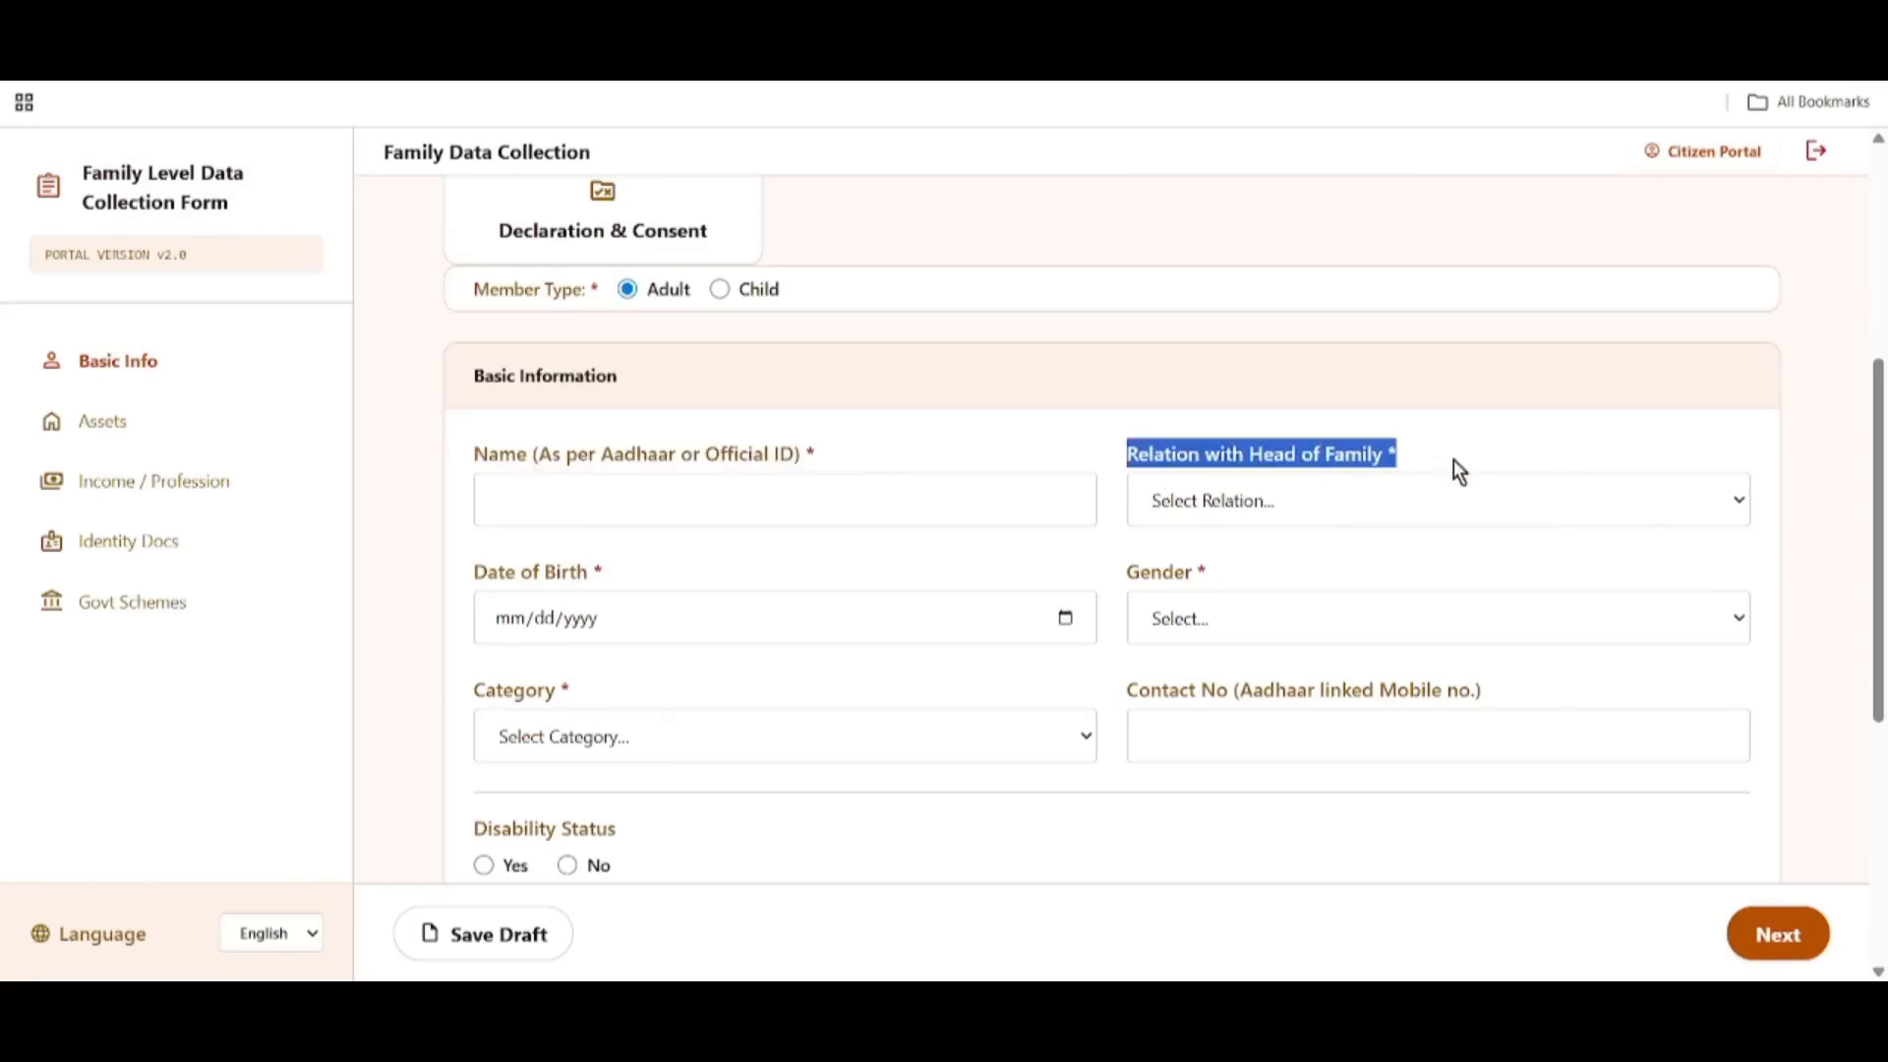
pyautogui.click(1302, 495)
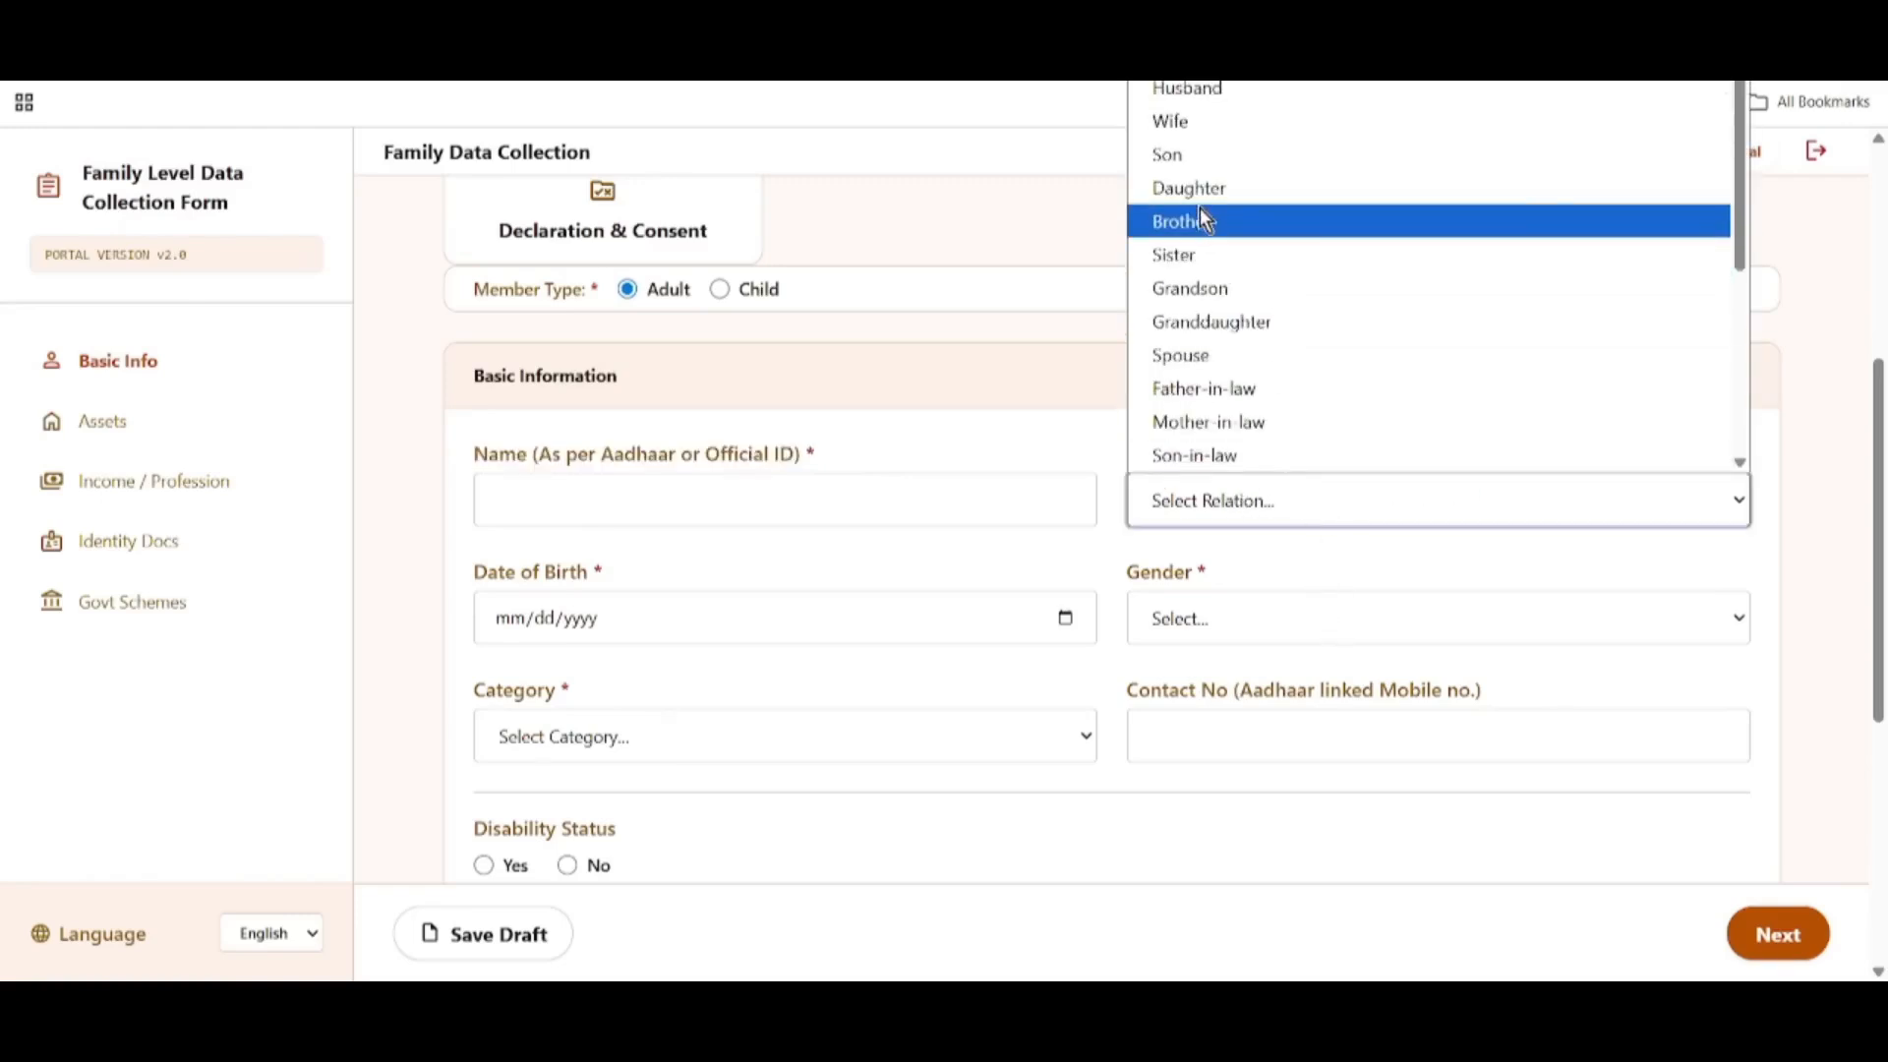
pyautogui.click(1190, 197)
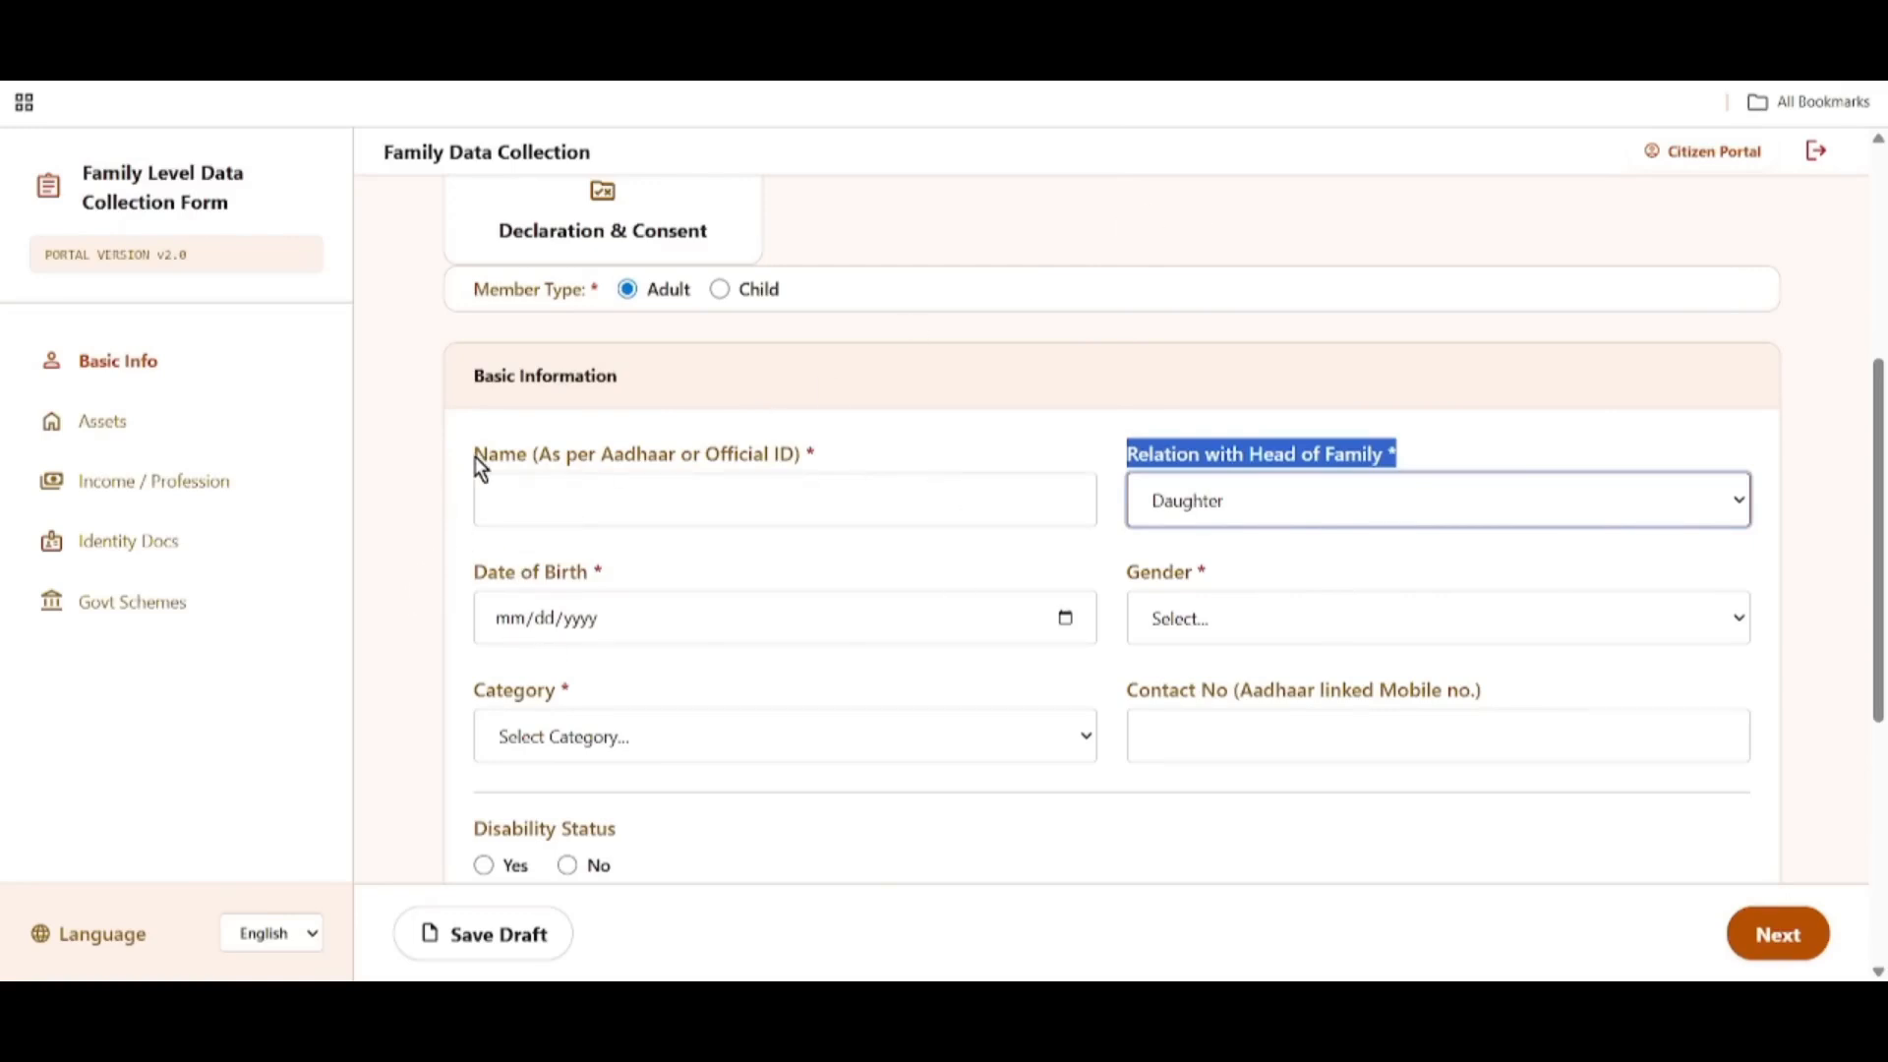
pyautogui.moveTo(475, 456); pyautogui.dragTo(749, 458)
pyautogui.click(564, 513)
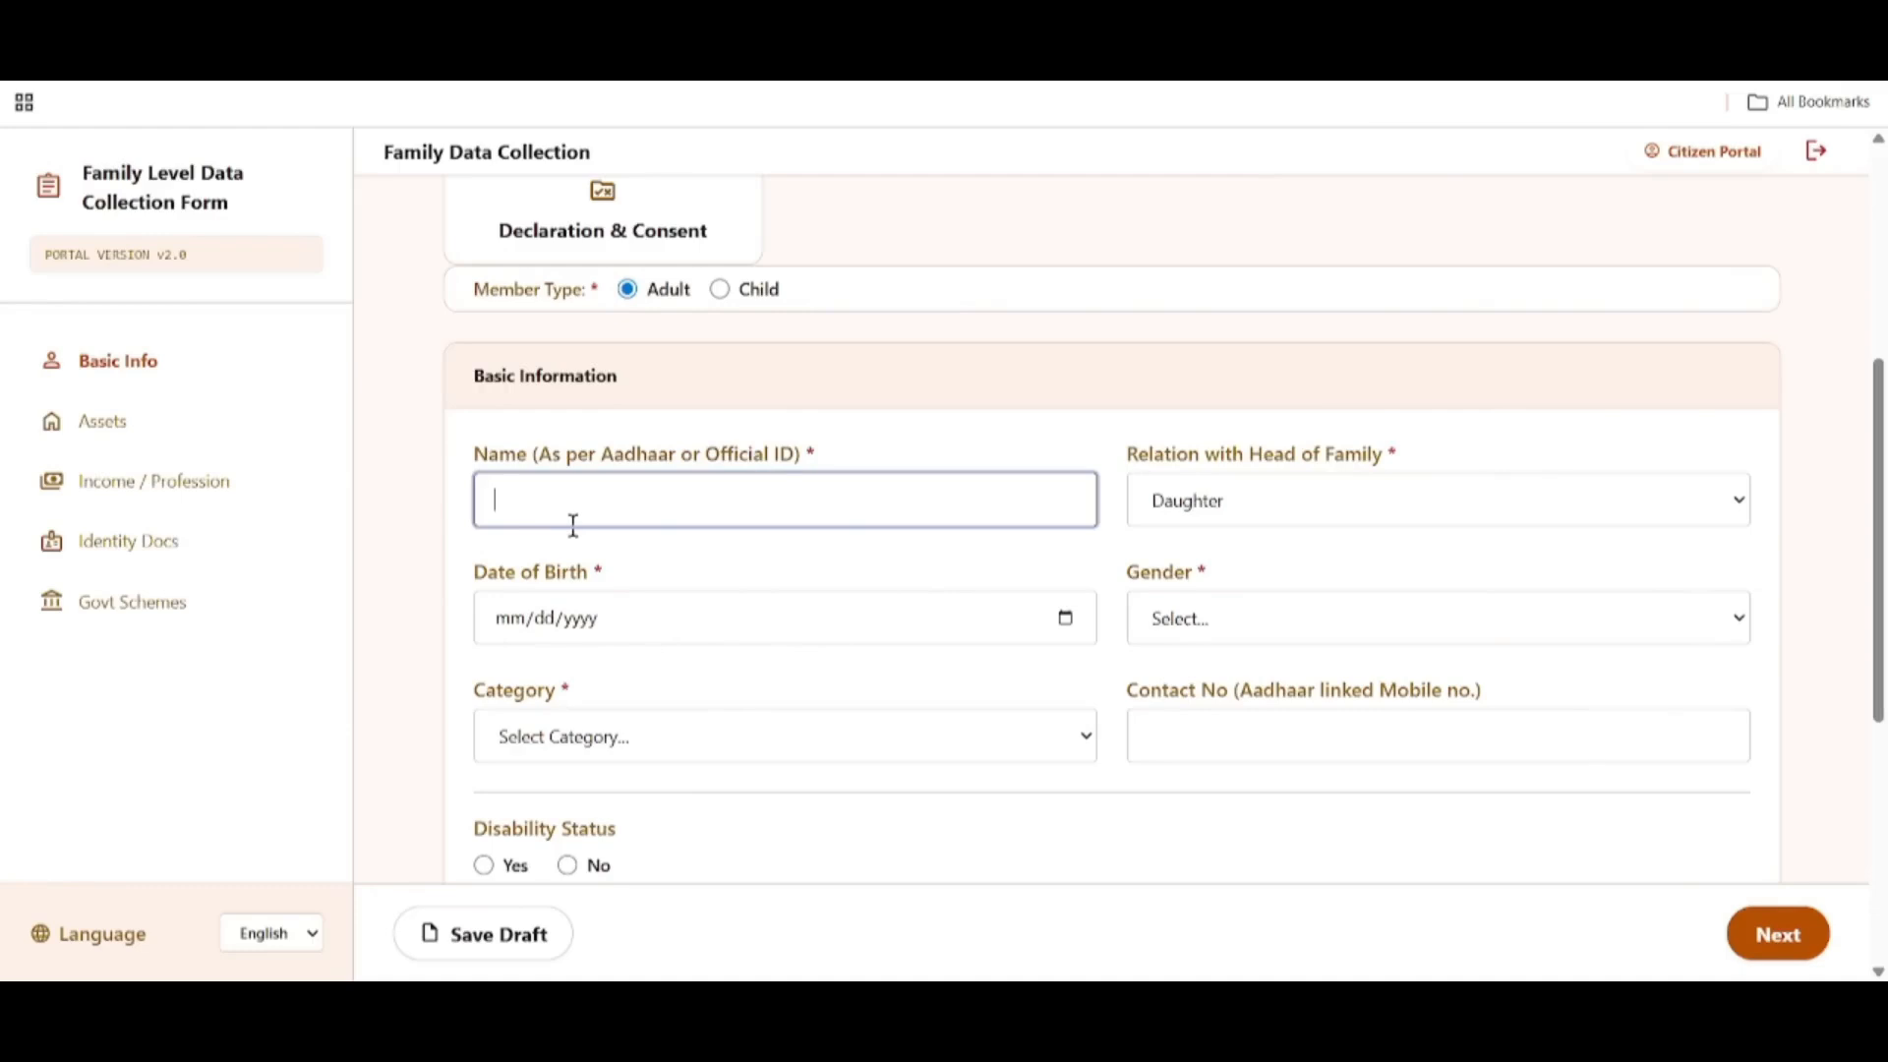
# Pick the date of birth from the calendar and save the draft.
pyautogui.moveTo(1129, 455); pyautogui.dragTo(1376, 461)
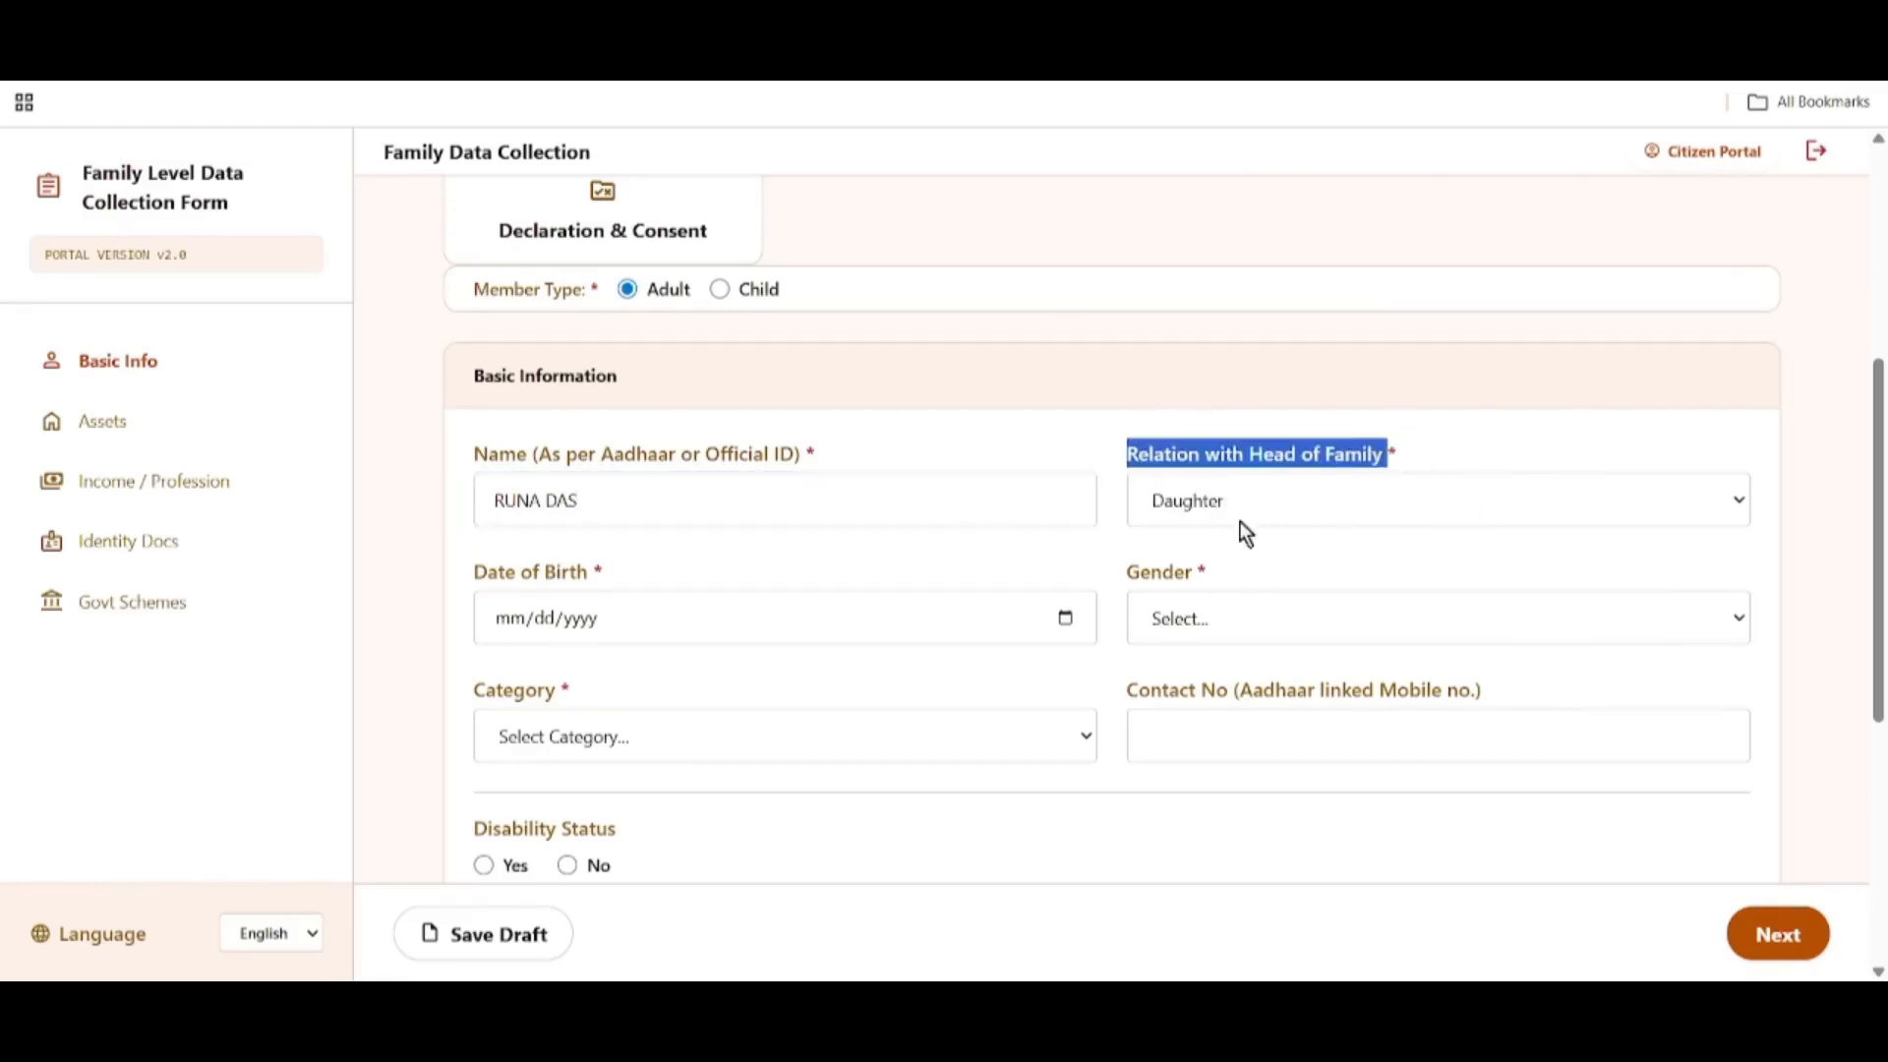
pyautogui.moveTo(479, 578); pyautogui.dragTo(577, 577)
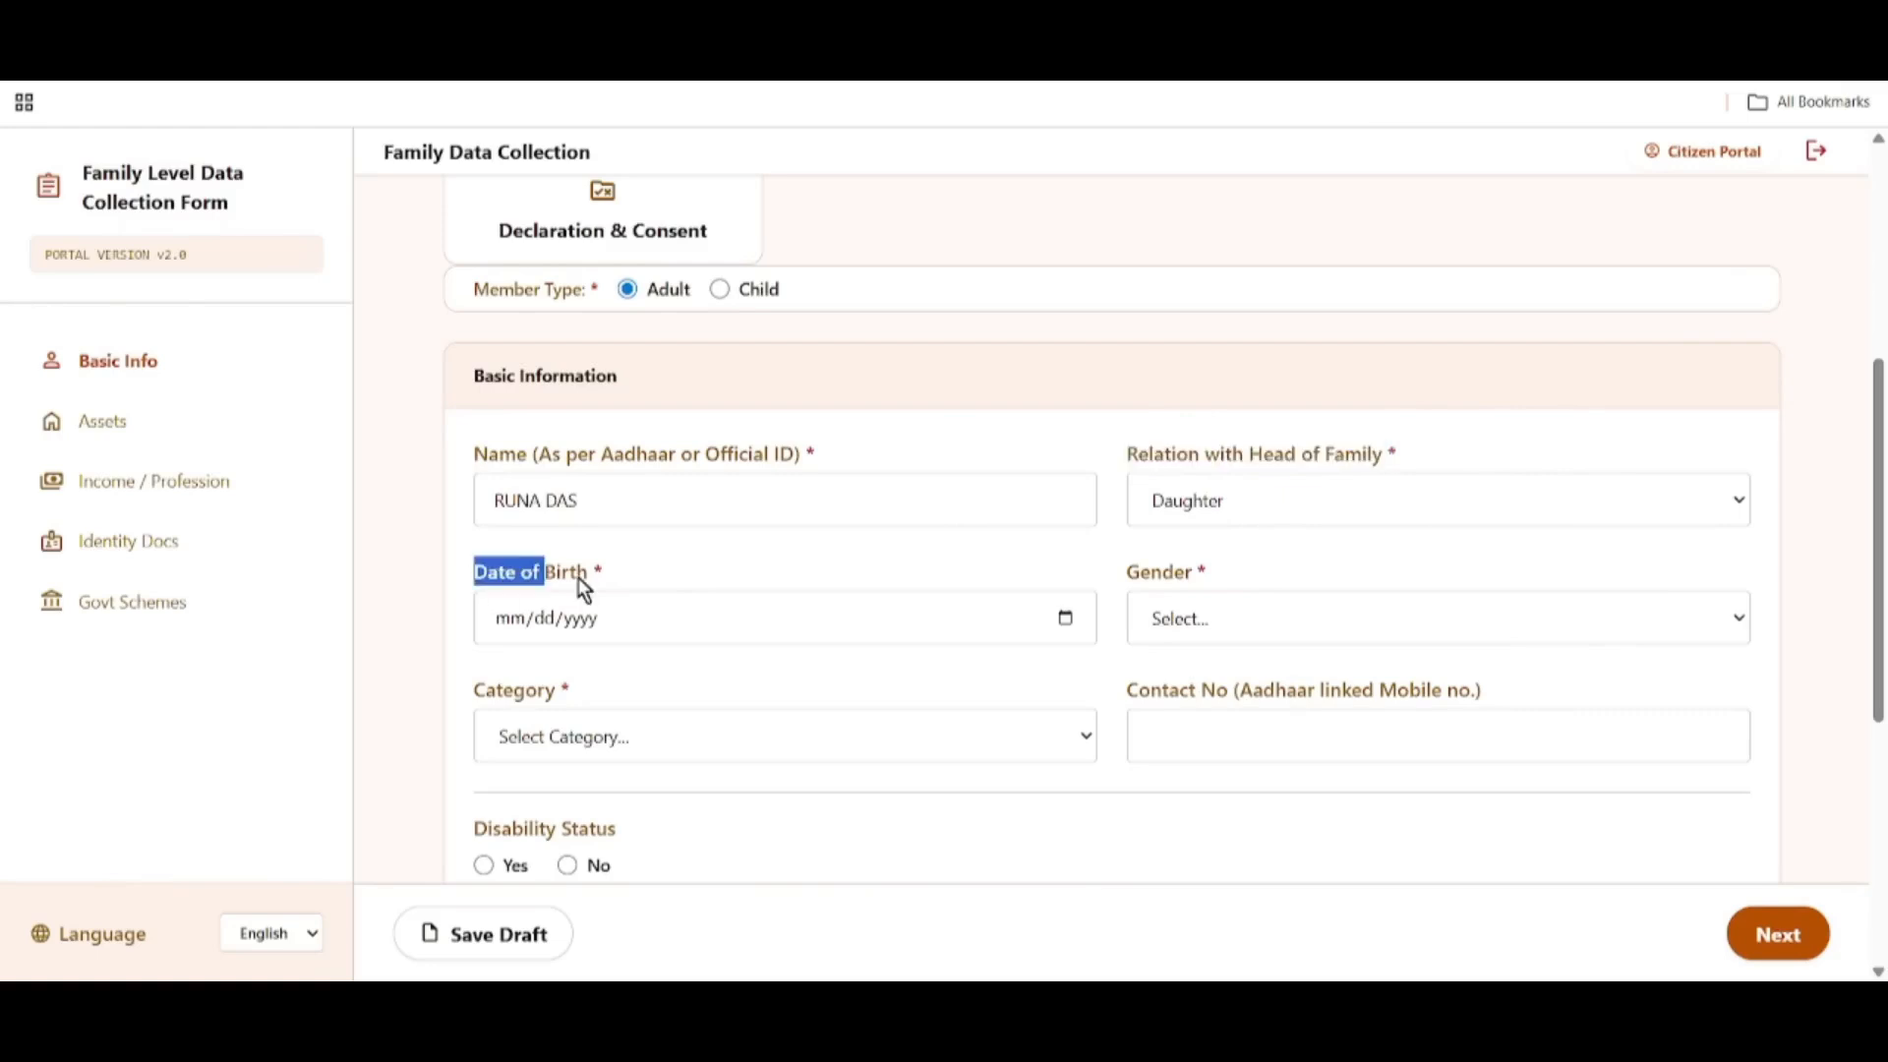
pyautogui.click(1072, 627)
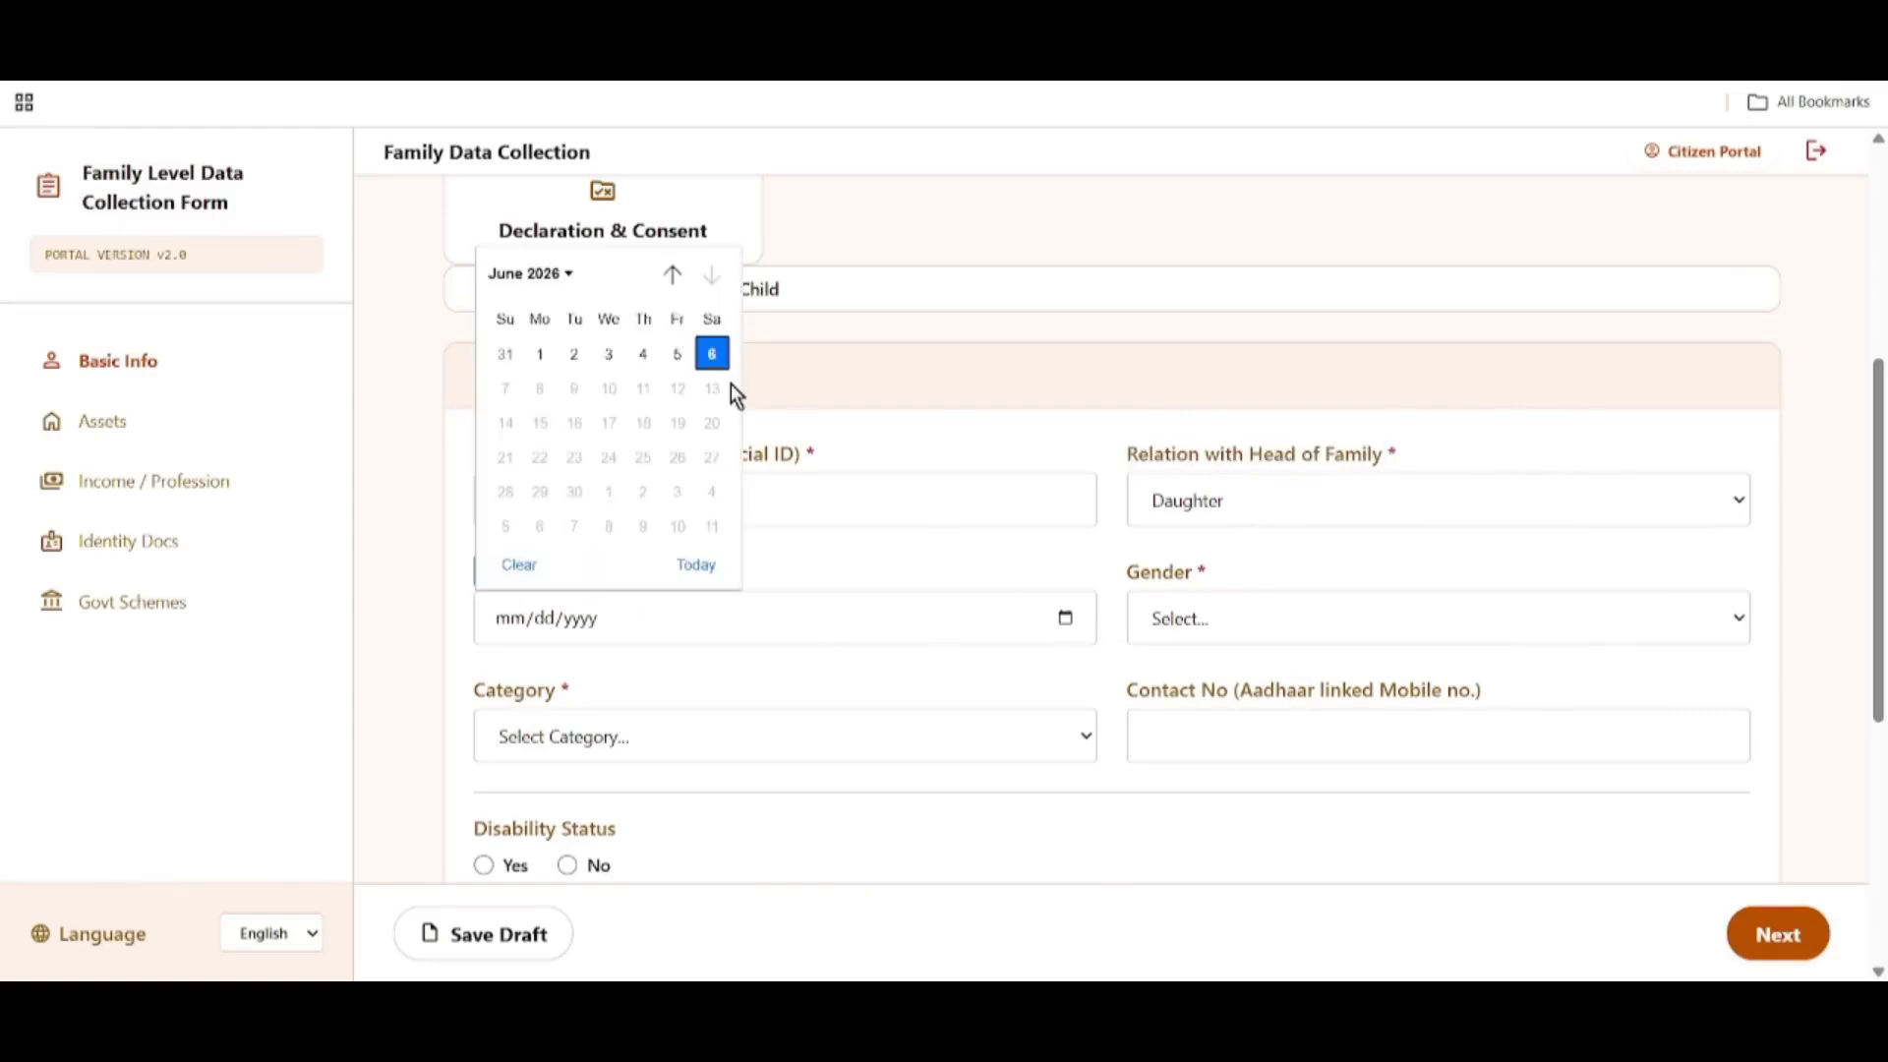
pyautogui.click(536, 280)
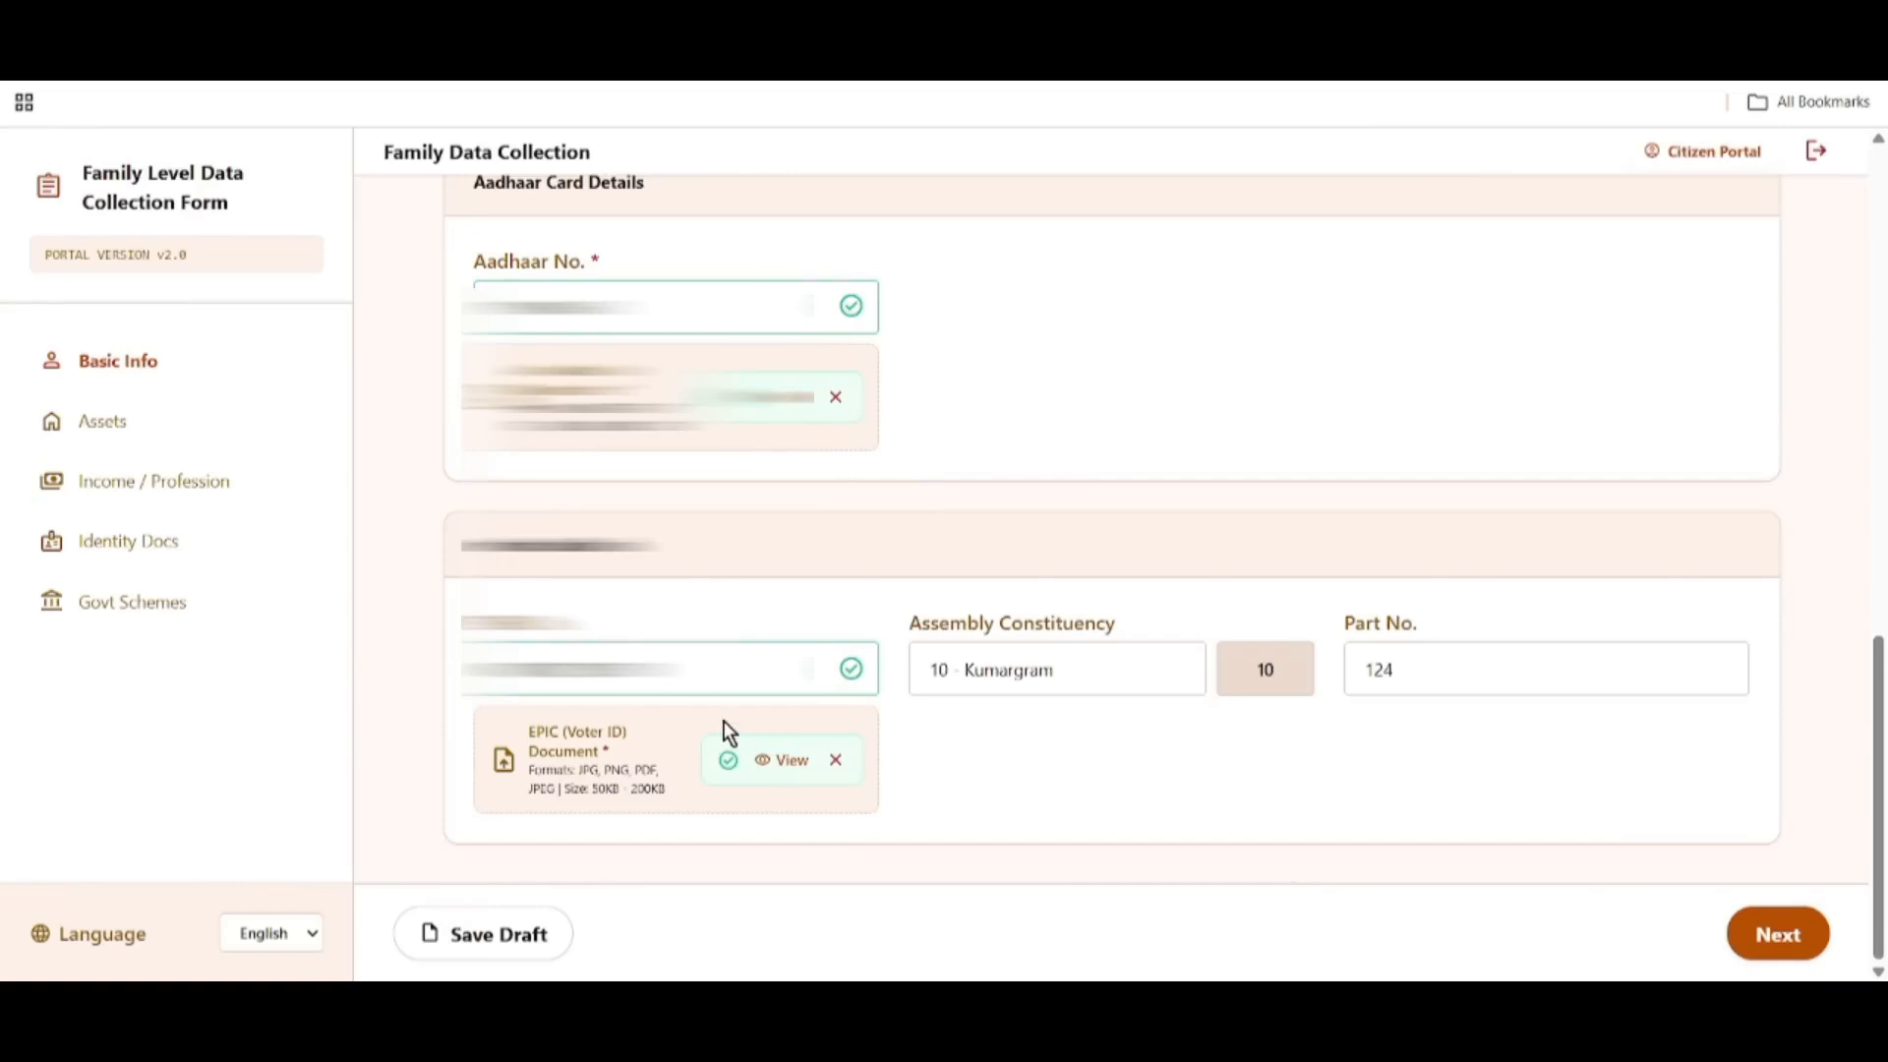
pyautogui.click(540, 947)
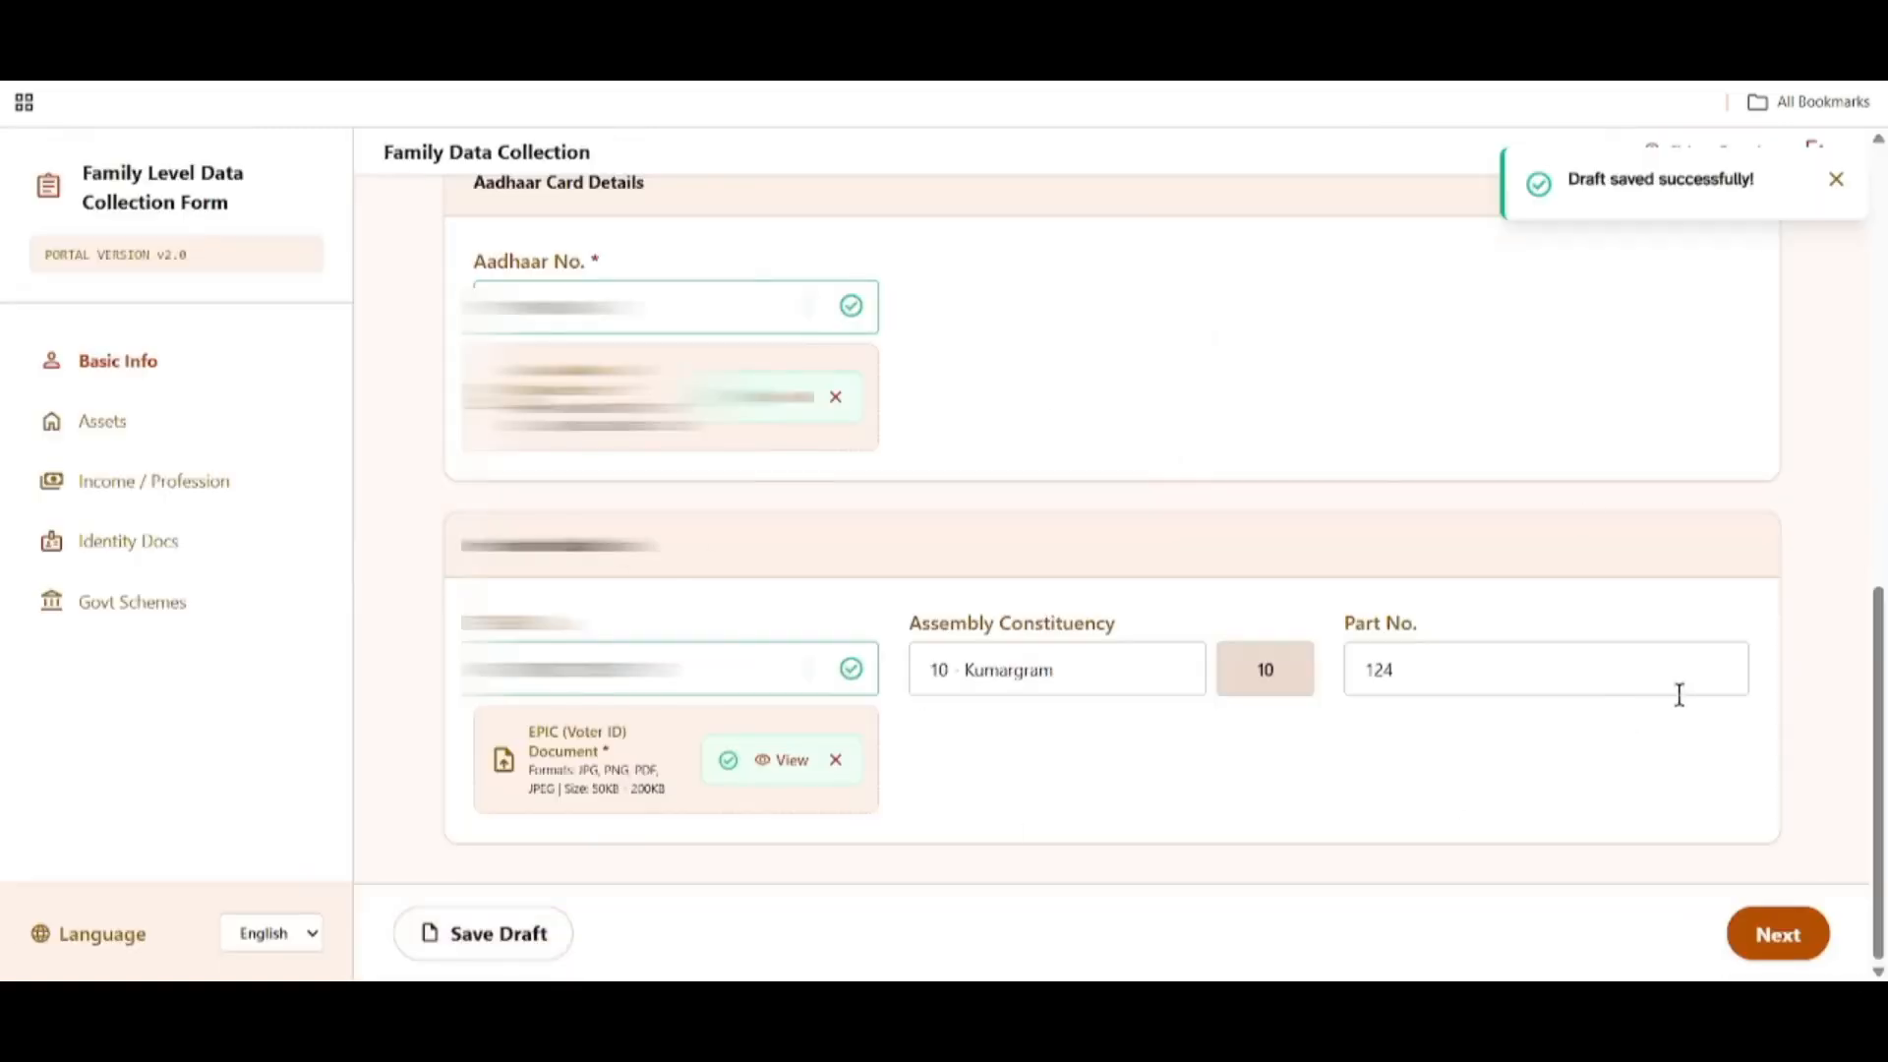
# On Assets, answer Yes to health insurance with Government as the insurance type.
pyautogui.click(1806, 939)
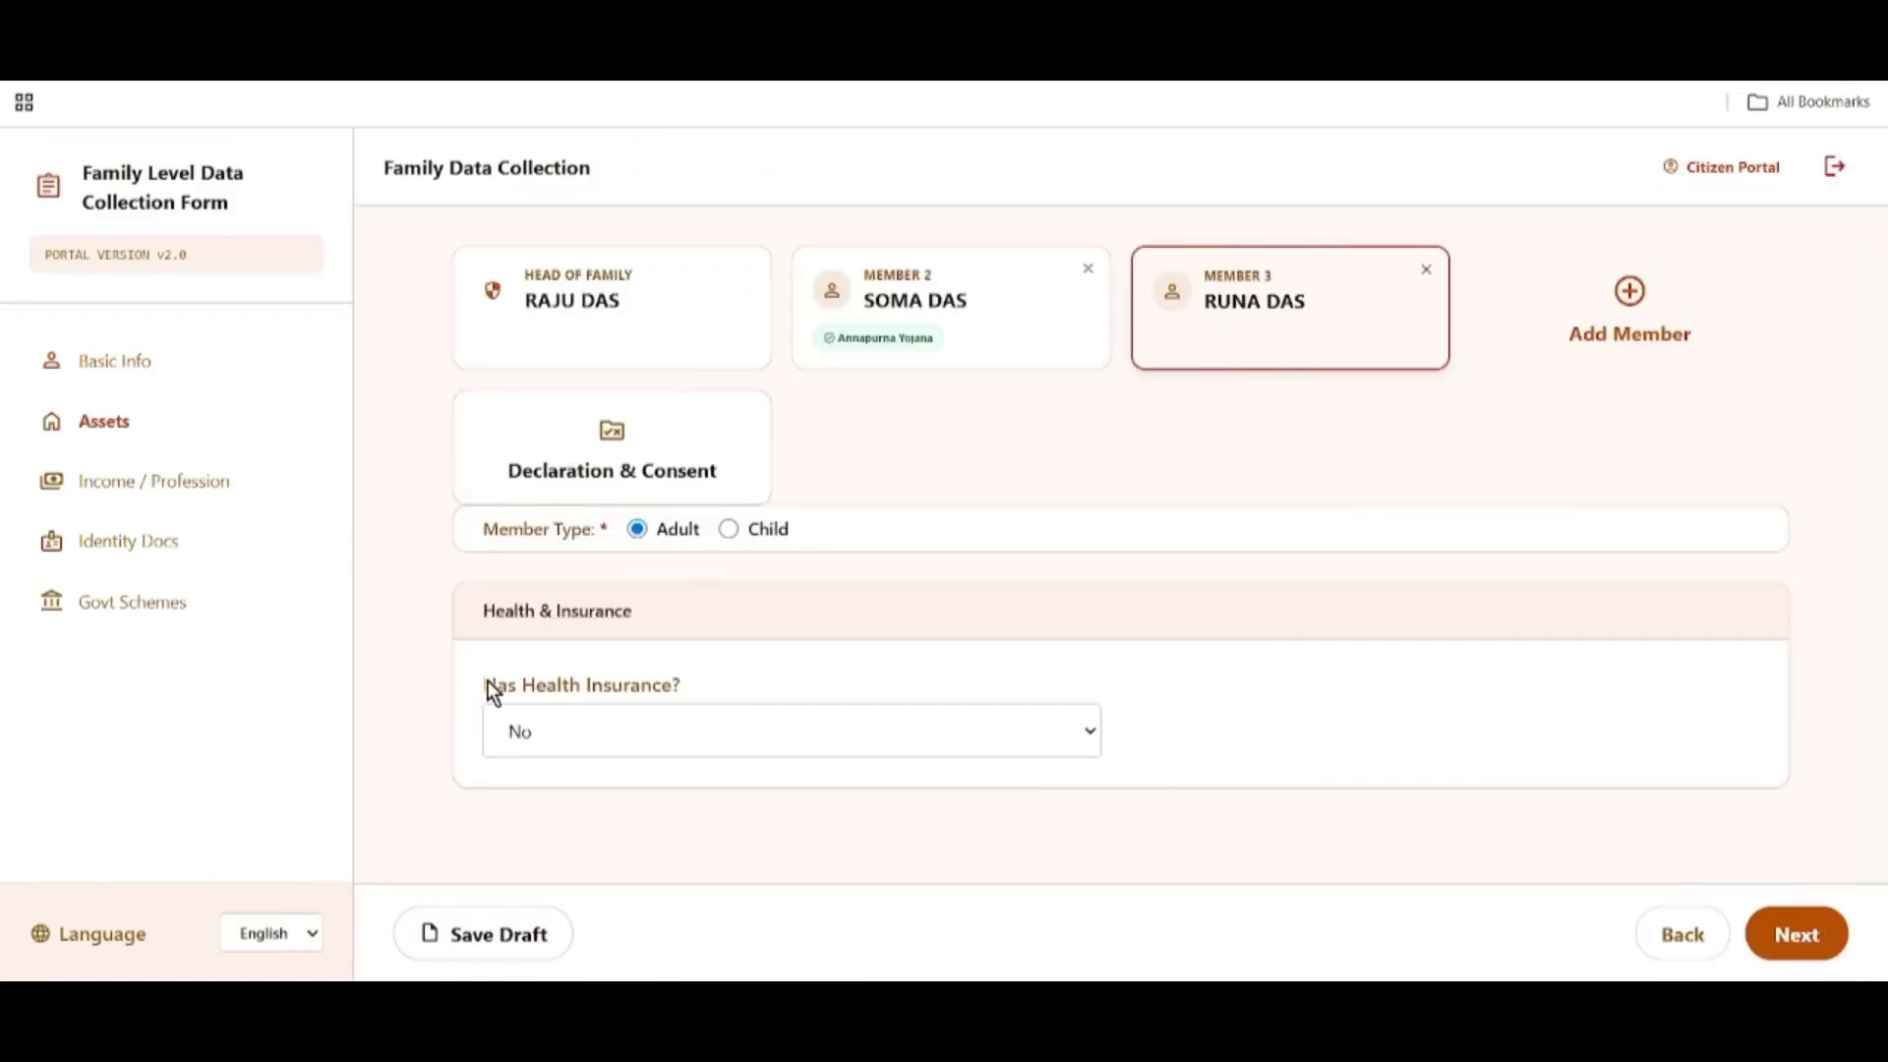
pyautogui.moveTo(485, 683); pyautogui.dragTo(817, 704)
pyautogui.click(649, 730)
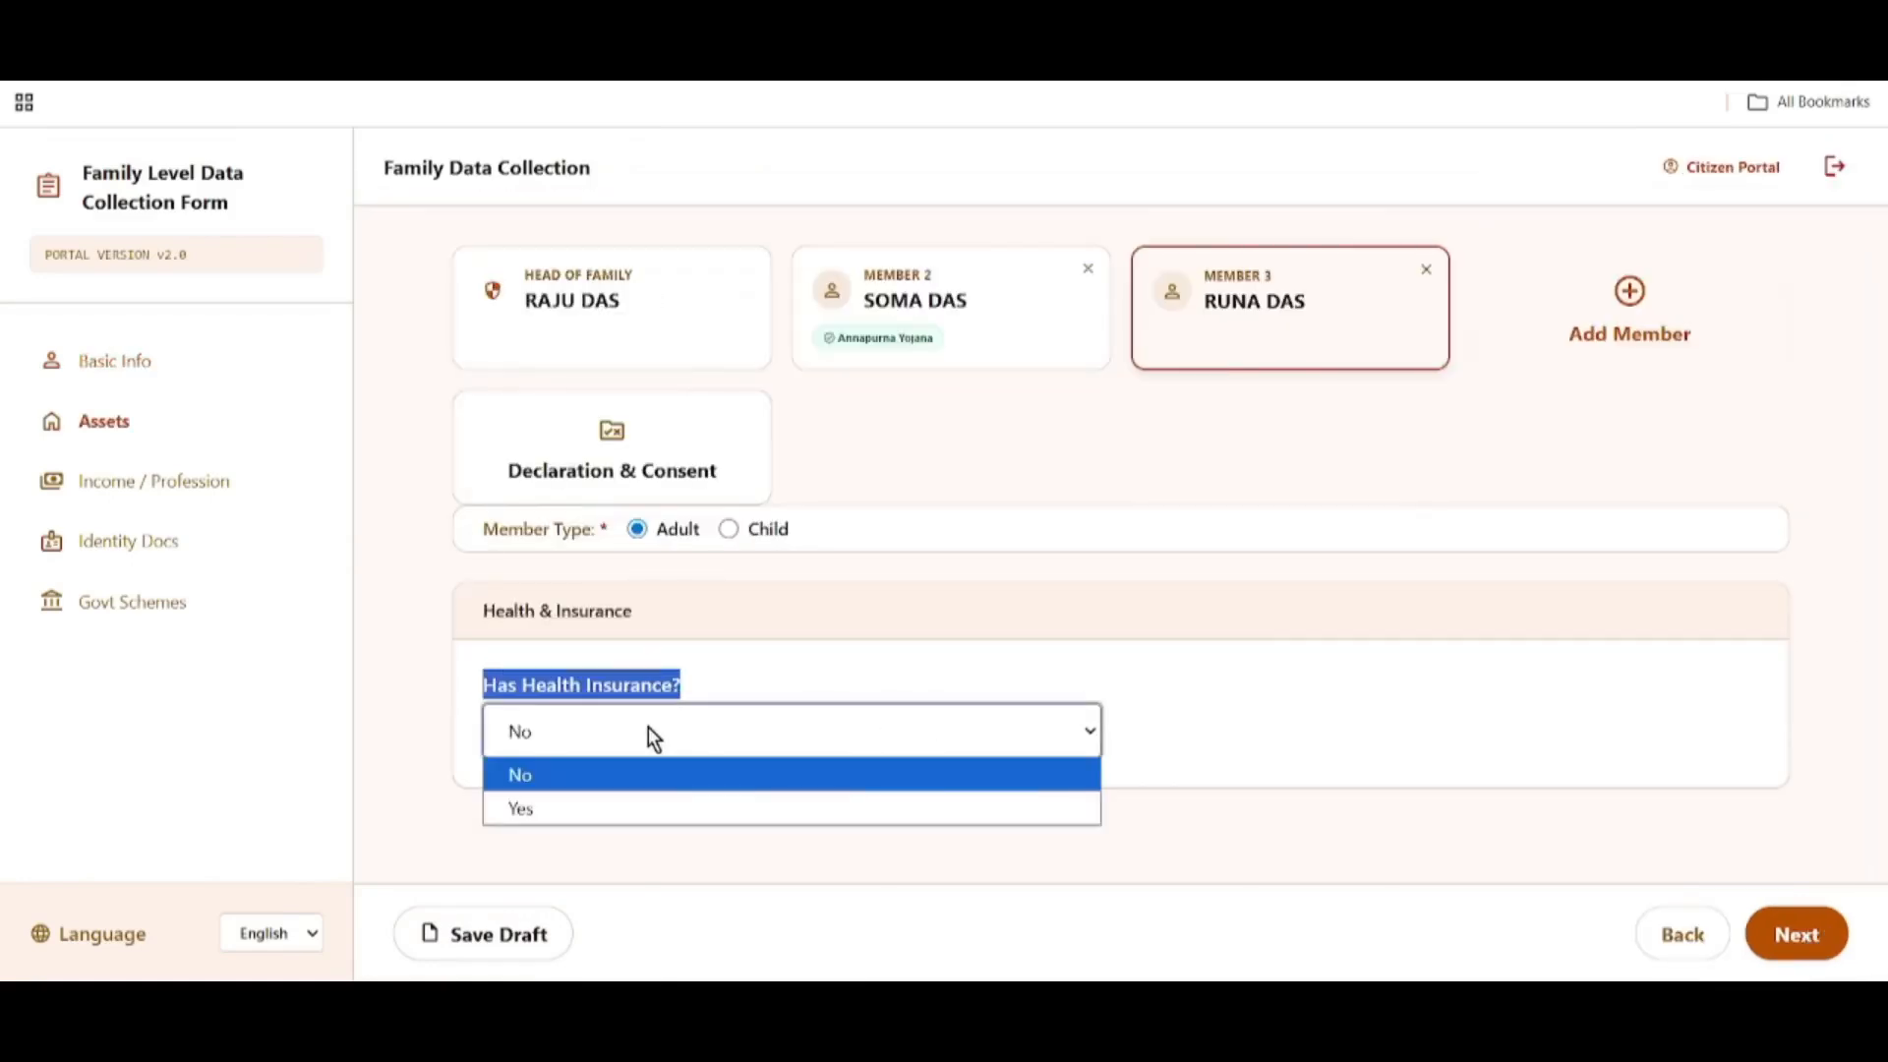
pyautogui.click(599, 809)
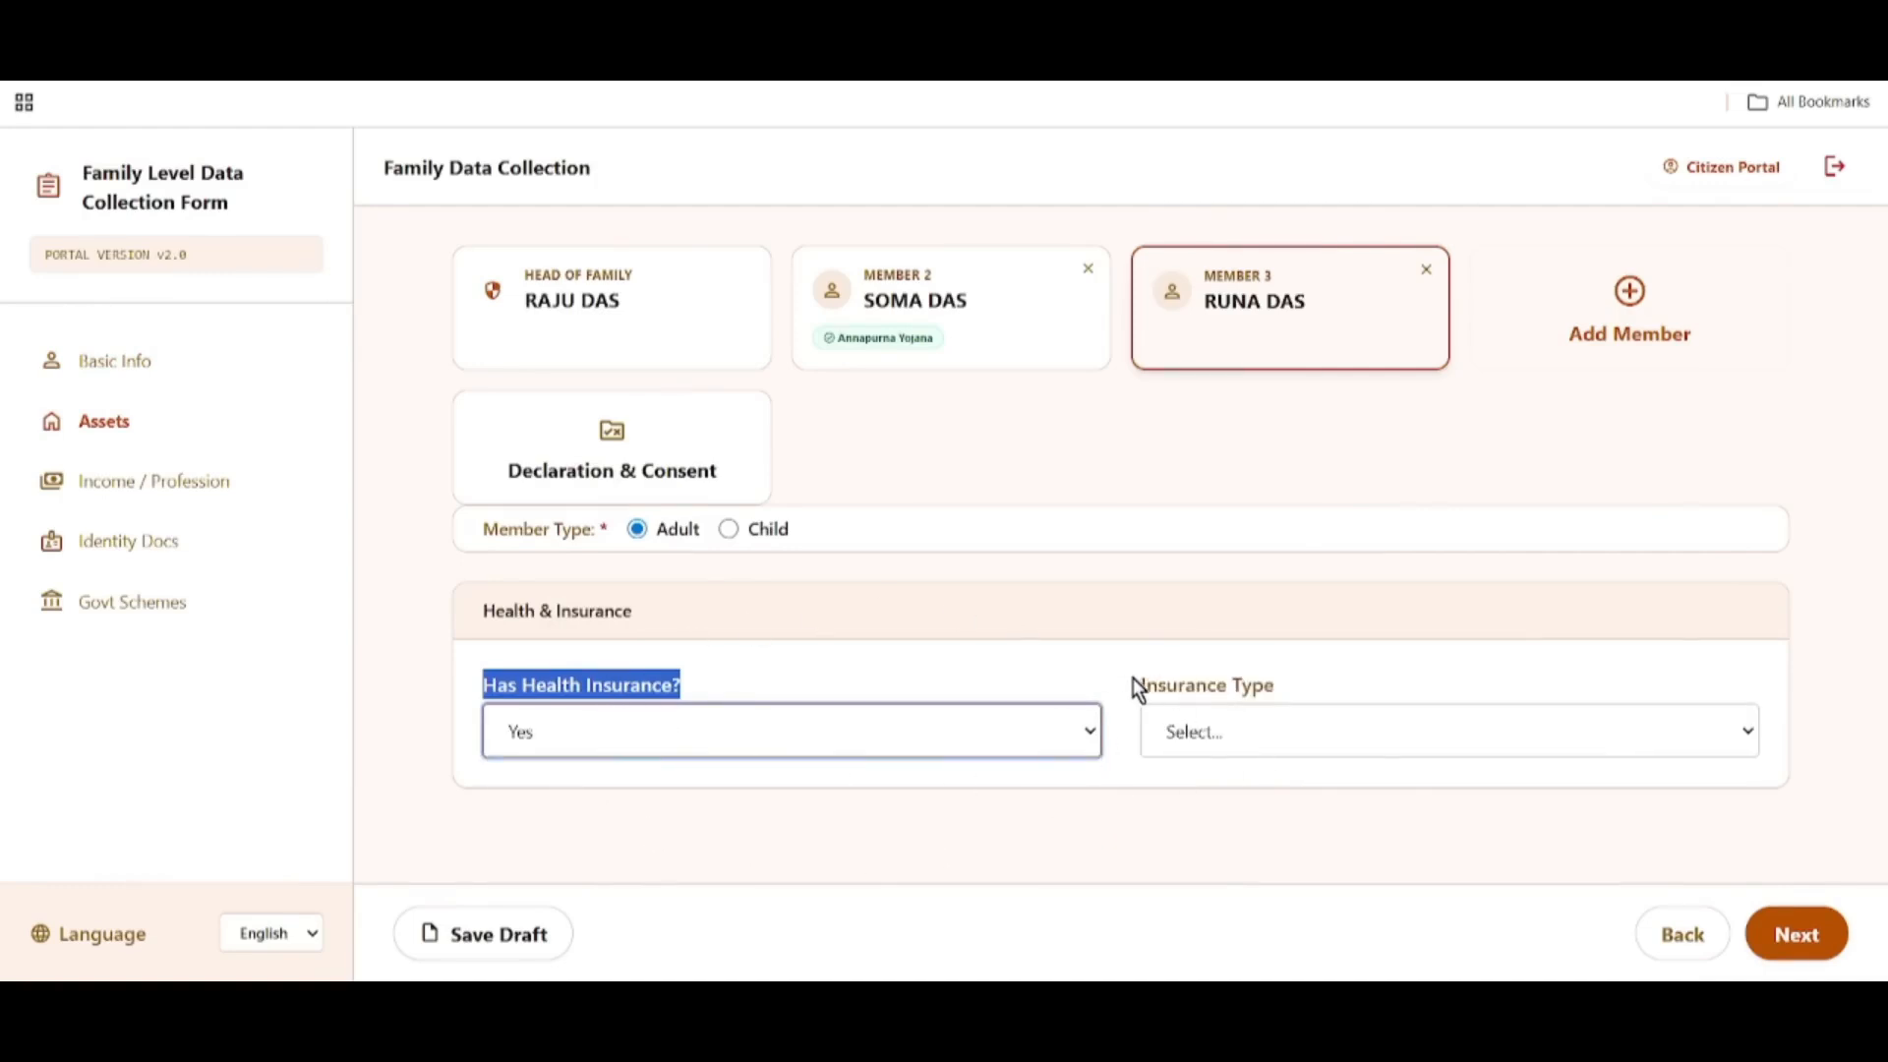
pyautogui.moveTo(1131, 679); pyautogui.dragTo(1313, 688)
pyautogui.click(1231, 734)
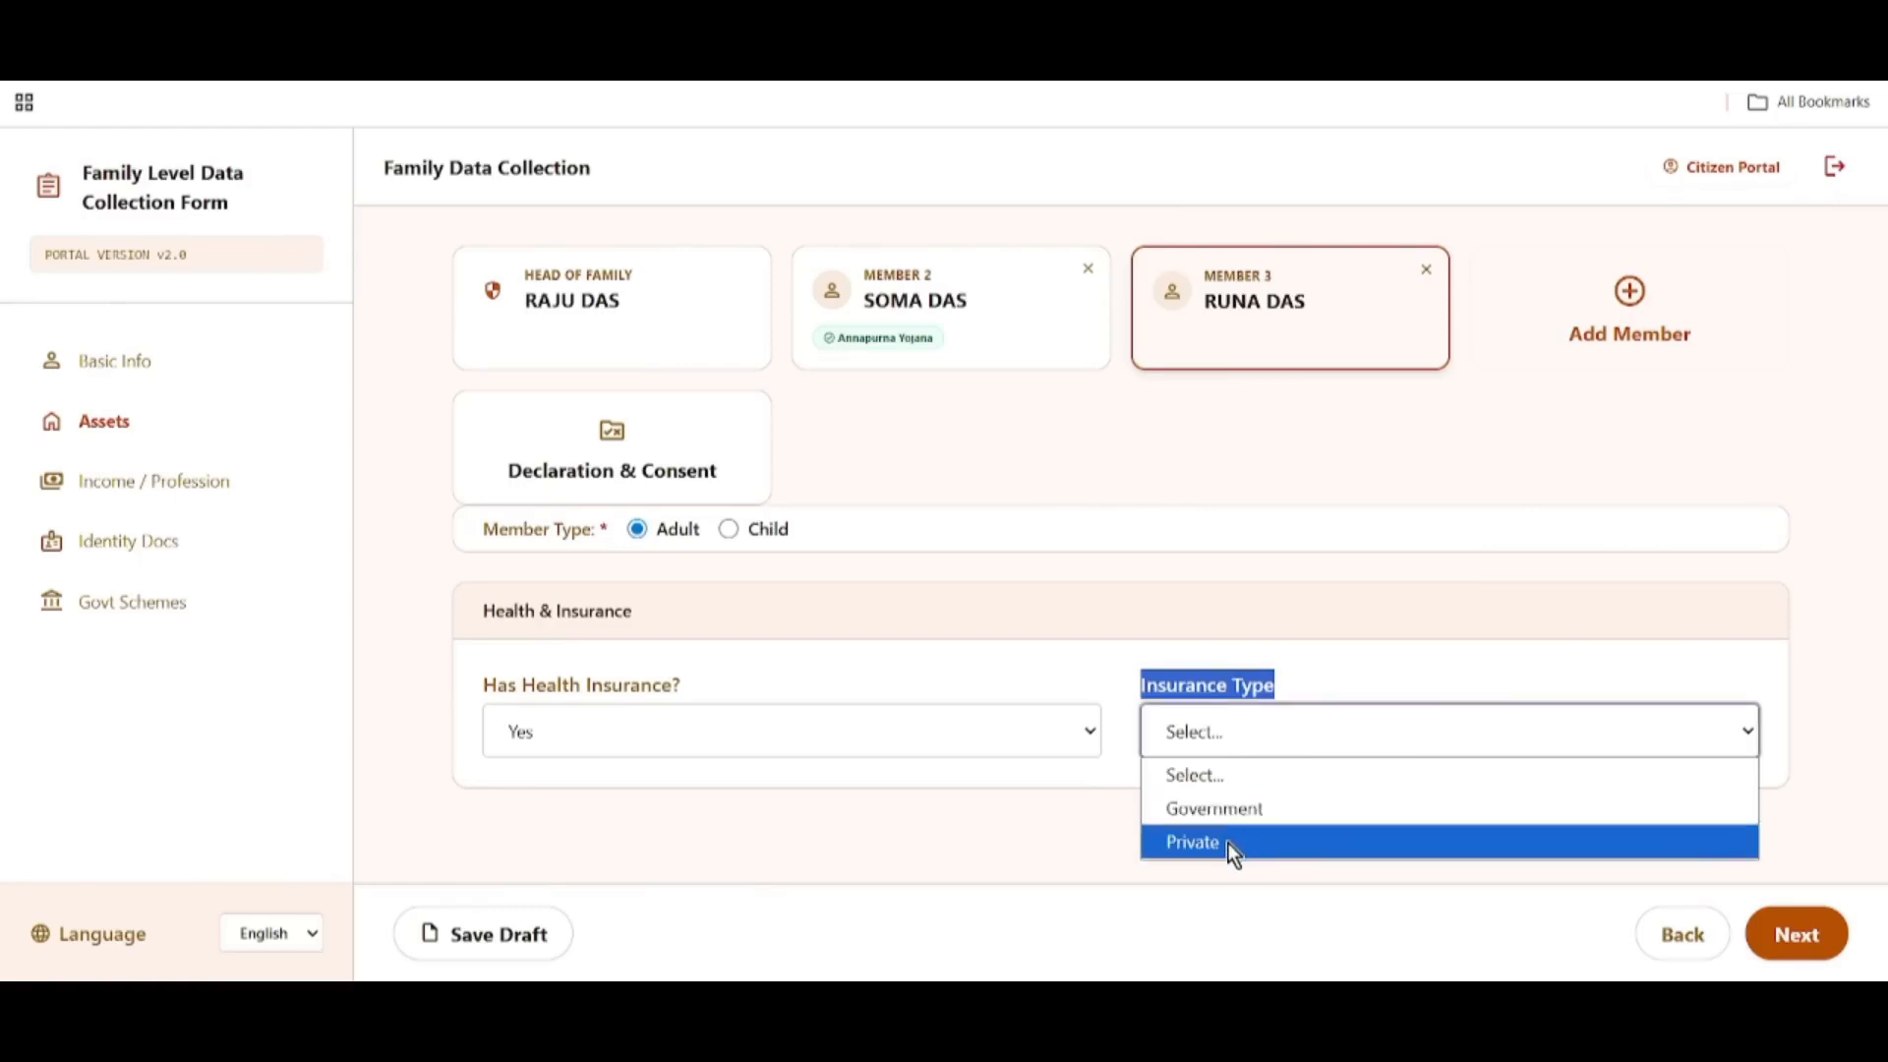
pyautogui.click(1232, 809)
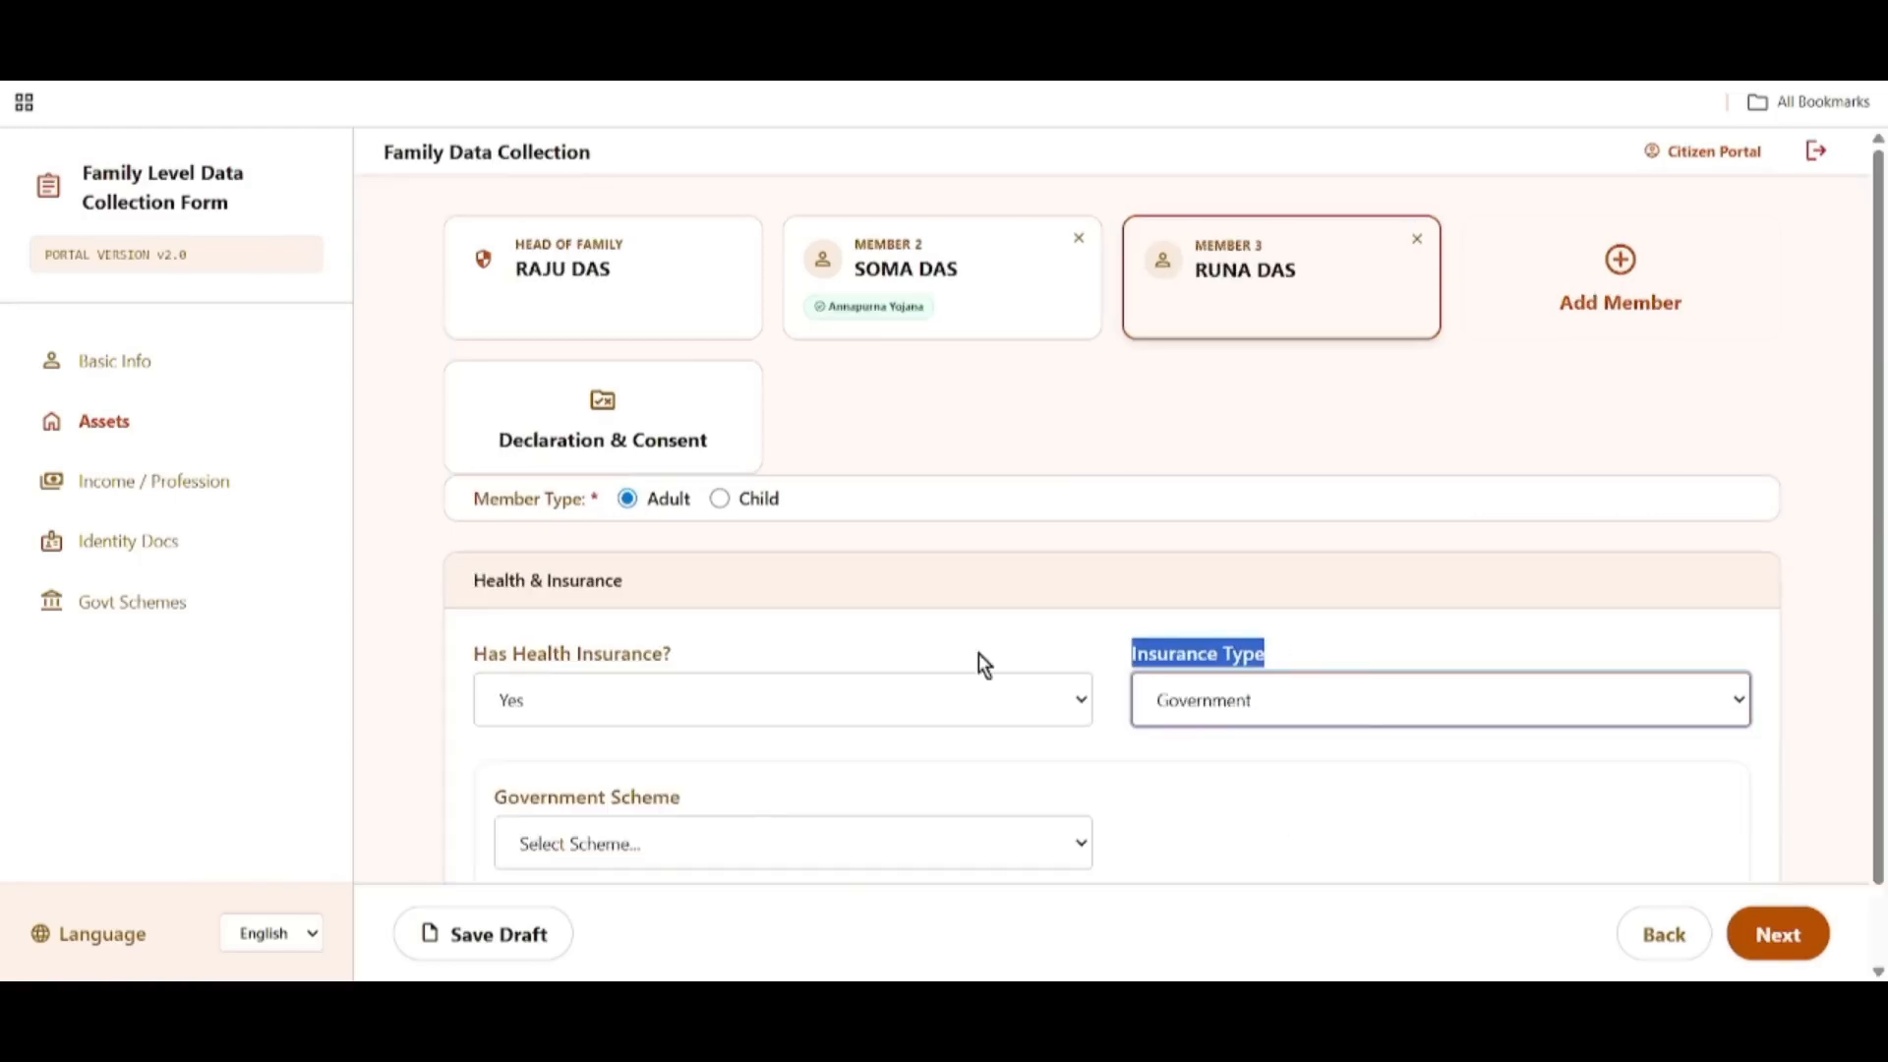
# Choose Other as the government scheme and save the draft.
pyautogui.moveTo(449, 813); pyautogui.dragTo(689, 844)
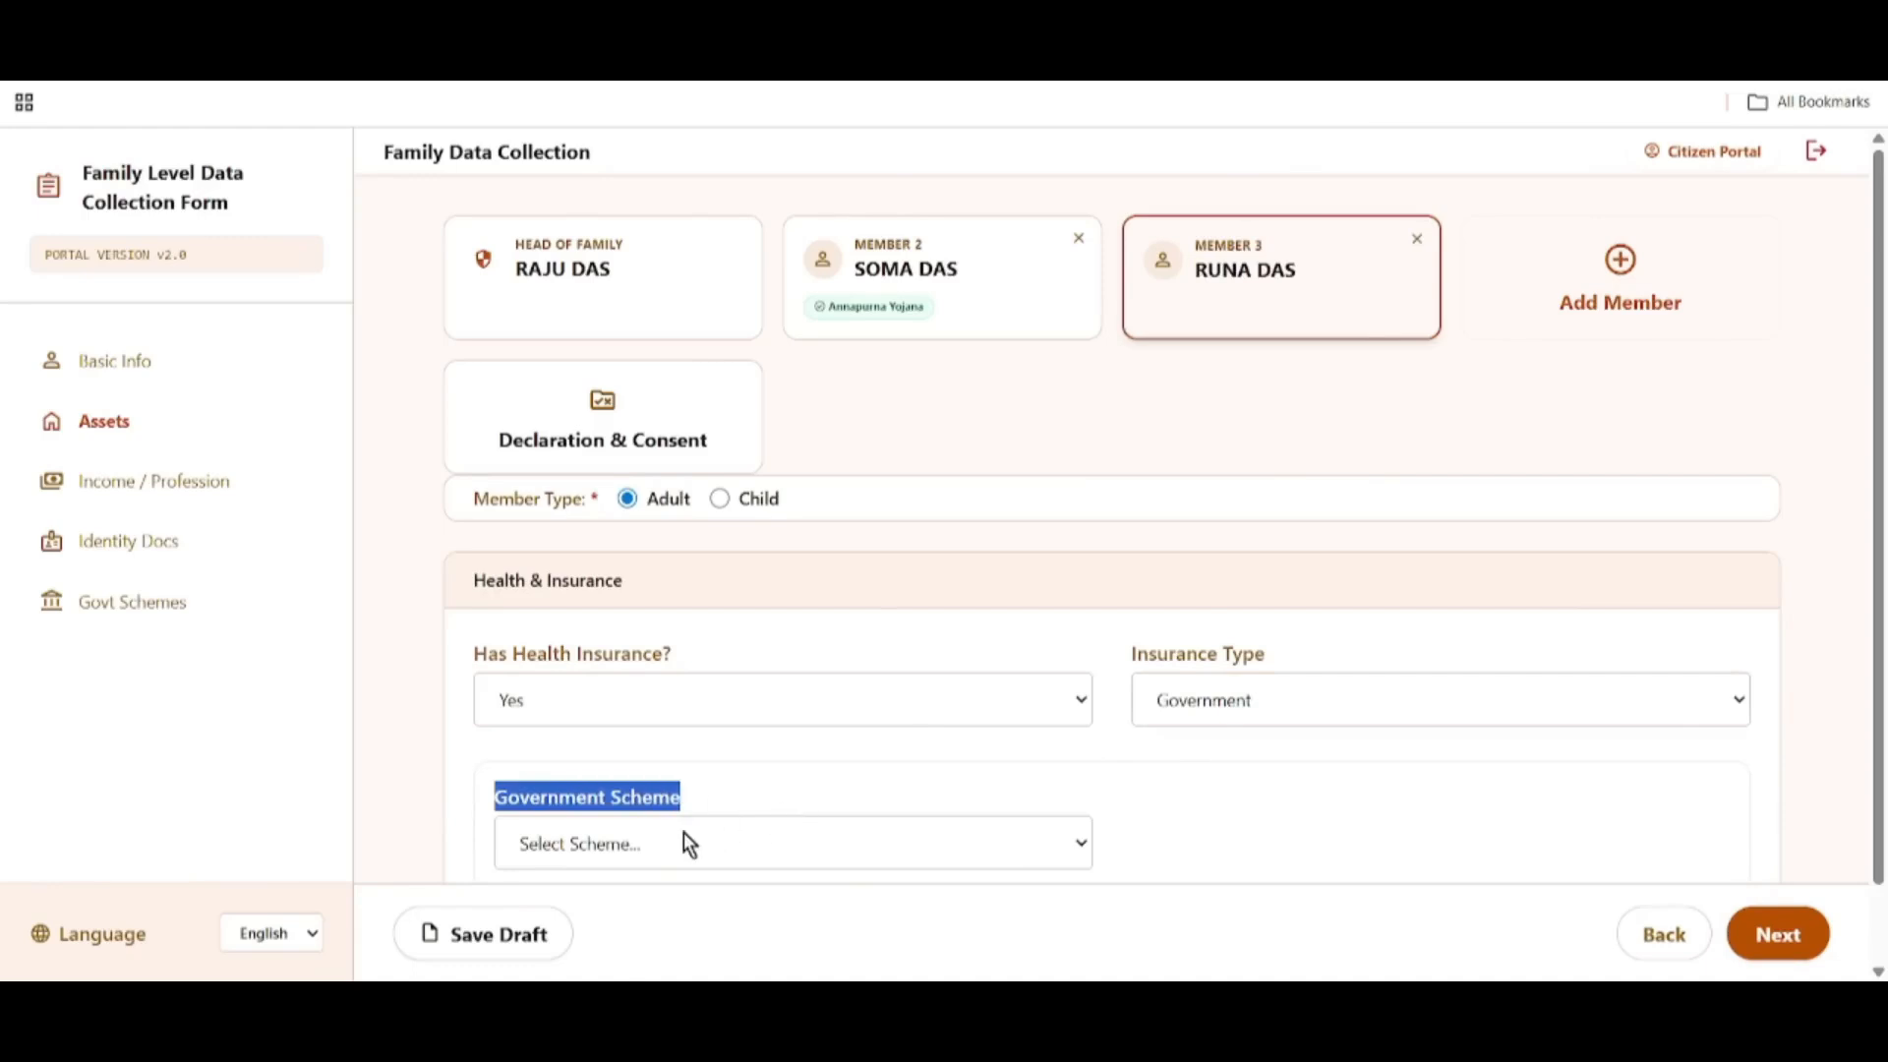
pyautogui.click(689, 844)
pyautogui.click(629, 953)
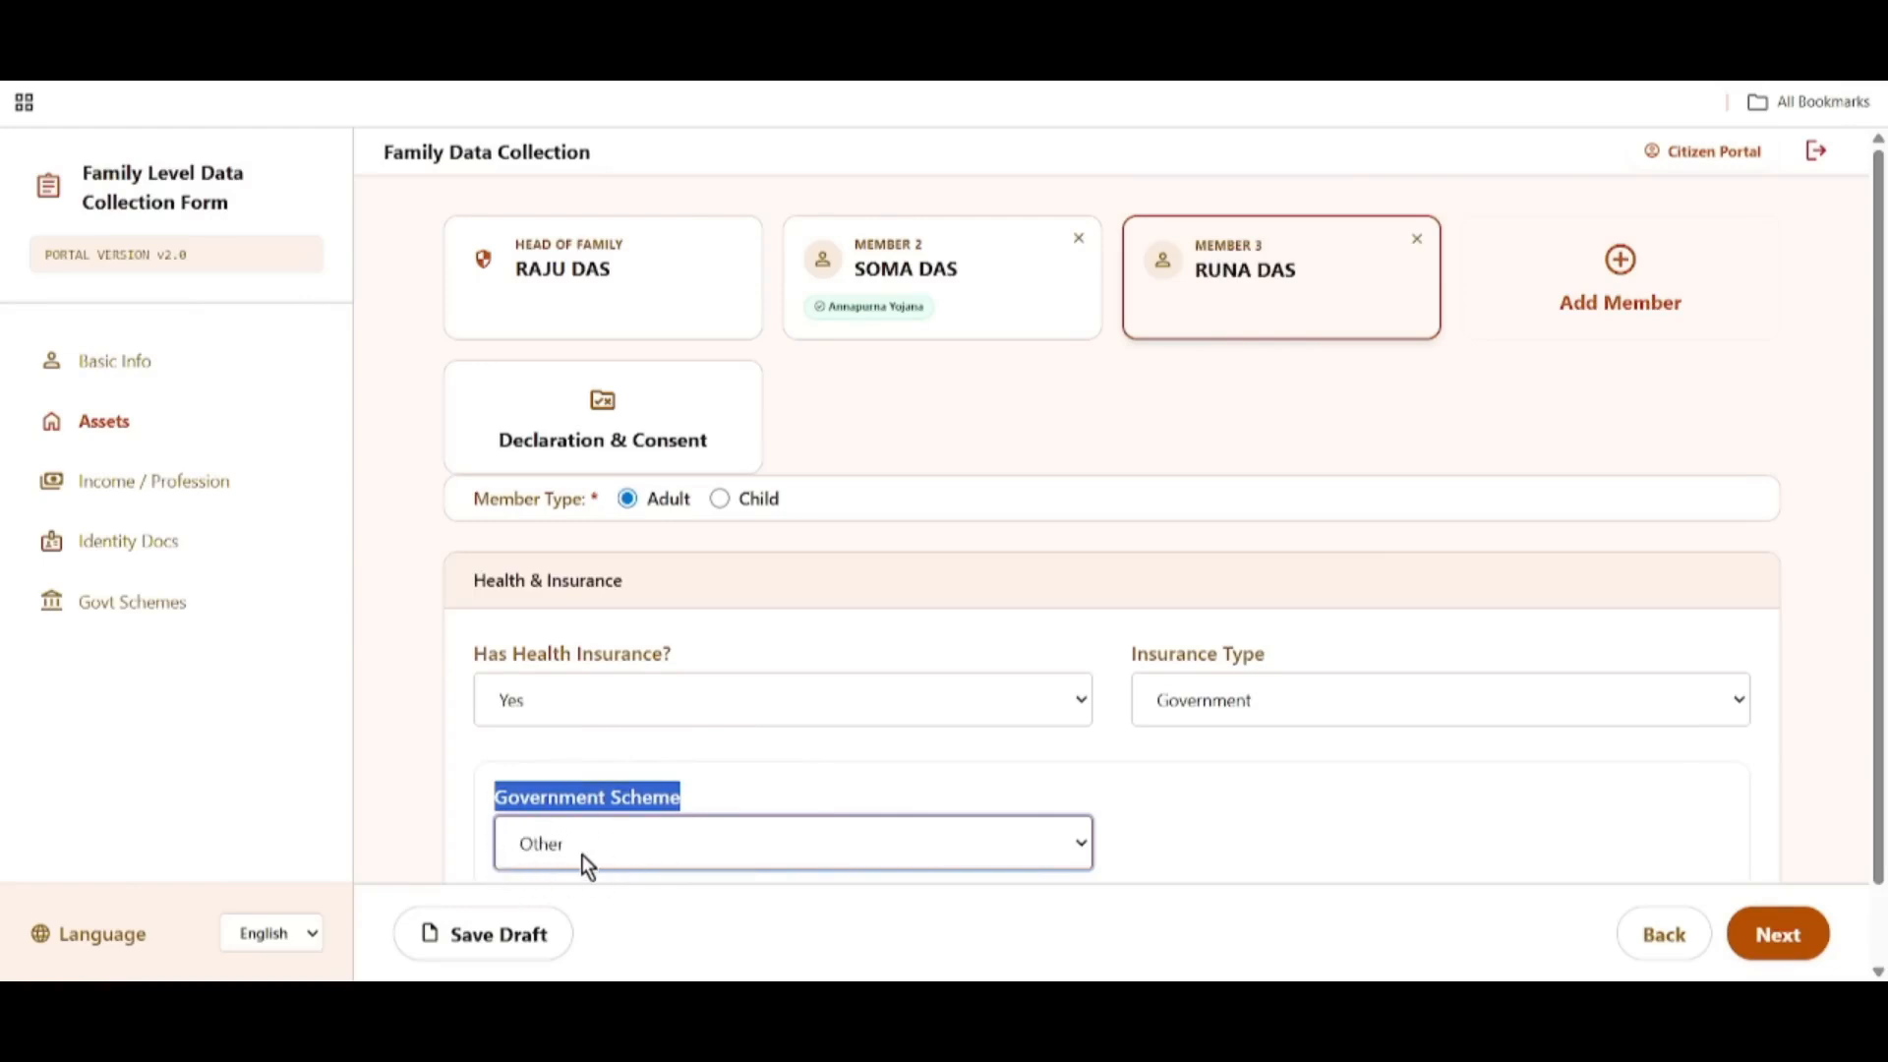
pyautogui.click(479, 931)
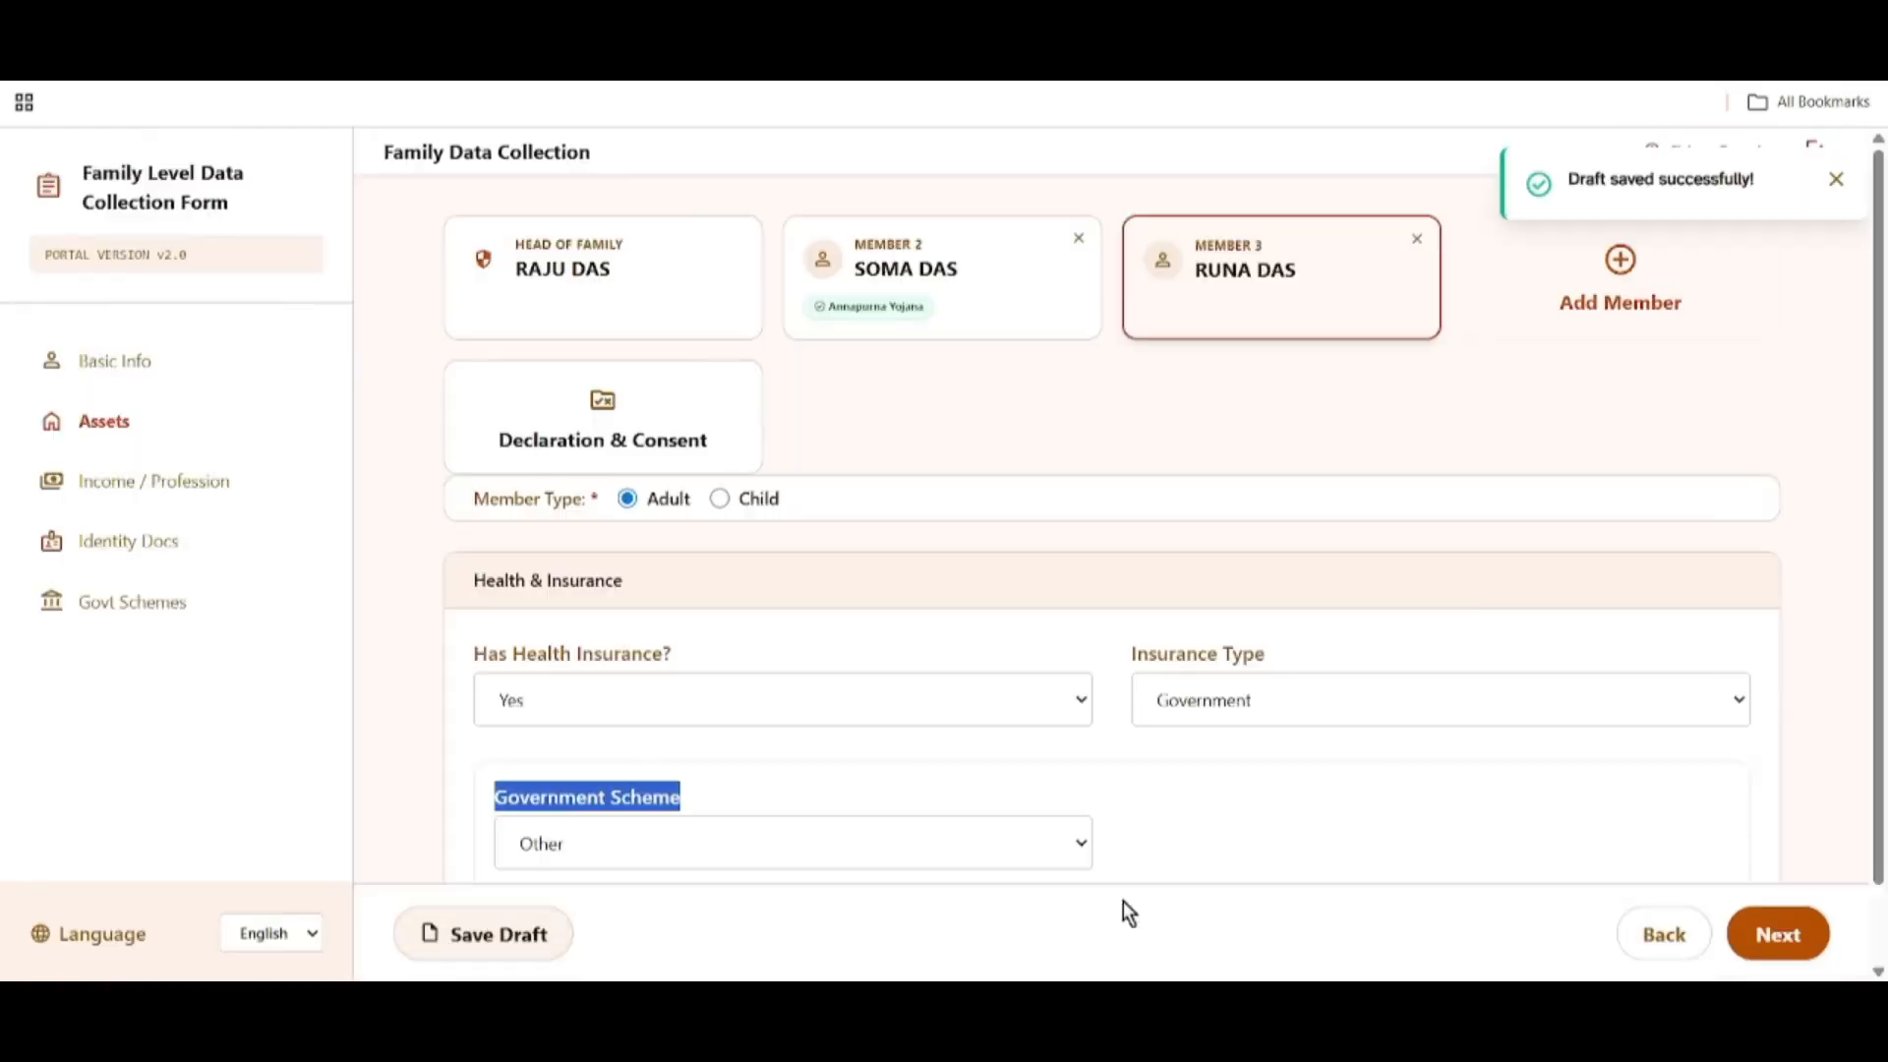
pyautogui.scroll(-1, 1210, 902)
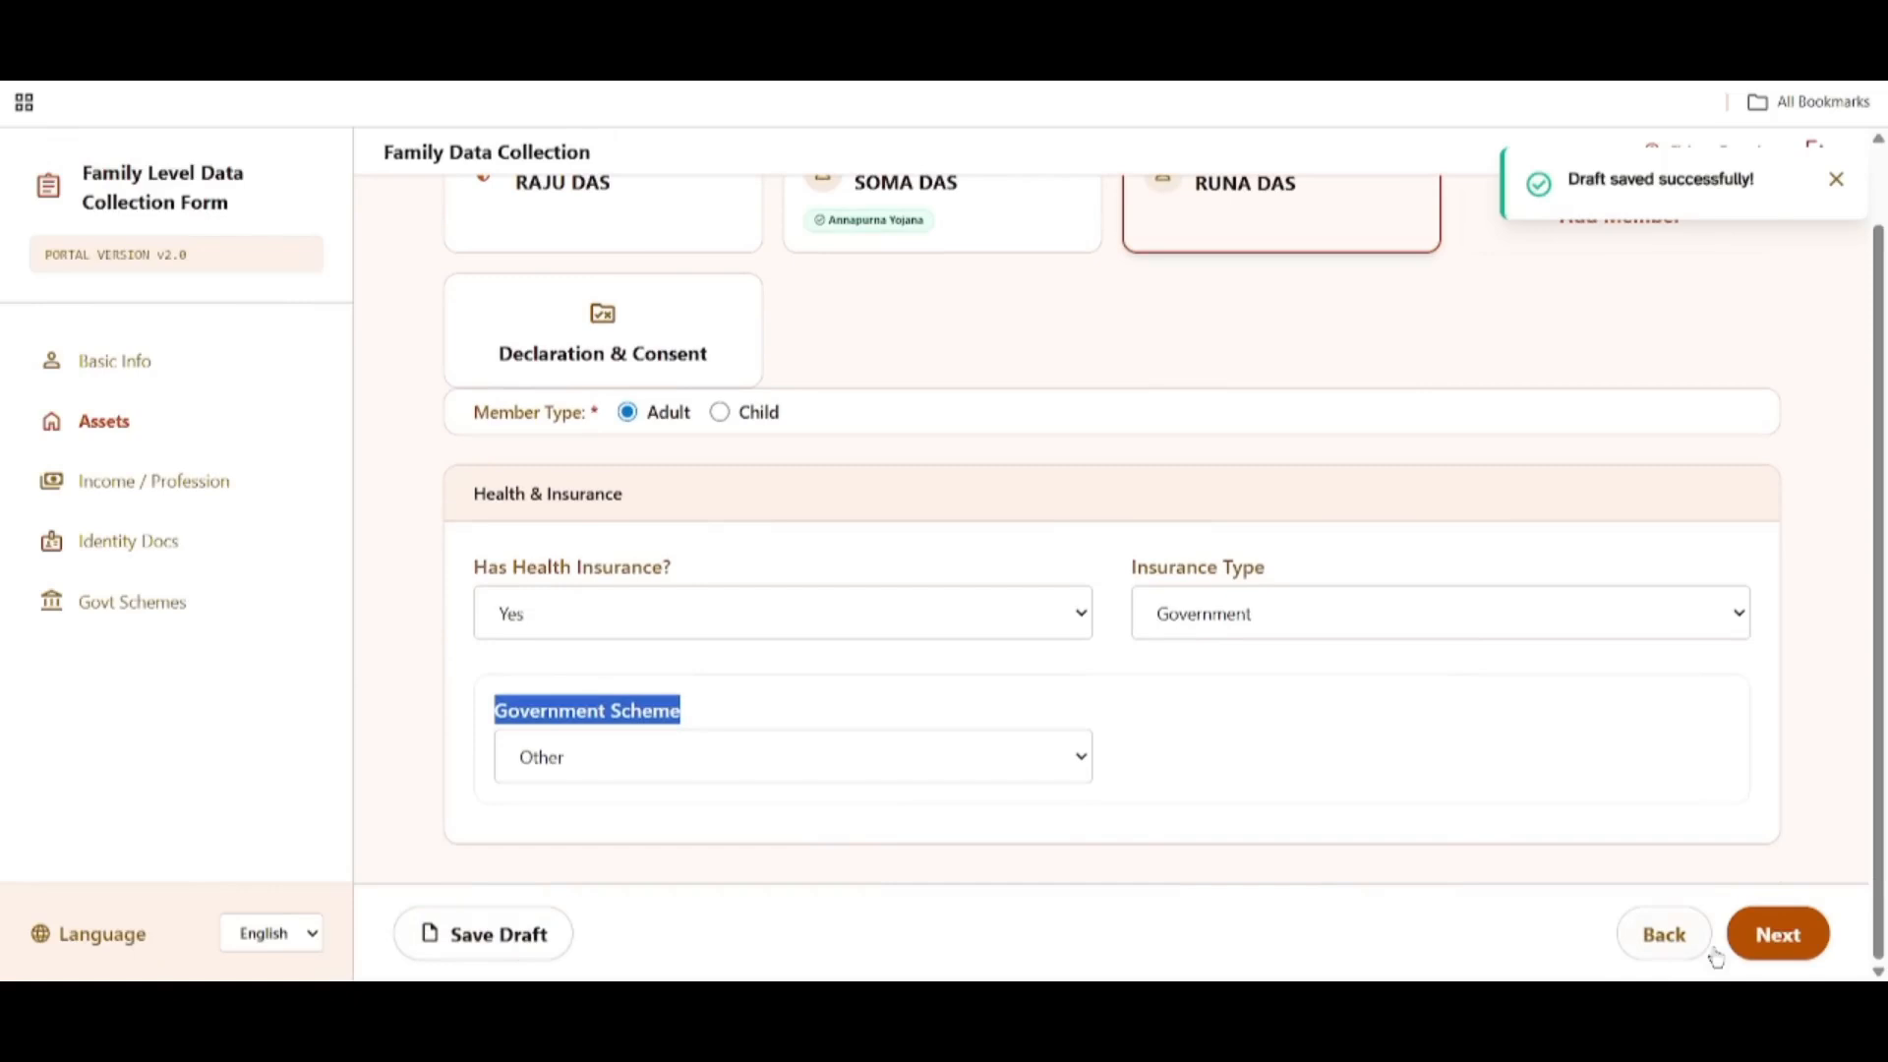
pyautogui.click(1781, 946)
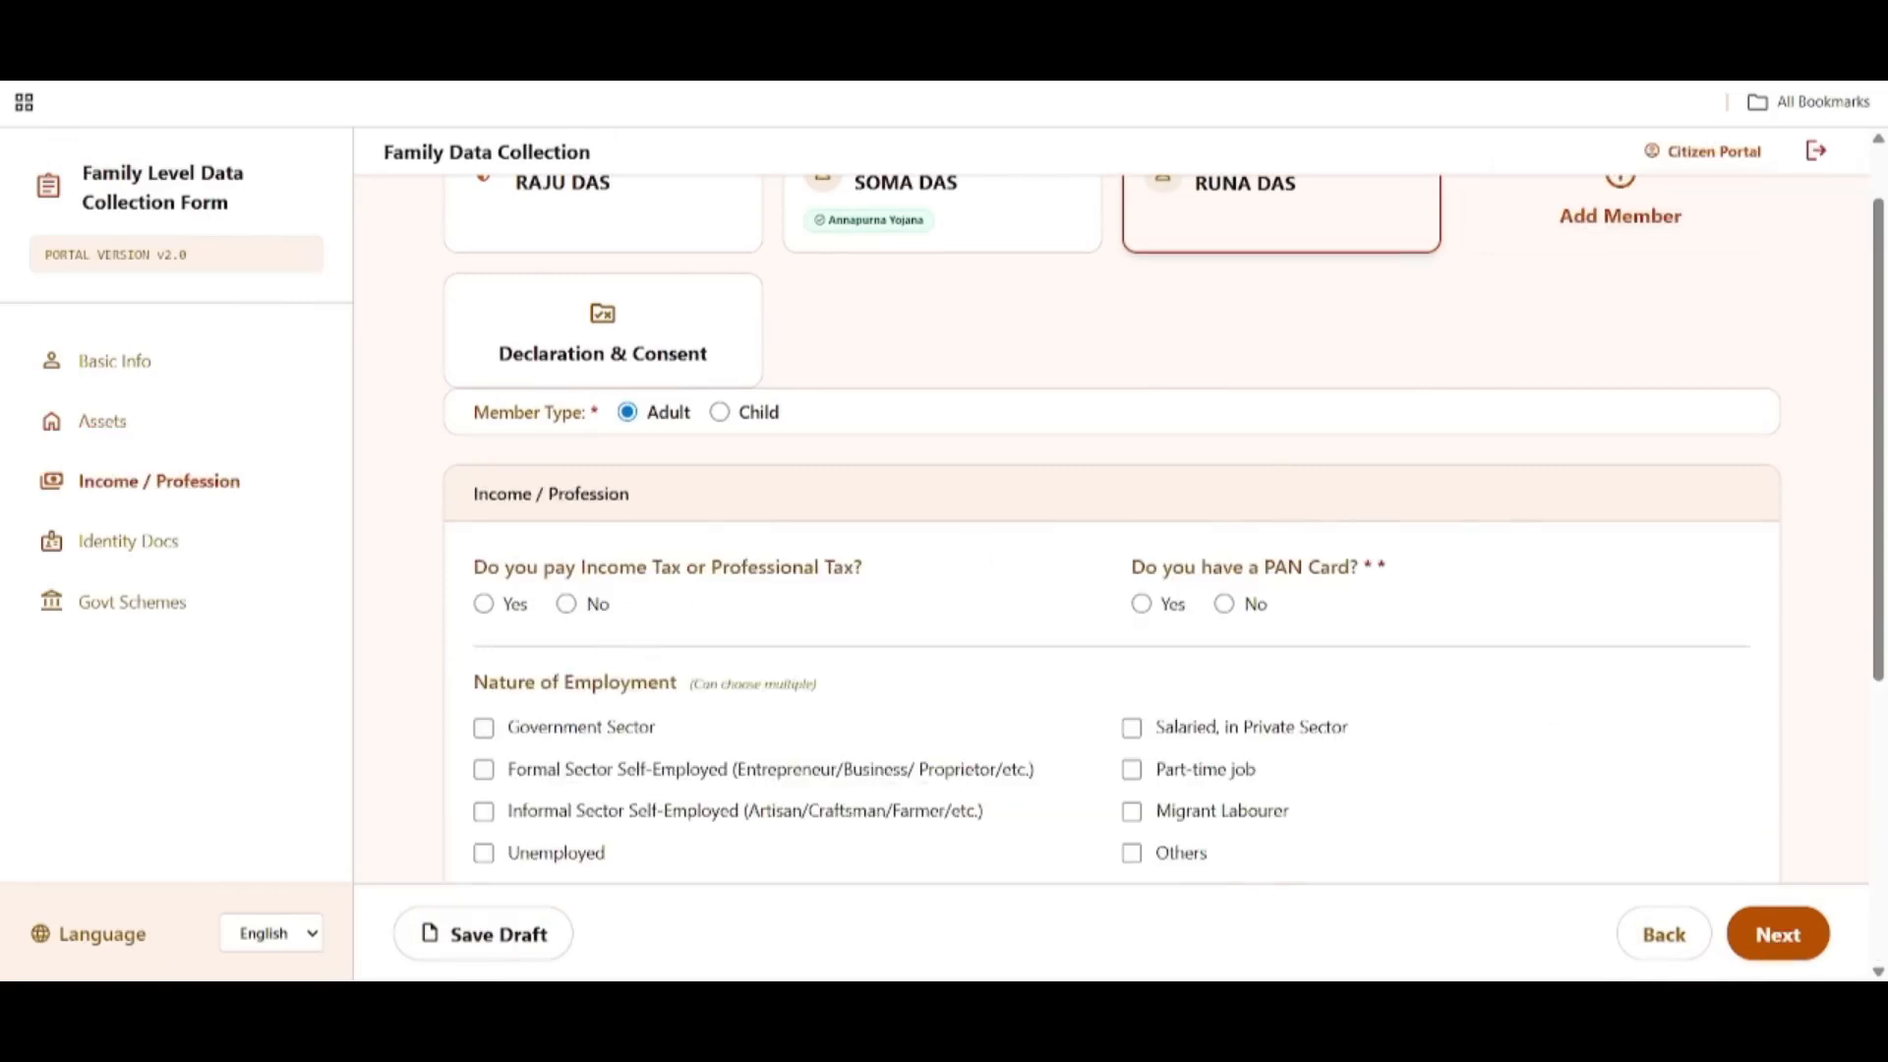
# Answer No to the income tax and PAN card questions.
pyautogui.moveTo(471, 497); pyautogui.dragTo(643, 498)
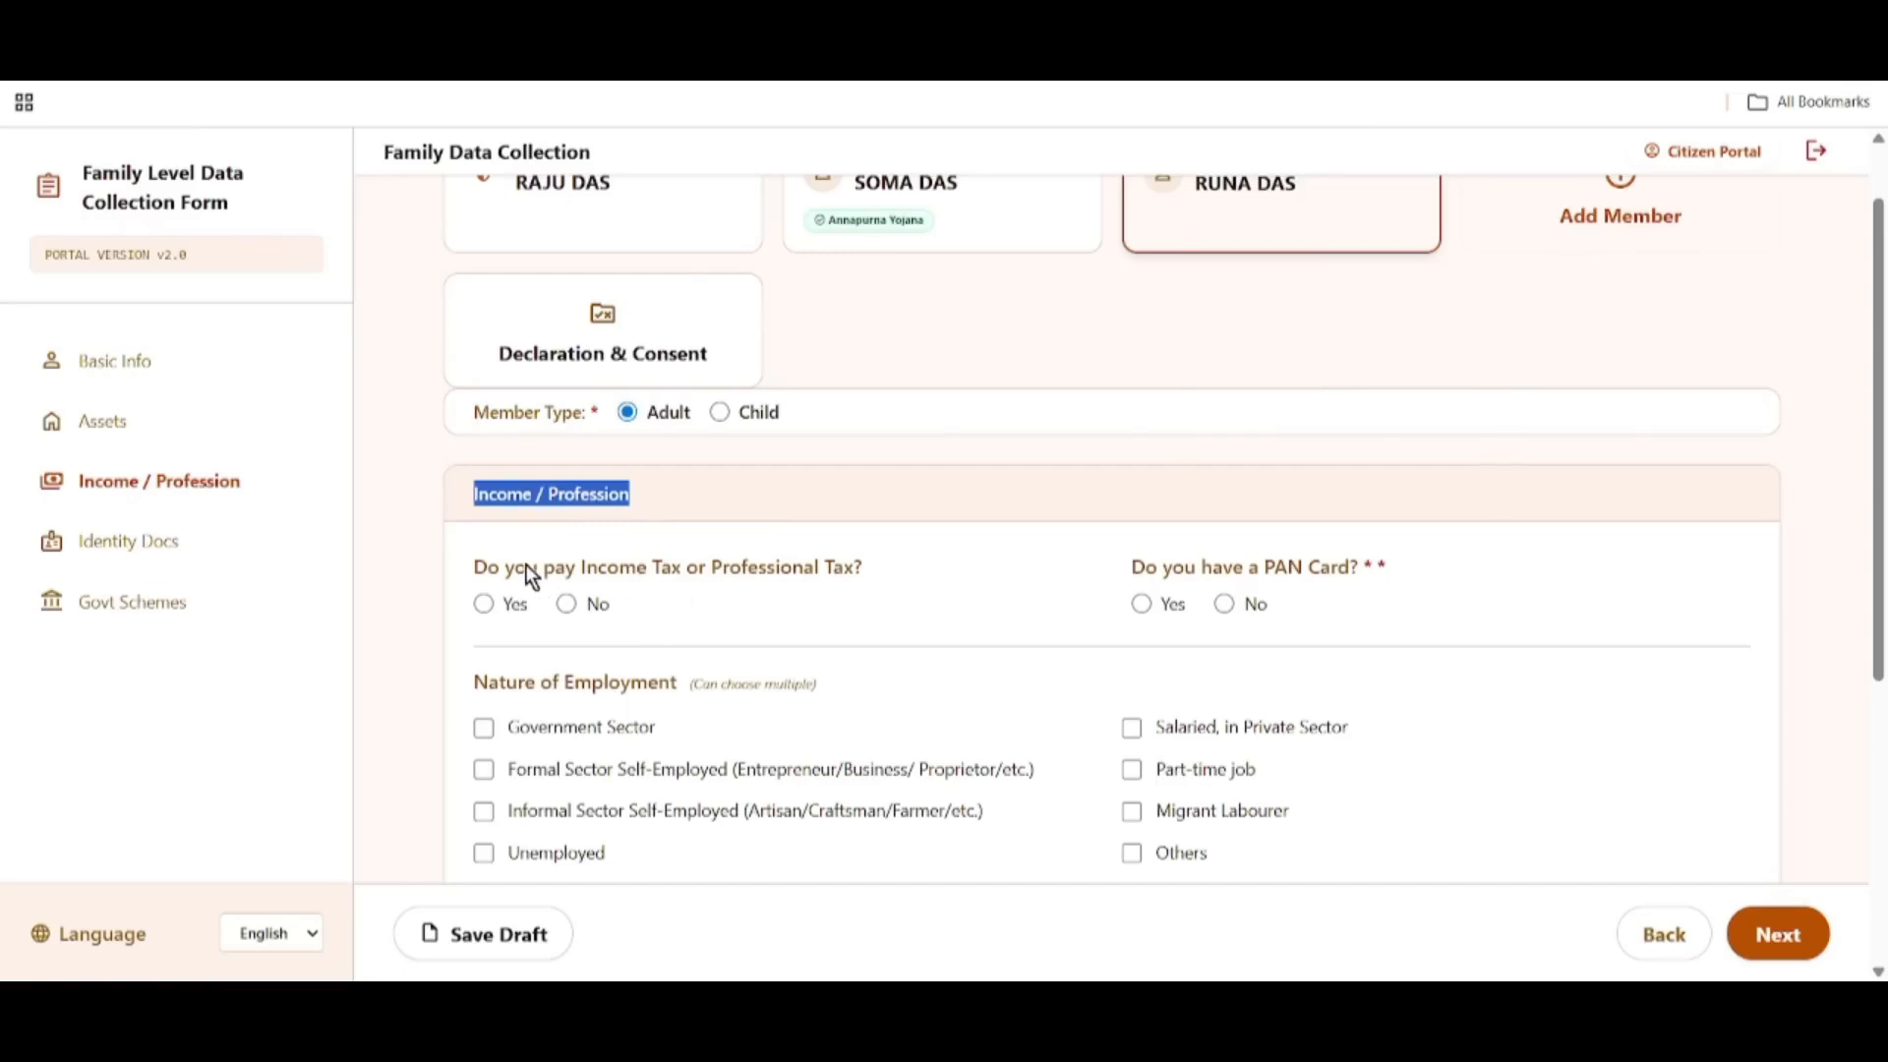
pyautogui.moveTo(527, 568); pyautogui.dragTo(802, 570)
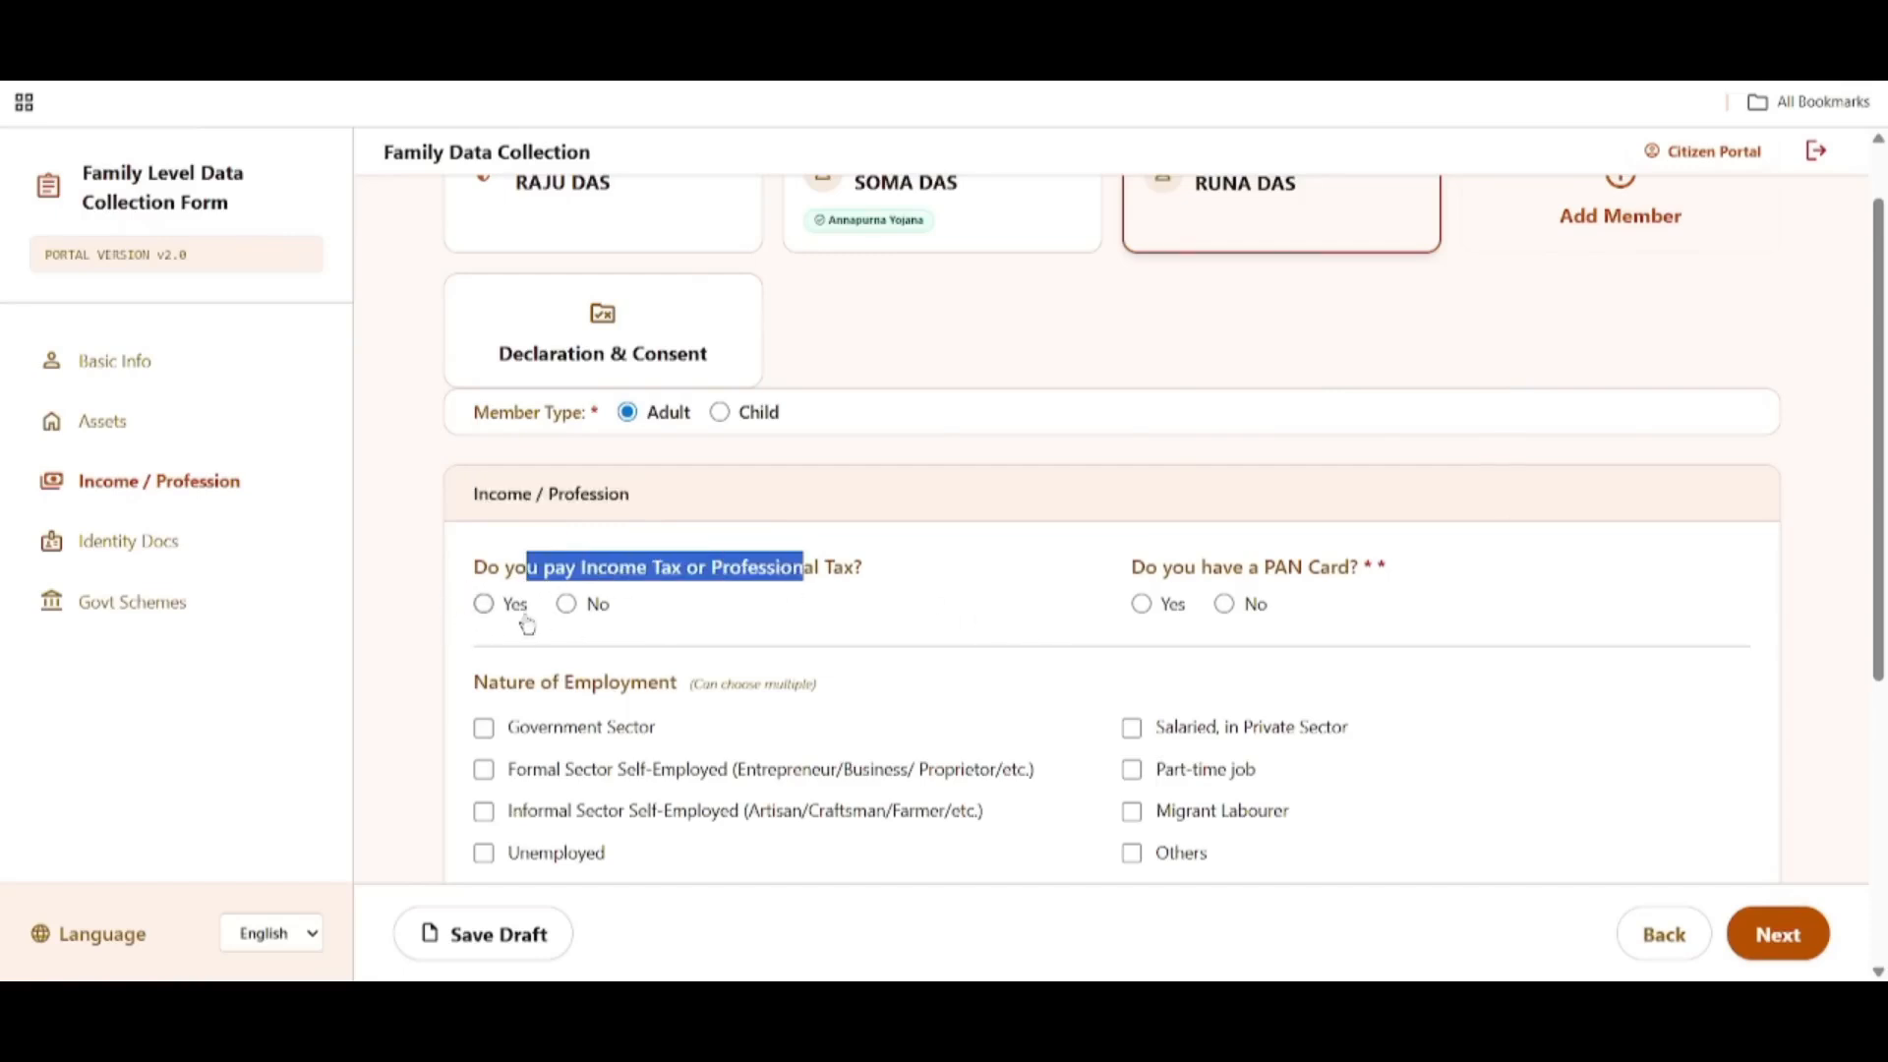
pyautogui.click(568, 604)
pyautogui.moveTo(1126, 567); pyautogui.dragTo(1409, 595)
pyautogui.click(1532, 575)
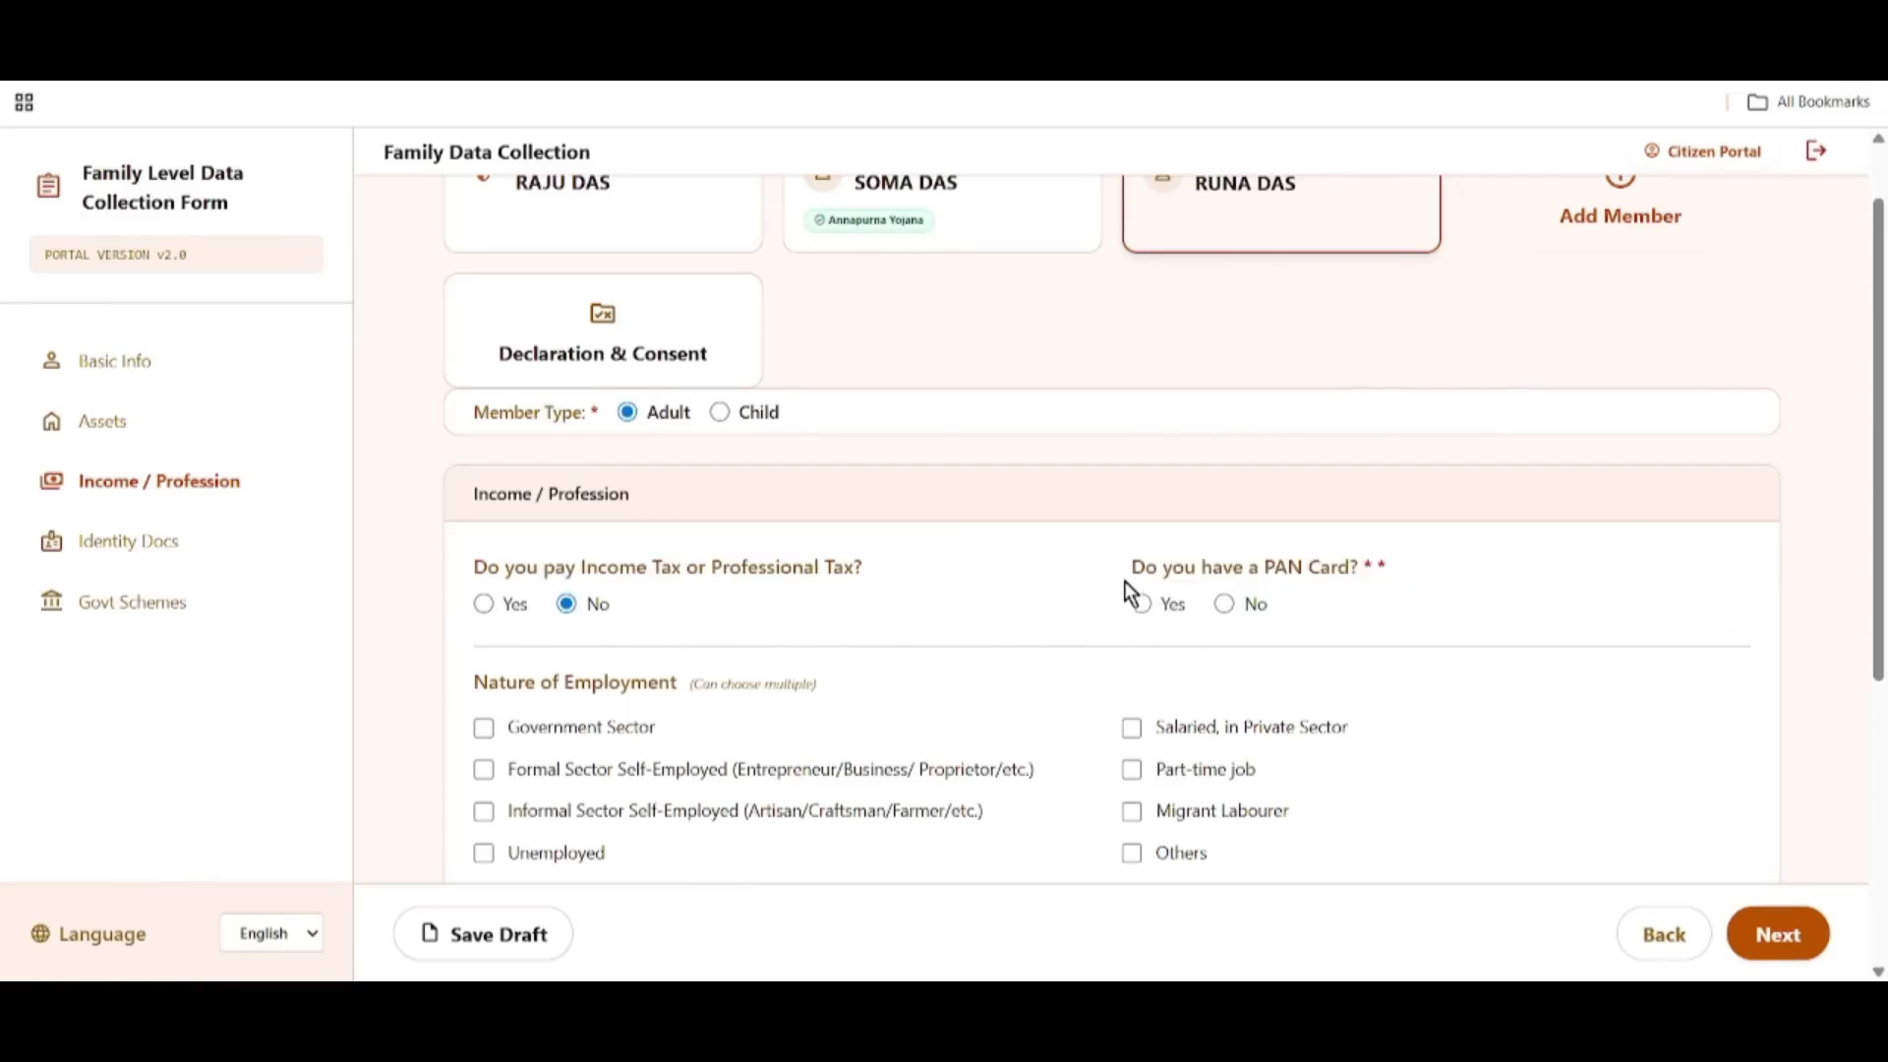
pyautogui.moveTo(1126, 569); pyautogui.dragTo(1339, 573)
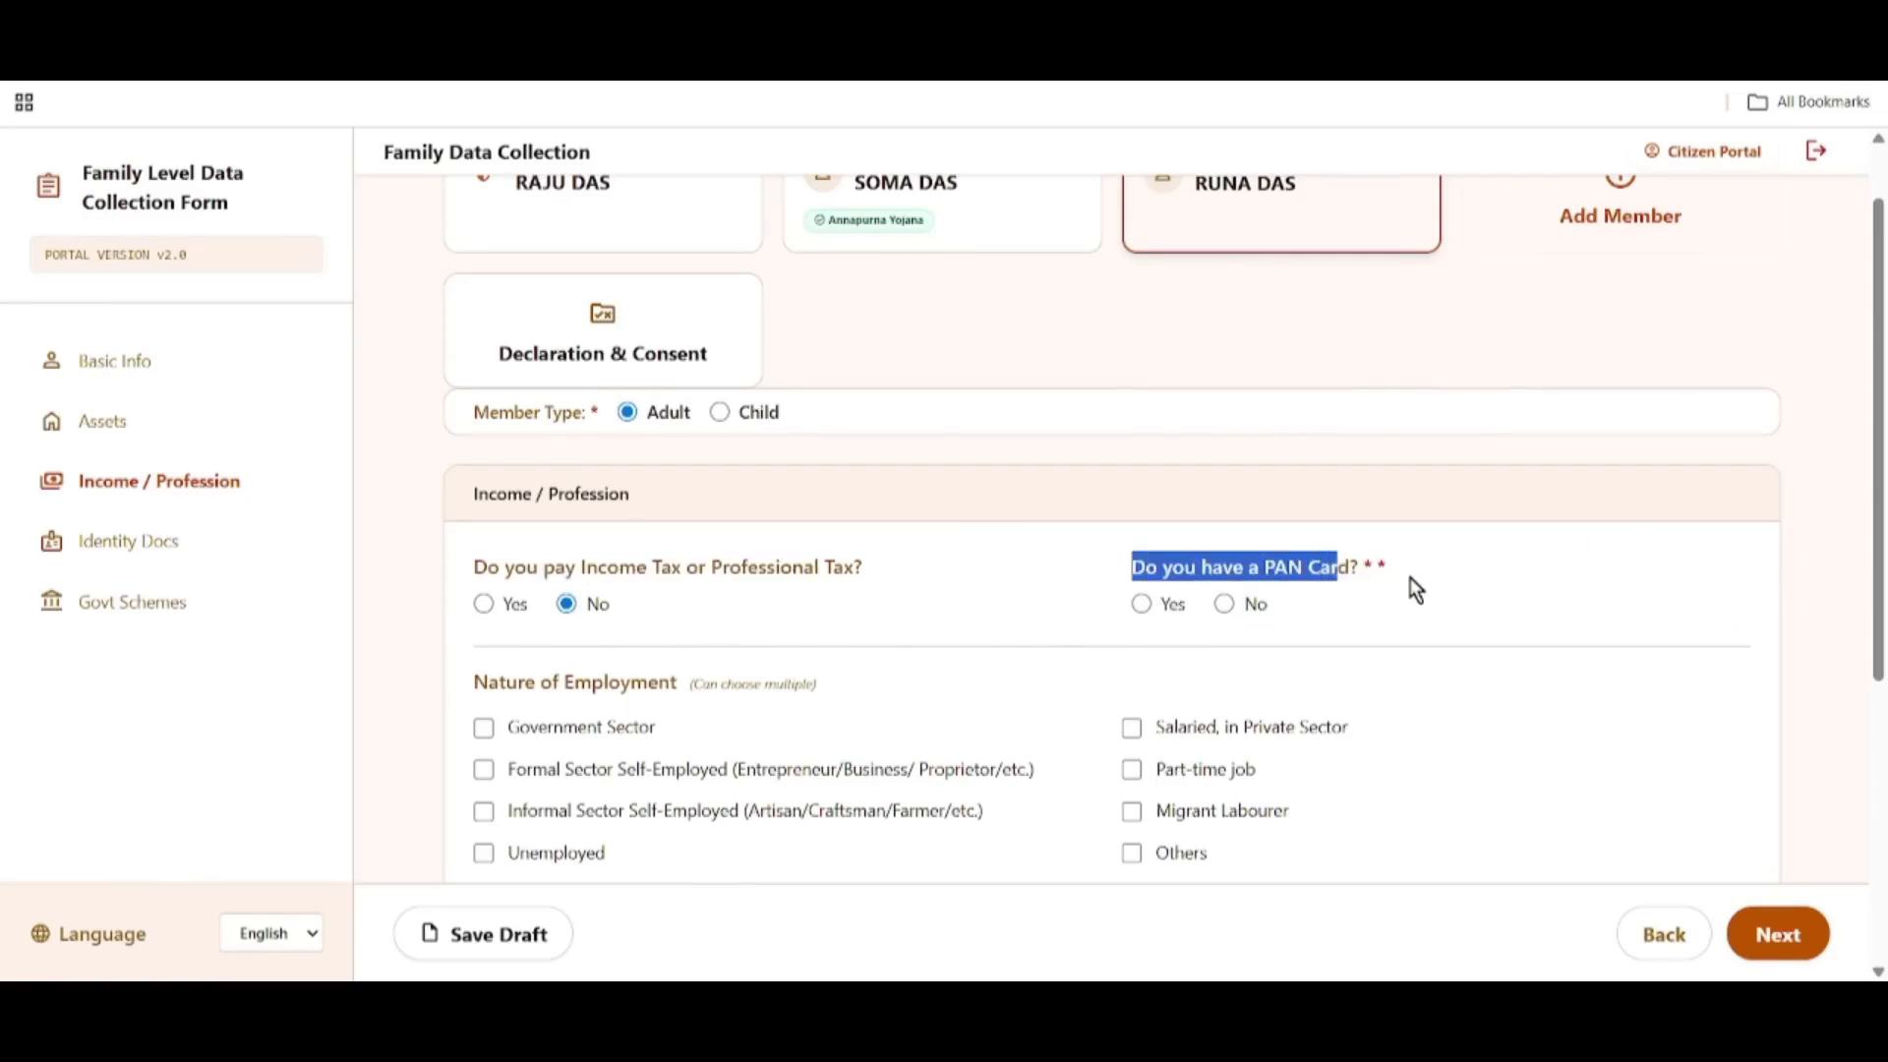
pyautogui.click(1143, 605)
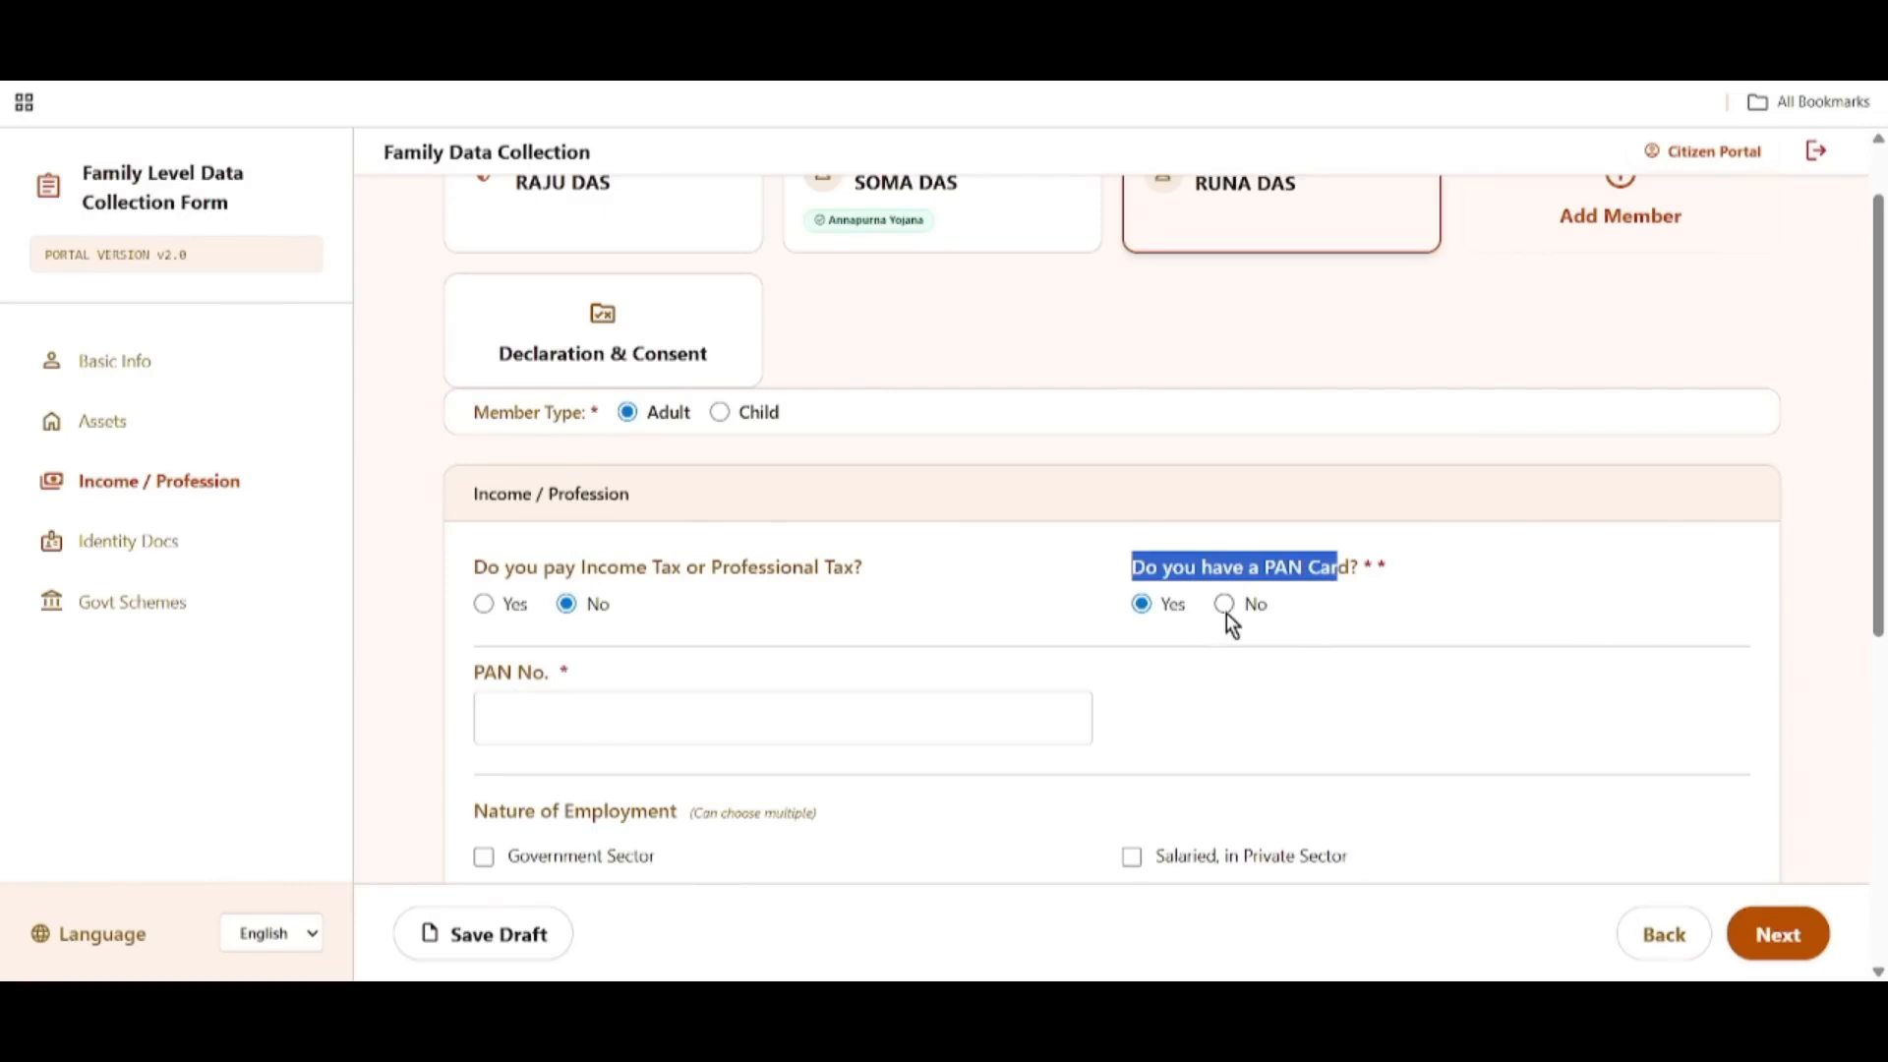
pyautogui.click(1225, 605)
# Mark the member as Unemployed with qualification Lower than 10th.
pyautogui.scroll(-4, 1509, 700)
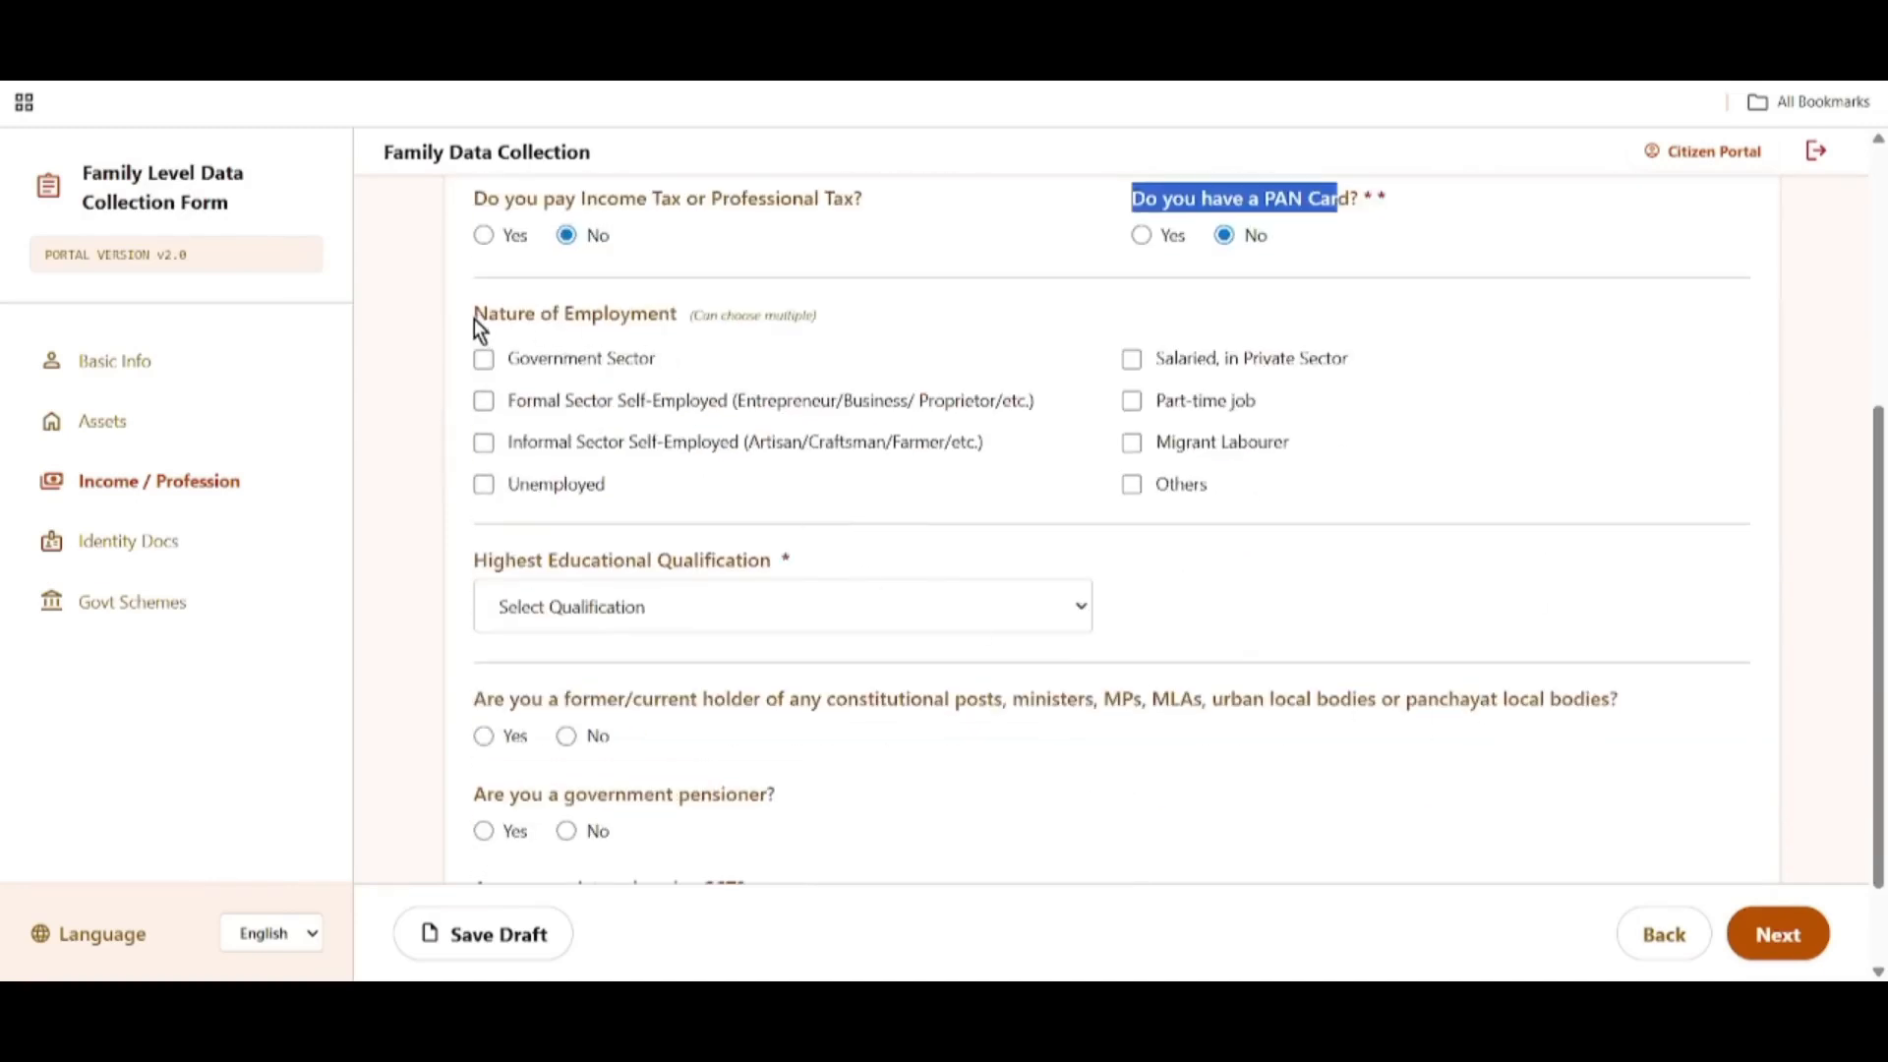
pyautogui.moveTo(474, 318); pyautogui.dragTo(697, 333)
pyautogui.click(973, 334)
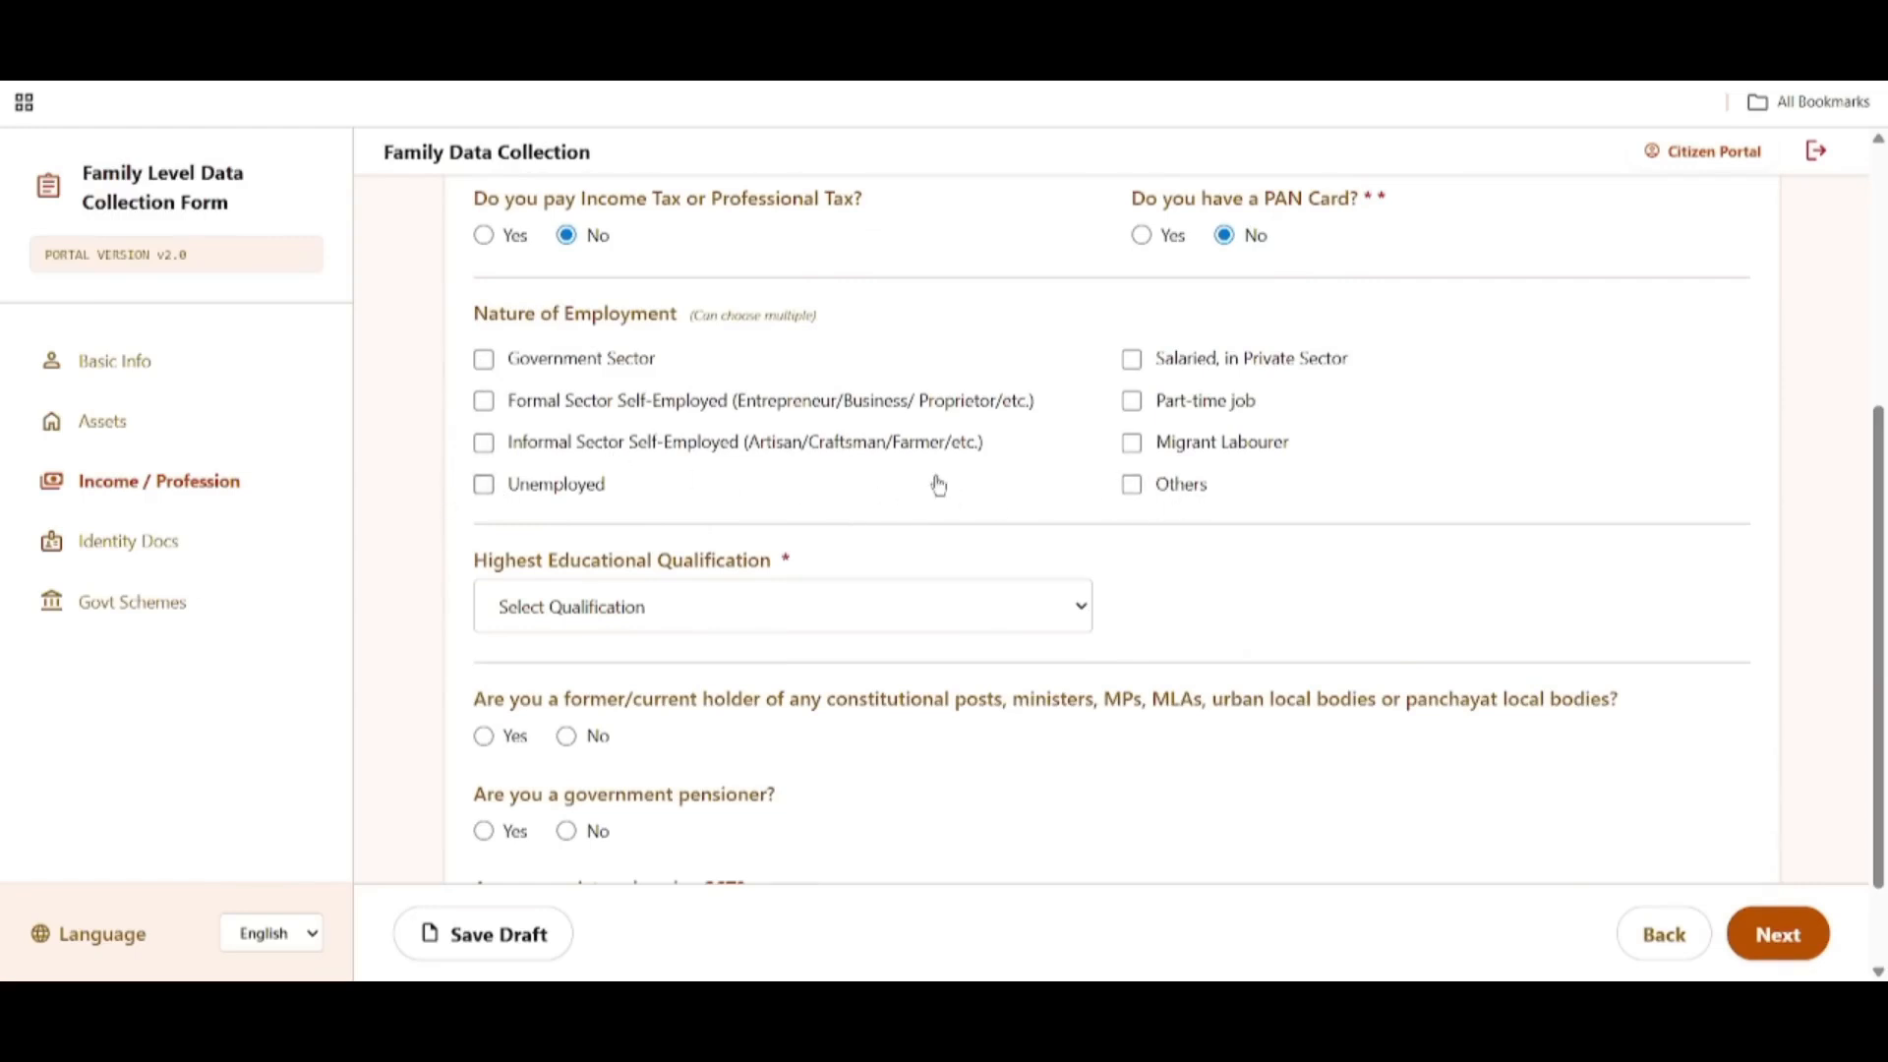
pyautogui.click(511, 492)
pyautogui.moveTo(476, 560); pyautogui.dragTo(737, 559)
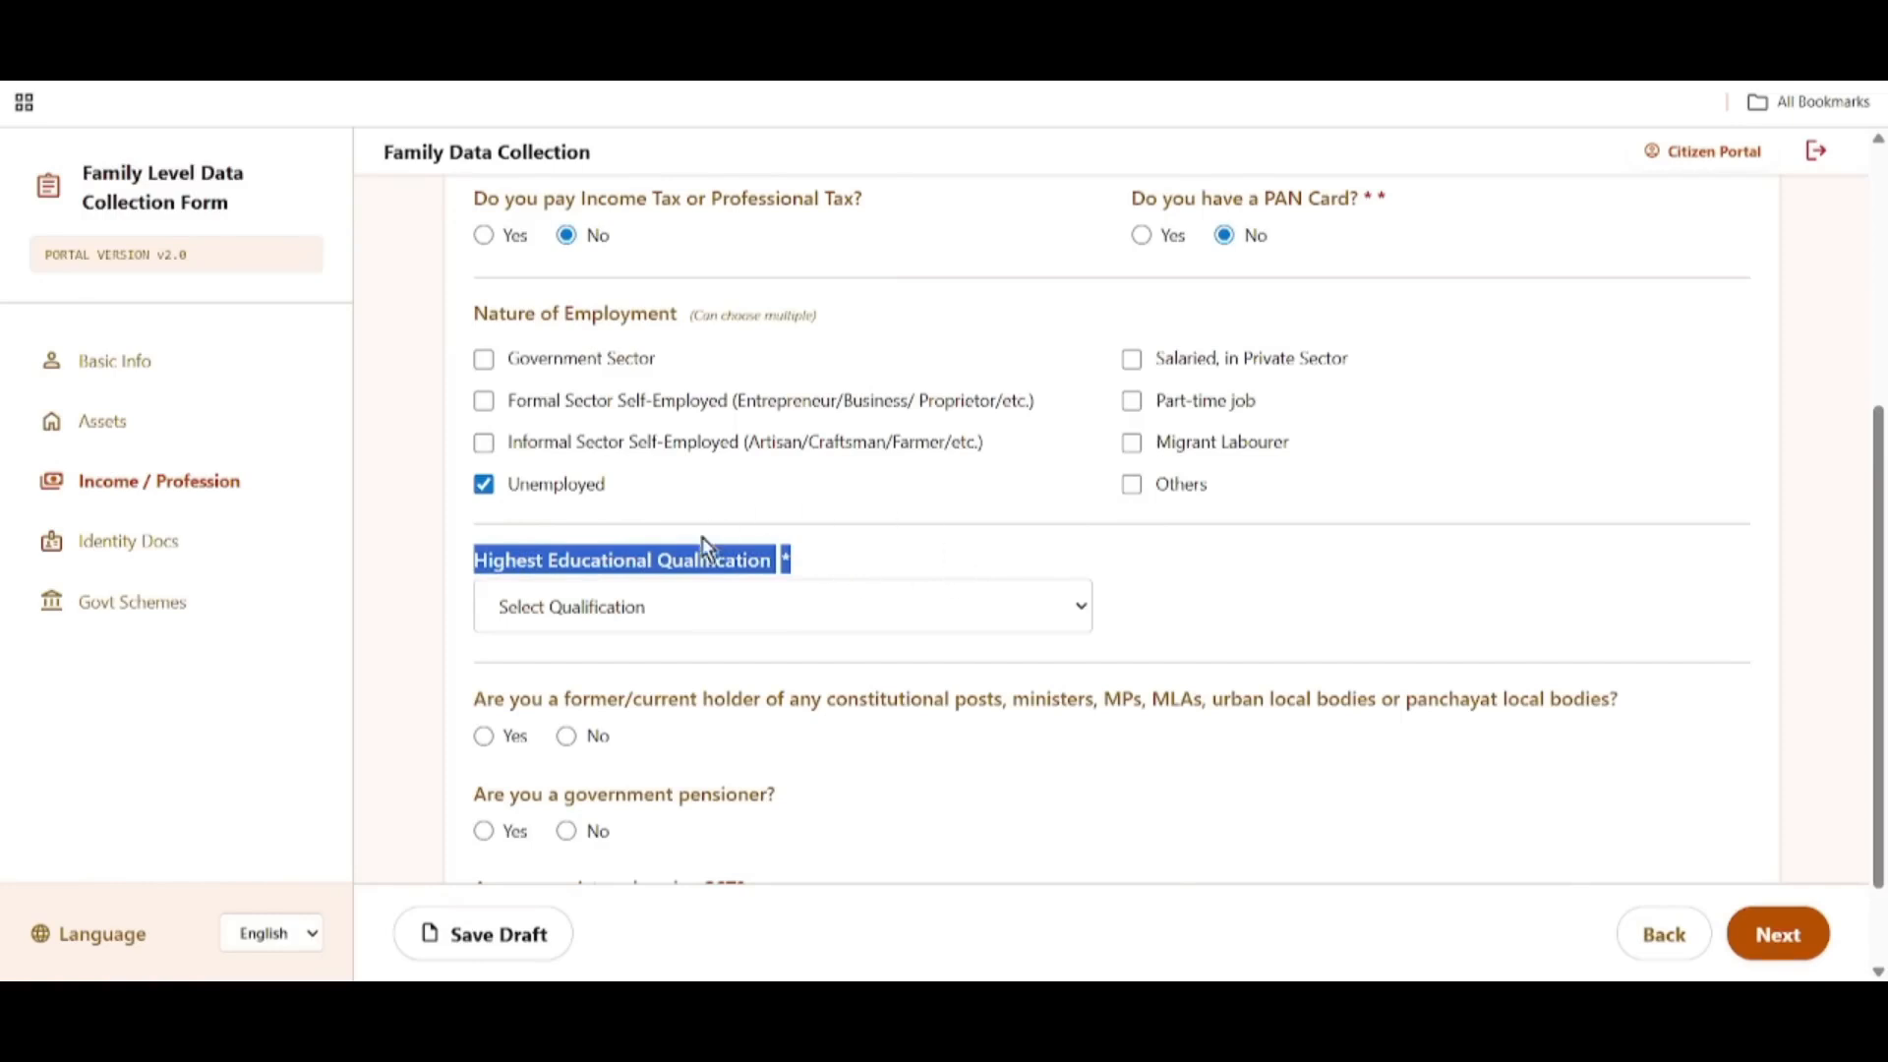
pyautogui.click(695, 605)
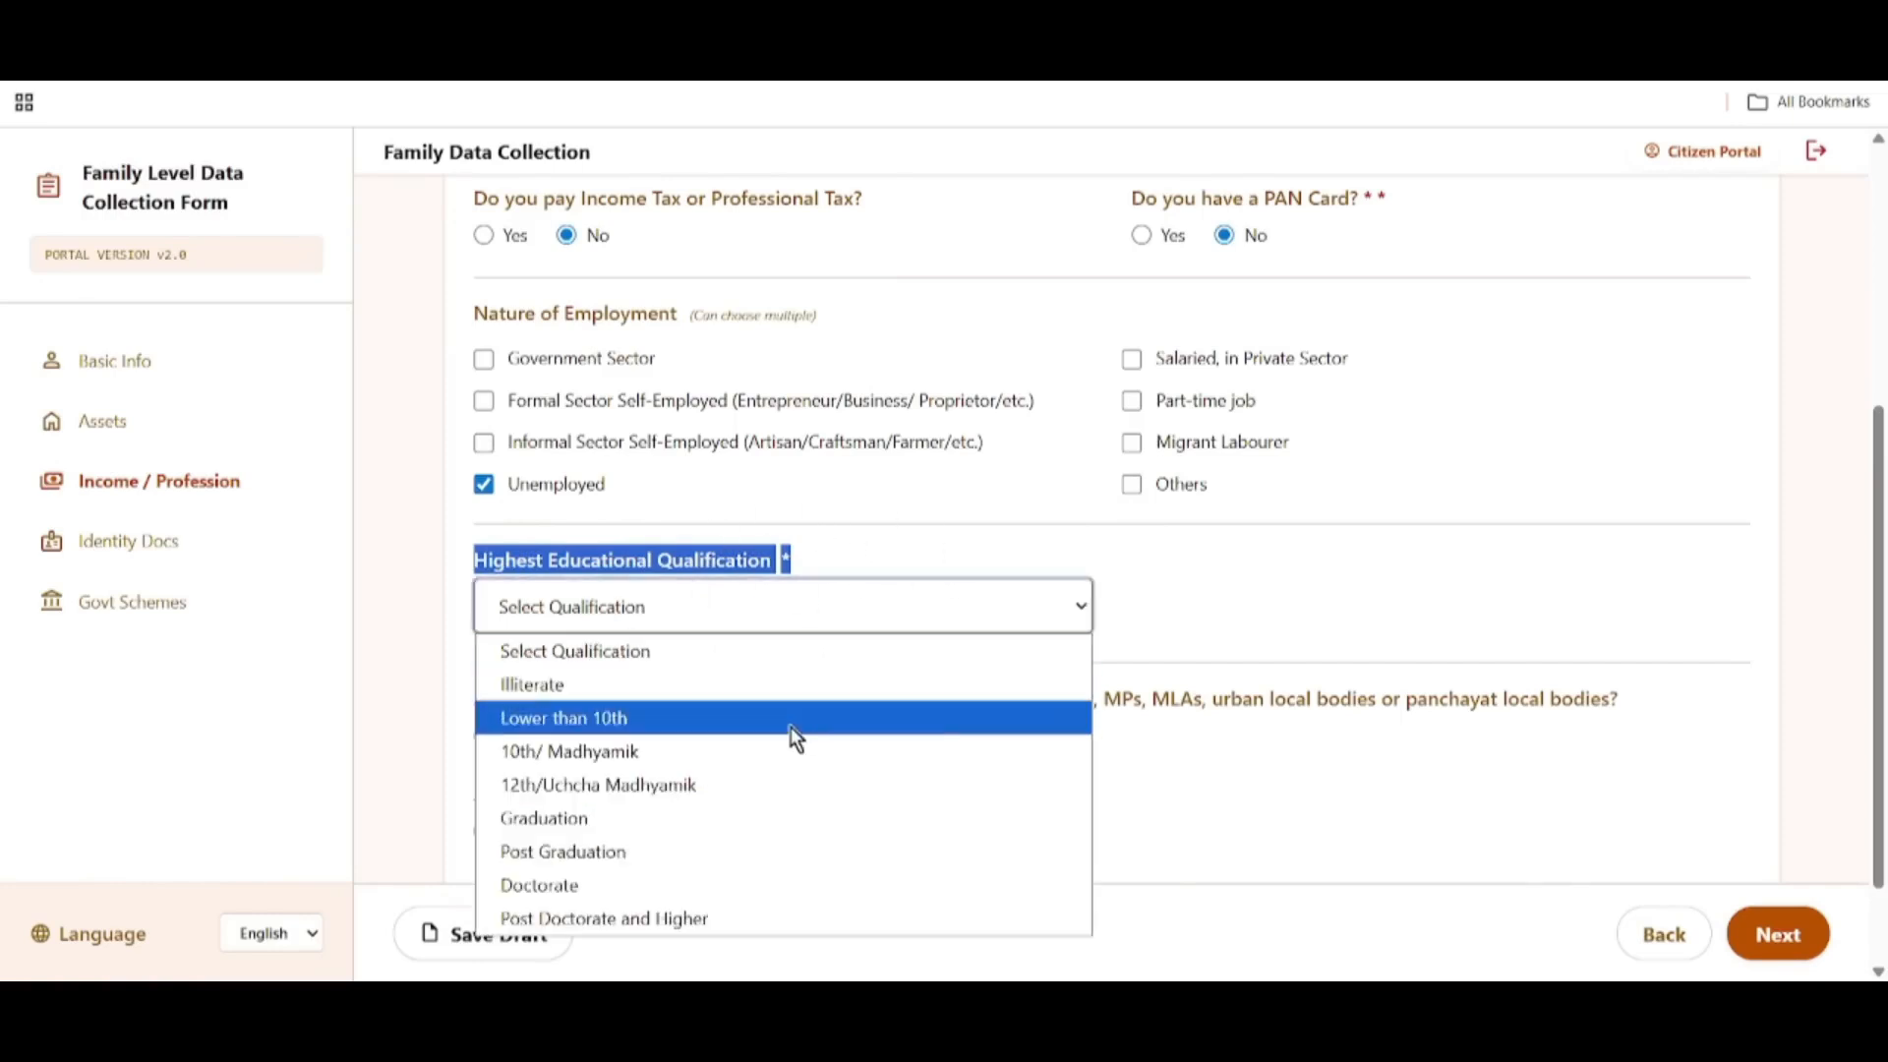
pyautogui.click(602, 726)
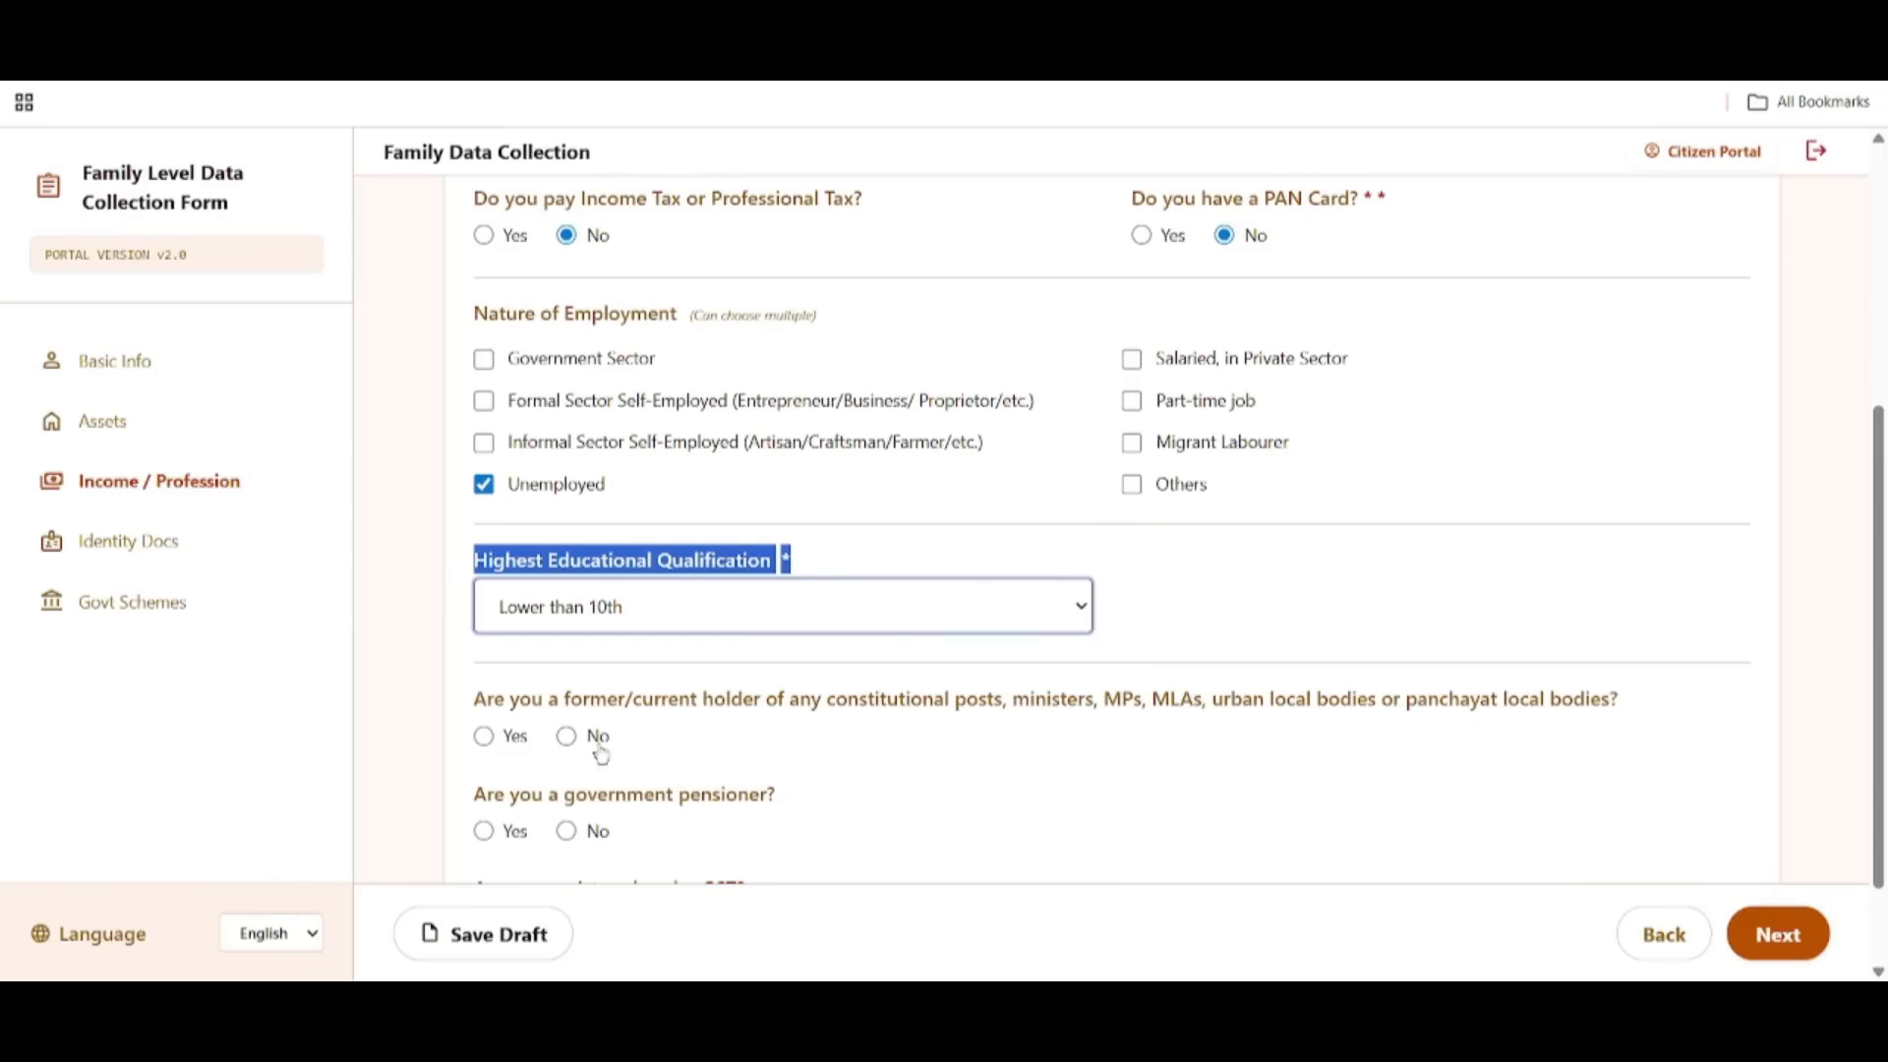
# Answer No to the government pensioner question, leave GST at No, and save the draft.
pyautogui.moveTo(531, 701); pyautogui.dragTo(891, 728)
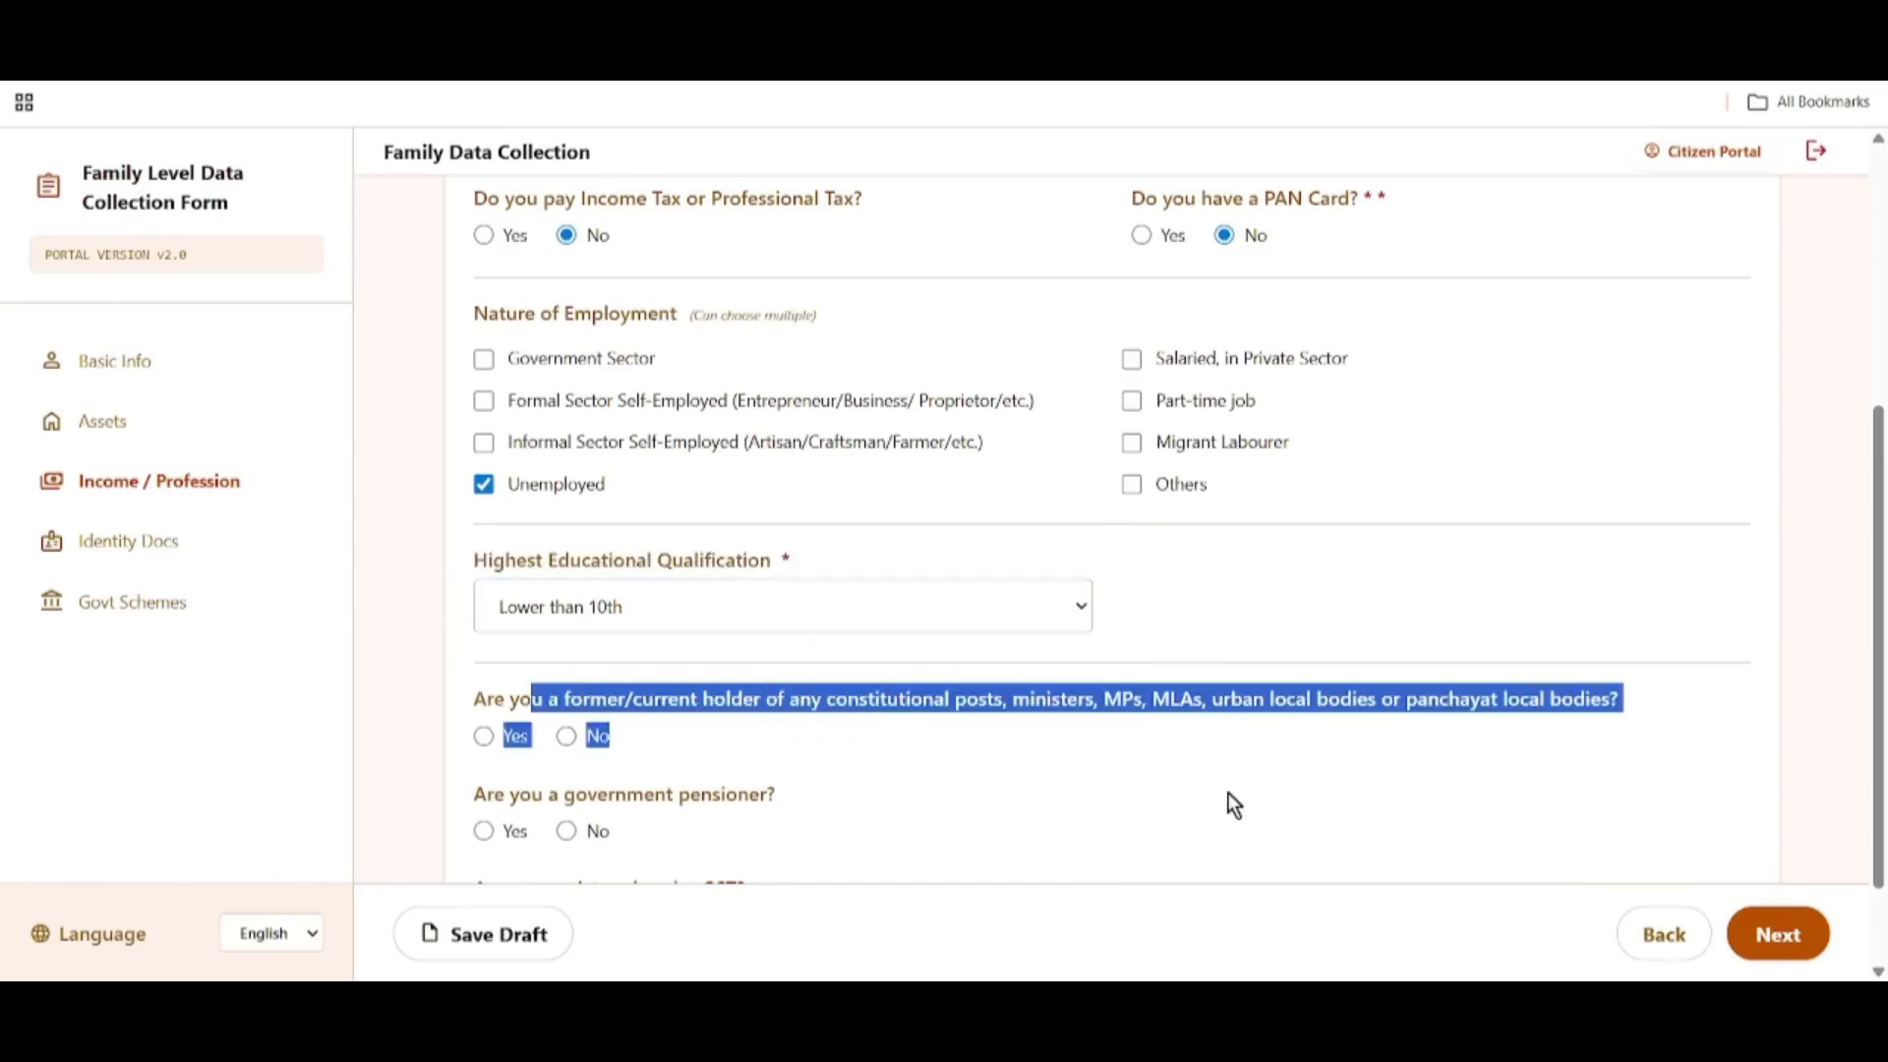
pyautogui.scroll(-1, 1313, 838)
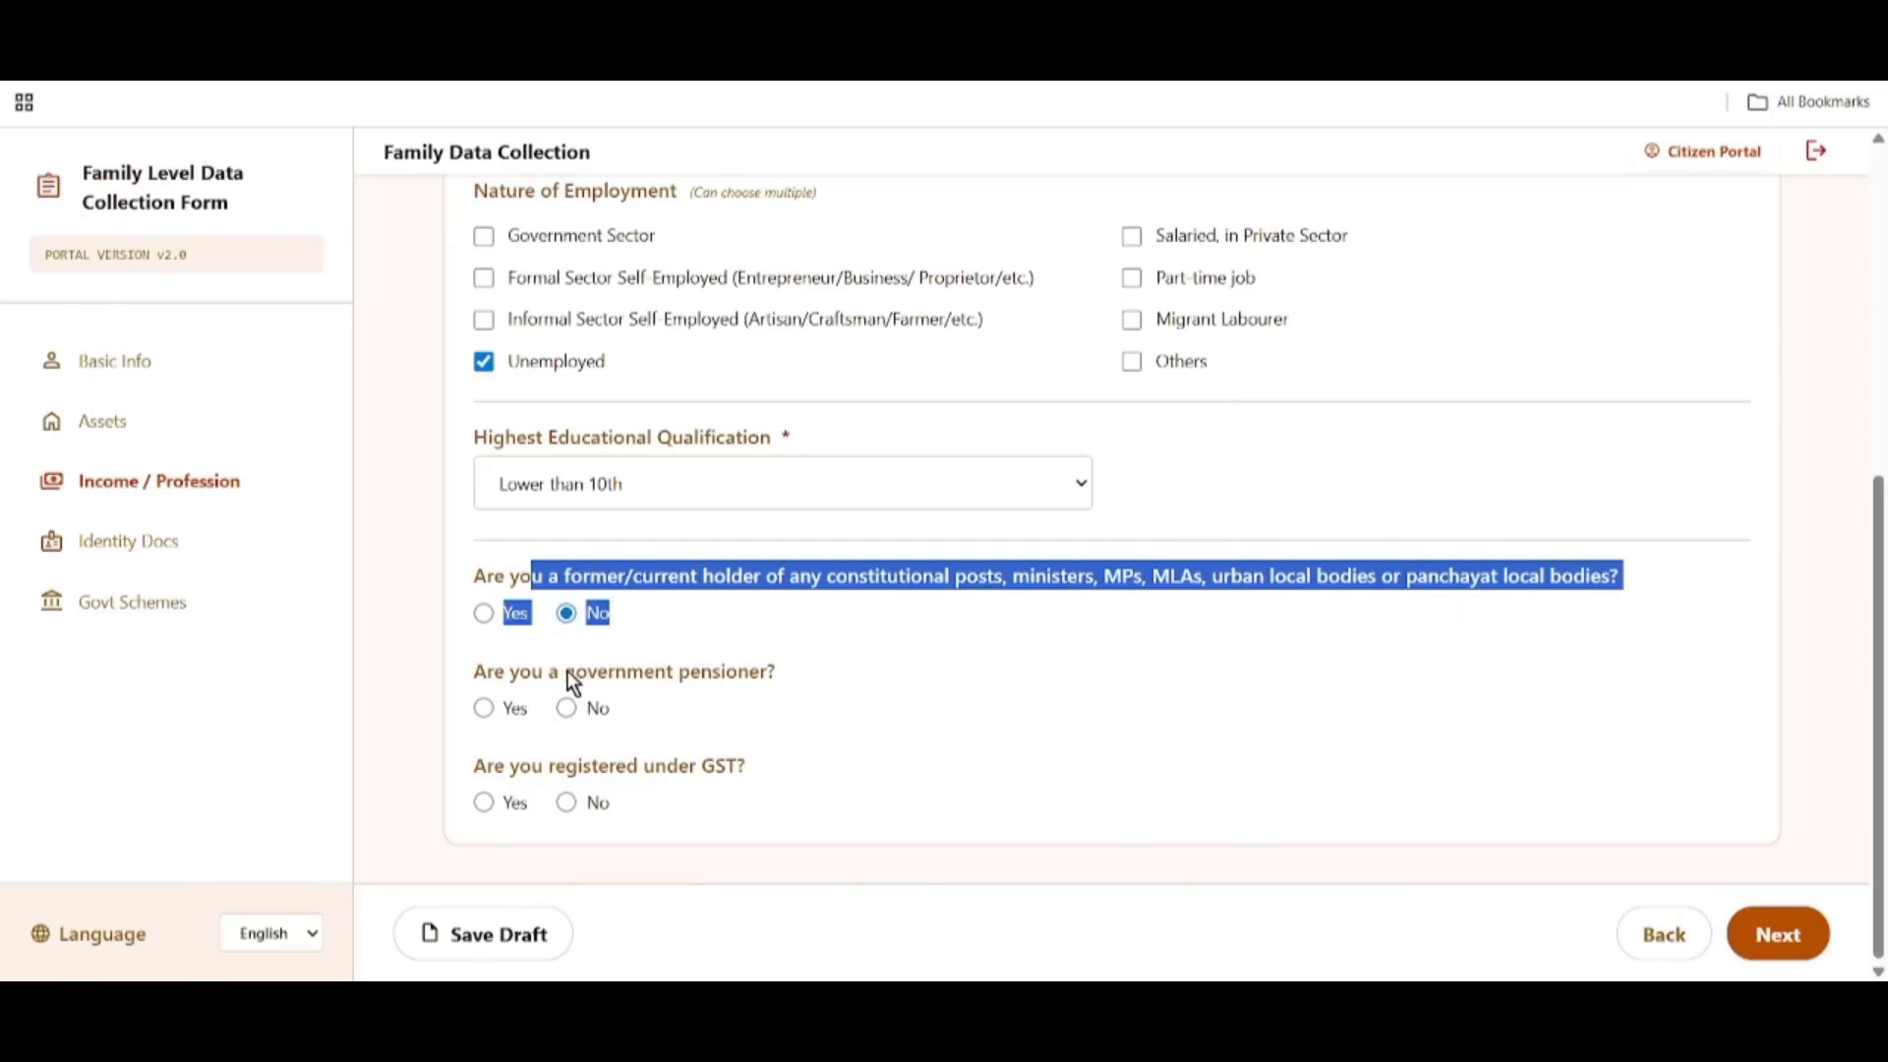
pyautogui.moveTo(572, 682); pyautogui.dragTo(739, 700)
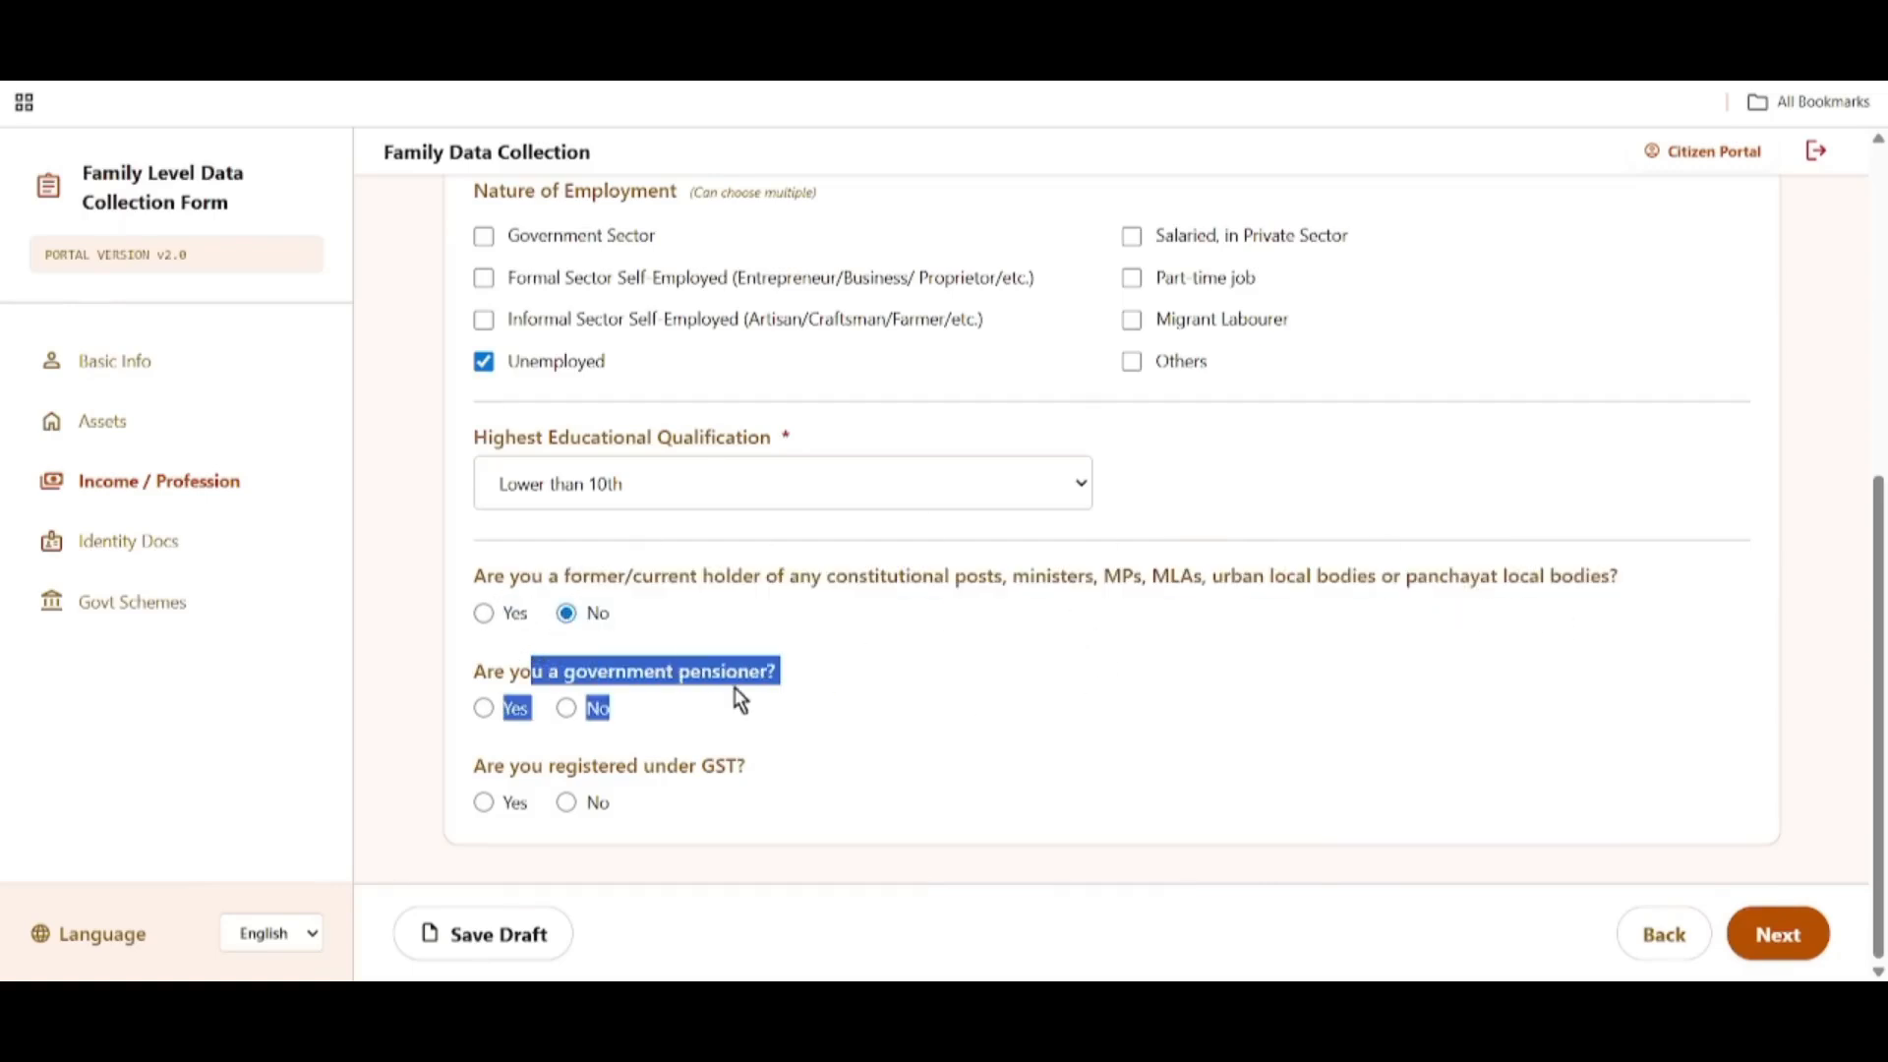
pyautogui.click(566, 708)
pyautogui.moveTo(519, 779); pyautogui.dragTo(777, 793)
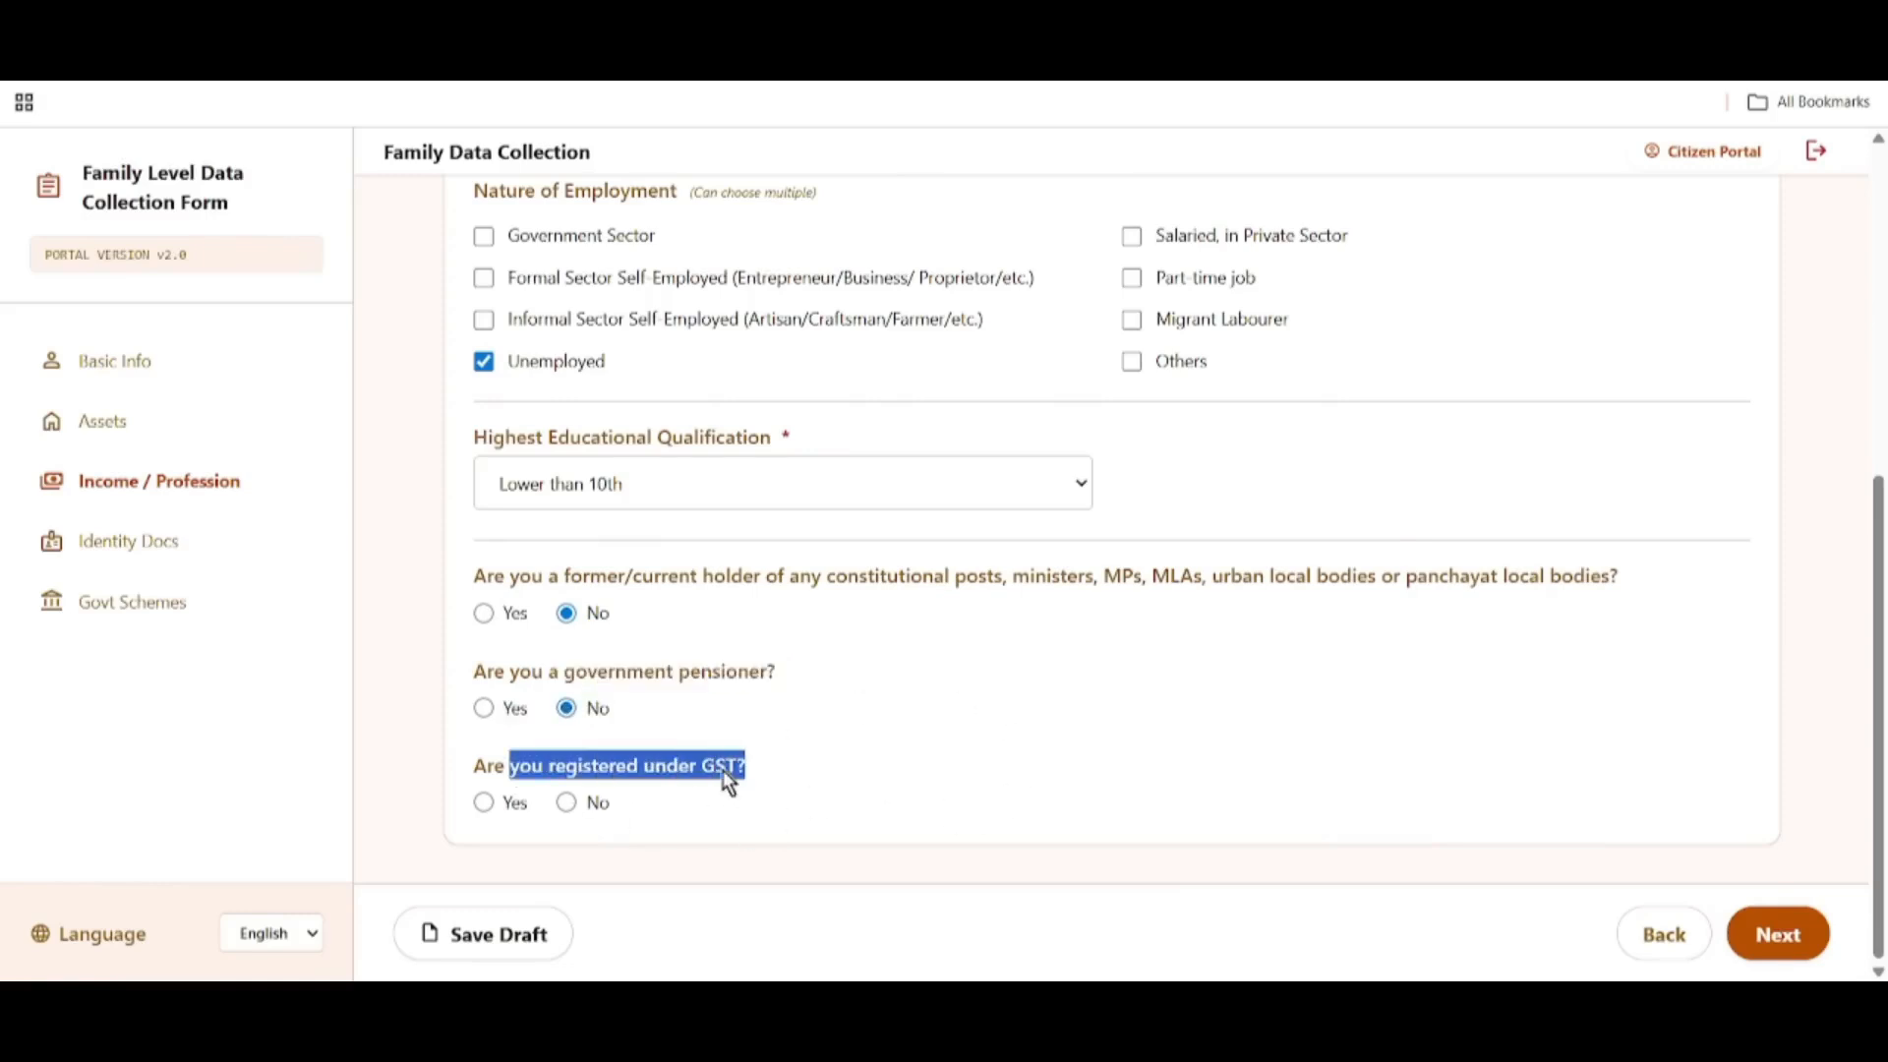
pyautogui.click(516, 934)
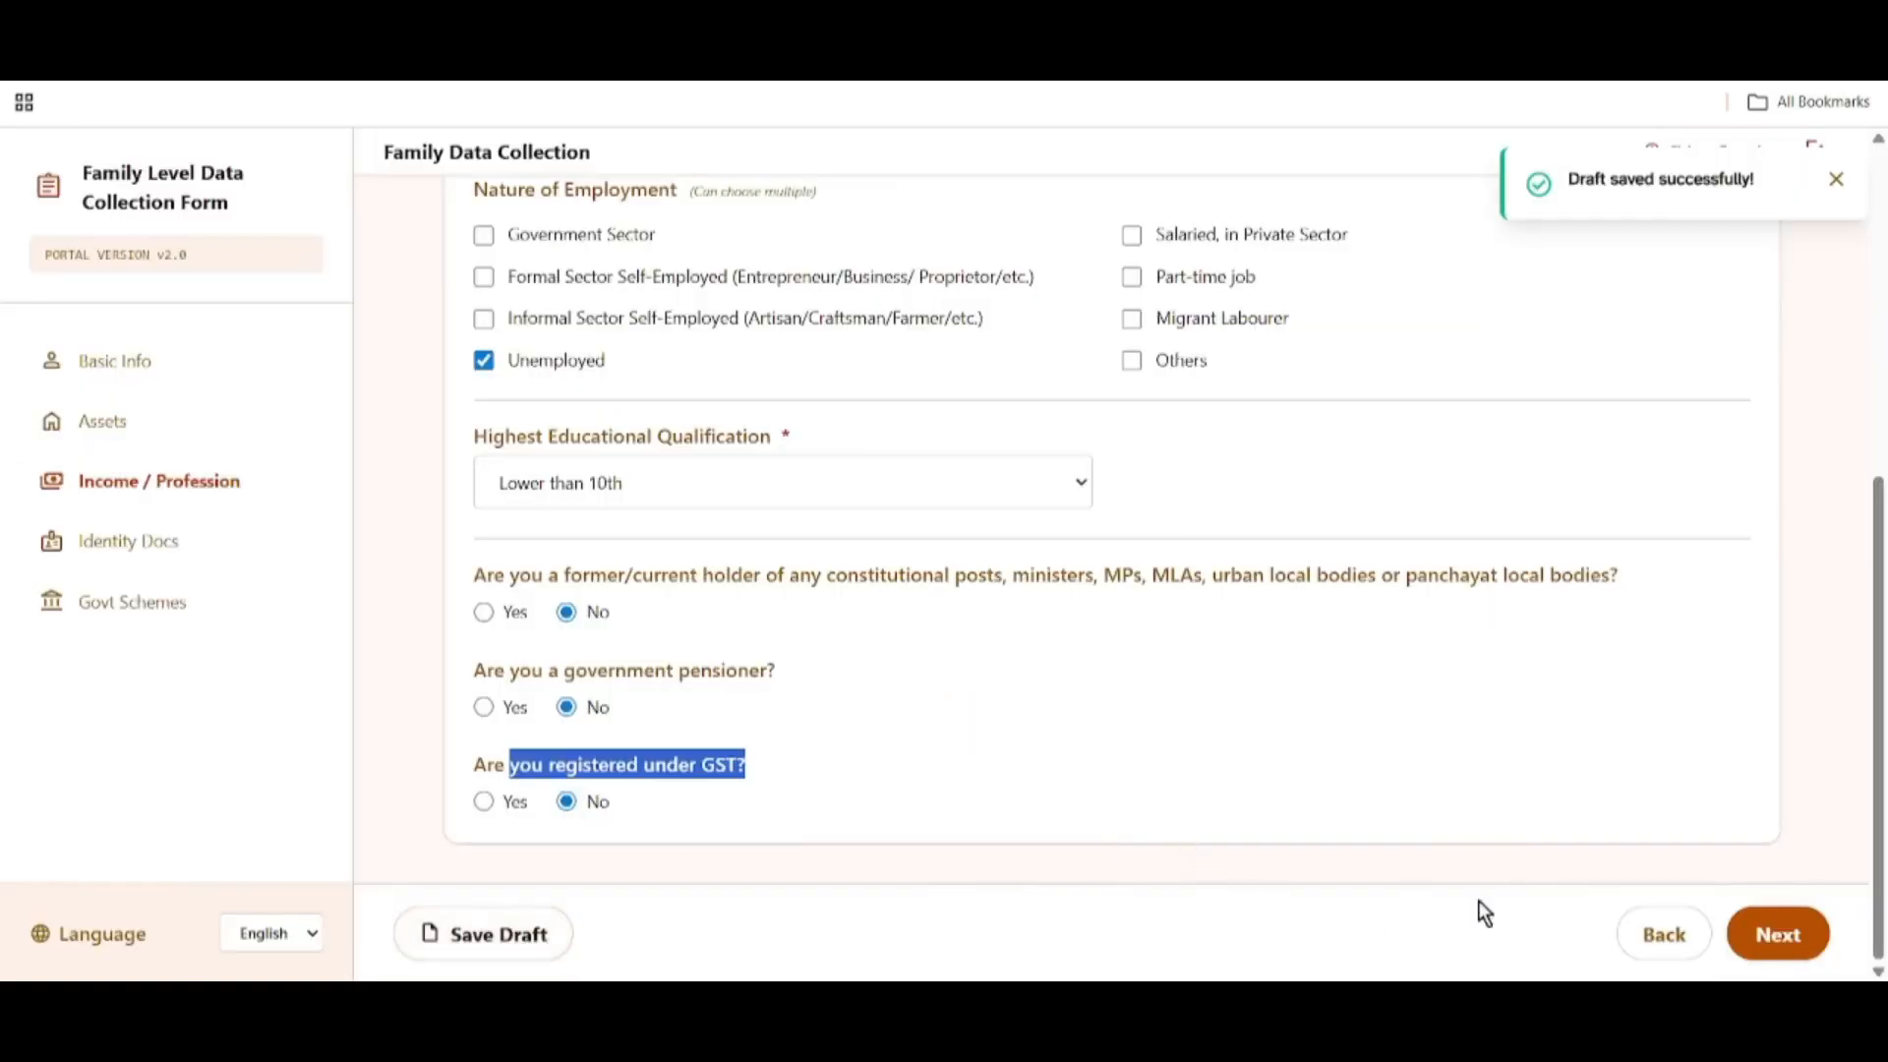
# Keep both the CAA application status and SIR 2026 tribunal status at Not Applicable.
pyautogui.click(1791, 940)
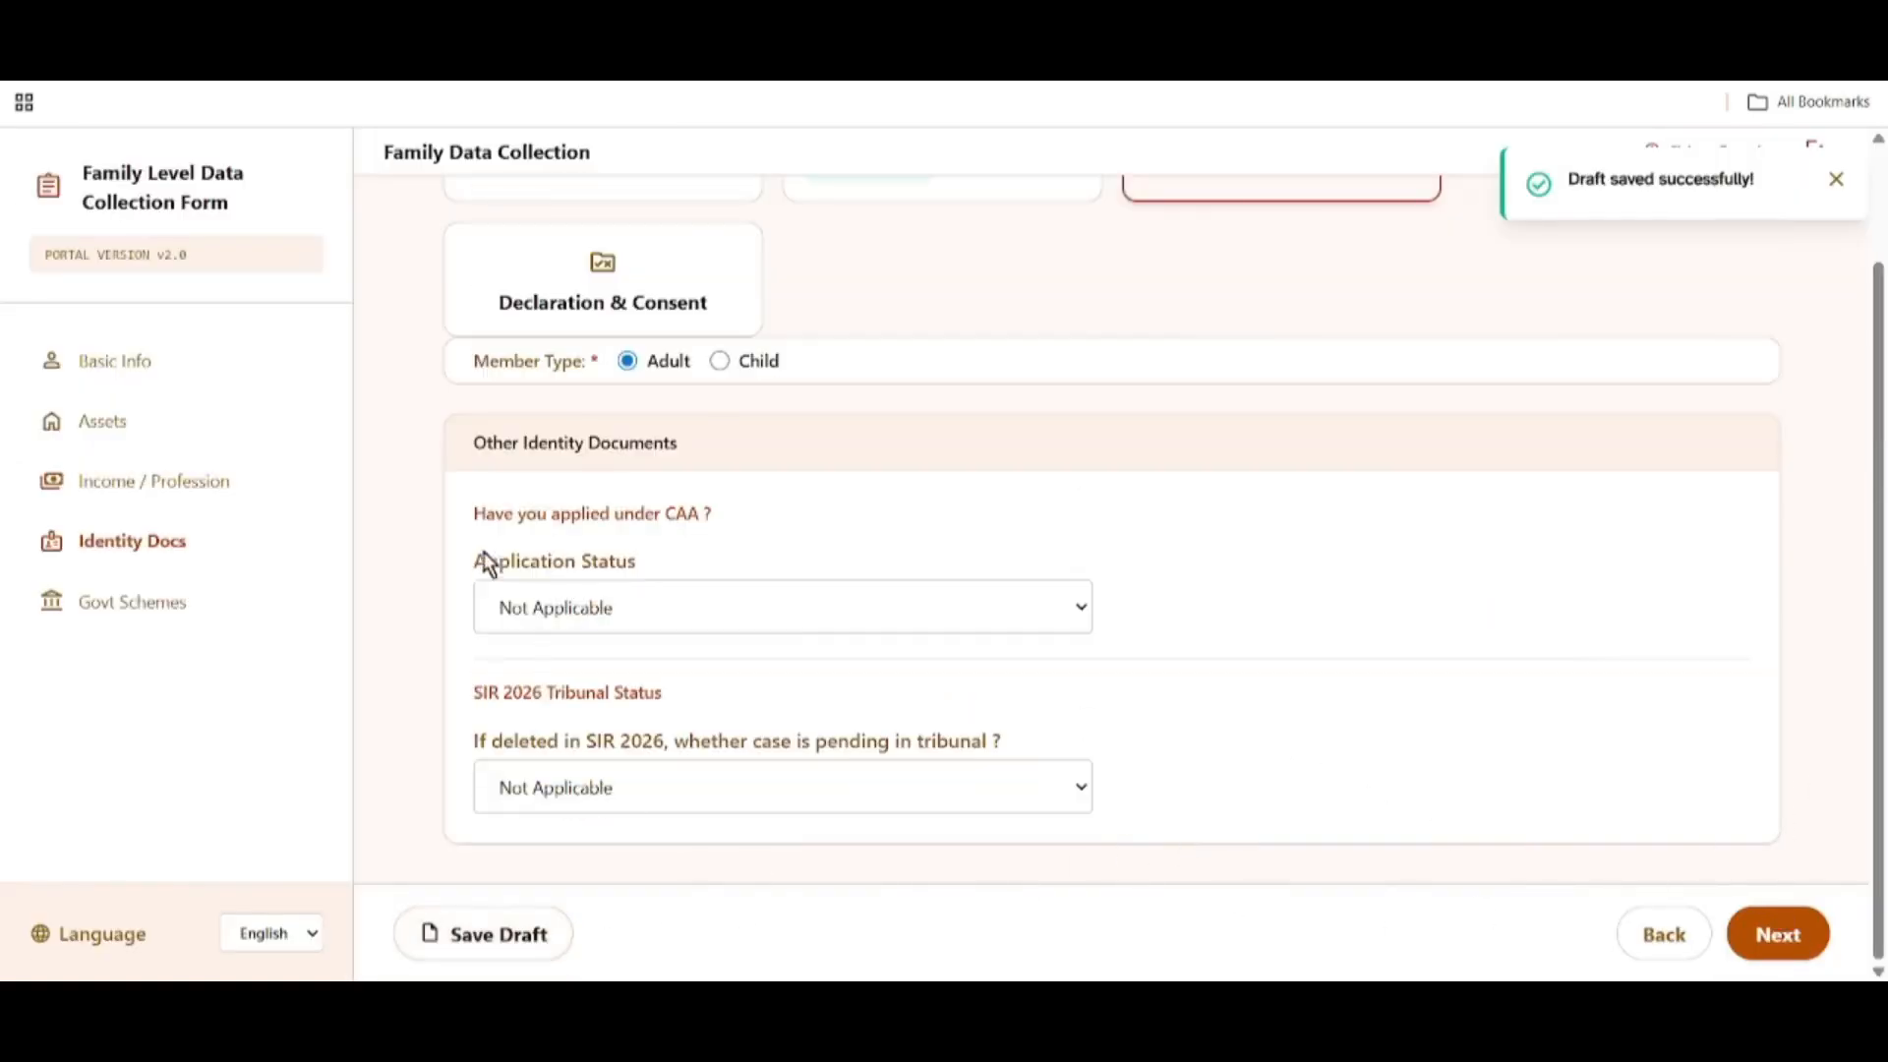
pyautogui.moveTo(494, 511); pyautogui.dragTo(743, 524)
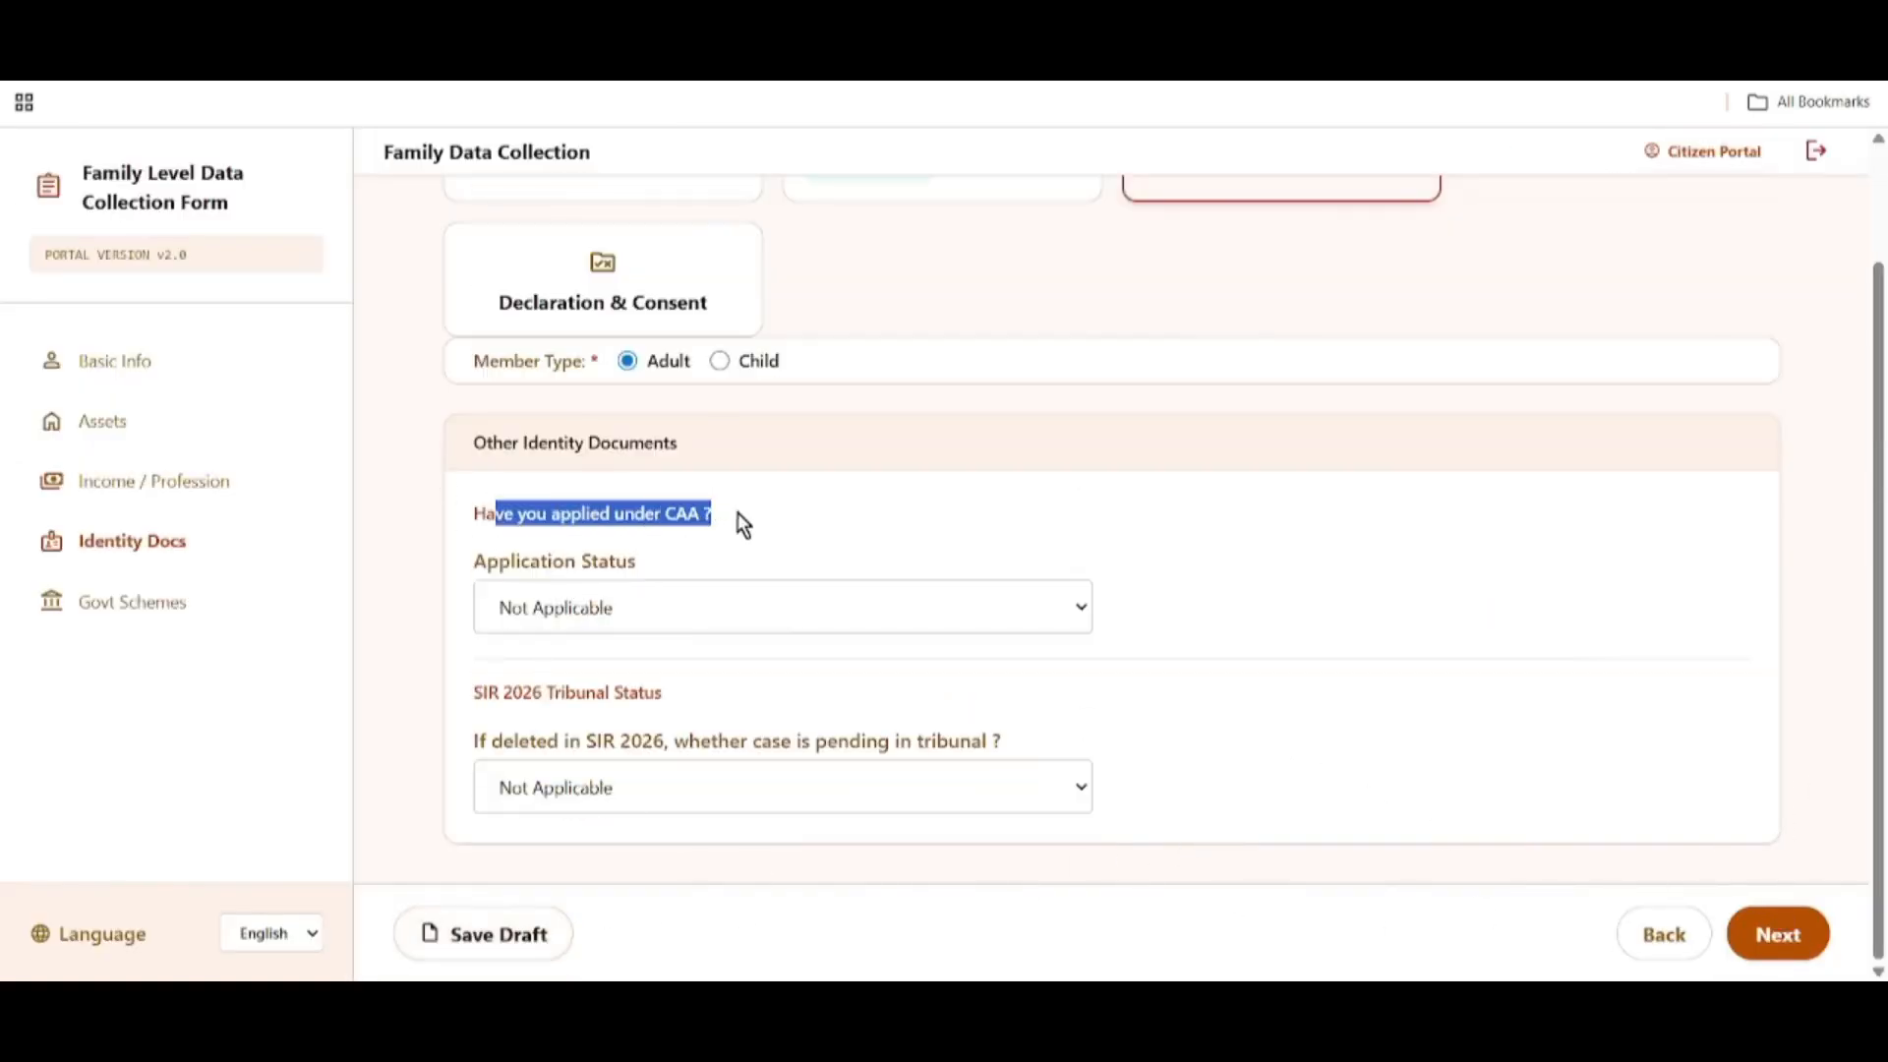
pyautogui.click(607, 607)
pyautogui.click(583, 658)
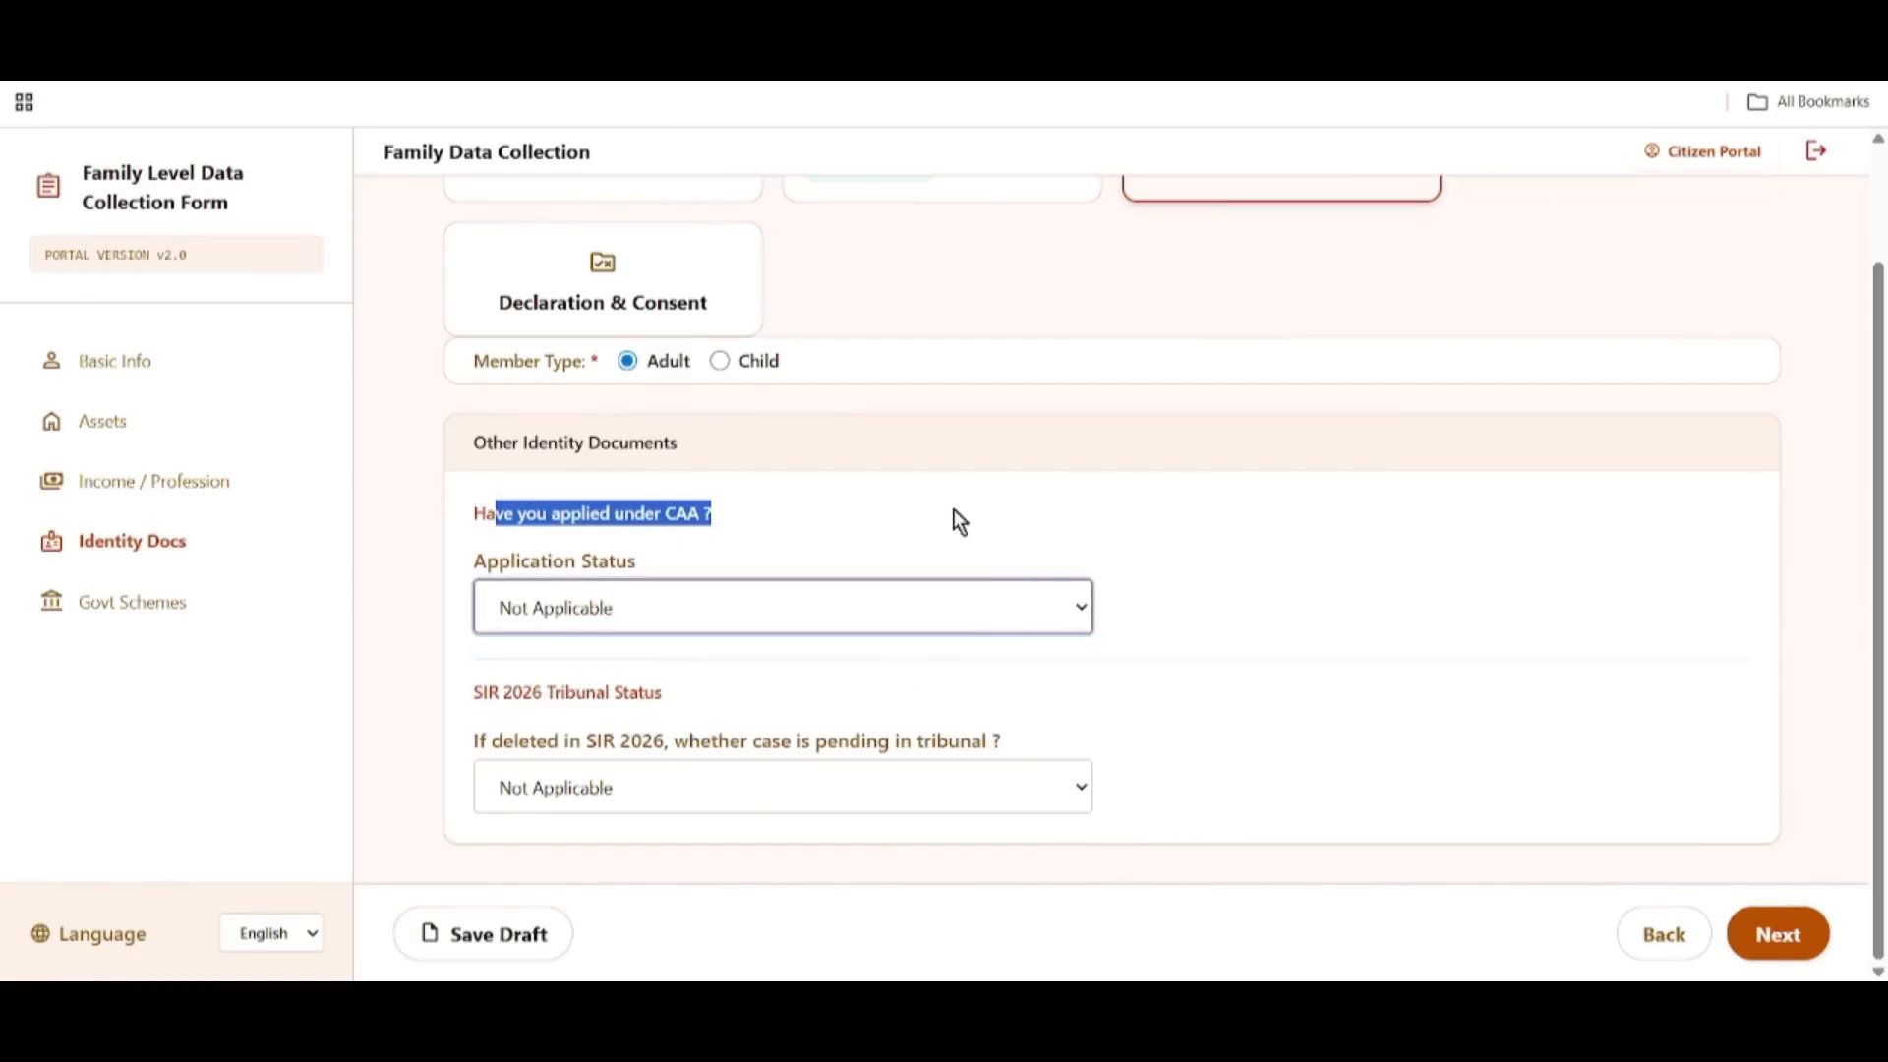
pyautogui.moveTo(457, 743); pyautogui.dragTo(624, 790)
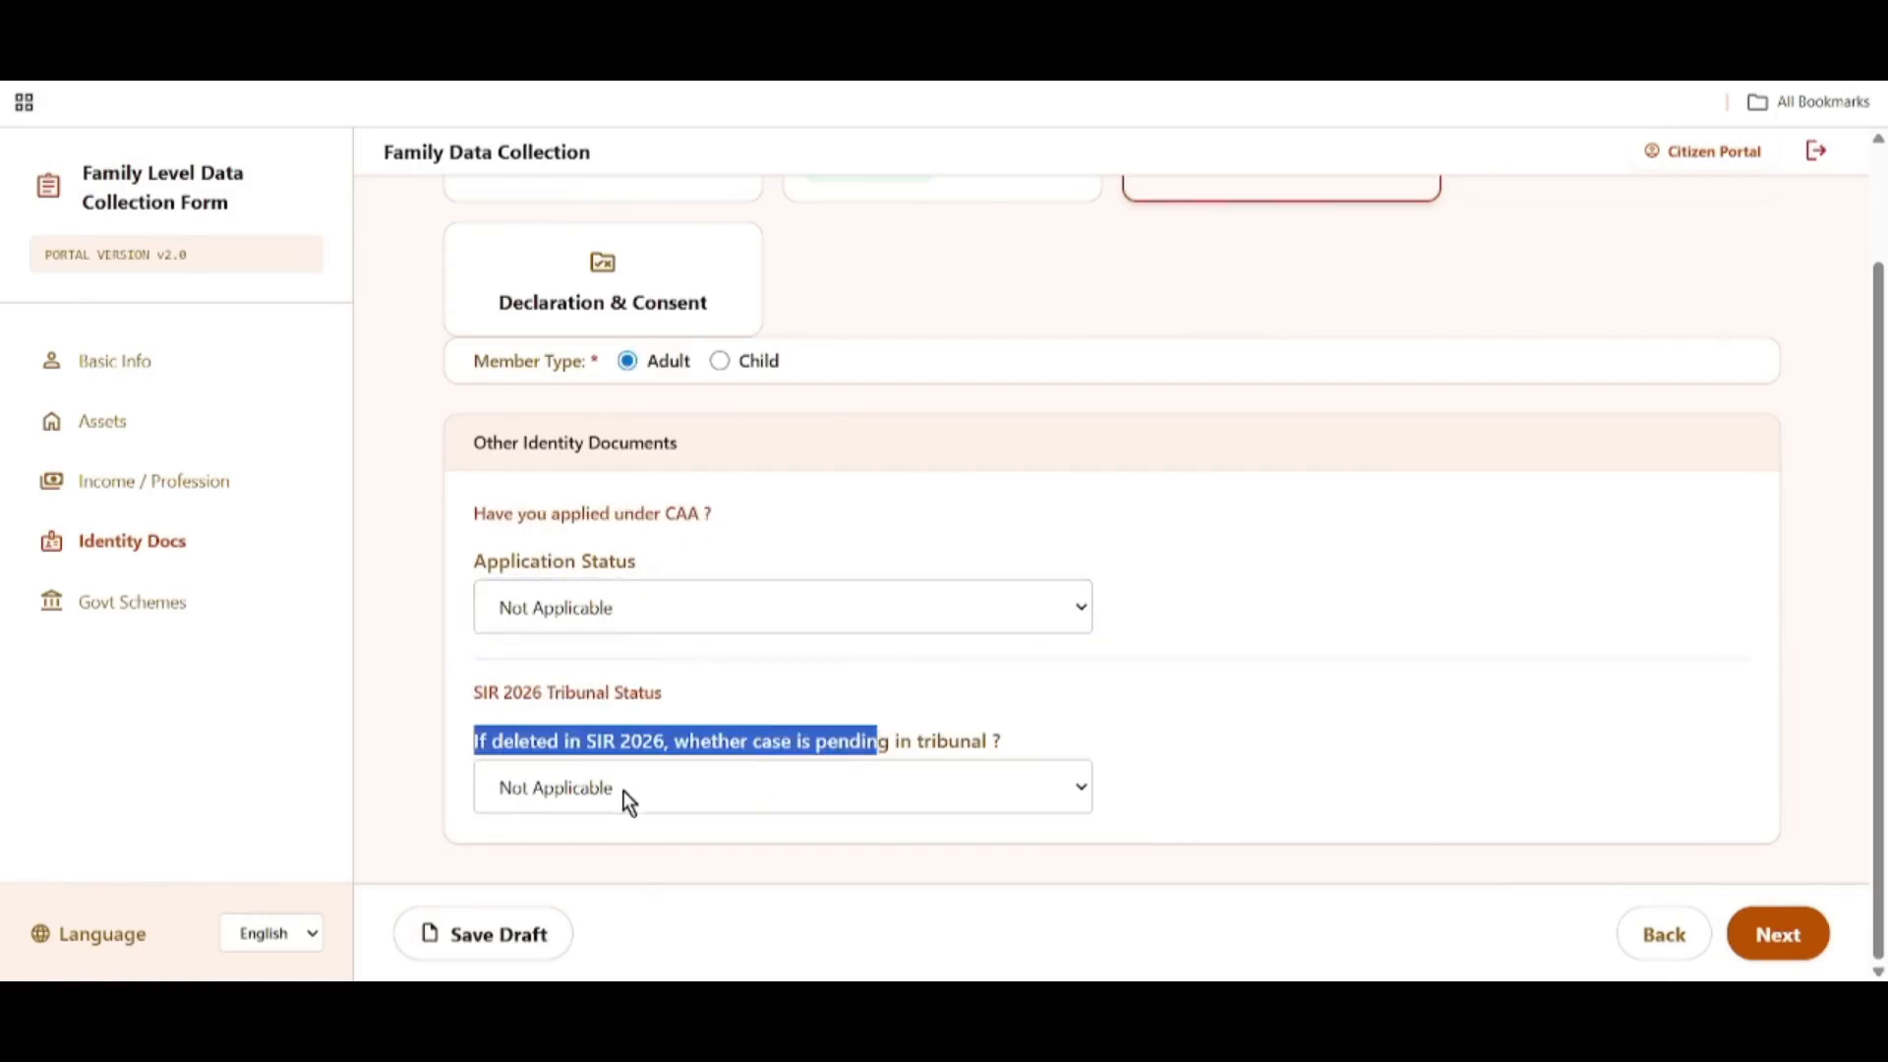
pyautogui.click(630, 794)
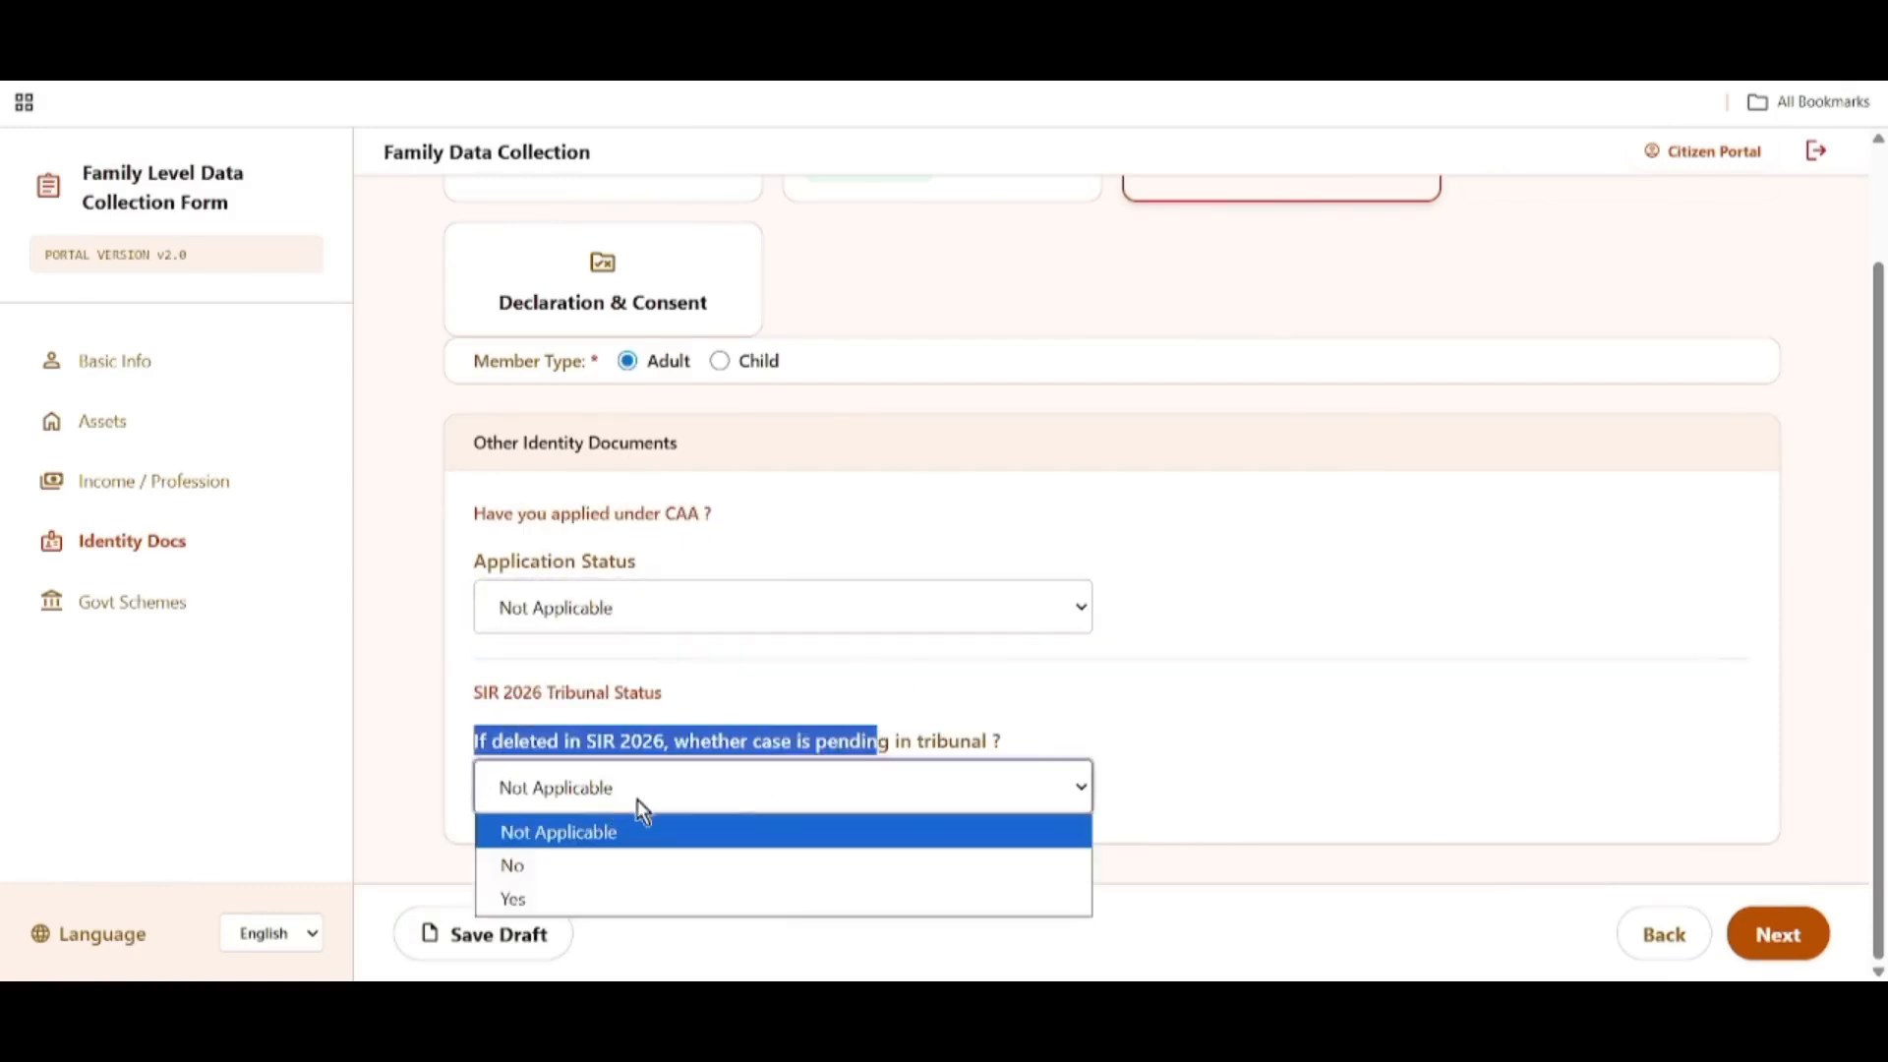
pyautogui.click(571, 847)
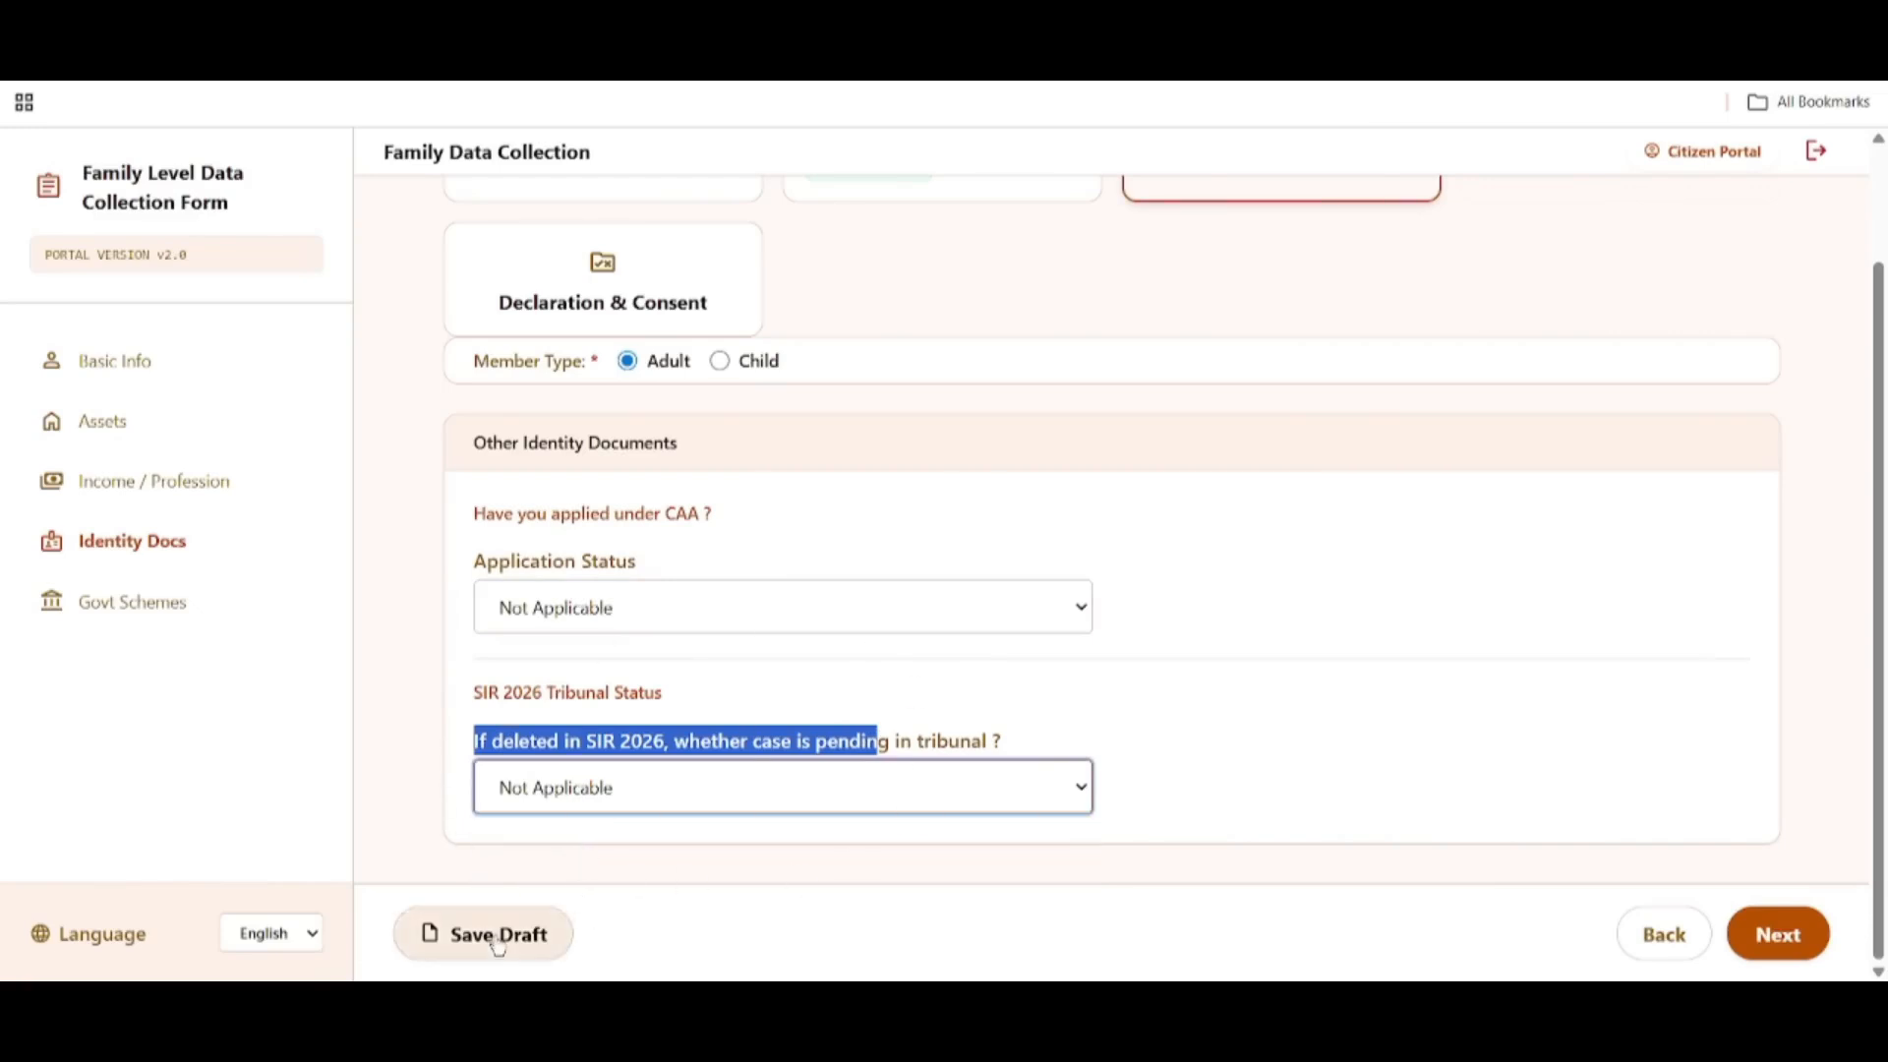
pyautogui.click(1755, 936)
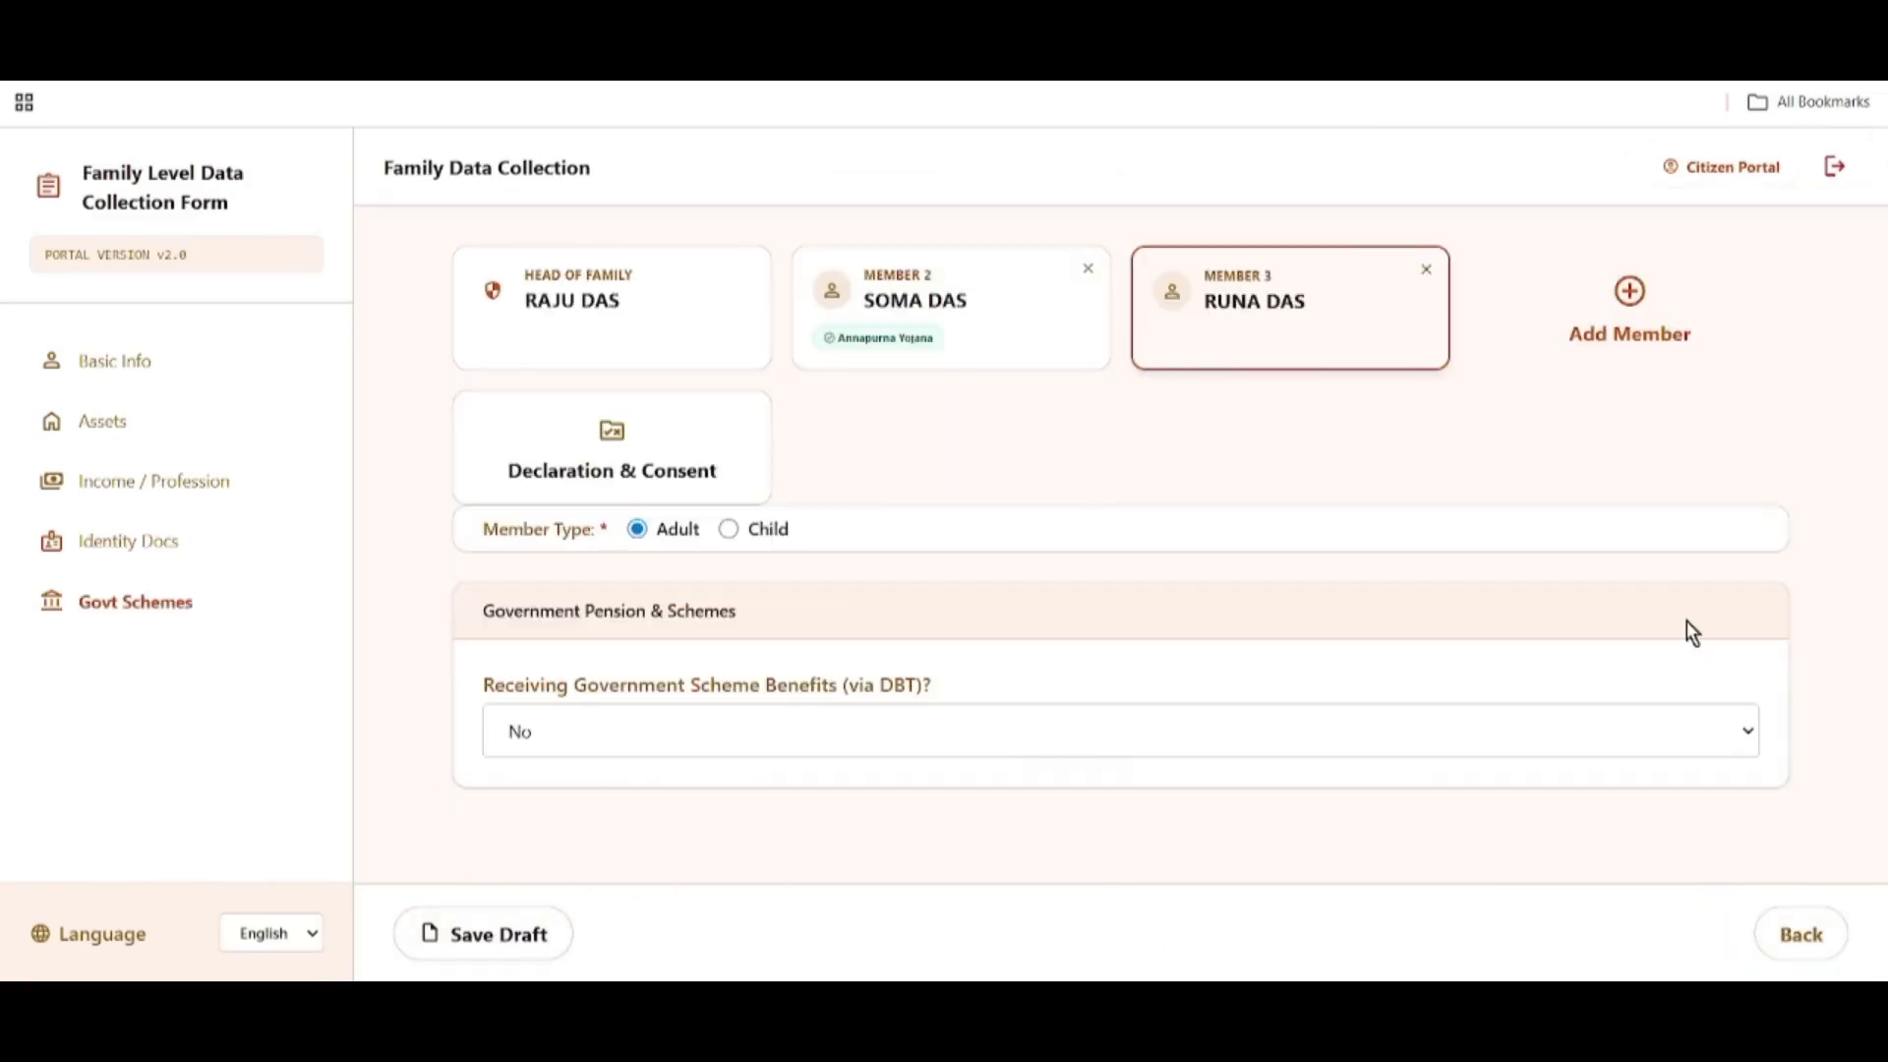
# Answer Yes to DBT benefits and choose Kanyashree Prakalpa as Scheme 1.
pyautogui.moveTo(481, 676); pyautogui.dragTo(925, 702)
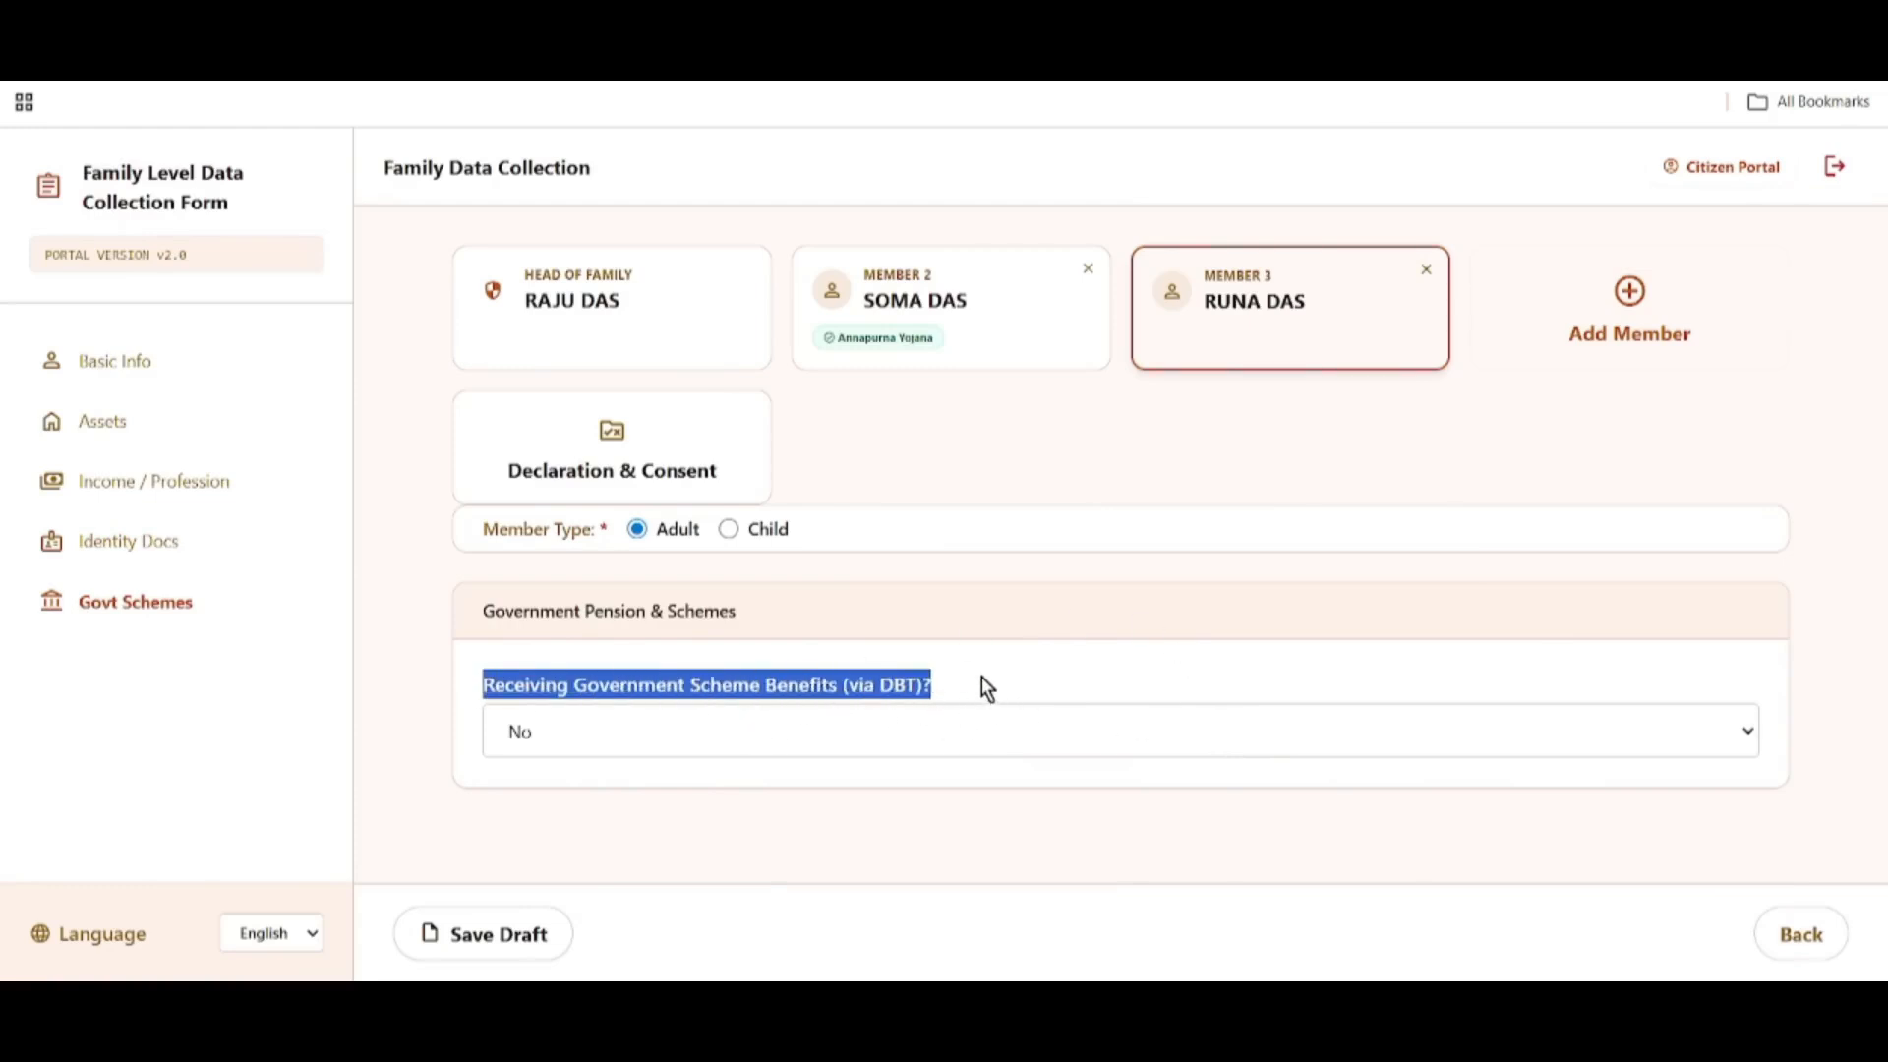
pyautogui.click(634, 739)
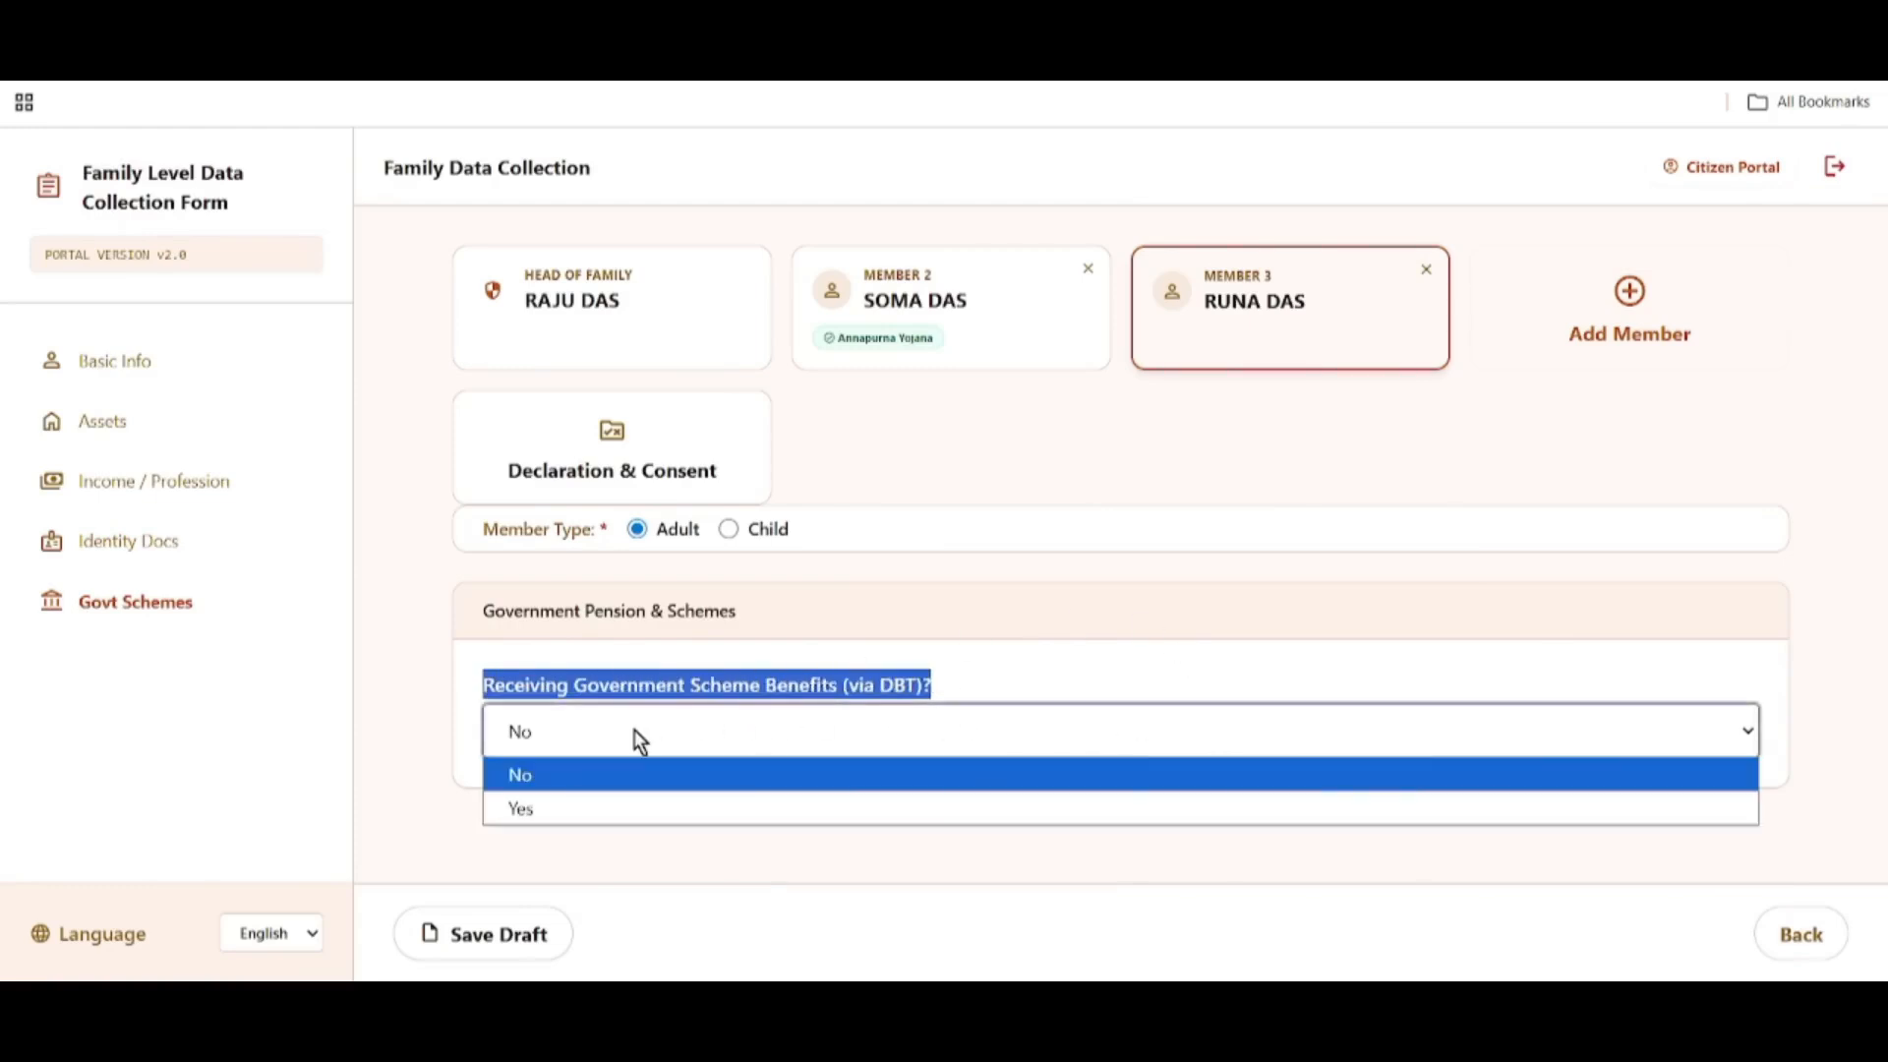
pyautogui.click(629, 815)
pyautogui.scroll(-2, 994, 740)
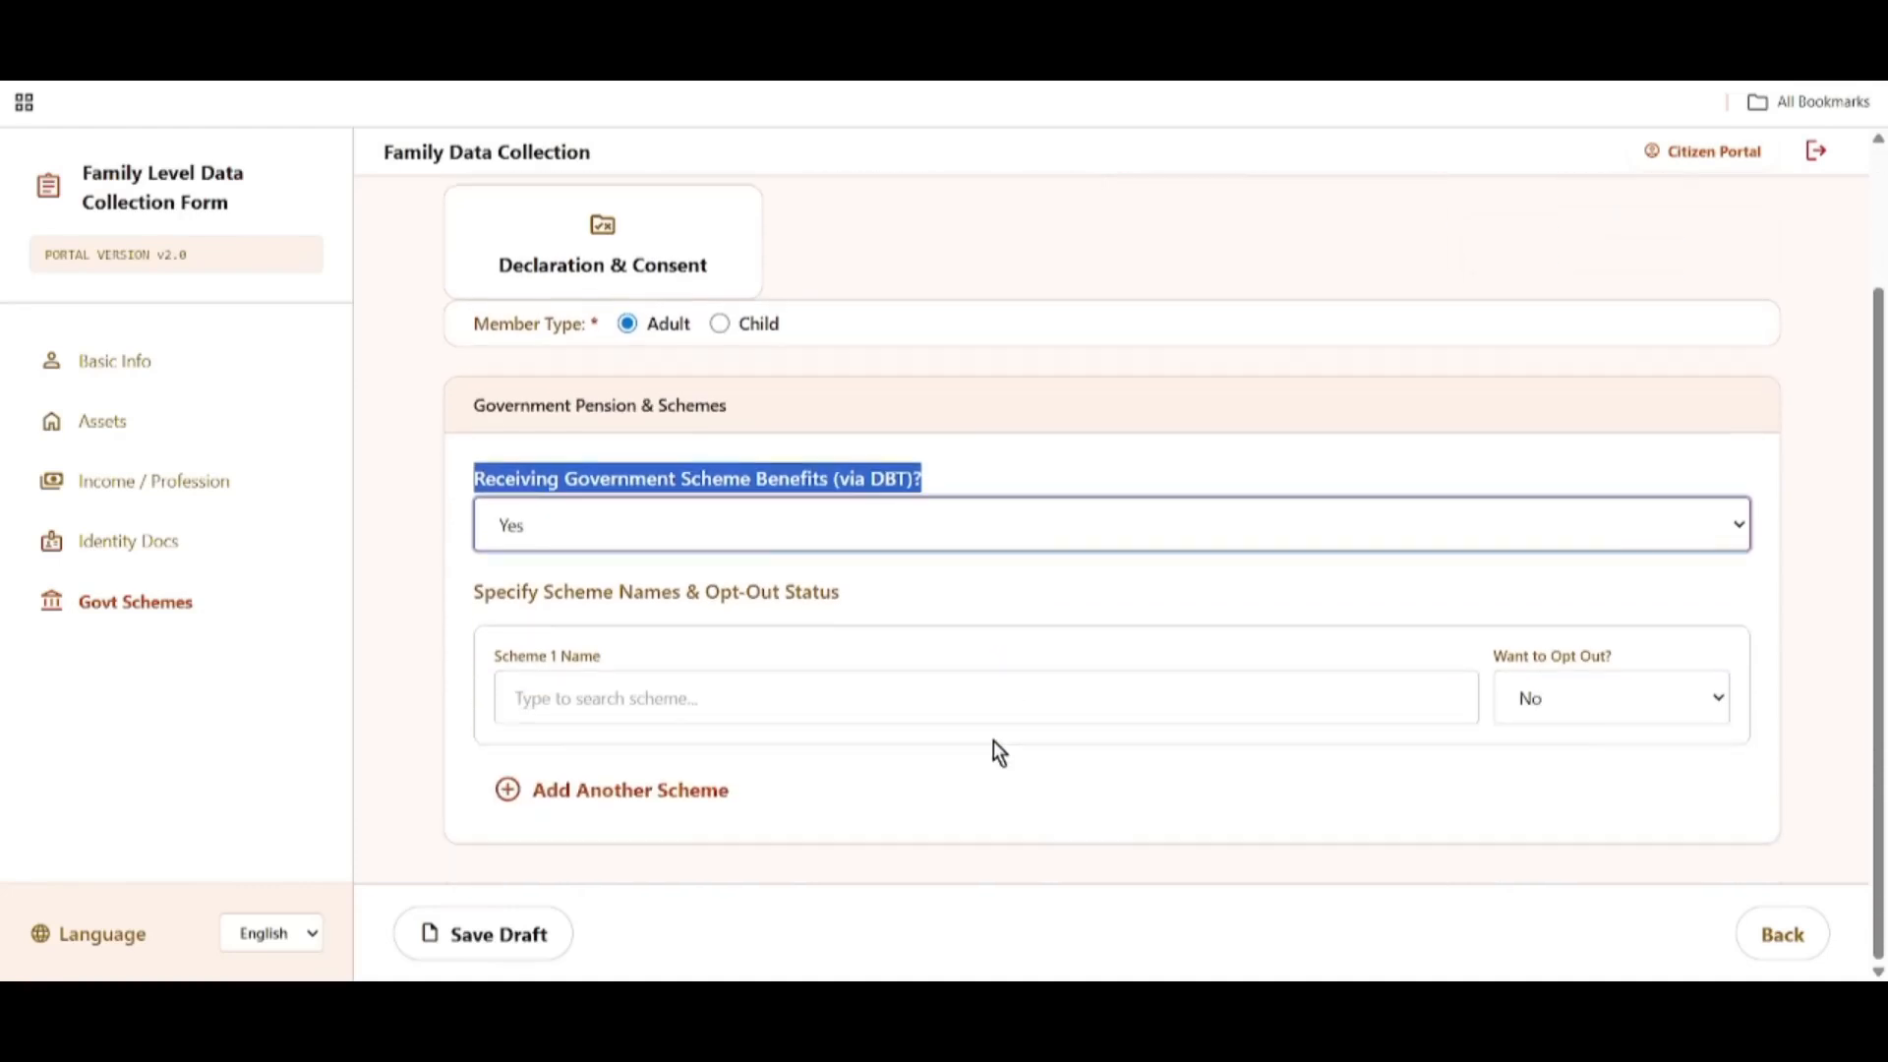
pyautogui.click(610, 696)
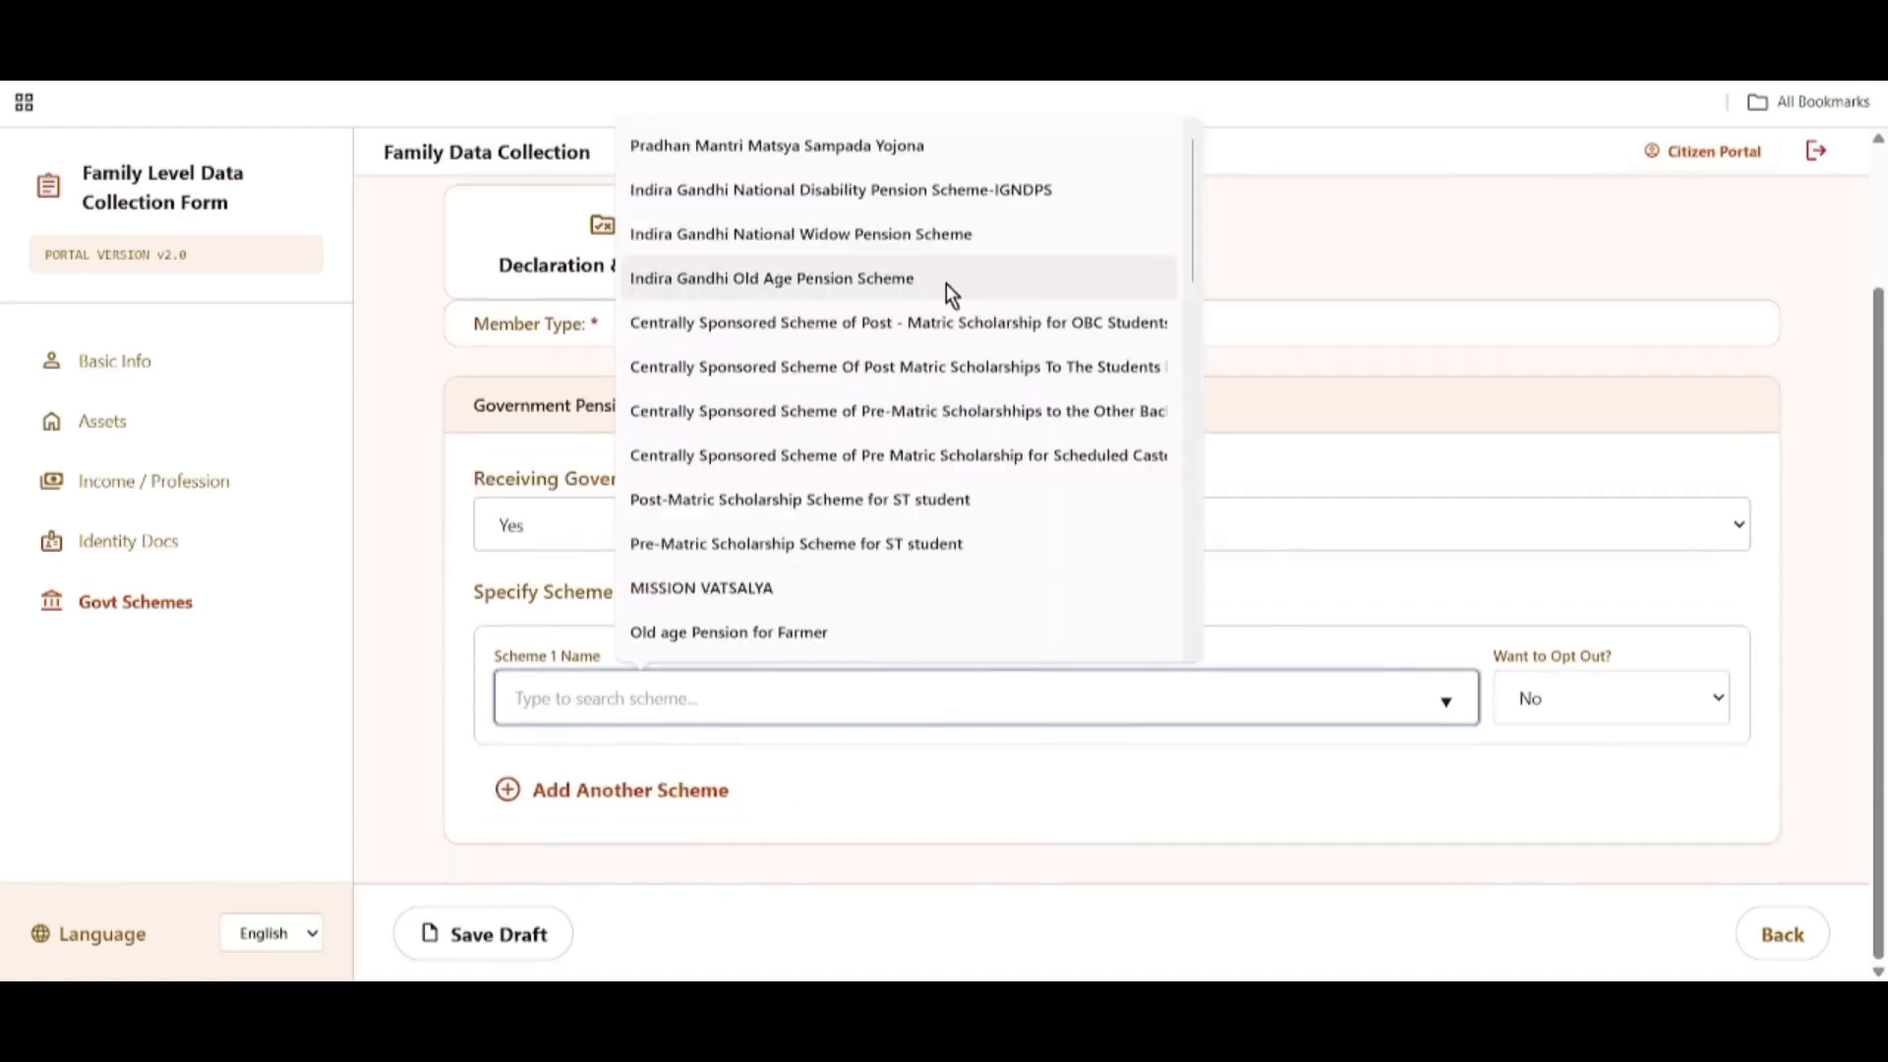
pyautogui.scroll(-5, 821, 543)
pyautogui.scroll(-5, 825, 553)
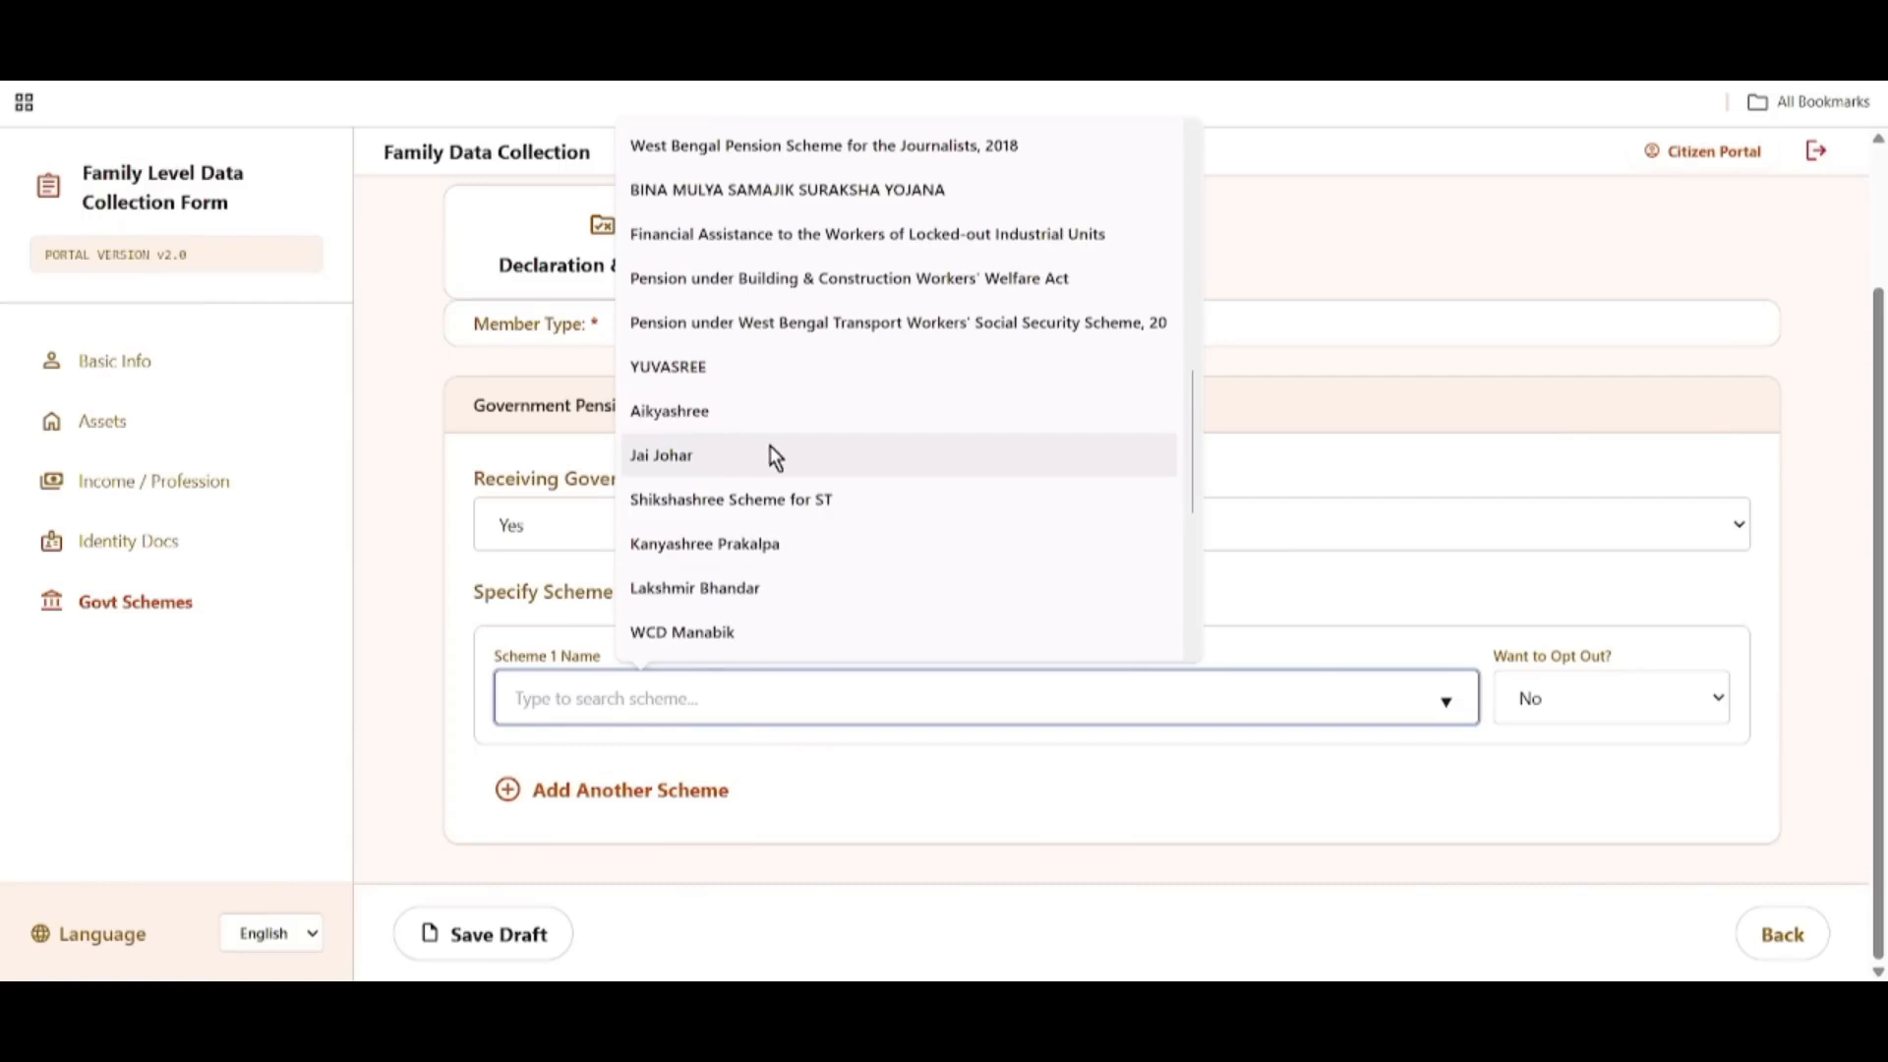
pyautogui.scroll(-2, 772, 448)
pyautogui.click(734, 395)
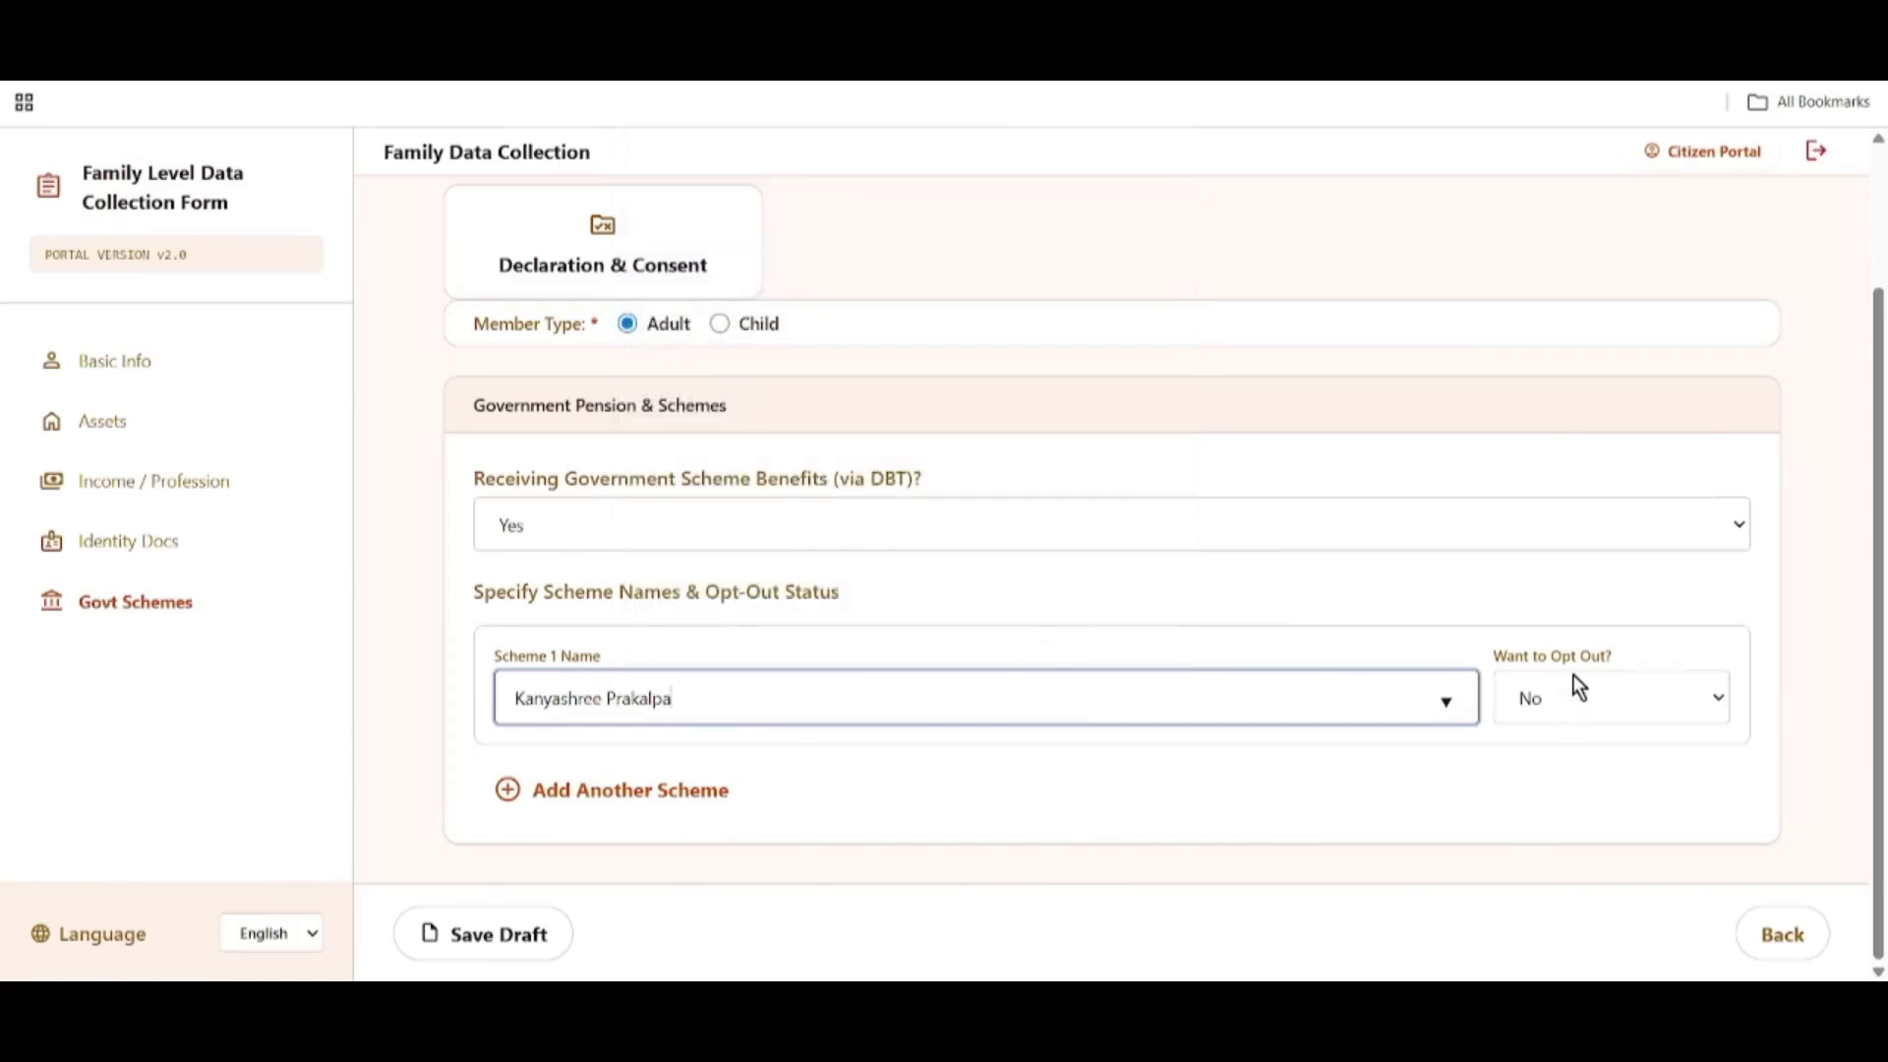
# Keep opt-out at No, add then remove a second scheme entry, and save the draft.
pyautogui.moveTo(1493, 649); pyautogui.dragTo(1633, 653)
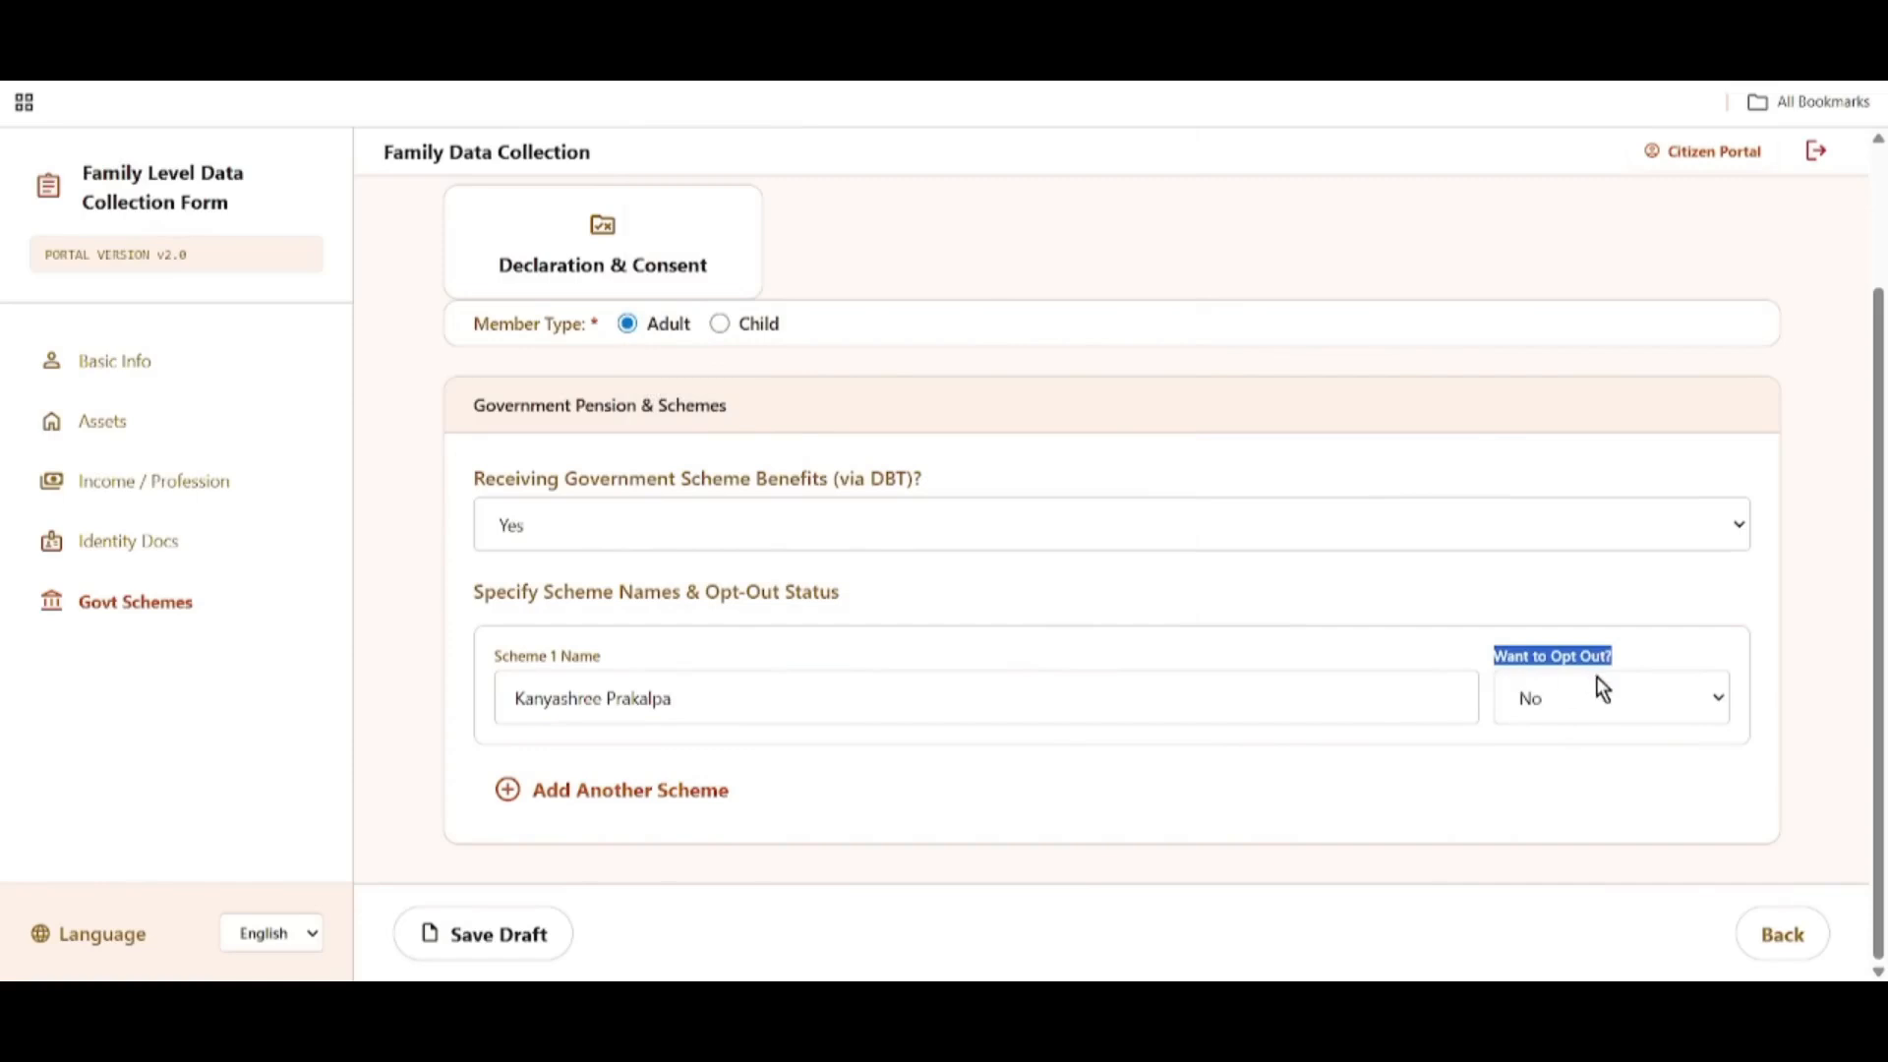
pyautogui.click(1632, 694)
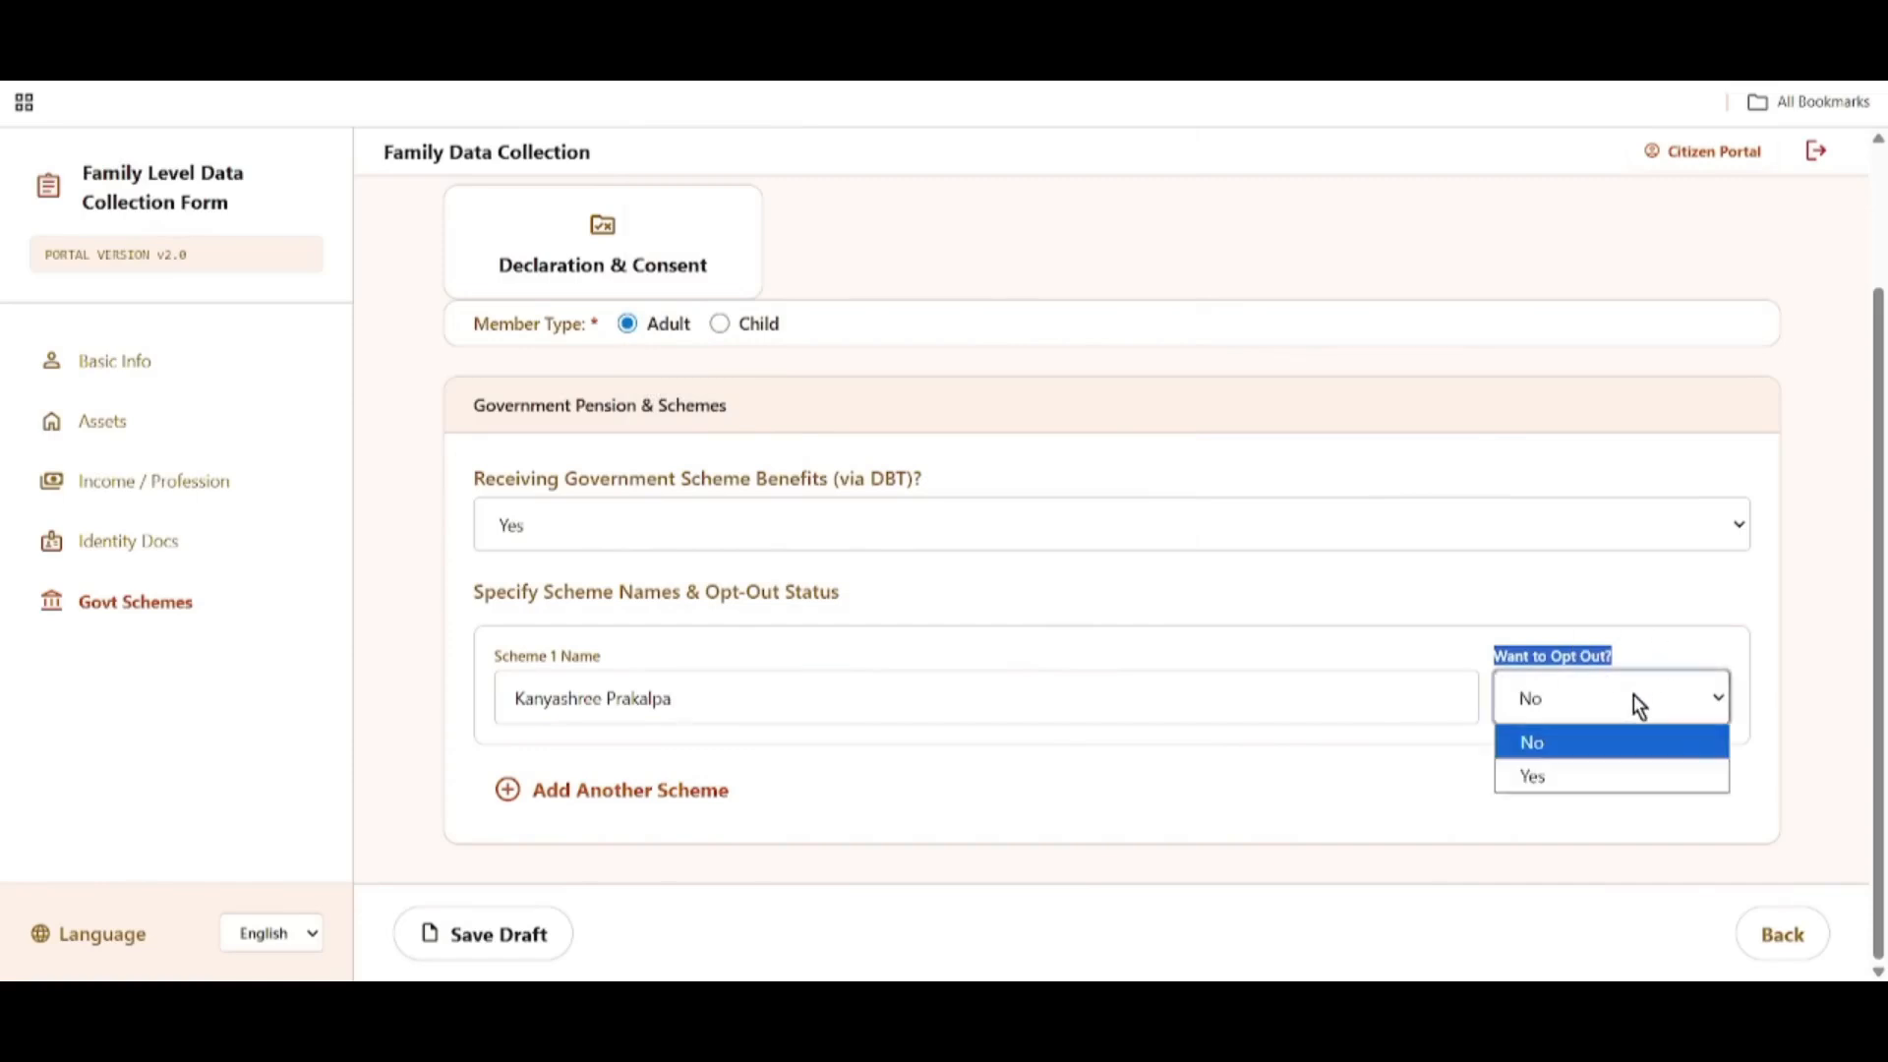
pyautogui.click(1617, 744)
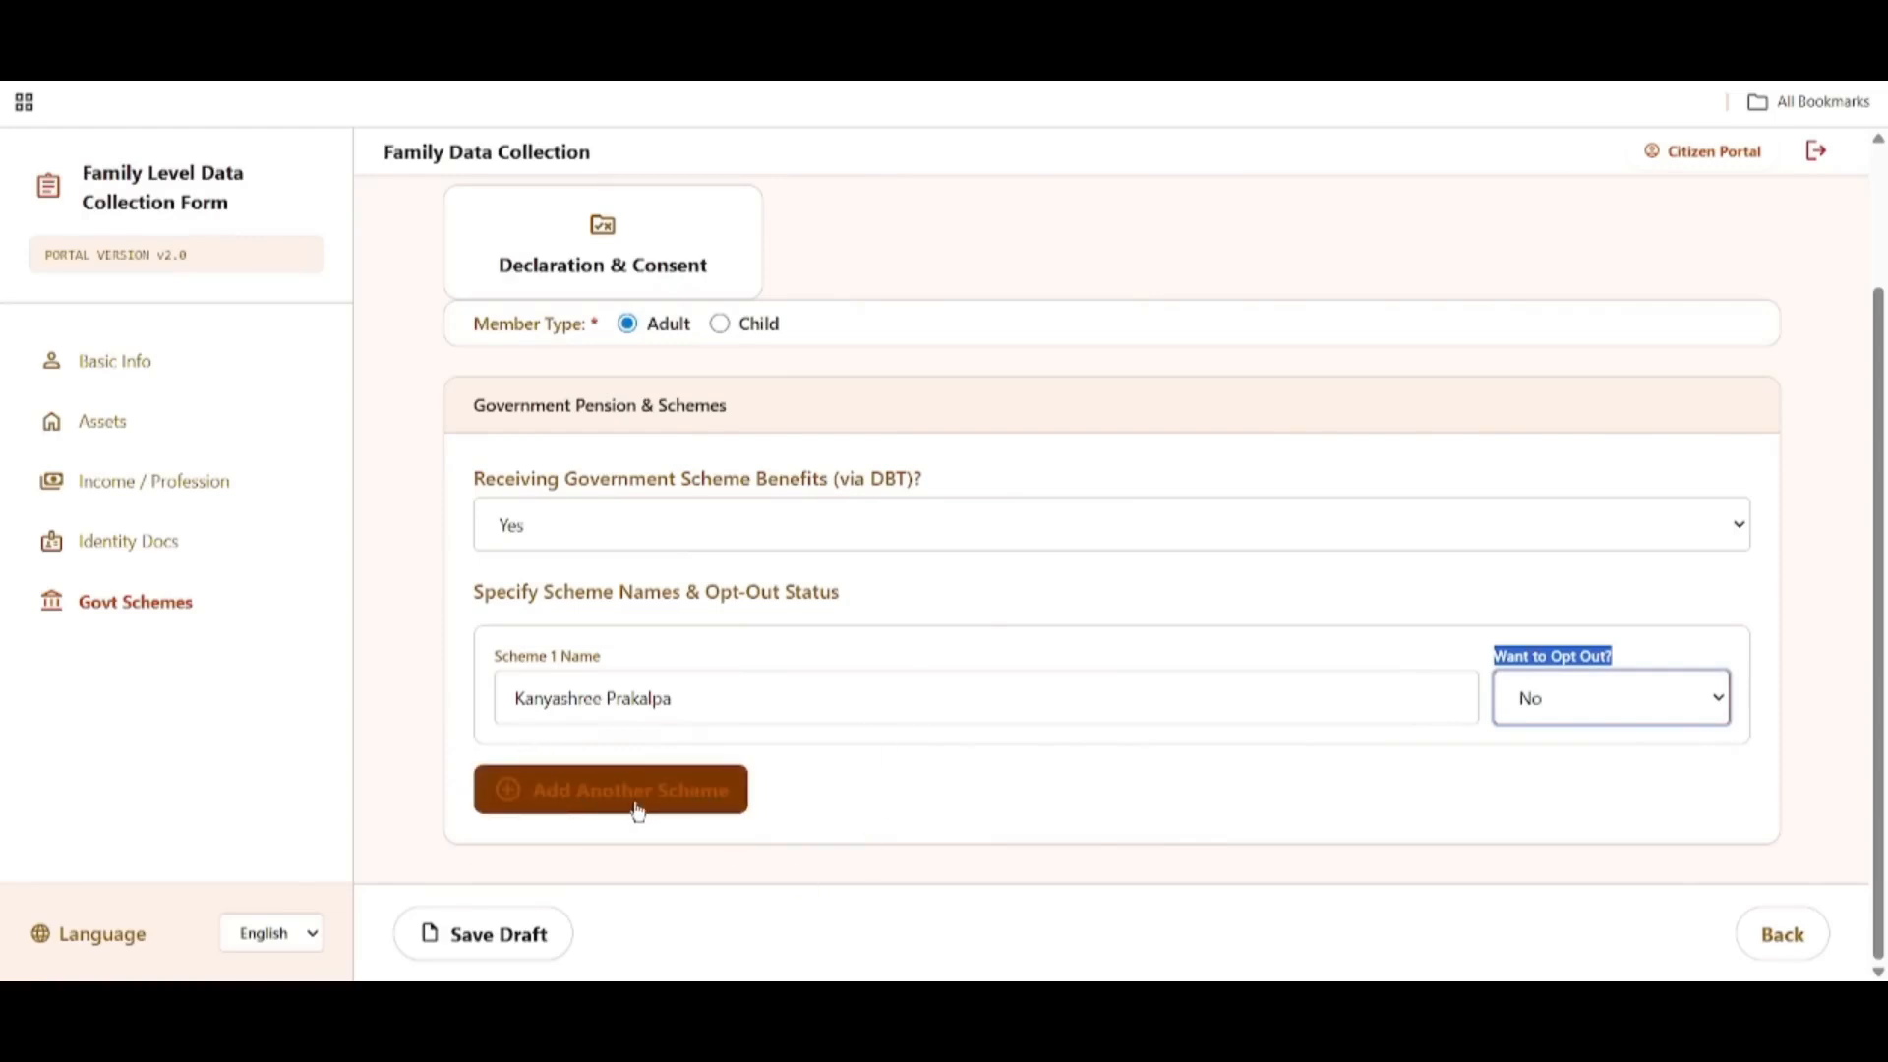
pyautogui.click(694, 801)
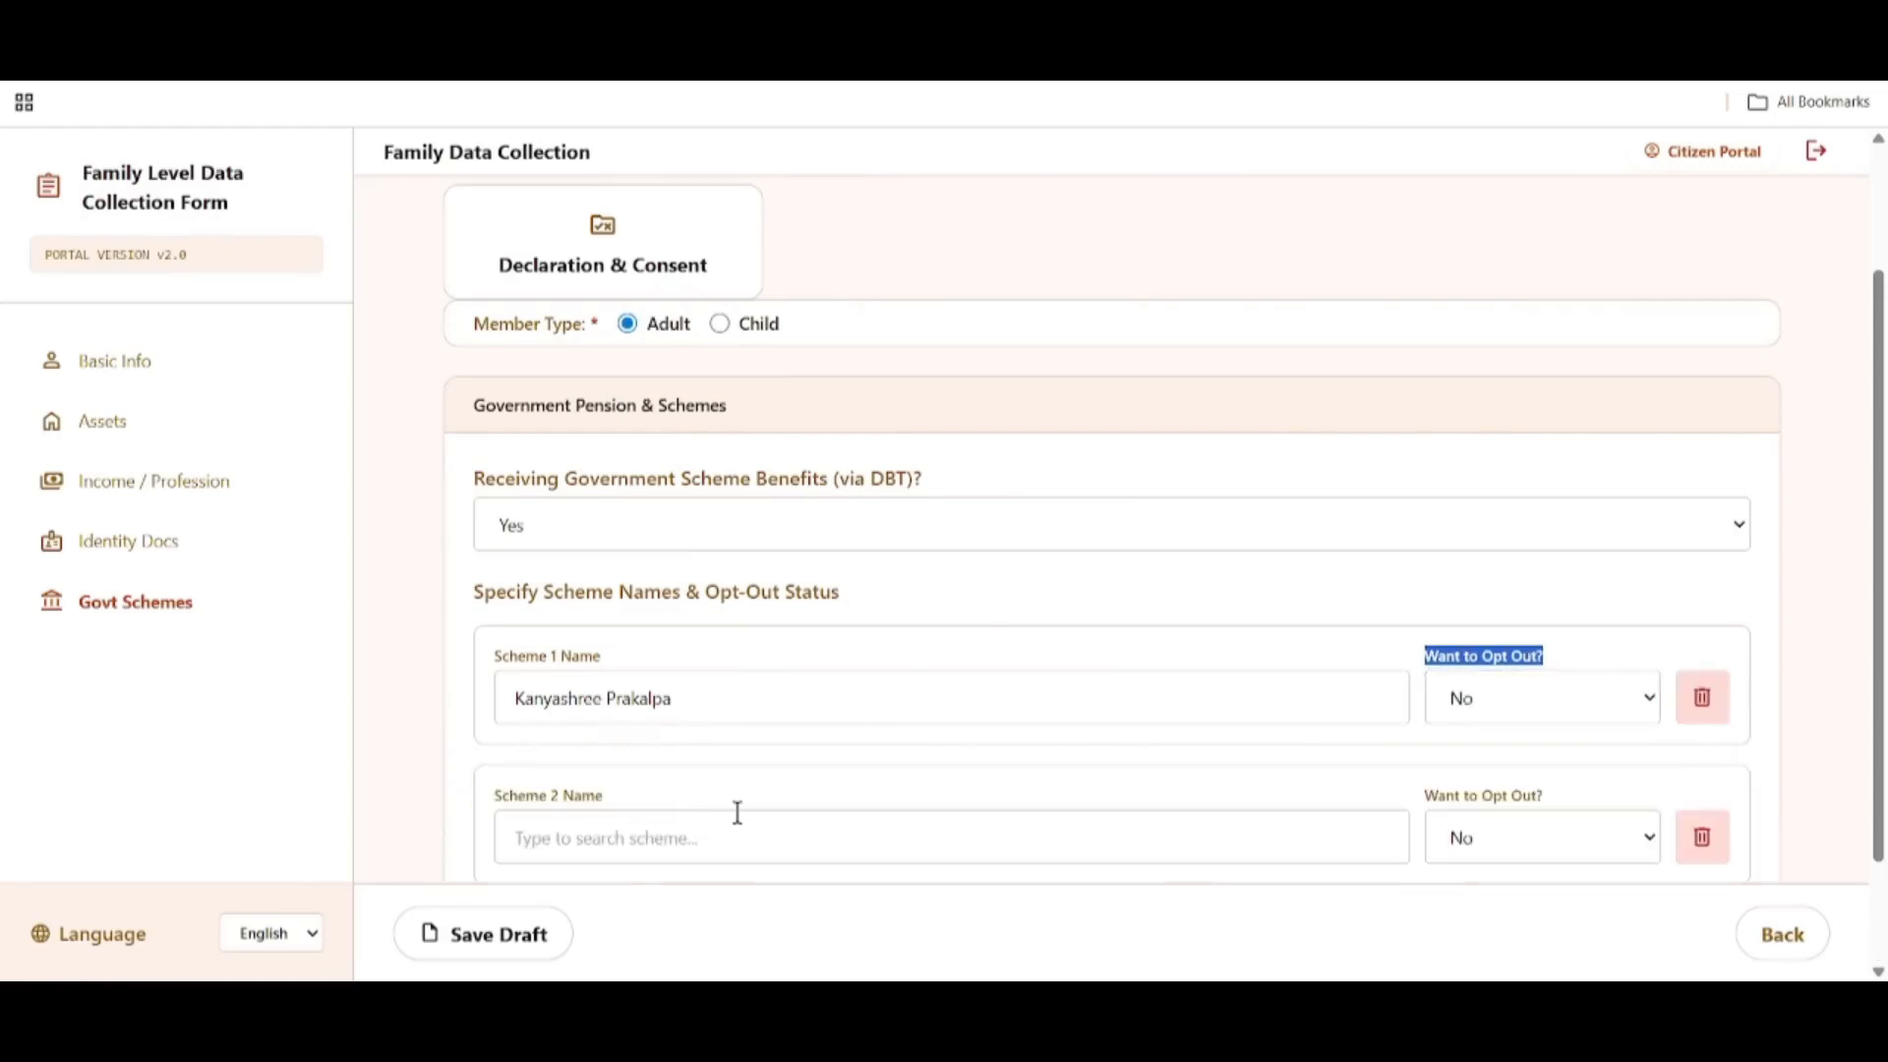
pyautogui.click(1703, 838)
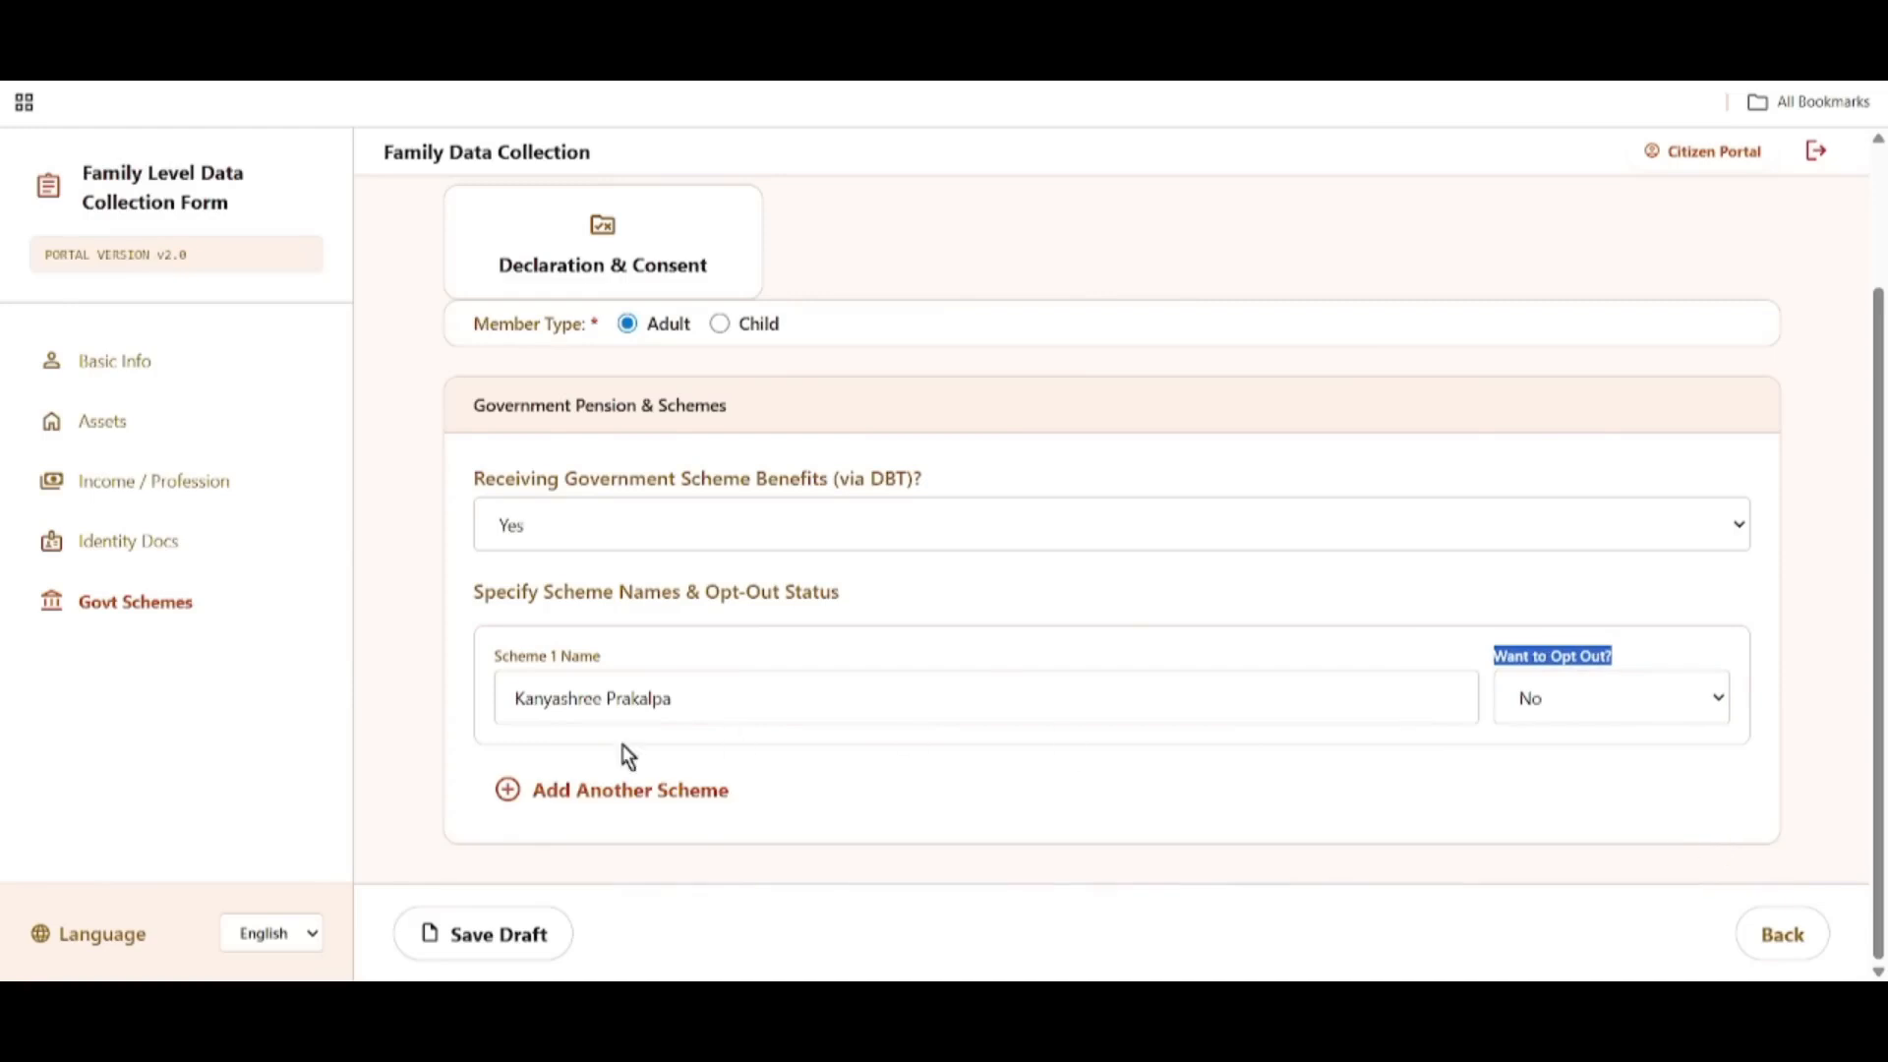
pyautogui.click(536, 945)
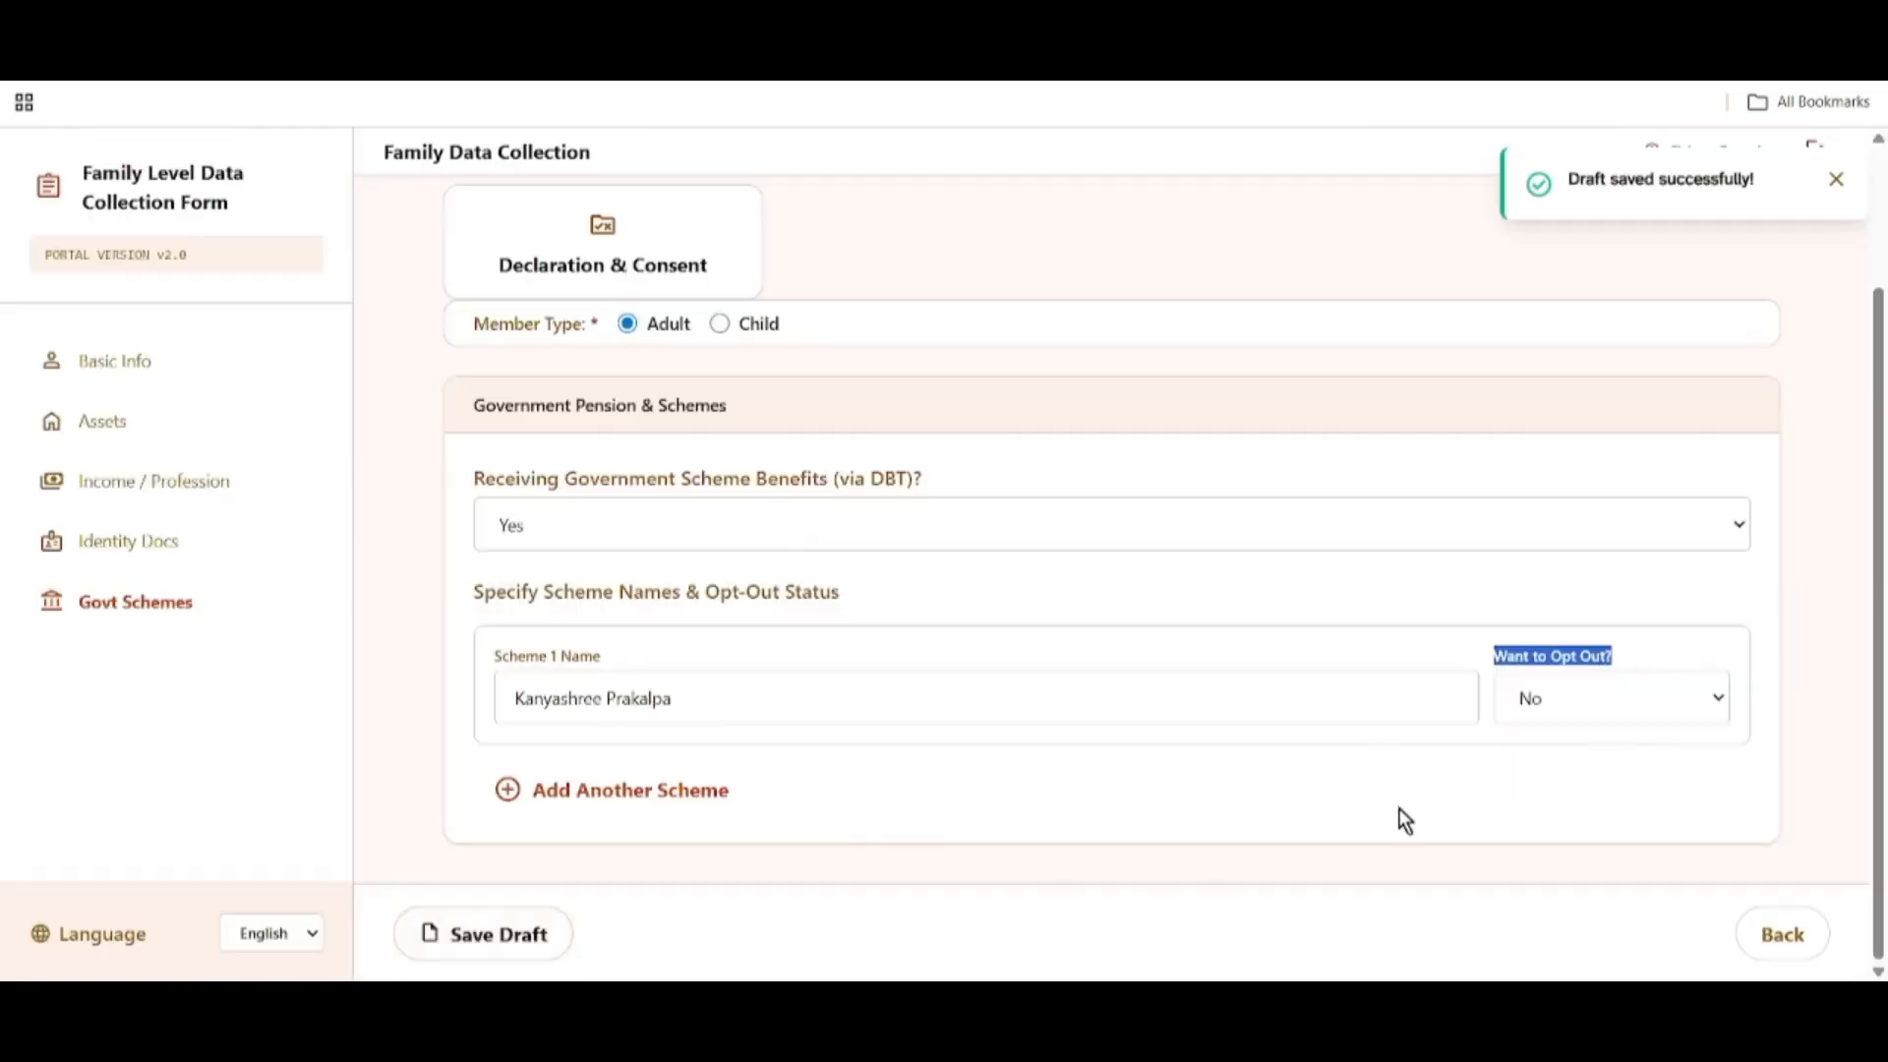
pyautogui.scroll(2, 1265, 799)
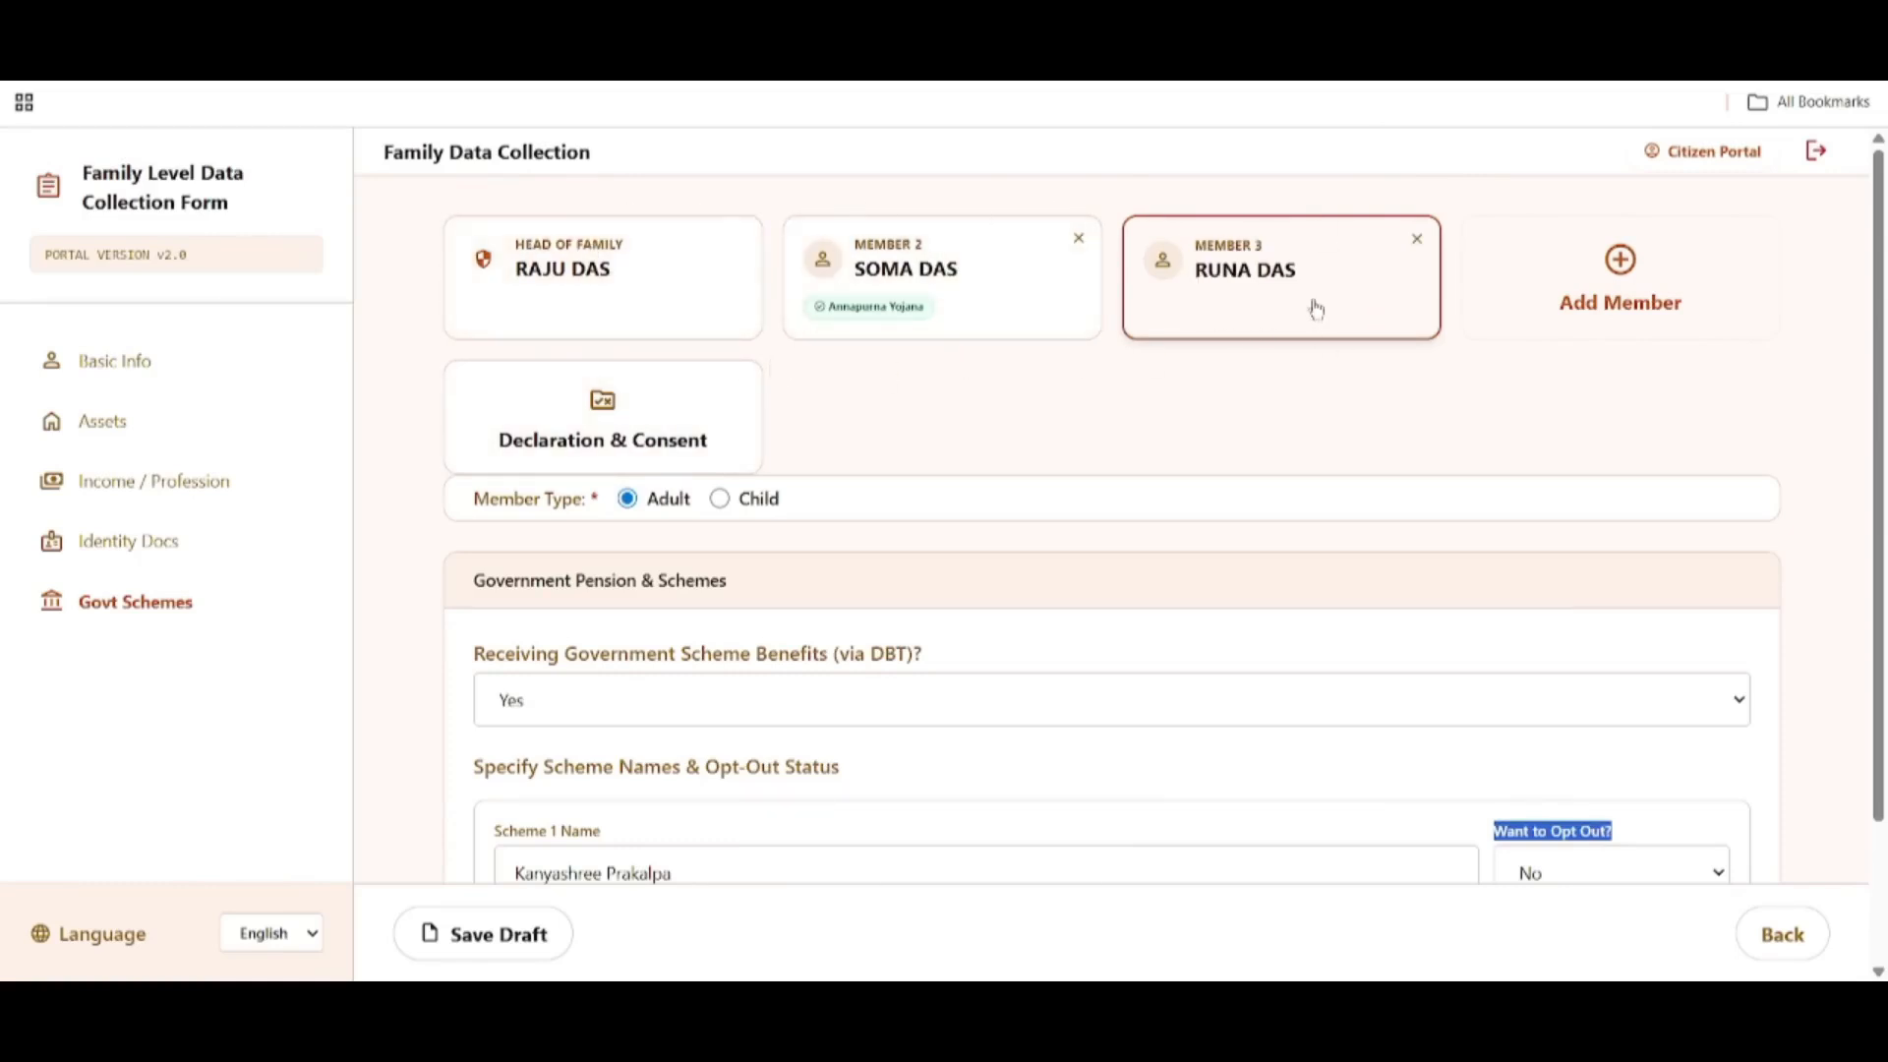
# Tick the declaration under Declaration & Consent and submit the family application.
pyautogui.click(583, 444)
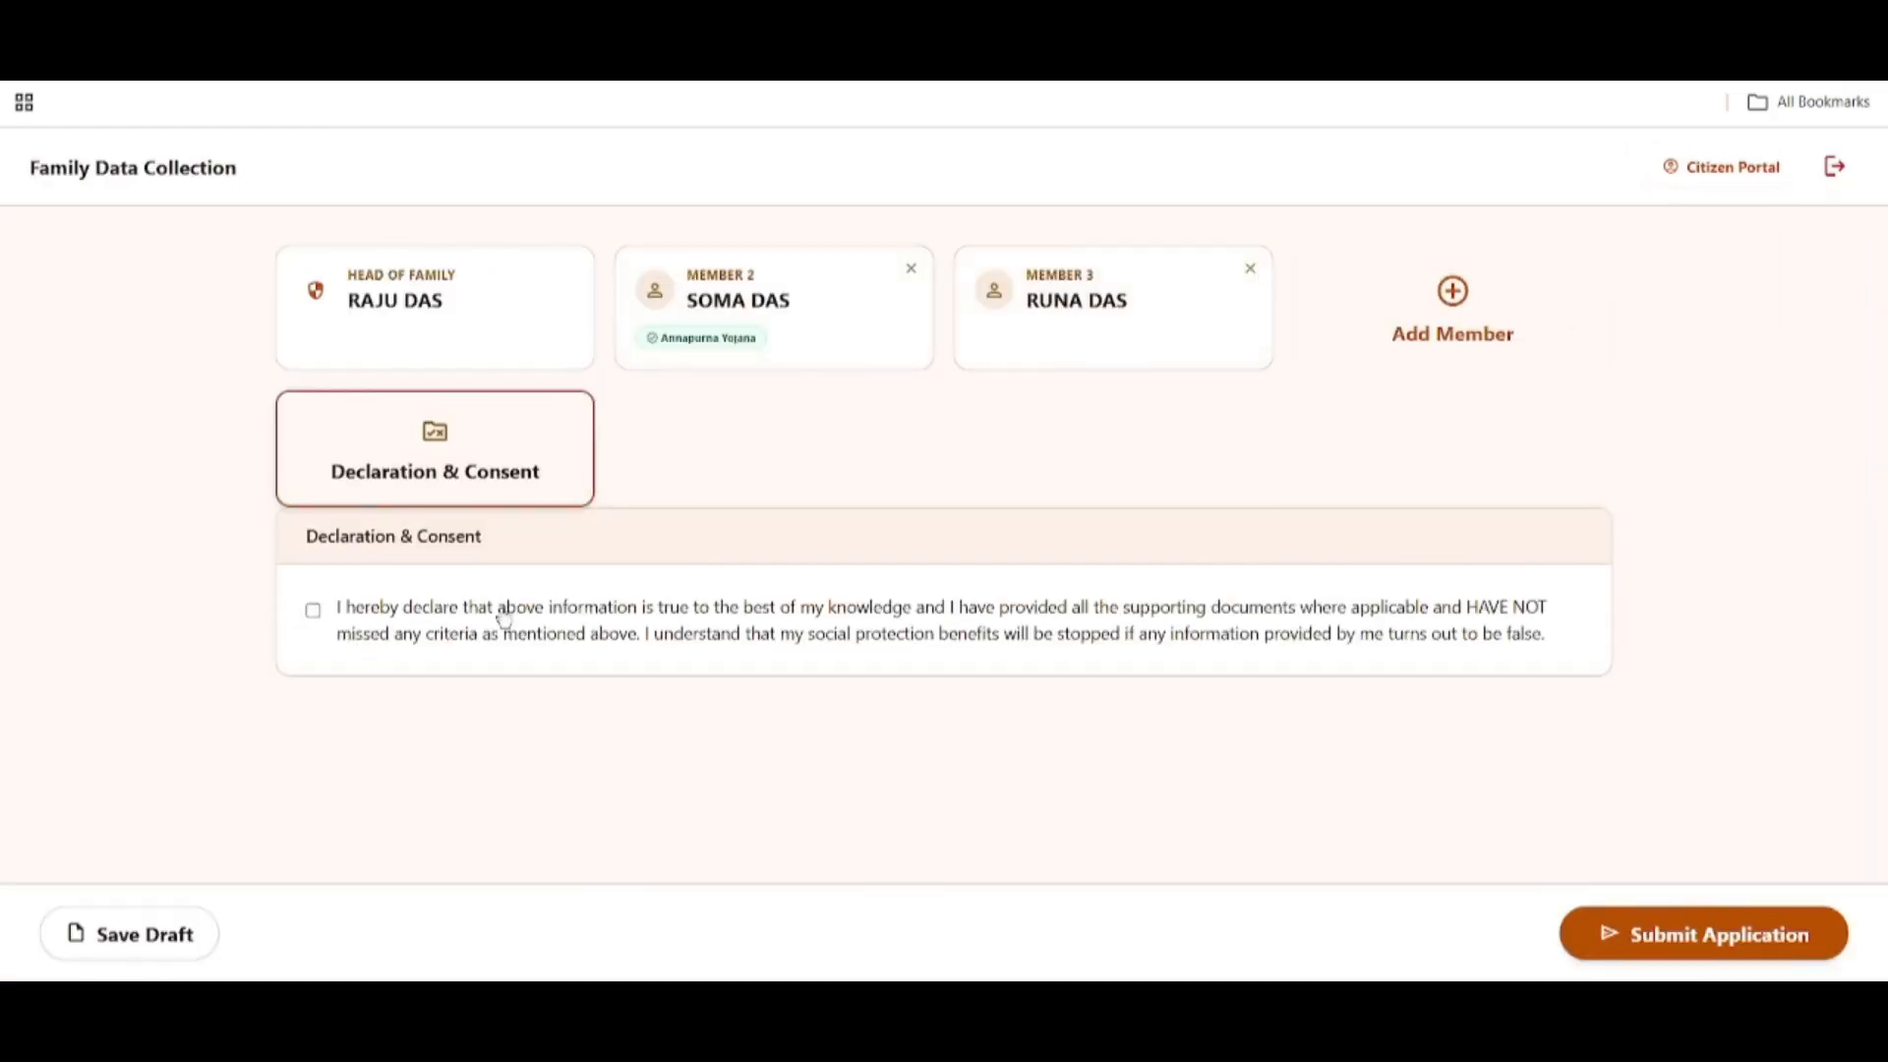
pyautogui.click(312, 611)
pyautogui.click(1770, 940)
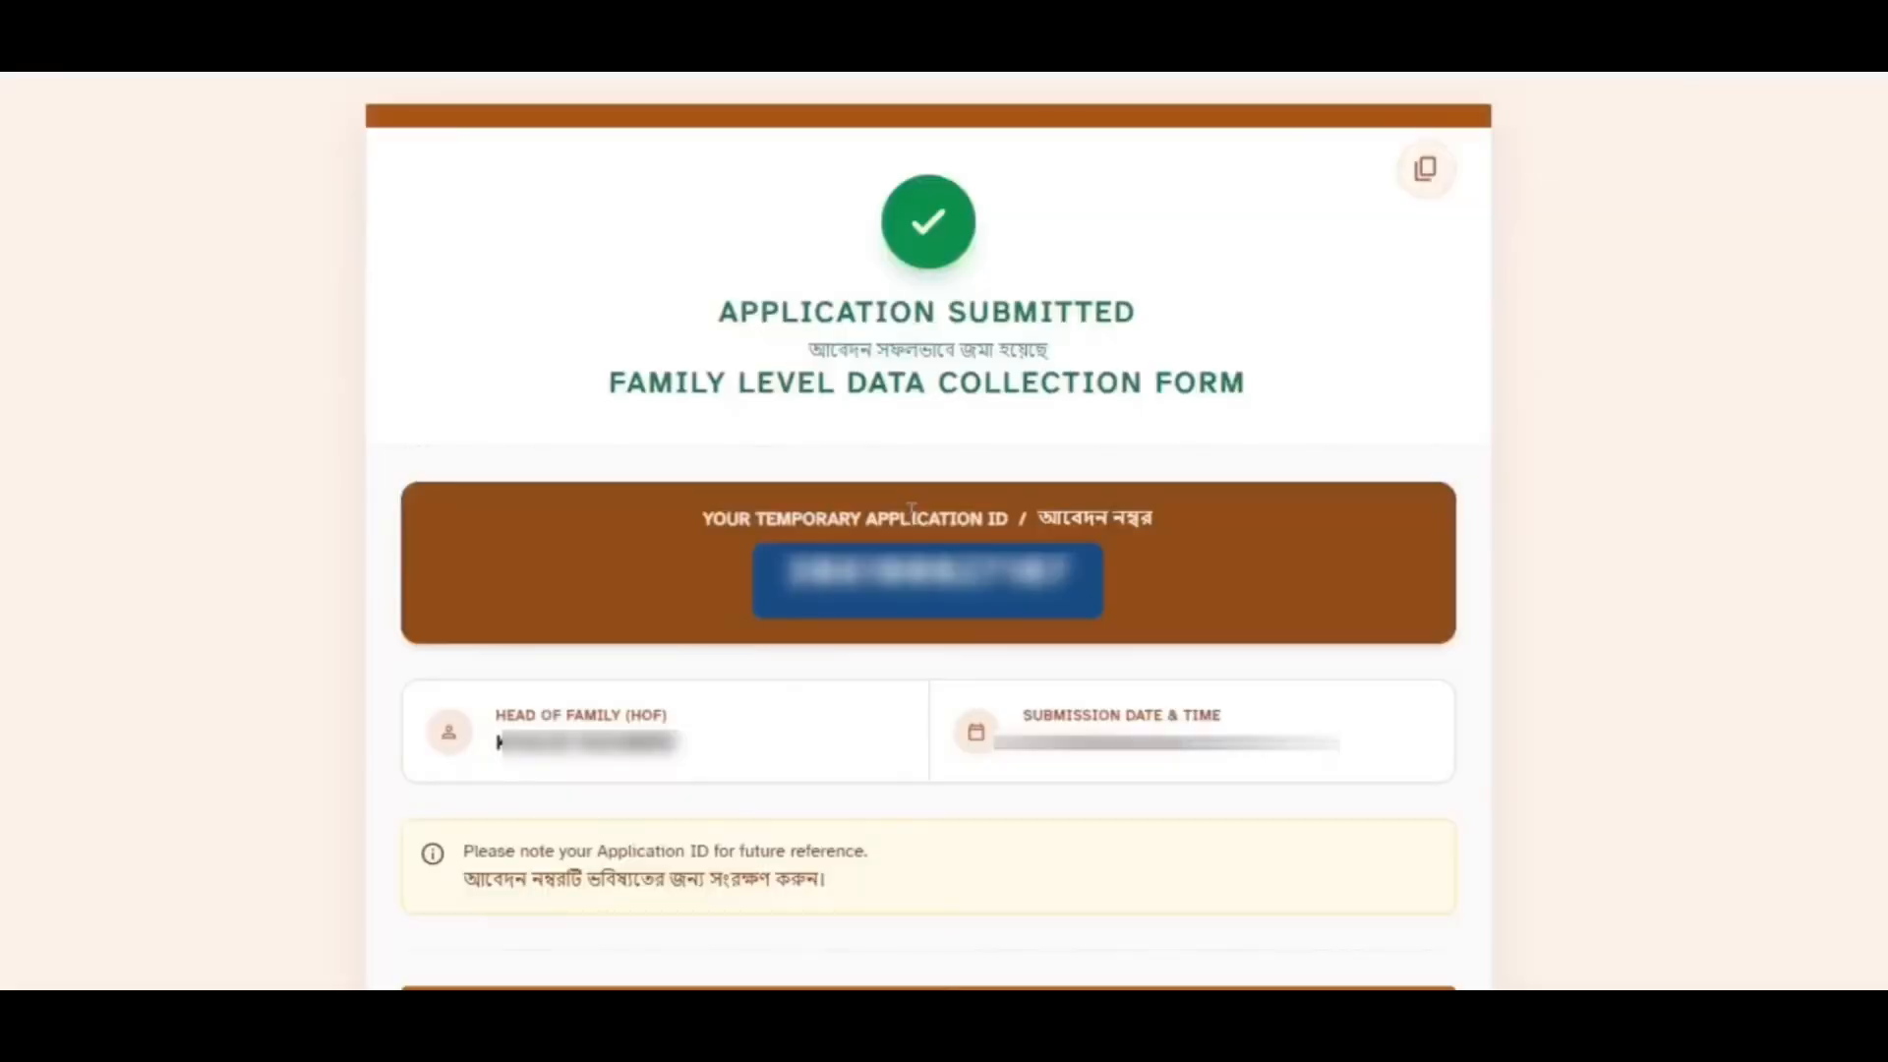